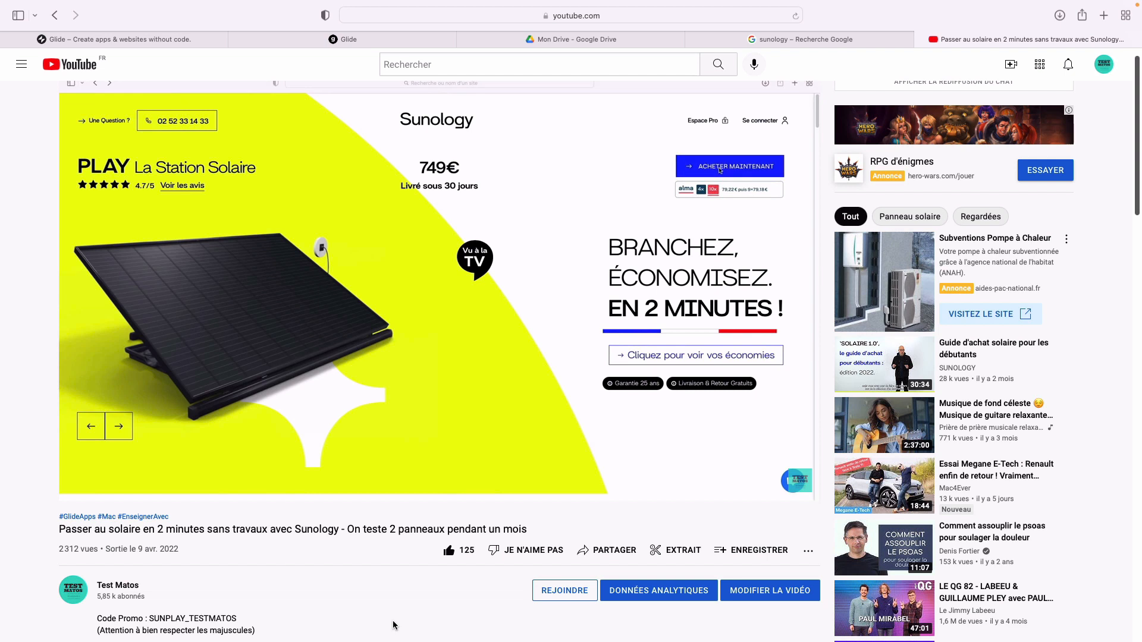
- Pause the Sunology solar station video at 1:01 and go to the Glide apps dashboard
mouse_move(290, 220)
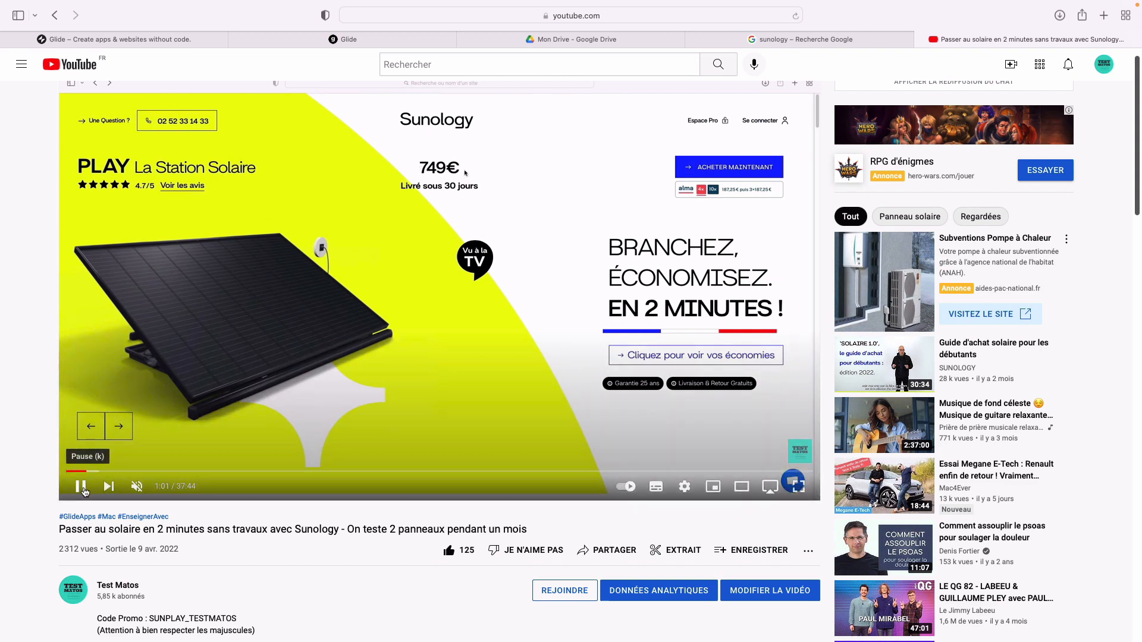
left_click(81, 488)
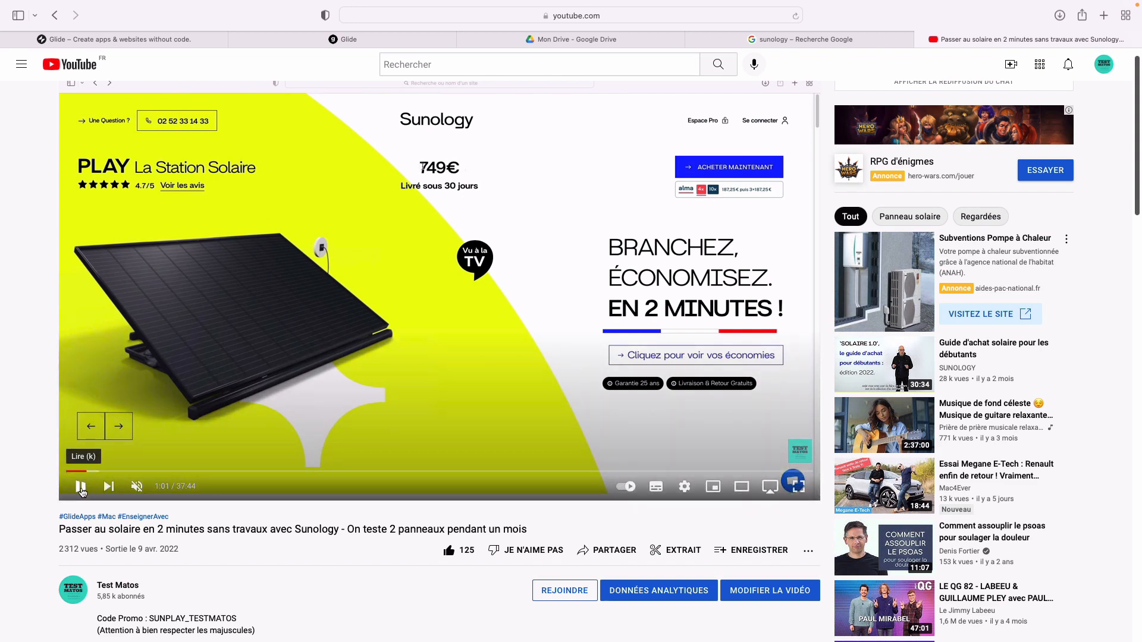
left_click(162, 43)
- Create the SUNOLOGY team with company size 'Not using it for work', skipping member invites
left_click(312, 42)
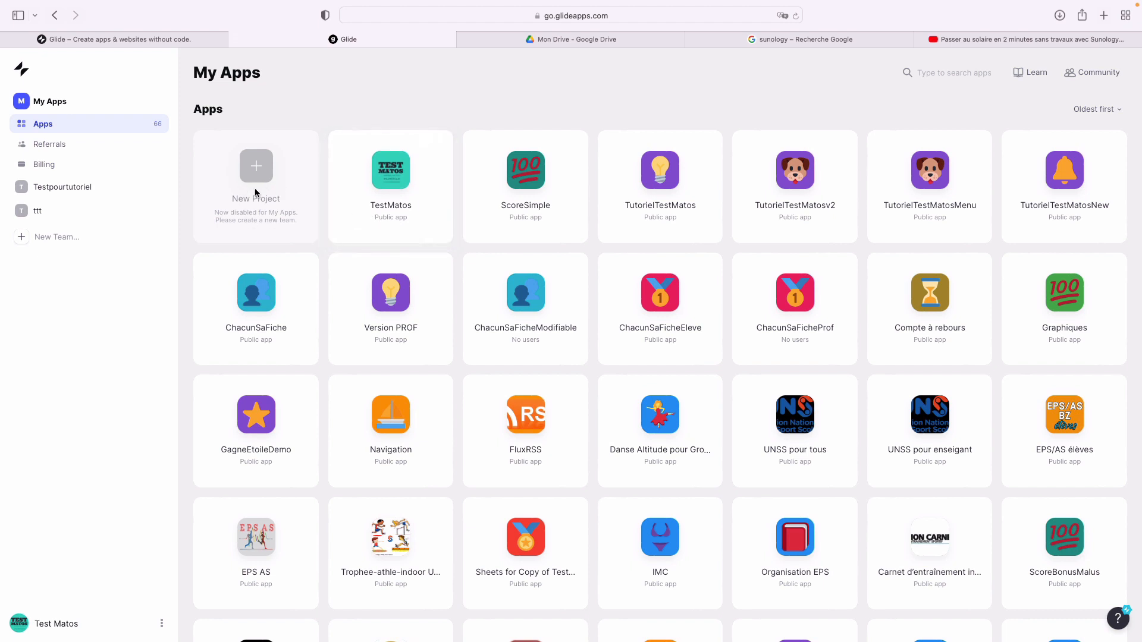
left_click(52, 237)
type("SUJ")
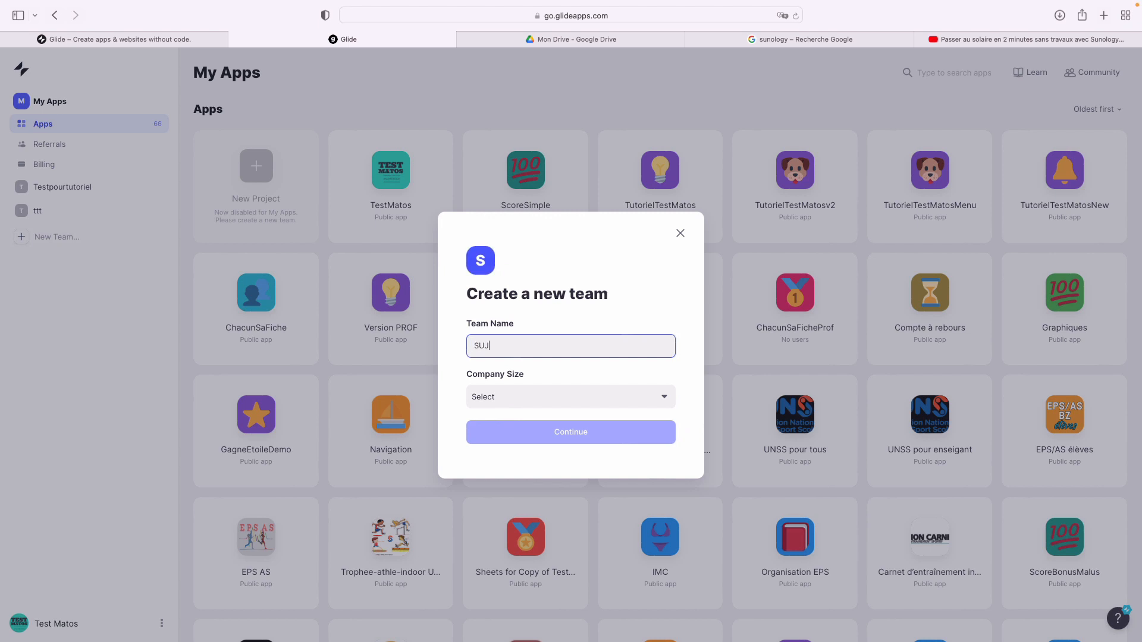
type("NOO")
left_click(541, 399)
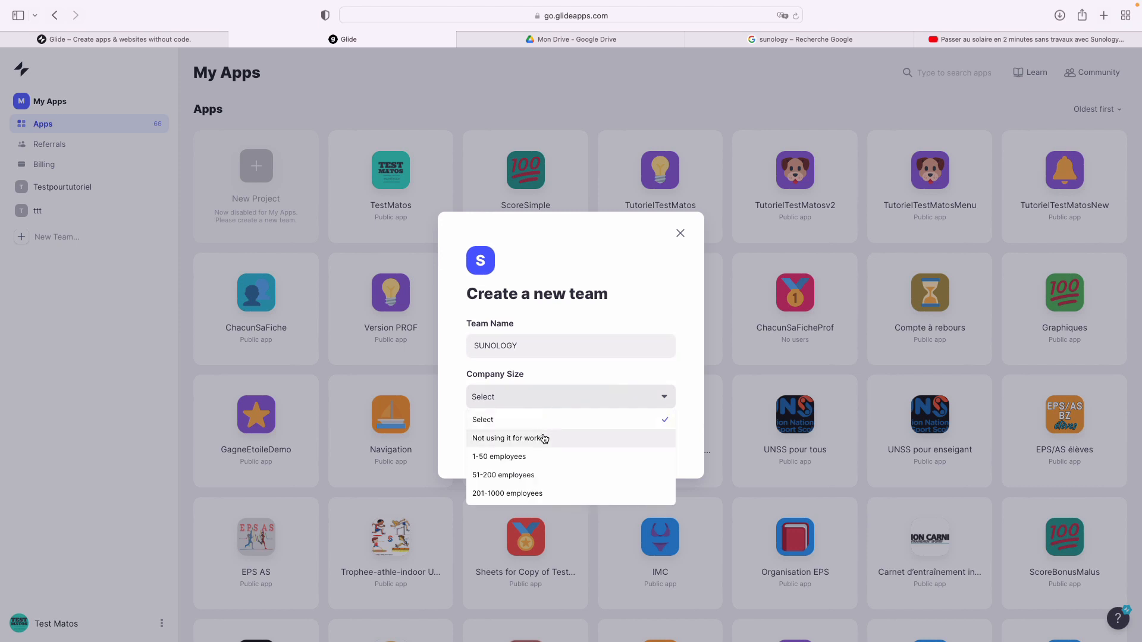
left_click(543, 438)
left_click(542, 433)
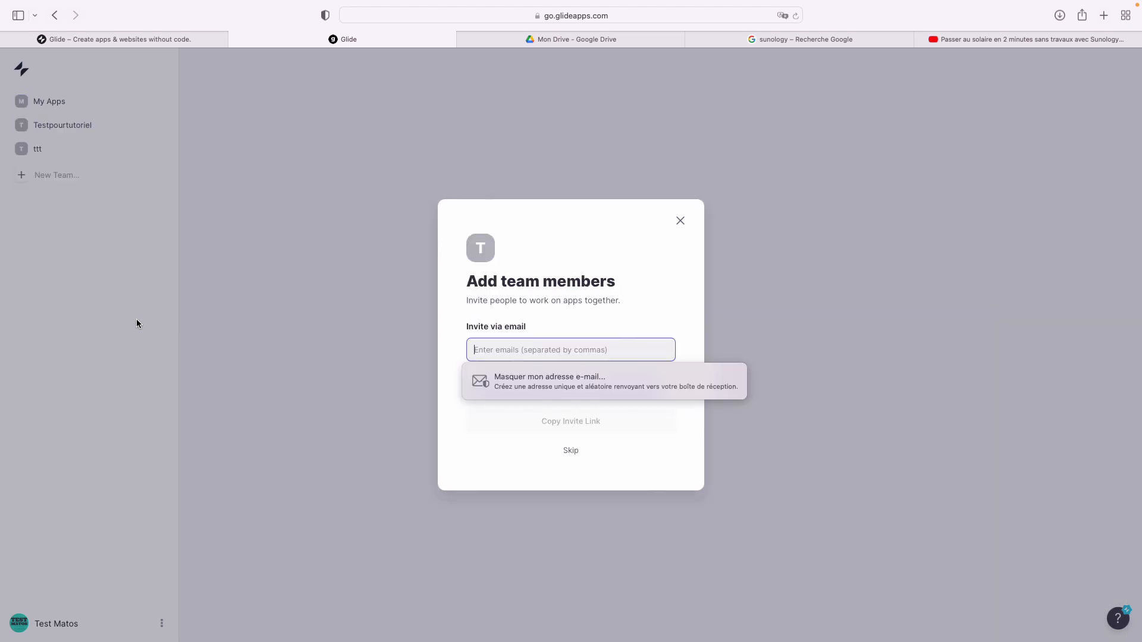
left_click(680, 220)
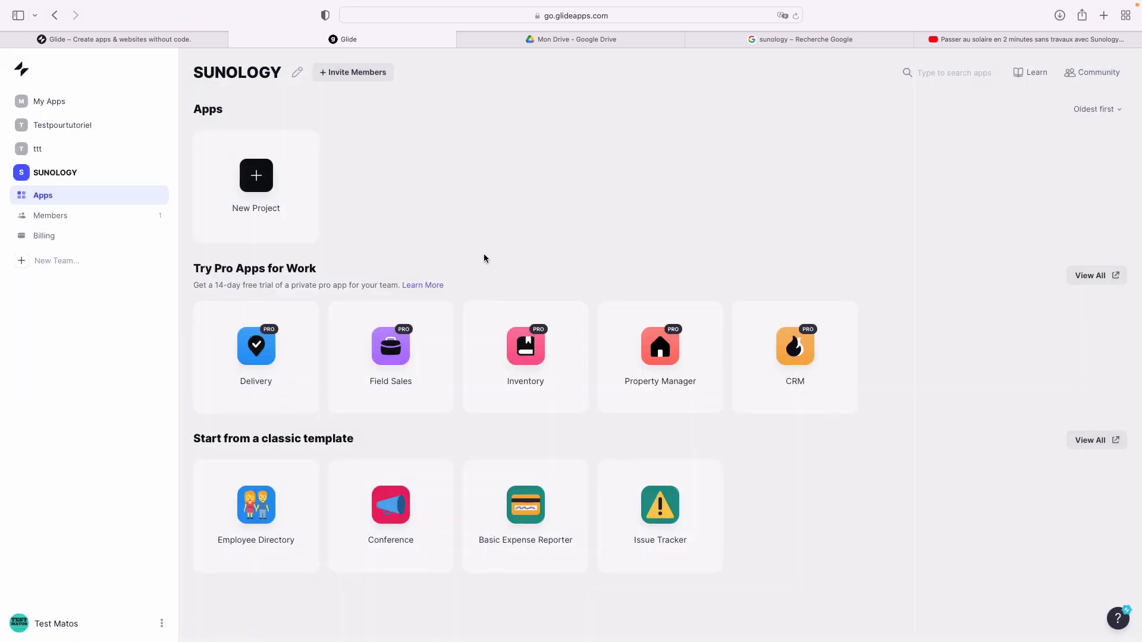
- Create a Glide App project called PanneauSolaireSuivi and select Google Sheets as its source
left_click(268, 191)
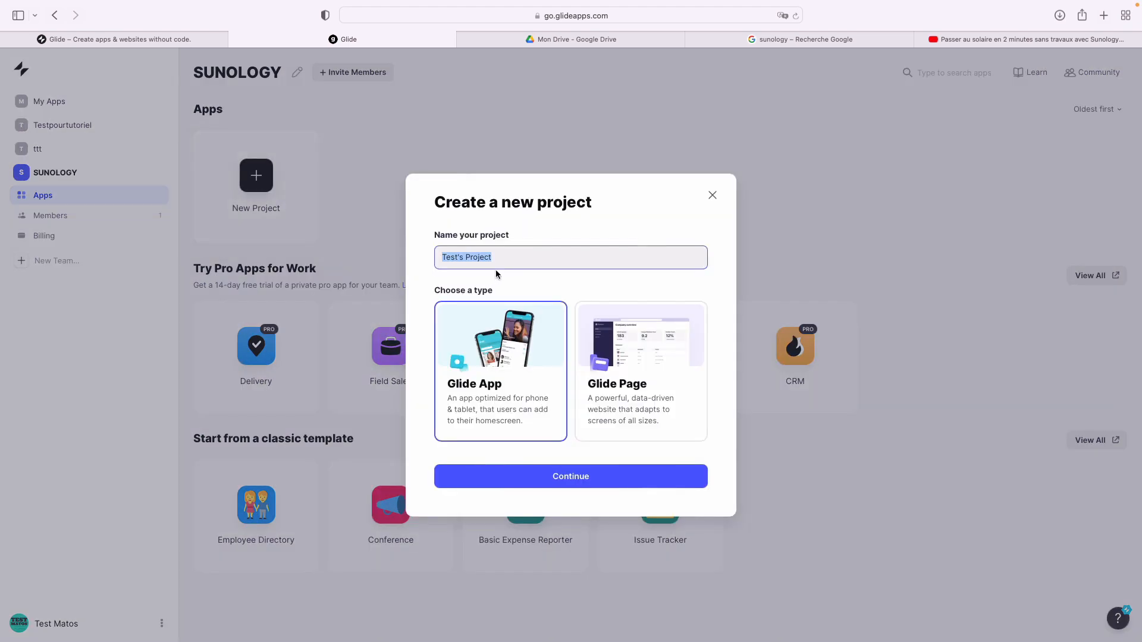
type("Panneau SolaireSuivi")
left_click(572, 482)
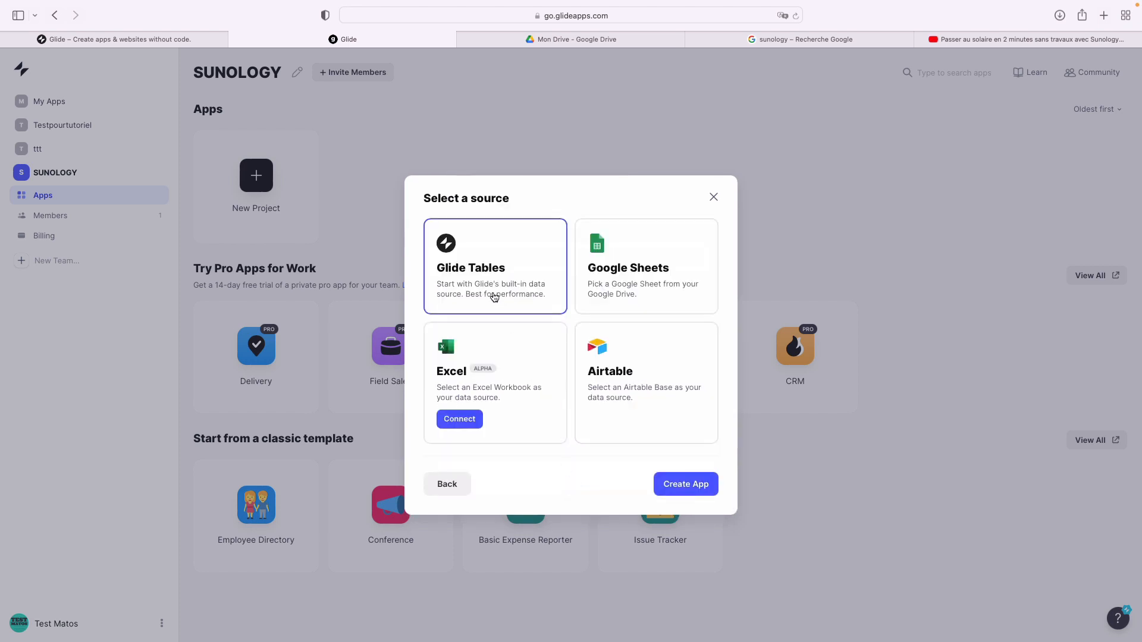
left_click(635, 262)
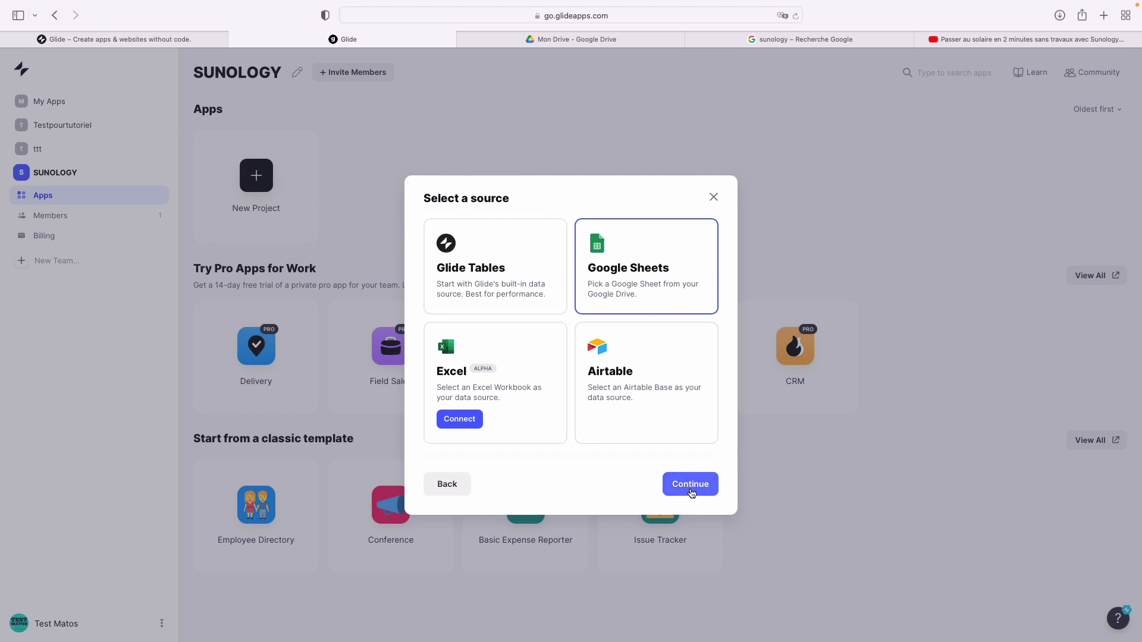
- Create a new Google spreadsheet from Drive and title it PanneauSolaireSuivi
left_click(584, 41)
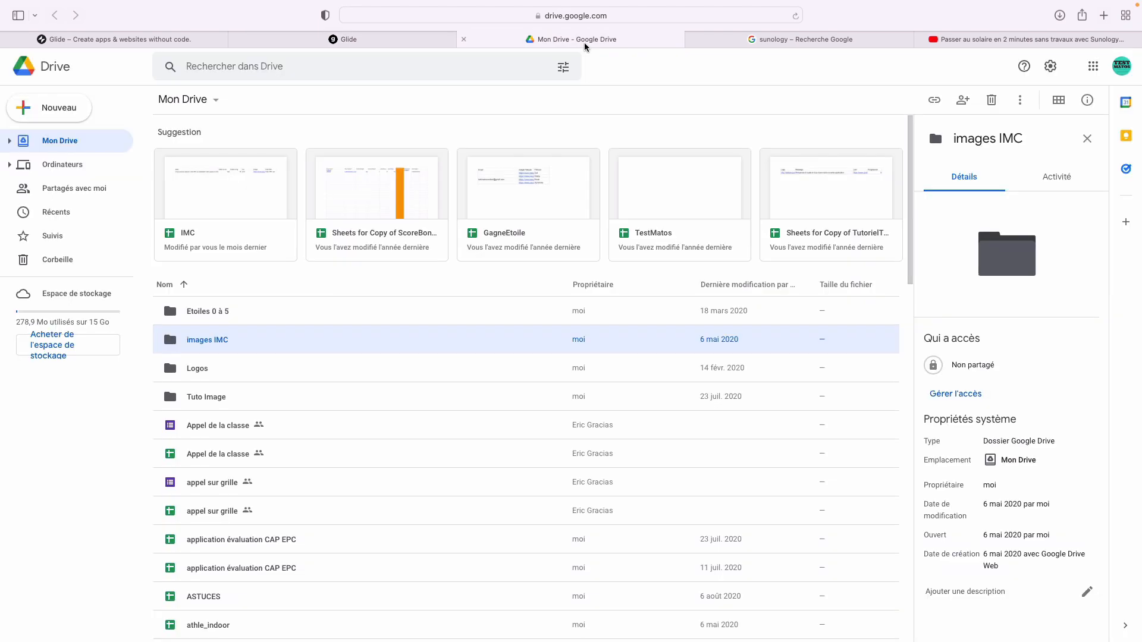
left_click(67, 114)
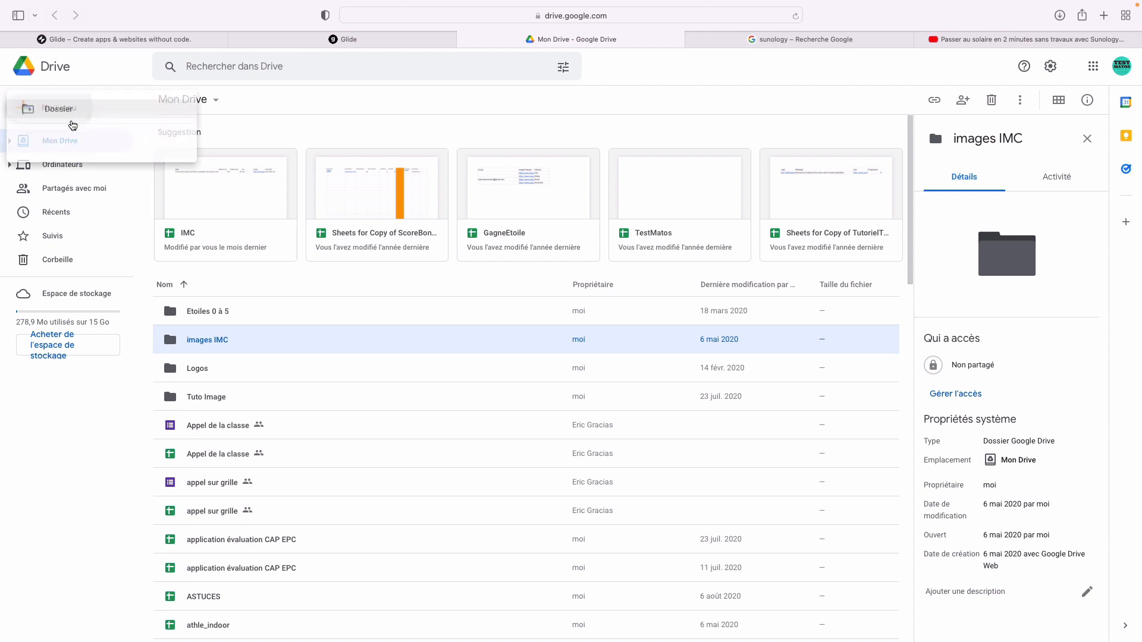
left_click(104, 208)
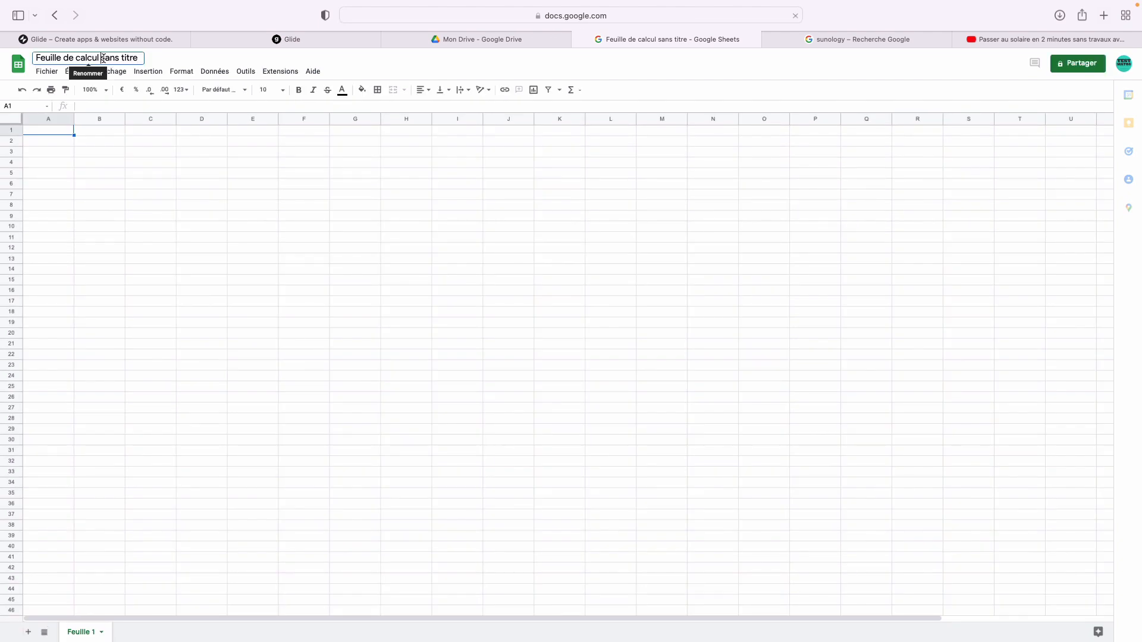
left_click(103, 58)
key("BackSpace")
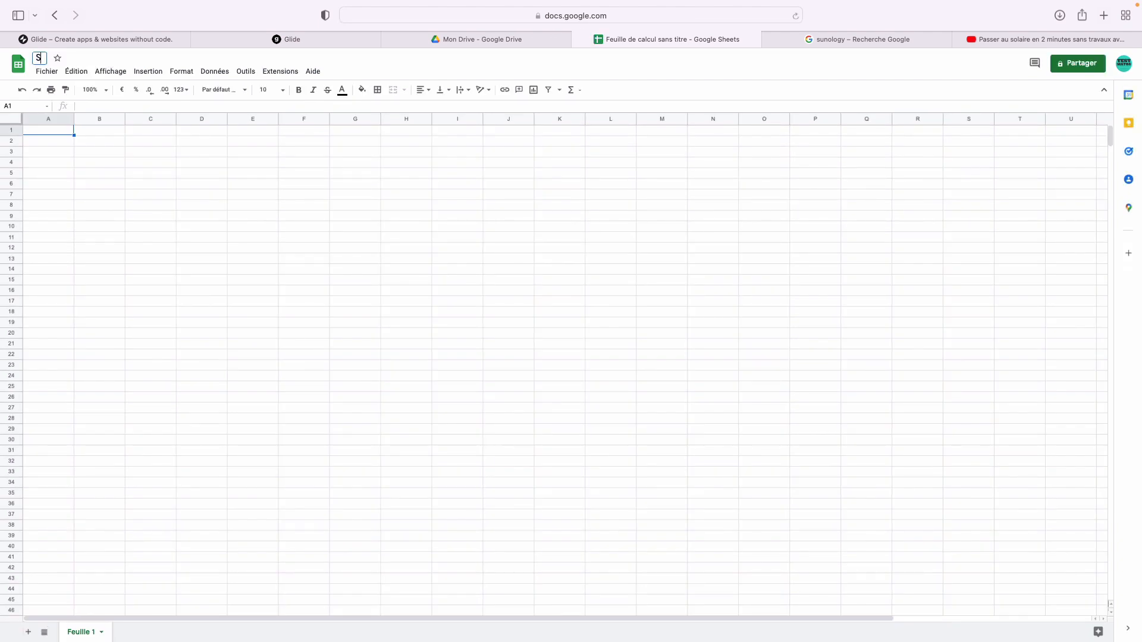
type("PanneauSolaireSuivi")
key("Return")
- Rename the first sheet to Données
double_click(51, 132)
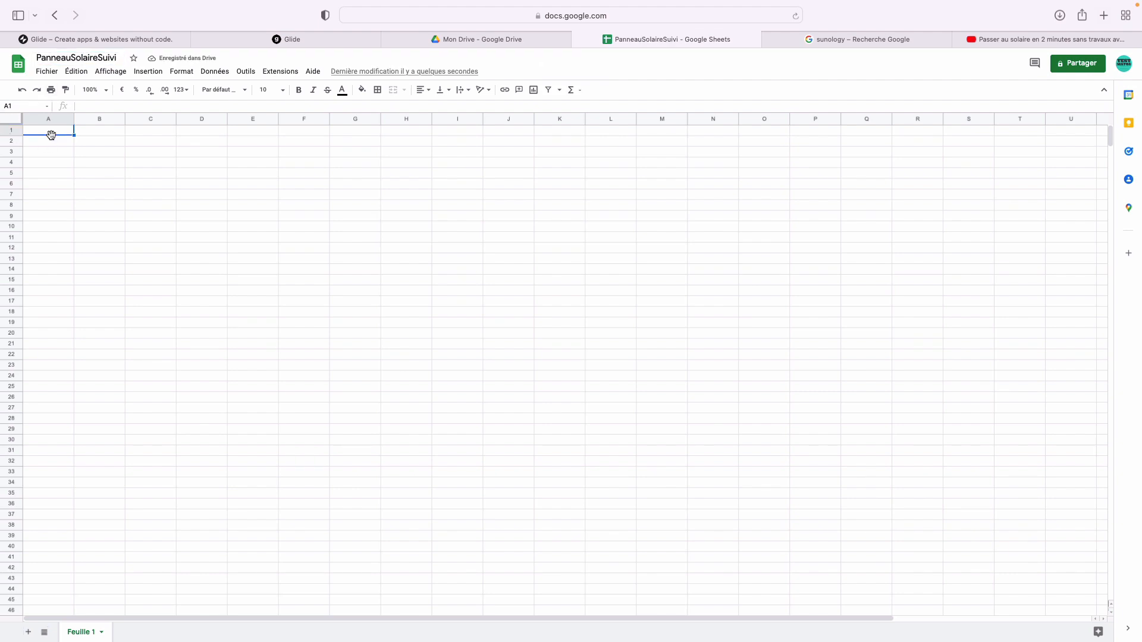
double_click(79, 631)
type("Données")
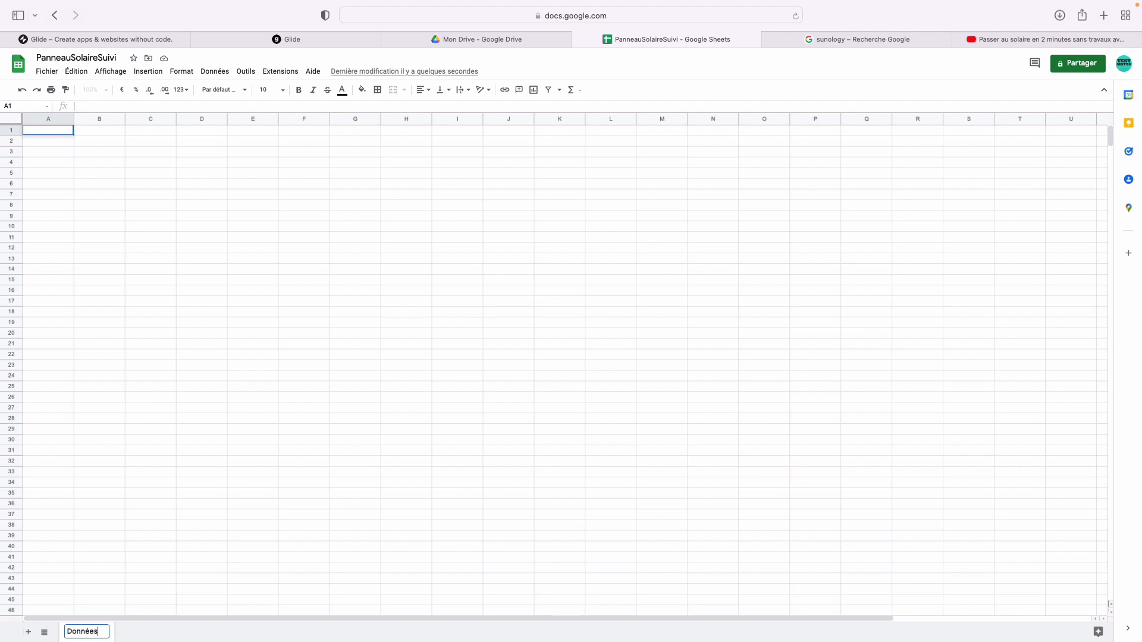
key("Return")
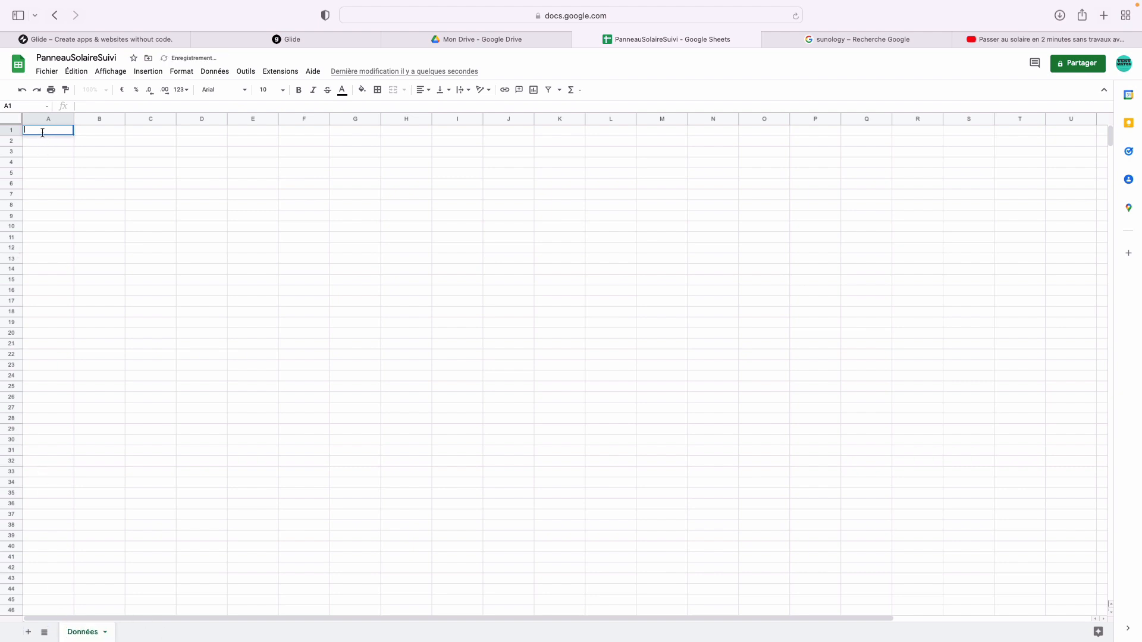
- Enter the header 'Nombre de panneau' in cell A1
type("Nom")
key("Tab")
type("P")
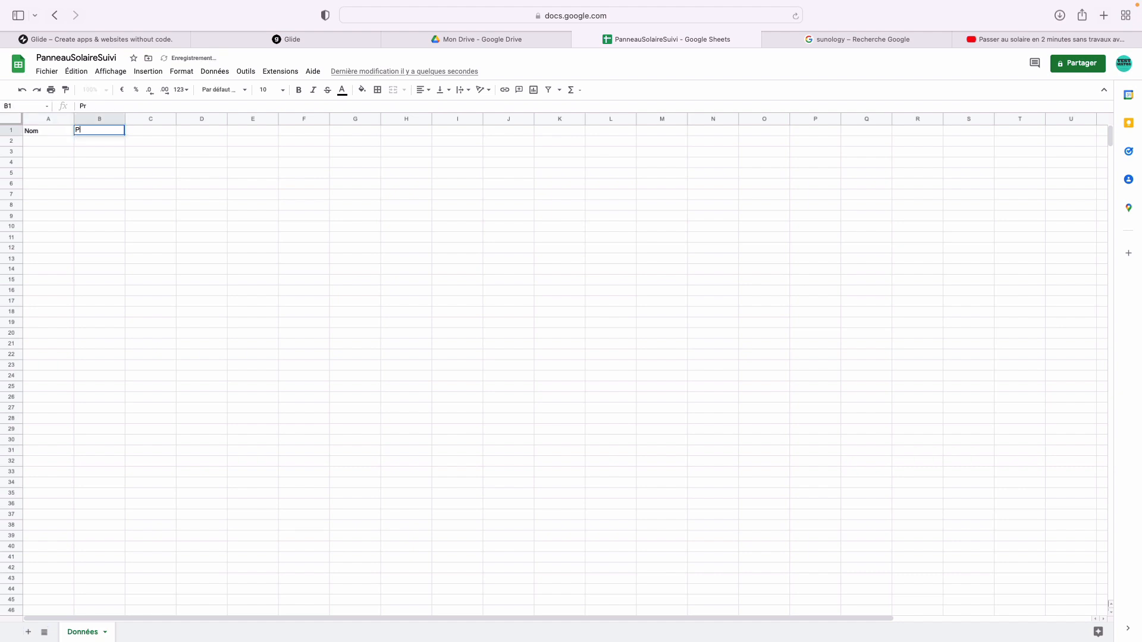
key("Escape")
double_click(51, 130)
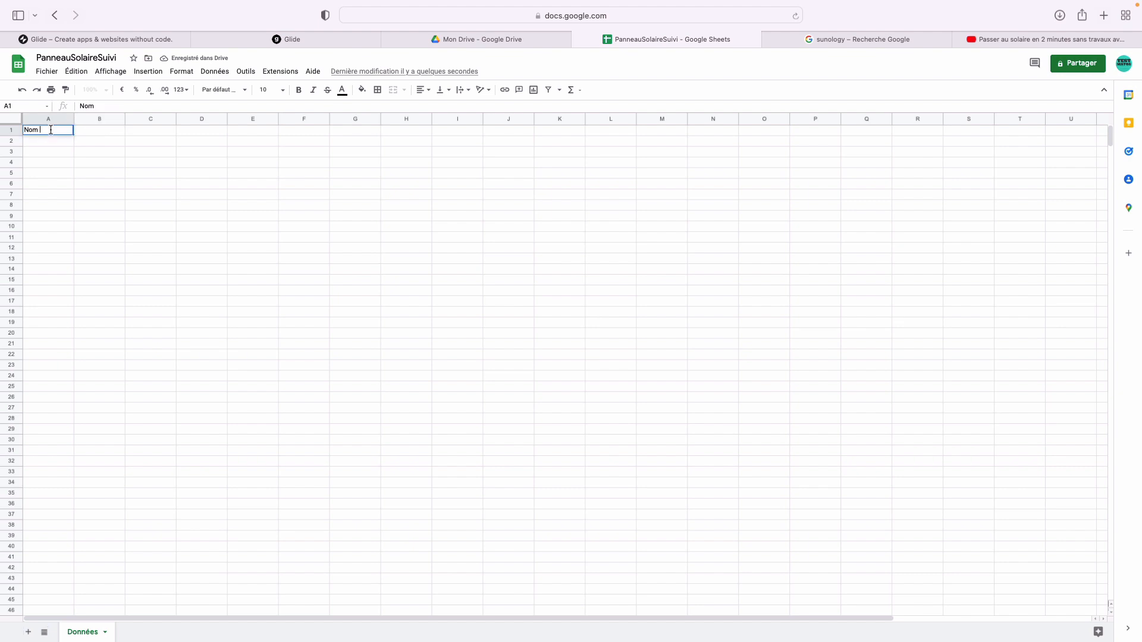
type("bre de pnbn")
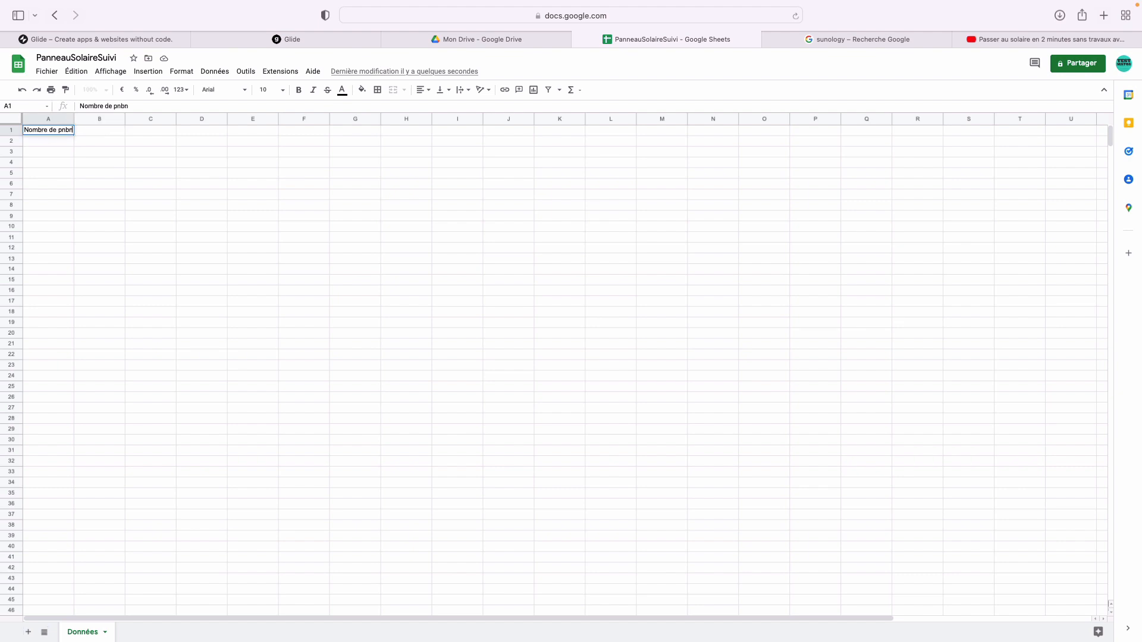
key("BackSpace")
key("BackSpace")
key("BackSpace")
type("anneau")
key("Return")
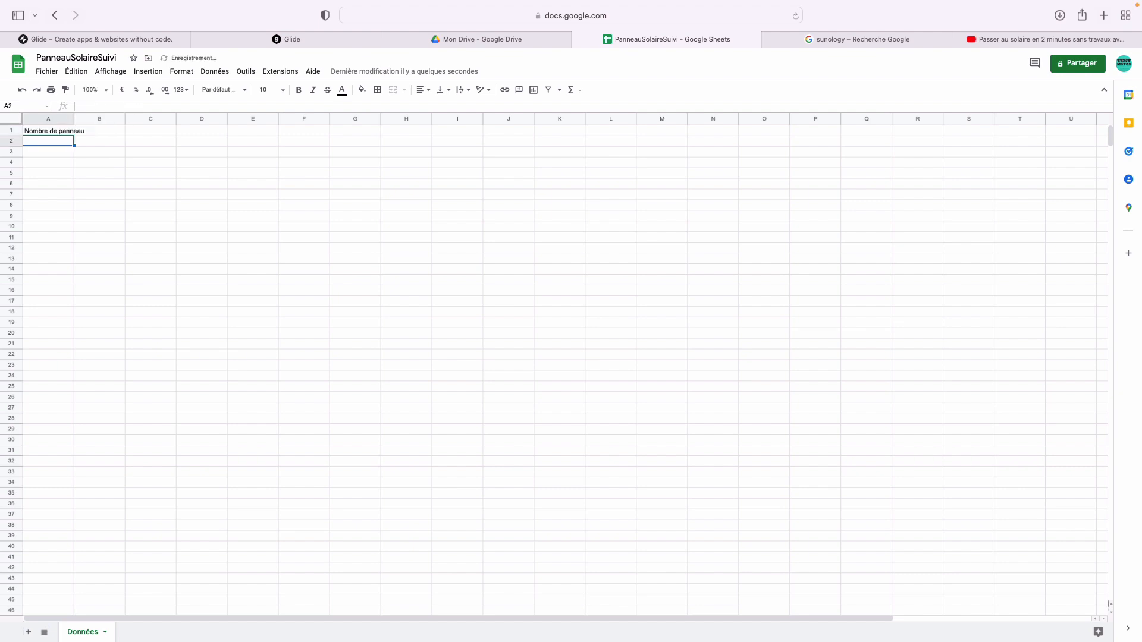
left_click(86, 131)
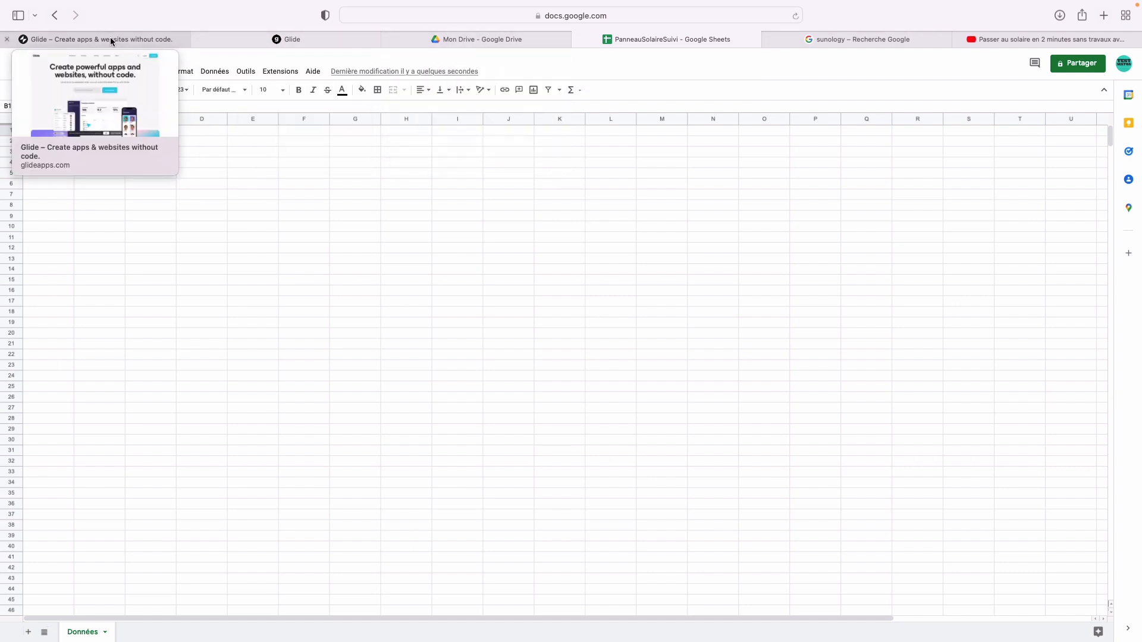
- Back in Glide, continue with Google Sheets and pick the PanneauSolaireSuivi spreadsheet as app data
left_click(18, 64)
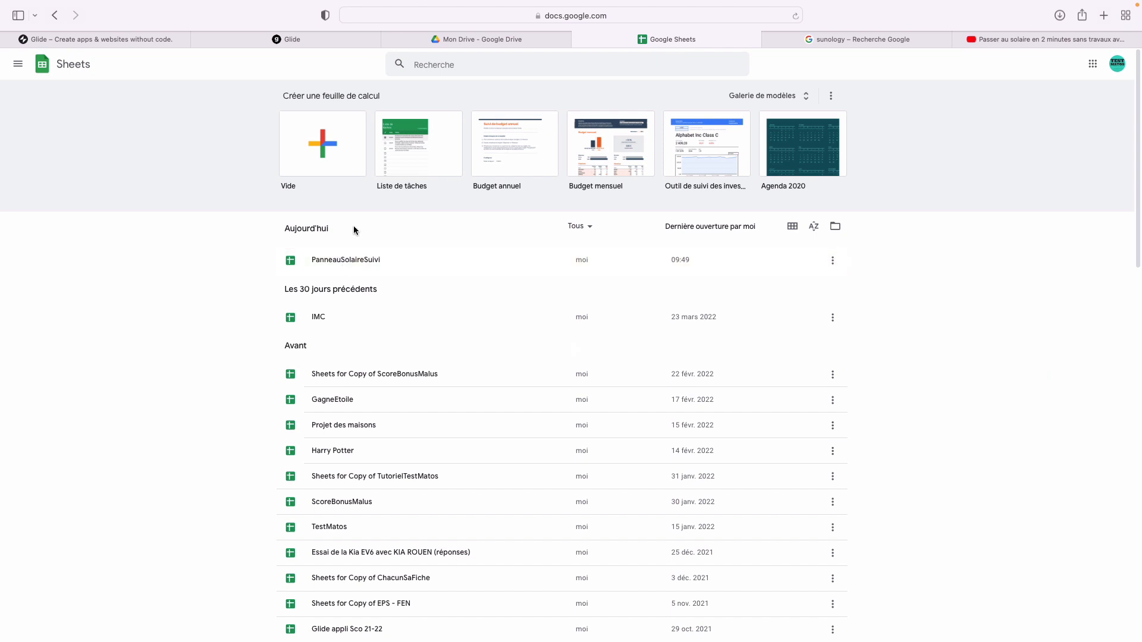
left_click(459, 40)
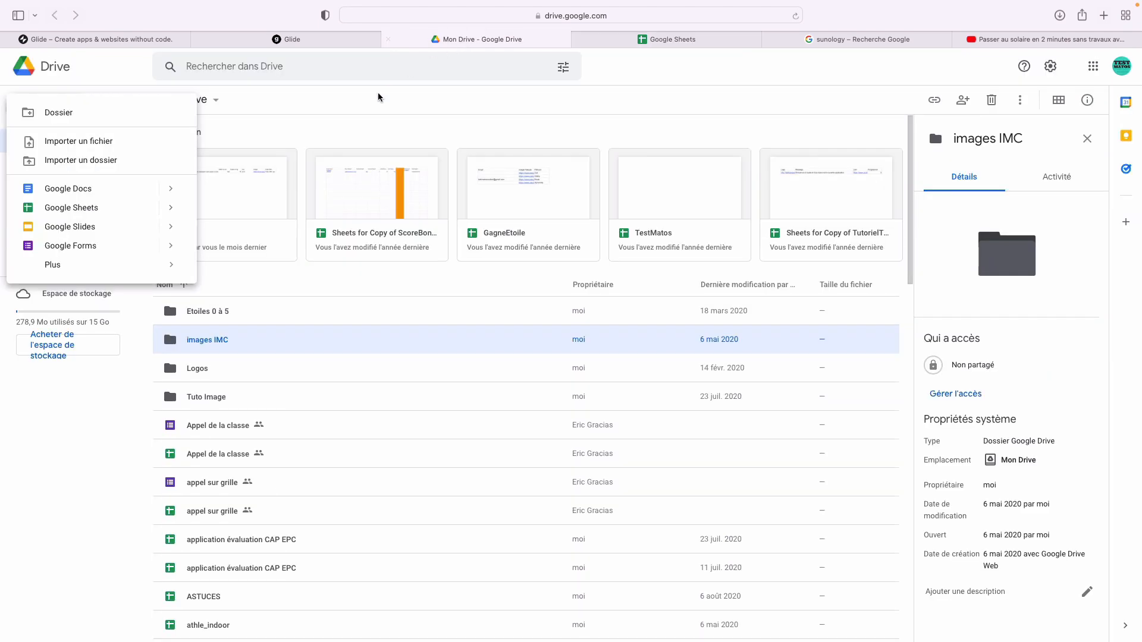
left_click(333, 41)
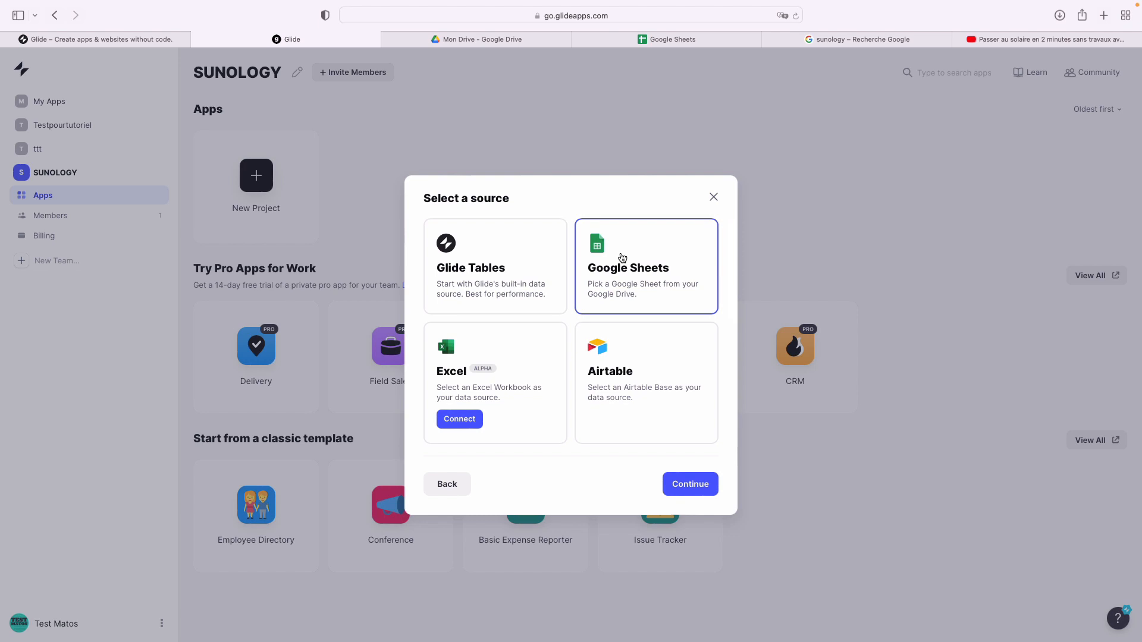
left_click(674, 483)
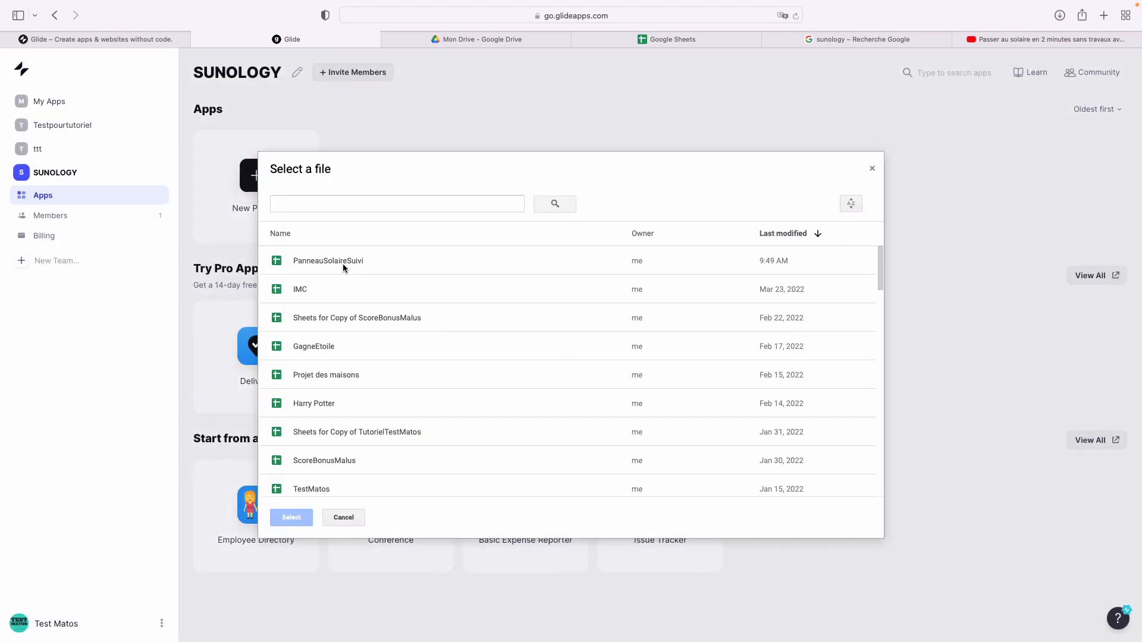
double_click(343, 262)
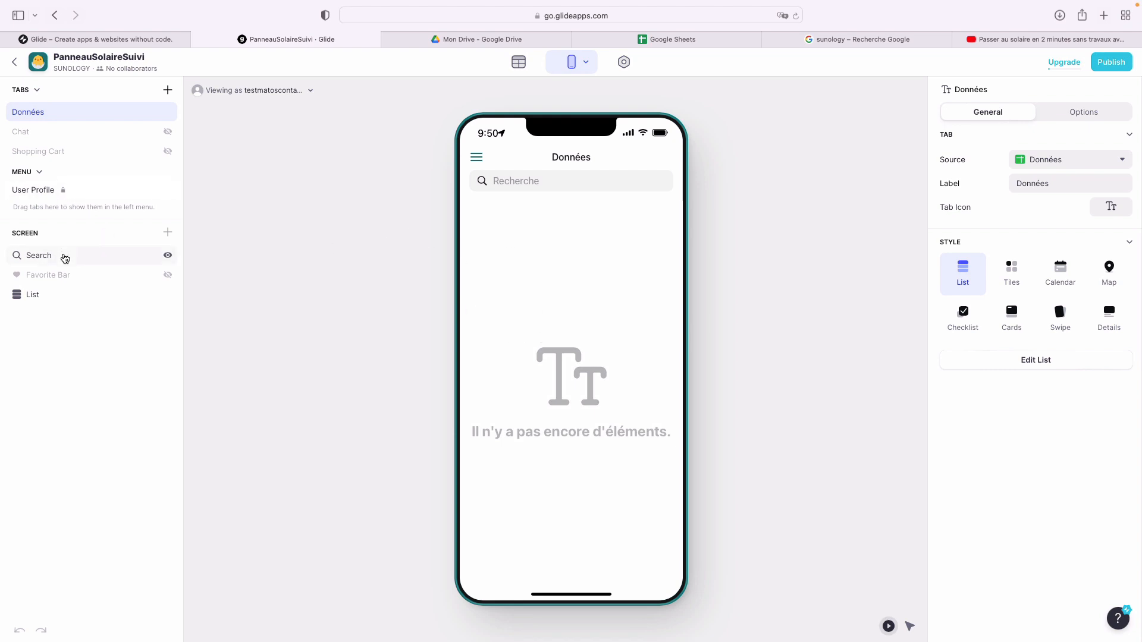
- Switch Données to a details layout and insert a Text component set to custom text
left_click(1106, 308)
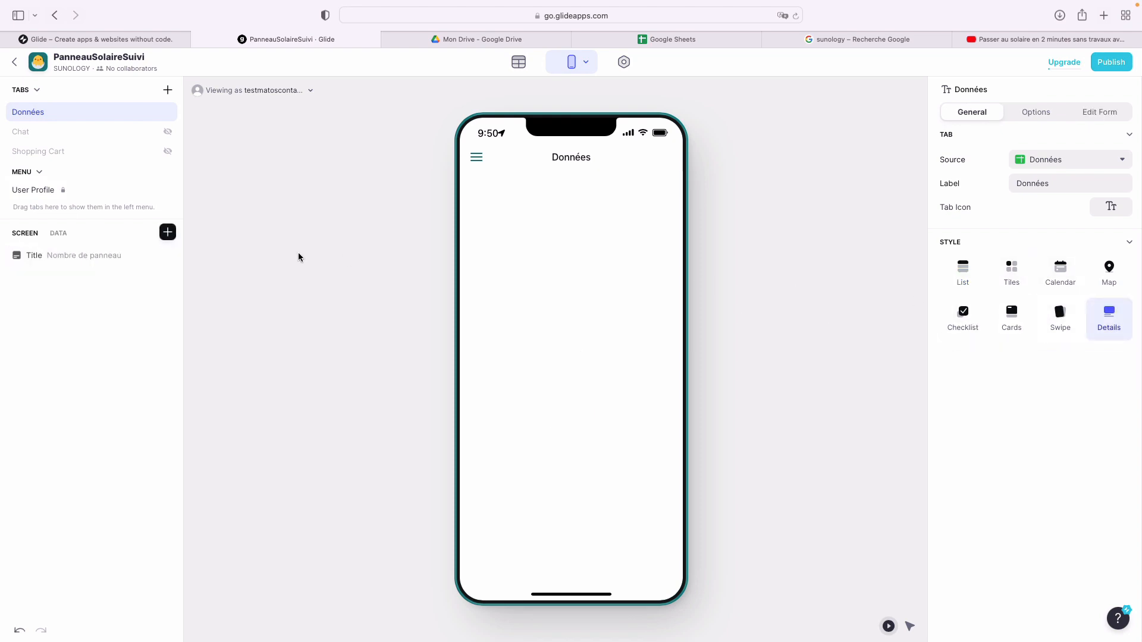
left_click(166, 233)
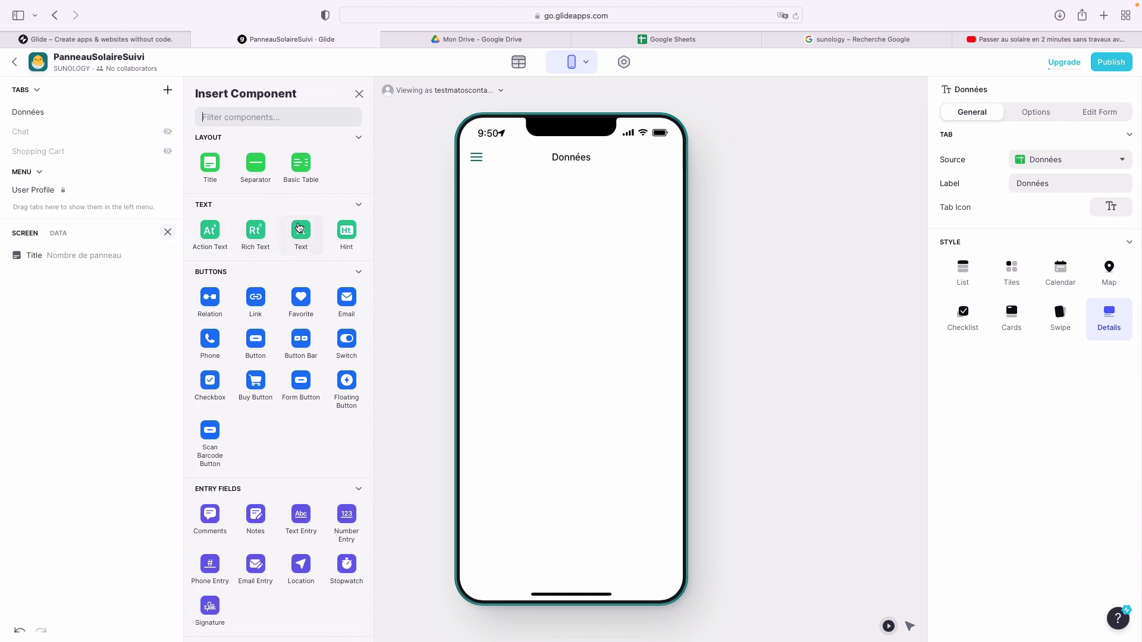
left_click(302, 233)
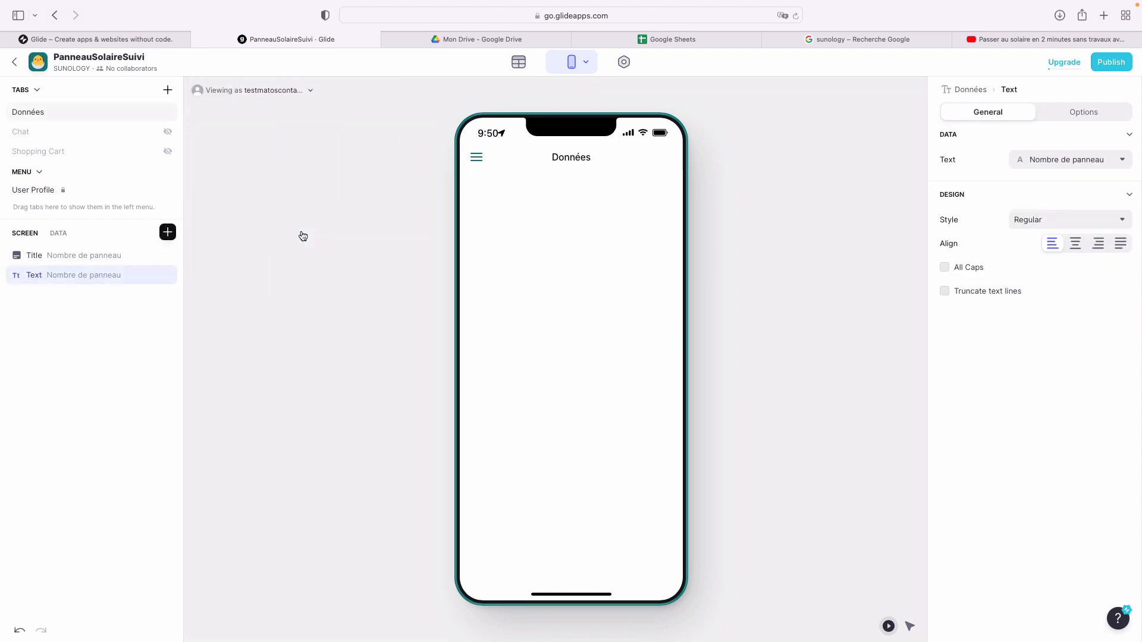
left_click(1056, 160)
left_click(1037, 203)
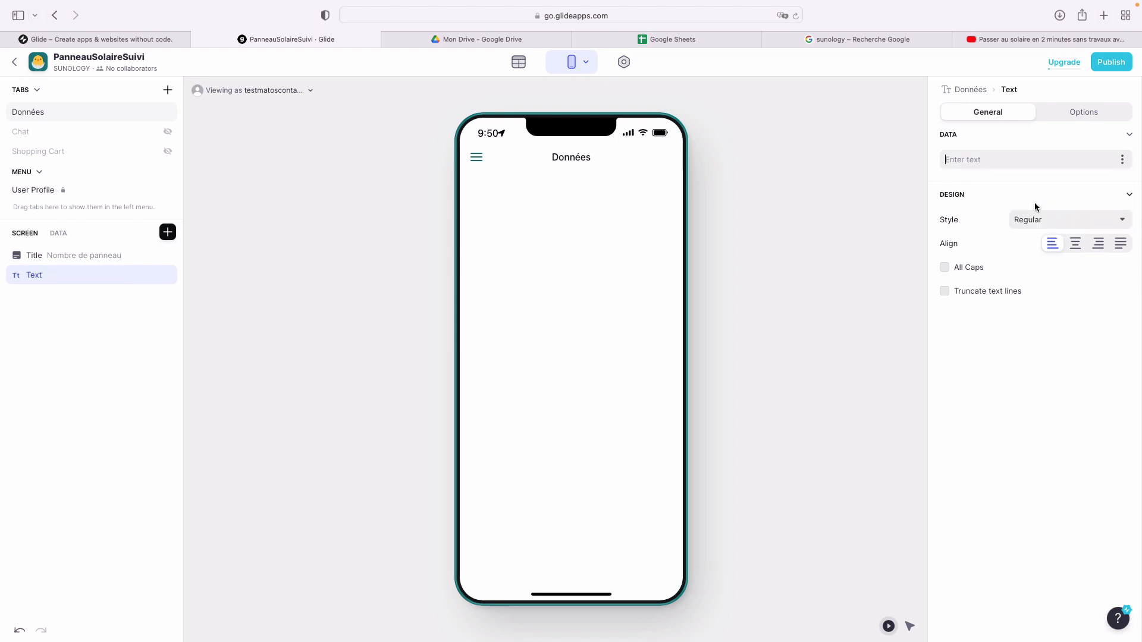
- Type 'Bienvenue dans notre application de suivi de récupération d'énergie de panneaux solaires' as the text
type("Bie")
type("nve")
key("BackSpace")
type("venur")
key("BackSpace")
type("e dans notre applicatio")
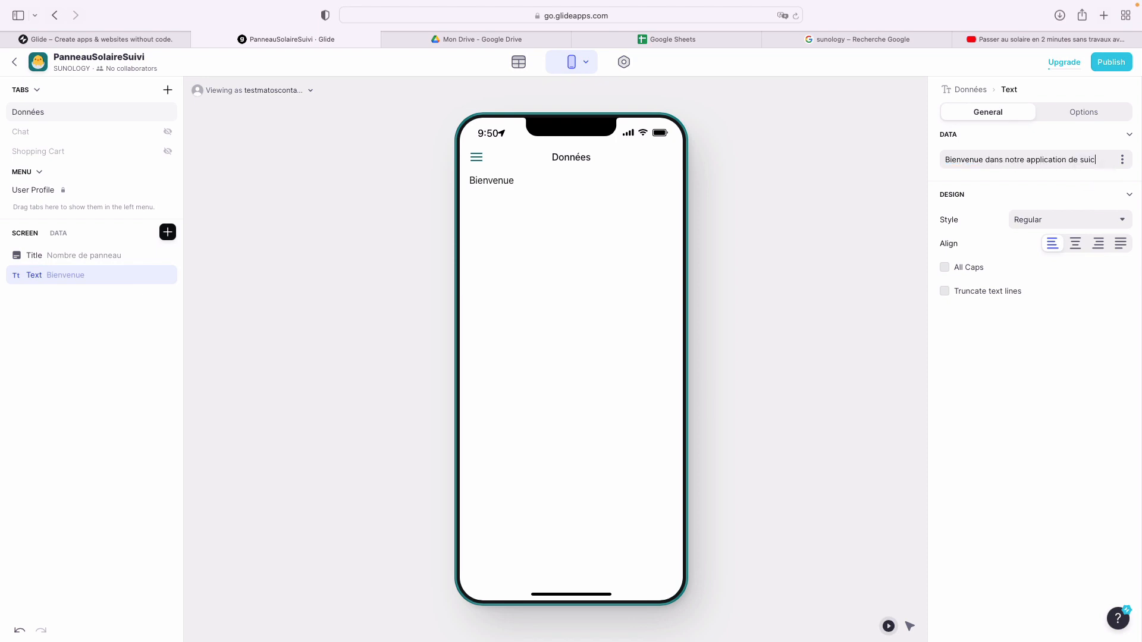
type("n de suivi de ré")
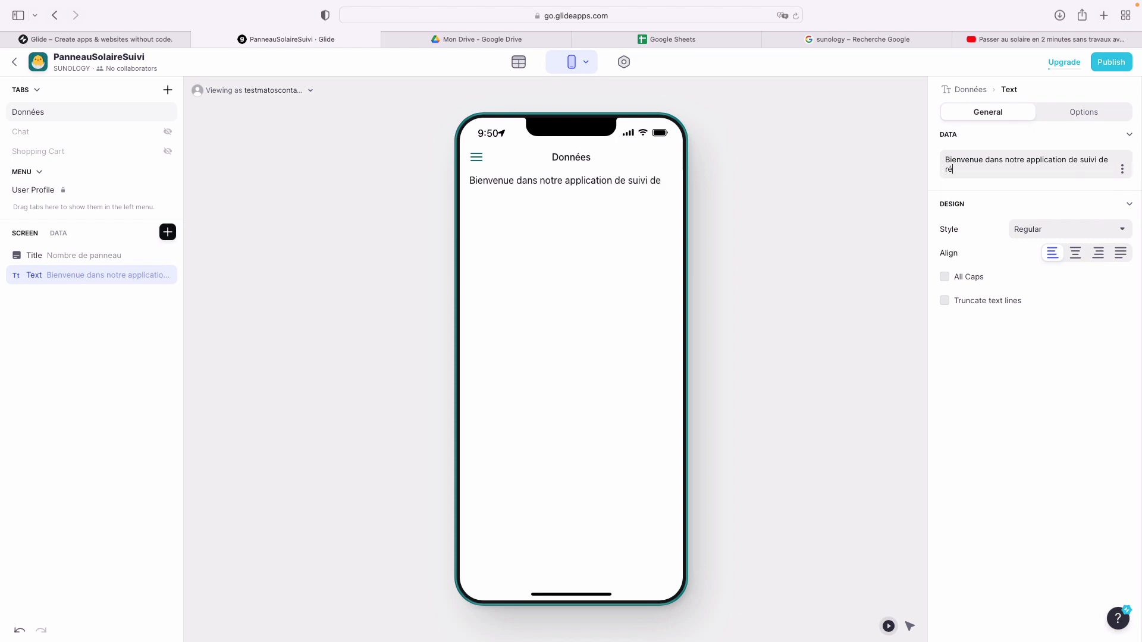
type("cupération d'énergie de")
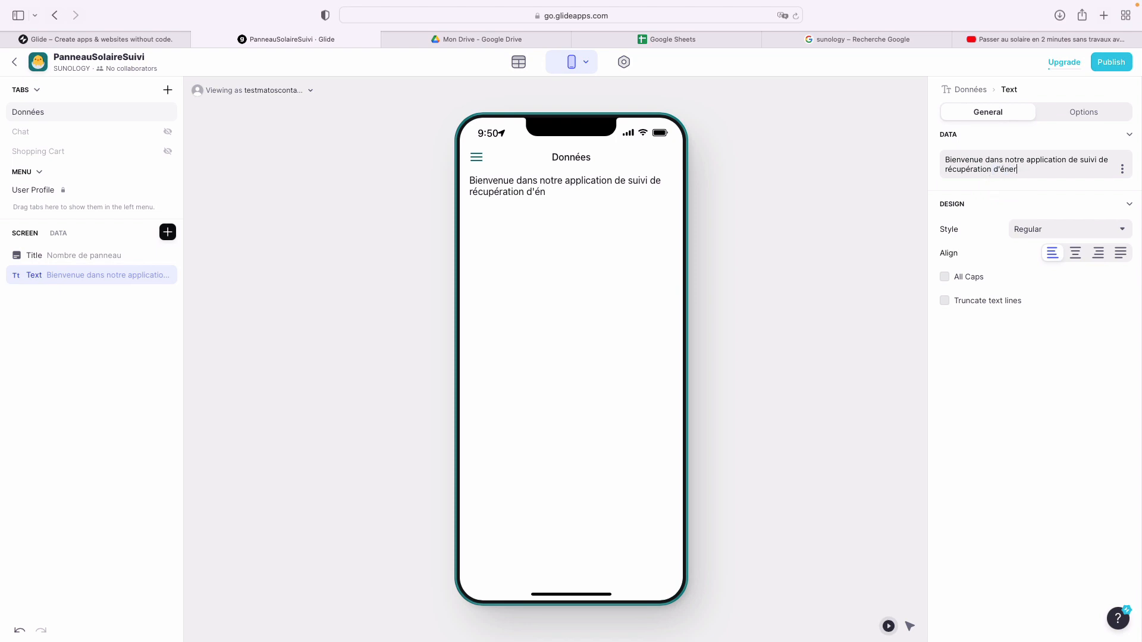
type("nneaux colaires")
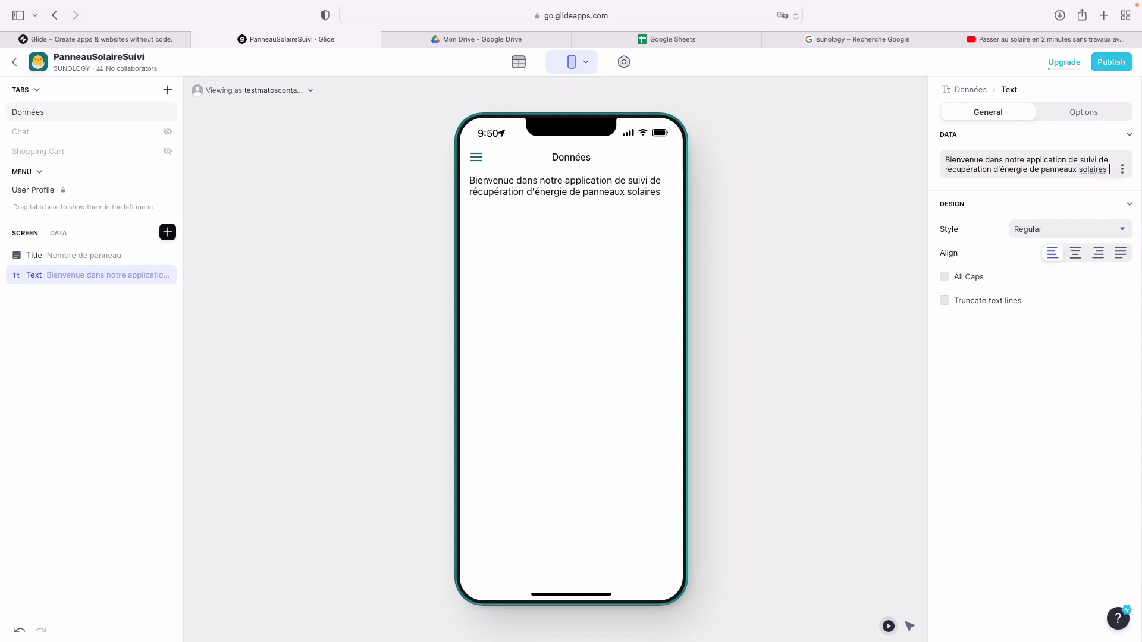
- Insert an Image component below the welcome text with its source set to From URL
left_click(168, 232)
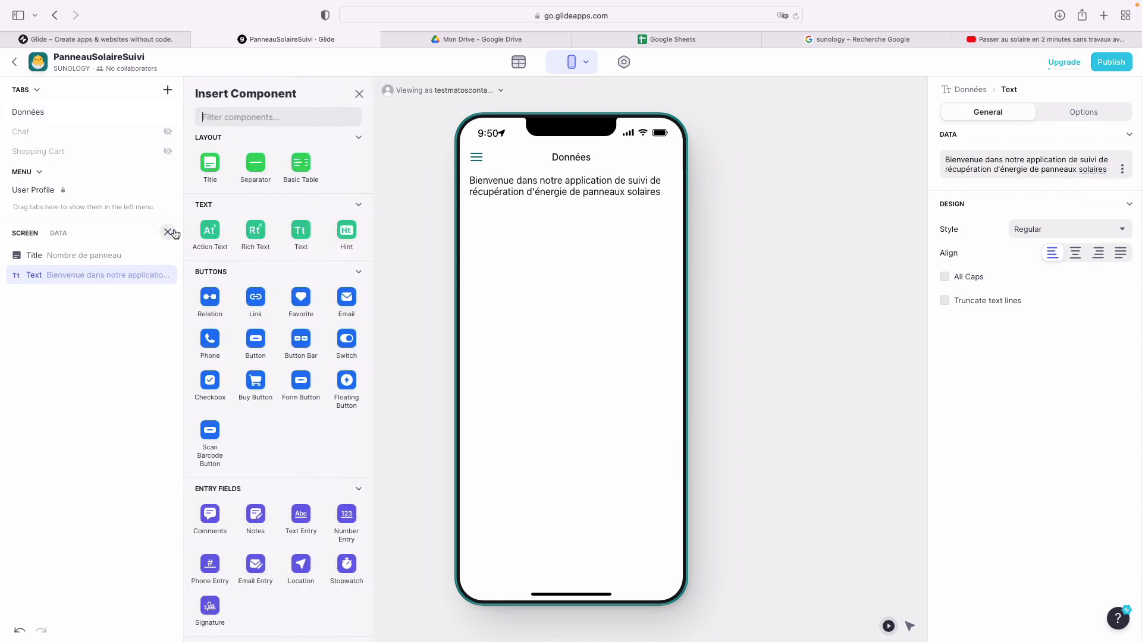
left_click(268, 121)
type("image")
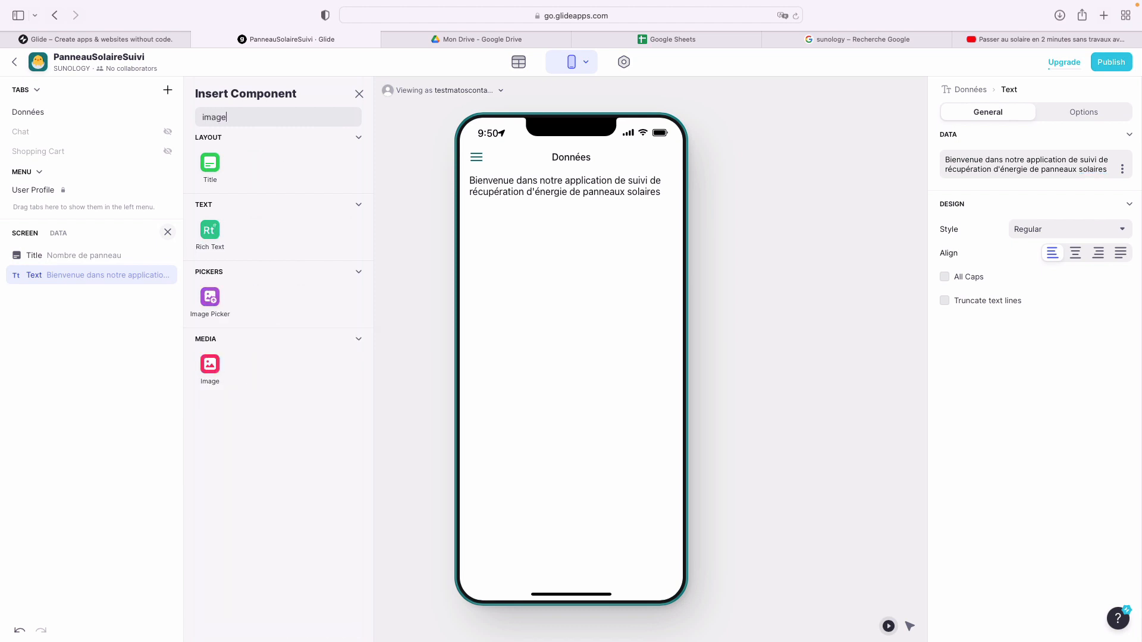
left_click(210, 364)
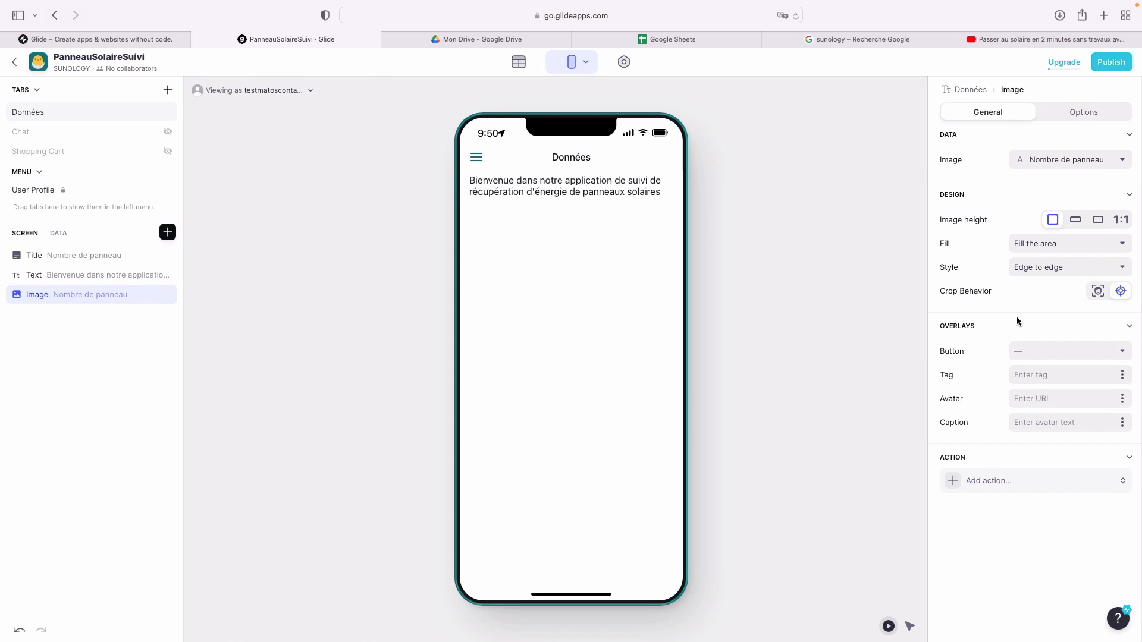
left_click(1112, 160)
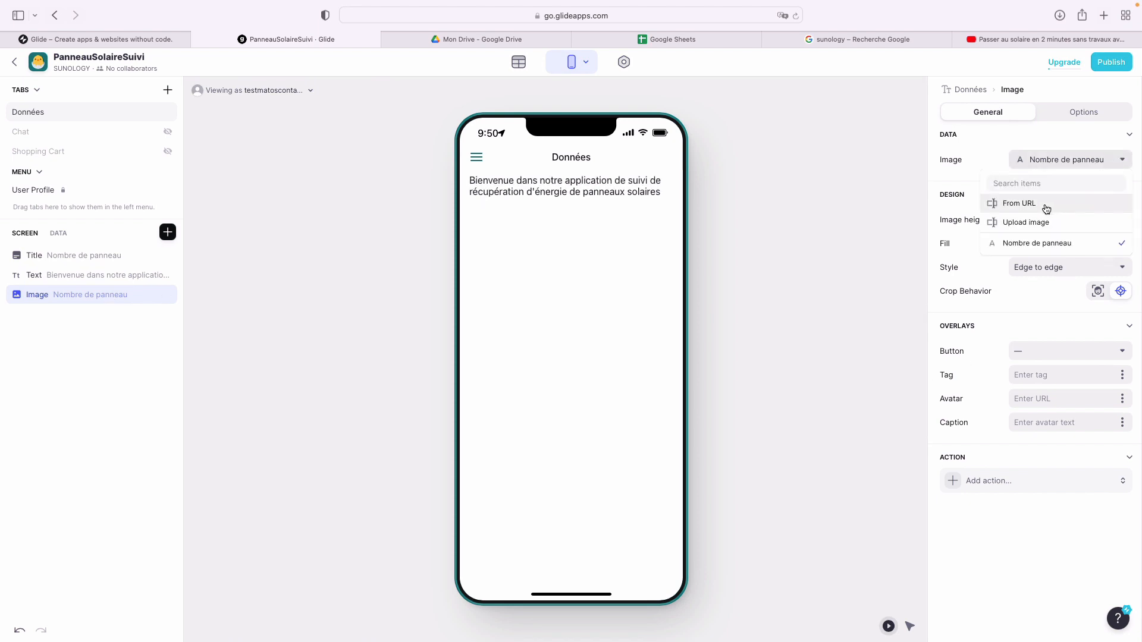
left_click(1045, 208)
- Copy the address of the large Sunology panel image from Google results and return to Glide
left_click(917, 42)
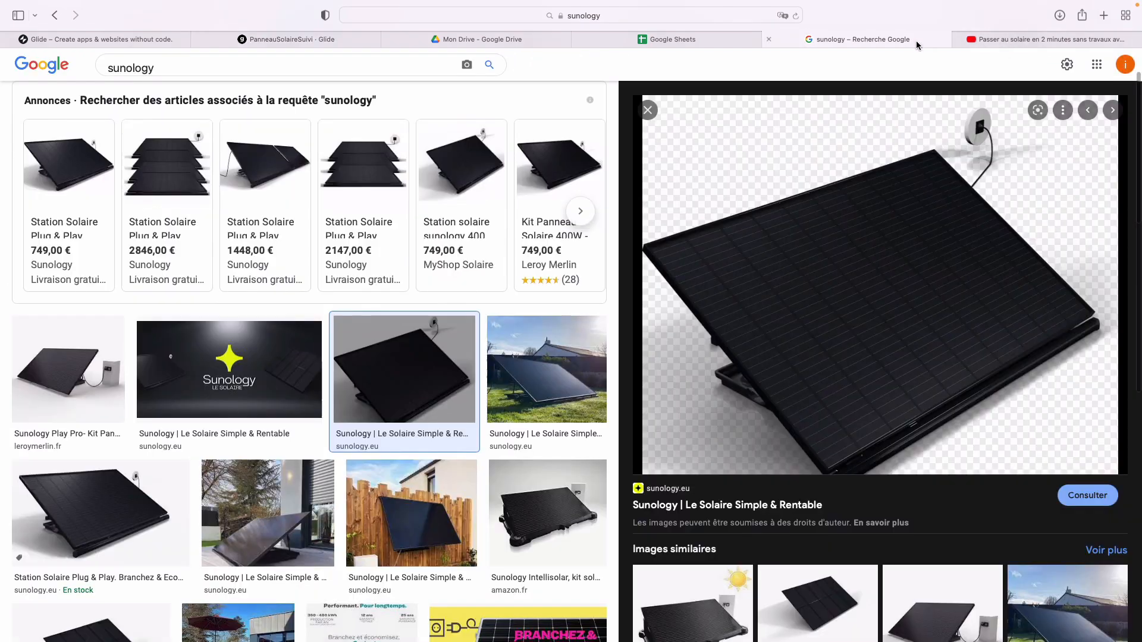
right_click(796, 313)
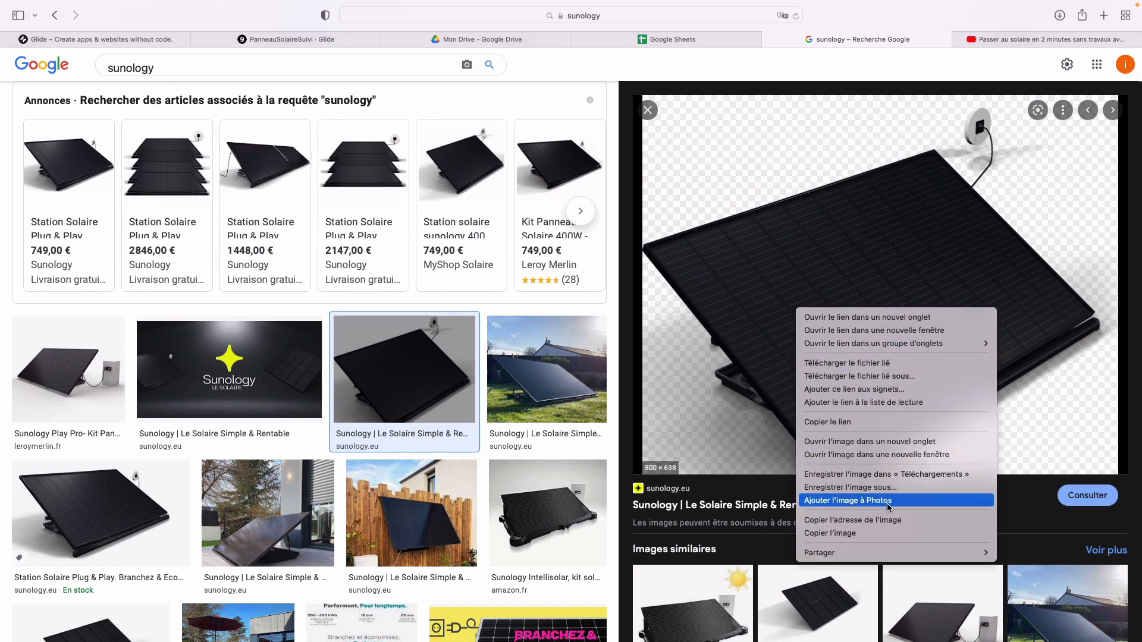
left_click(886, 520)
left_click(660, 42)
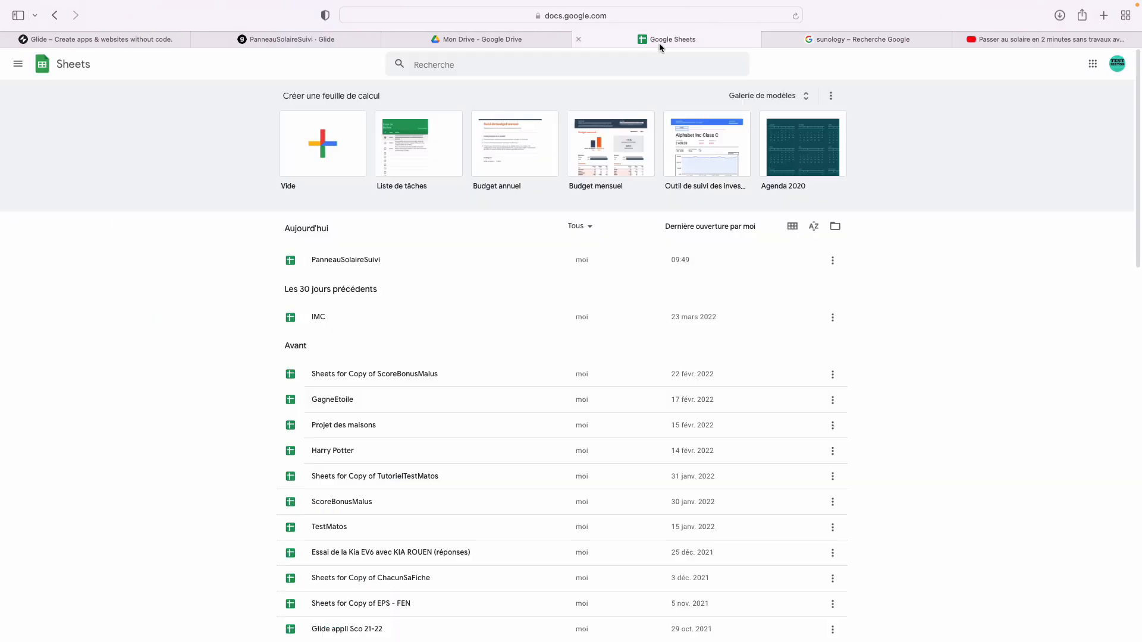
left_click(535, 38)
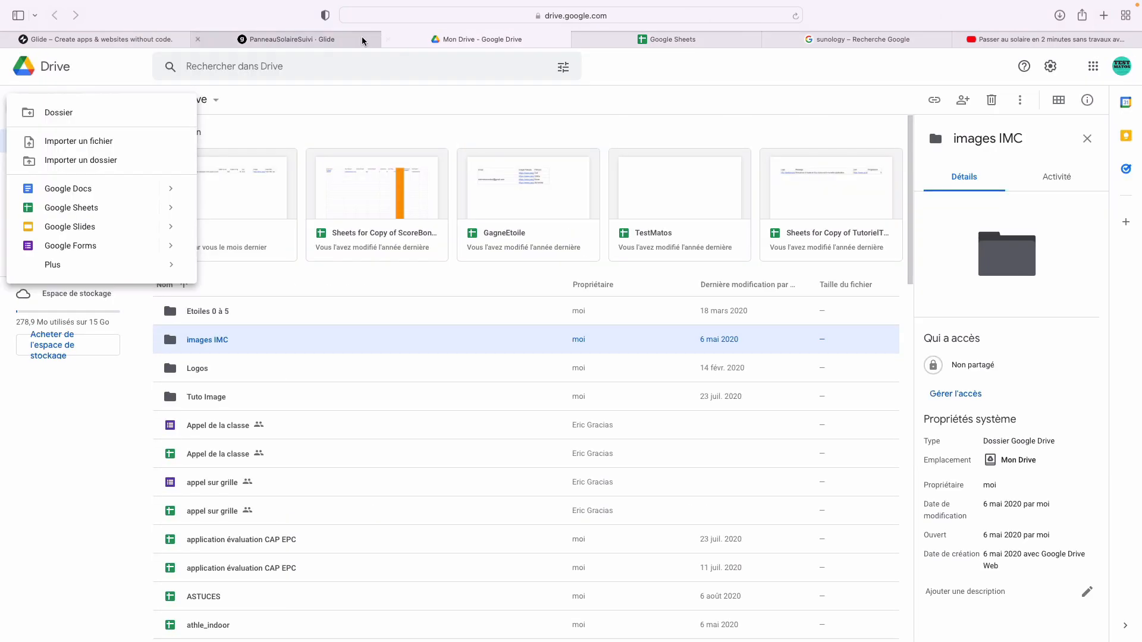
left_click(362, 39)
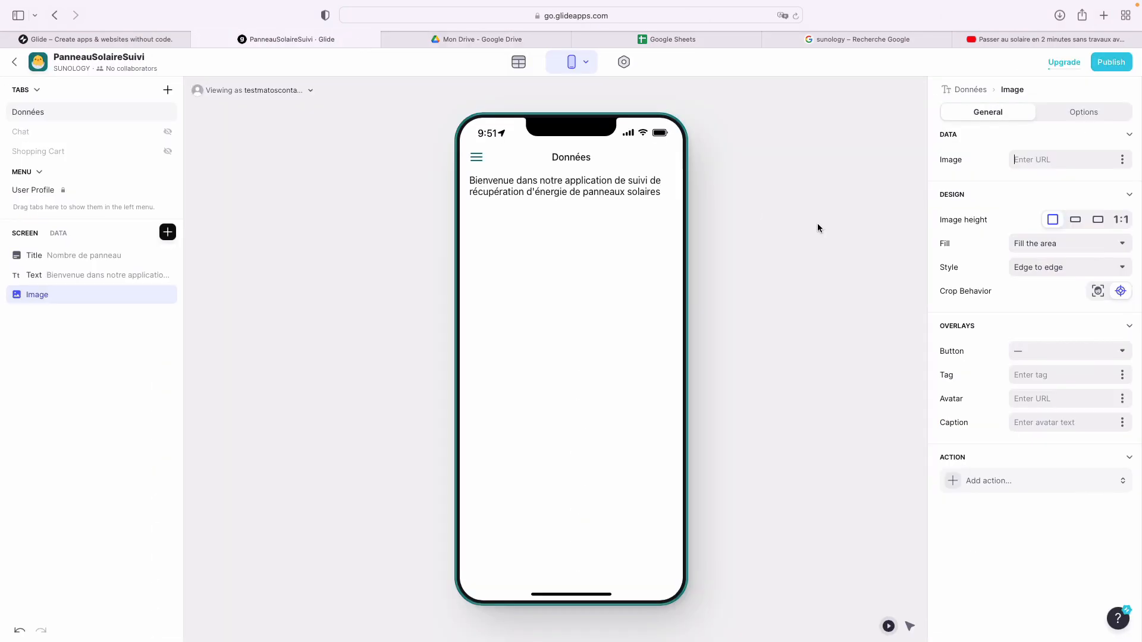
- Paste the copied address into the Image URL field and set image height to Original
left_click(1016, 159)
key("super+v")
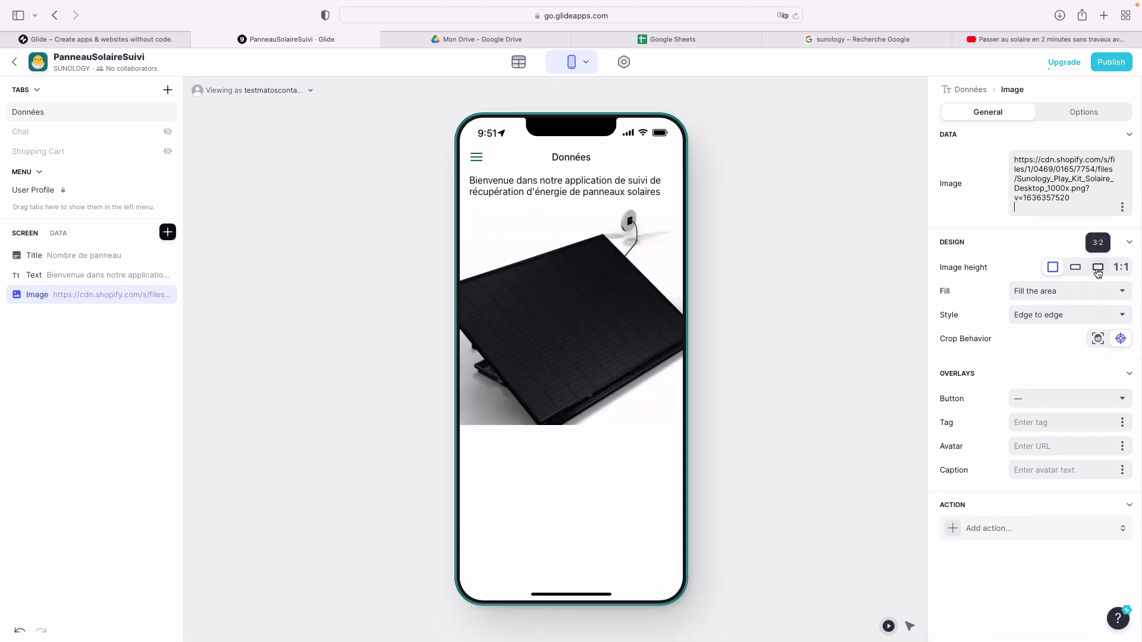
left_click(1121, 267)
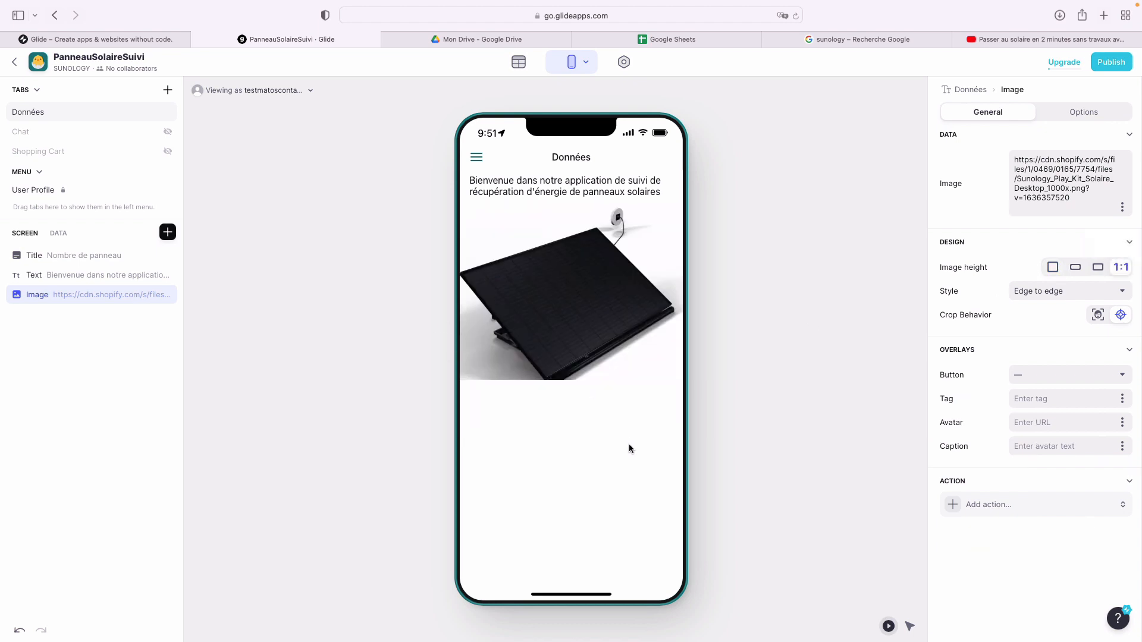
left_click(167, 232)
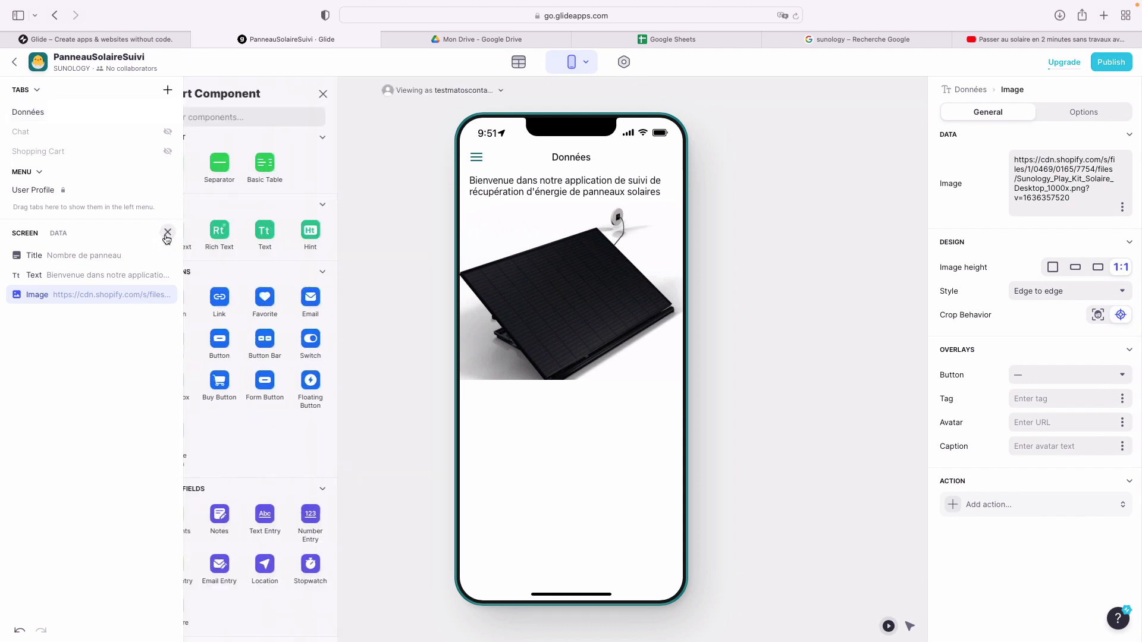
- Insert a Hint reading 'Vous allez pouvoir saisir vos données pour les partager avec la communauté'
left_click(271, 118)
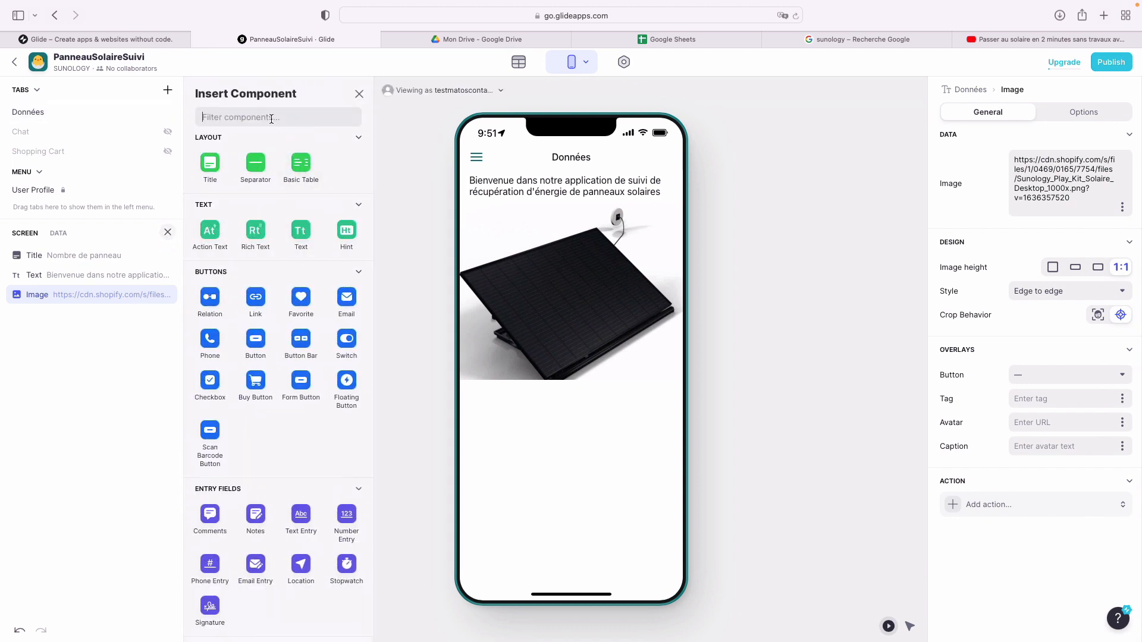
type("hin")
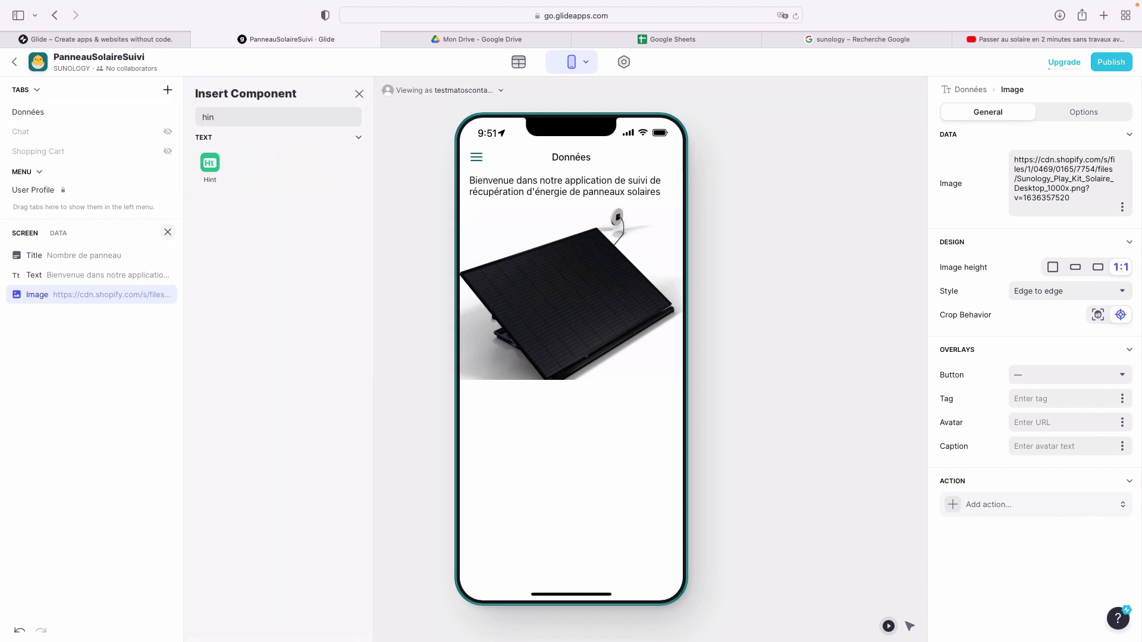
left_click(211, 163)
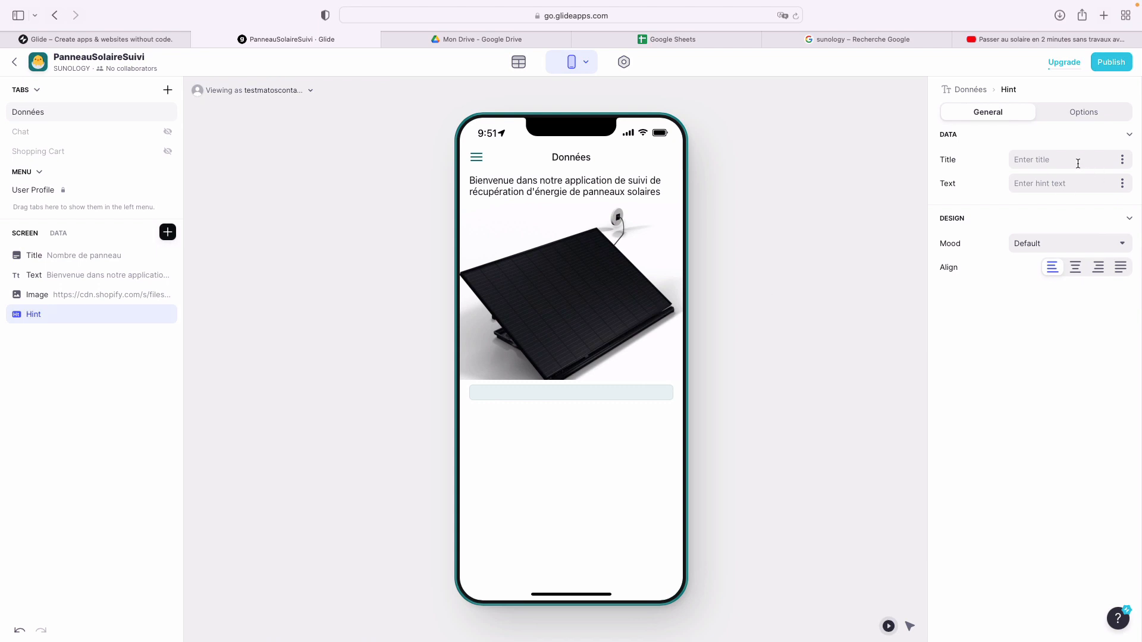
left_click(1053, 180)
type("Vous allez ")
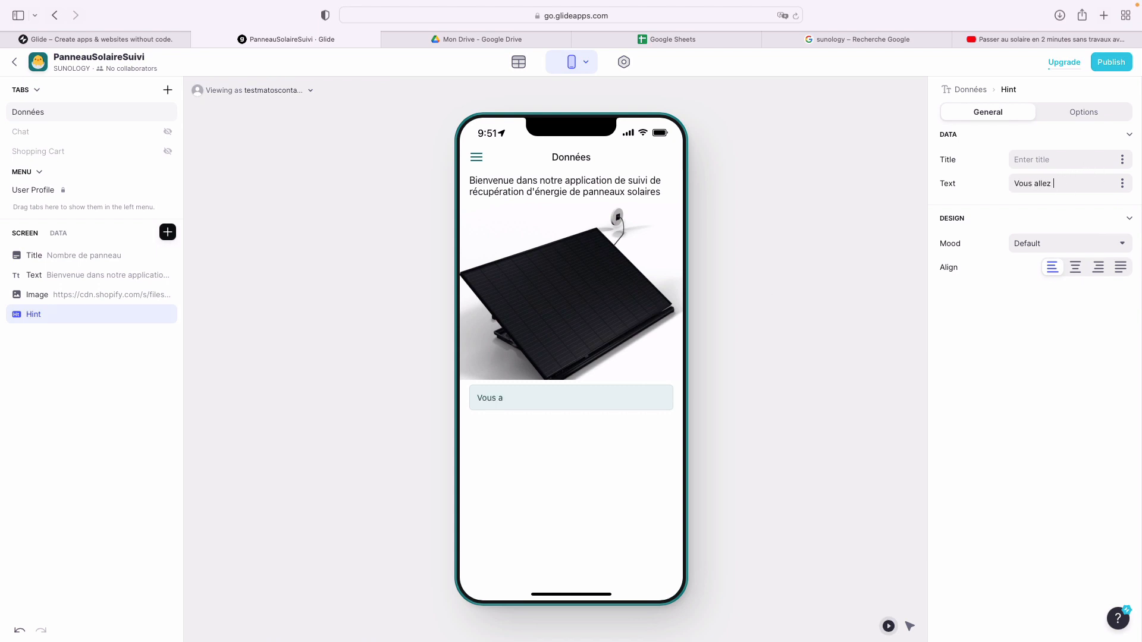
type("pouvoir saisir vos données p")
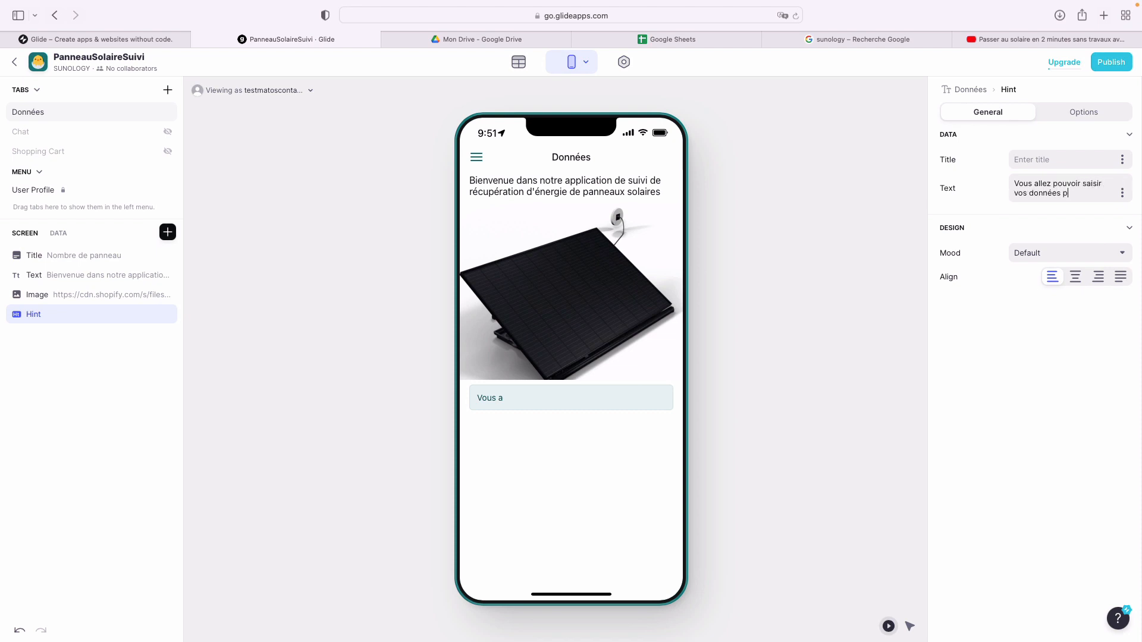
type("our les partager")
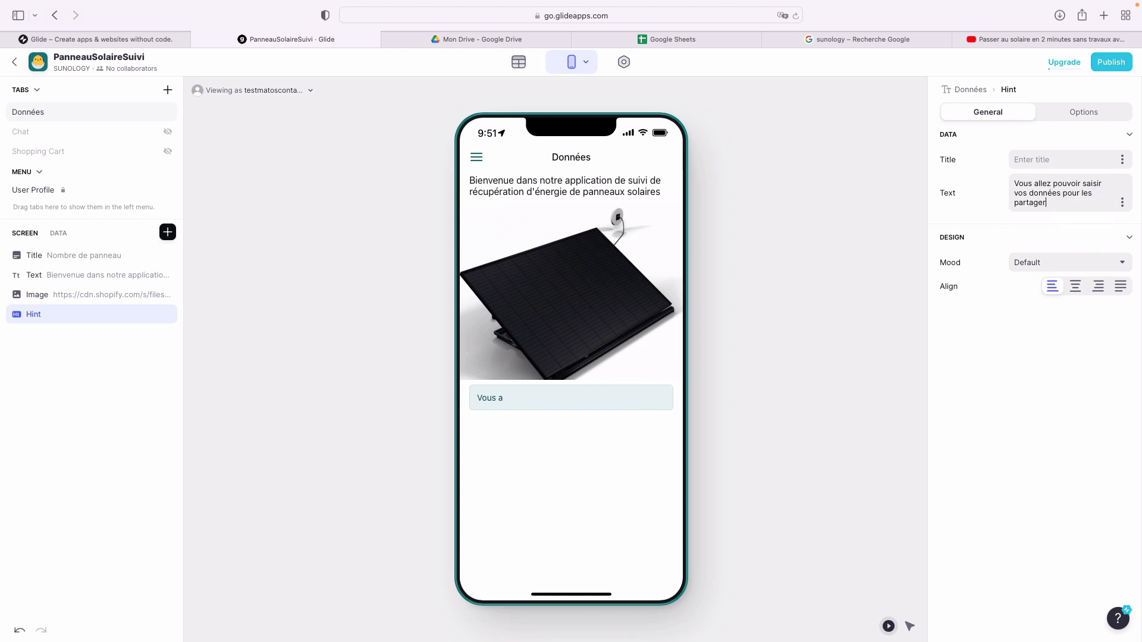
type(" avec la comm")
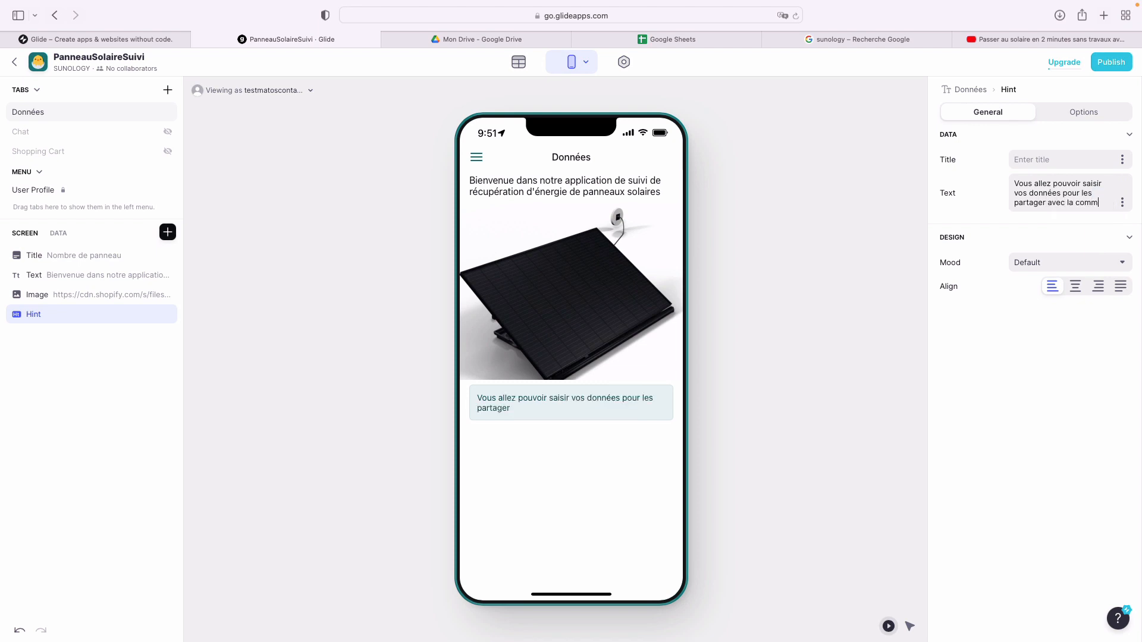
type("una")
type("uit")
key("BackSpace")
key("BackSpace")
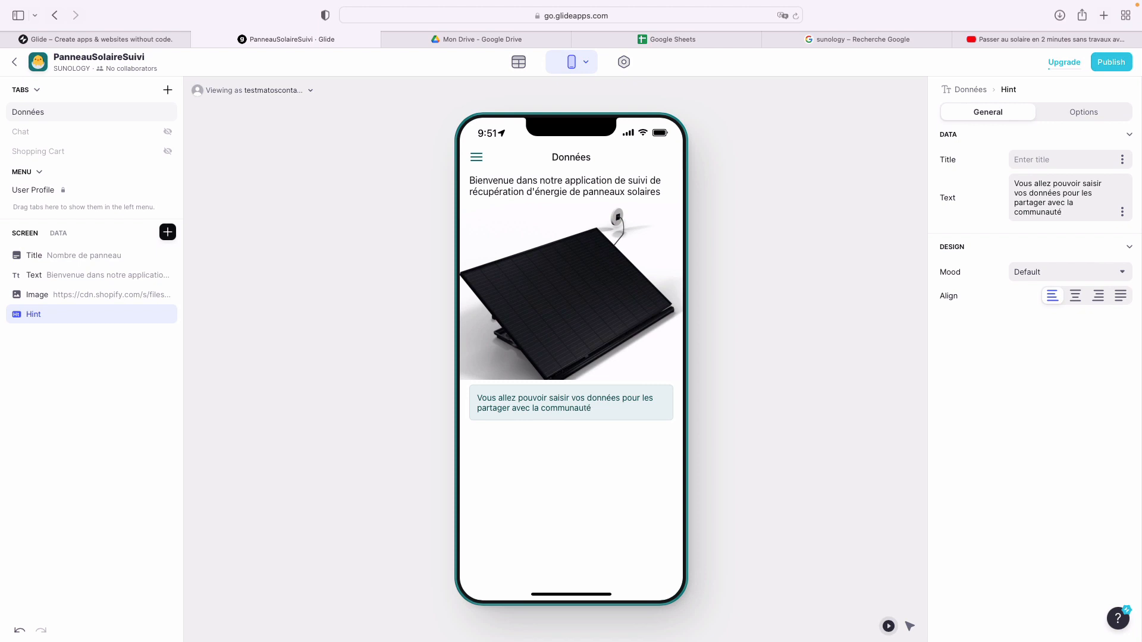
type("té")
key("Return")
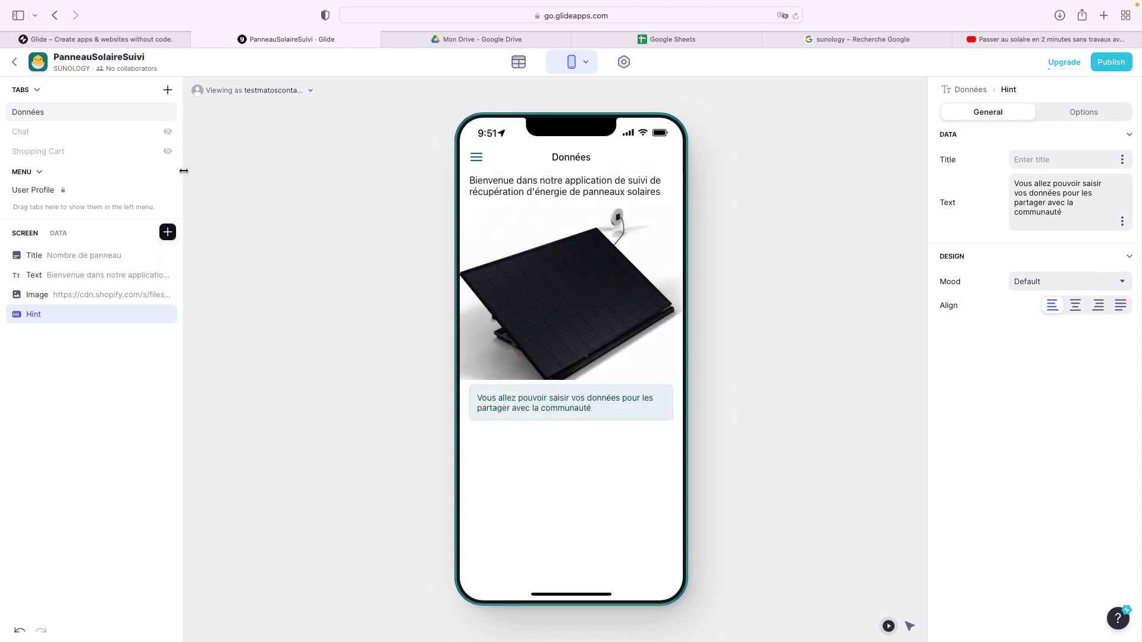
left_click(675, 40)
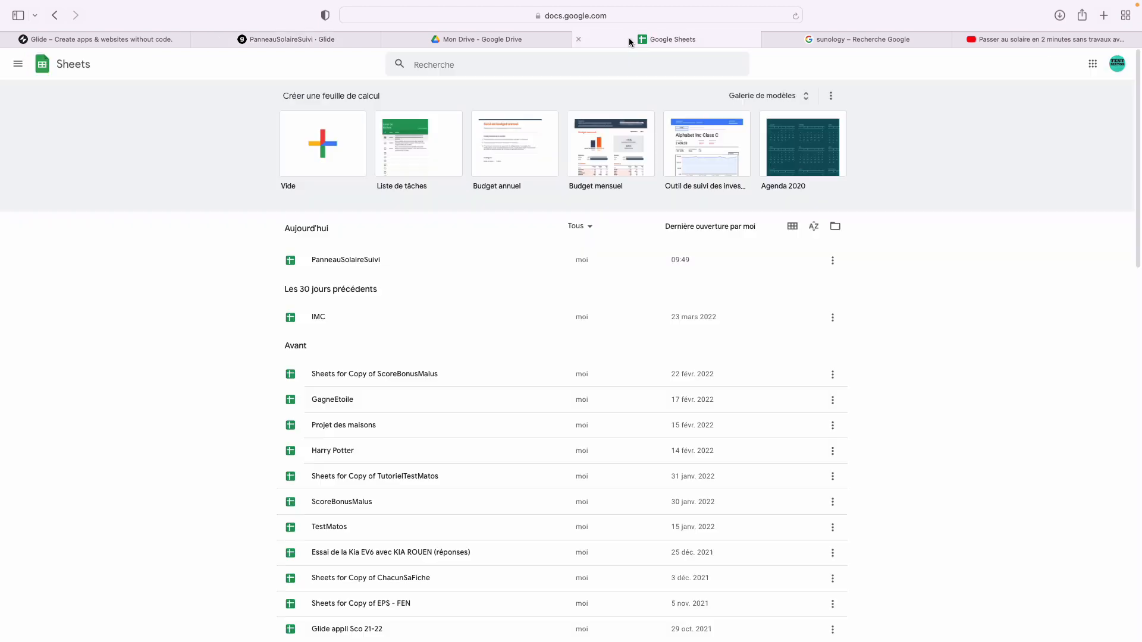
- Open the PanneauSolaireSuivi data source in Google Sheets and close the Mon Drive and extra Sheets tabs
left_click(333, 41)
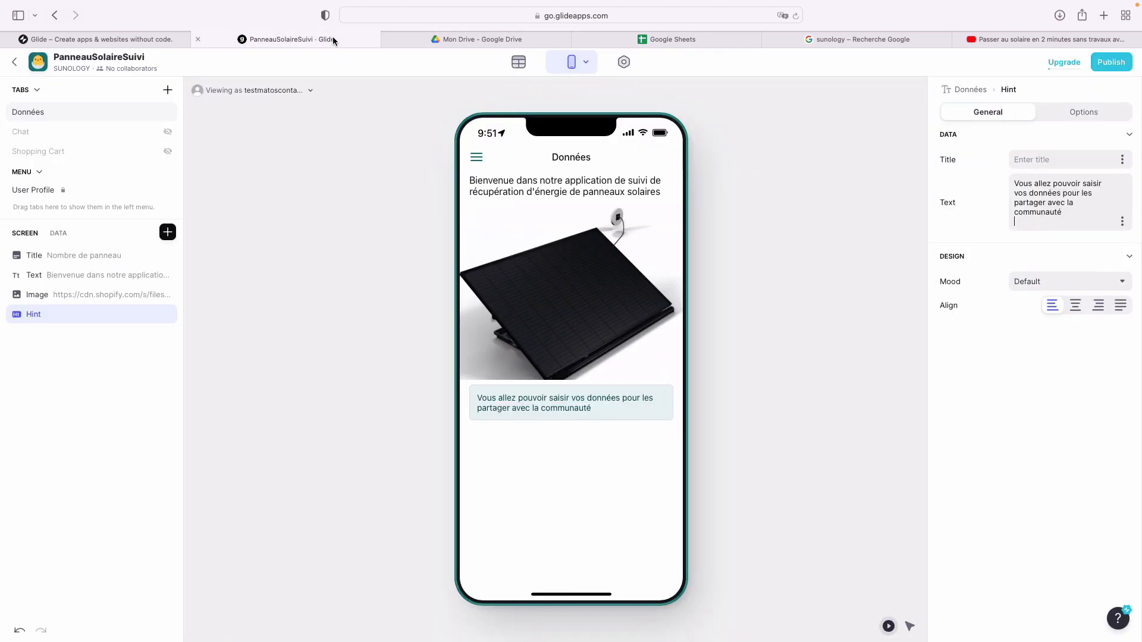
left_click(523, 69)
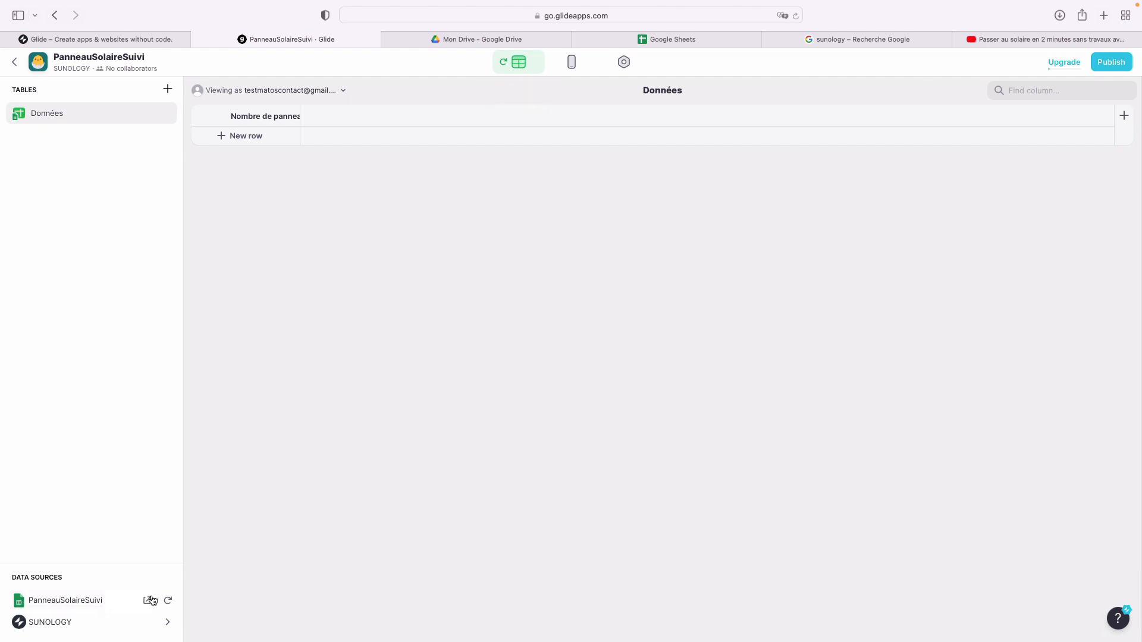
left_click(151, 600)
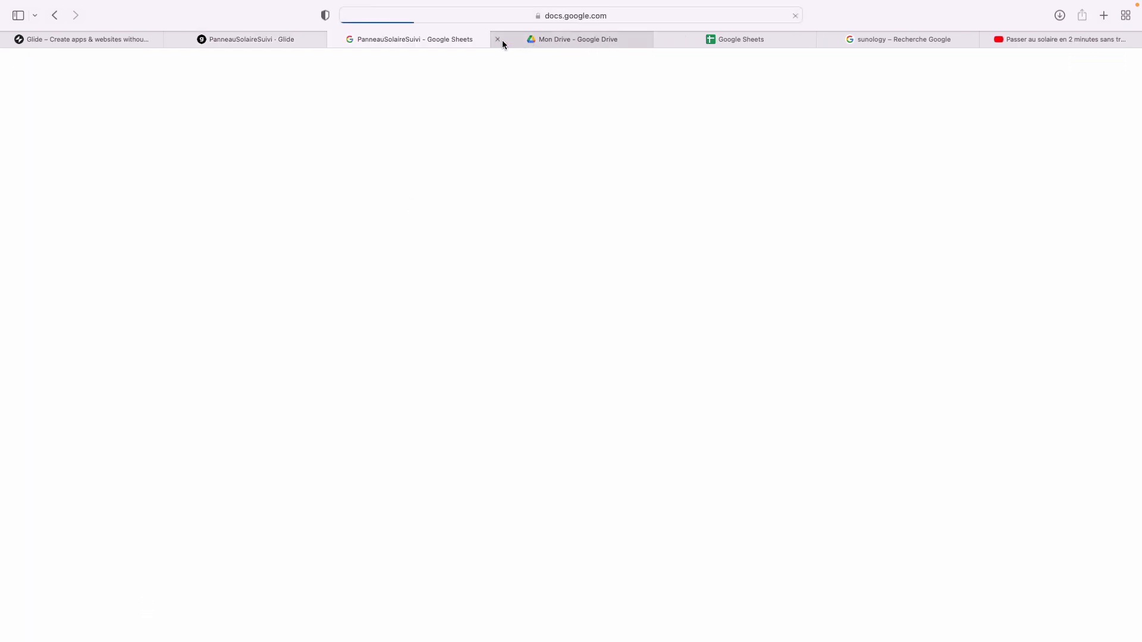
left_click(499, 39)
left_click(499, 39)
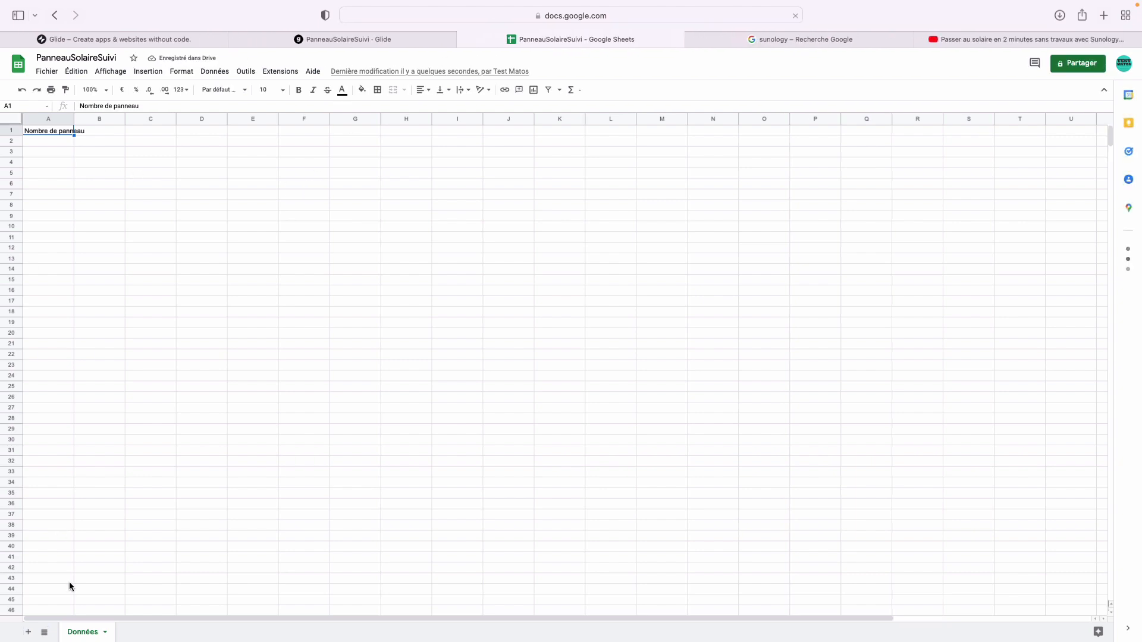
- Add a new sheet and rename Feuille 2 to 'Les données saisies par les utilisateurs'
left_click(28, 632)
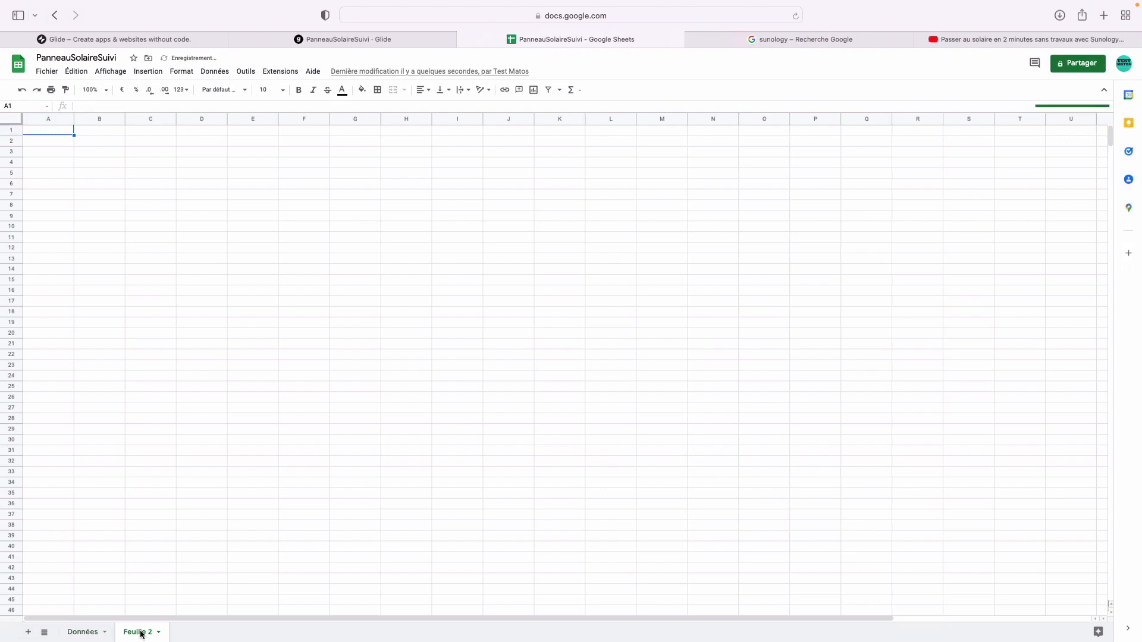
left_click(88, 632)
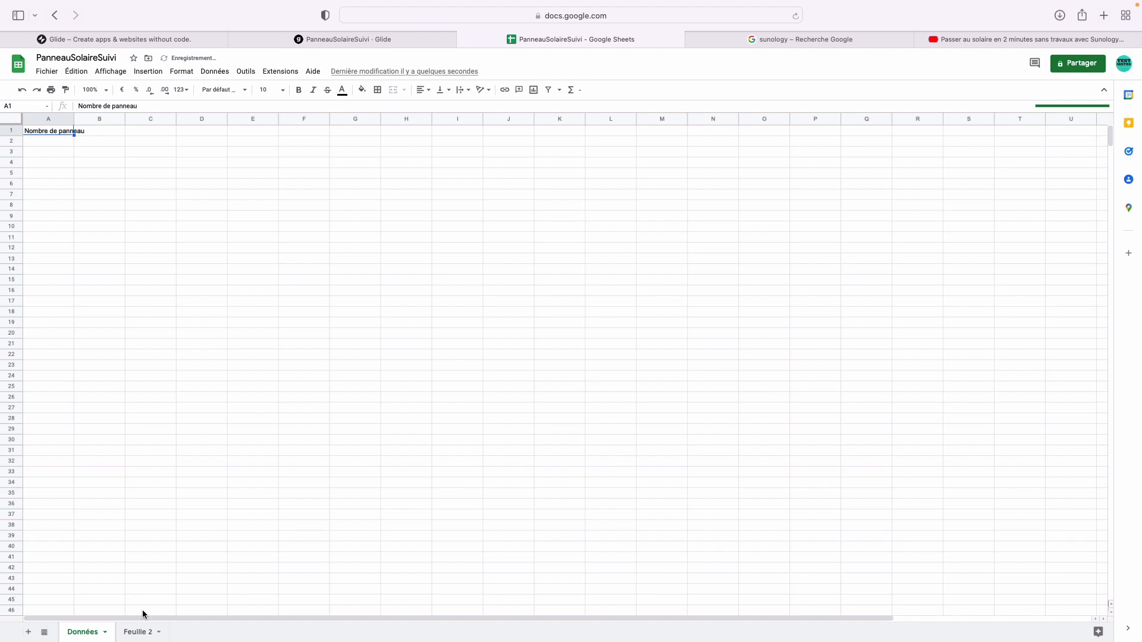
left_click(141, 633)
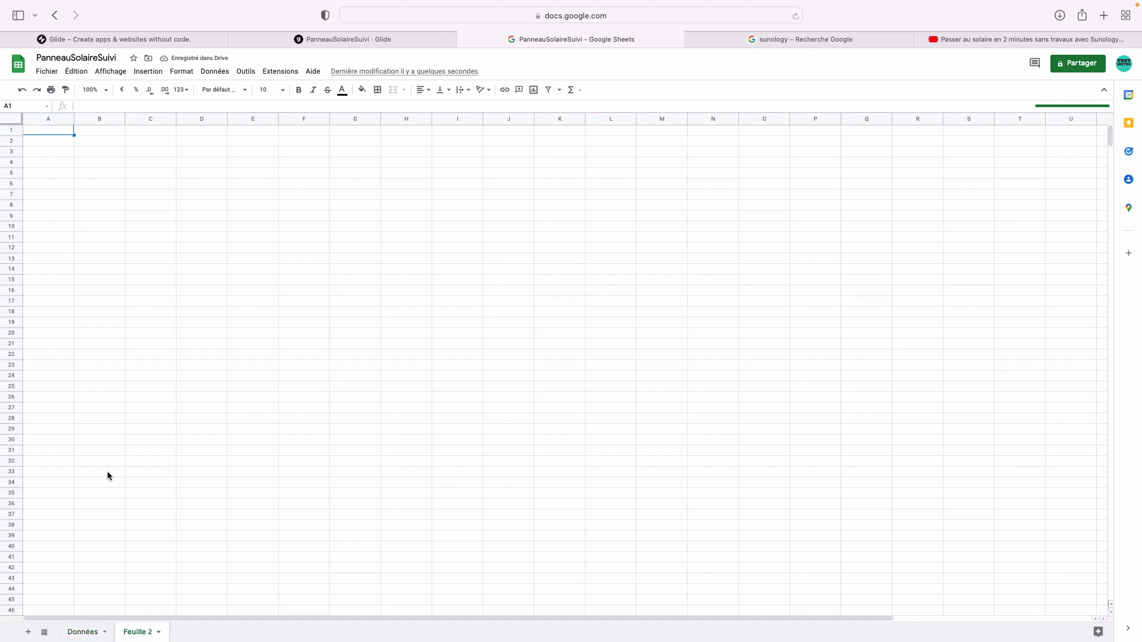
double_click(141, 633)
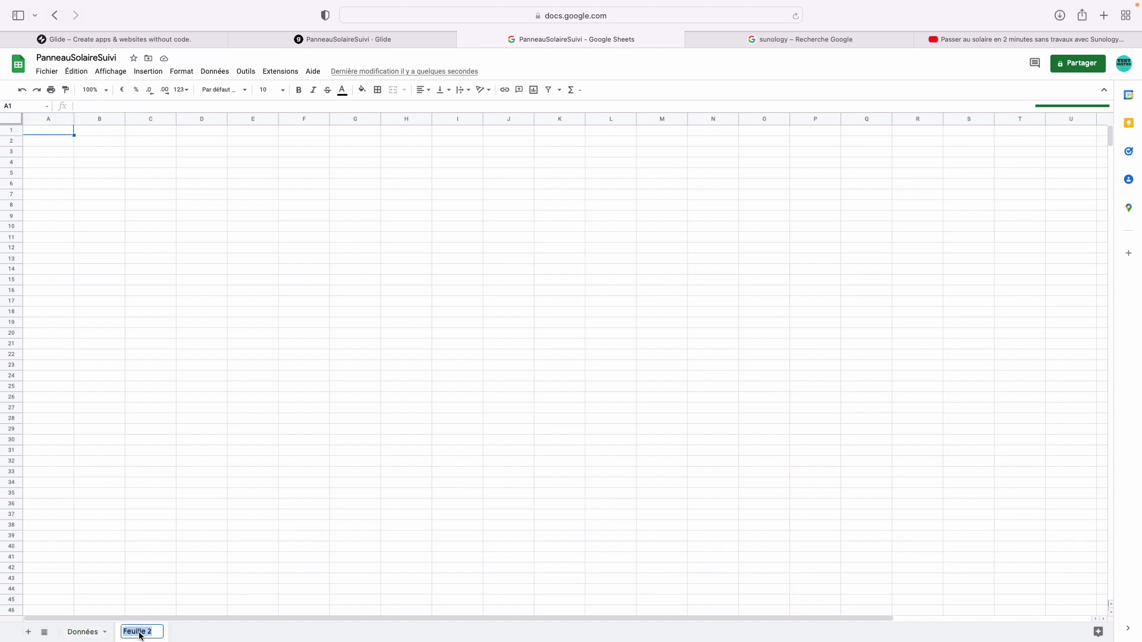
type("Les données saisie")
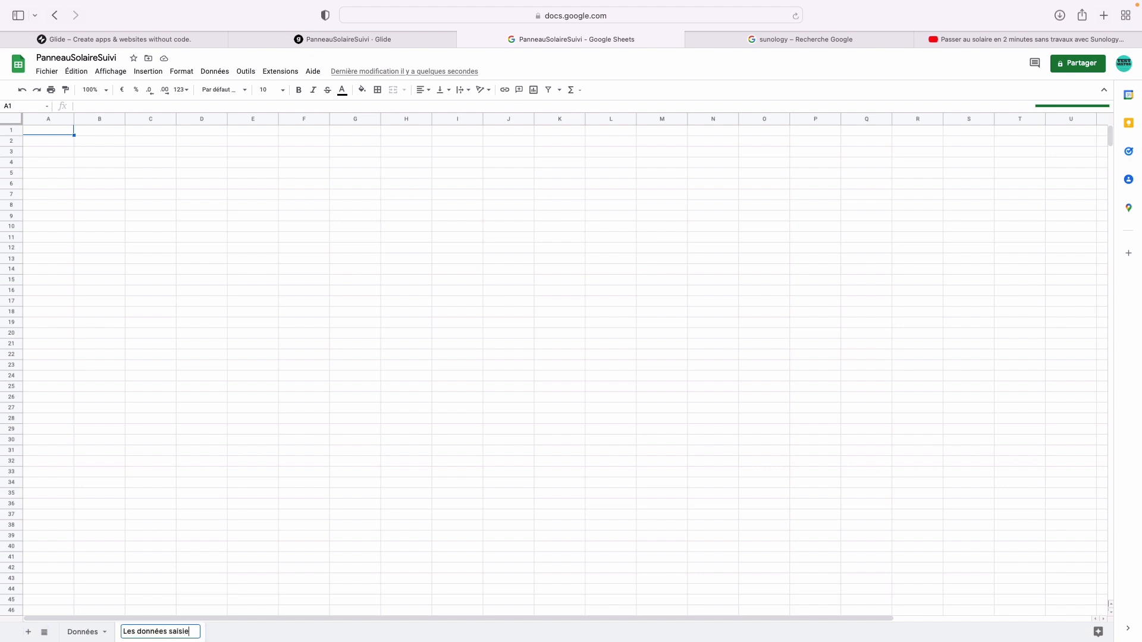
type("s par les utilisata")
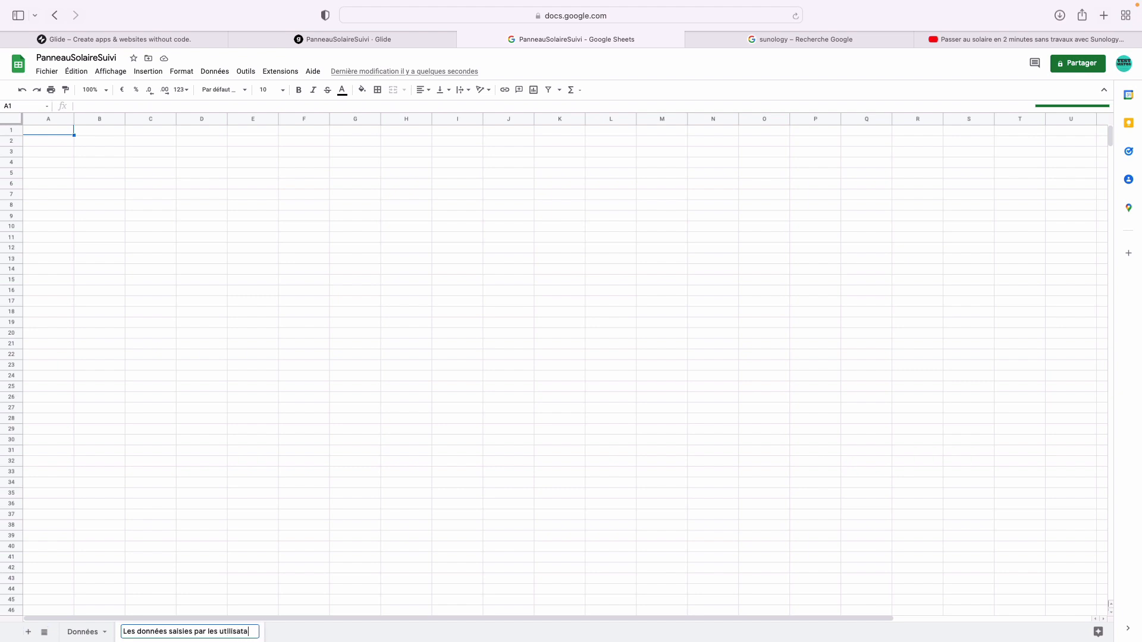
key("BackSpace")
type("eurs")
key("Return")
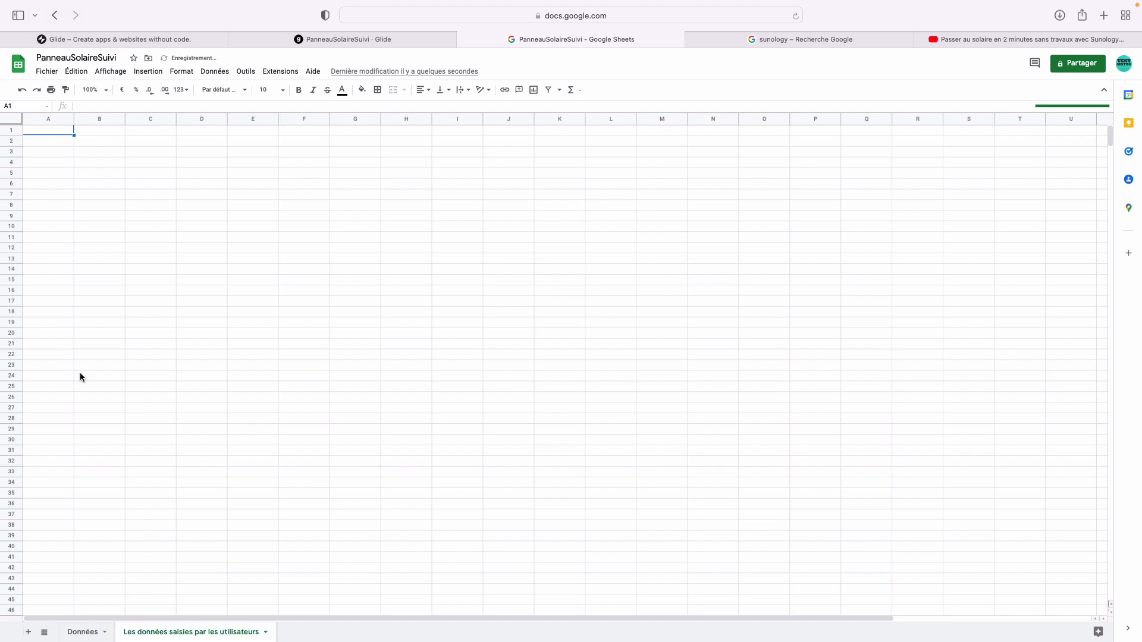
- Enter the headers Nom in A1 and Nombre du panneau in B1
left_click(50, 133)
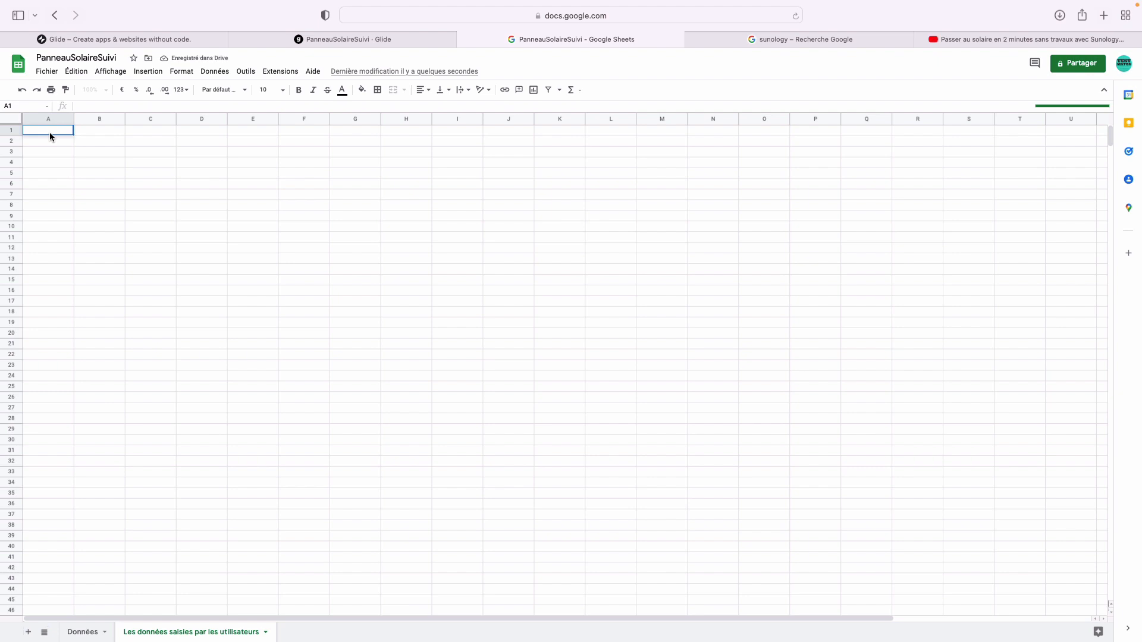
type("Nom")
key("Tab")
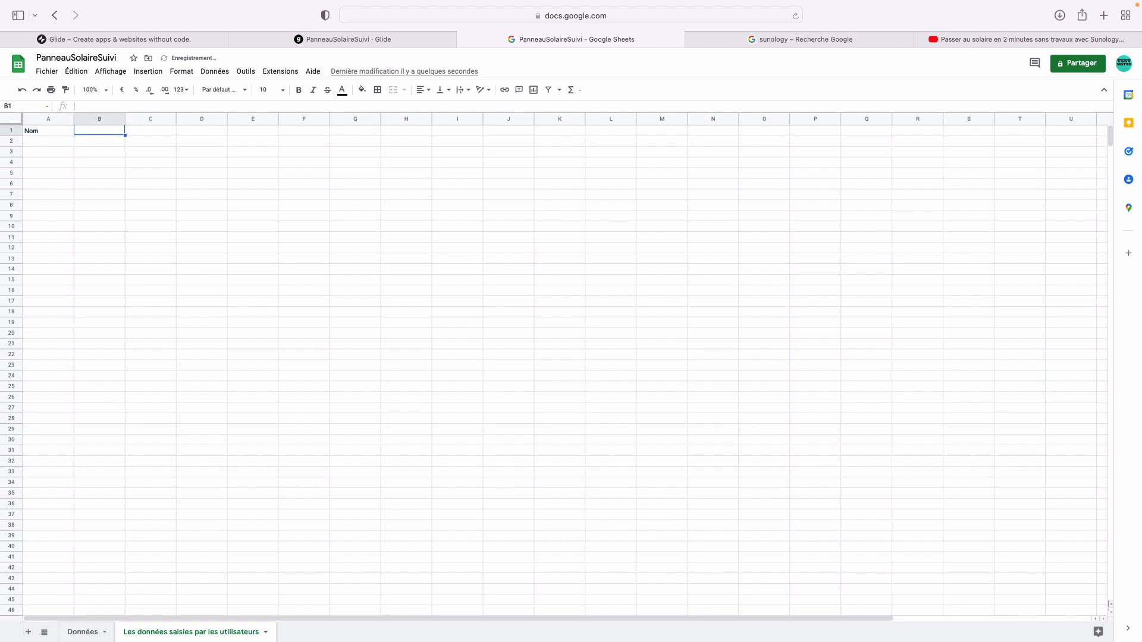
type("Nombre du n")
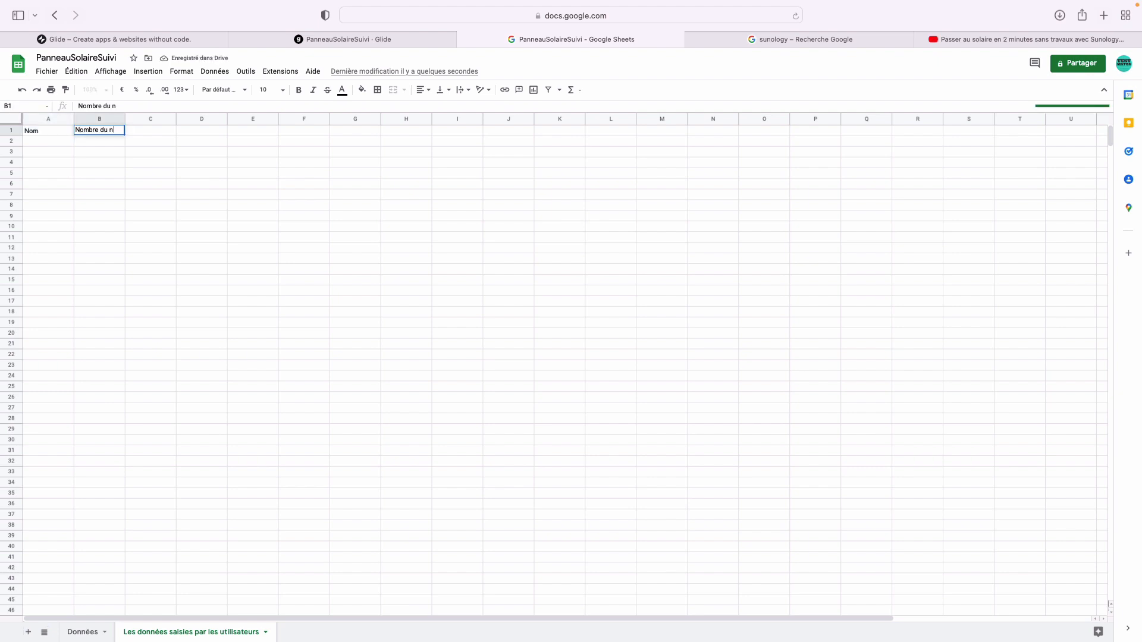
key("BackSpace")
type("pnn")
type("neau")
key("Tab")
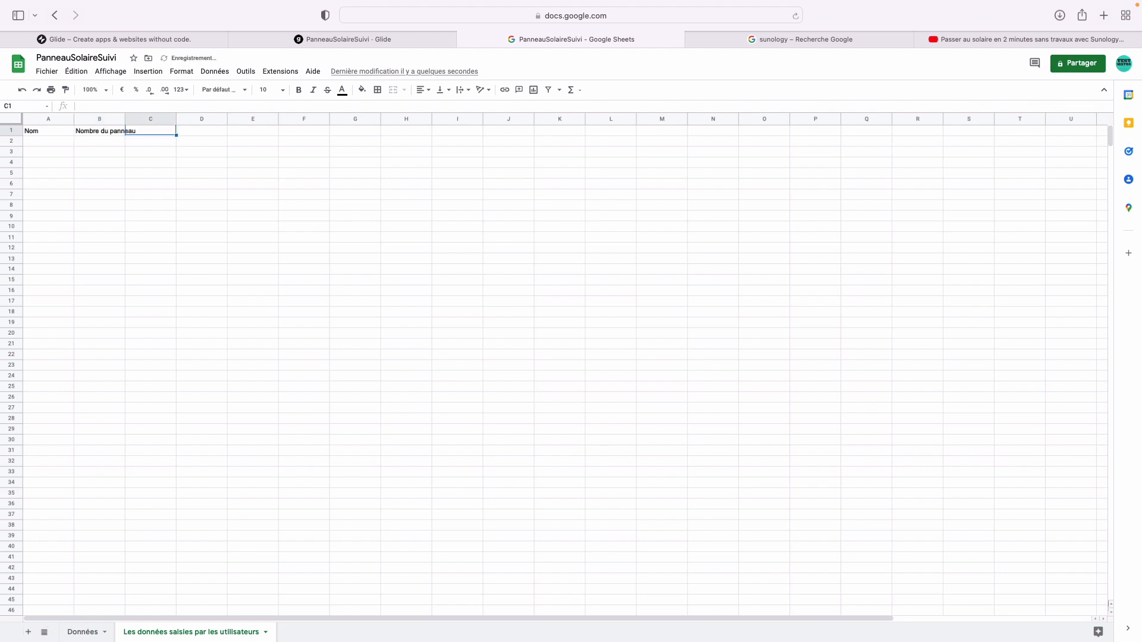
- Enter 'Marque des panneaux' in C1, correcting the misspelled text
type("Merqu")
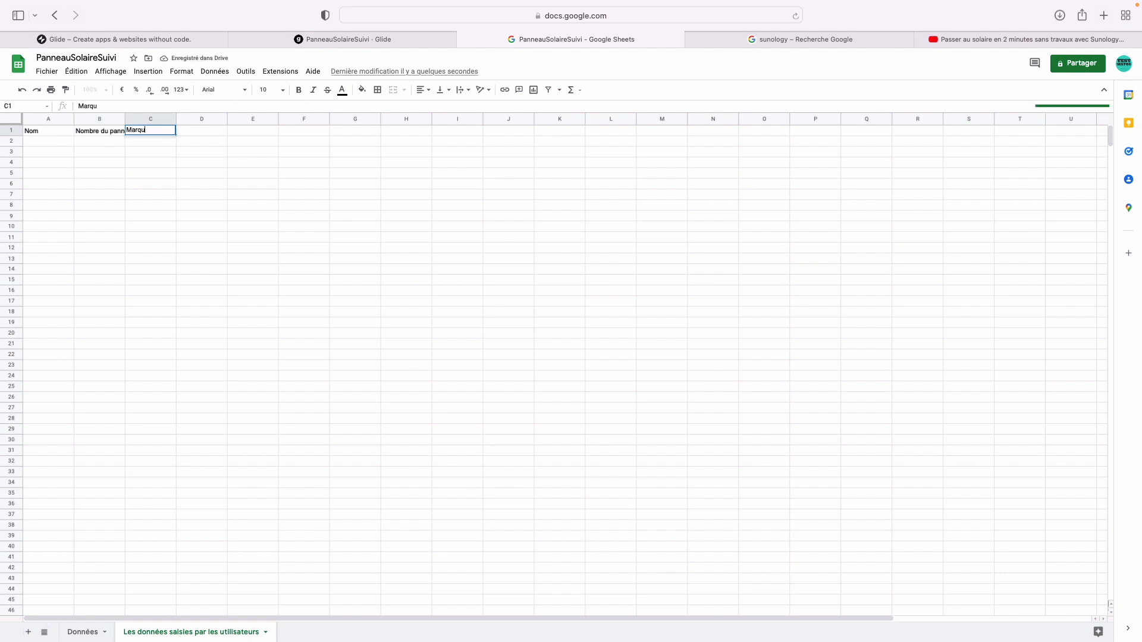
type("e des panneaux")
key("Return")
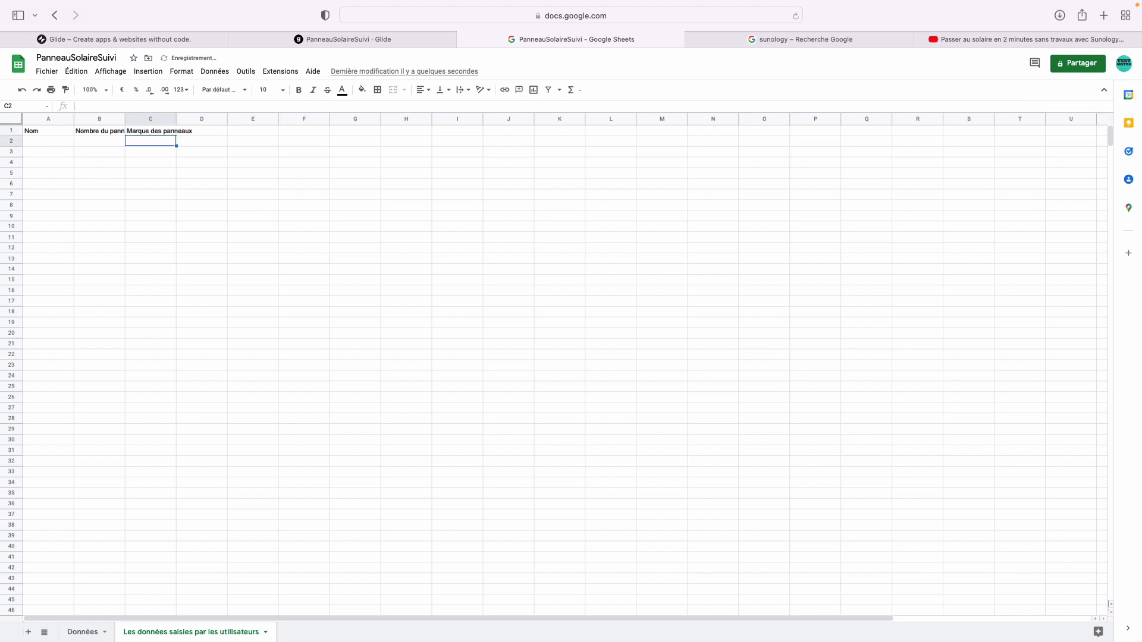
key("Up")
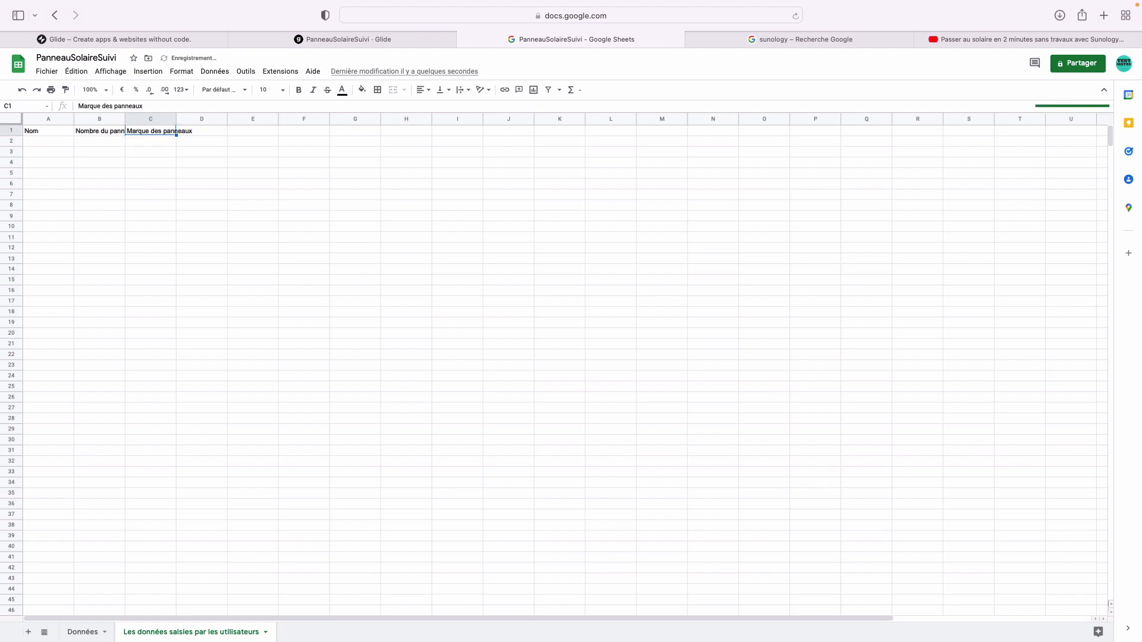
left_click(129, 106)
key("Tab")
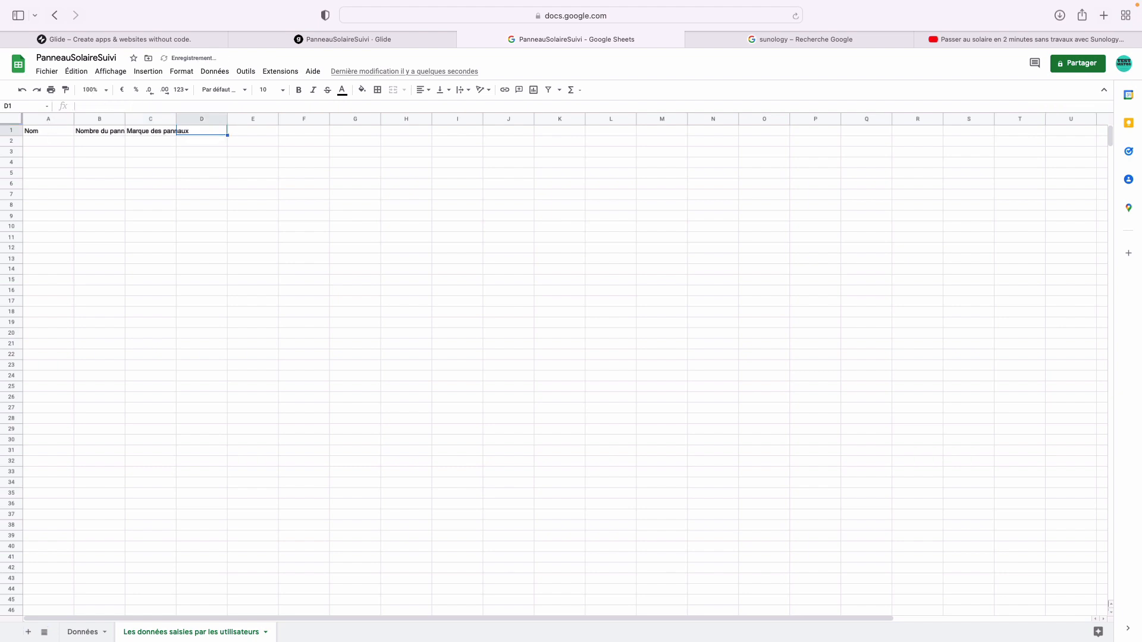
left_click(163, 127)
left_click(155, 105)
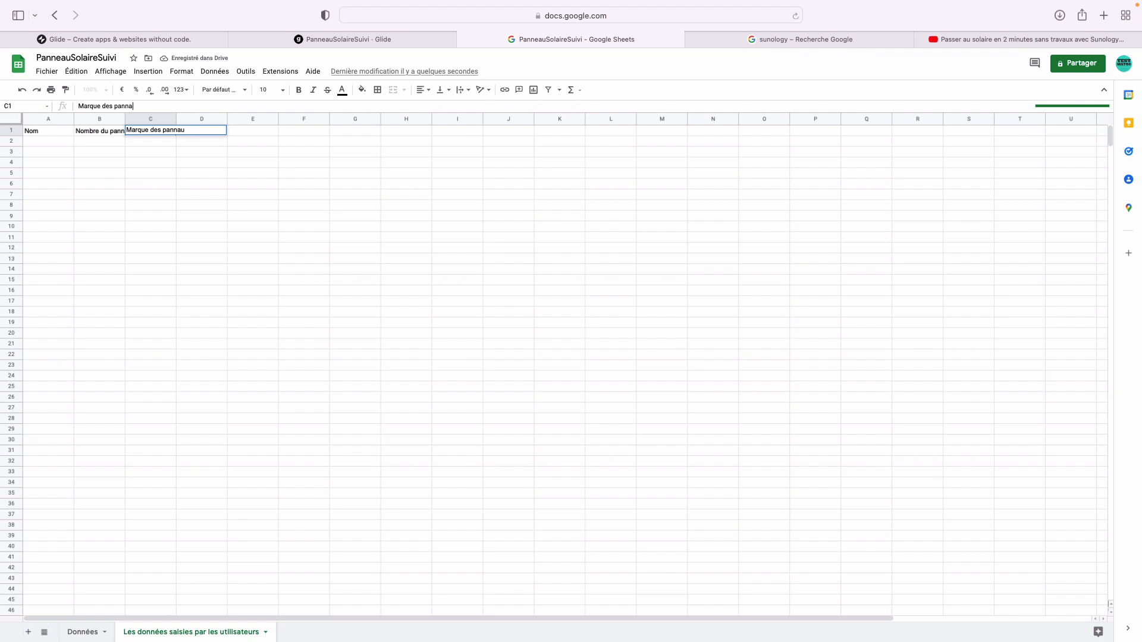
key("BackSpace")
key("BackSpace")
key("BackSpace")
type("nneau")
key("Return")
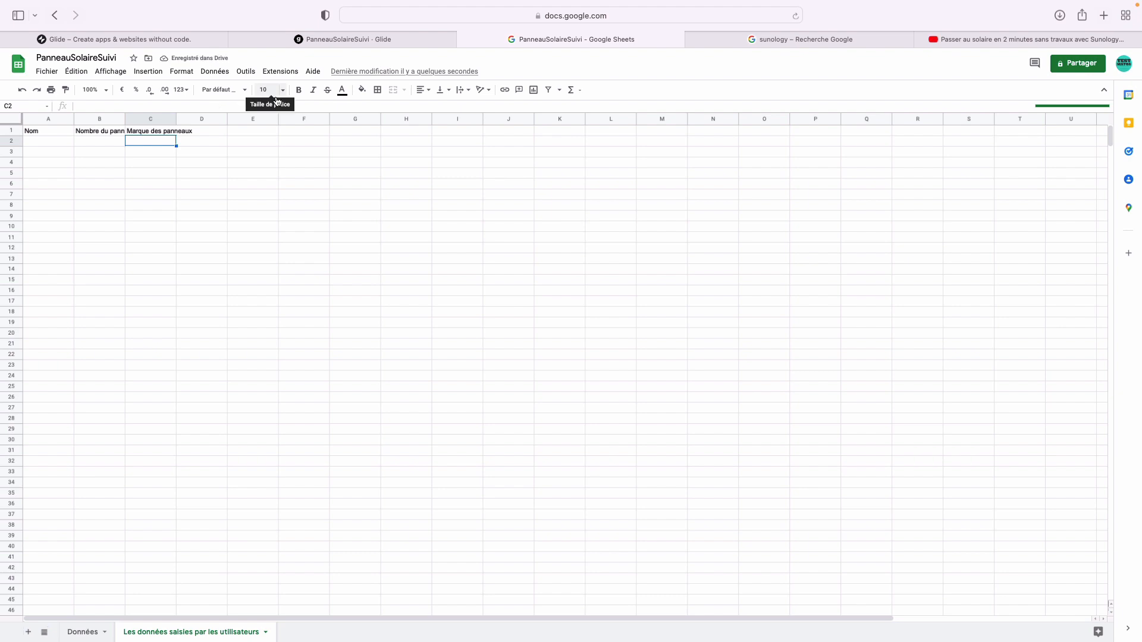
- Enter the headers 'Orientation des panneaux' in D1 and Département in E1
left_click(220, 131)
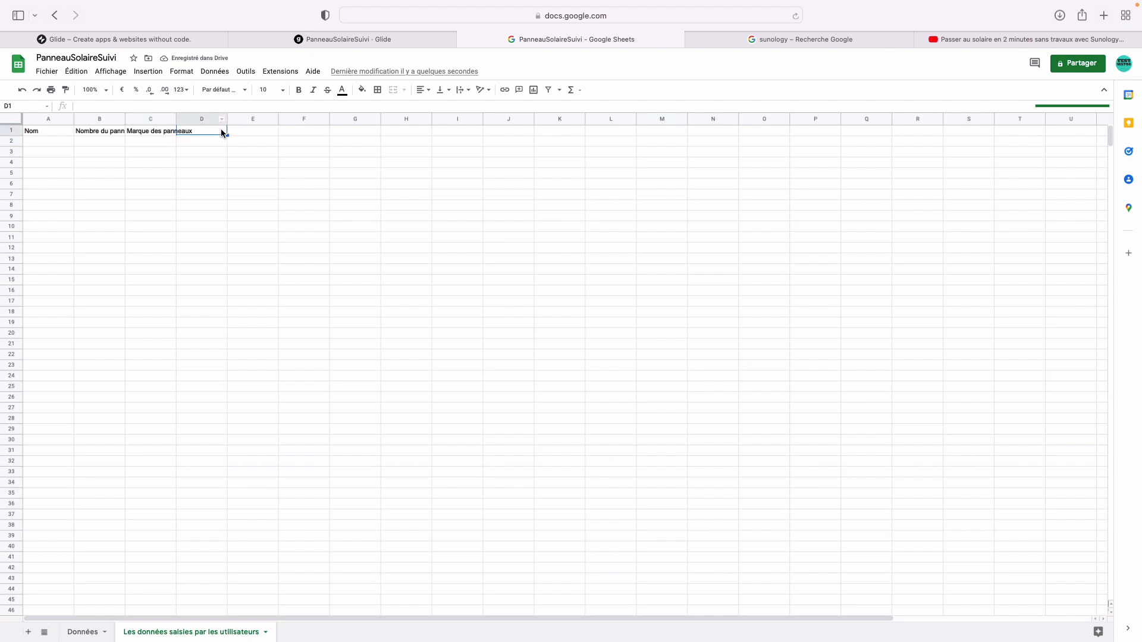
double_click(221, 132)
type("Orien")
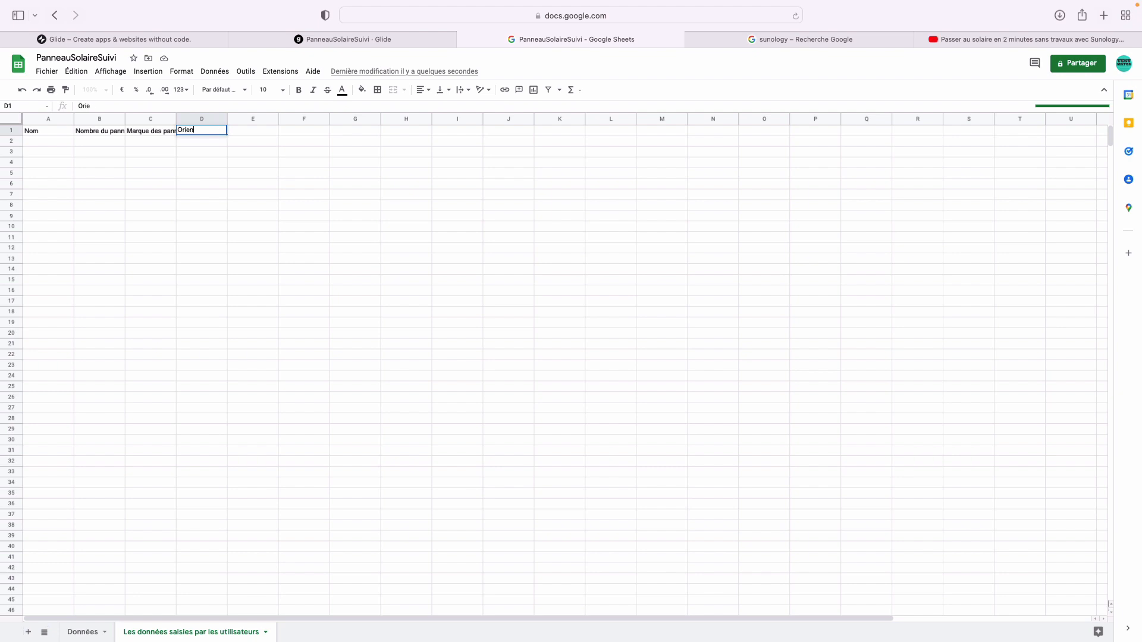
type("tation des panneaux")
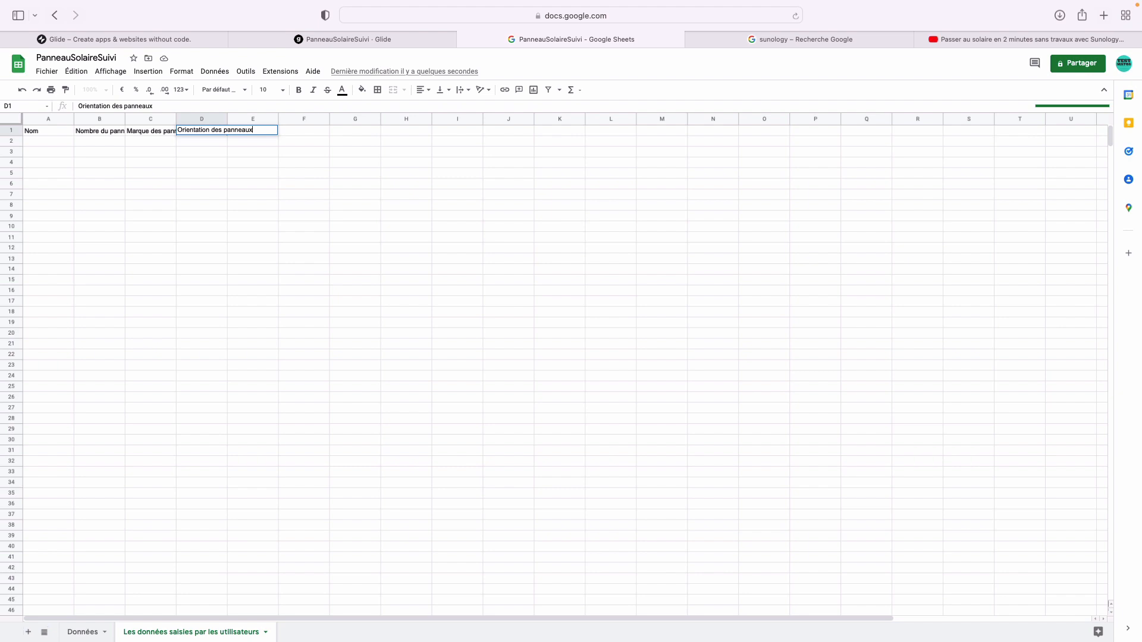
key("Tab")
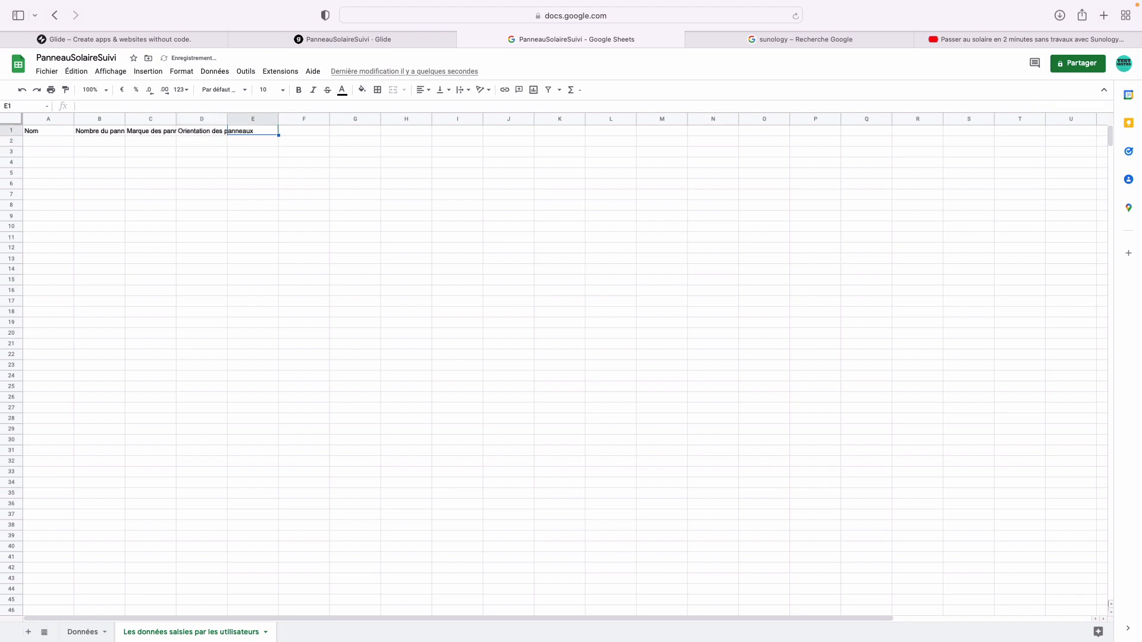
type("Dpéar")
key("BackSpace")
key("BackSpace")
key("BackSpace")
key("BackSpace")
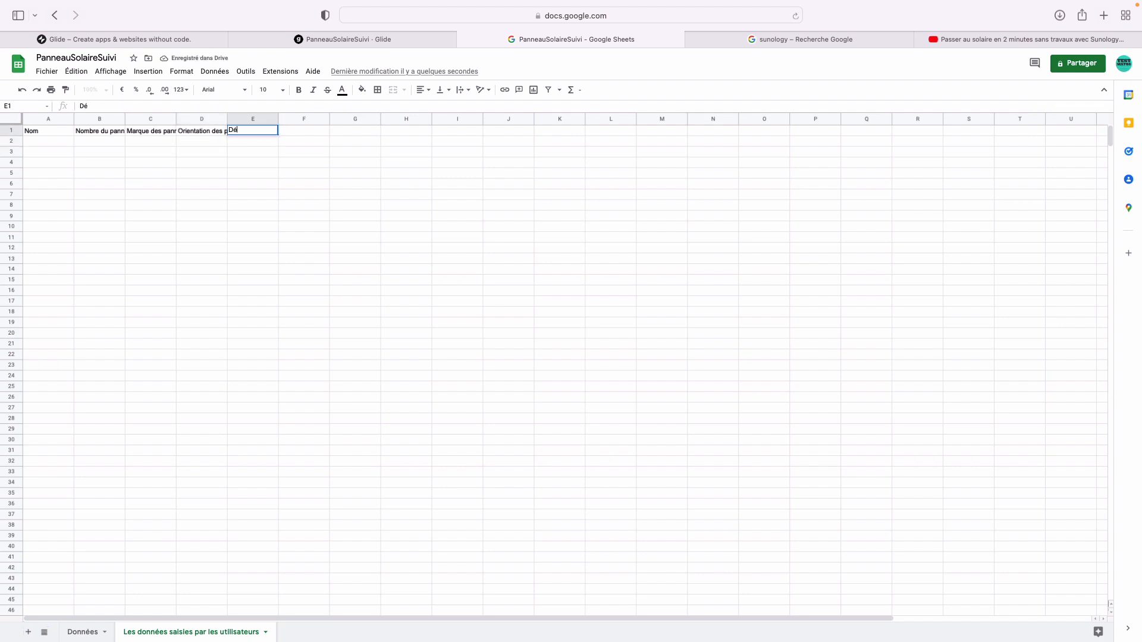
type("épartement")
key("Return")
- Enter the headers 'Quantité d'énergie' in F1 and 'Nombre de jours' in G1
key("Up")
key("Right")
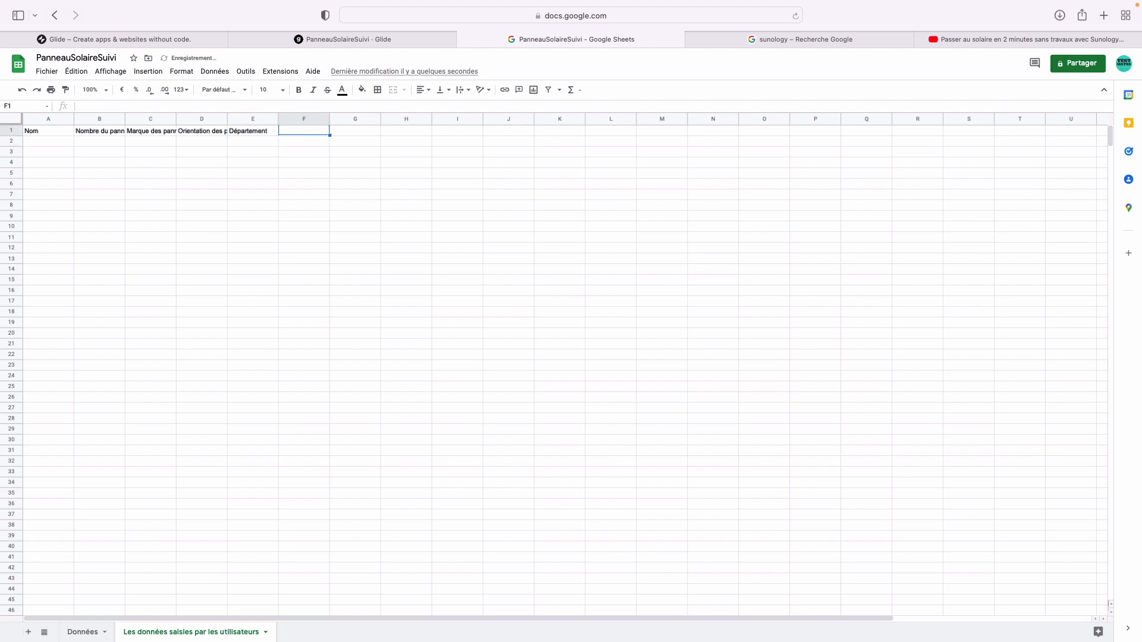
type("Quantité d'")
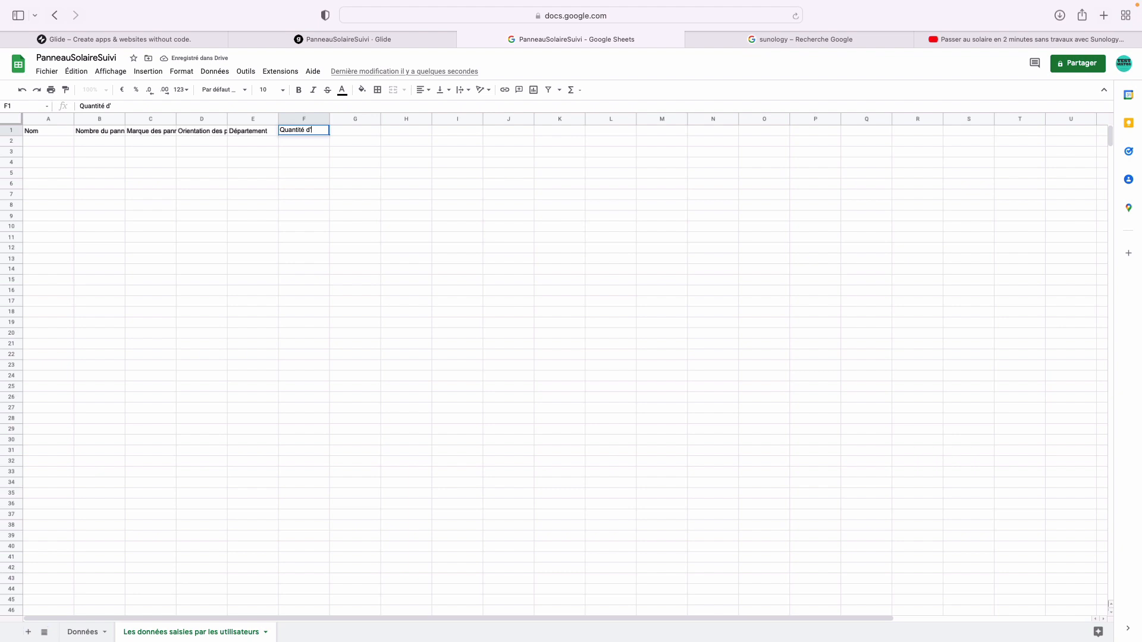
type("énergie")
key("Return")
key("Up")
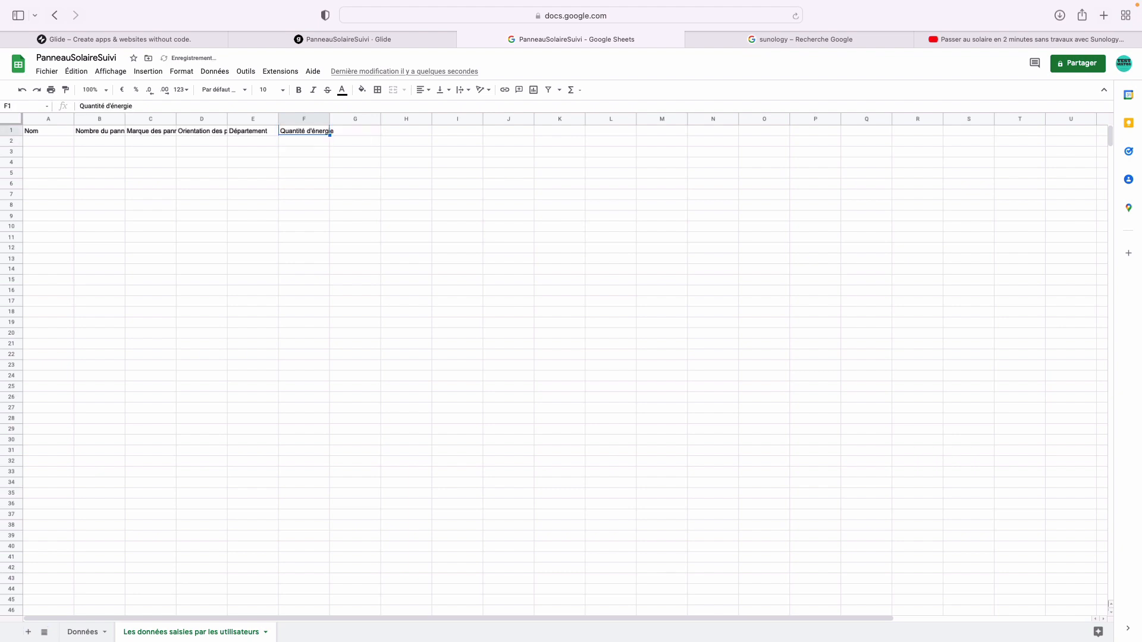
key("Right")
type("Nombre de jours")
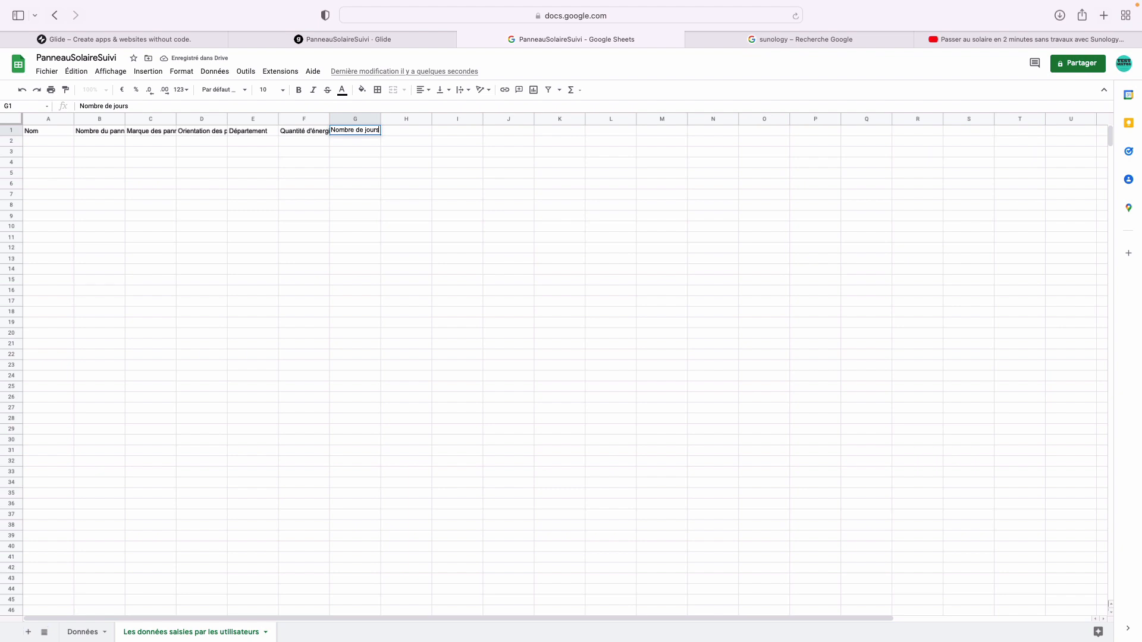
key("Return")
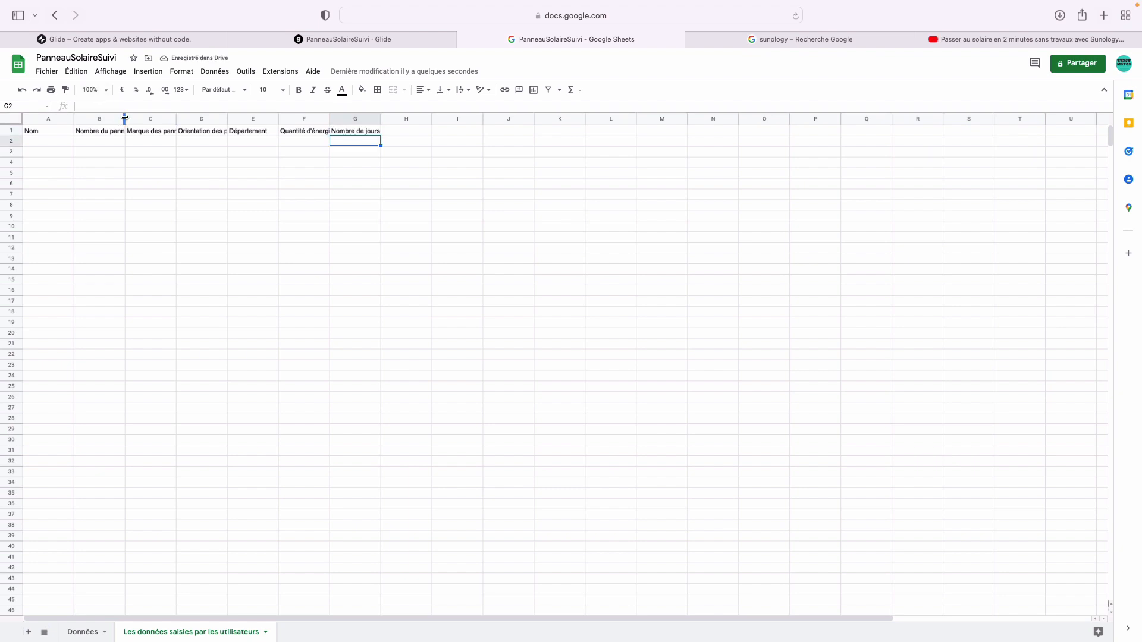
- Widen columns B and A on the users' sheet so the headers fit
left_click_drag(125, 117, 577, 116)
double_click(604, 130)
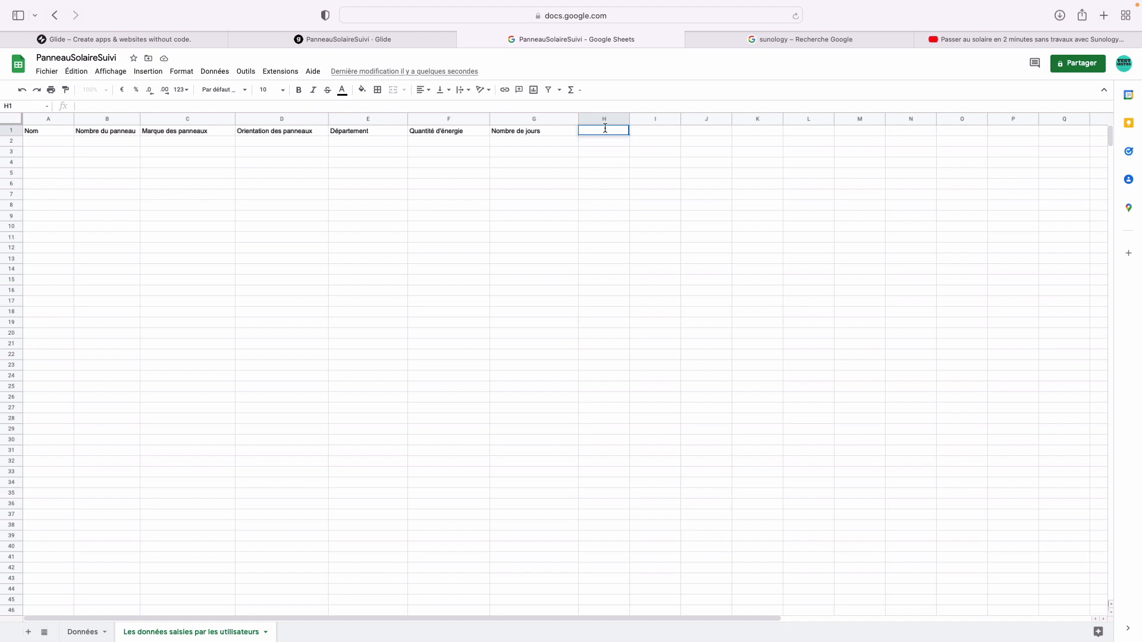
left_click(59, 134)
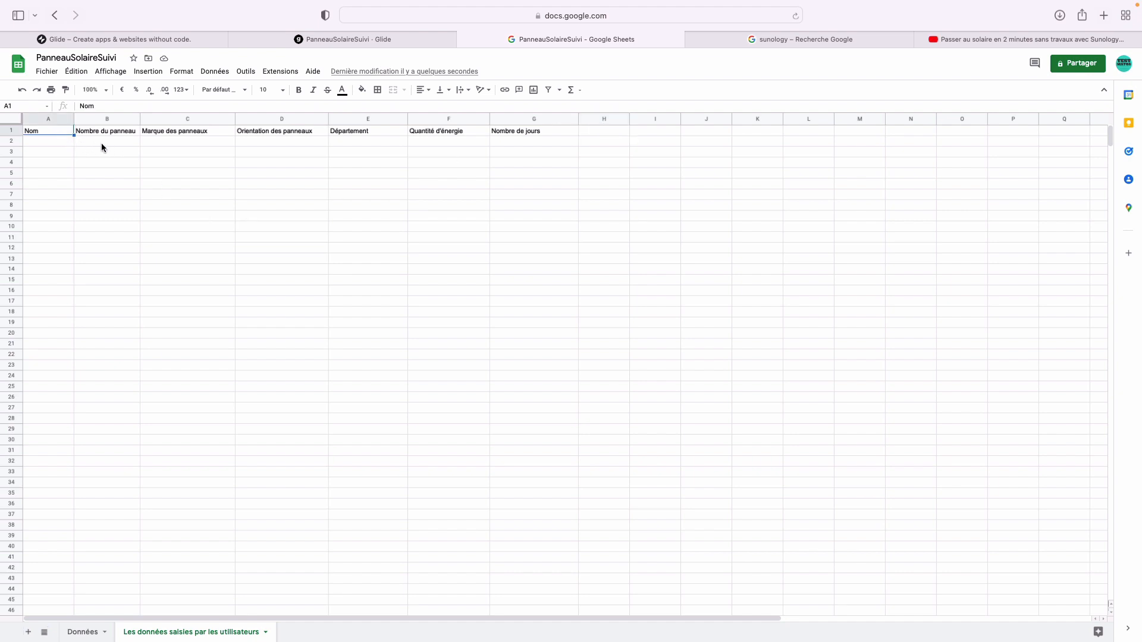
left_click(60, 141)
left_click_drag(75, 121, 96, 121)
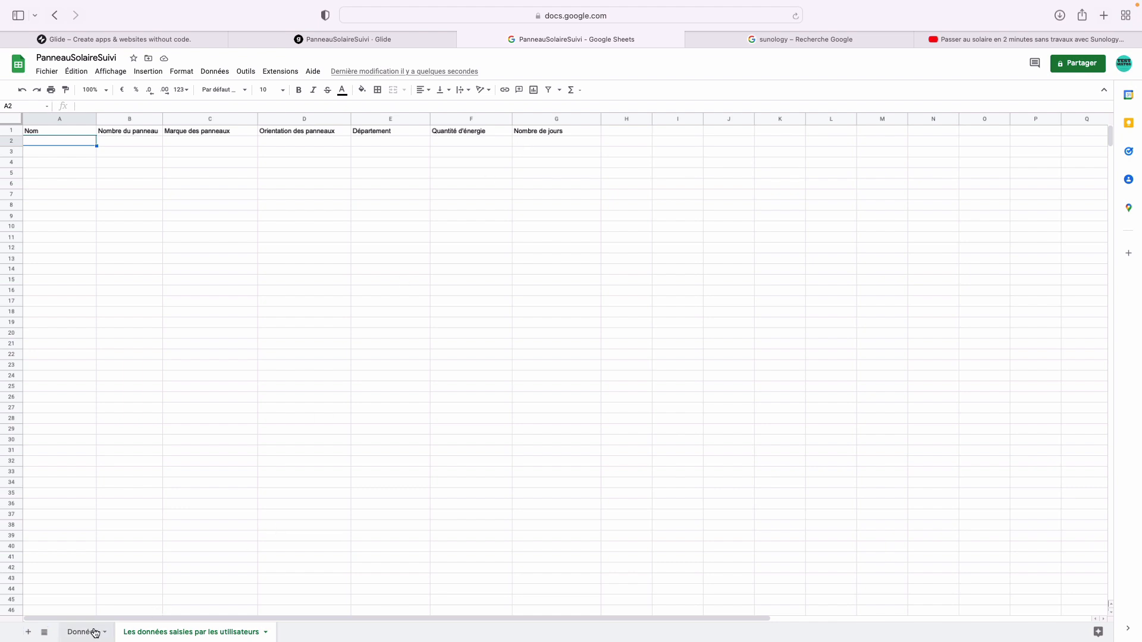
- Add a Floating Button to the Glide app screen
left_click(372, 39)
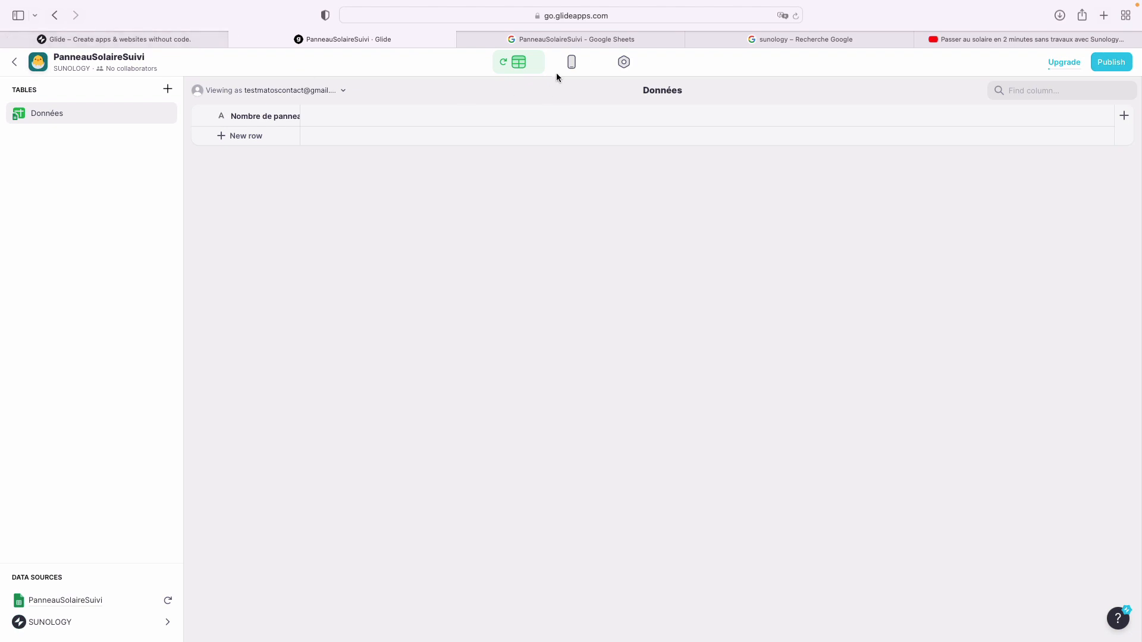
left_click(571, 61)
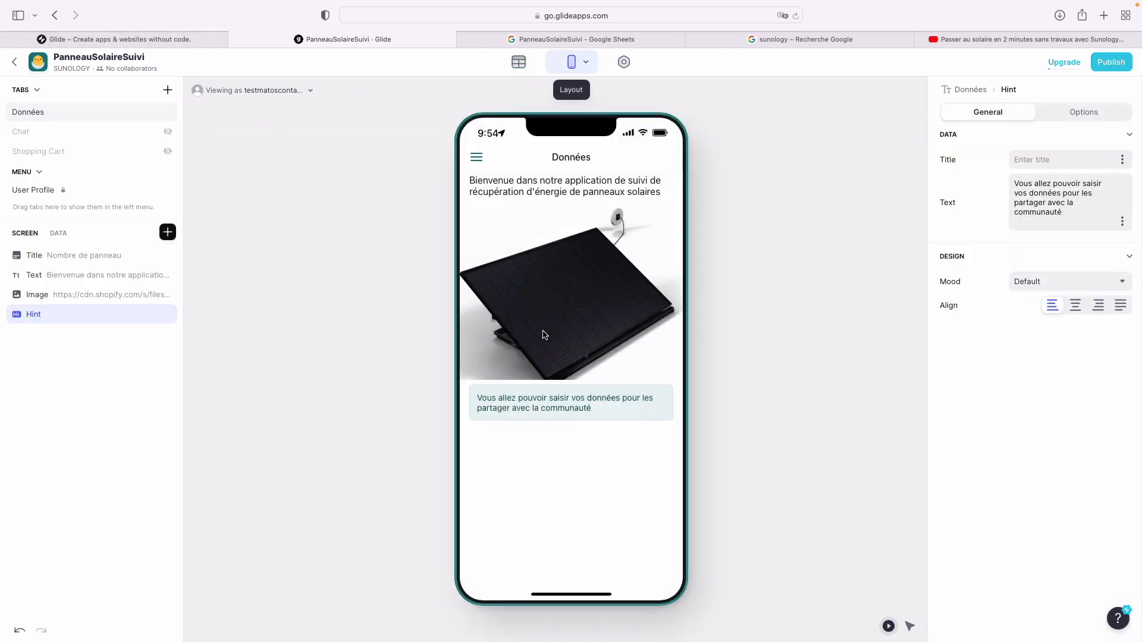
left_click(168, 234)
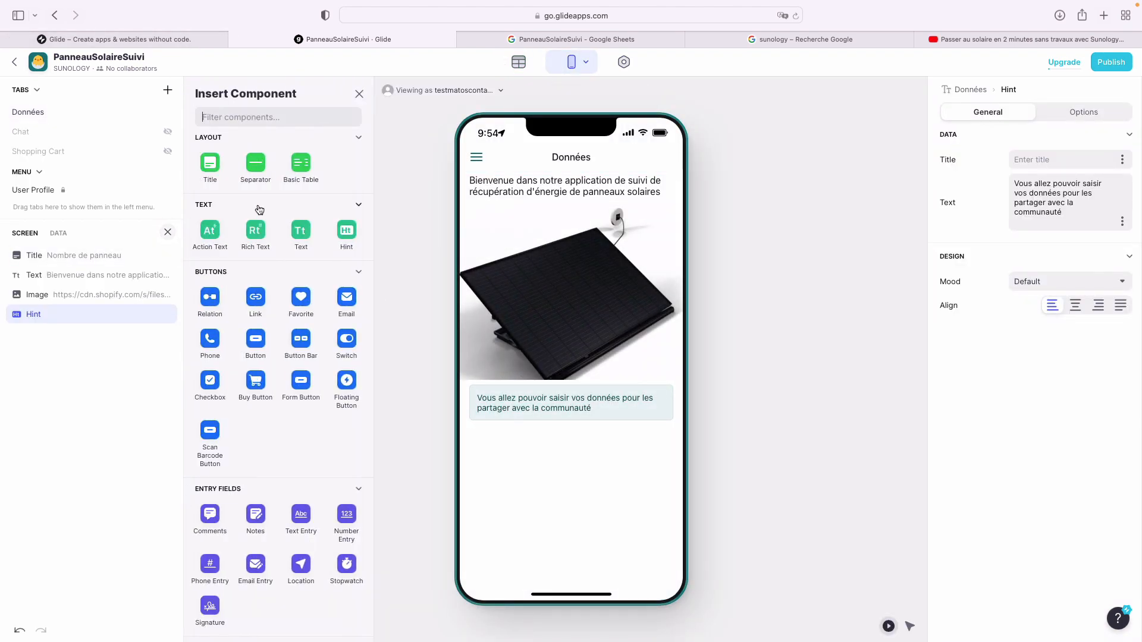
type("but")
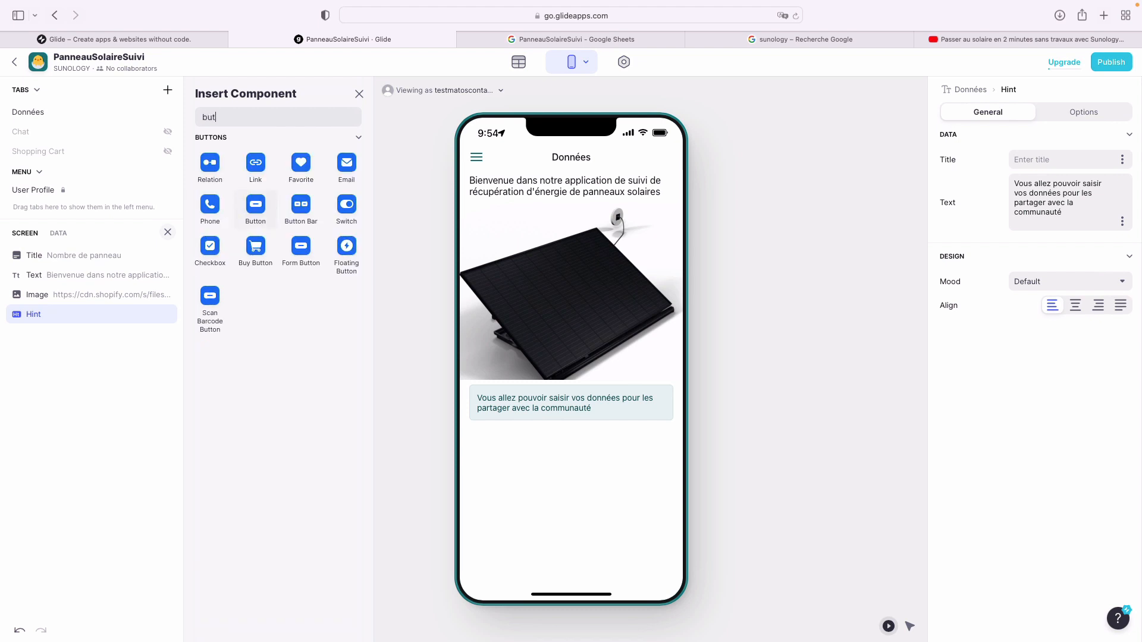
left_click(347, 250)
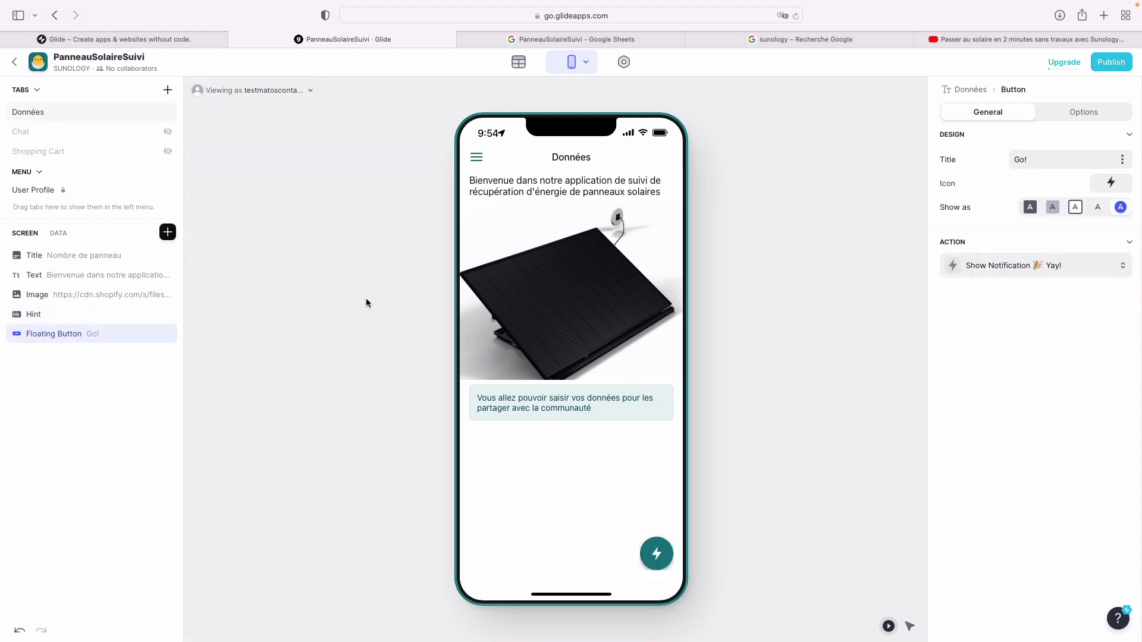
left_click(656, 554)
- Set the floating button's action to Show Form Screen
left_click(1065, 275)
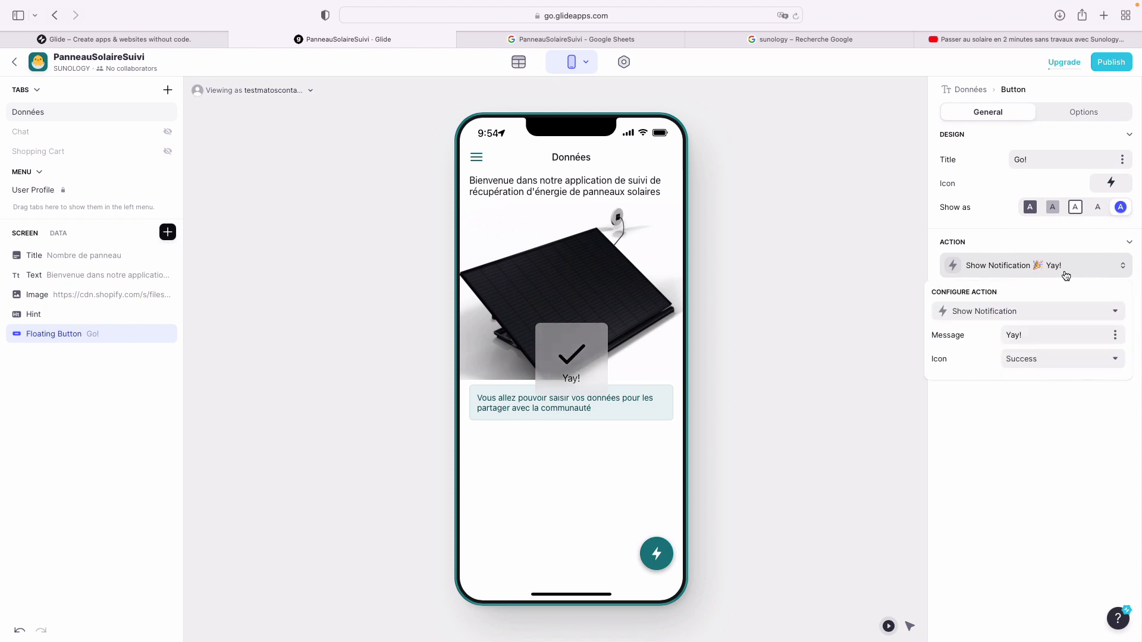
left_click(1047, 311)
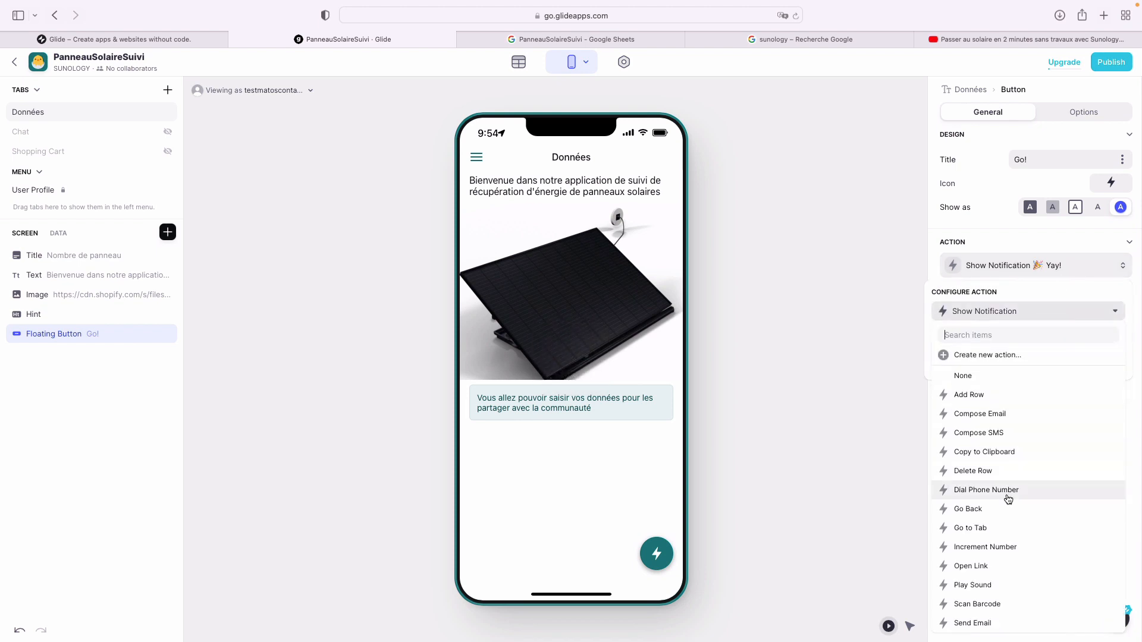
scroll(1008, 498, "down", 3)
scroll(1008, 499, "down", 3)
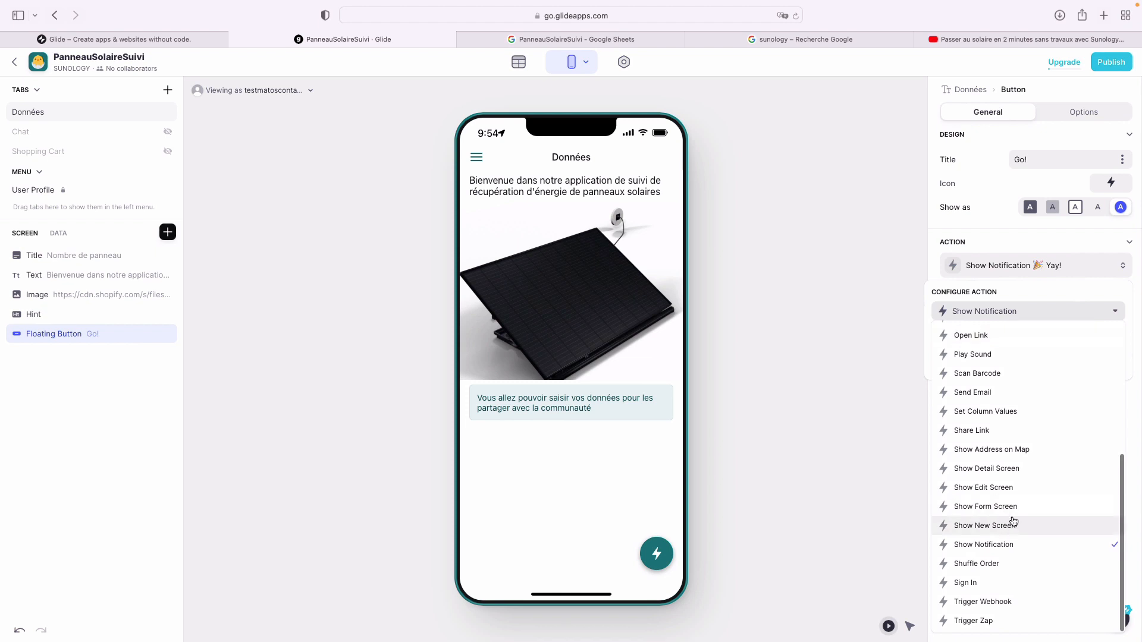
left_click(1012, 508)
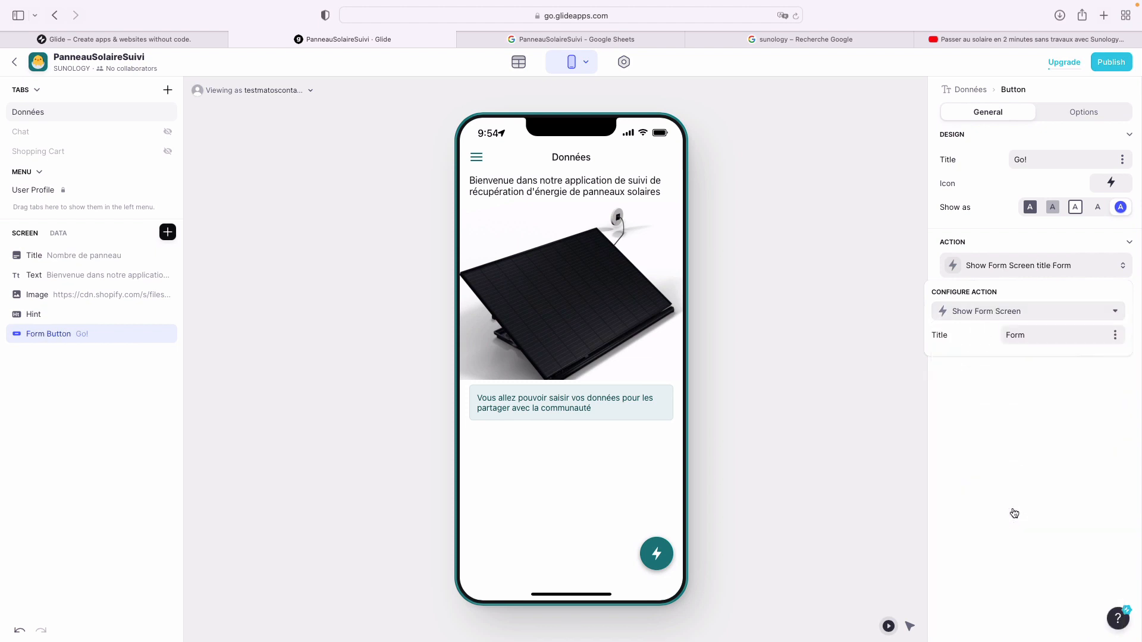
- Title the form 'Saisie mensuelle des données' and open it from the preview button
left_click_drag(1026, 337, 977, 339)
type("Saisir")
key("BackSpace")
type("e men")
key("BackSpace")
key("BackSpace")
key("BackSpace")
type("mensuelle des données")
key("Return")
key("BackSpace")
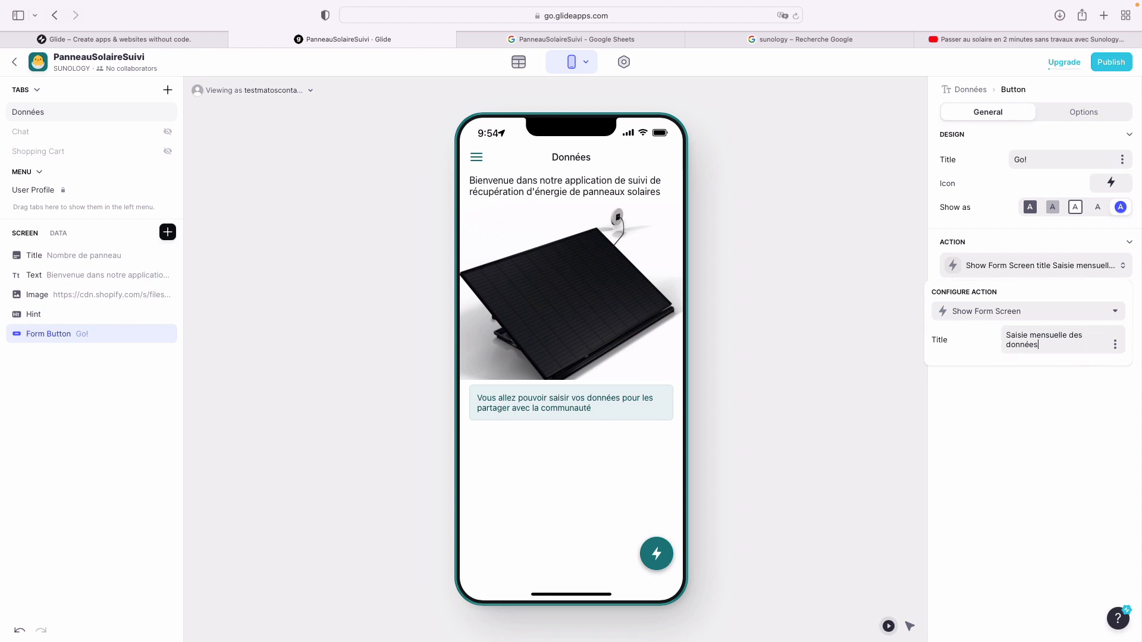
left_click(1006, 398)
left_click(656, 553)
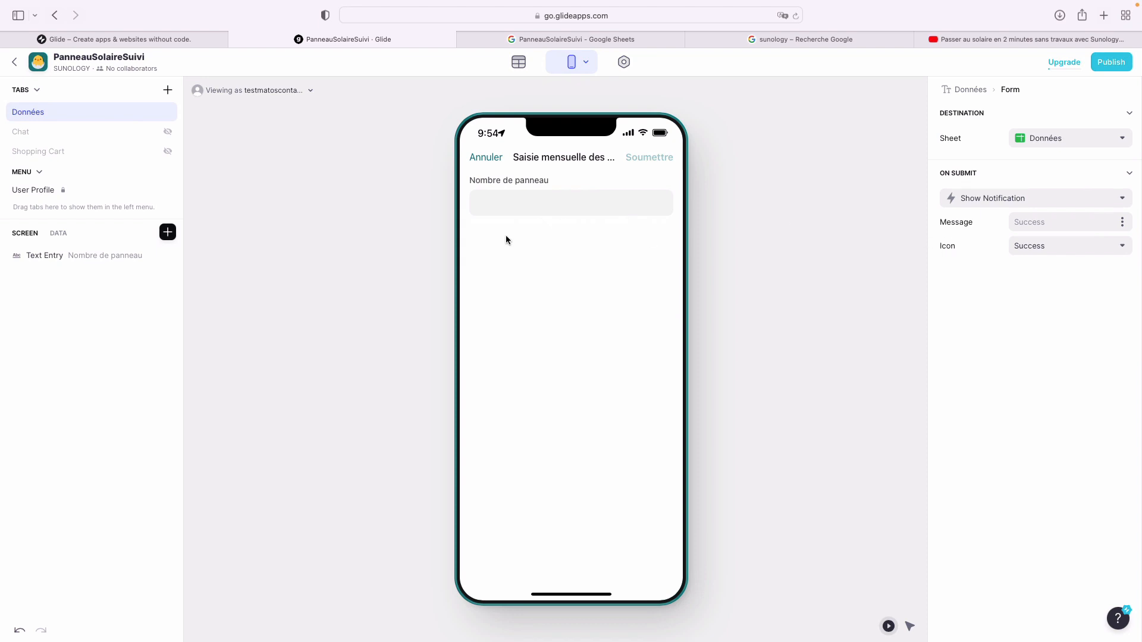
- Replace the form's Text Entry with a Number Entry for Nombre de panneau
mouse_move(115, 261)
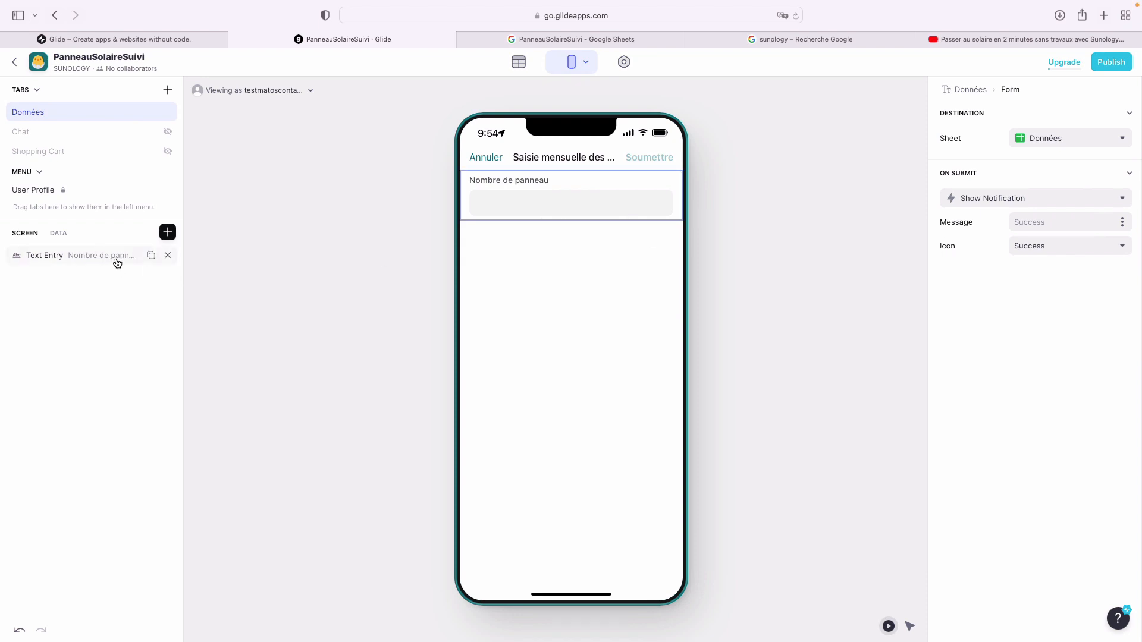
left_click(169, 257)
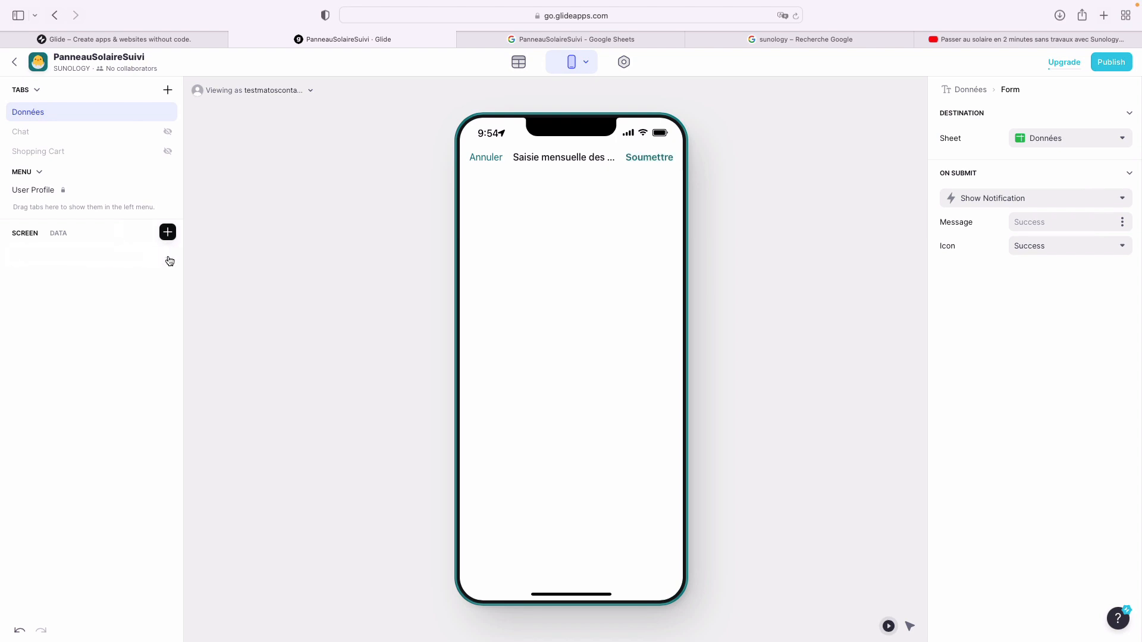
left_click(167, 232)
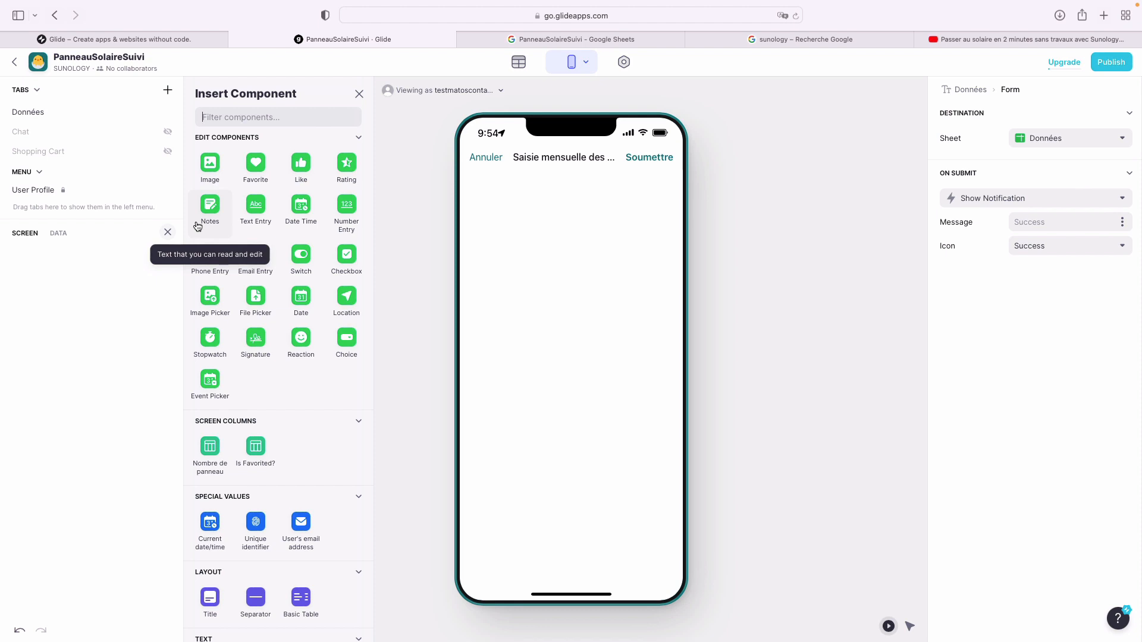
type("num")
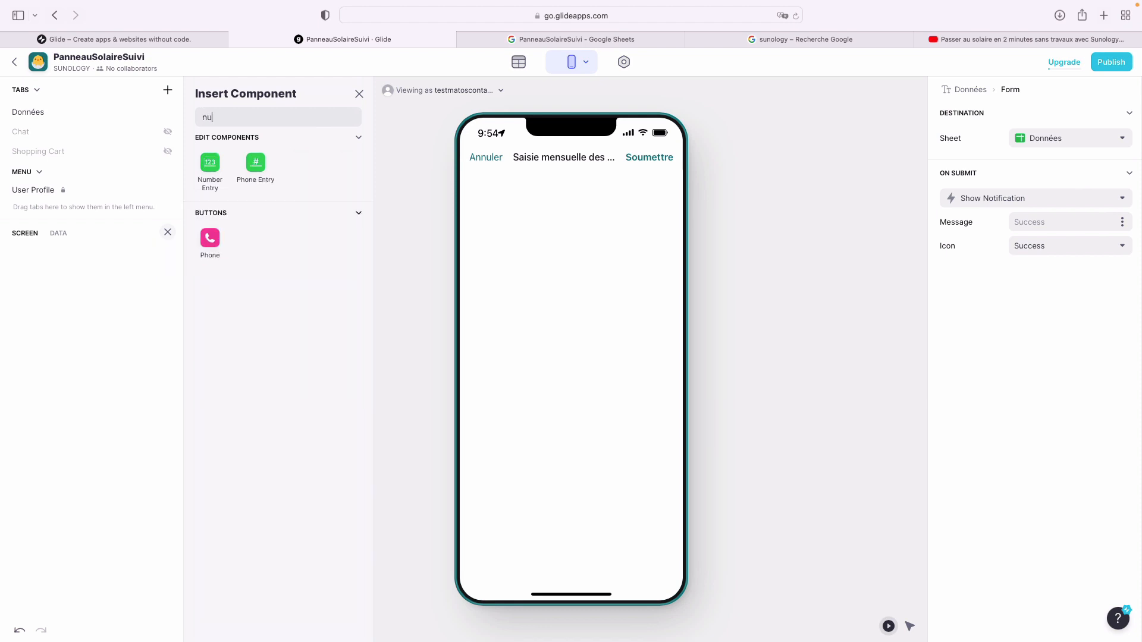
left_click(214, 163)
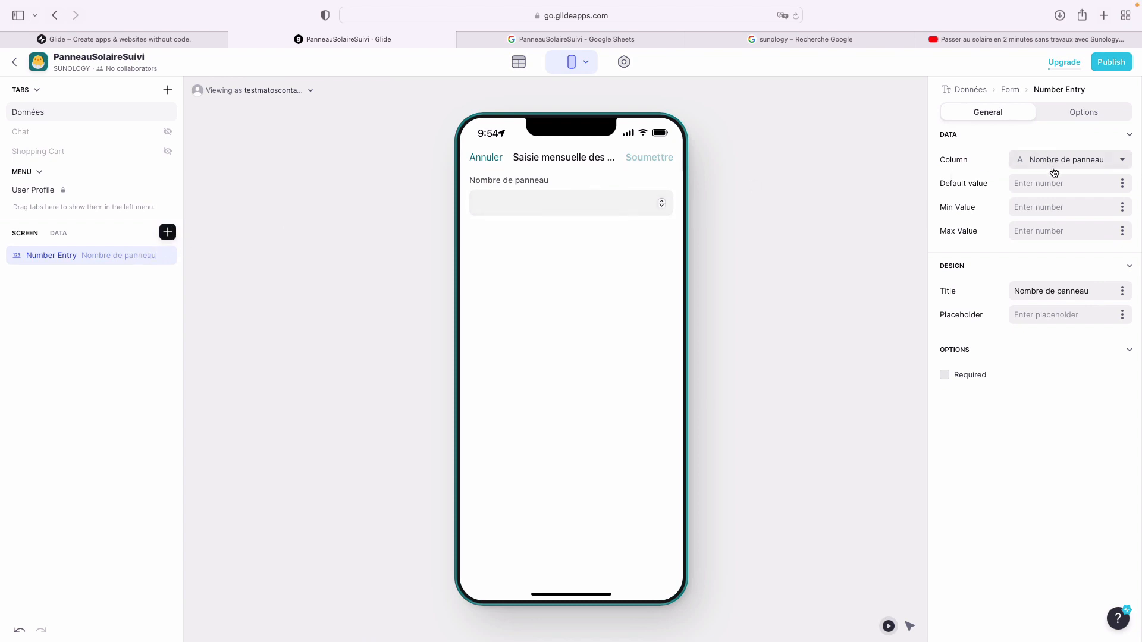
- Limit the number entry to a minimum of 1 and maximum of 8, and make it required
left_click(1122, 183)
left_click(996, 276)
left_click(1024, 206)
type("1")
key("Tab")
type("8")
left_click(1008, 271)
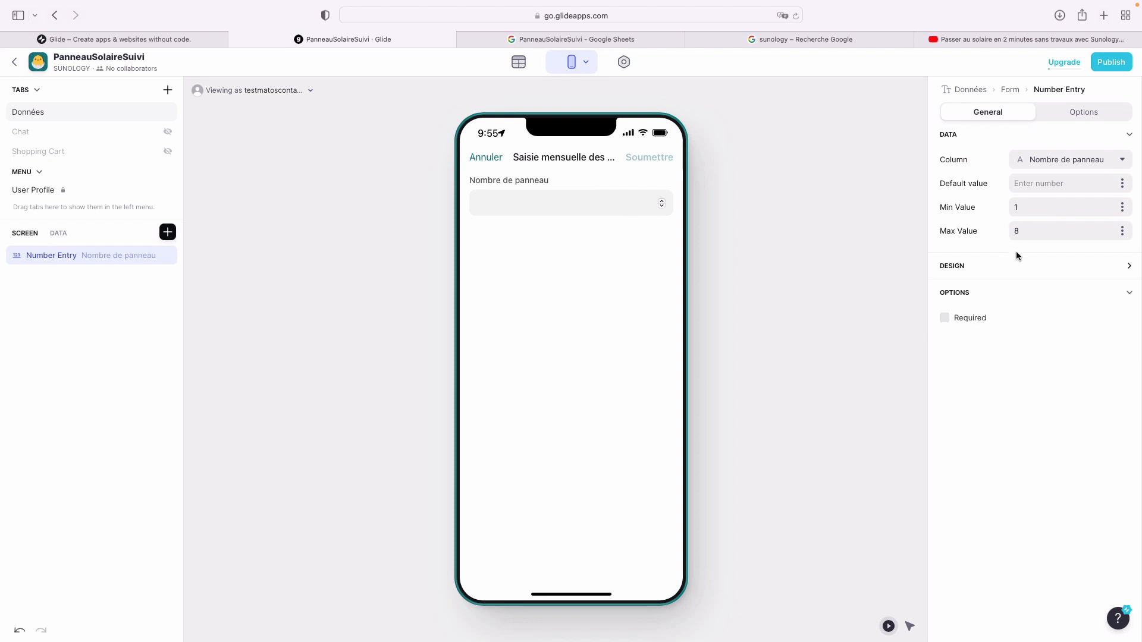
left_click(959, 322)
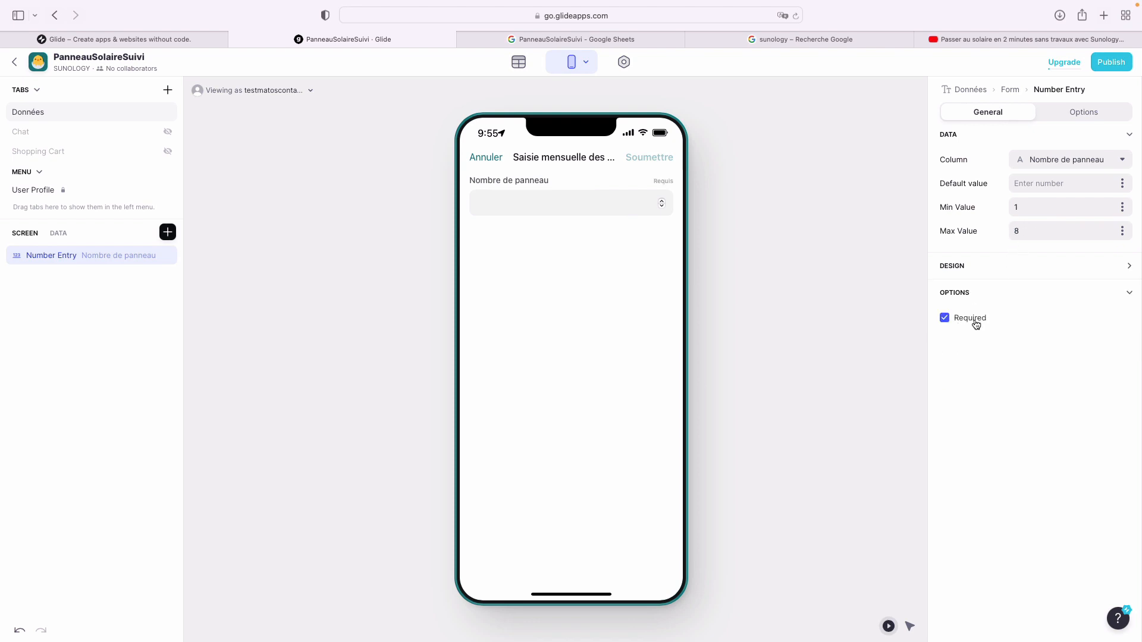
left_click(1124, 269)
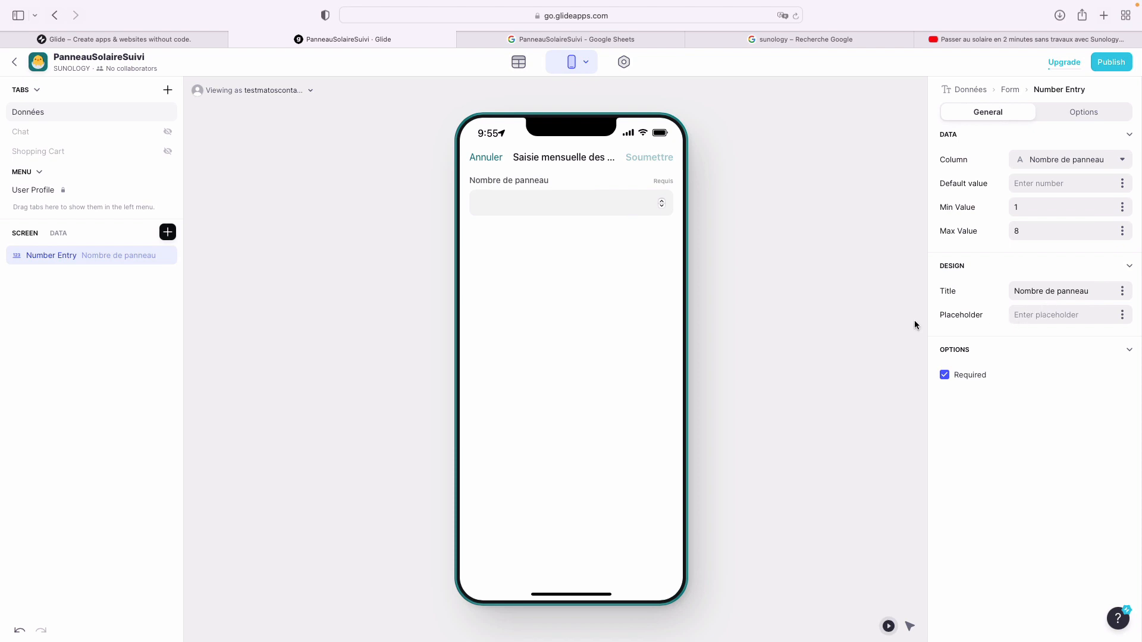
- Add a Choice field to the form, then return to Google Sheets
left_click(167, 232)
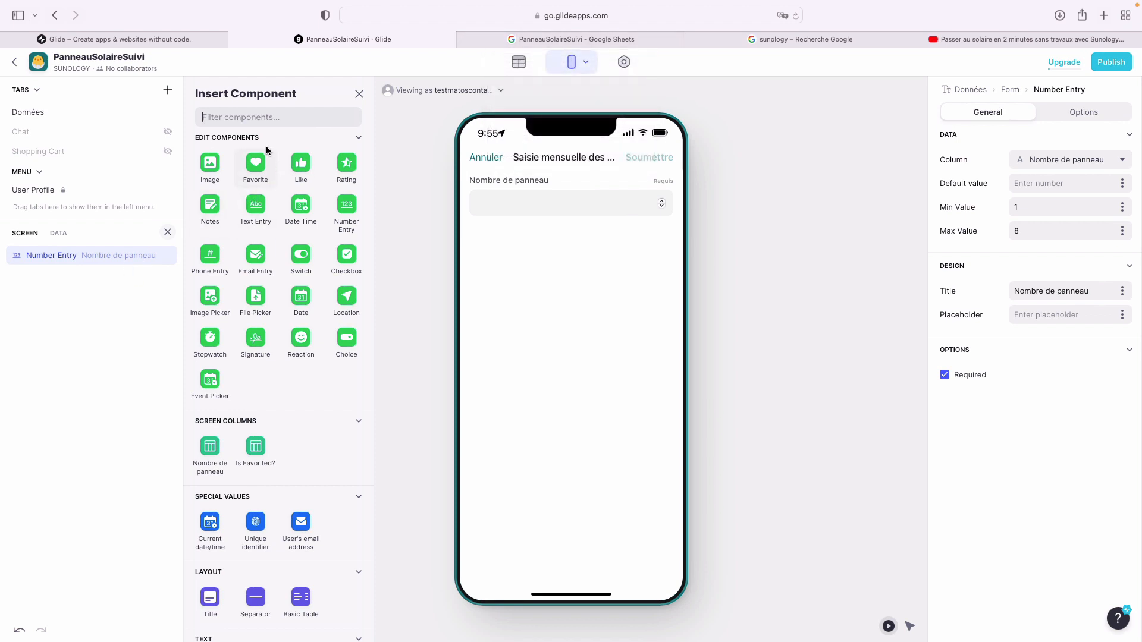
type("choic")
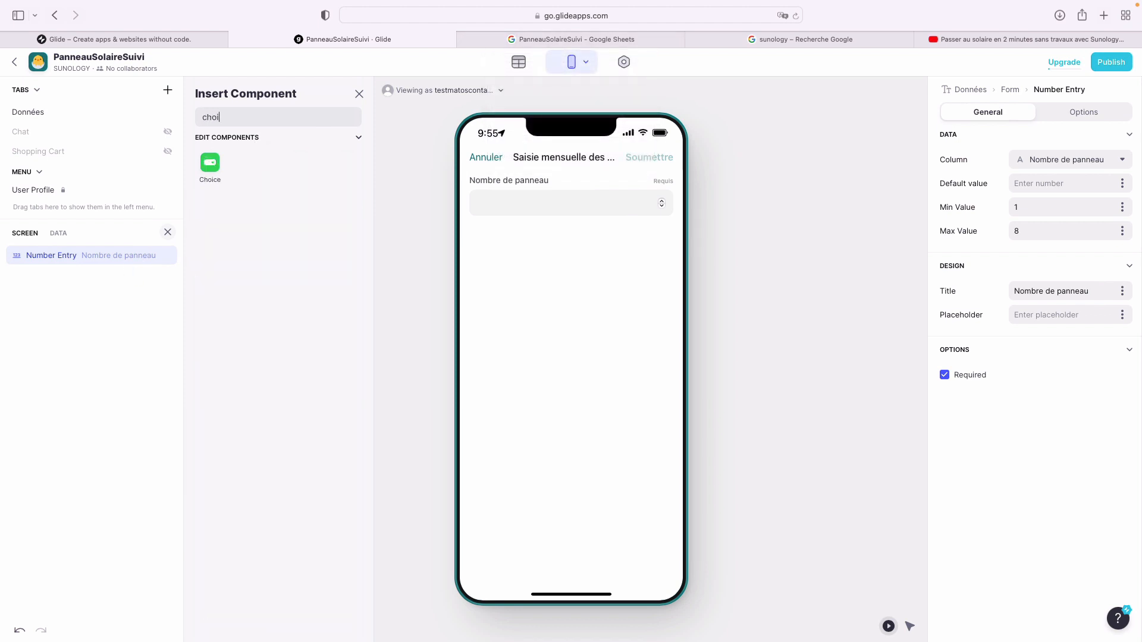
left_click(209, 165)
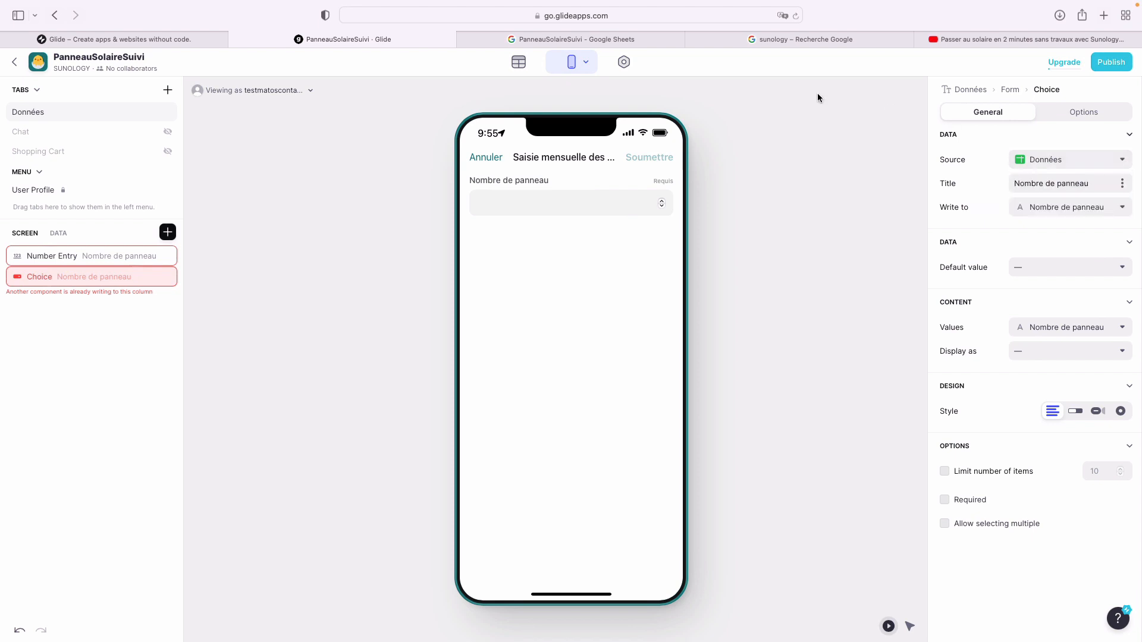
left_click(579, 39)
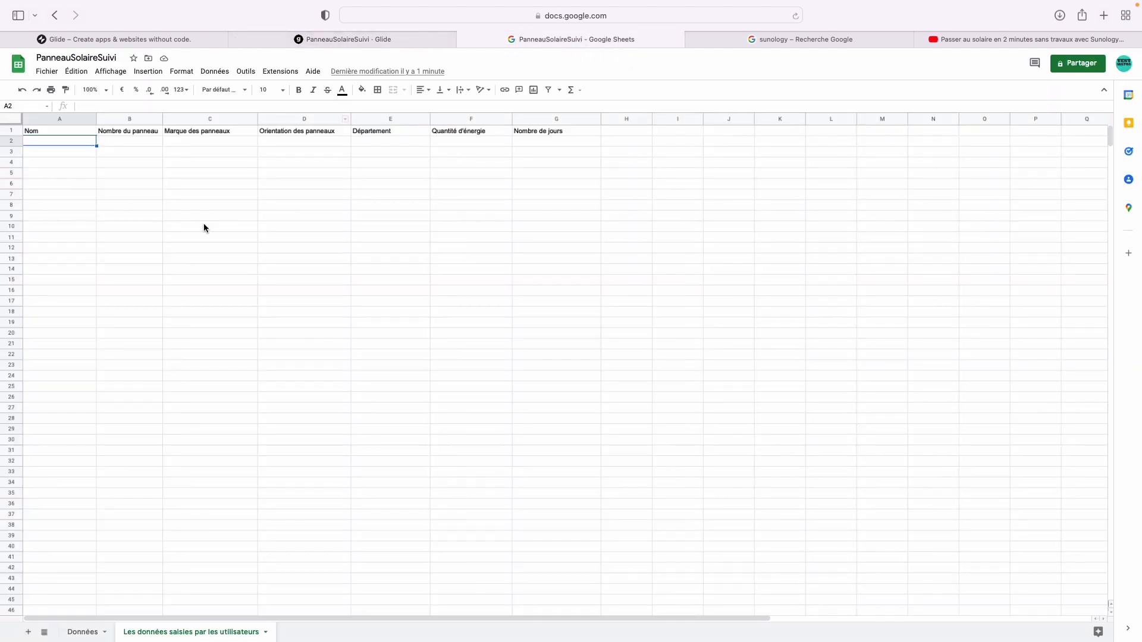
- On the Données sheet, add the header 'Marque des panneaux' in B1 with 'Sunology Play' below
left_click(82, 632)
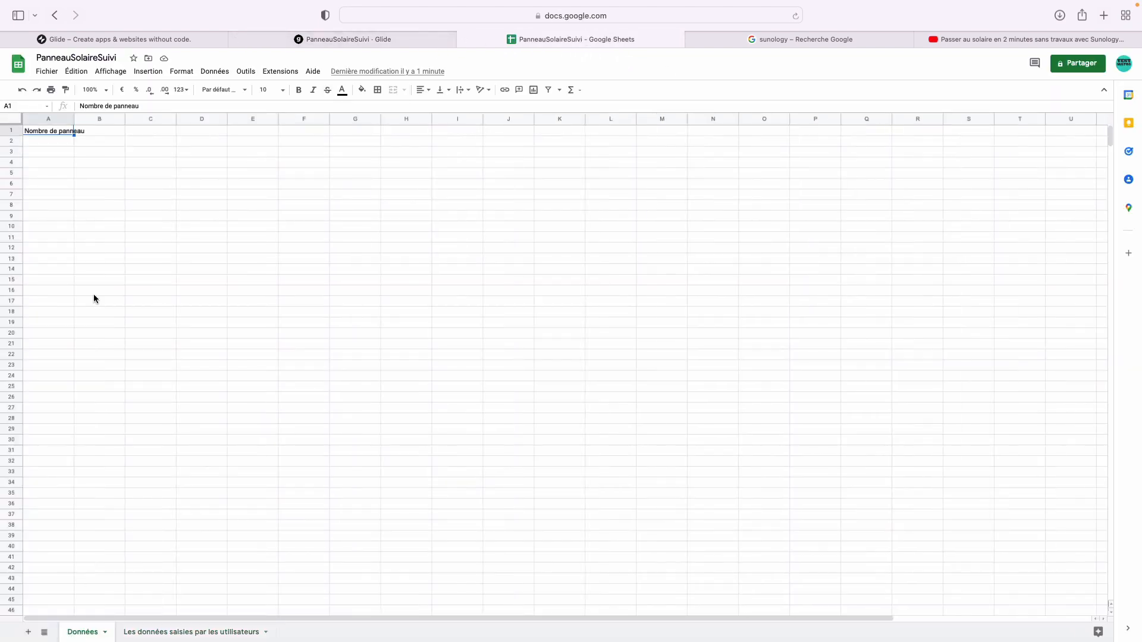
left_click(102, 130)
type("Marque")
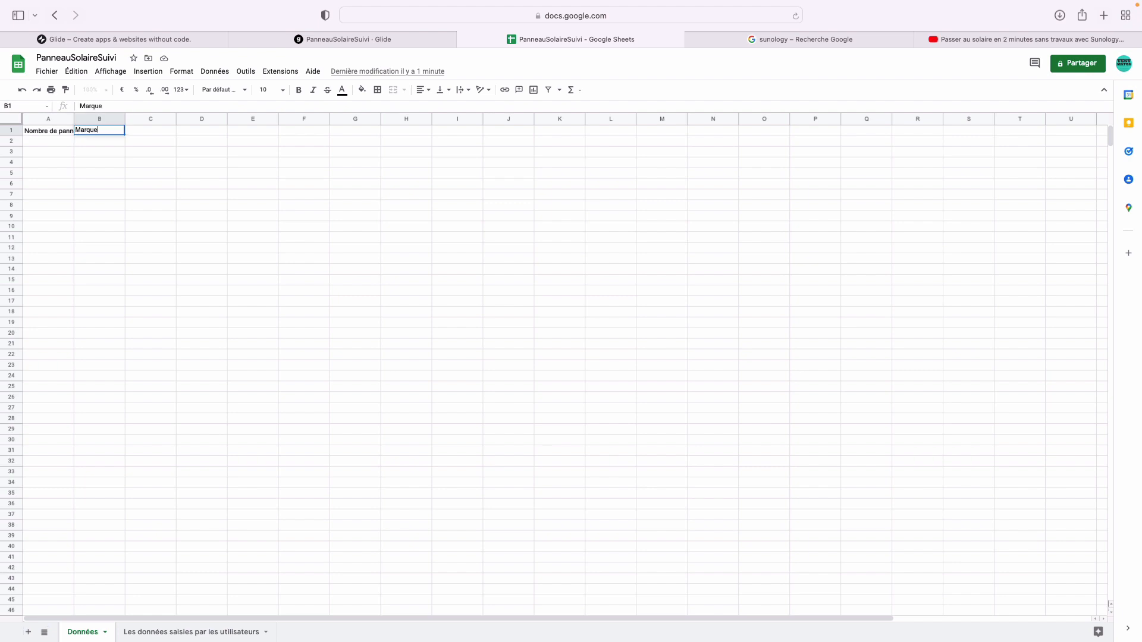
type(" des panneaux")
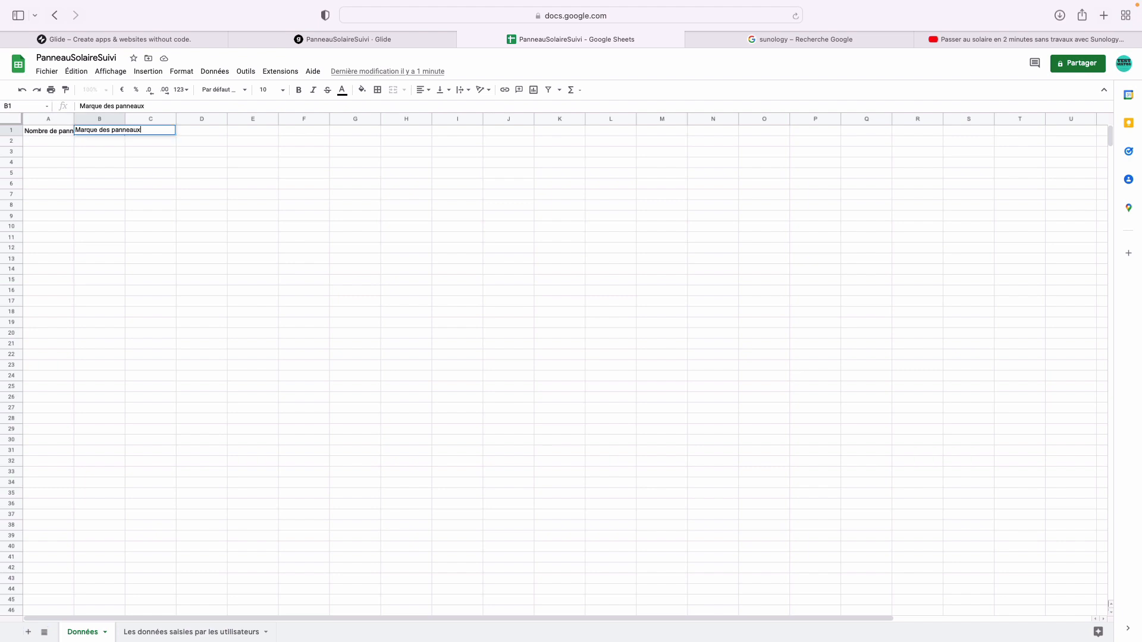
key("Return")
type("Sunology")
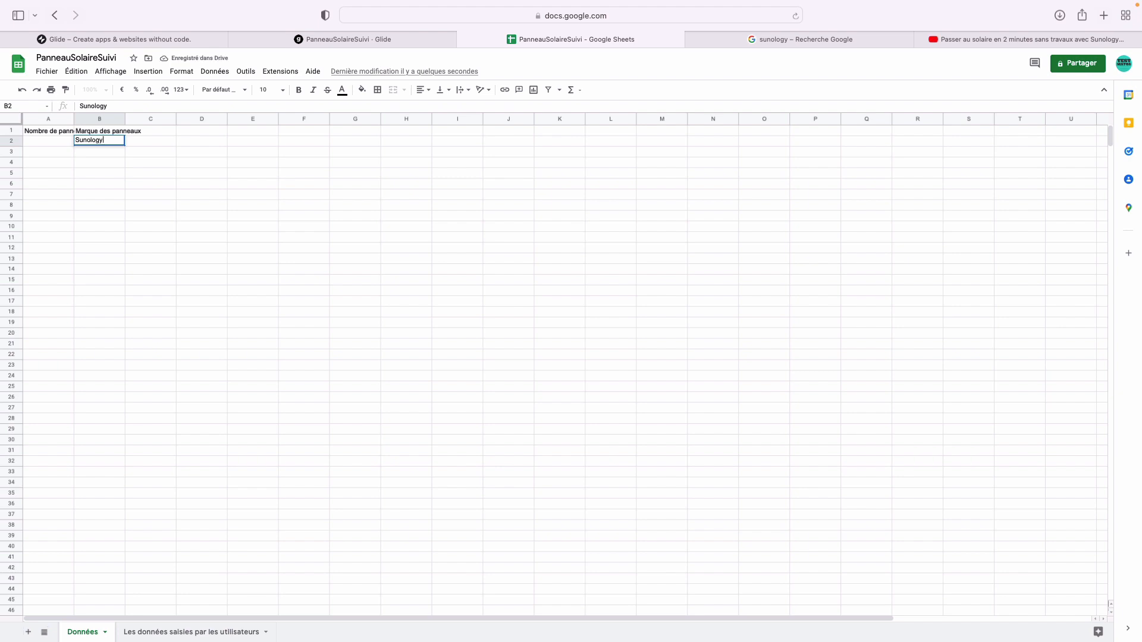
key("Return")
left_click(119, 141)
double_click(119, 139)
type("Play")
key("Return")
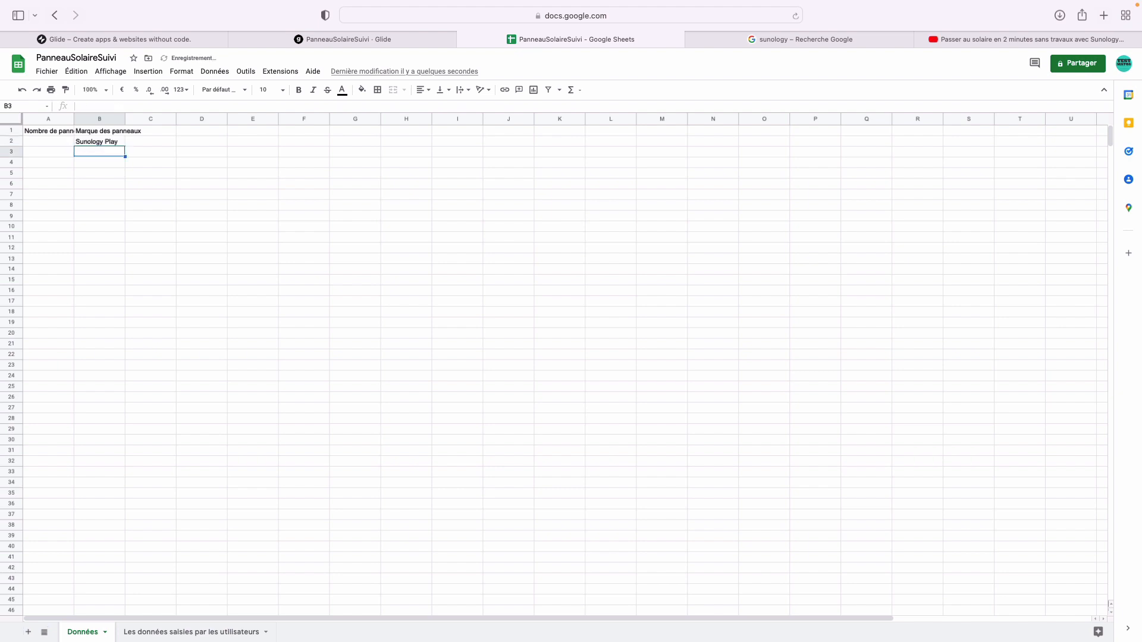
- Add the Orientation header in C1 with Nord, Sud, Est, Ouest and Nord Est below
double_click(158, 131)
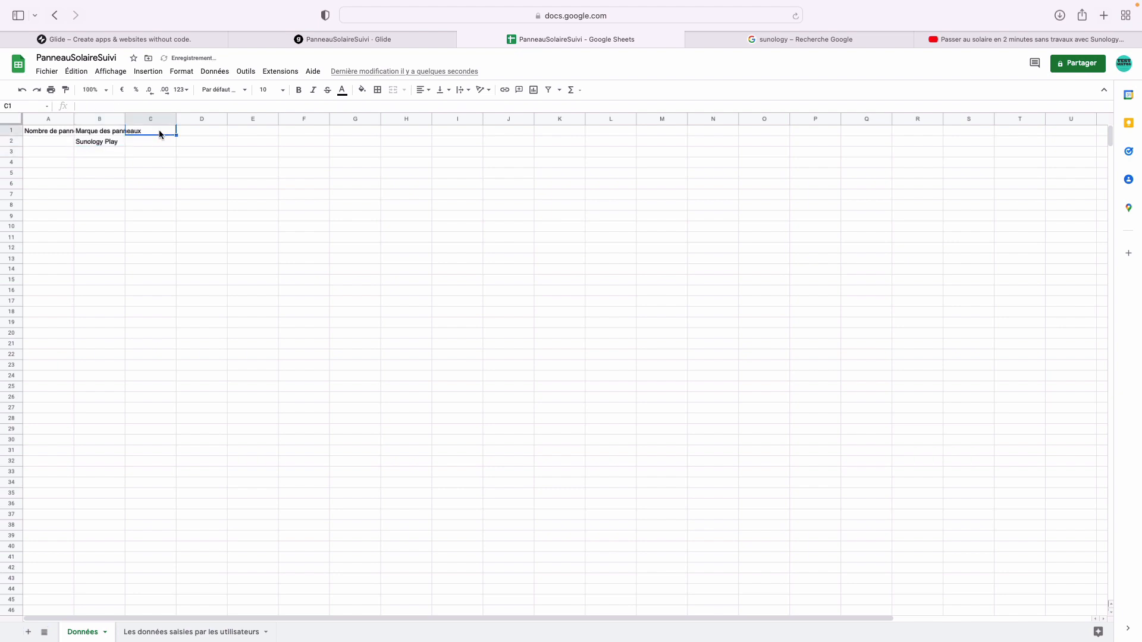
type("Orientation")
key("Return")
type("Nord")
key("Return")
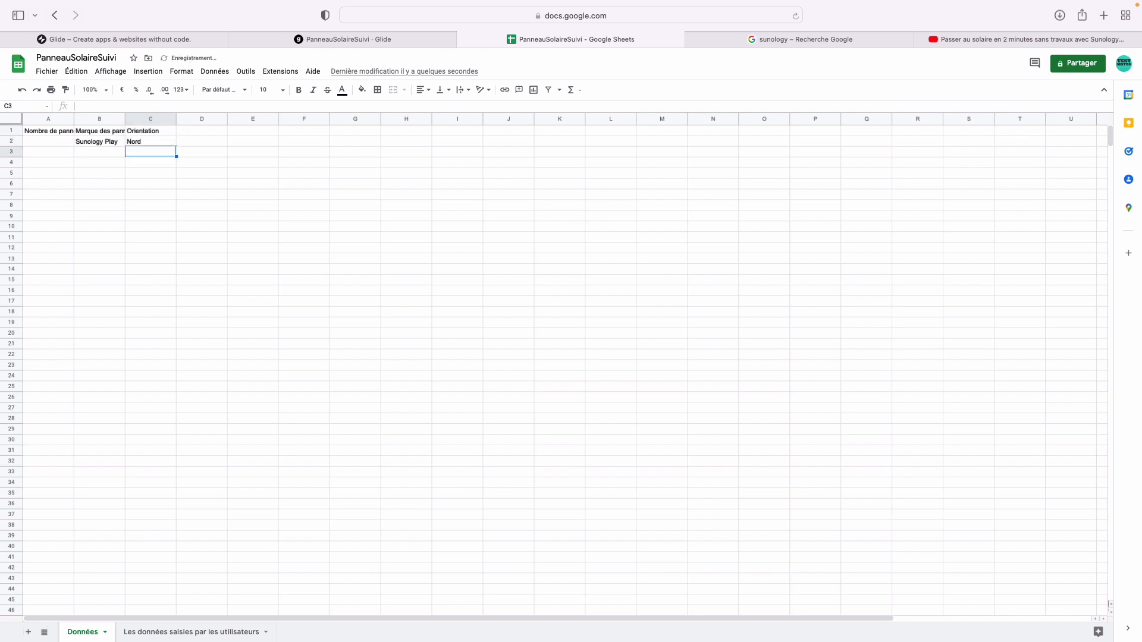
type("Sud")
key("Return")
type("Es")
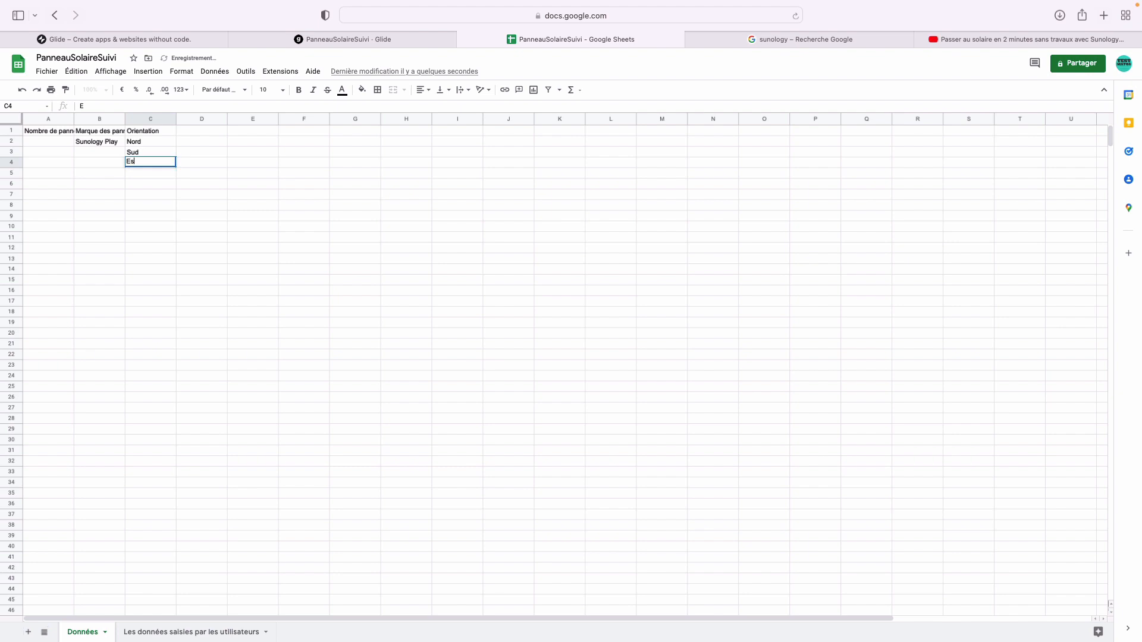
type("t")
key("Return")
type("POou")
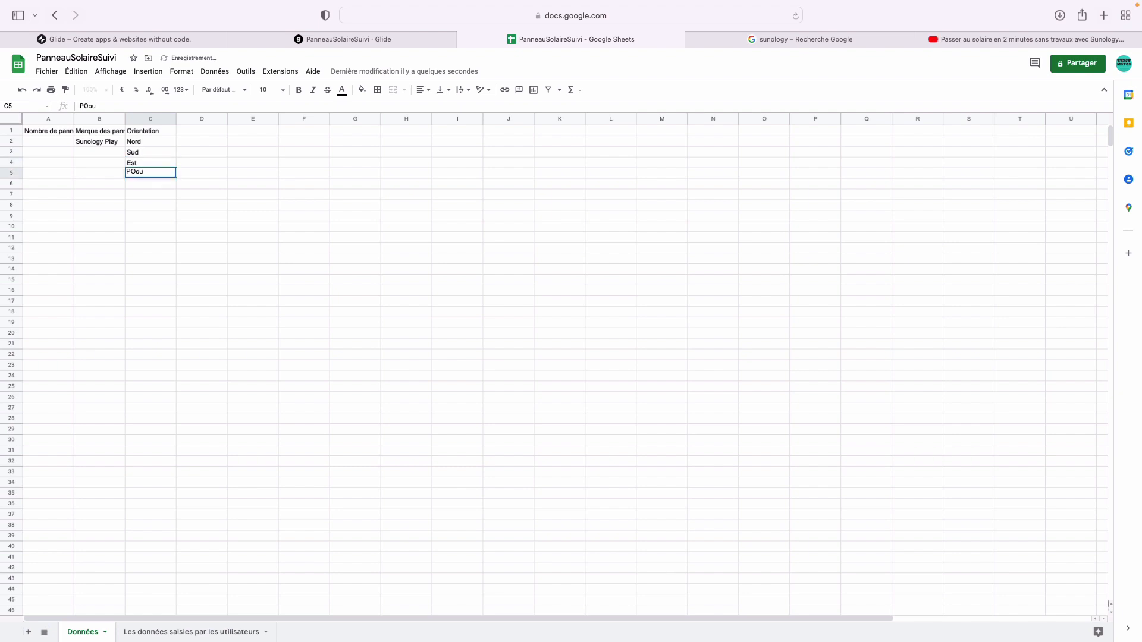
key("BackSpace")
key("BackSpace")
key("BackSpace")
key("BackSpace")
type("Ouest")
key("Return")
type("Nord Est")
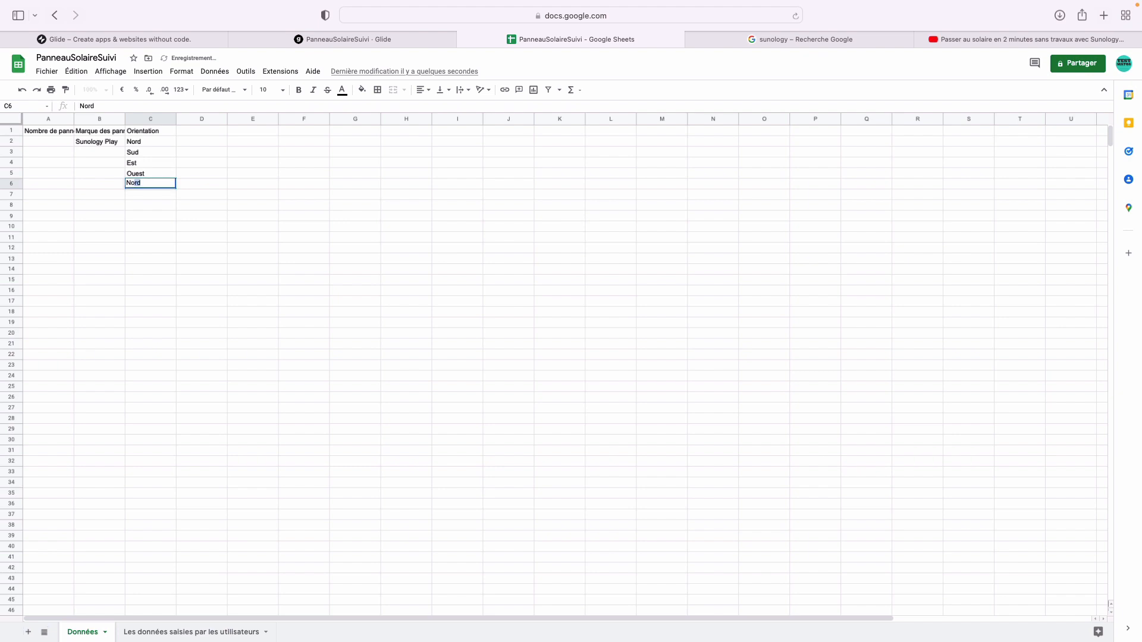
key("Return")
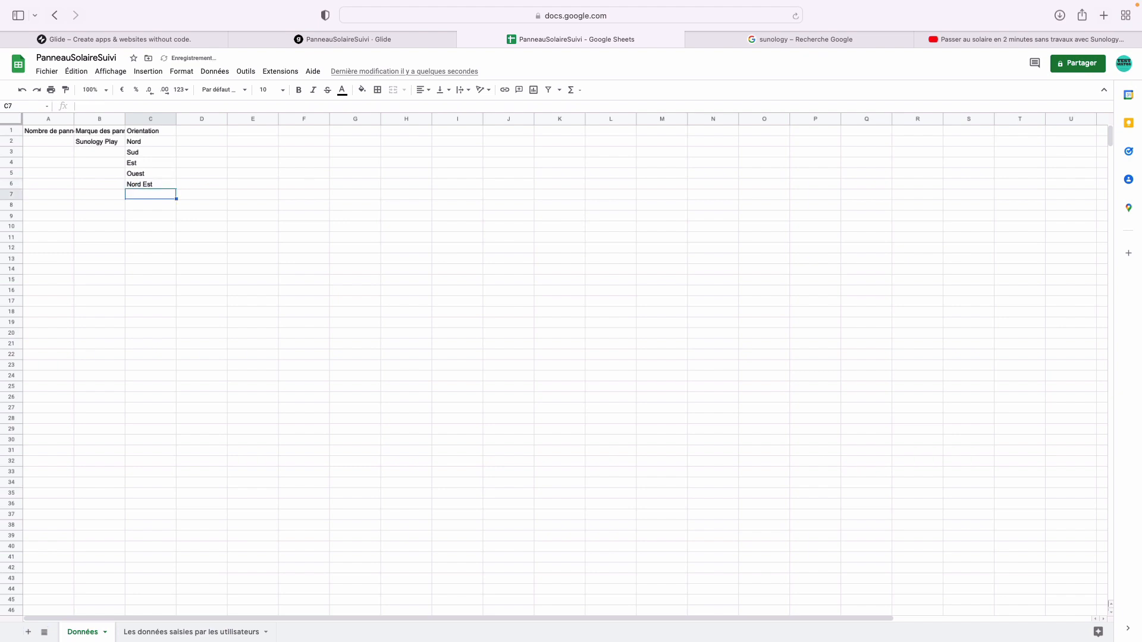
- Add Nord Oest, Sud Est and Sud Ouest to the orientation list, fixing typos
type("Nors OUest")
key("Return")
key("Up")
left_click(94, 107)
key("BackSpace")
type("d")
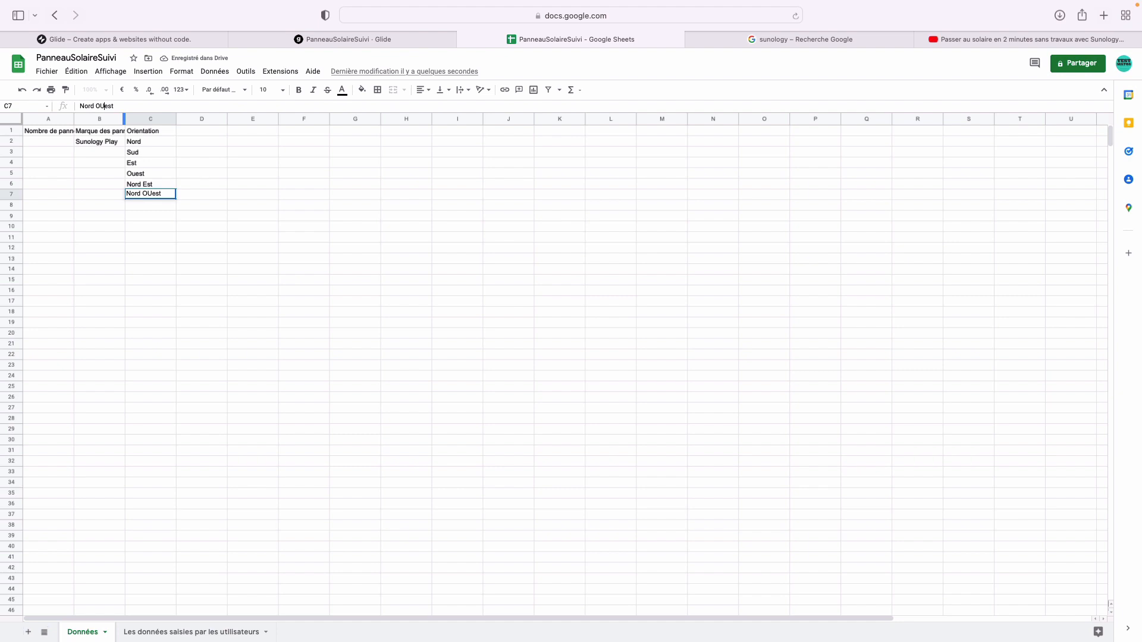
key("Right")
key("Right")
key("Right")
key("BackSpace")
left_click(136, 193)
left_click(139, 204)
type("Sud ")
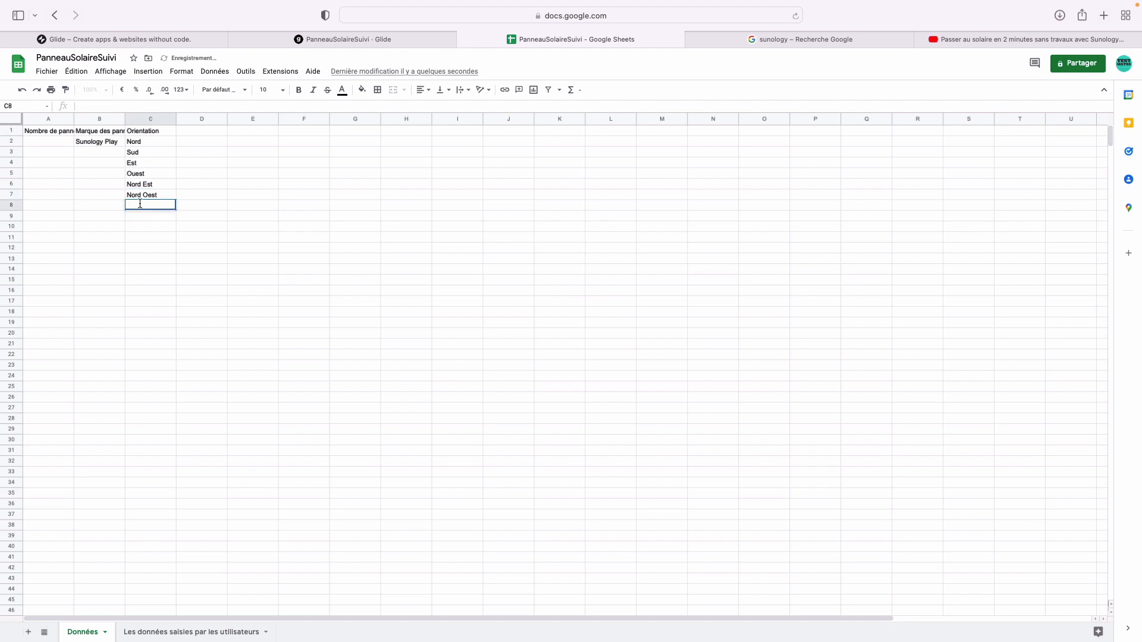
type("Est")
key("Return")
type("Sud POues")
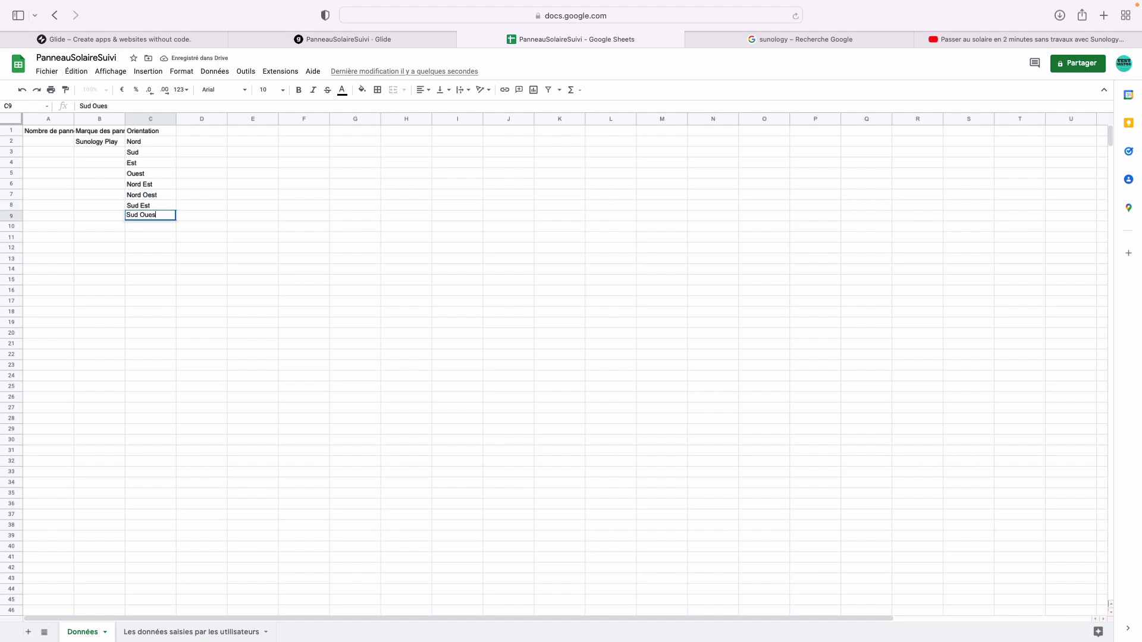
type("t")
key("Return")
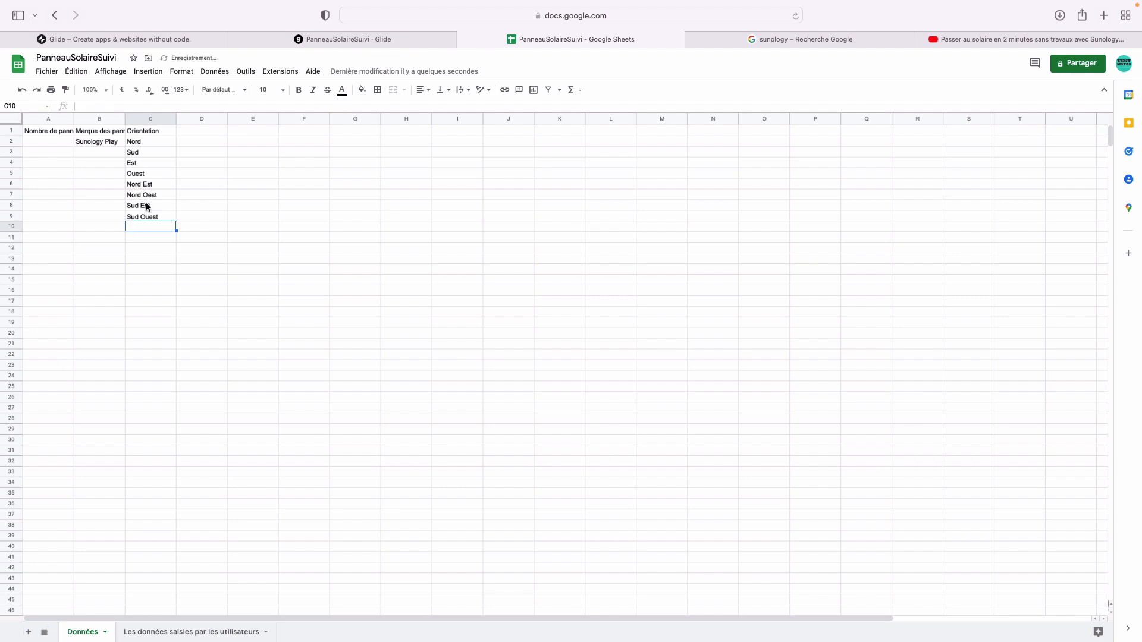
left_click(194, 133)
- Enter the header Département in cell D1
type("Dpé")
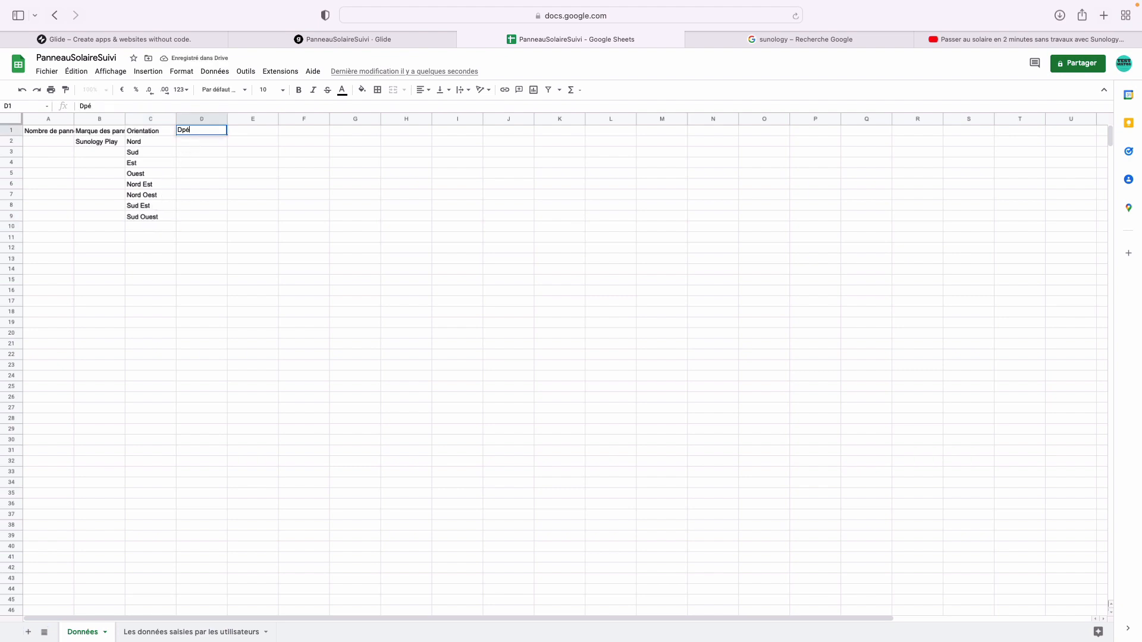
type("a")
key("BackSpace")
key("BackSpace")
key("BackSpace")
type("épaer")
type("eme")
key("BackSpace")
key("BackSpace")
key("BackSpace")
type("tement")
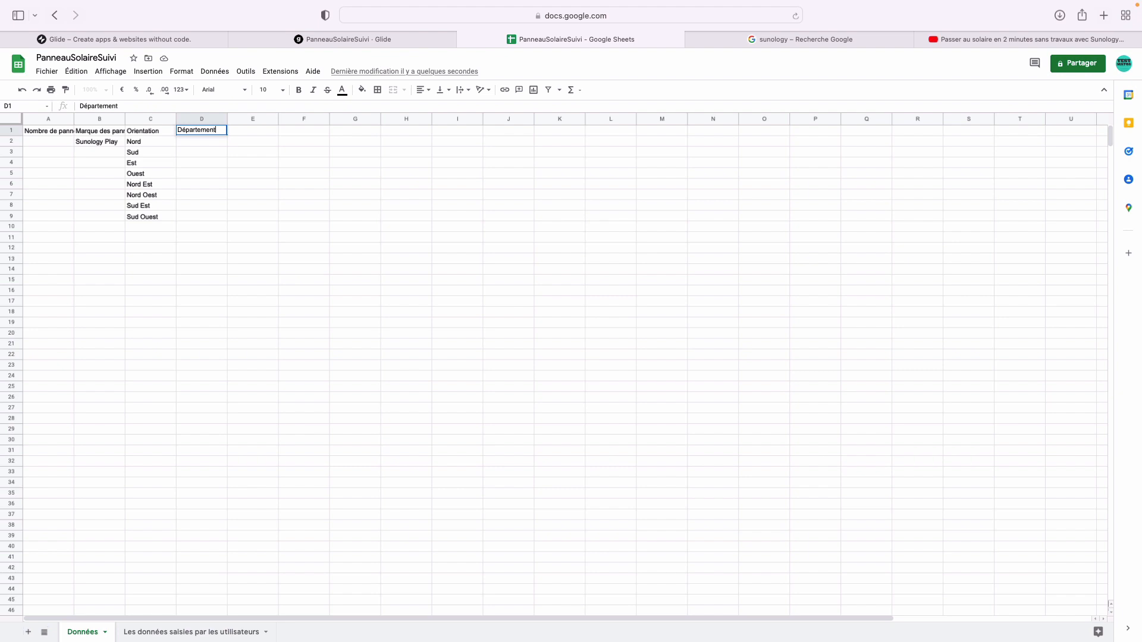
key("Return")
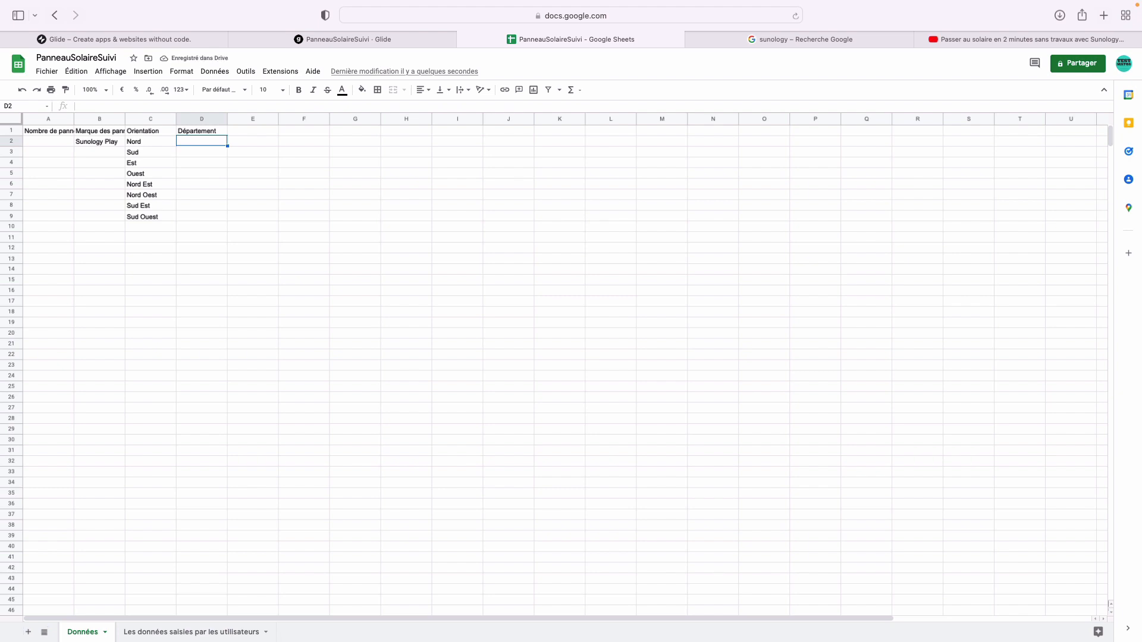
- Try pasting the département list into D2, undo the single-cell paste, and paste values only
key("super+Tab")
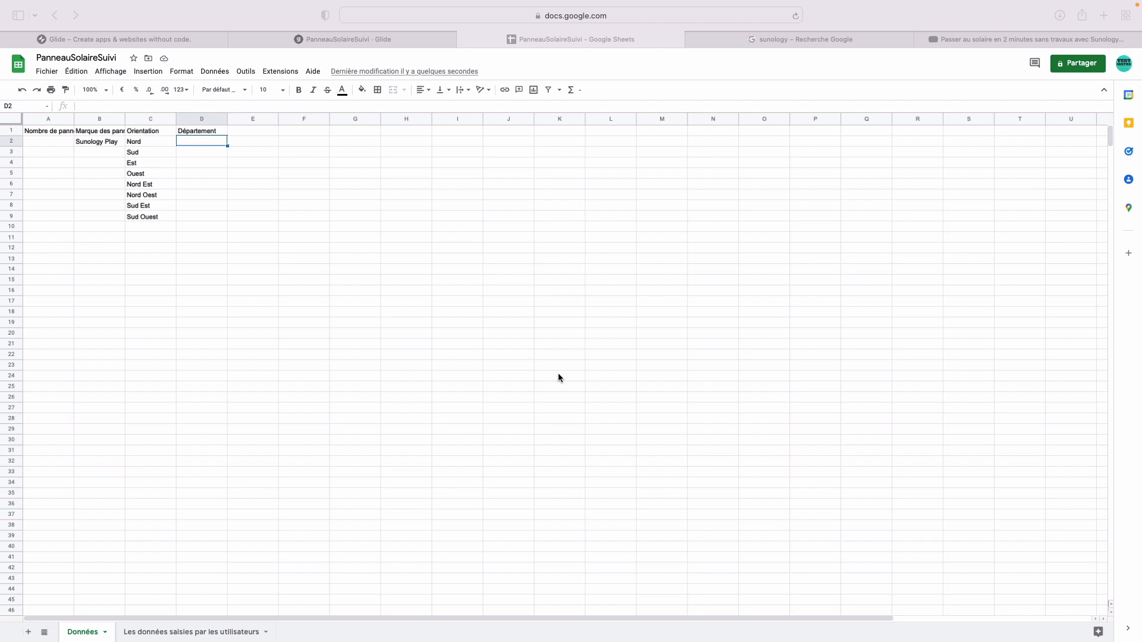
double_click(200, 142)
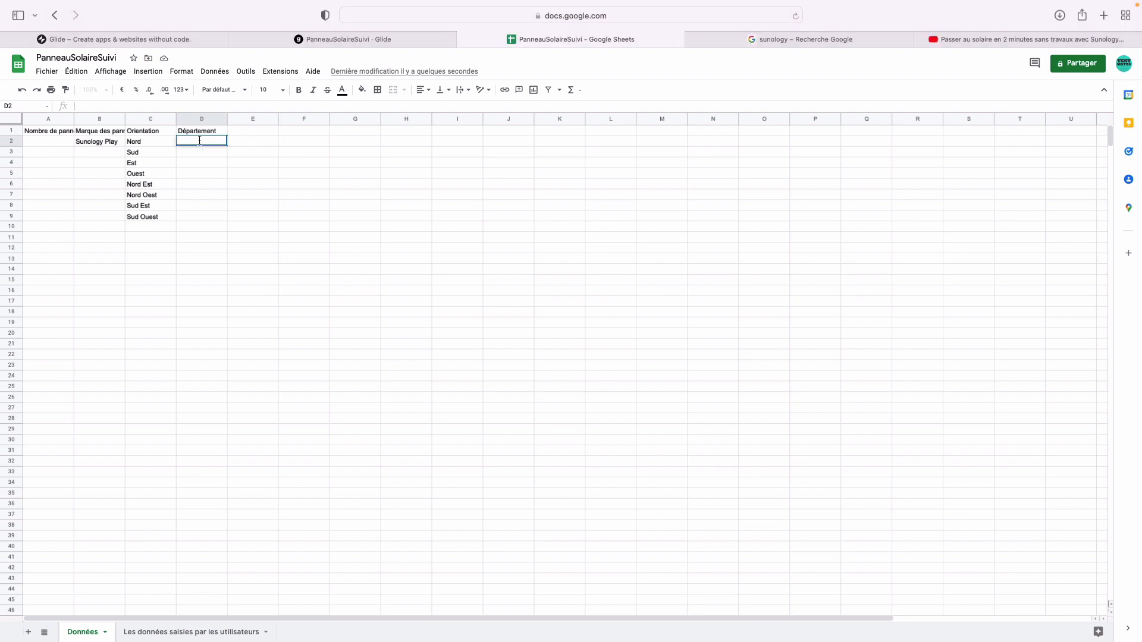
key("super+v")
left_click_drag(227, 118, 353, 183)
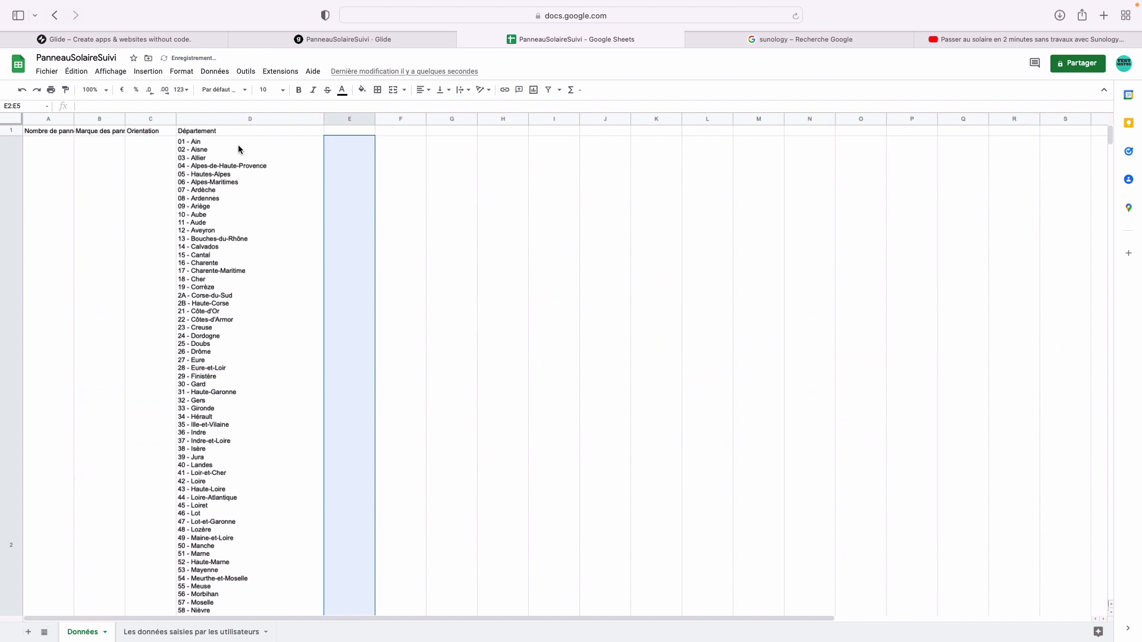
key("super+z")
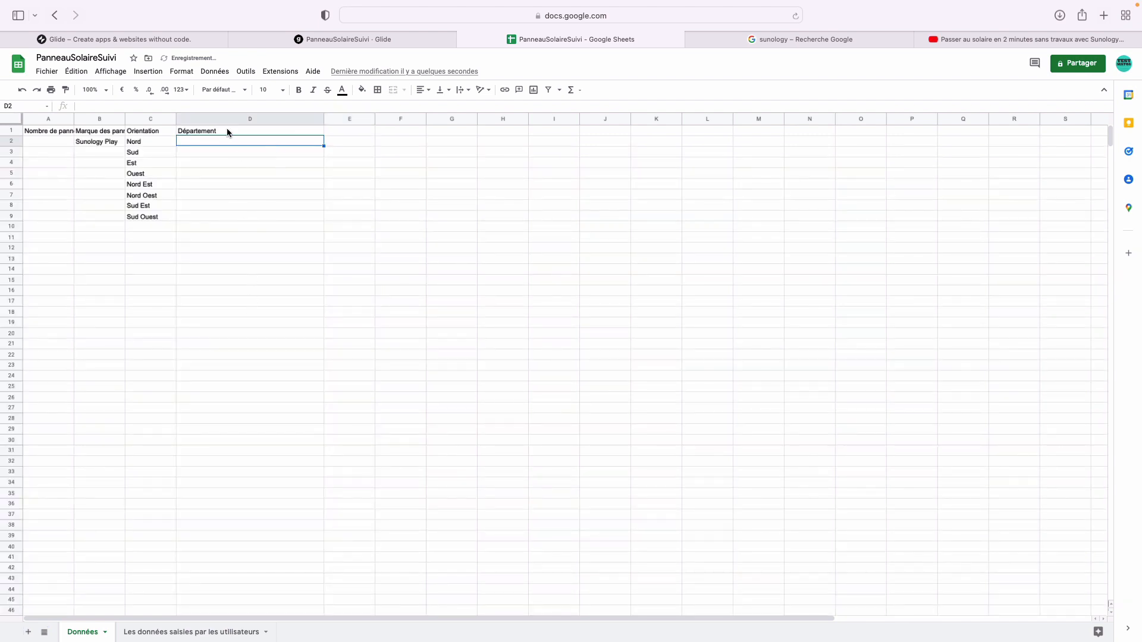
left_click(76, 71)
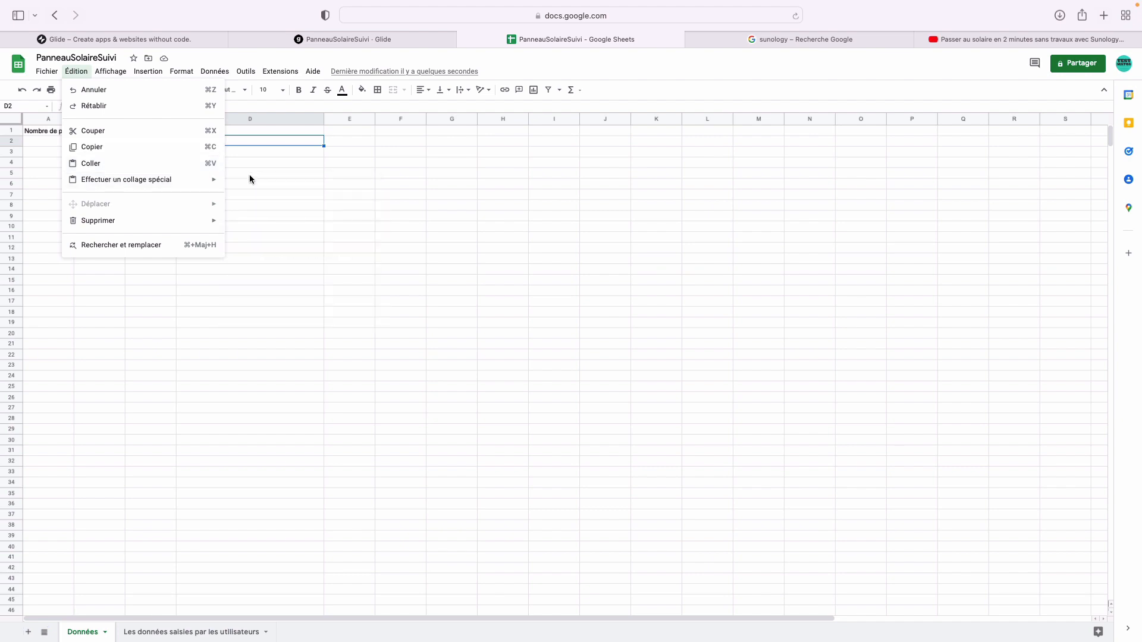
mouse_move(213, 180)
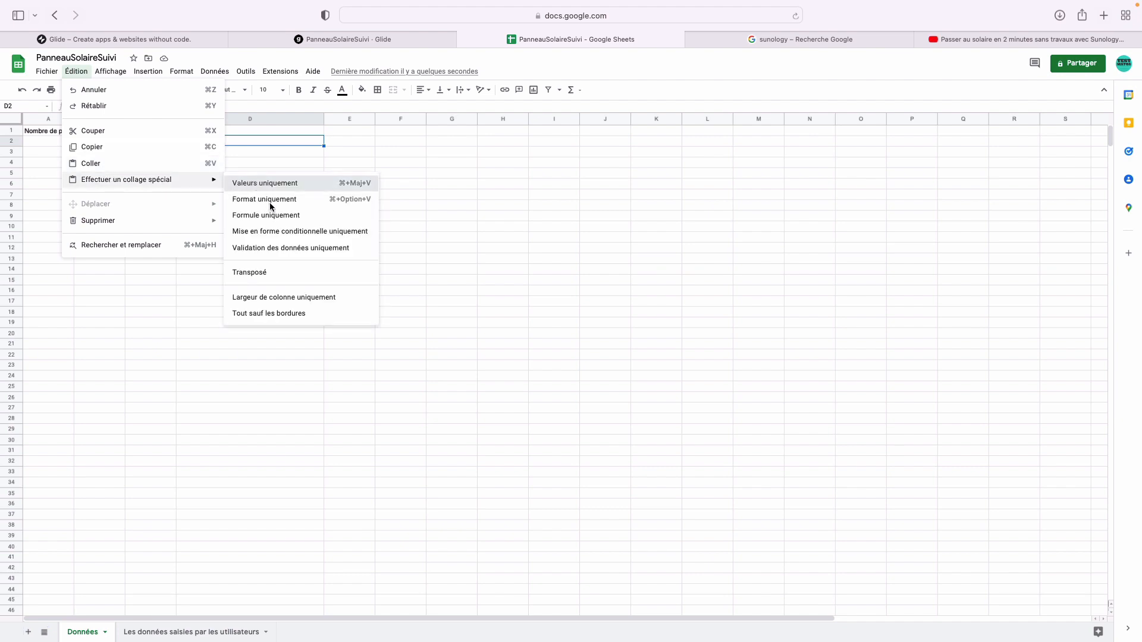
left_click(271, 183)
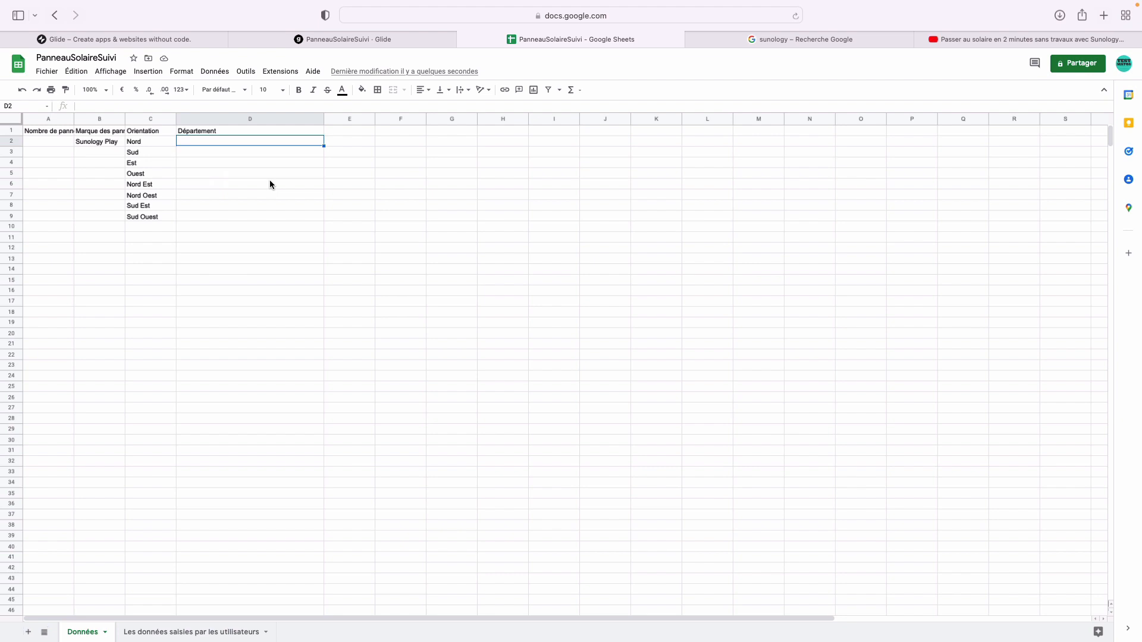
- Paste the départements down column D from D2, starting with 01 - Ain, and check the entries
key("super+Tab")
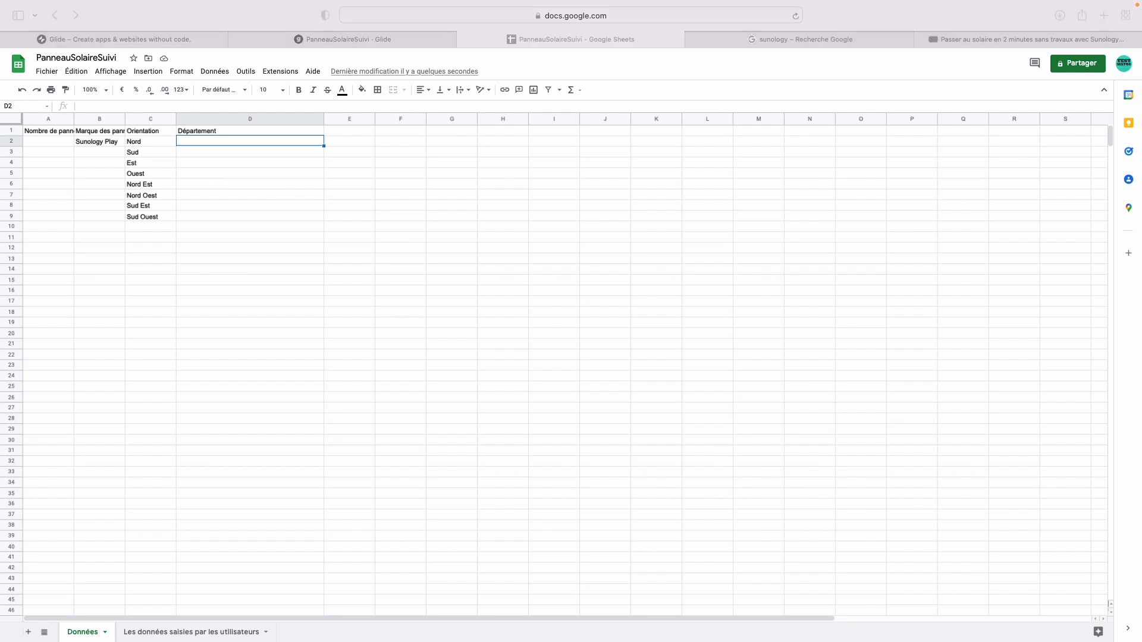
left_click(280, 140)
right_click(280, 140)
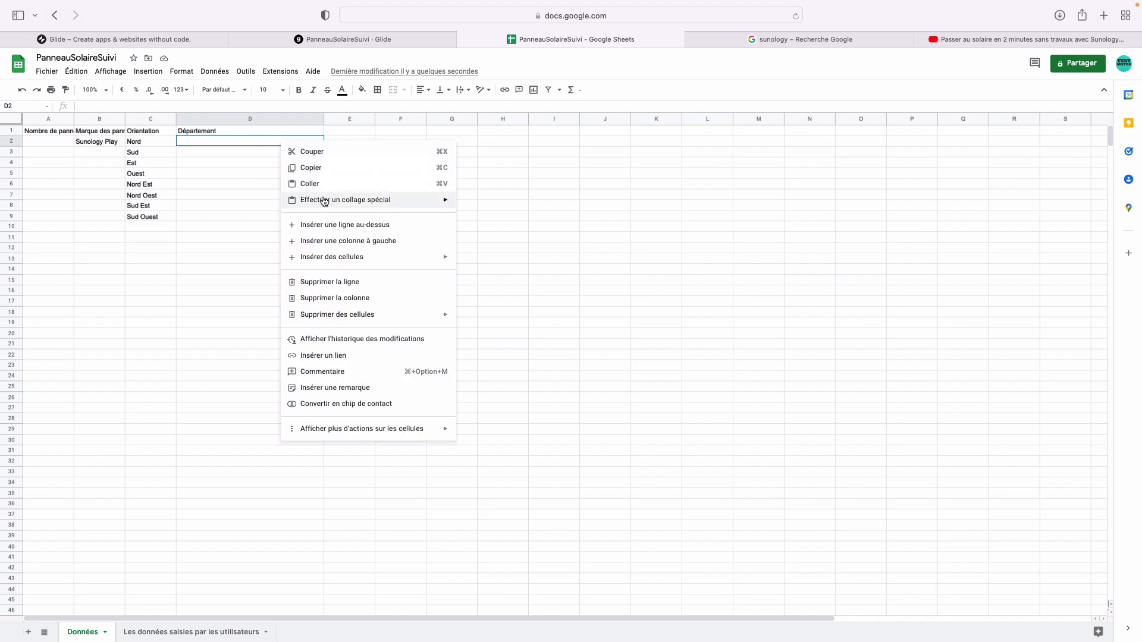
mouse_move(402, 205)
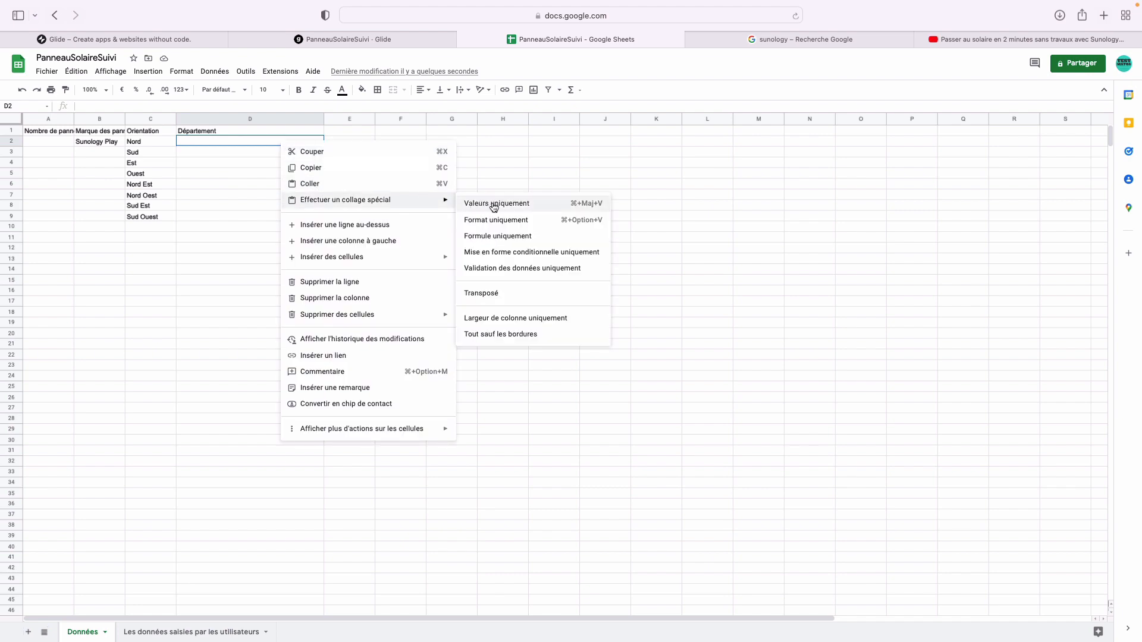
left_click(507, 268)
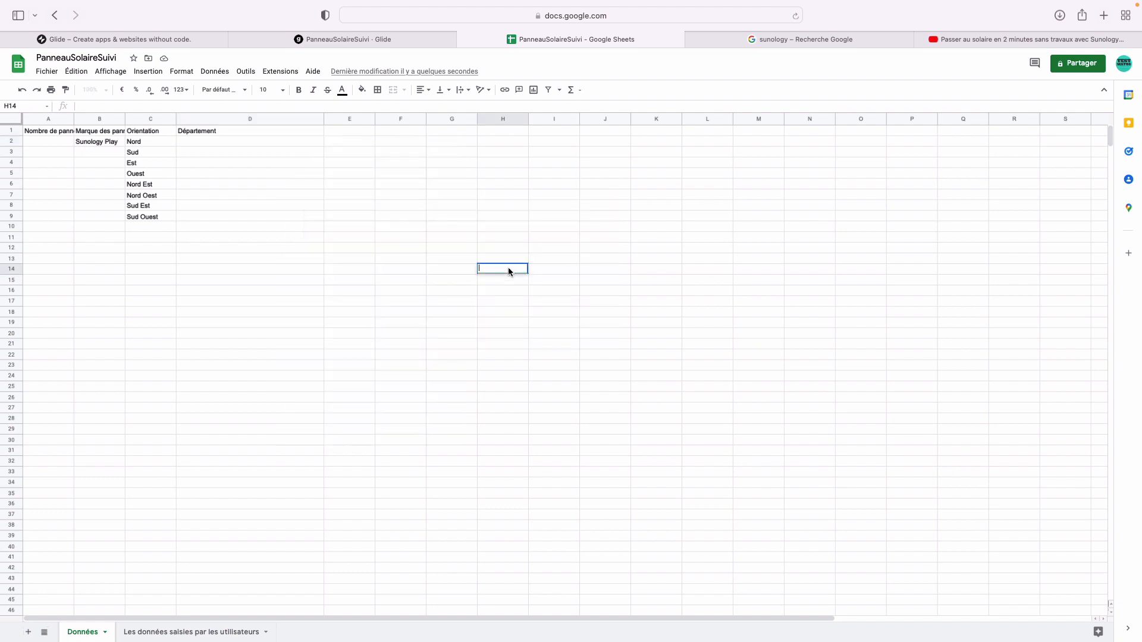
left_click(234, 145)
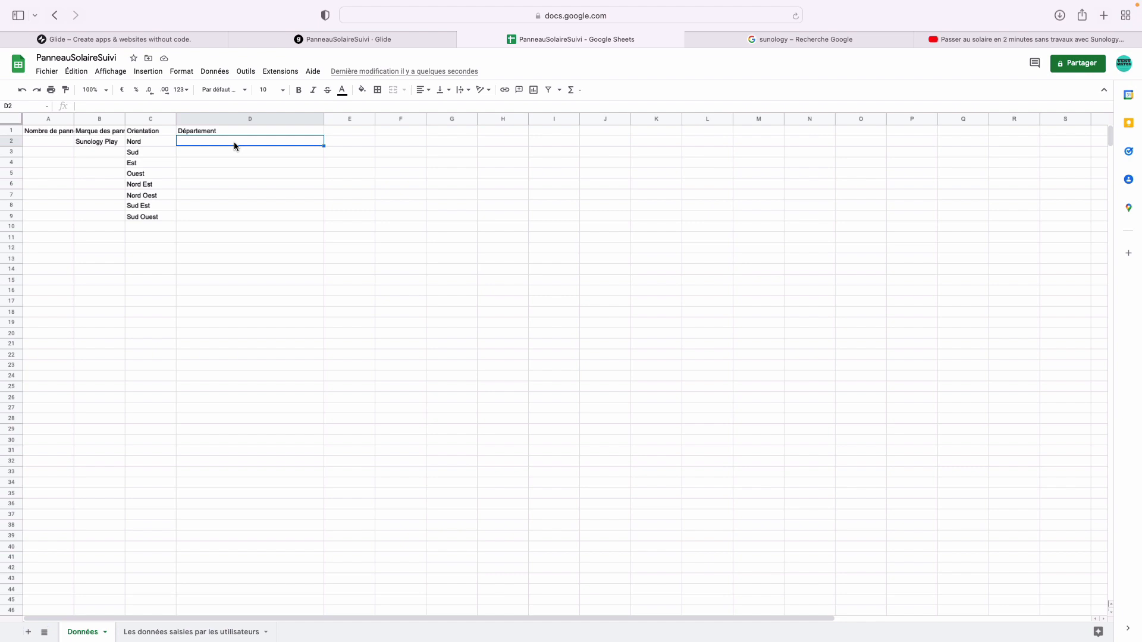
key("ctrl+v")
left_click(369, 291)
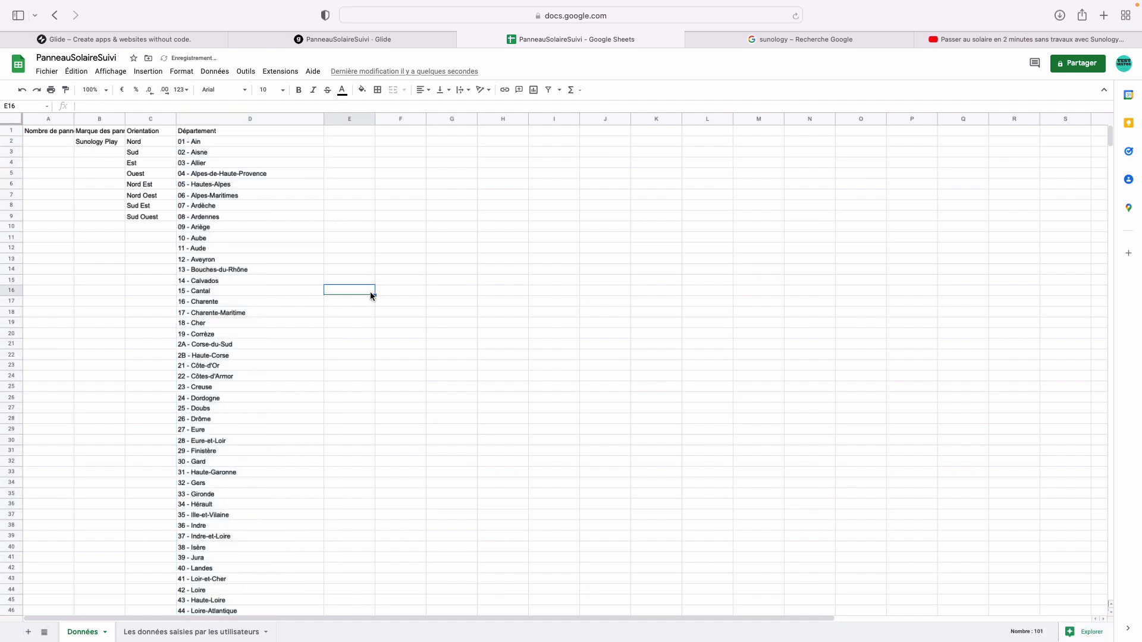
left_click(290, 366)
scroll(290, 367, "down", 20)
scroll(291, 372, "up", 20)
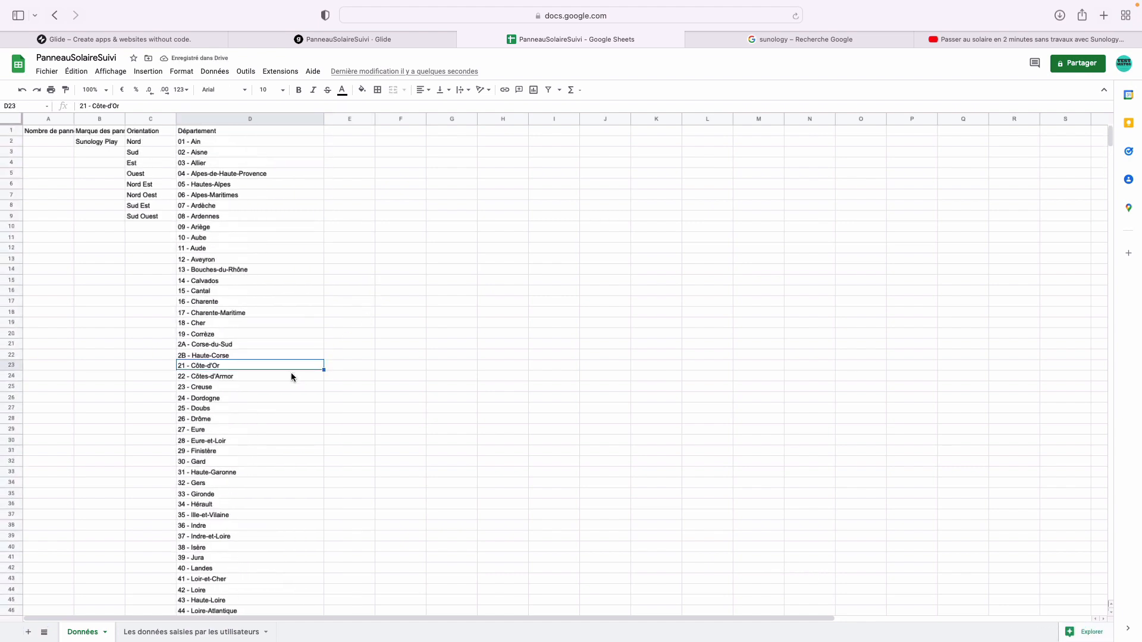
left_click(411, 41)
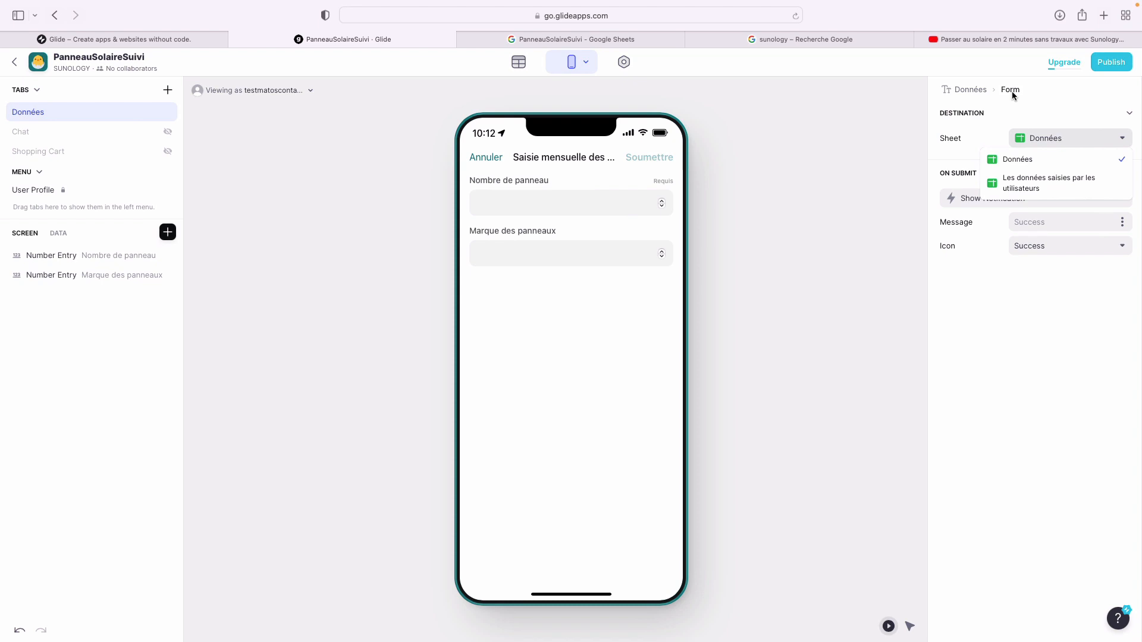
- Set the form to save into Les données saisies par les utilisateurs and delete the Nom field
left_click(1022, 188)
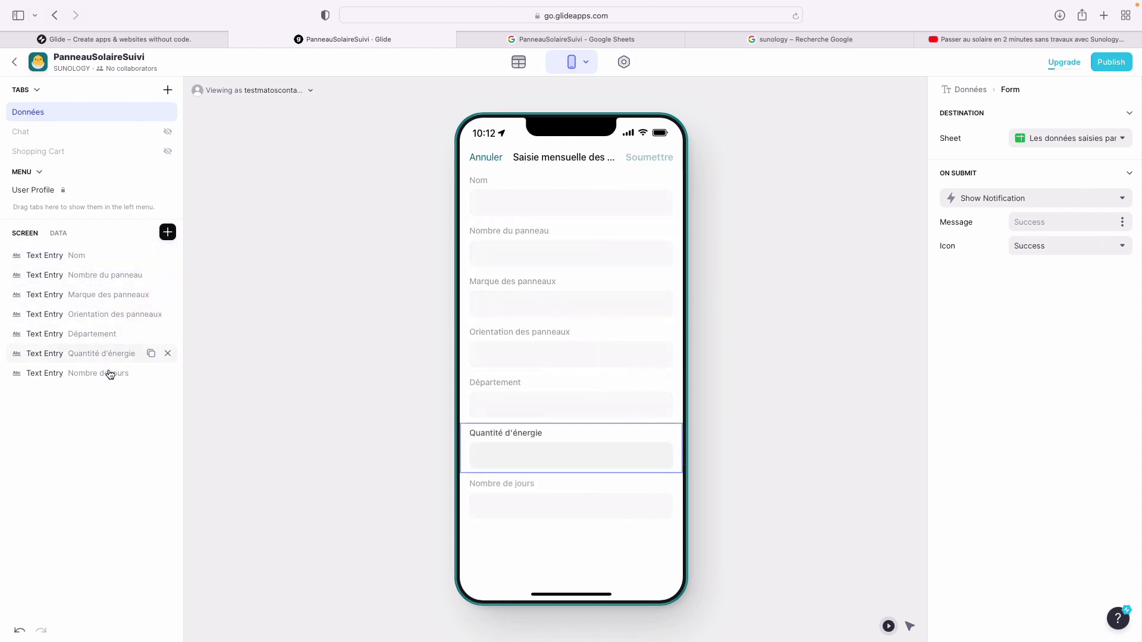
left_click(93, 257)
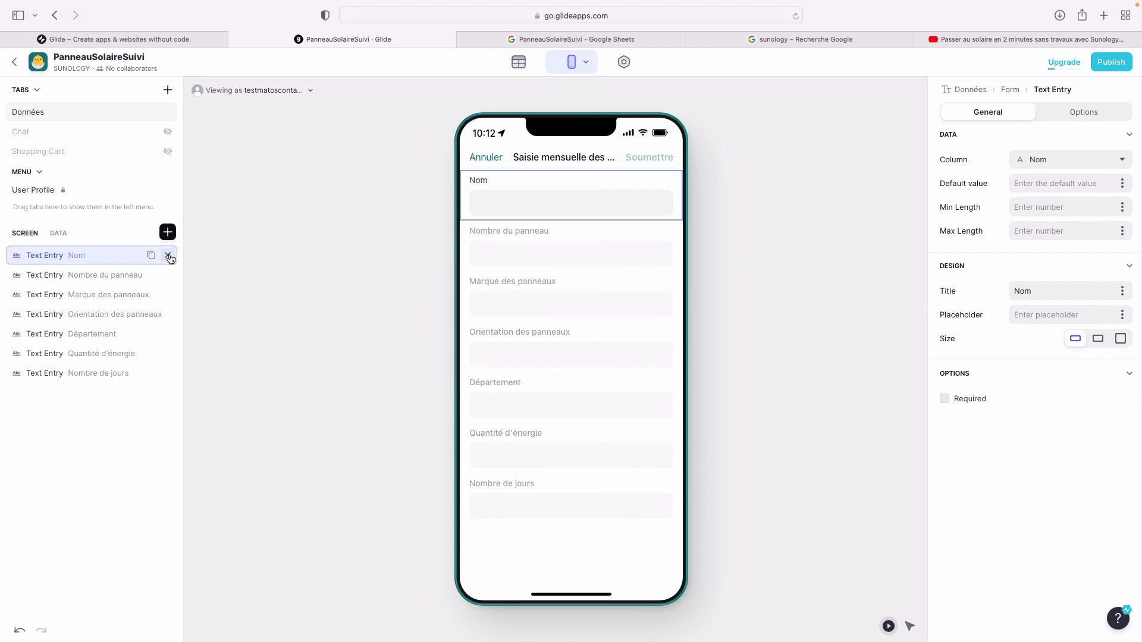
left_click(168, 255)
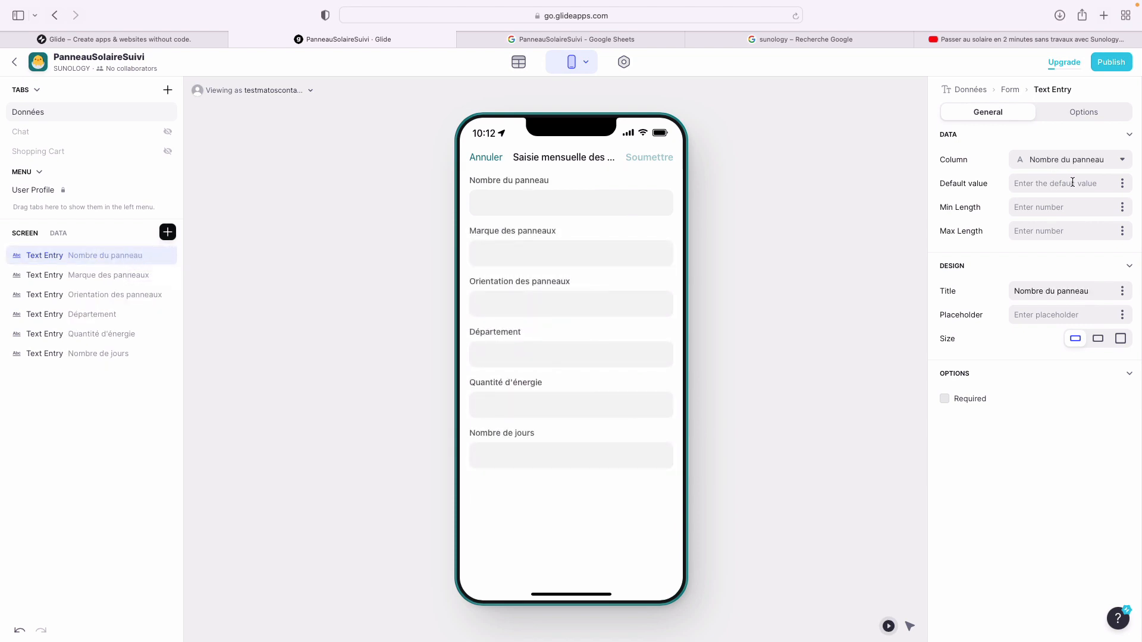
type("1")
key("Tab")
type("1")
- Delete the remaining text entry fields, including Nombre du panneau, leaving the form empty
mouse_move(160, 256)
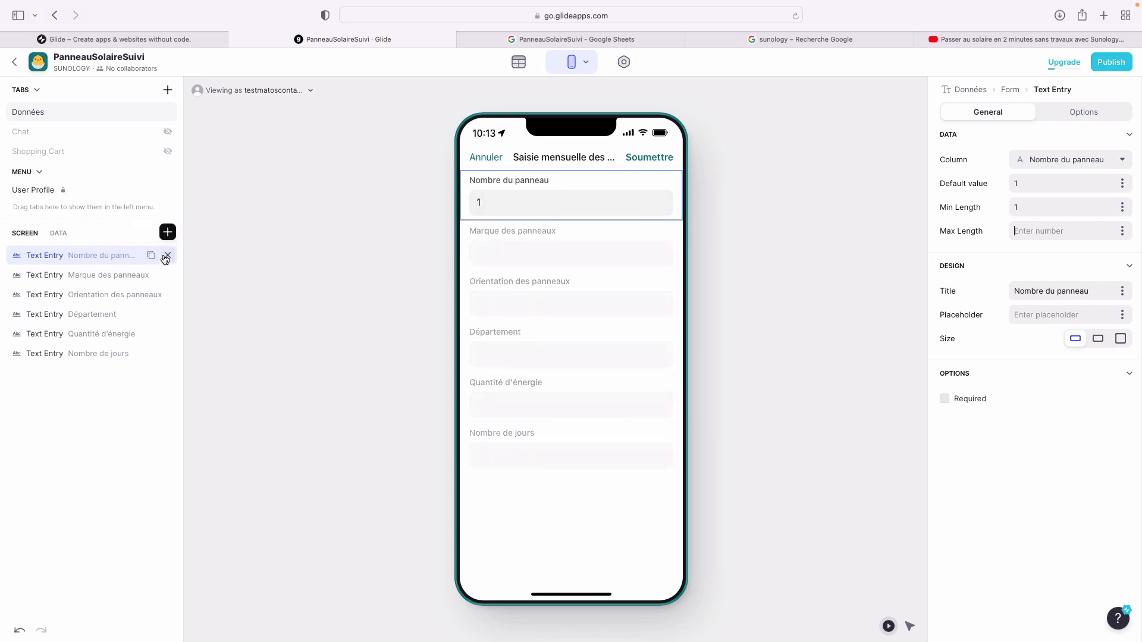
left_click(168, 257)
left_click(167, 256)
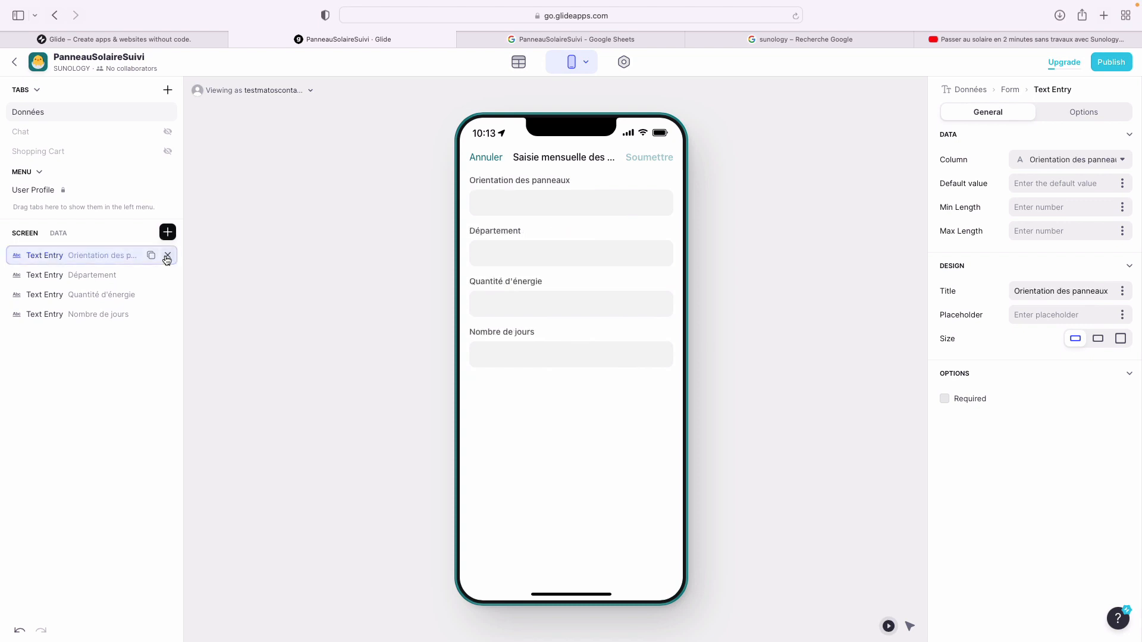
left_click(167, 257)
left_click(167, 256)
left_click(167, 257)
left_click(167, 257)
left_click(167, 232)
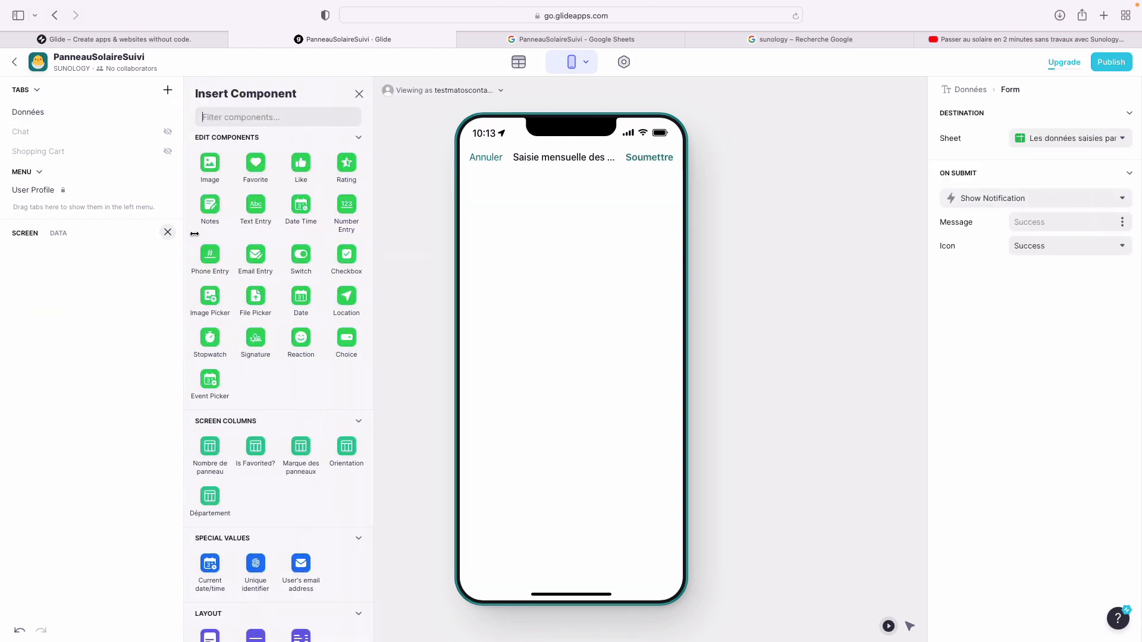
- Add a number entry named Nombre de panneau that saves to the Nombre du panneau column
type("num")
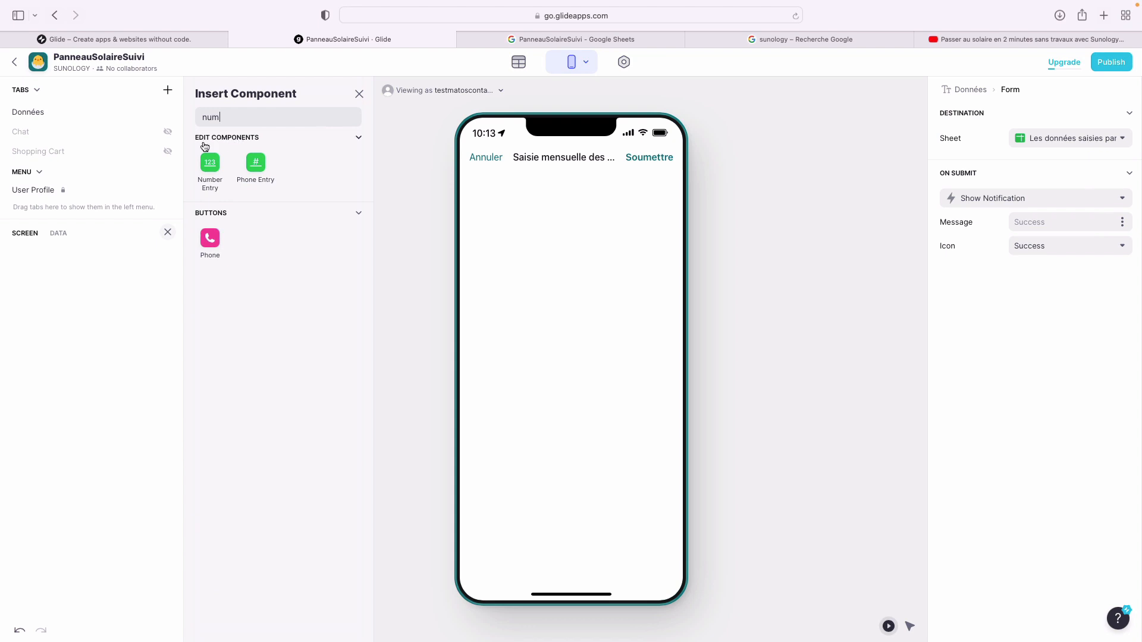
left_click(209, 161)
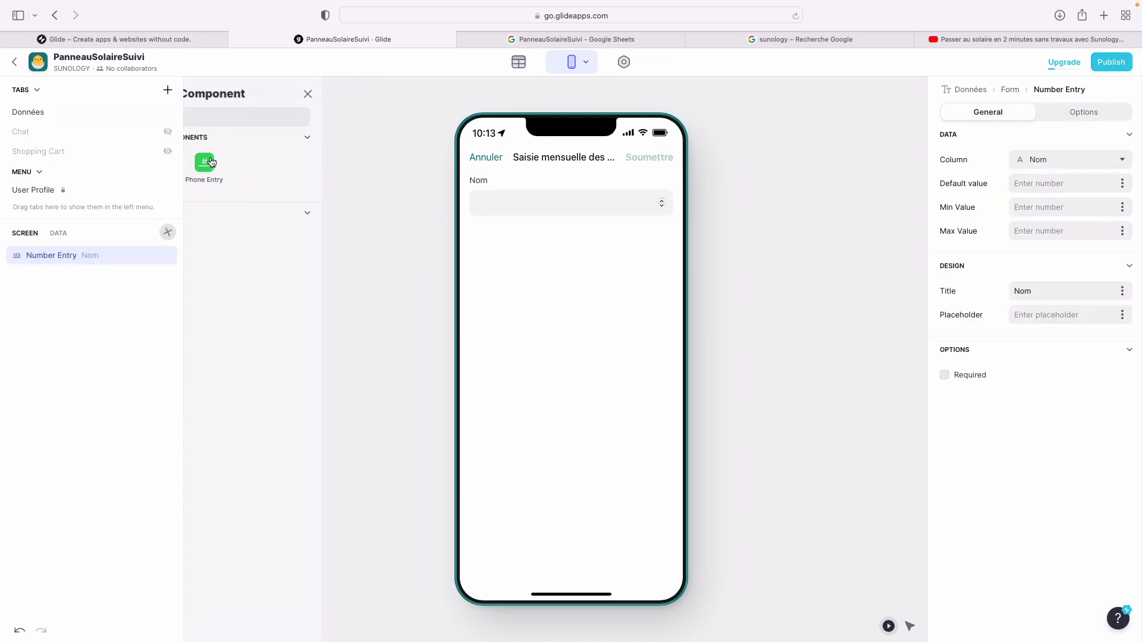
double_click(54, 263)
type("Nom")
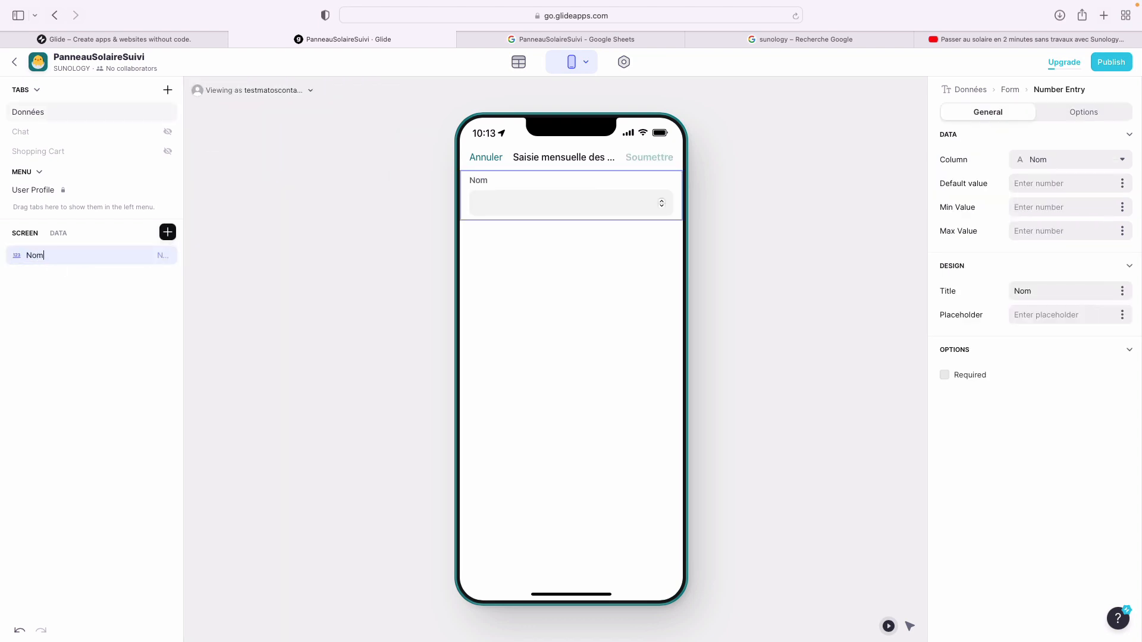
type("bre de panneau")
key("Return")
left_click(1065, 159)
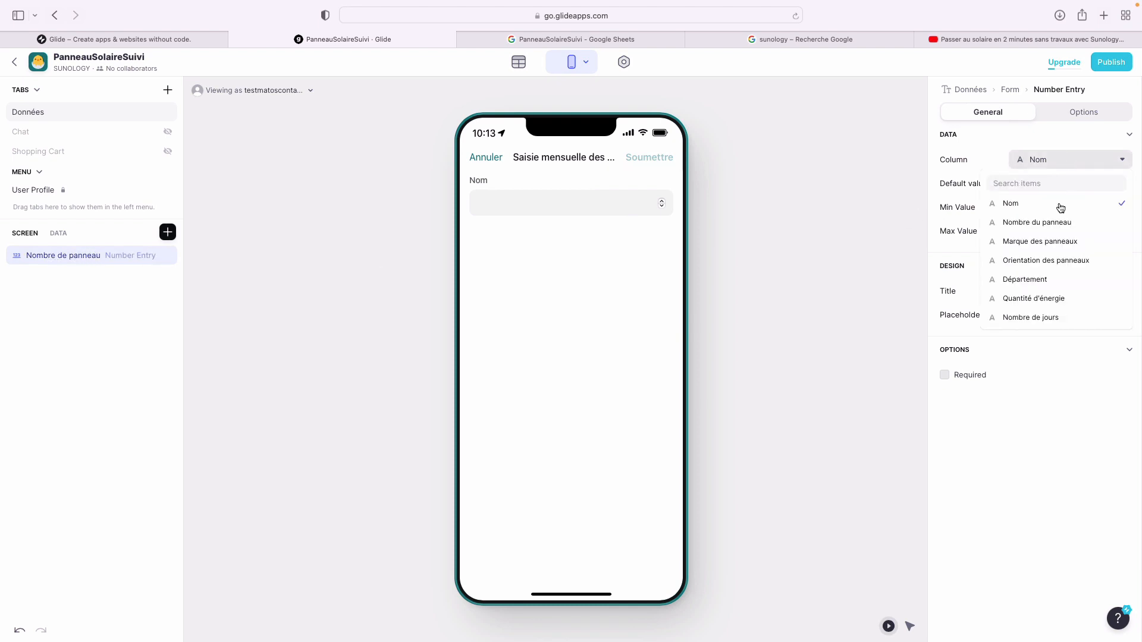
left_click(1059, 223)
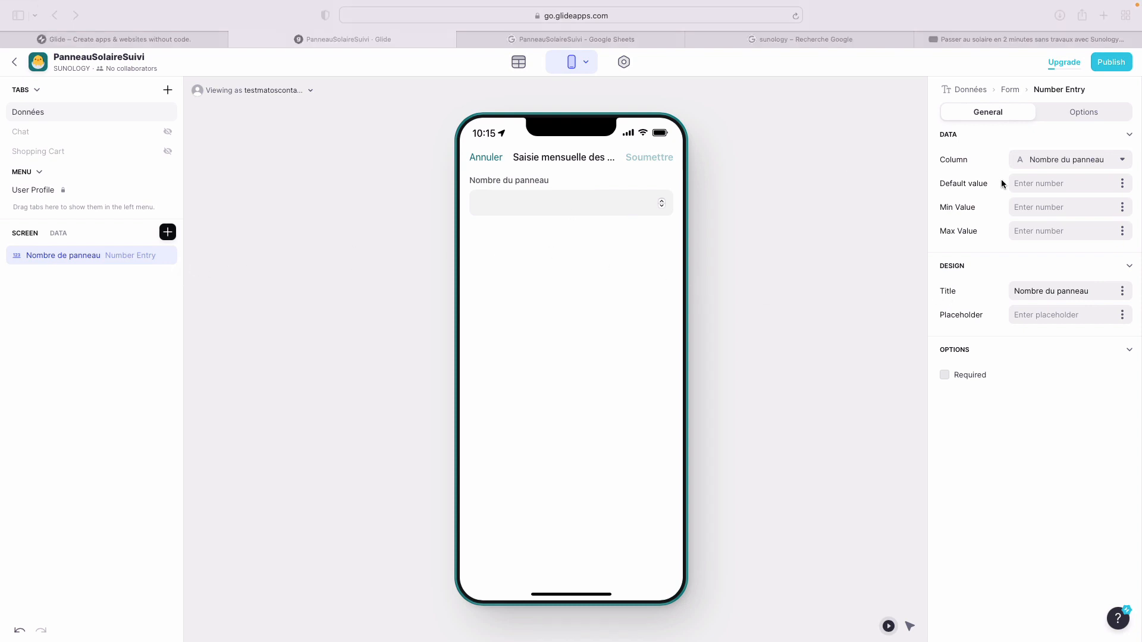
- Give the number field default 1, limits 1 to 8, and mark it required
left_click(1065, 183)
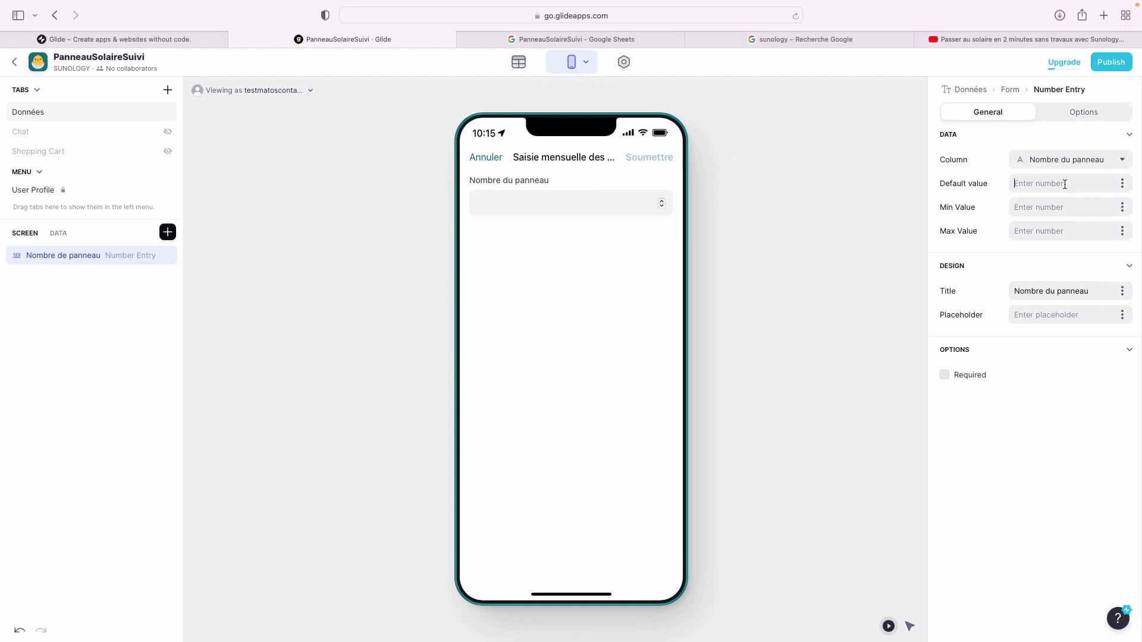
type("1")
key("Tab")
type("1")
type("8")
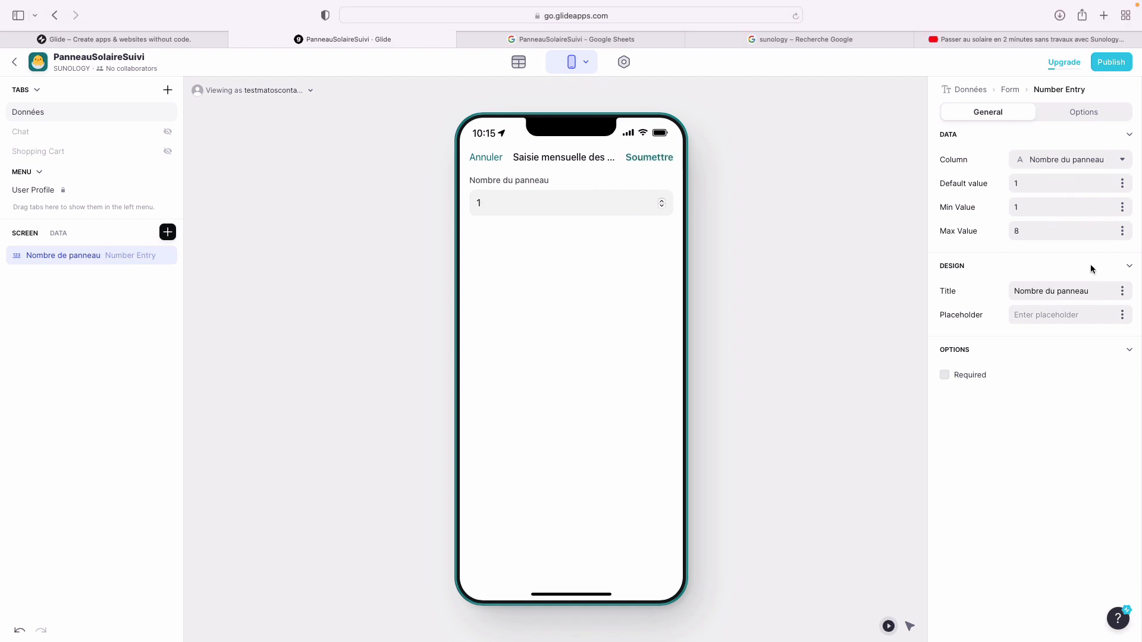
left_click(945, 375)
- Search the component catalogue for 'choice'
left_click(168, 232)
type("num")
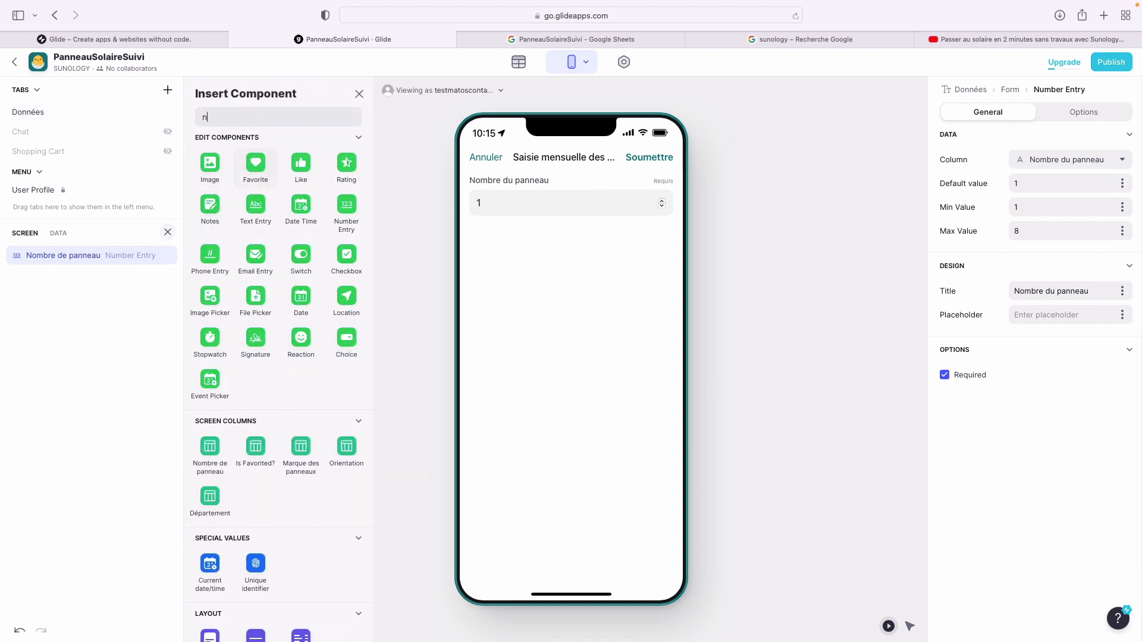
key("BackSpace")
key("BackSpace")
key("BackSpace")
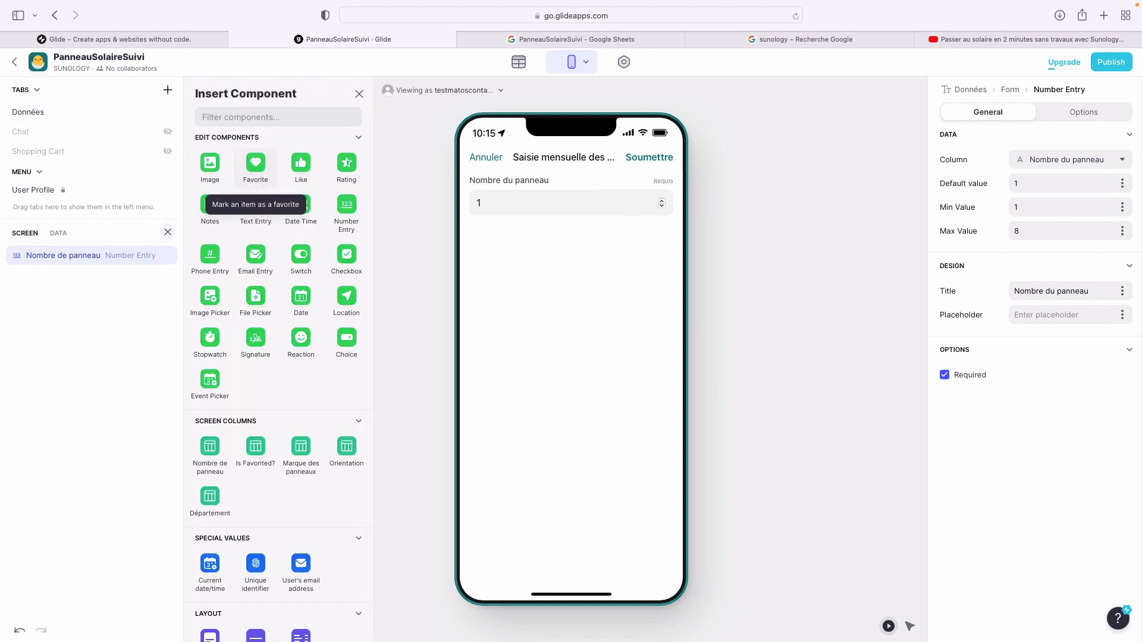
type("choice")
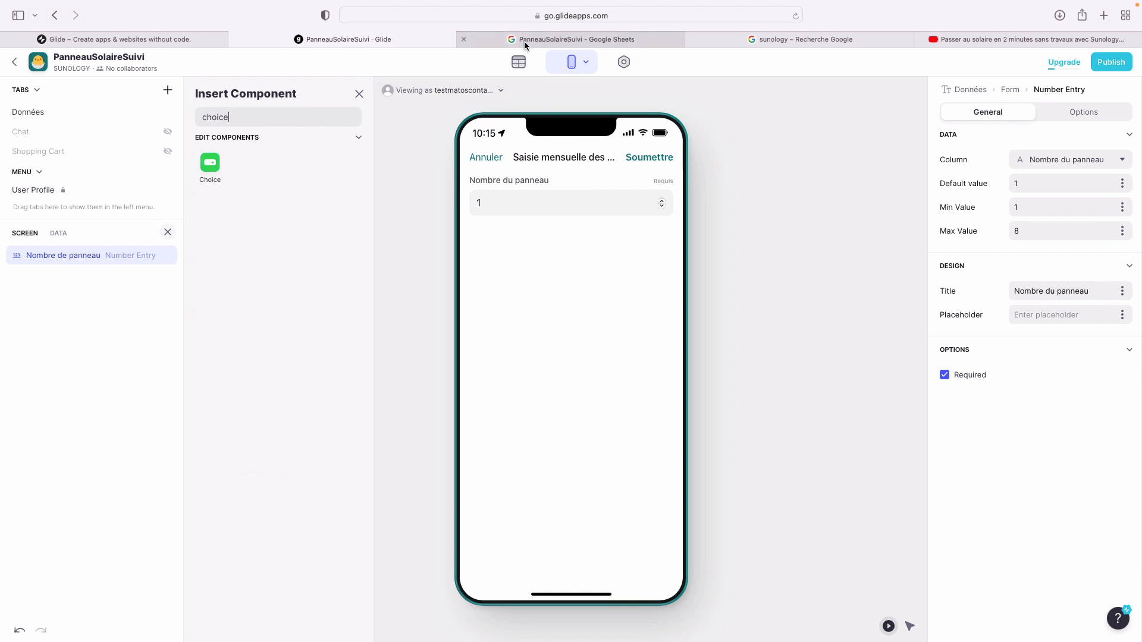
left_click(525, 45)
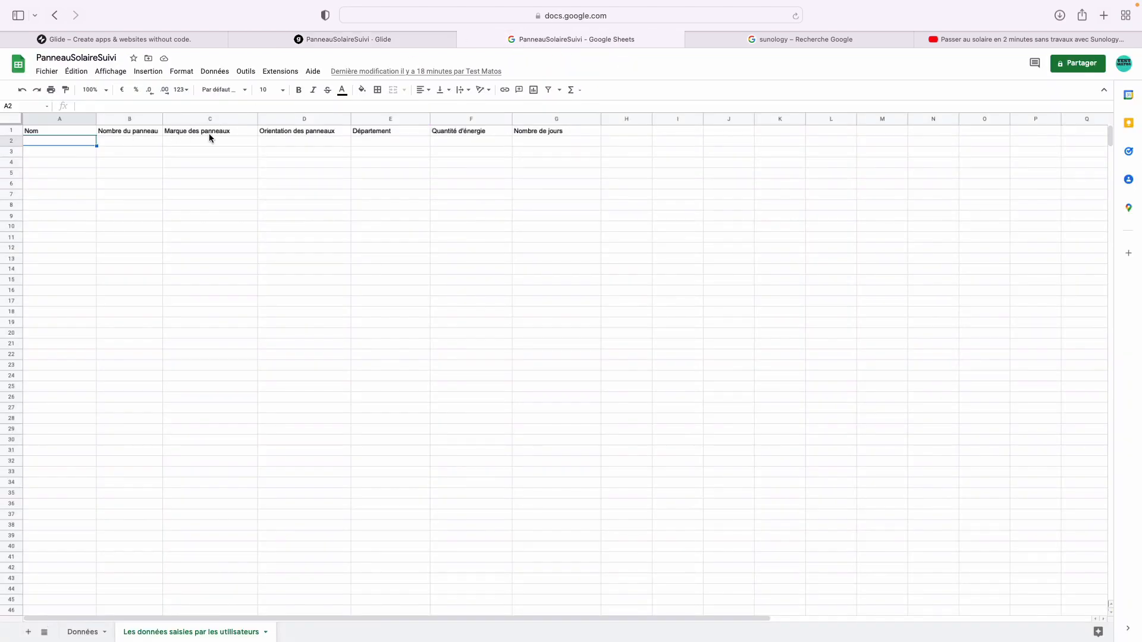
- Add a choice field that writes to Marque des panneaux and takes its options from that column
left_click(369, 39)
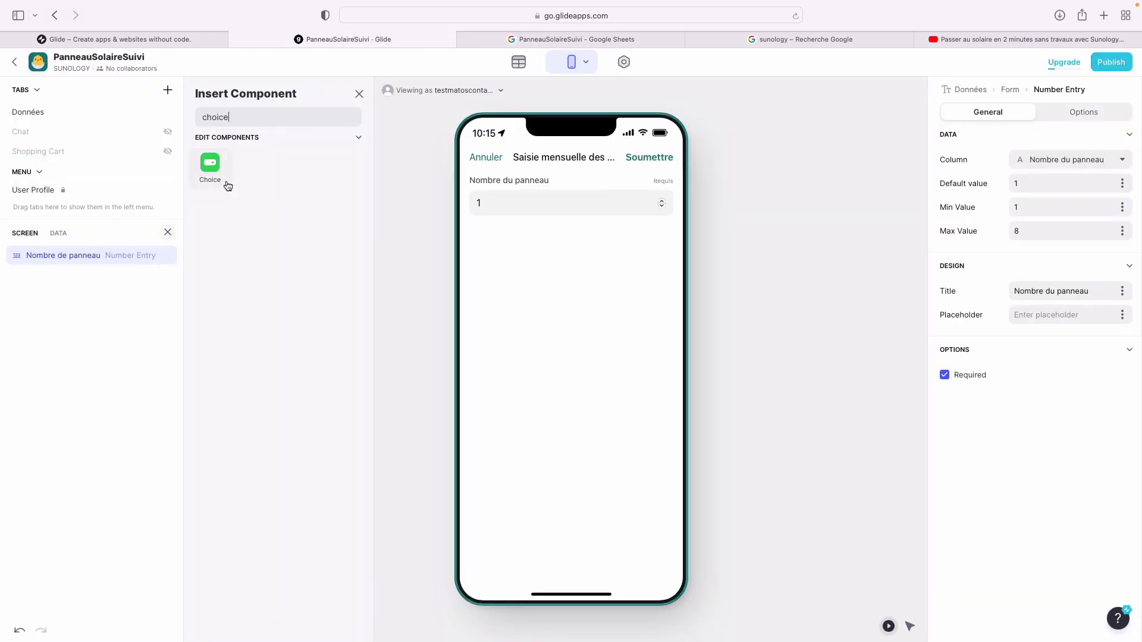
left_click(212, 167)
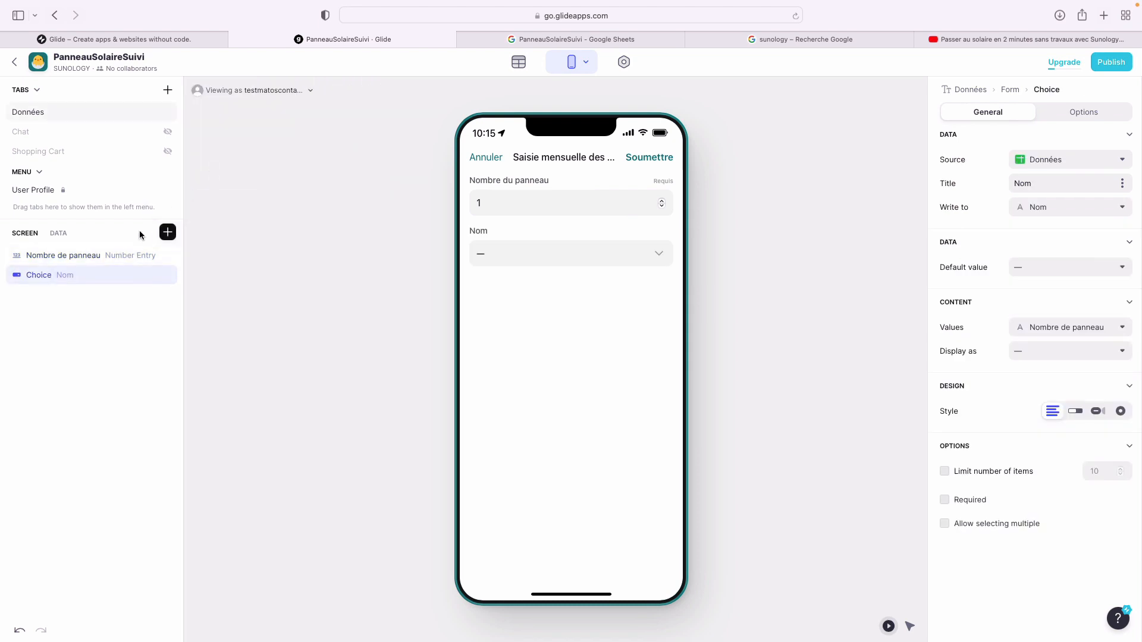
left_click(1101, 160)
left_click(1084, 204)
left_click(1085, 205)
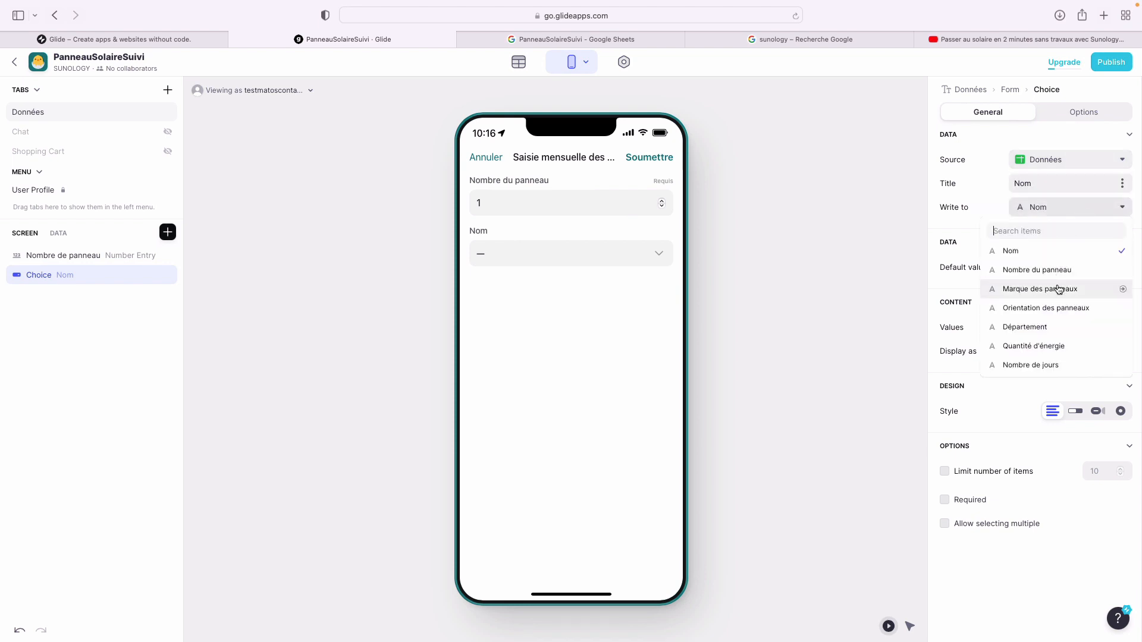
left_click(1040, 169)
left_click(1043, 170)
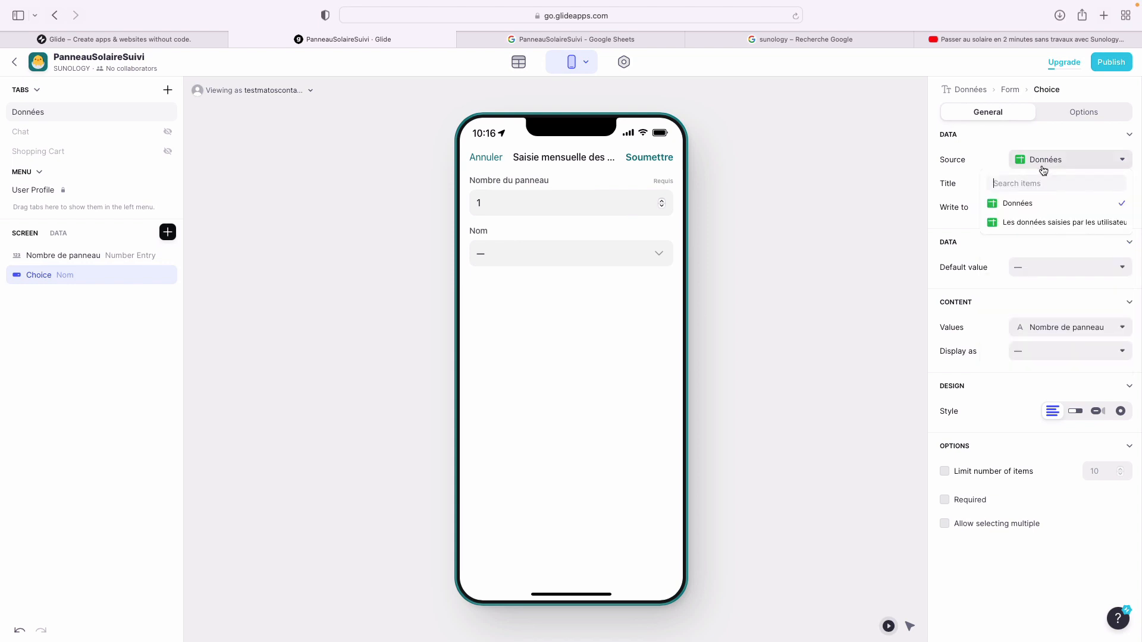
left_click(1036, 212)
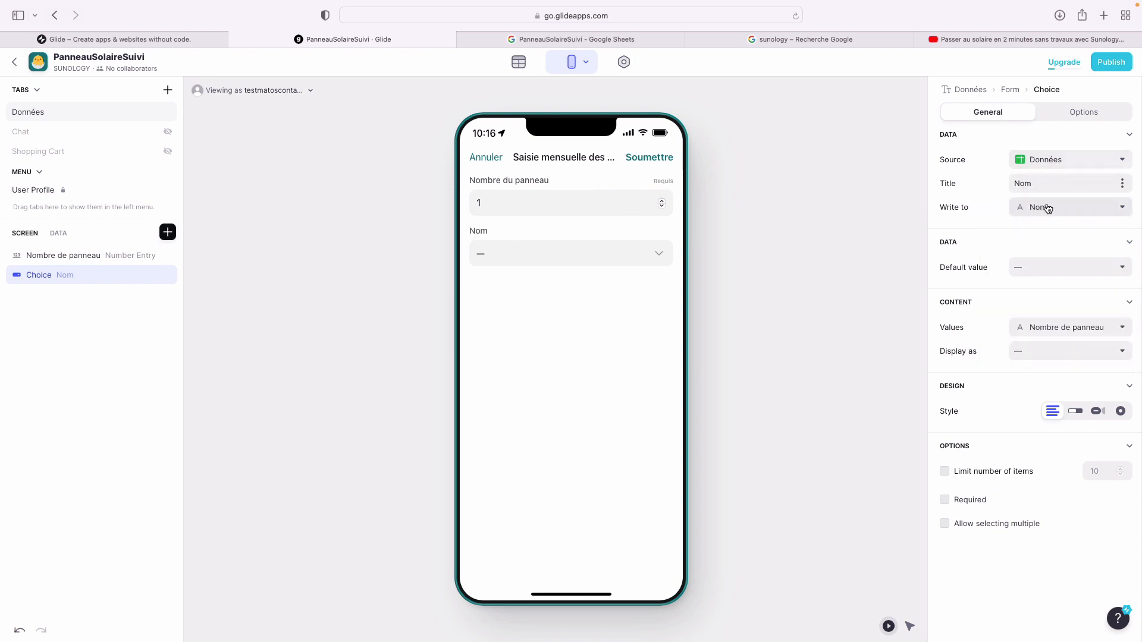
left_click(1093, 206)
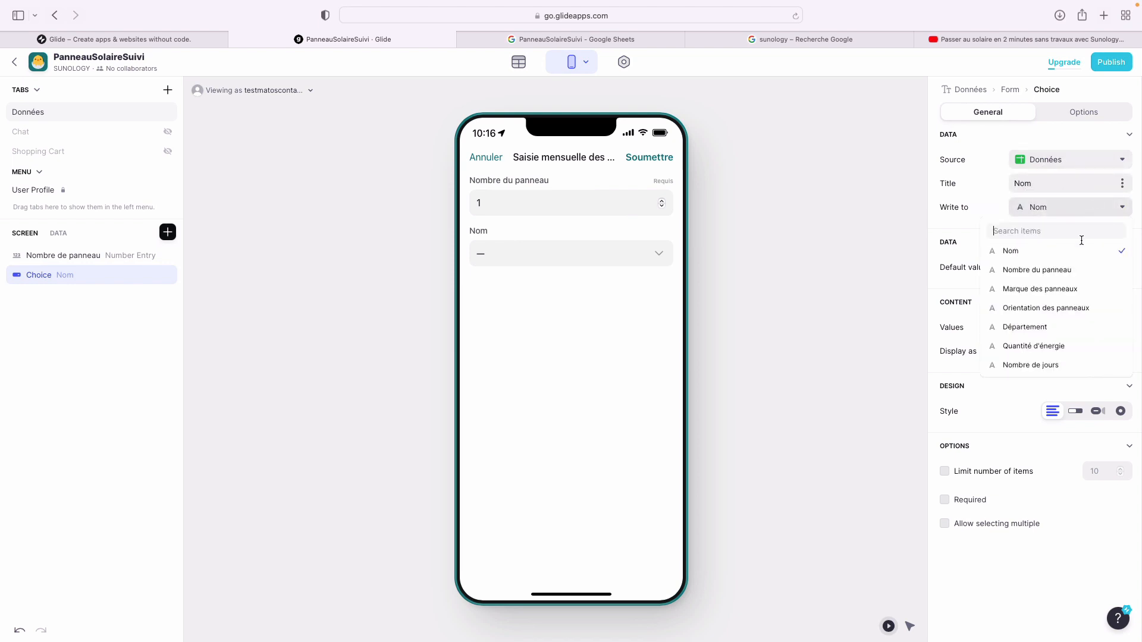
left_click(1072, 297)
left_click(1073, 326)
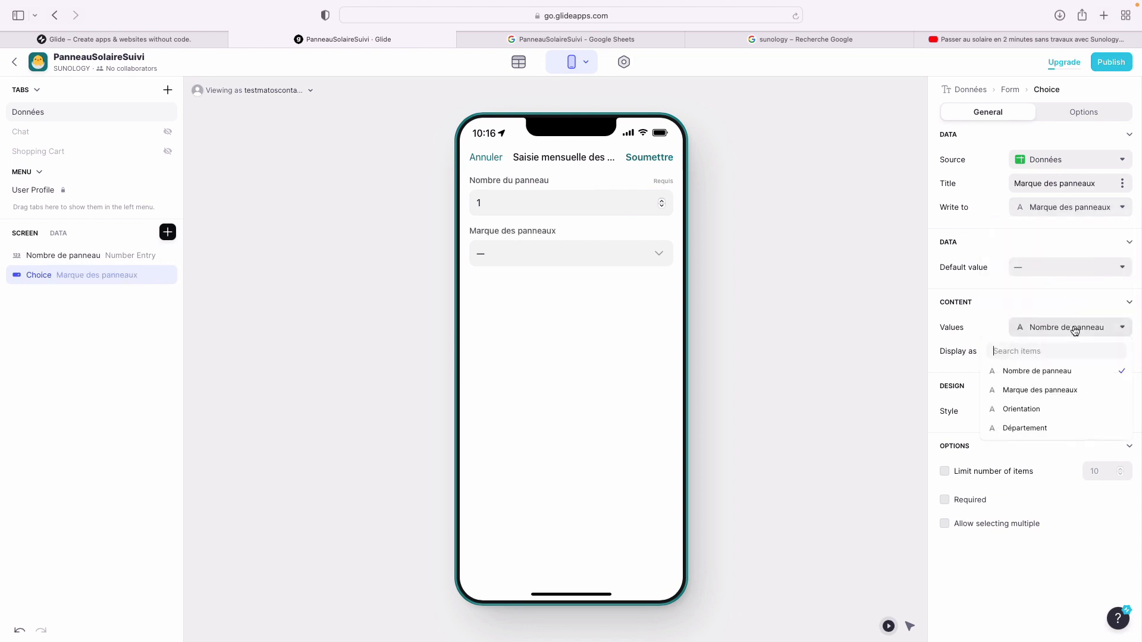
left_click(1062, 391)
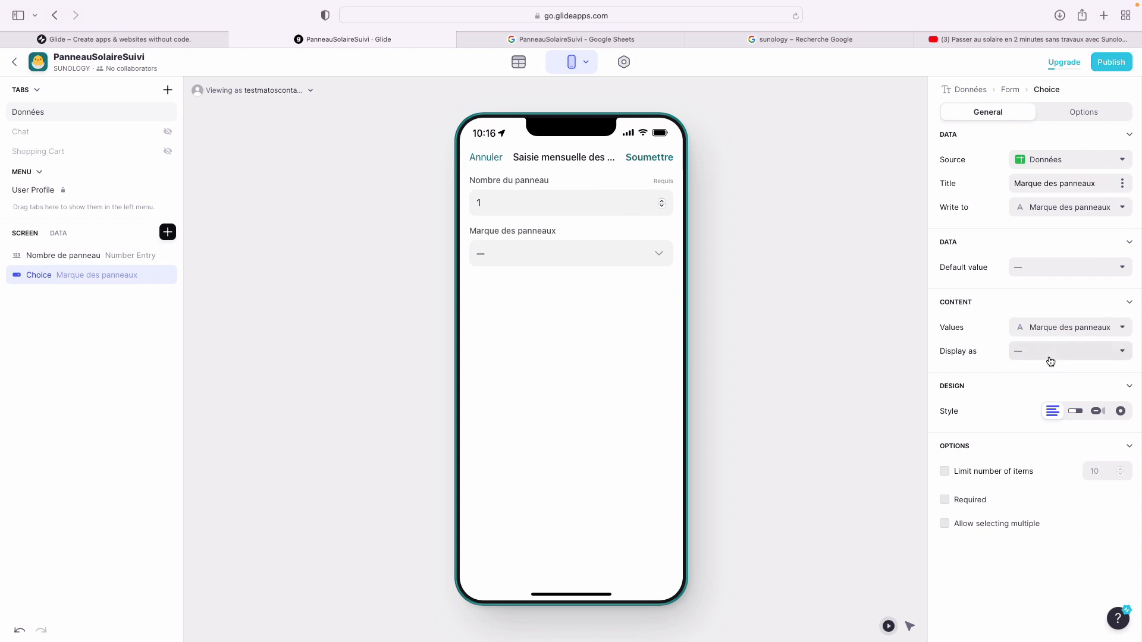
- Show the brand options as segmented chips with Sunology Play as the default
left_click(1050, 359)
left_click(972, 326)
left_click(654, 255)
left_click(655, 185)
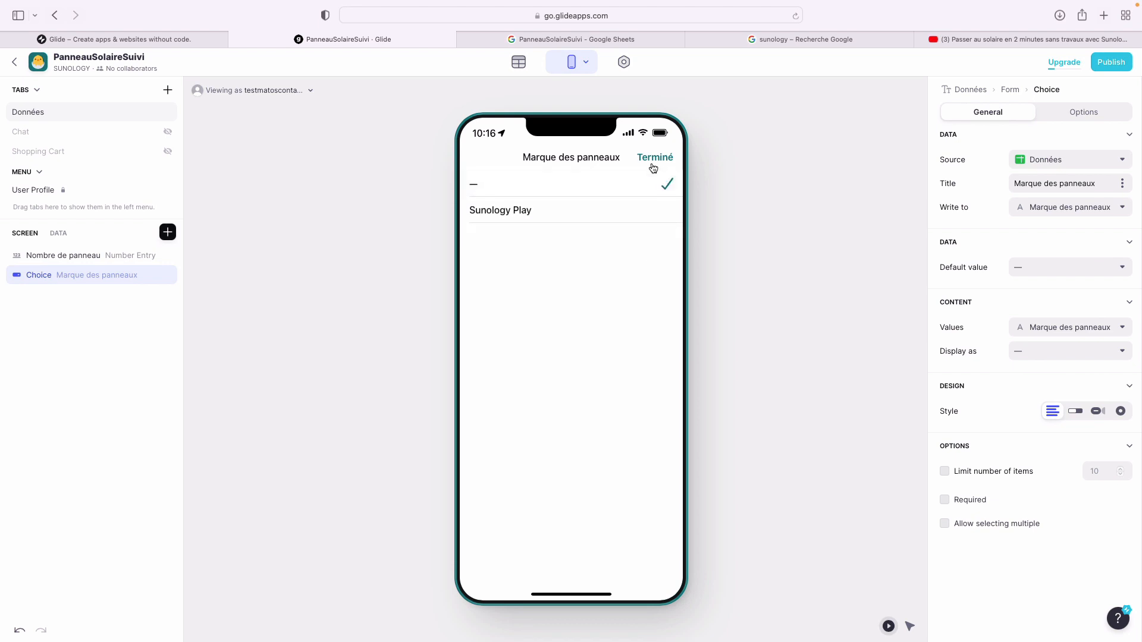
left_click(654, 158)
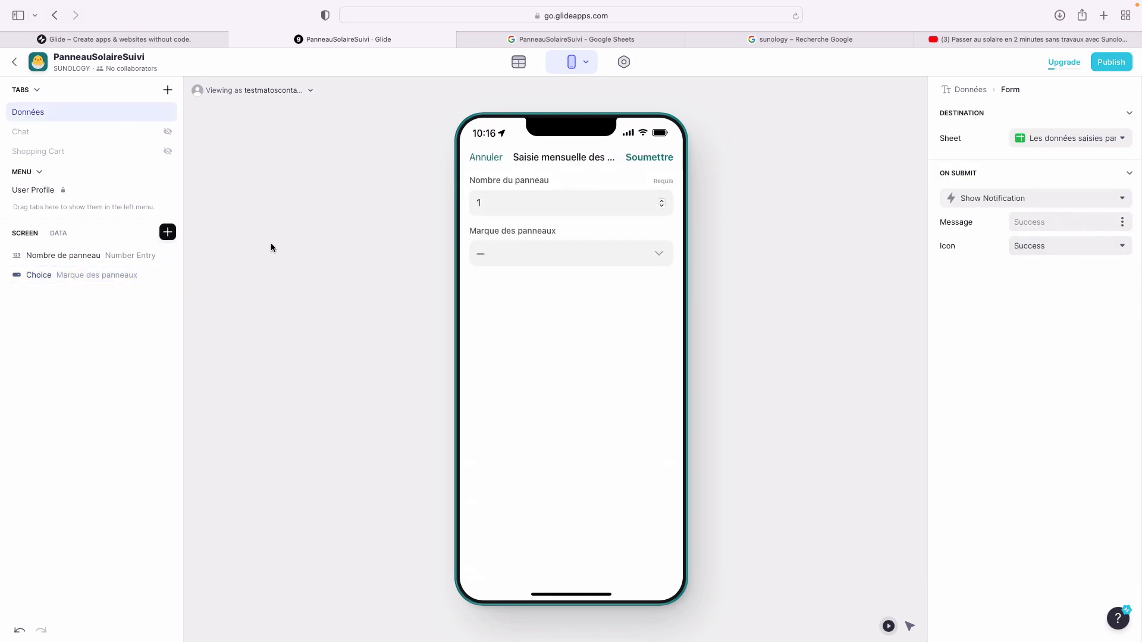
left_click(116, 286)
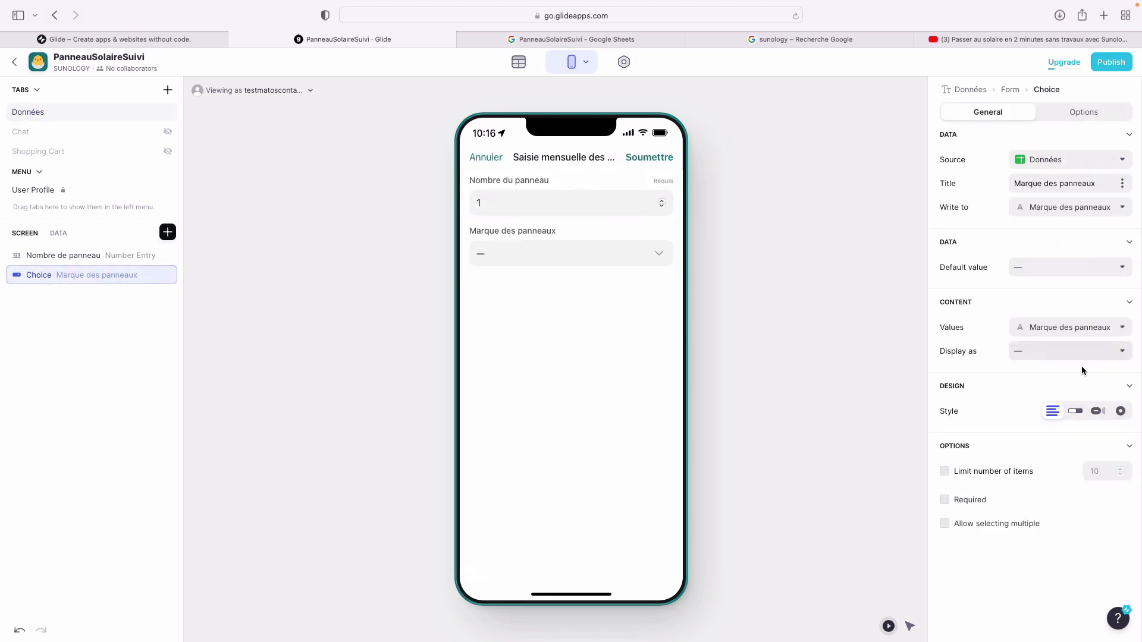
left_click(1075, 412)
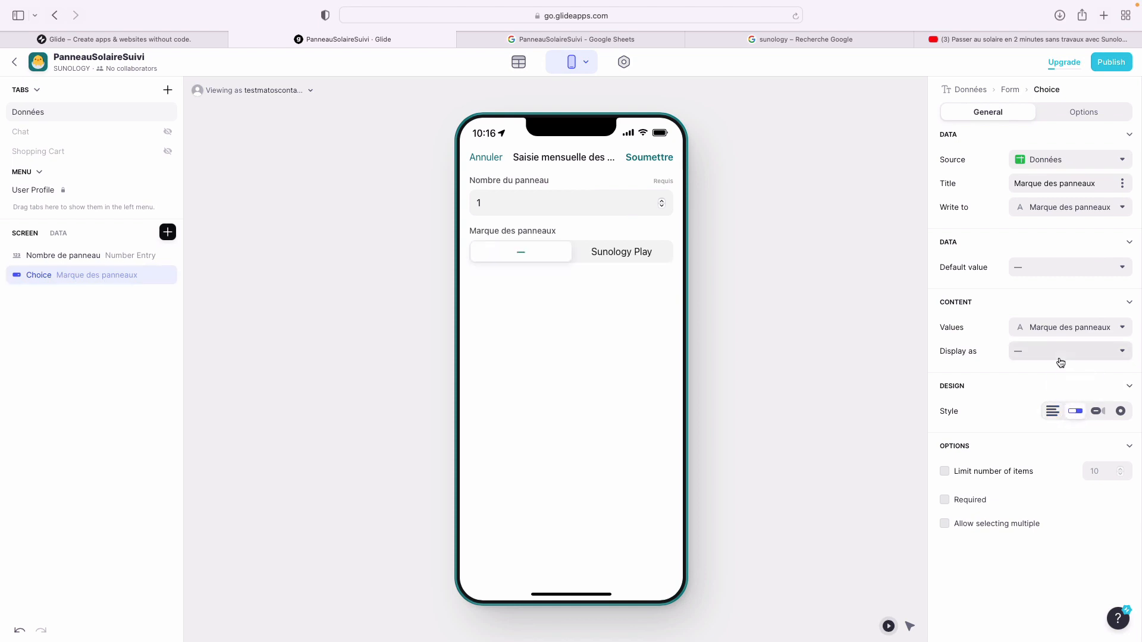
left_click(1065, 268)
left_click(1054, 311)
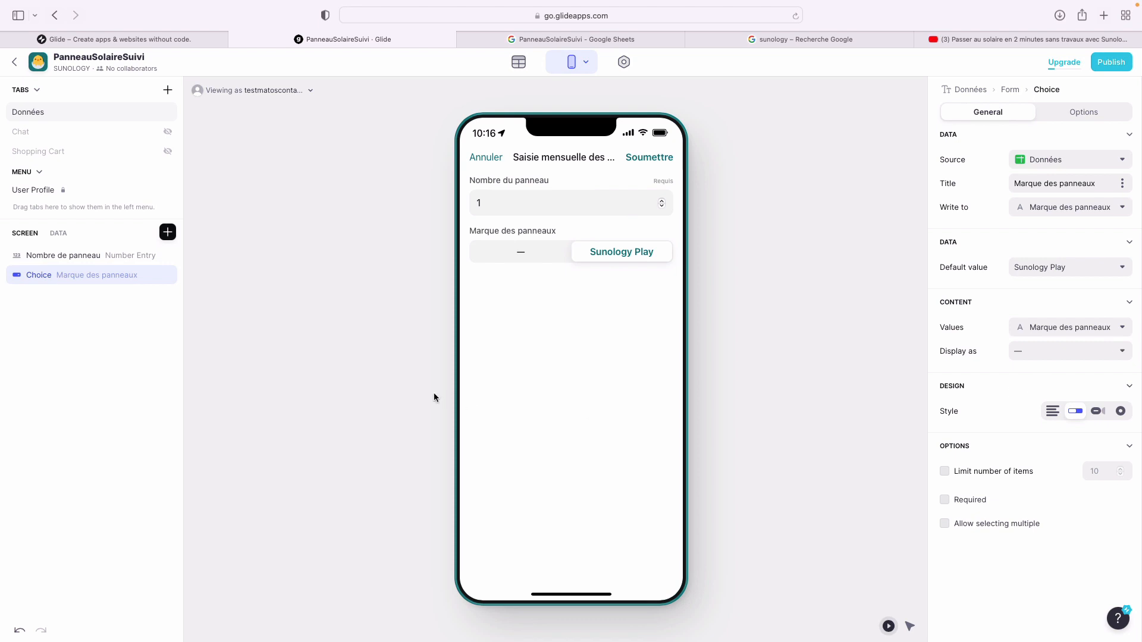
left_click(168, 232)
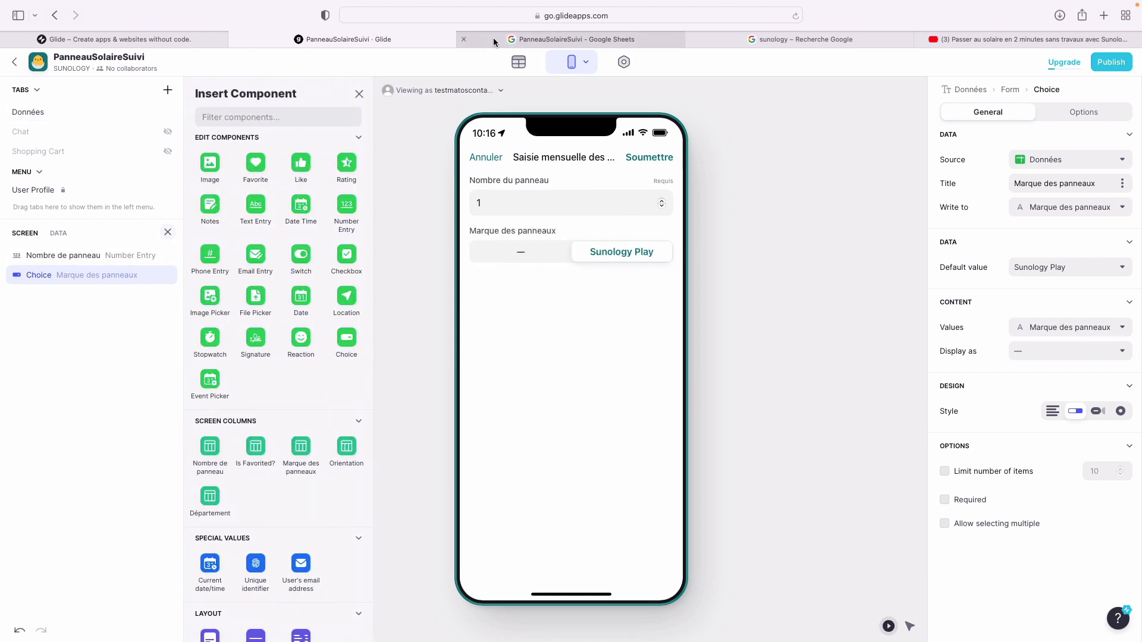
- Add another Choice component to the form
left_click(494, 38)
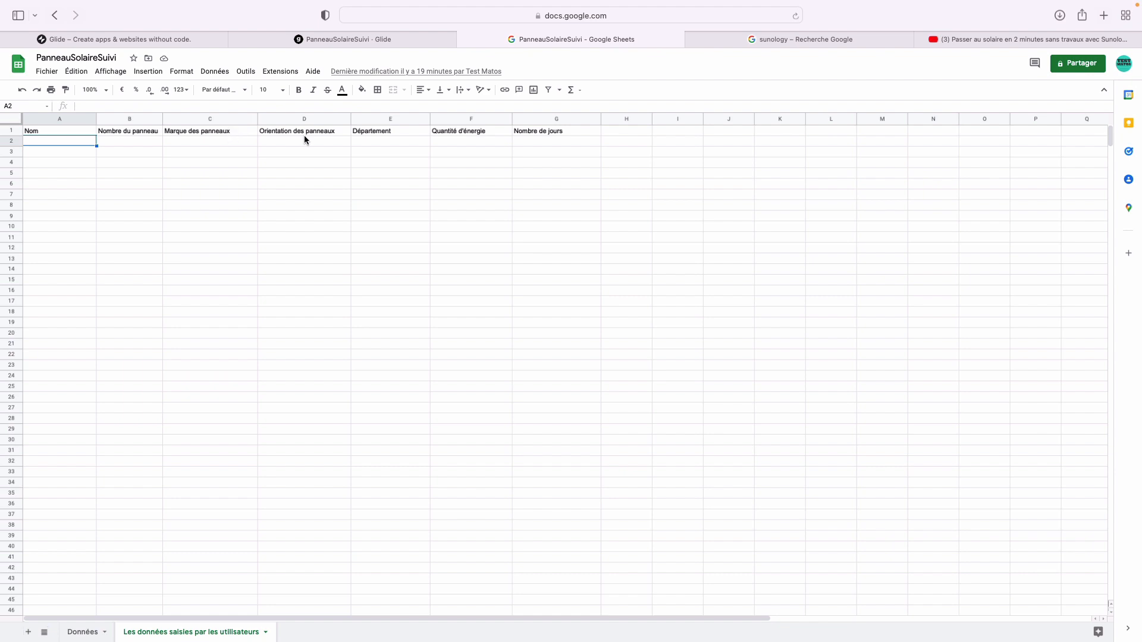
left_click(350, 38)
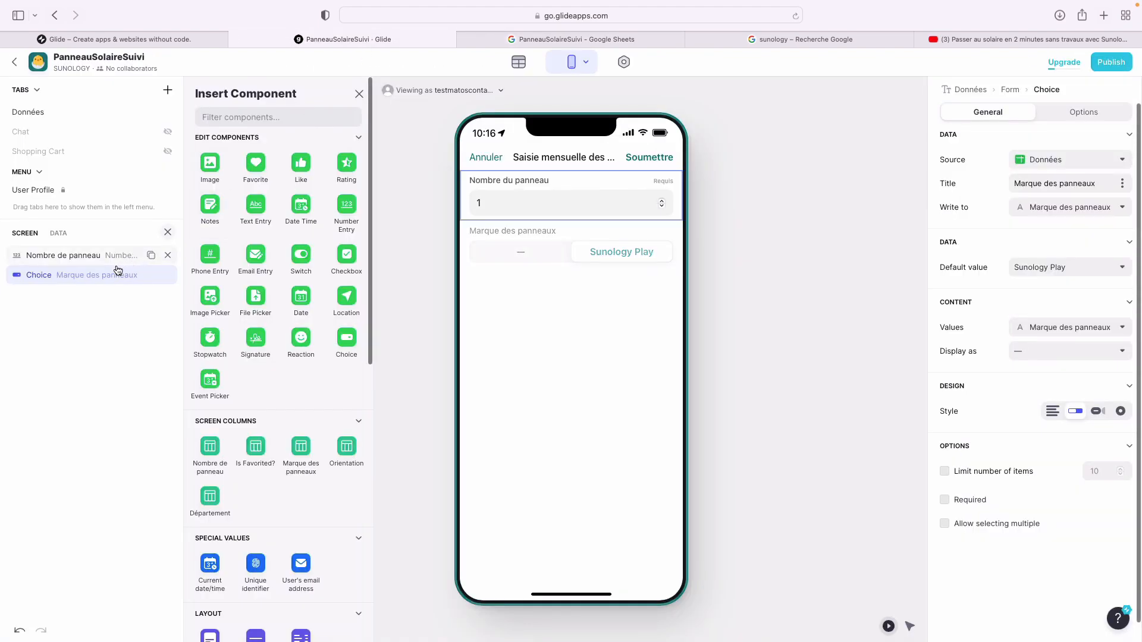
left_click(277, 122)
type("choice")
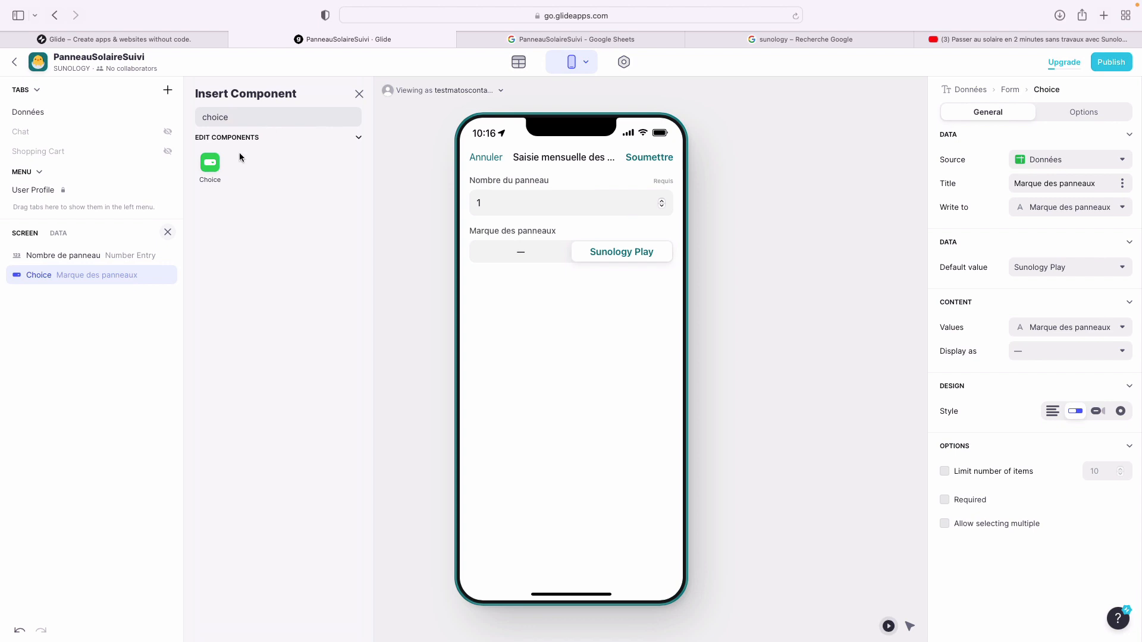
left_click(207, 169)
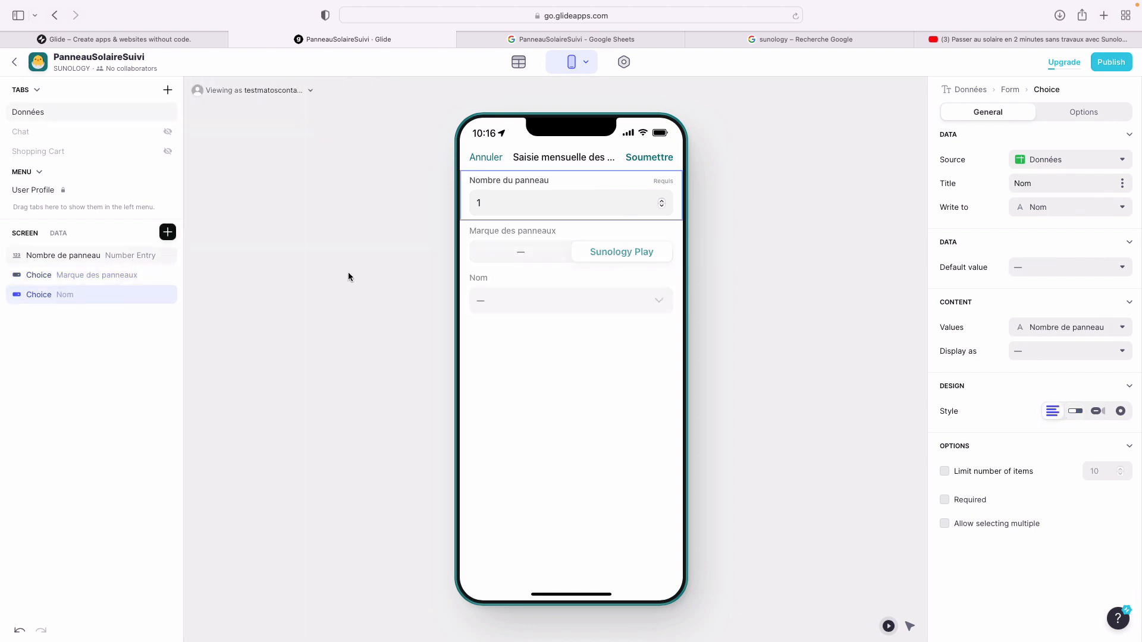
- Rename the new choice layer Orientation and the brand choice layer MArque
double_click(43, 296)
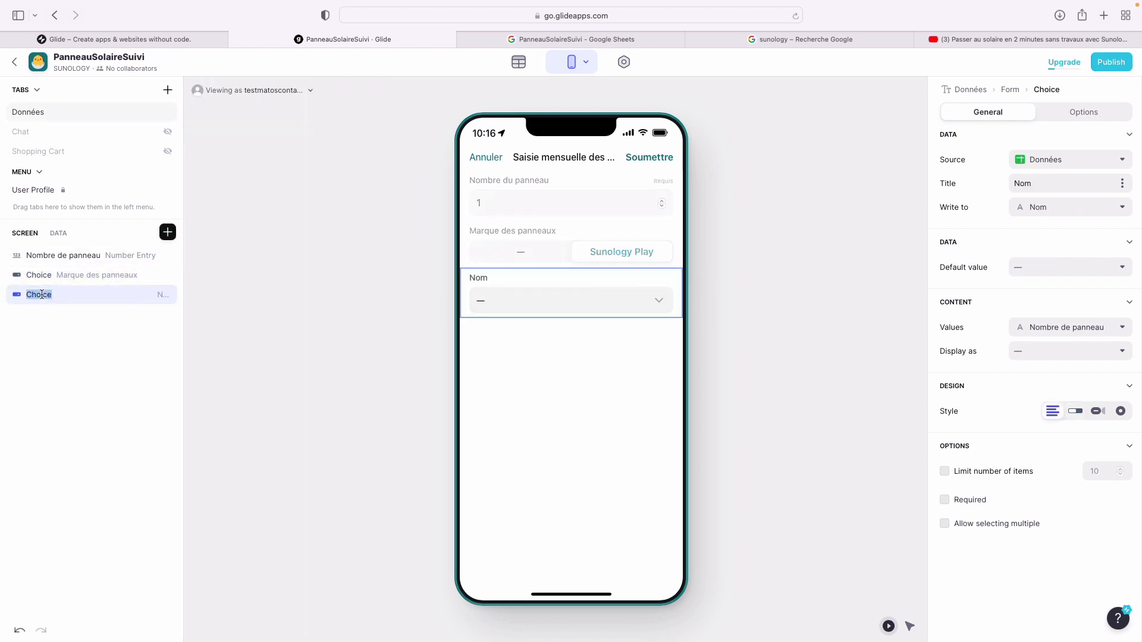
type("Orientation")
left_click(28, 275)
double_click(28, 274)
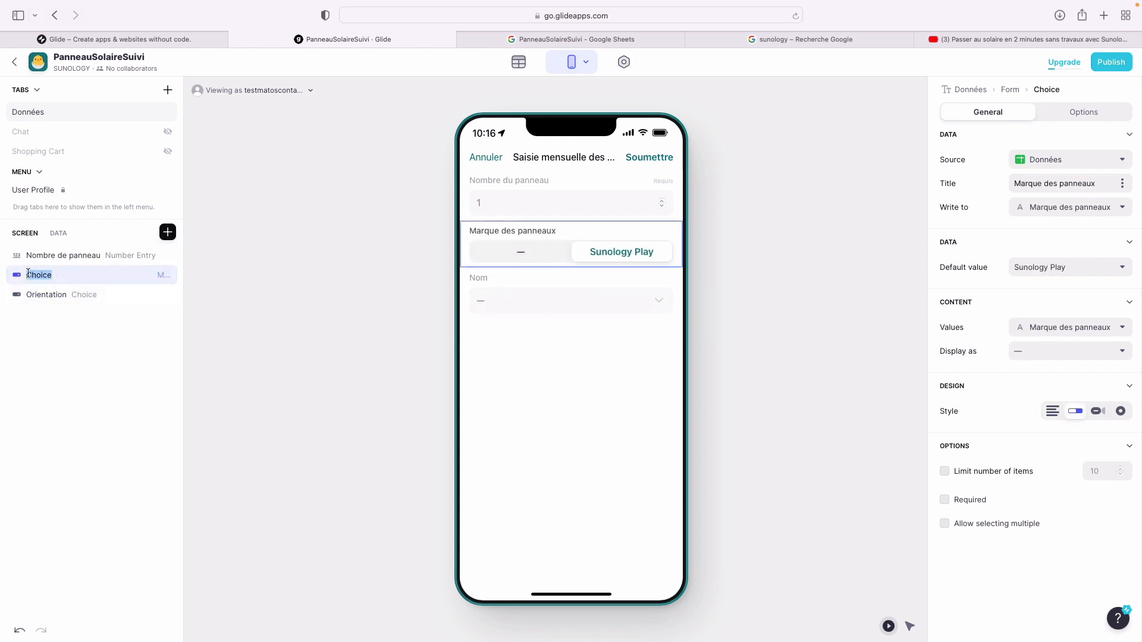
type("MArque")
key("Return")
- Title the Orientation choice 'Orientation des panneaux'
left_click(105, 296)
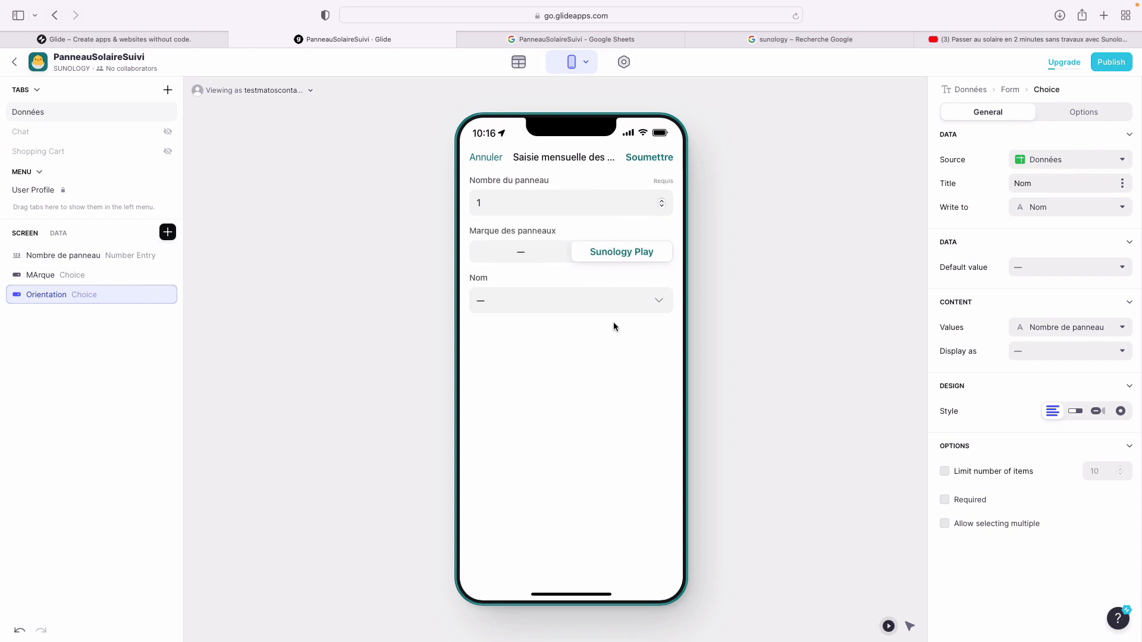
left_click(1077, 161)
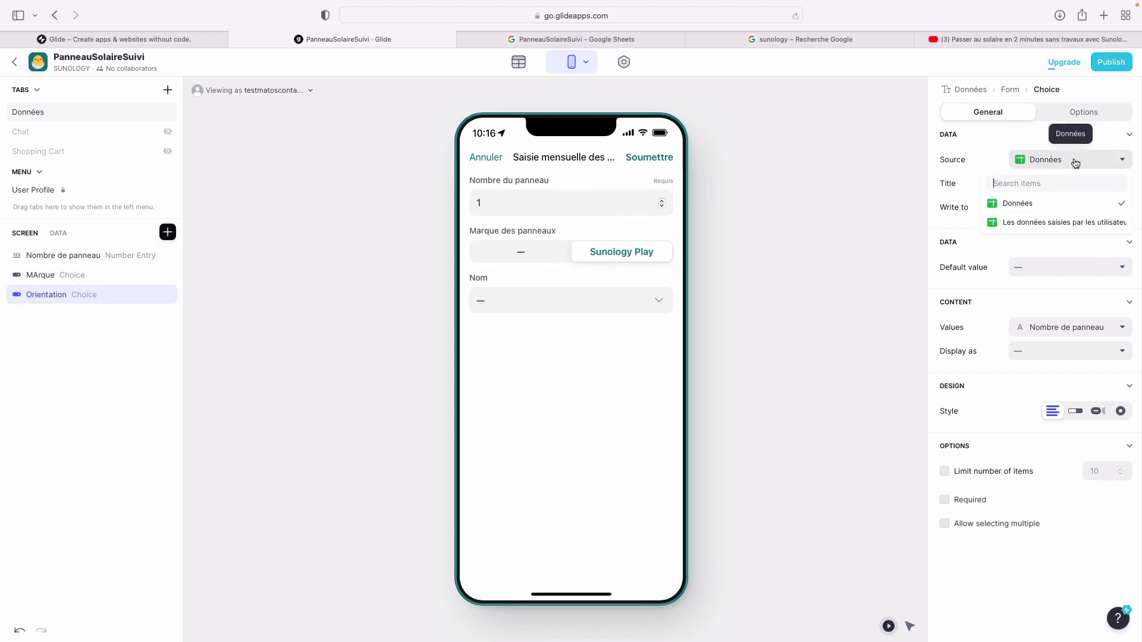
left_click(987, 152)
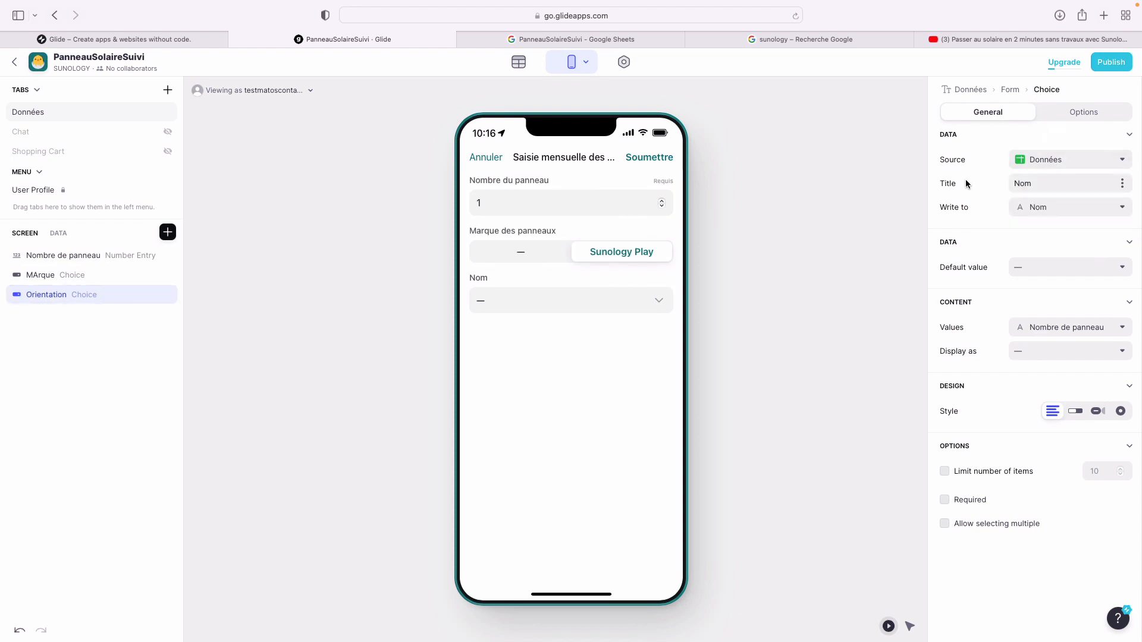
double_click(1038, 183)
type("Orientation des panneaux")
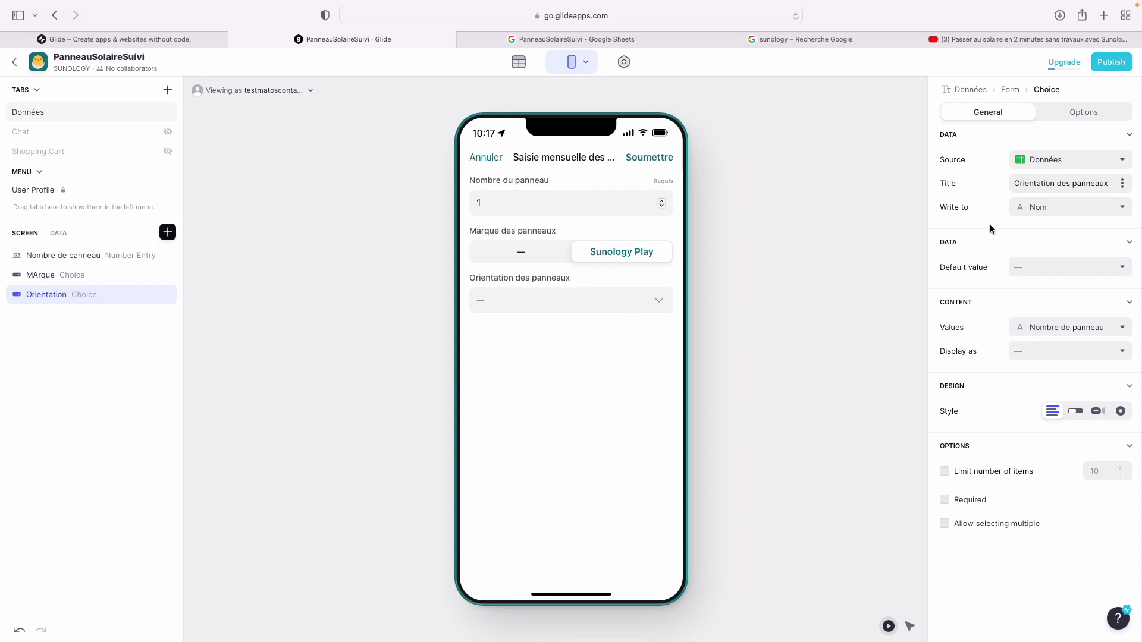
- Make the orientation choice write to Orientation des panneaux with values from Orientation and no default
left_click(613, 39)
left_click(444, 45)
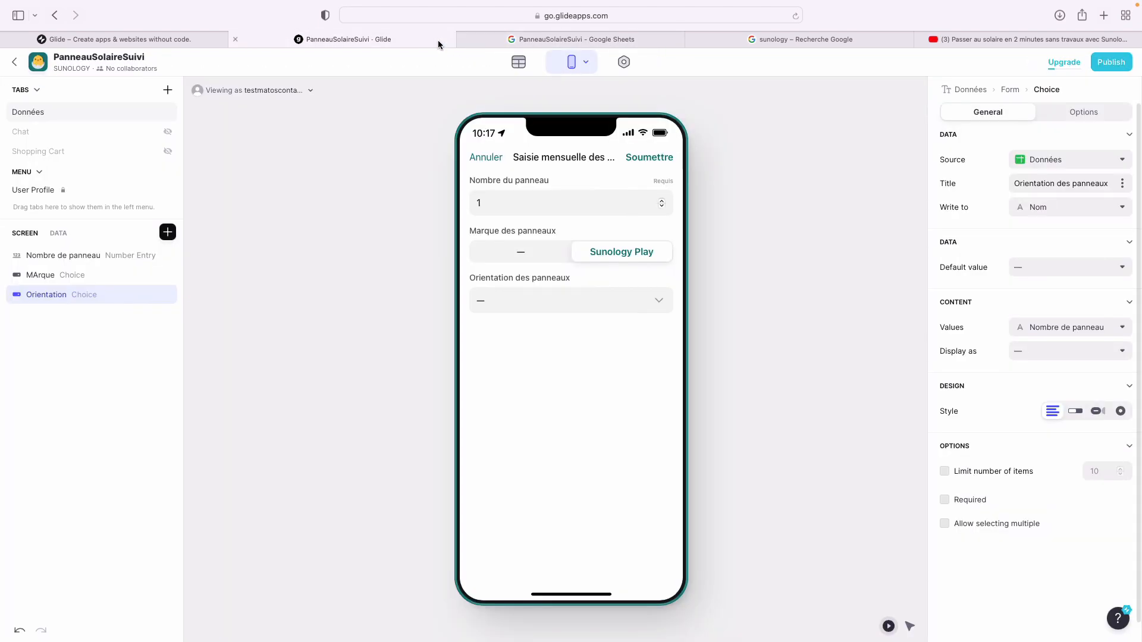
left_click(1100, 209)
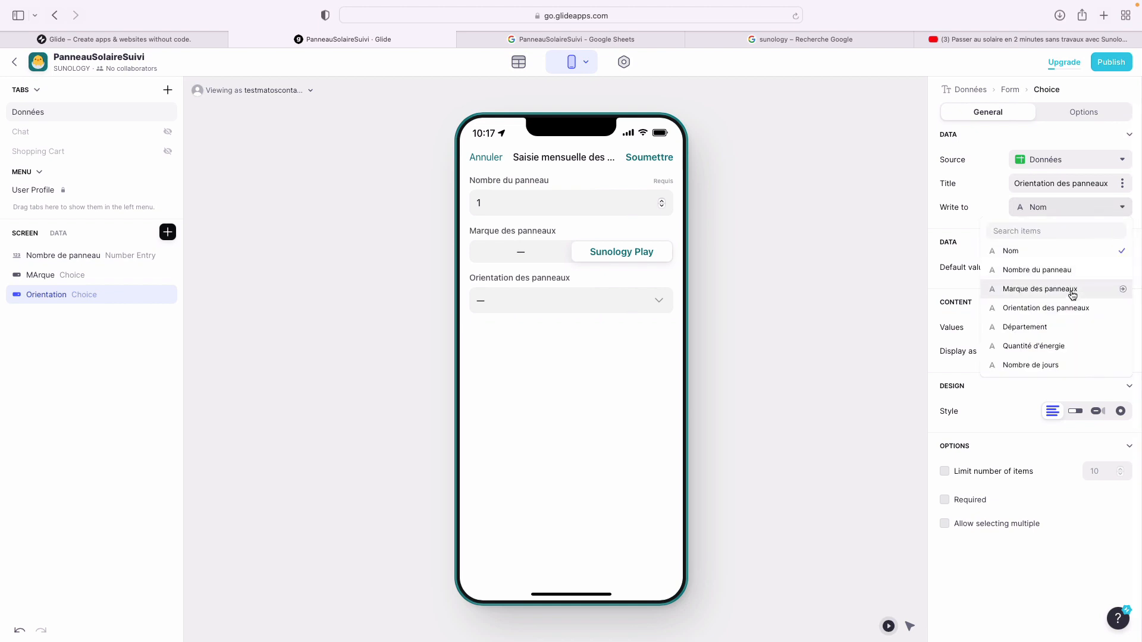
left_click(1064, 307)
left_click(1037, 265)
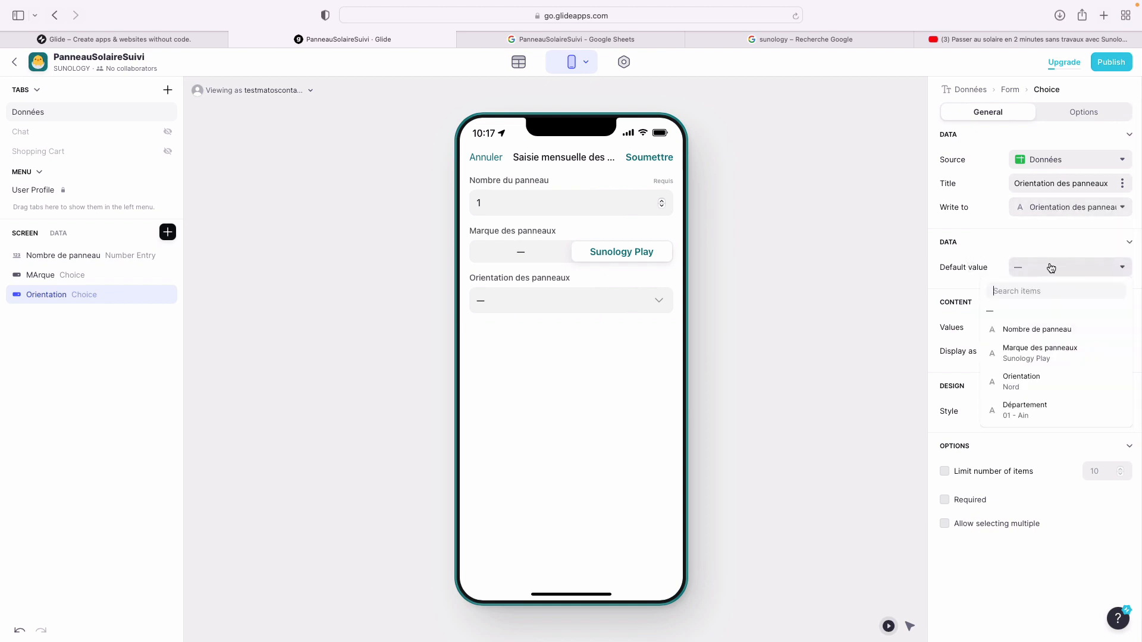
left_click(1038, 310)
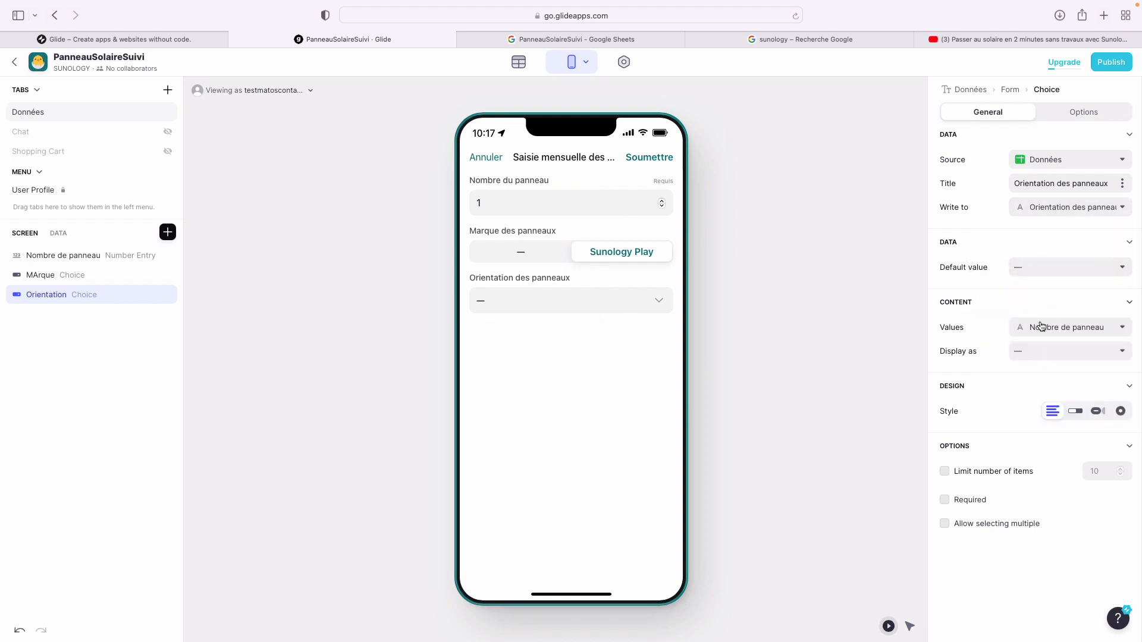
left_click(1055, 327)
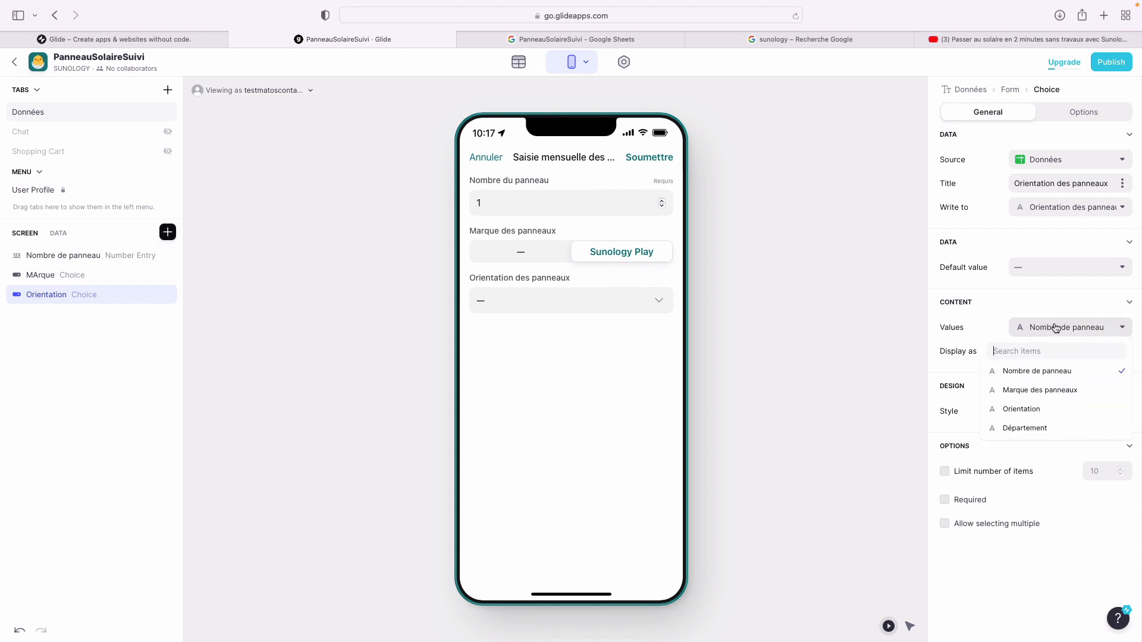
left_click(1050, 410)
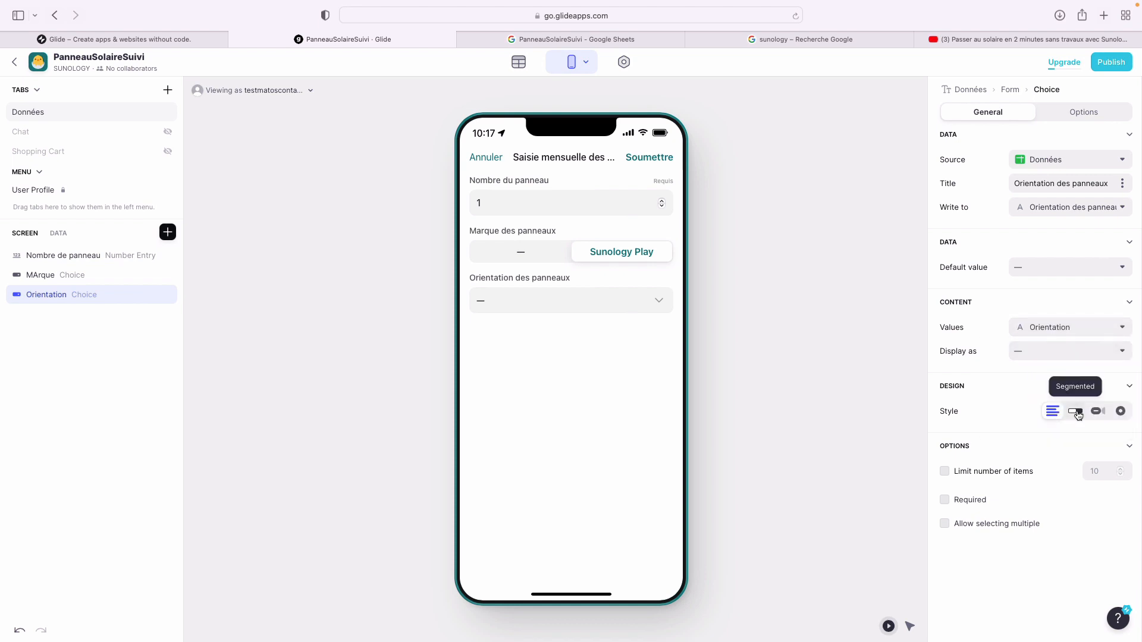
- Show orientations as chips and make both the orientation and brand fields required
left_click(660, 300)
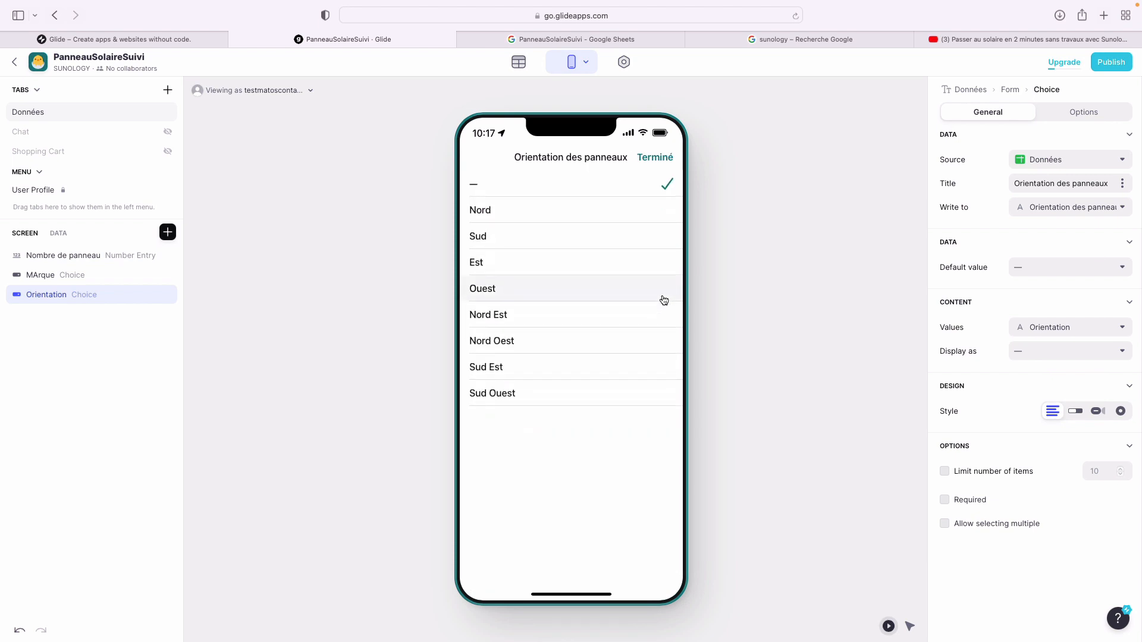
left_click(661, 157)
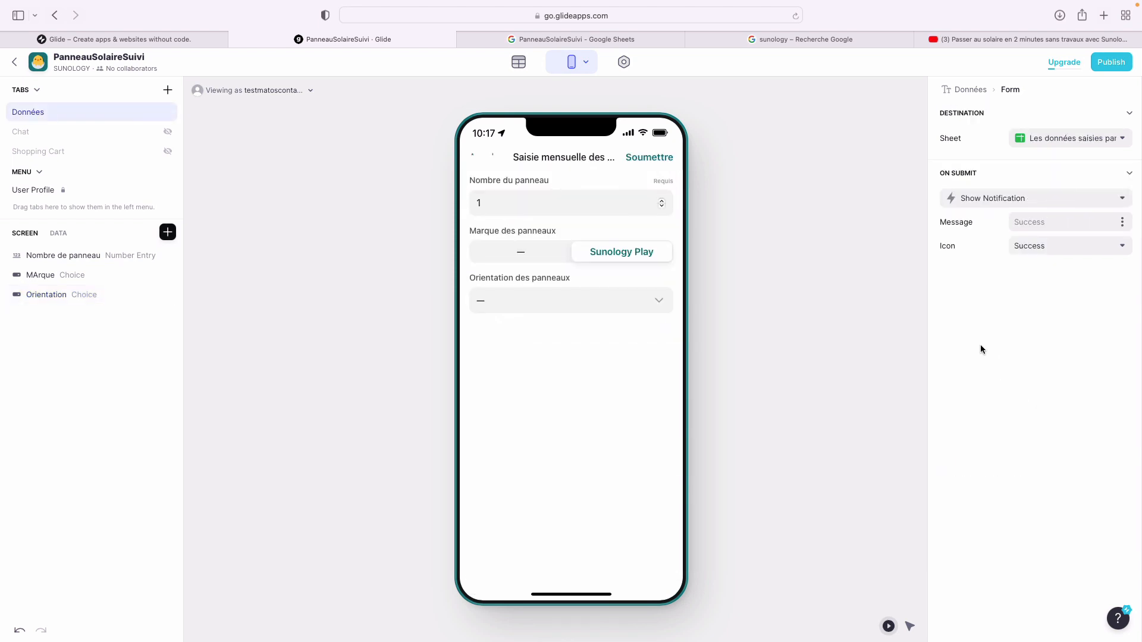
left_click(59, 296)
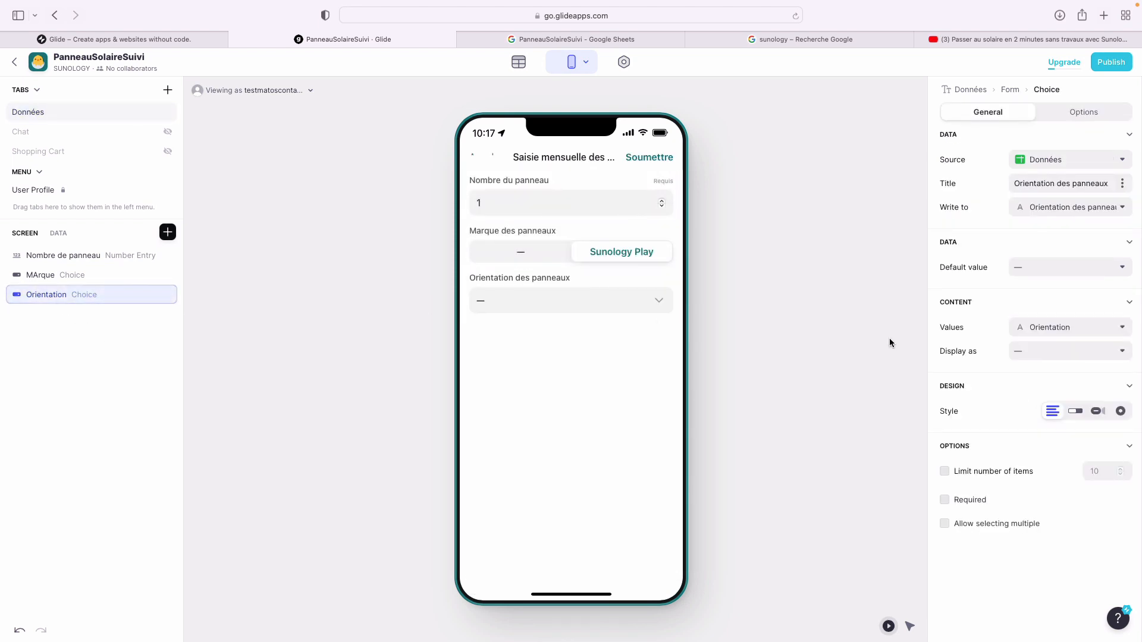
left_click(1078, 410)
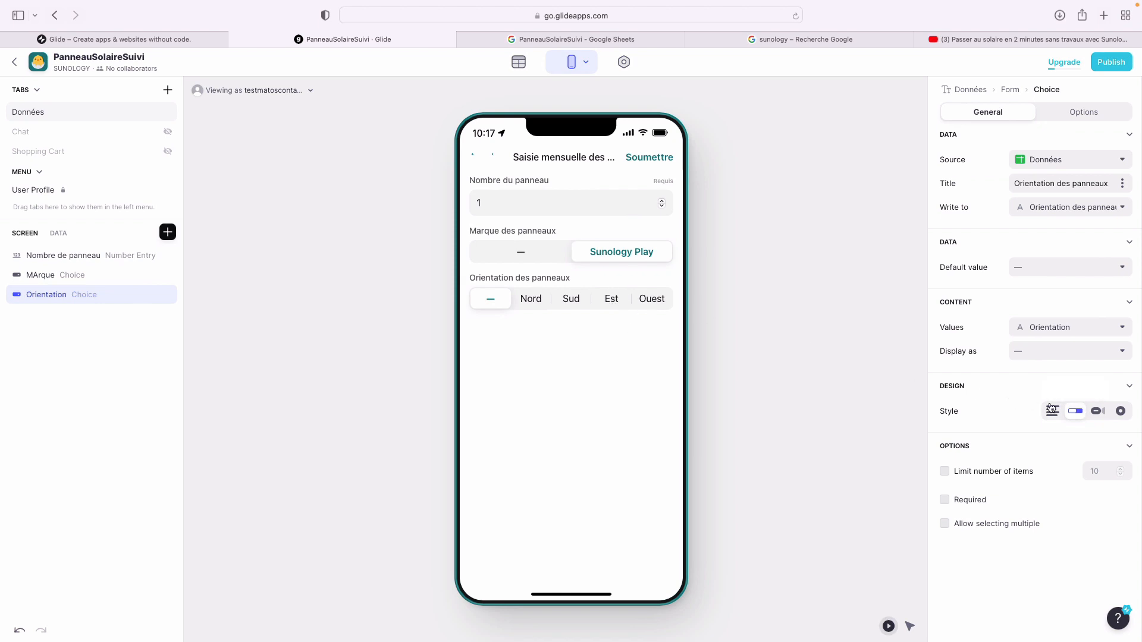
left_click(1098, 414)
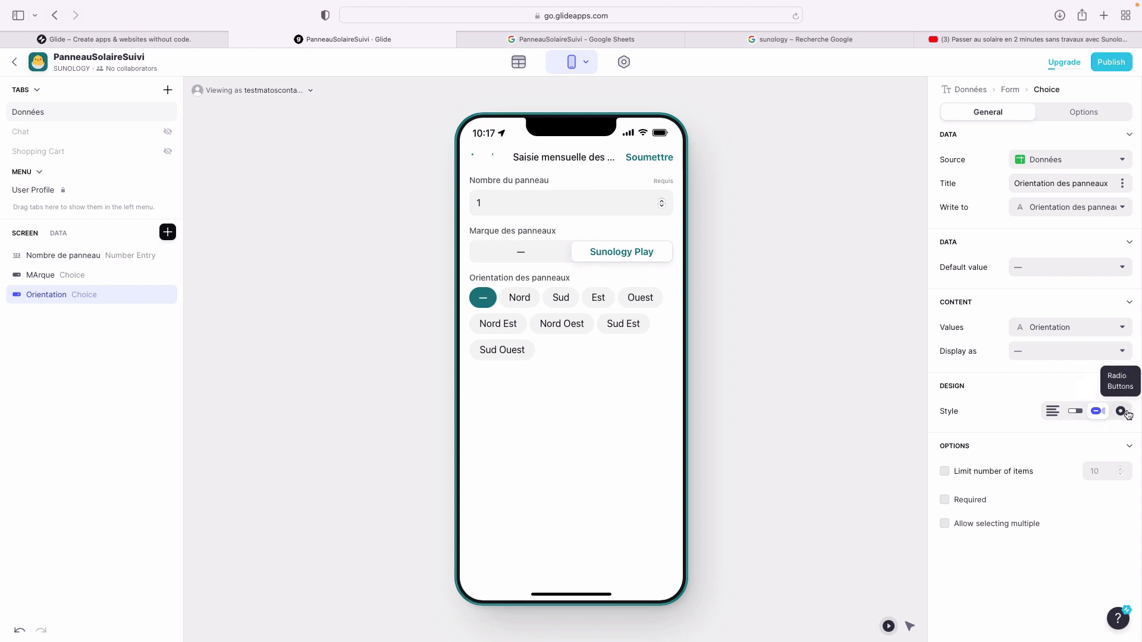
left_click(1124, 414)
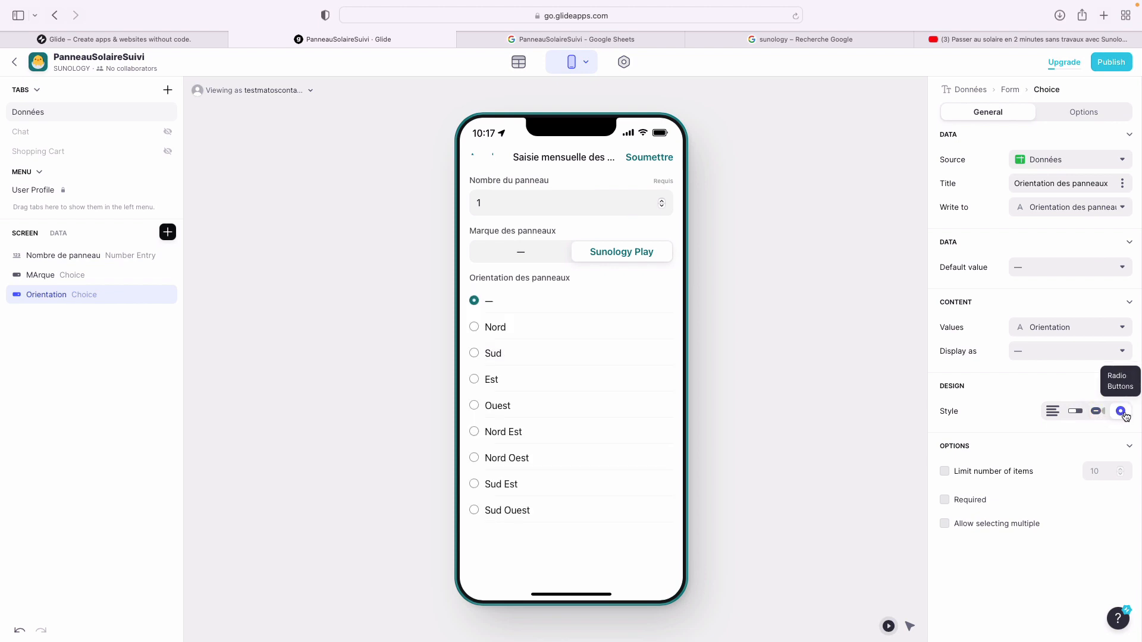
left_click(1099, 411)
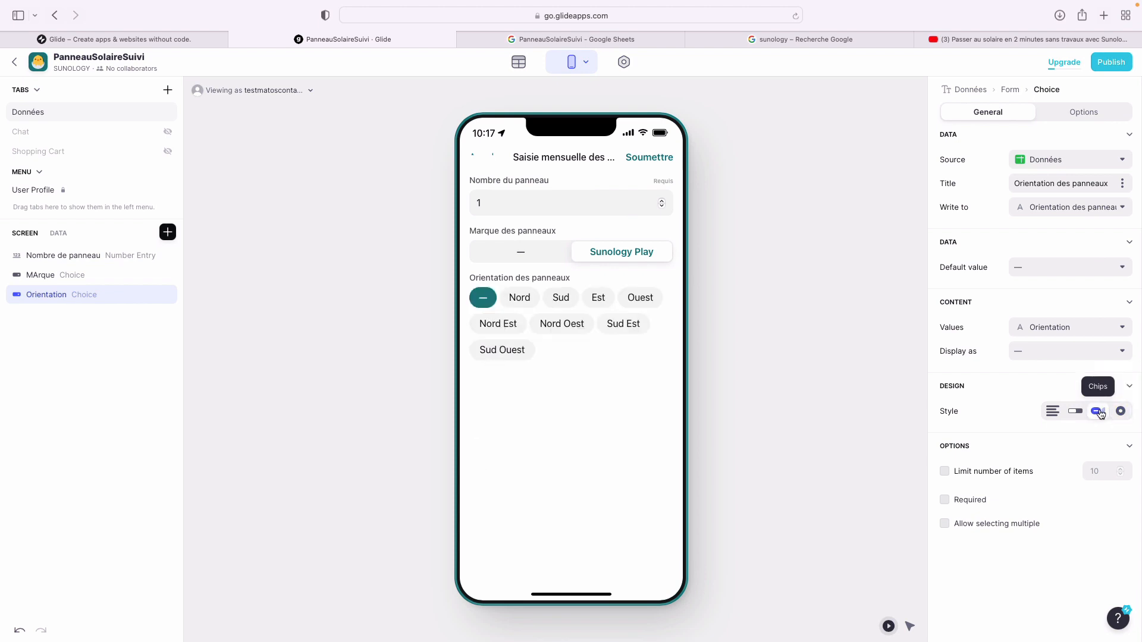
left_click(976, 501)
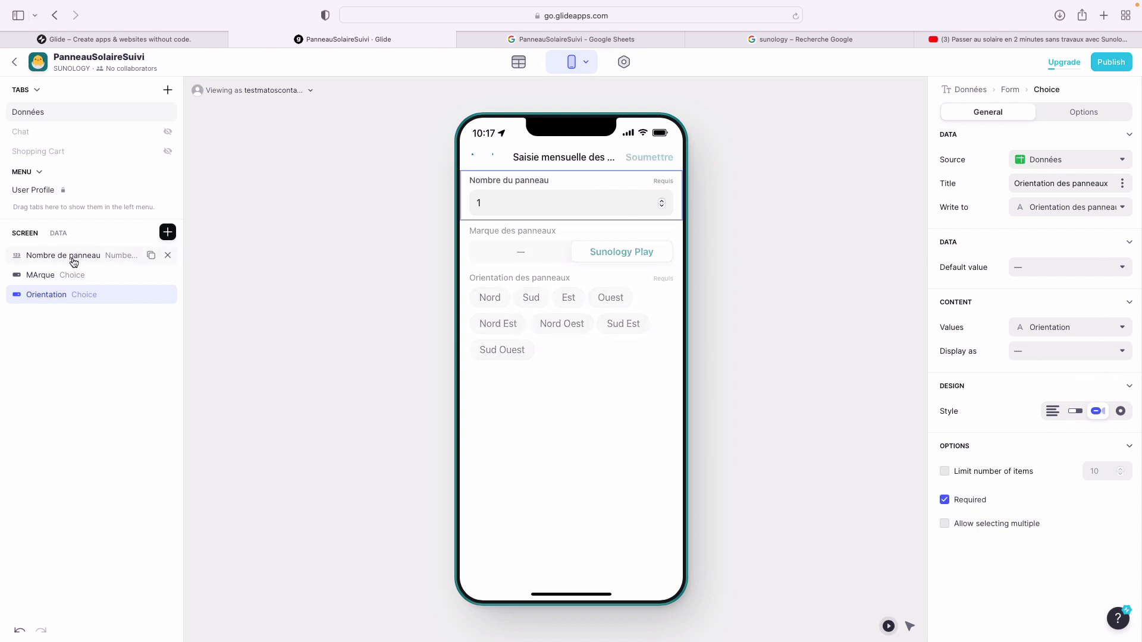
left_click(74, 277)
left_click(968, 502)
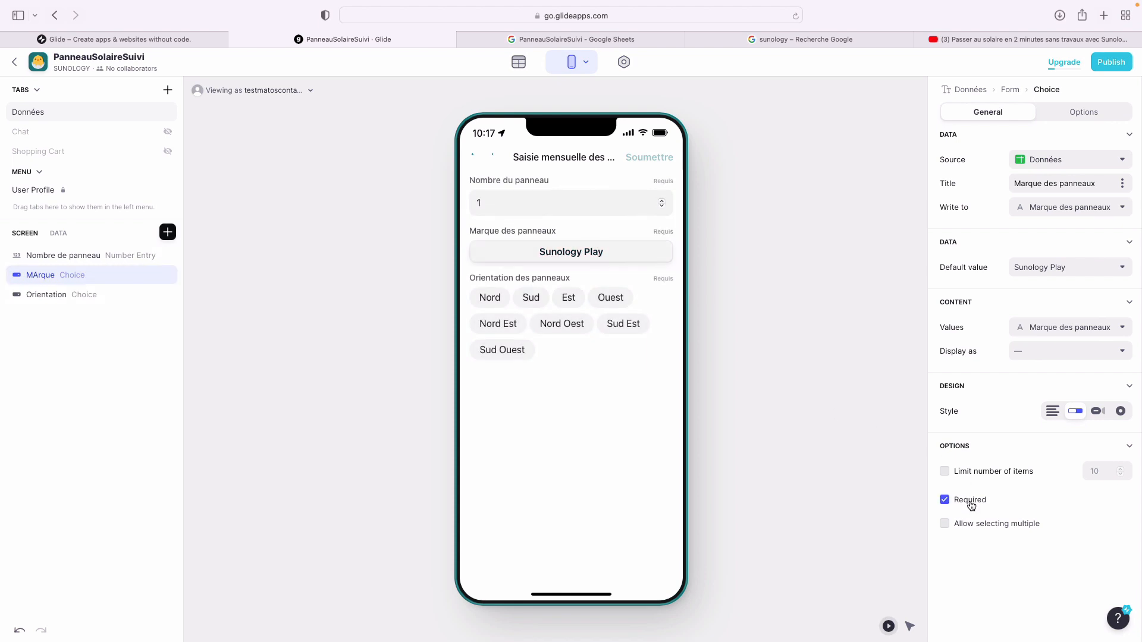
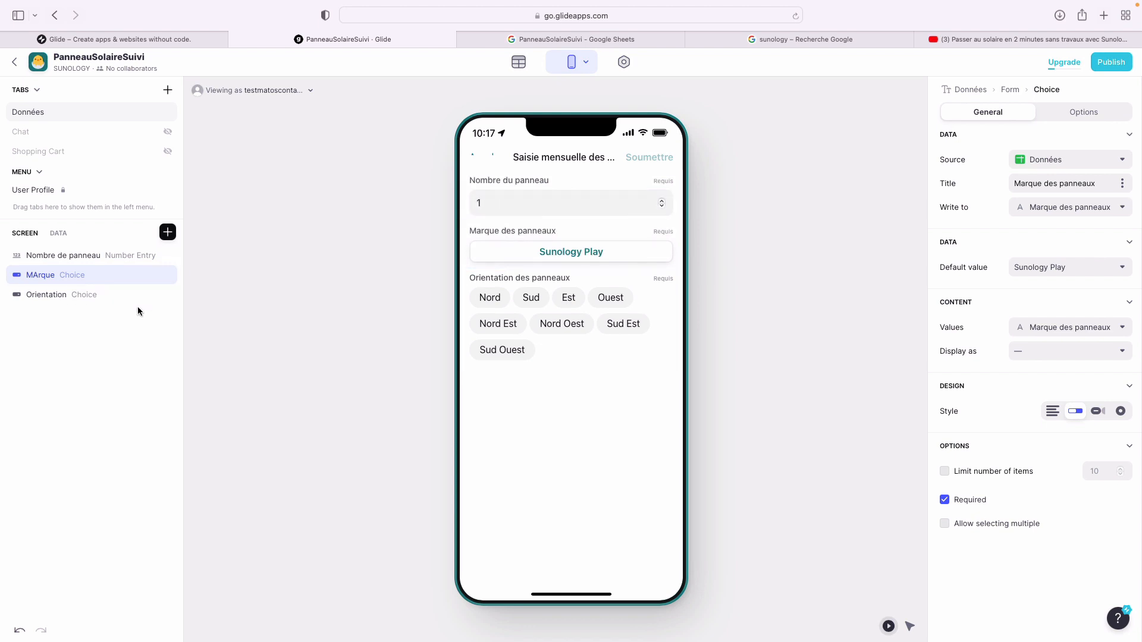
- Review the Orientation field's settings, then check the columns of the user-entries sheet in Google Sheets
left_click(64, 297)
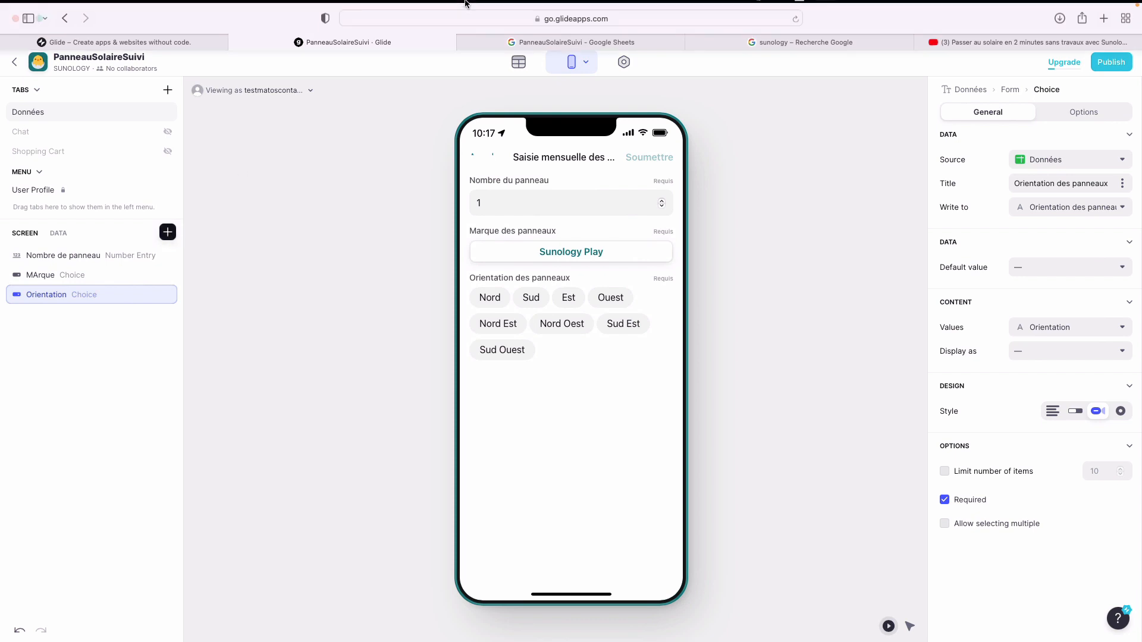
left_click(510, 40)
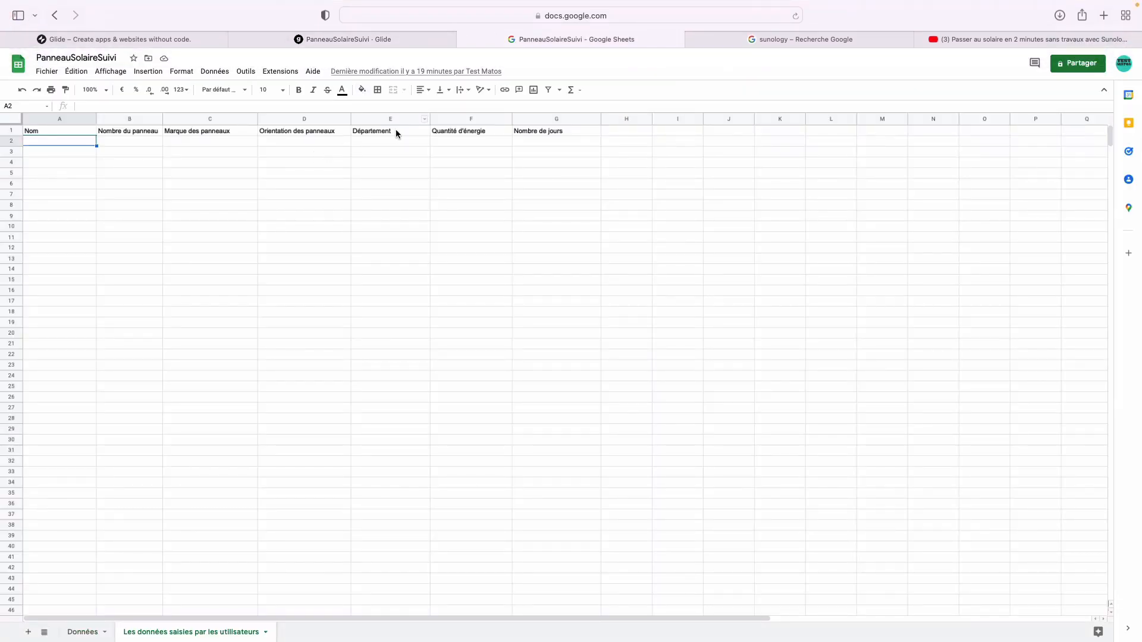
- Add a Choice component to the form and rename it Département
left_click(410, 41)
left_click(168, 232)
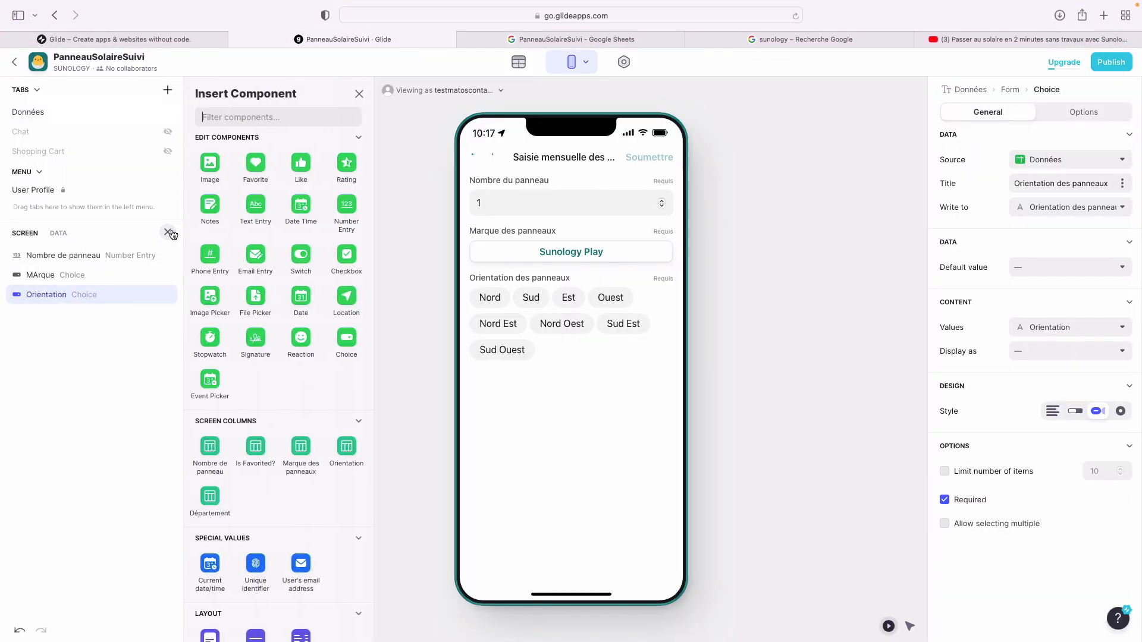
type("choice")
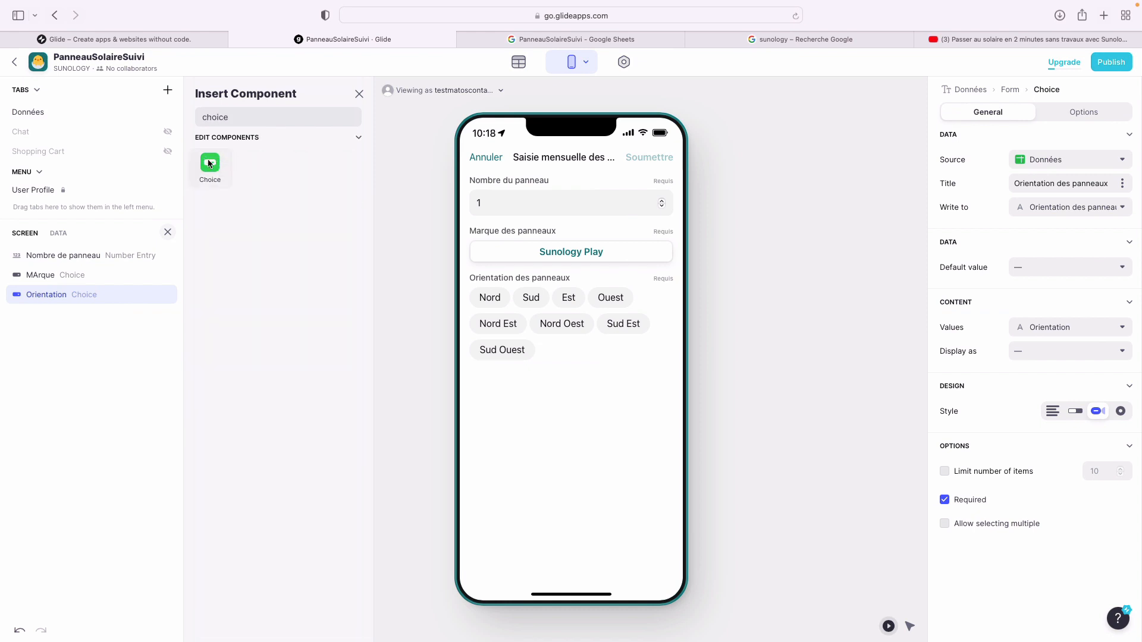
left_click(209, 163)
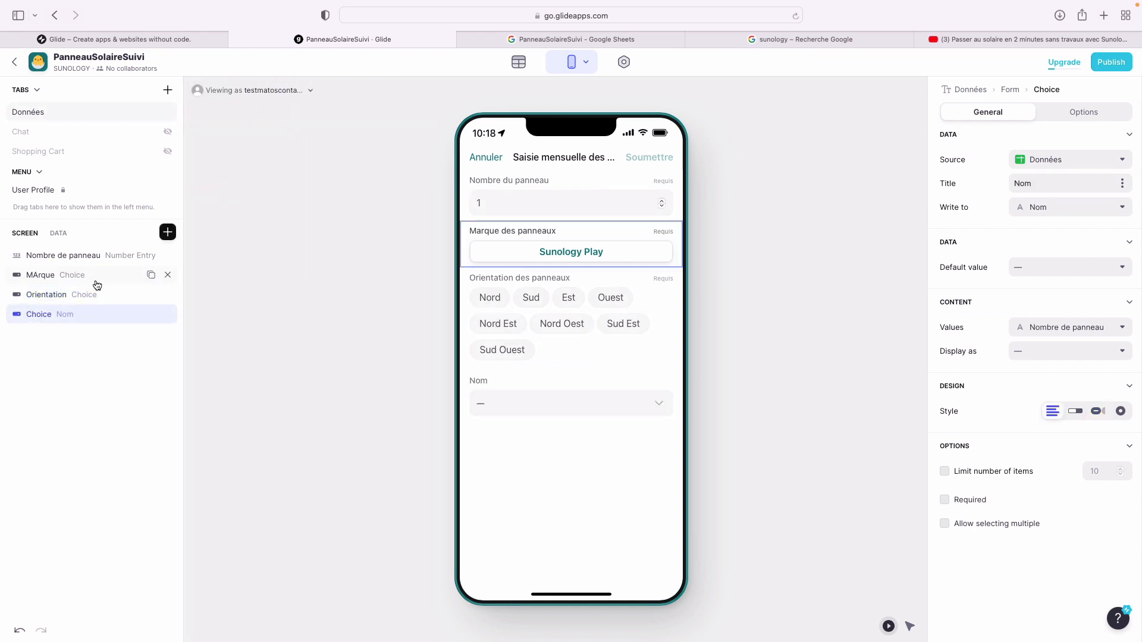
double_click(39, 315)
type("Dp")
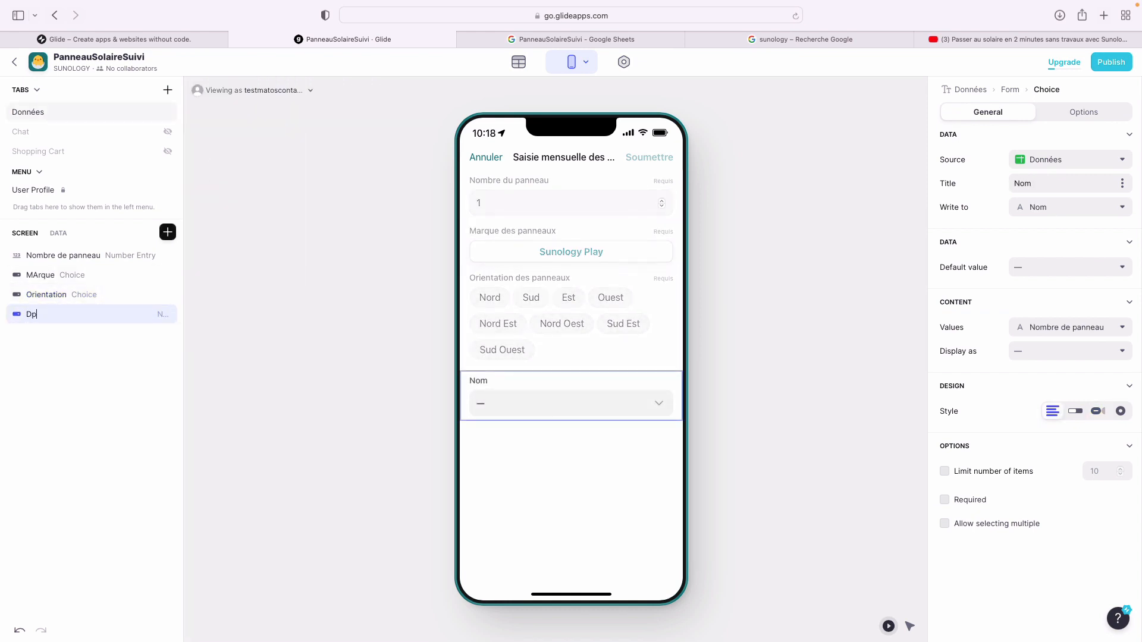
key("BackSpace")
type("épartement")
key("Return")
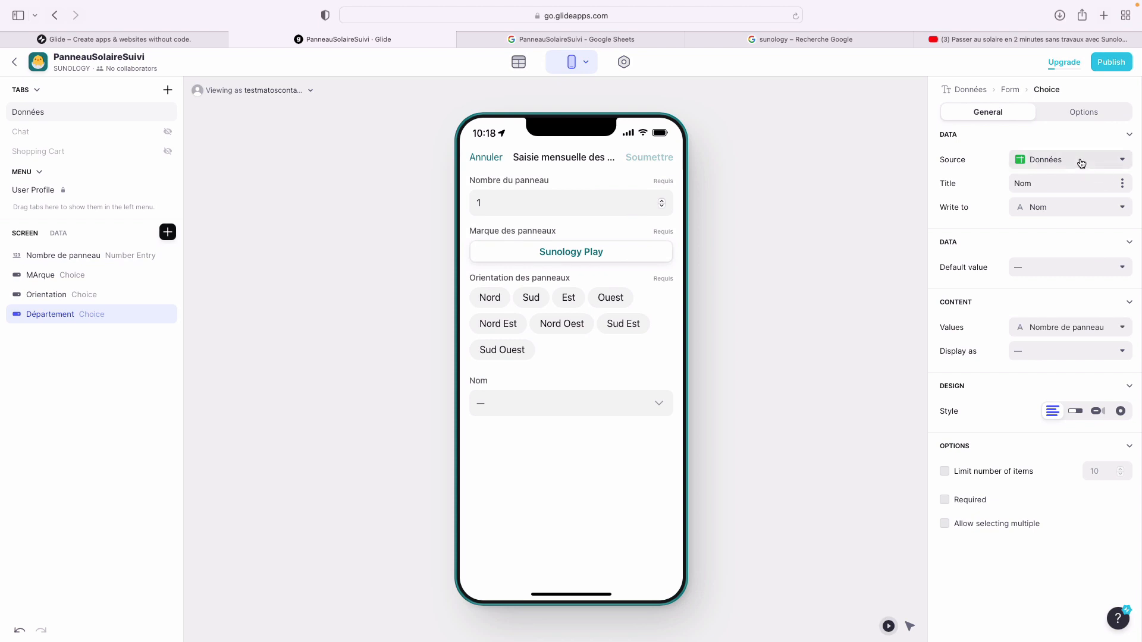
- Title the choice 'Votre département', write it to Département with values from Département, and preview the list
left_click_drag(1046, 182, 935, 185)
type("Votre département")
left_click(1037, 208)
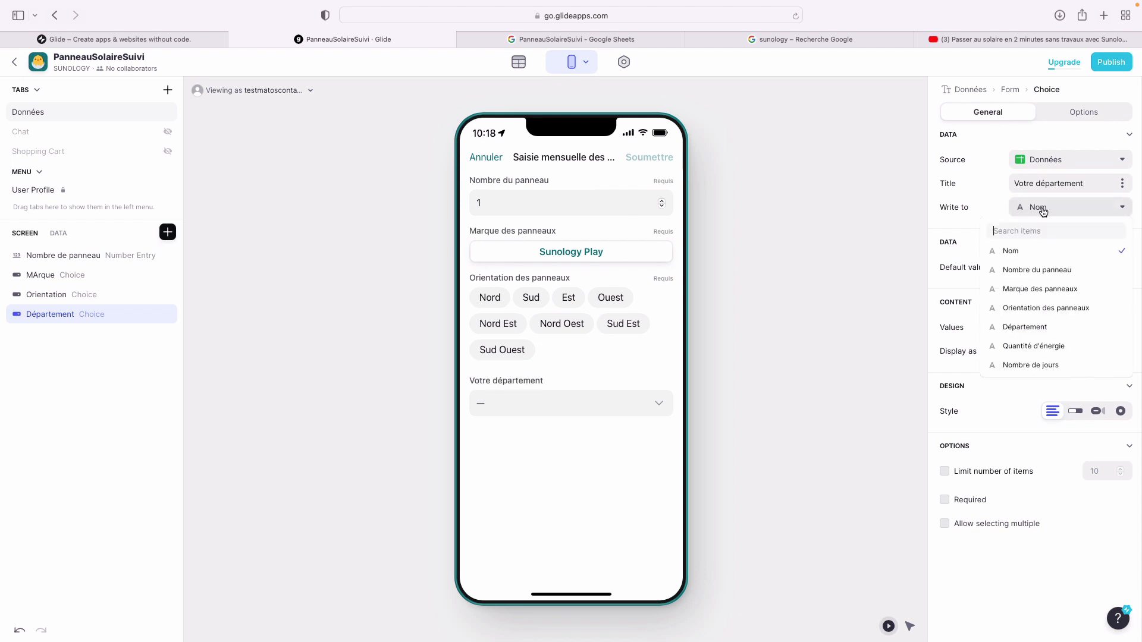
left_click(1043, 327)
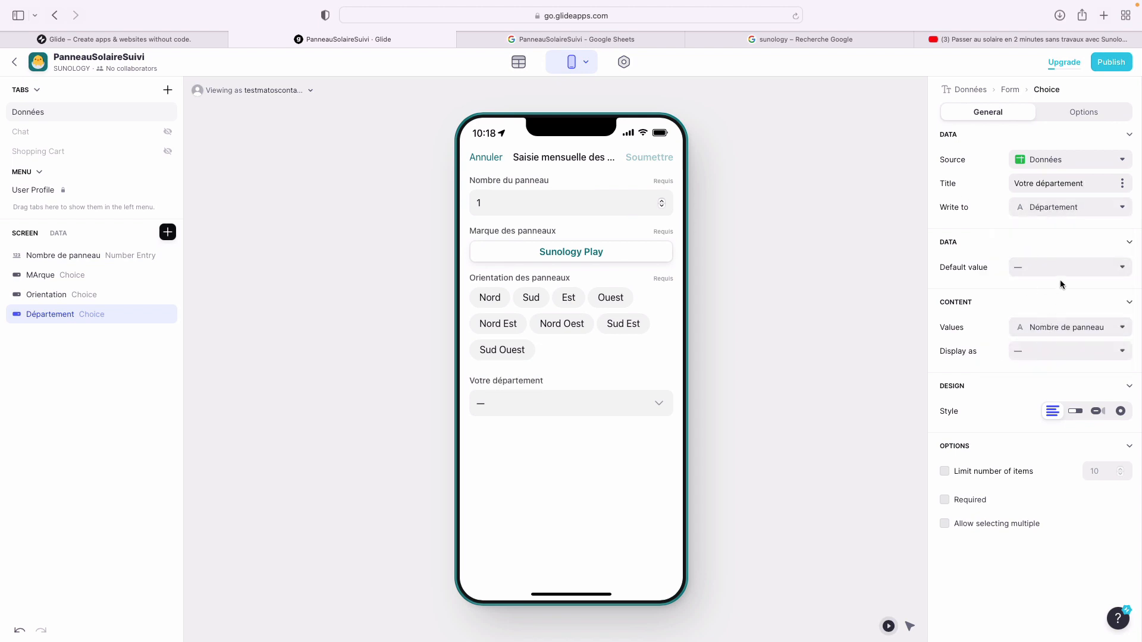
left_click(1060, 326)
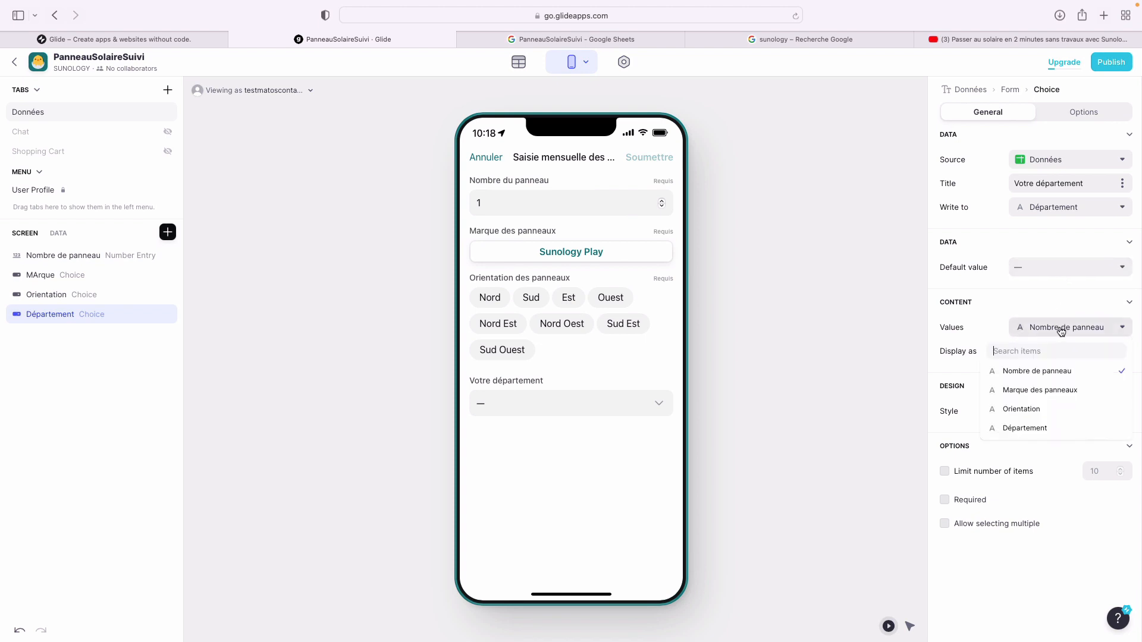
left_click(1047, 428)
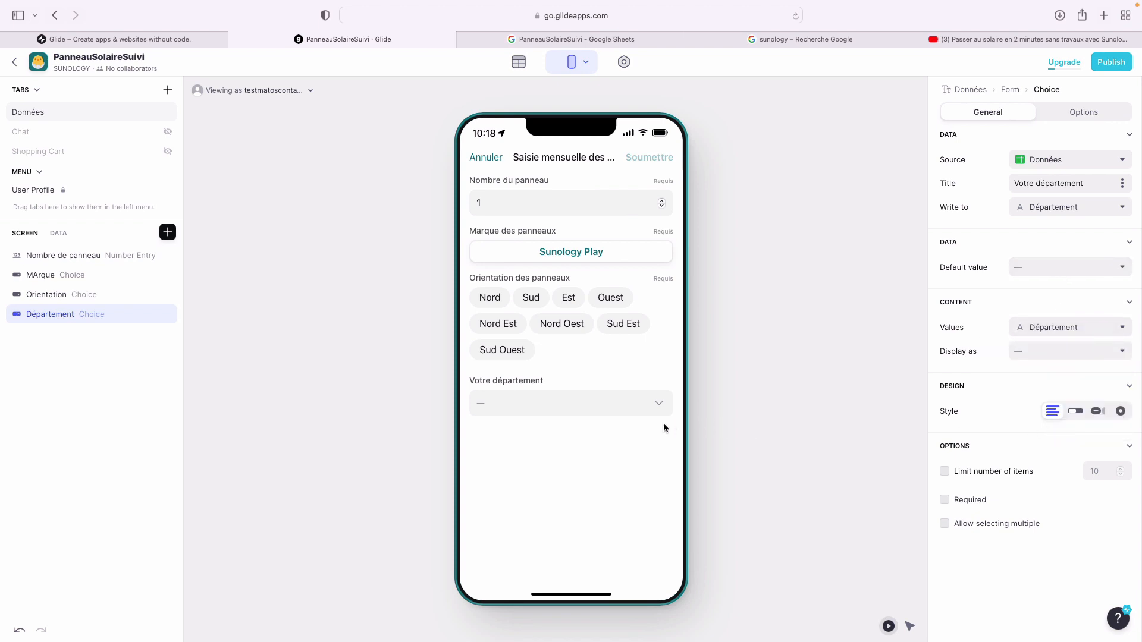
left_click(653, 407)
scroll(615, 472, "down", 20)
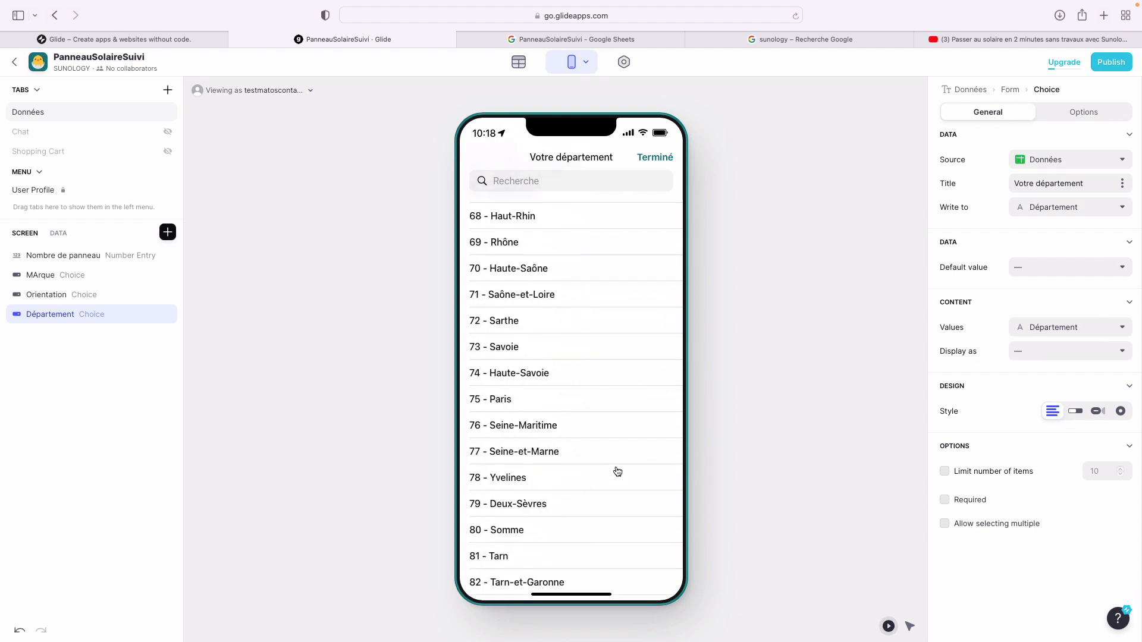
left_click(654, 157)
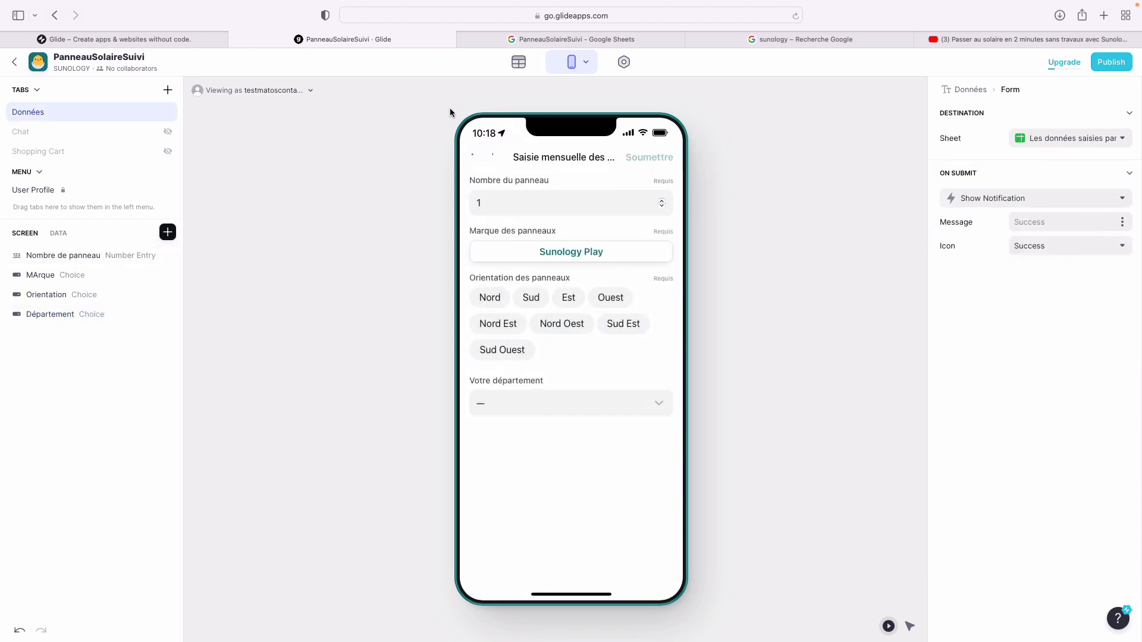
- Add a required Number Entry field saving to the Quantité d'énergie column
left_click(541, 38)
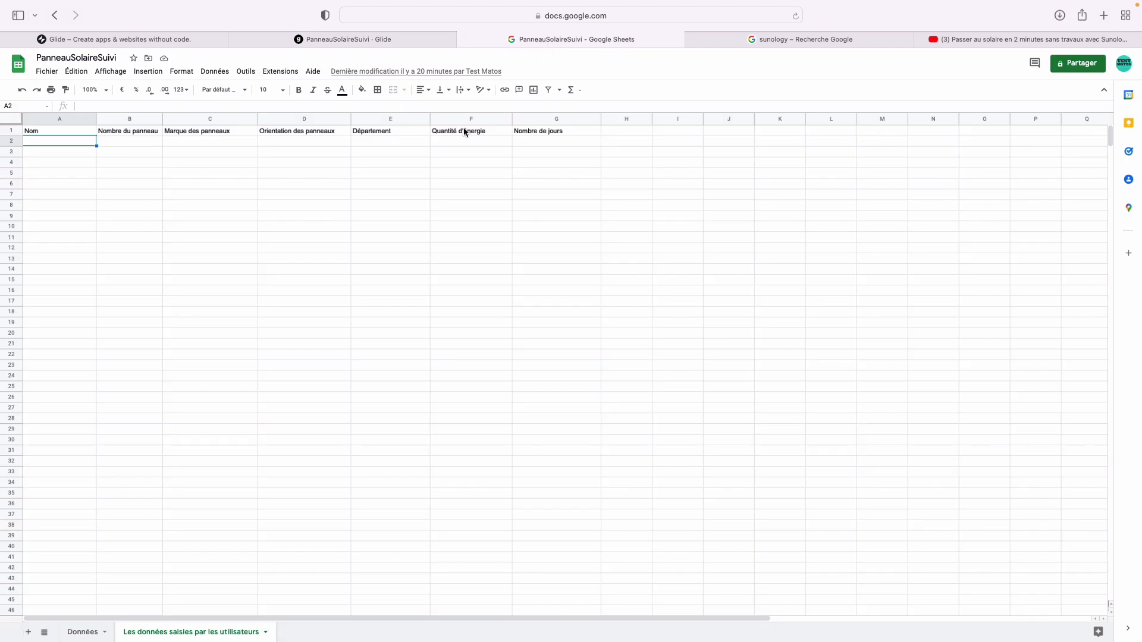
left_click(409, 41)
left_click(168, 232)
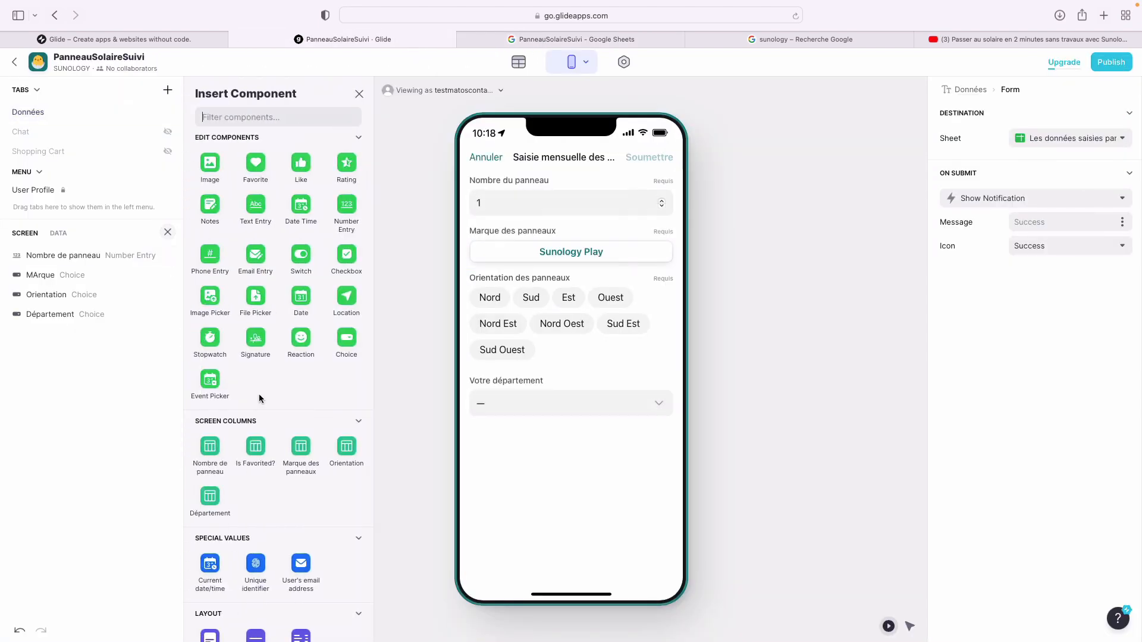
type("number")
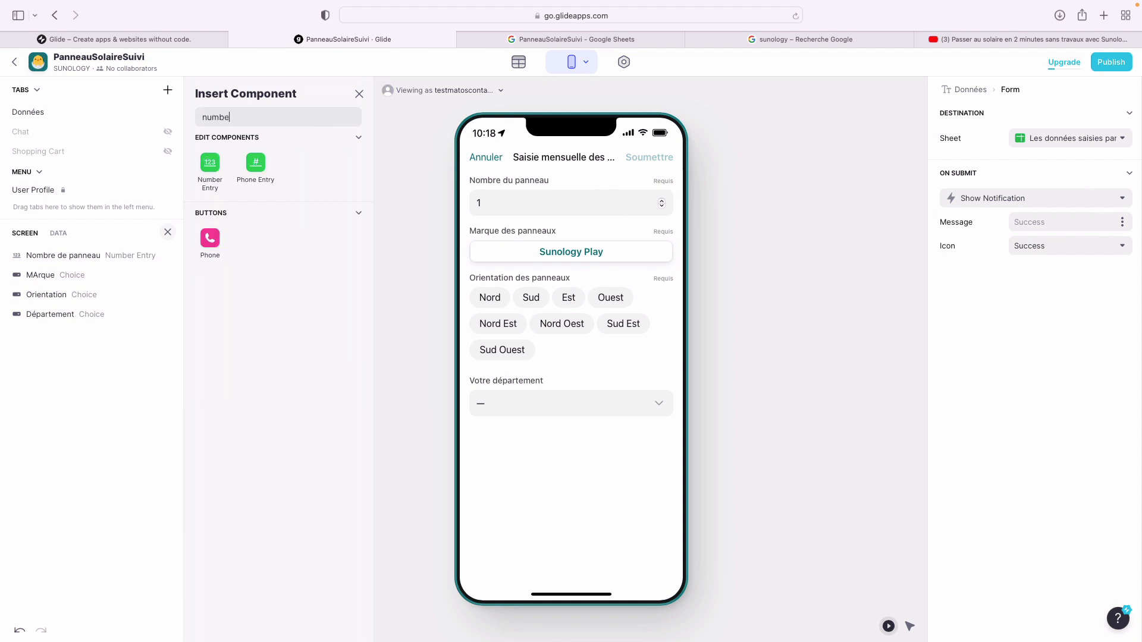
left_click(221, 195)
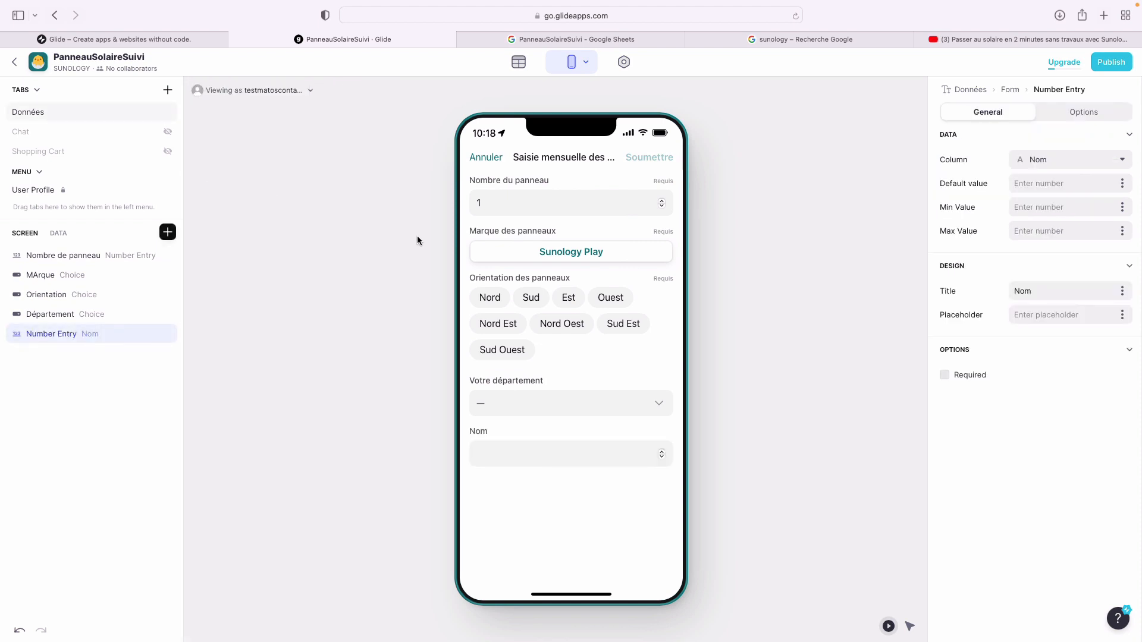
left_click(1064, 160)
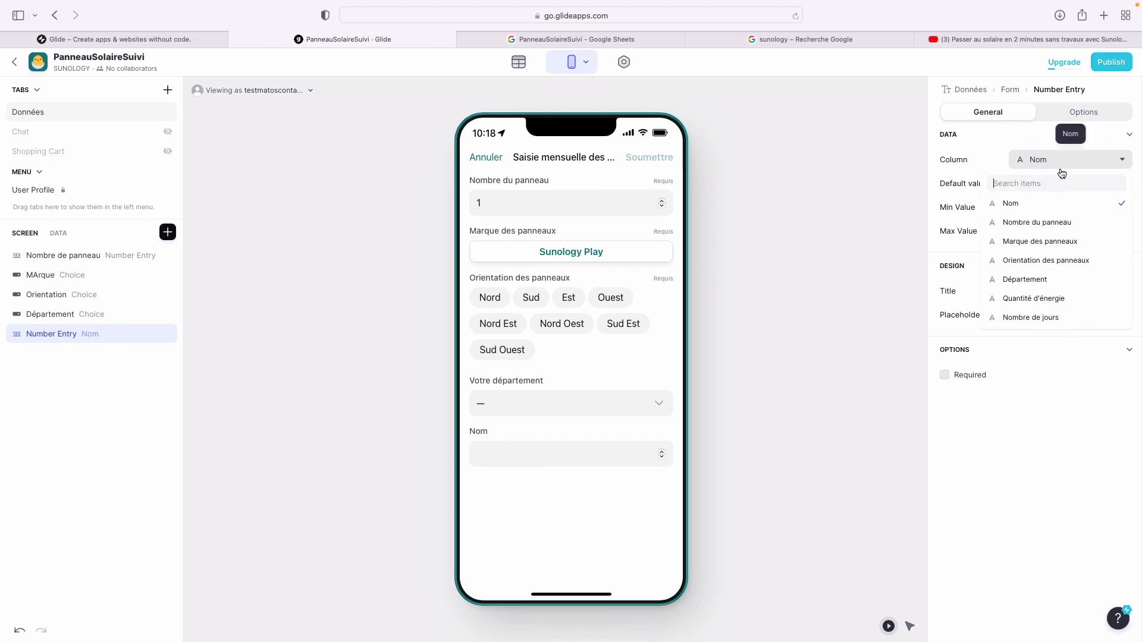
left_click(1057, 299)
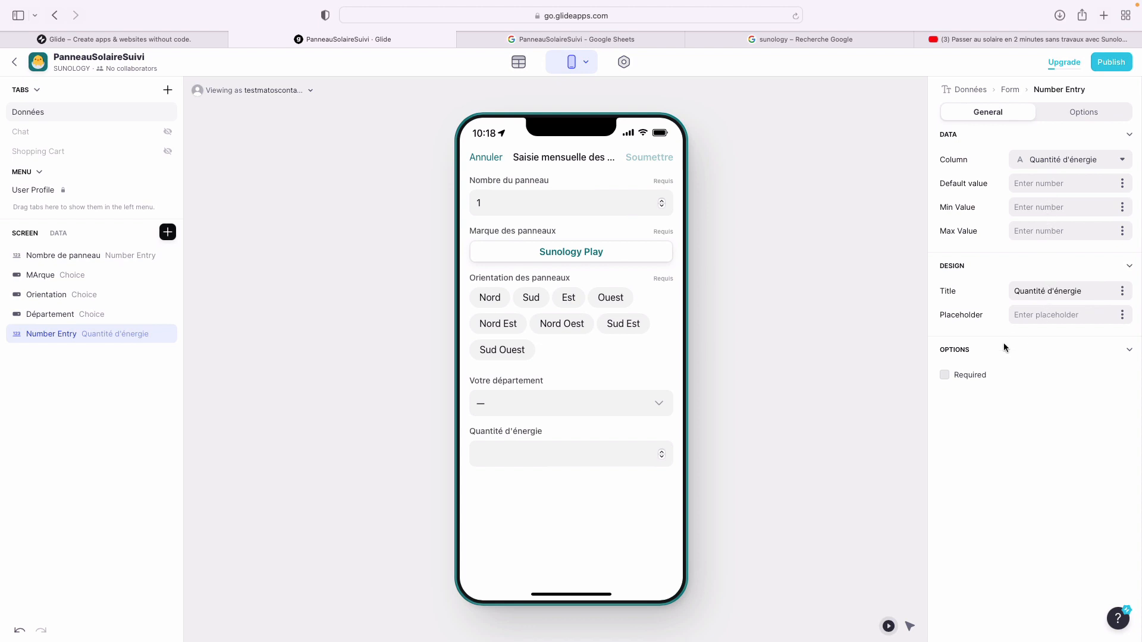
left_click(978, 375)
- Make the Département field required and review the settings of each form field
left_click(83, 314)
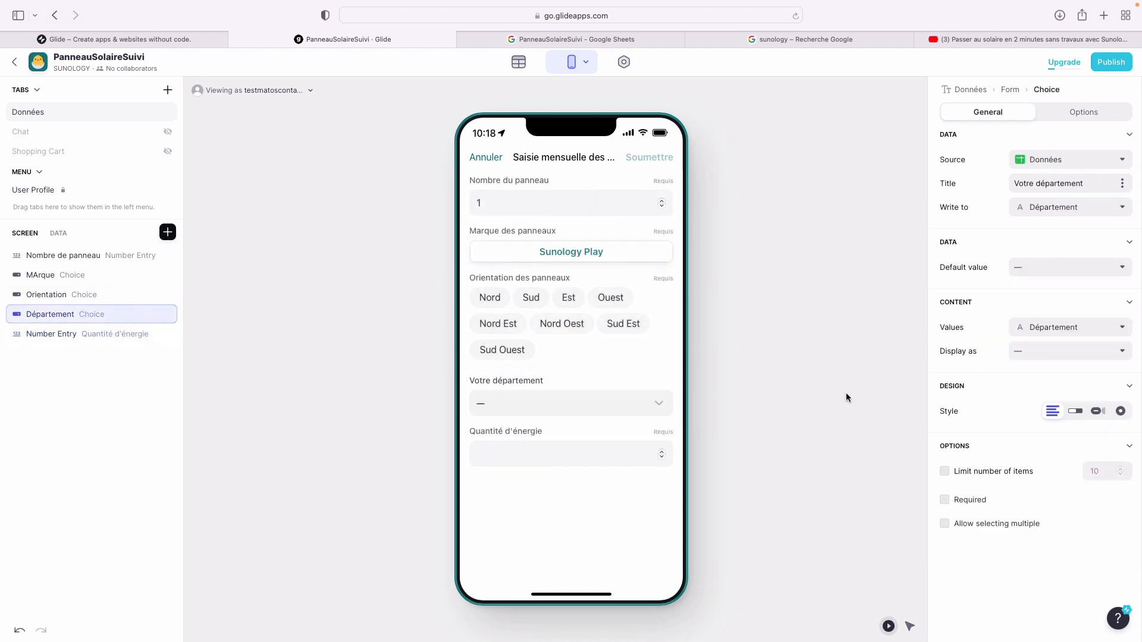
left_click(944, 499)
left_click(129, 335)
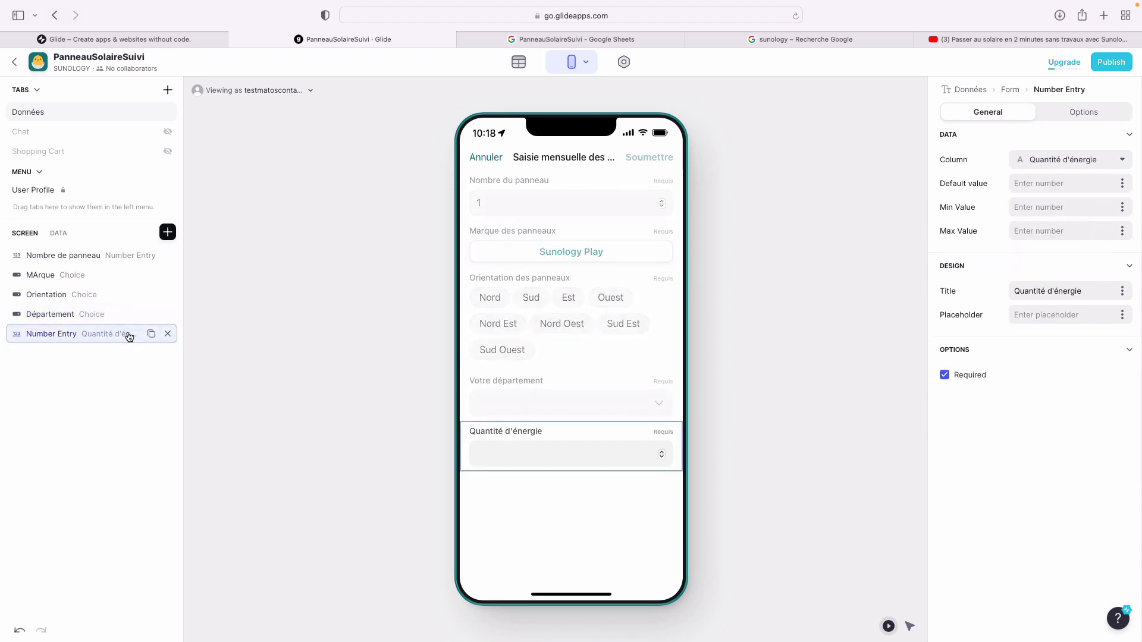
left_click(104, 310)
left_click(90, 296)
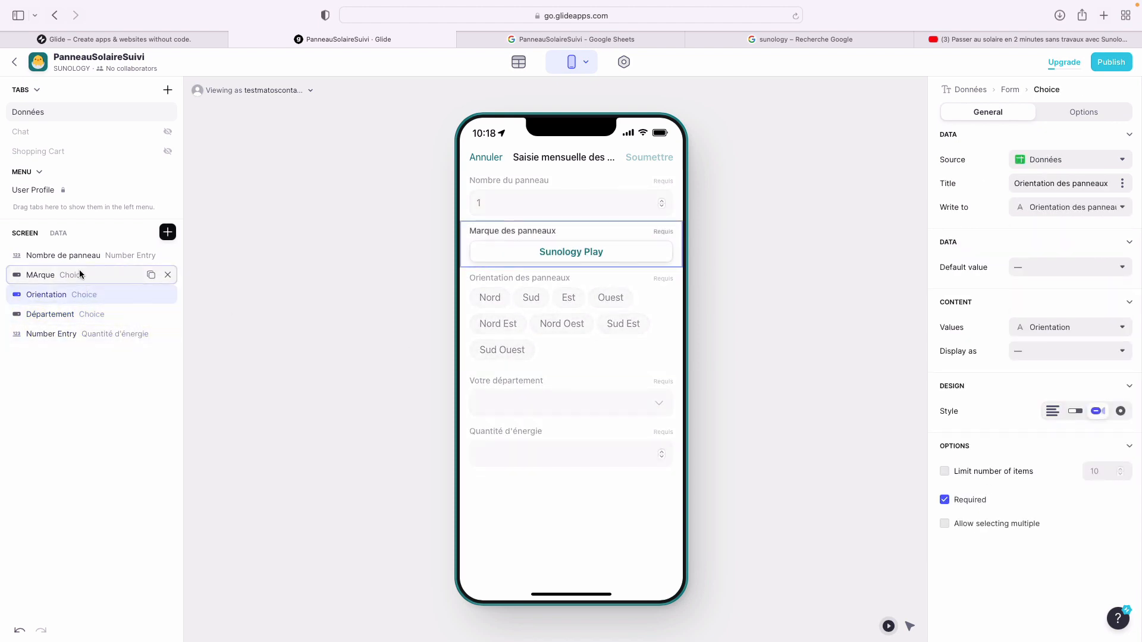
left_click(79, 274)
left_click(94, 335)
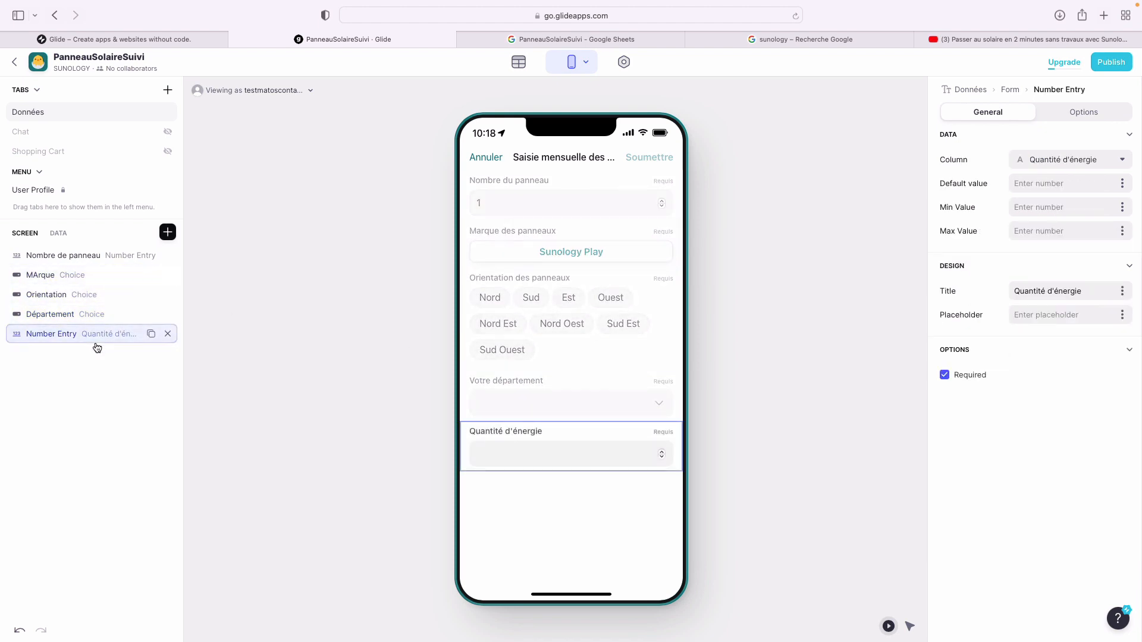
- Add another required Number Entry field saving to the Nombre de jours column
left_click(167, 237)
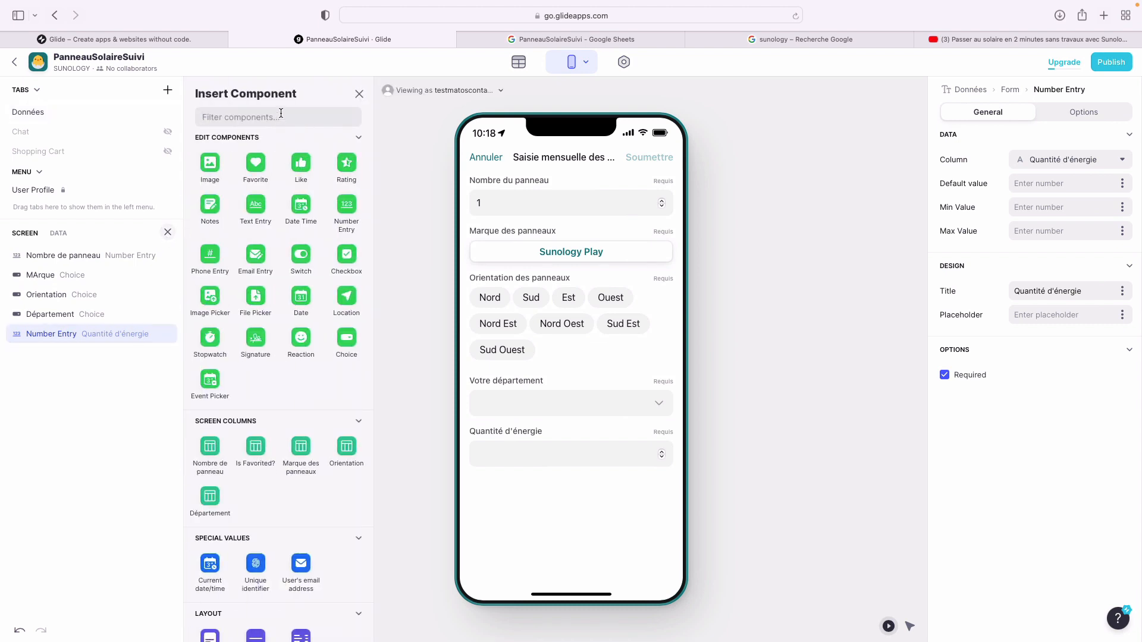
type("numbers")
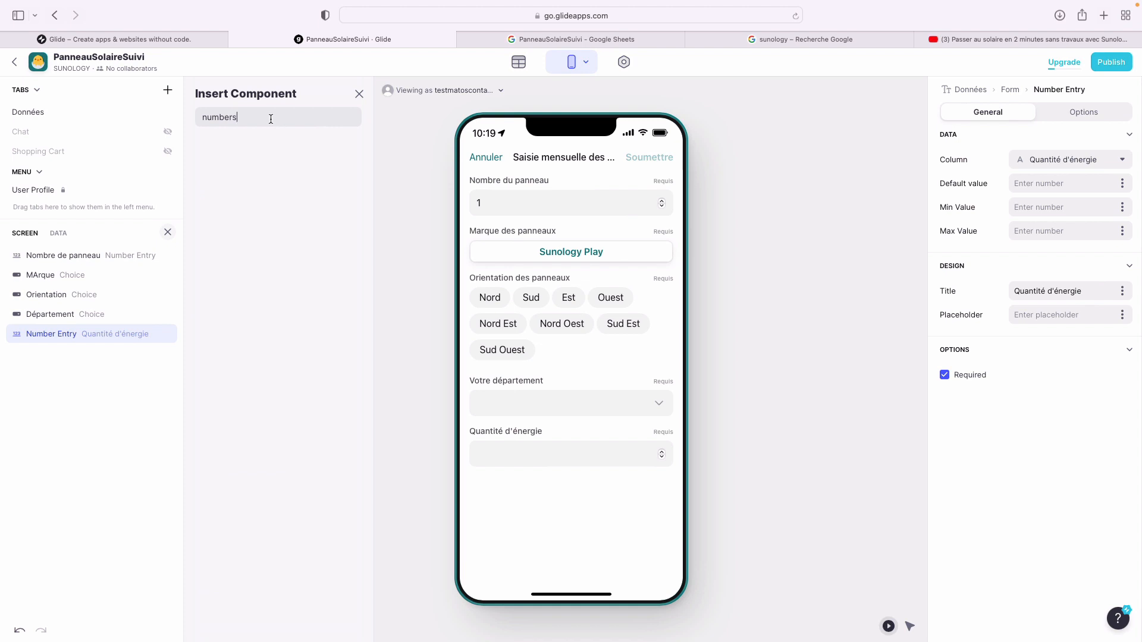
key("BackSpace")
left_click(210, 164)
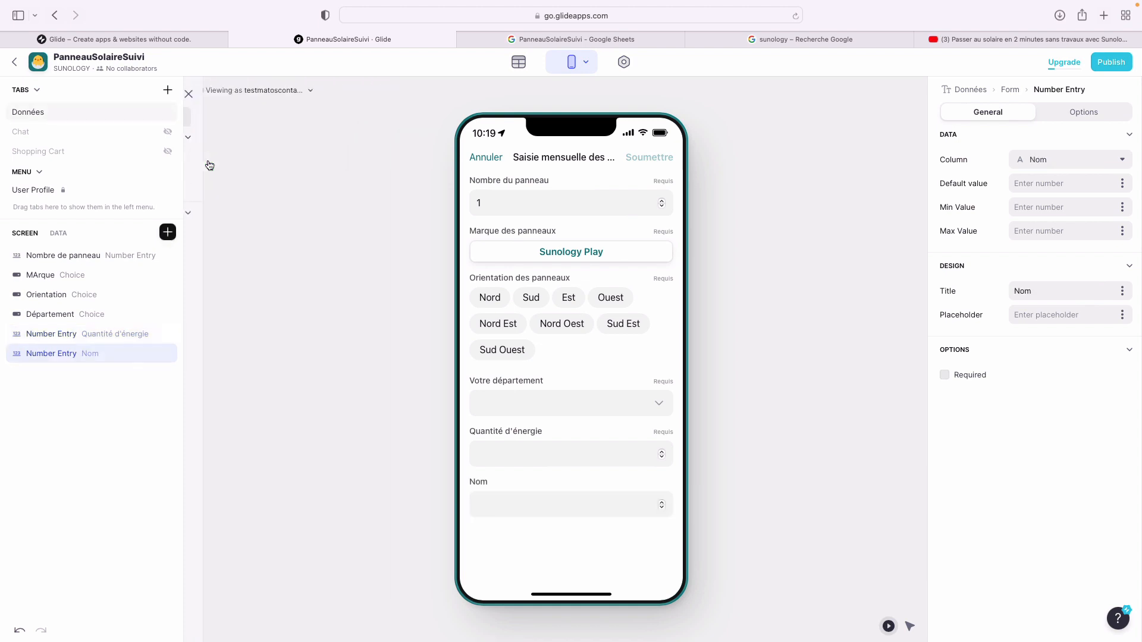
left_click(978, 378)
left_click(1057, 166)
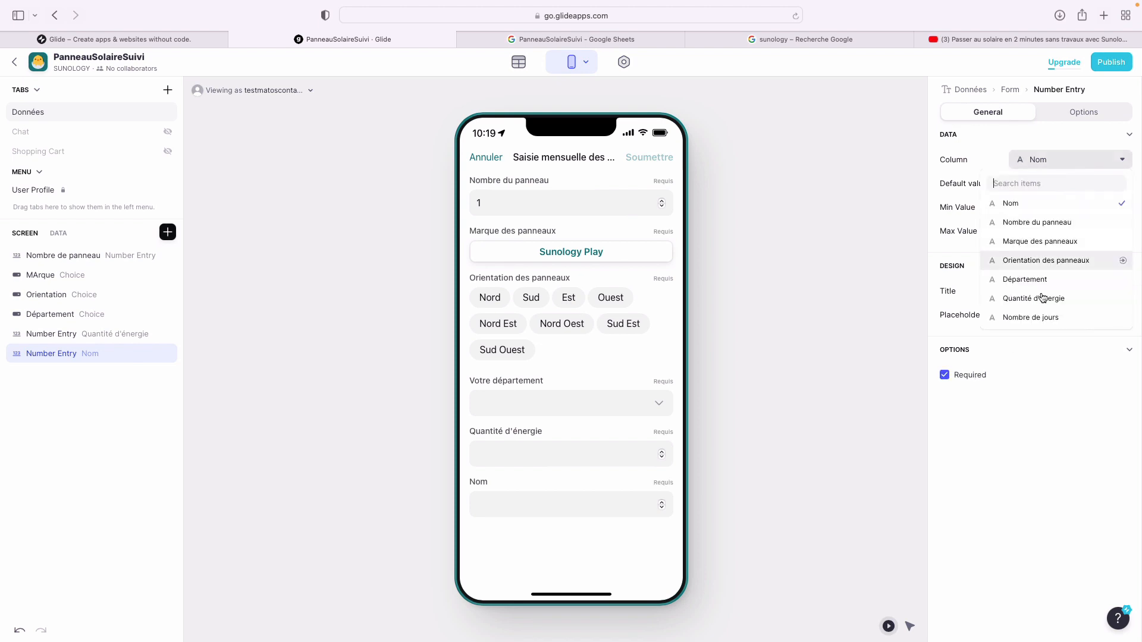
left_click(1040, 319)
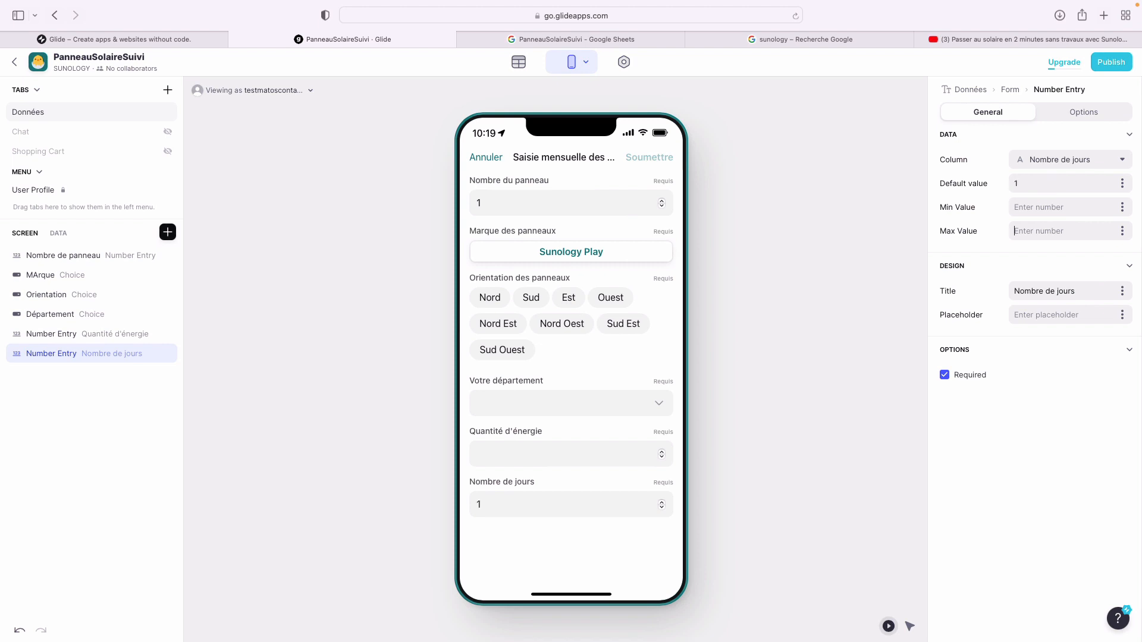
- Give Nombre de jours default 30, minimum 1, maximum 31, and an empty placeholder
type("31")
type("30")
left_click_drag(1024, 183, 985, 184)
type("30")
key("Tab")
type("1")
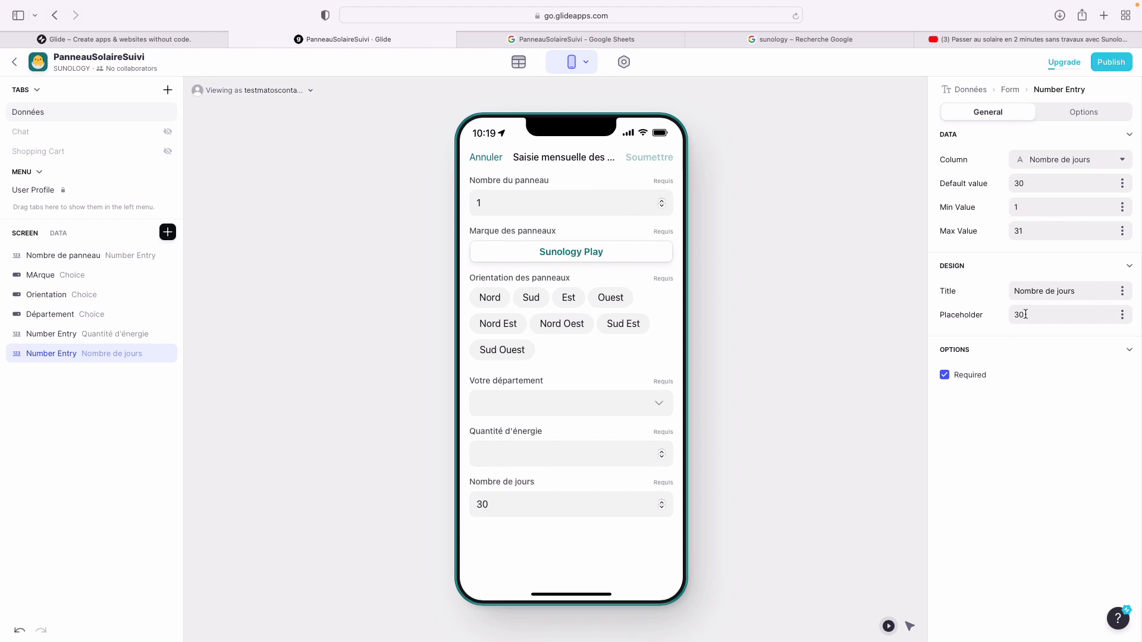
left_click_drag(1025, 314, 980, 313)
key("BackSpace")
left_click(37, 190)
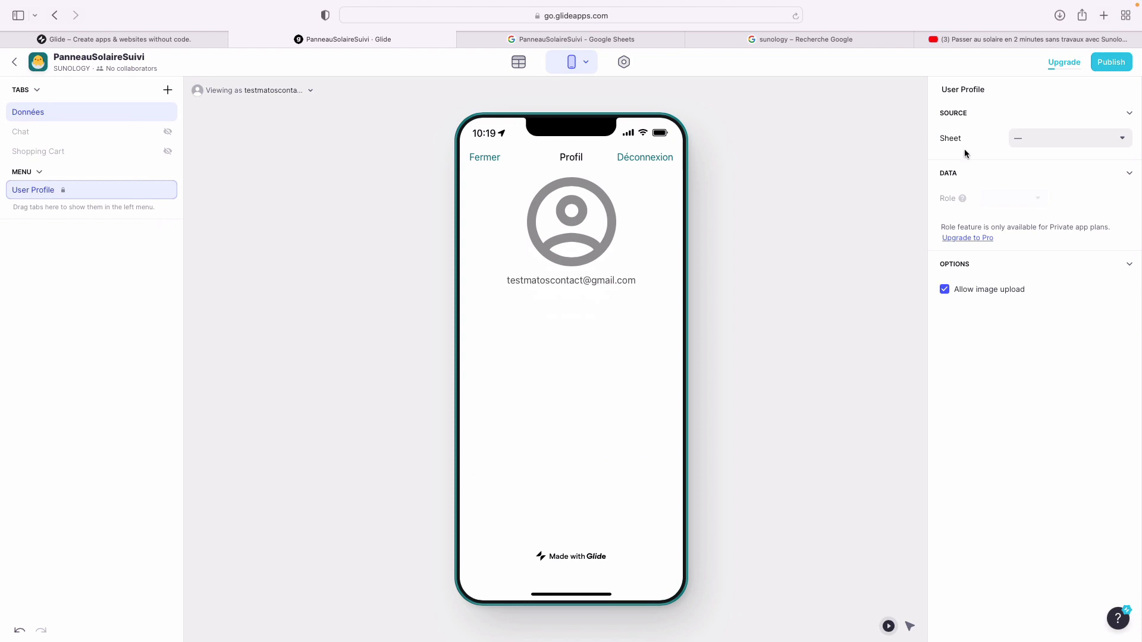
- Preview the Données screen's monthly entry form, then check the still-empty user-entries sheet
left_click(1041, 138)
left_click(1036, 117)
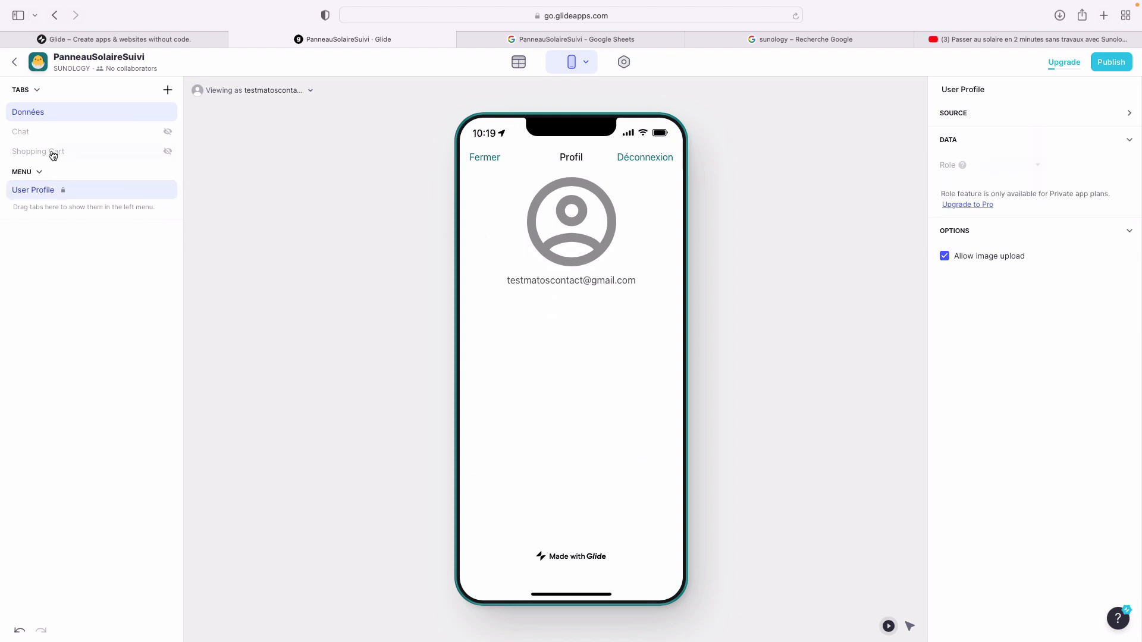
left_click(42, 114)
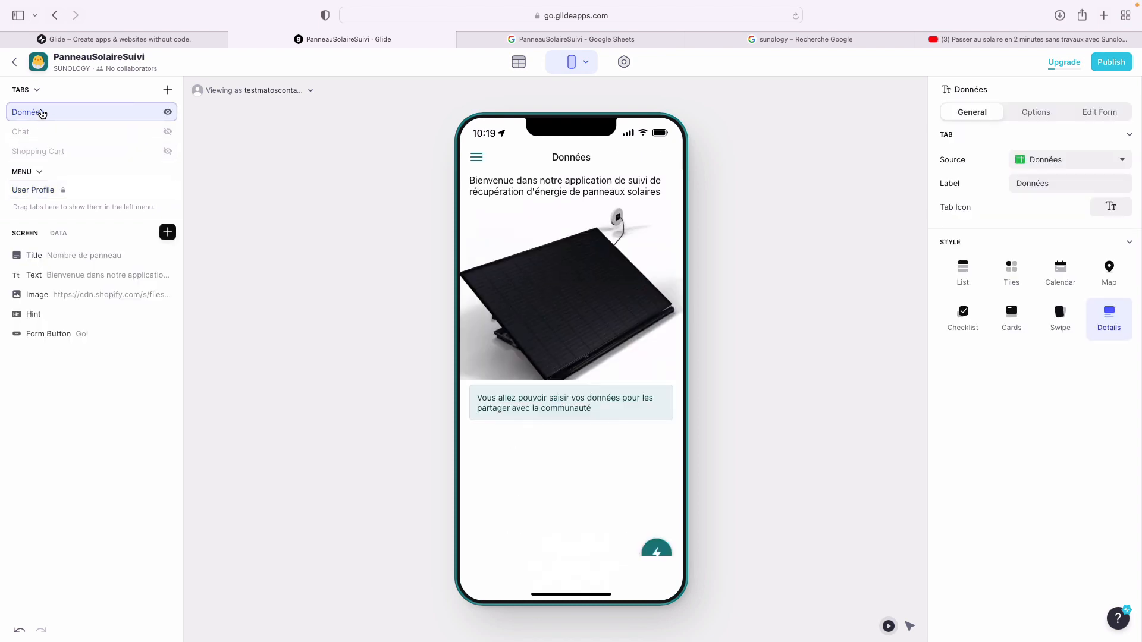
left_click(656, 554)
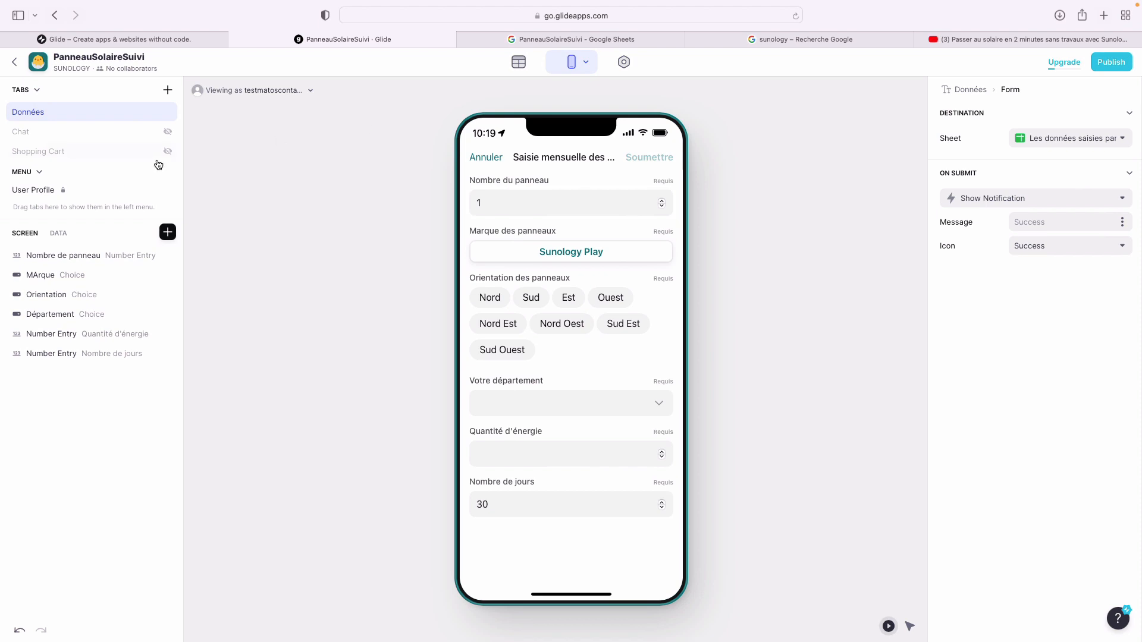
left_click(530, 38)
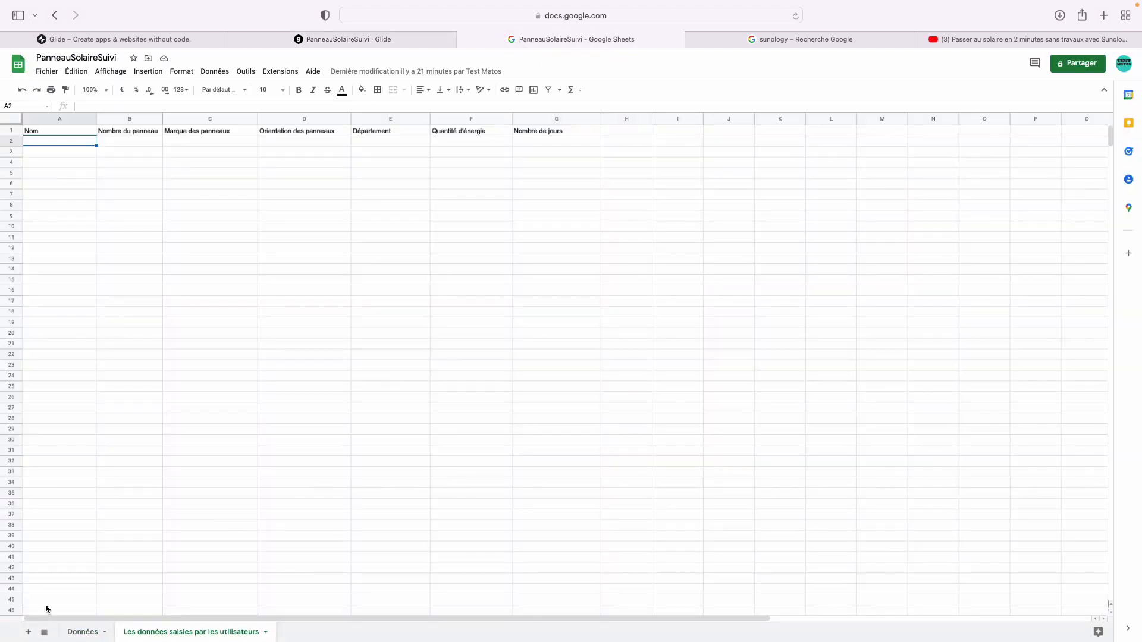
- Add a new sheet named UserProfile
left_click(25, 634)
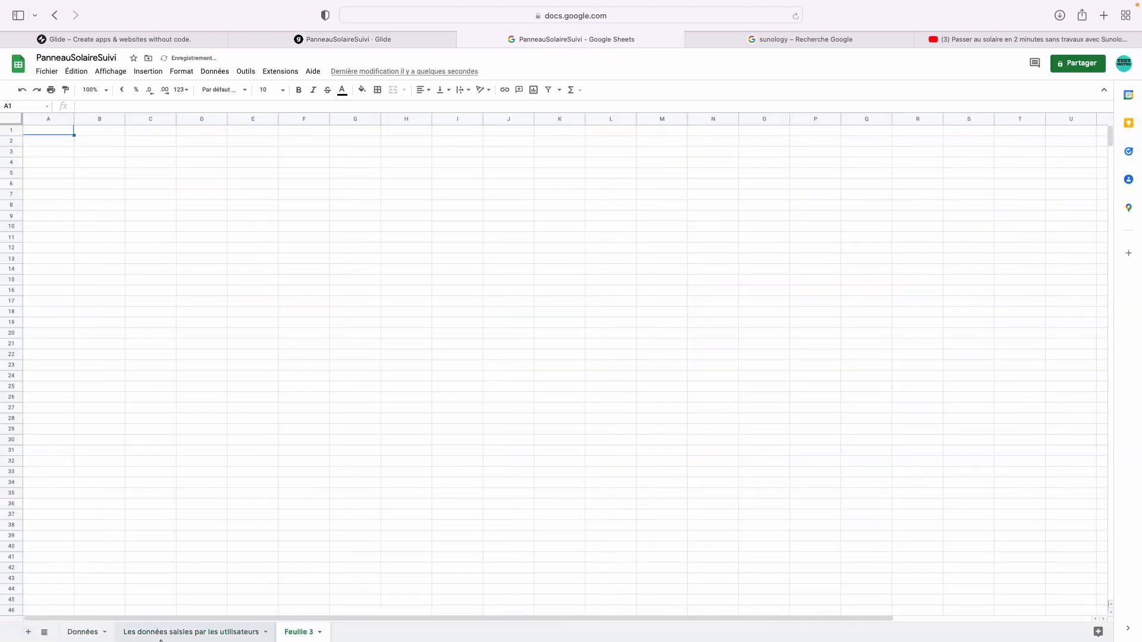
type("User")
double_click(310, 634)
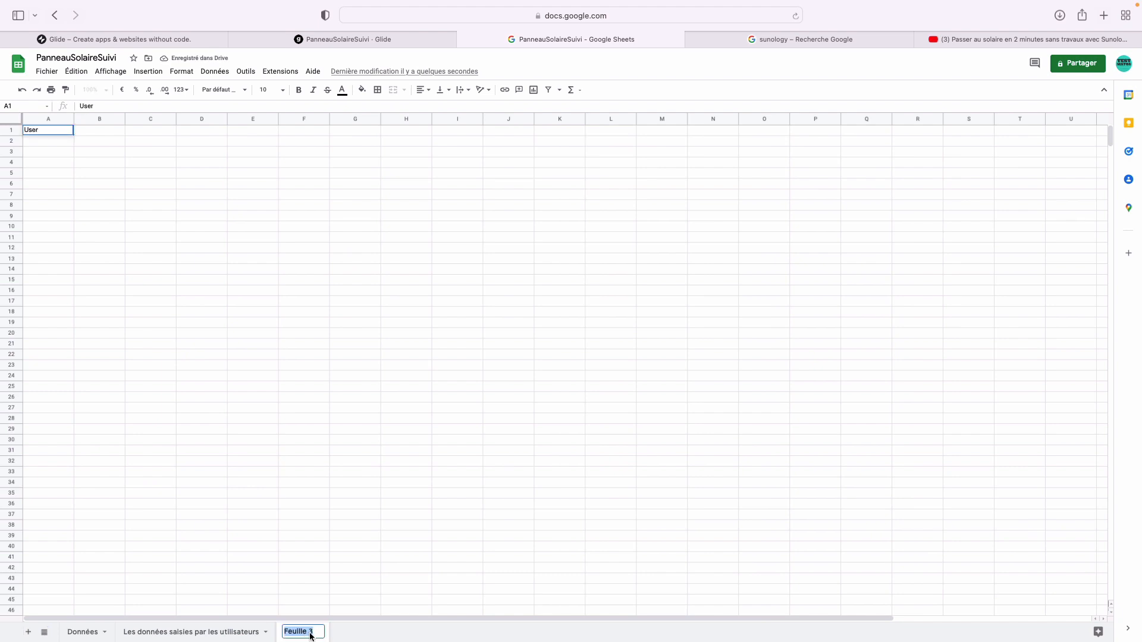
type("US")
key("BackSpace")
type("ser")
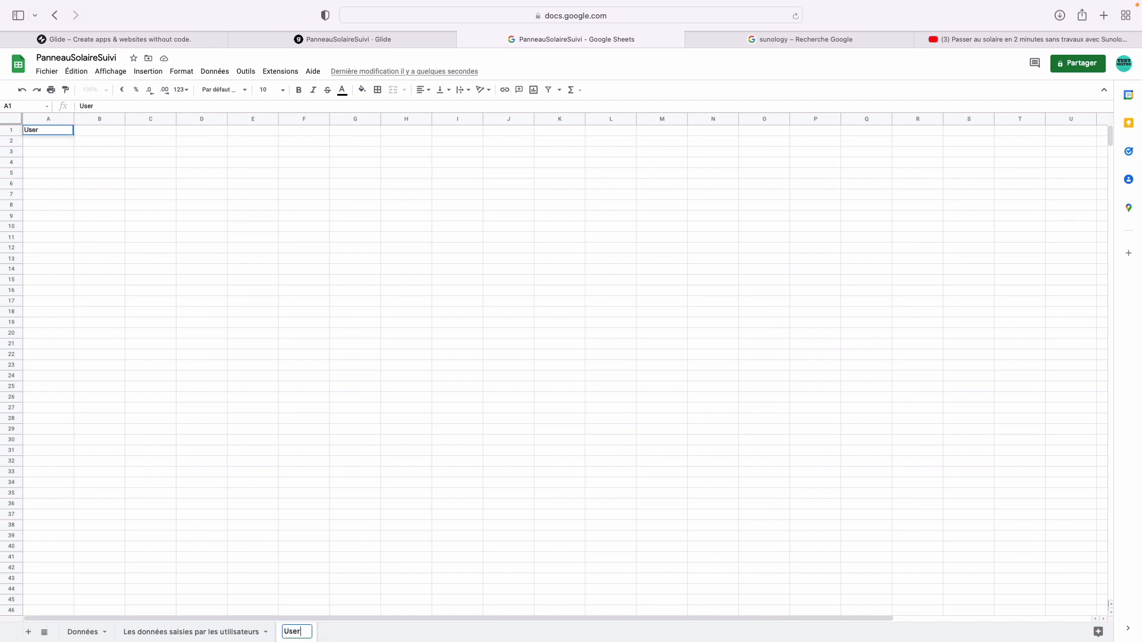
type("Profile")
key("Return")
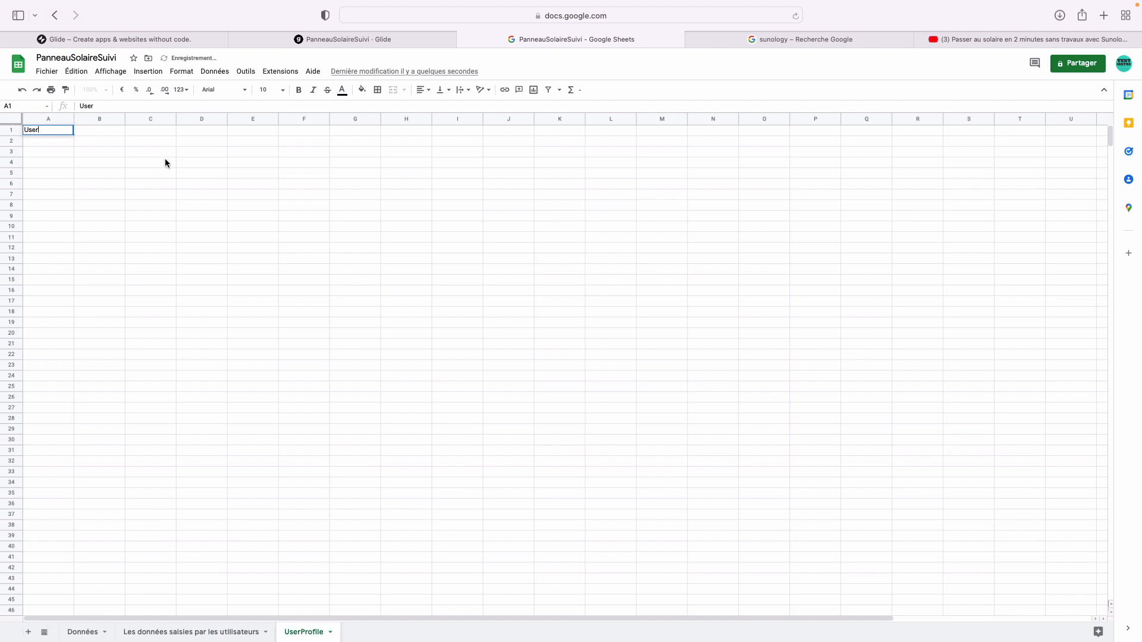
- Type headers Nom, Prénom, Mail and Photo into cells A1 to D1
left_click(95, 128)
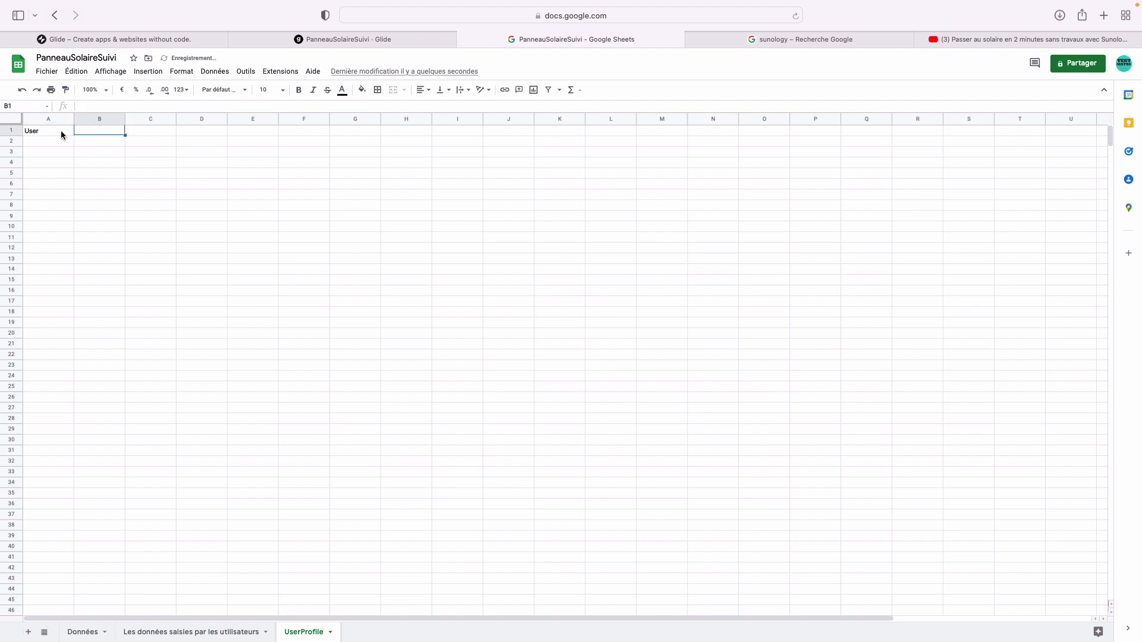
left_click(61, 131)
type("Nom")
key("Tab")
type("Prénoim")
key("BackSpace")
type("m")
key("Tab")
type("M")
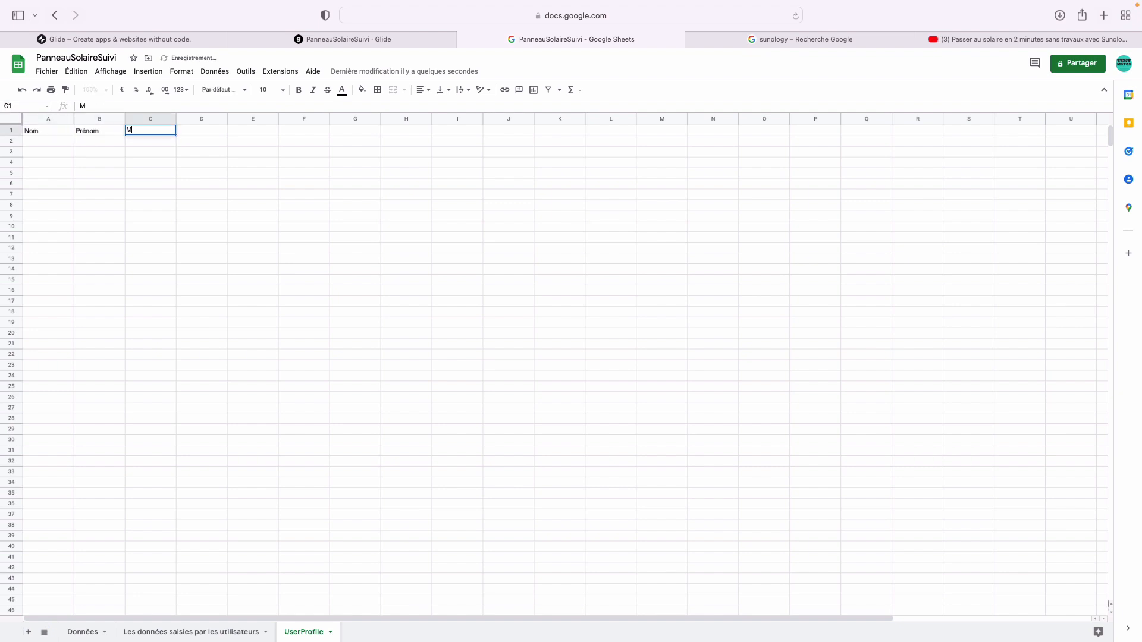
type("ail")
key("Tab")
type("Pho")
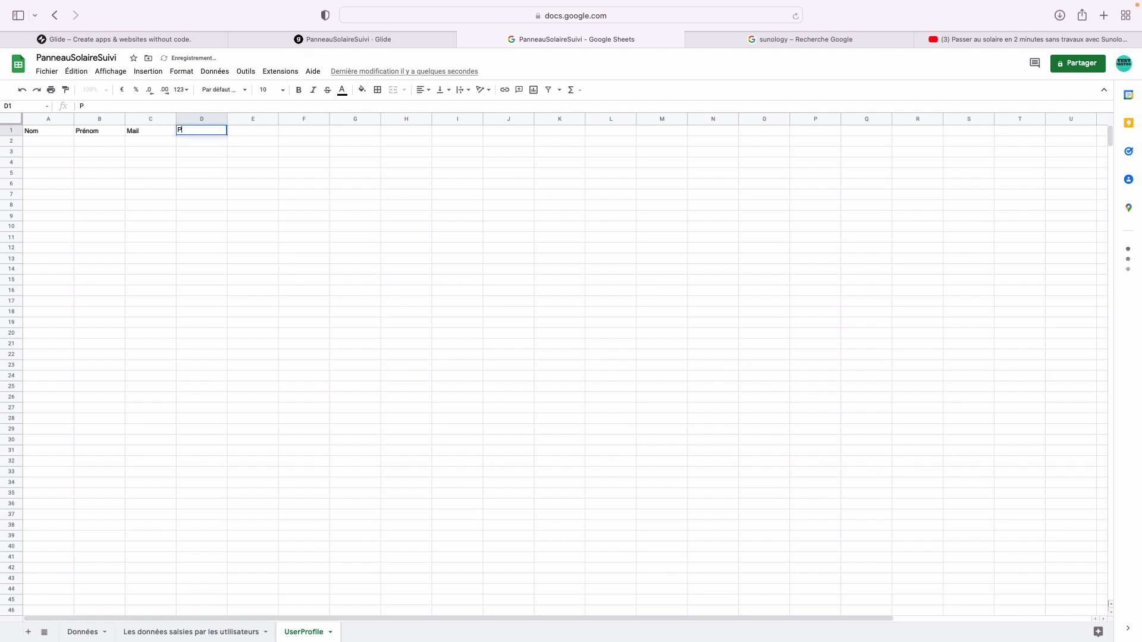
key("Tab")
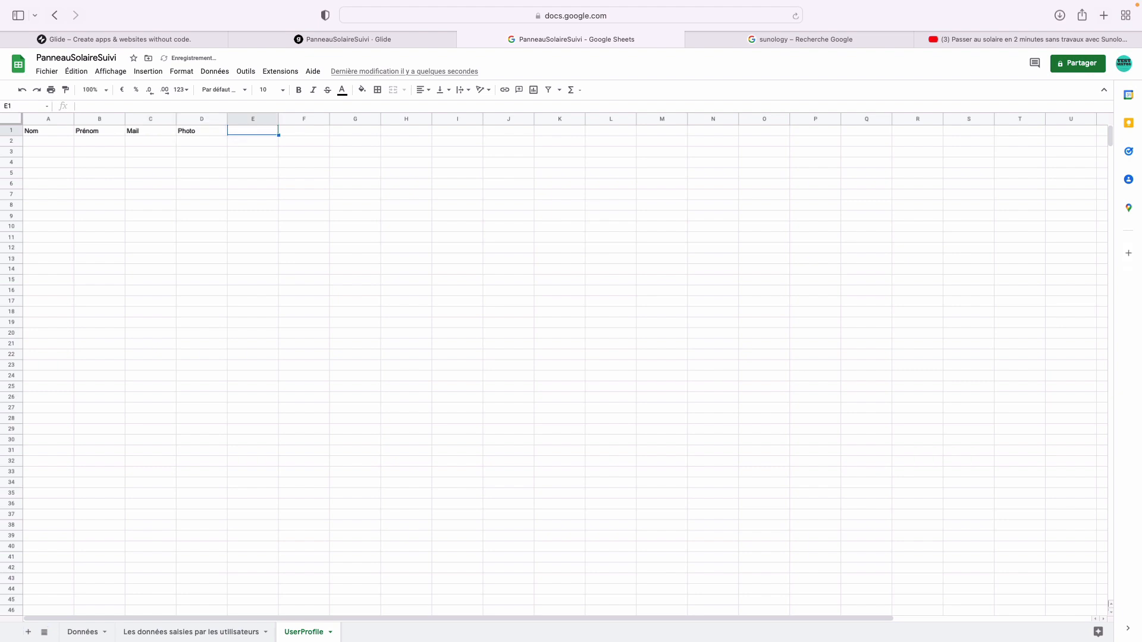
- Add headers Nombre de panneau, Orientation and Marque, widening column E to fit
type("Nombre de panneau")
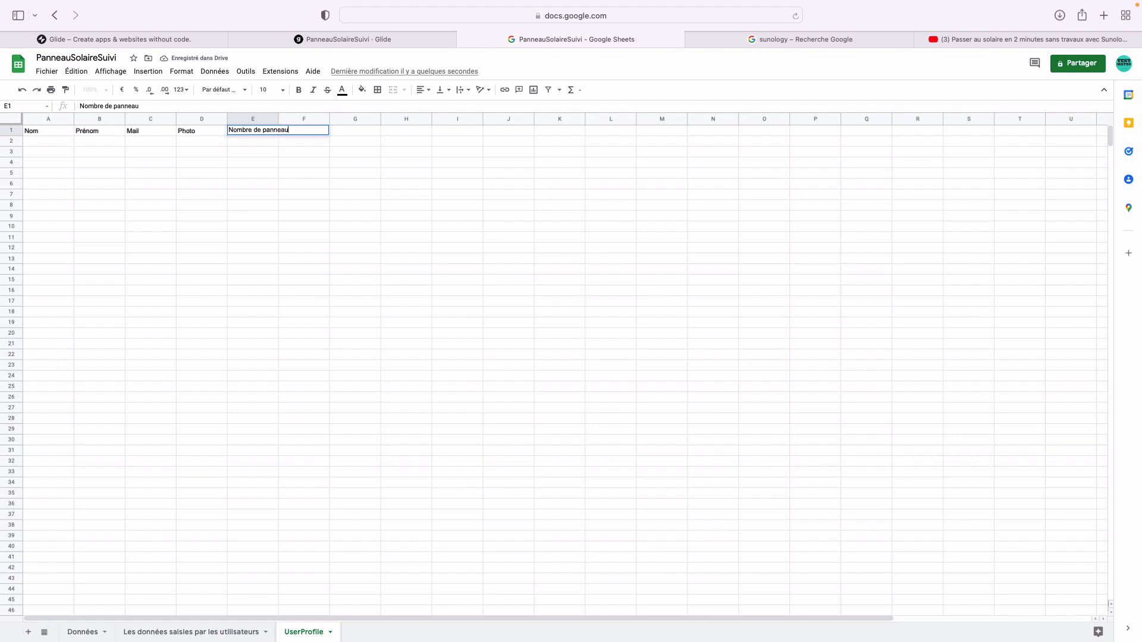
key("Tab")
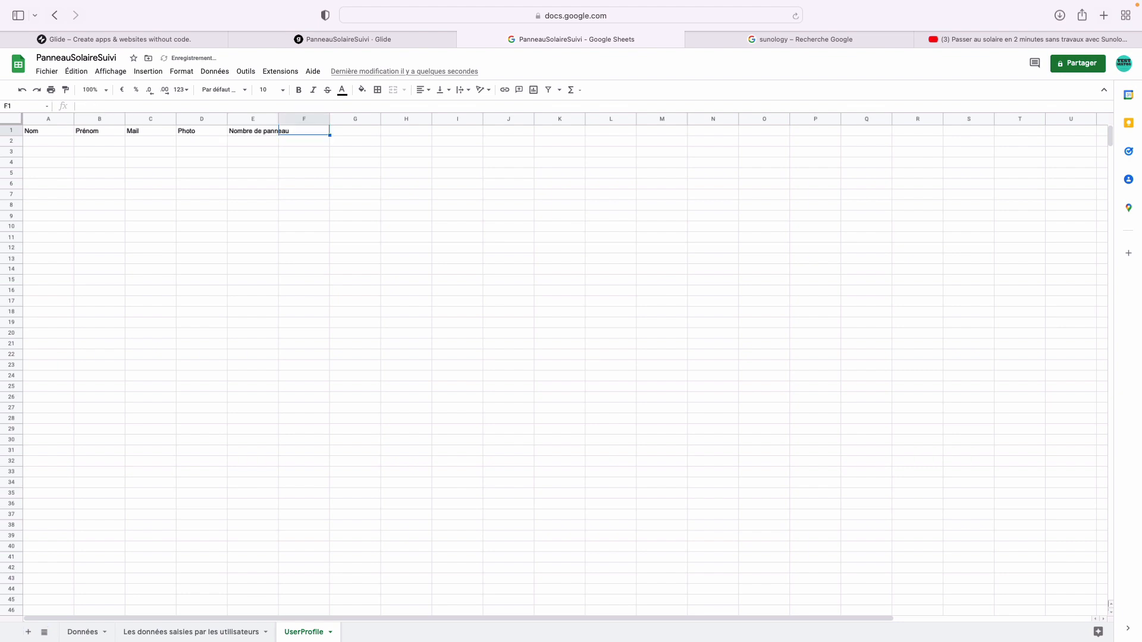
type("Orientation")
key("Tab")
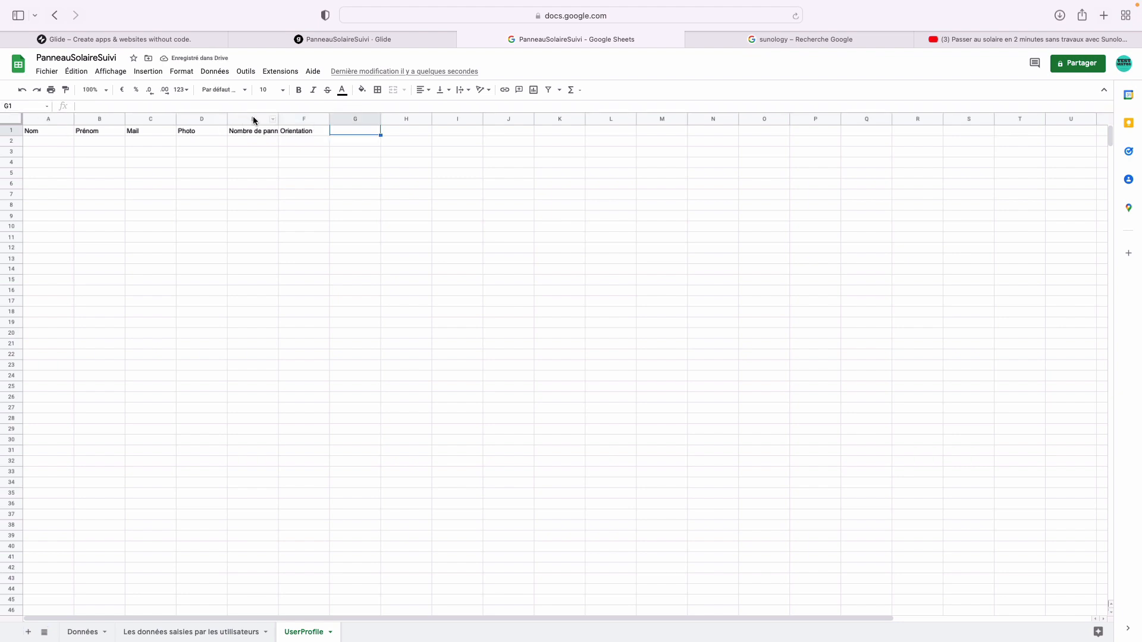
left_click_drag(278, 119, 306, 117)
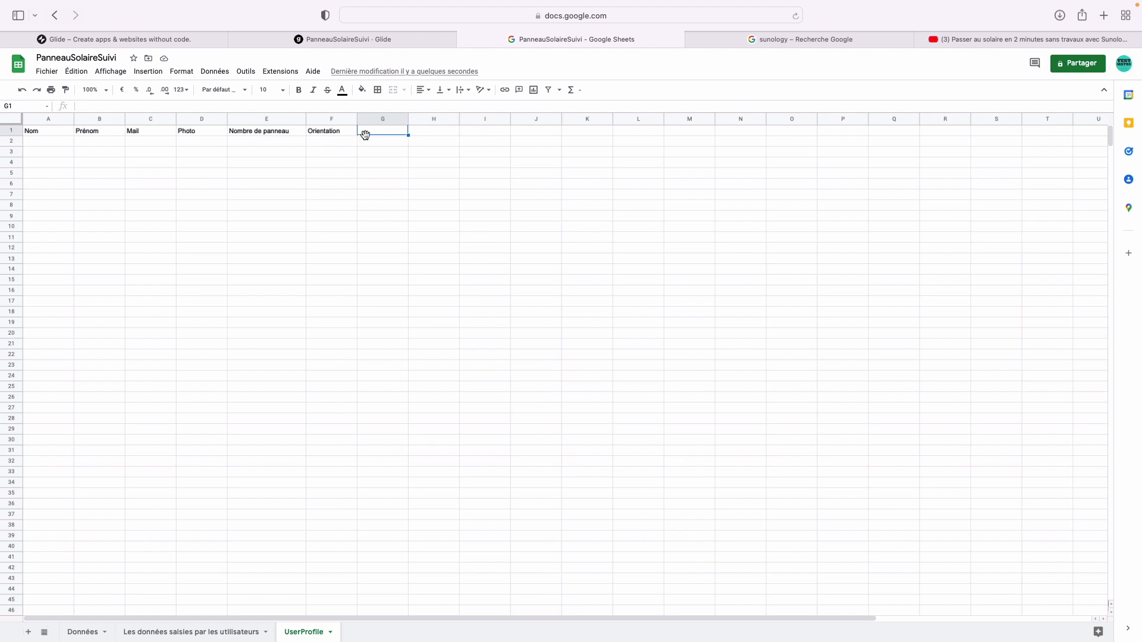
type("Marque")
key("Return")
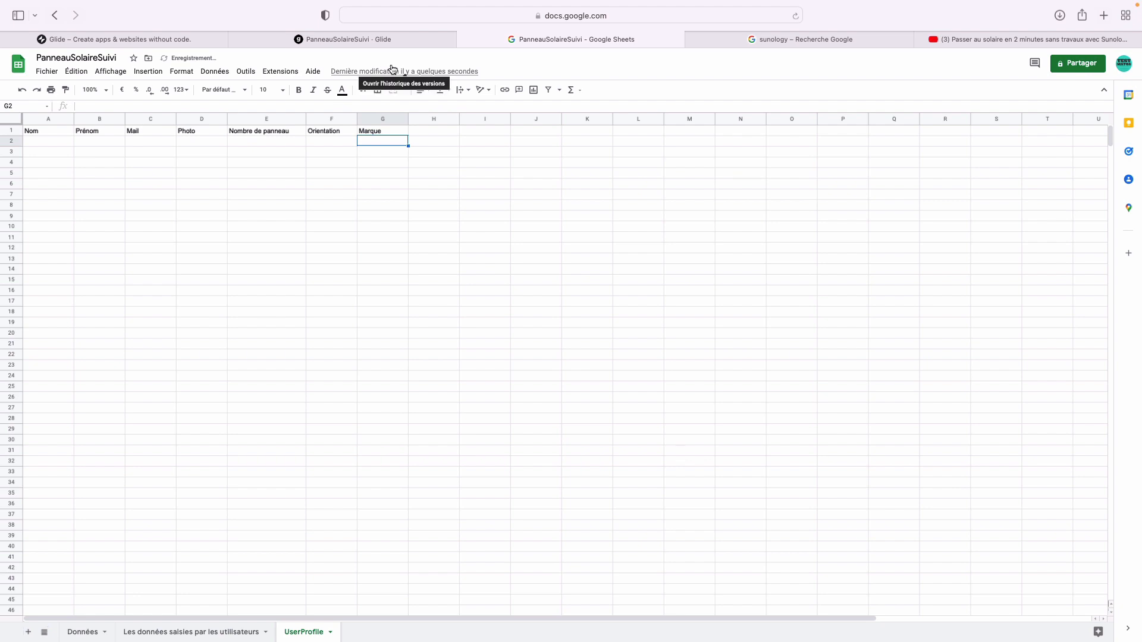
left_click(375, 41)
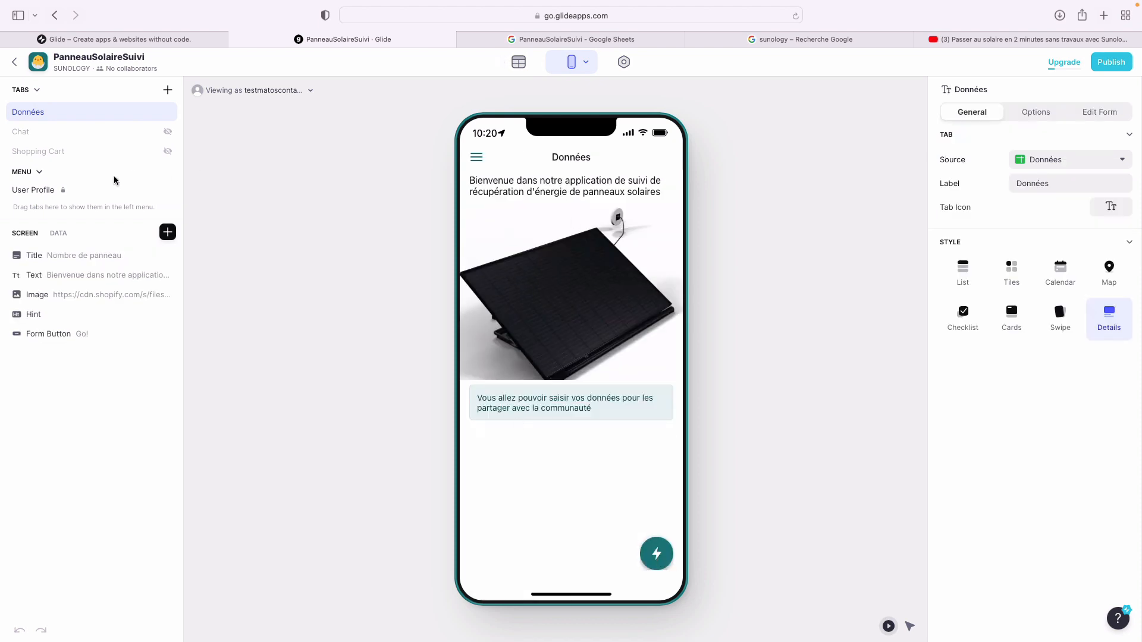
- Set the user profile source to the UserProfile sheet, with Name from Nom and Email from Mail
left_click(64, 194)
left_click(1056, 149)
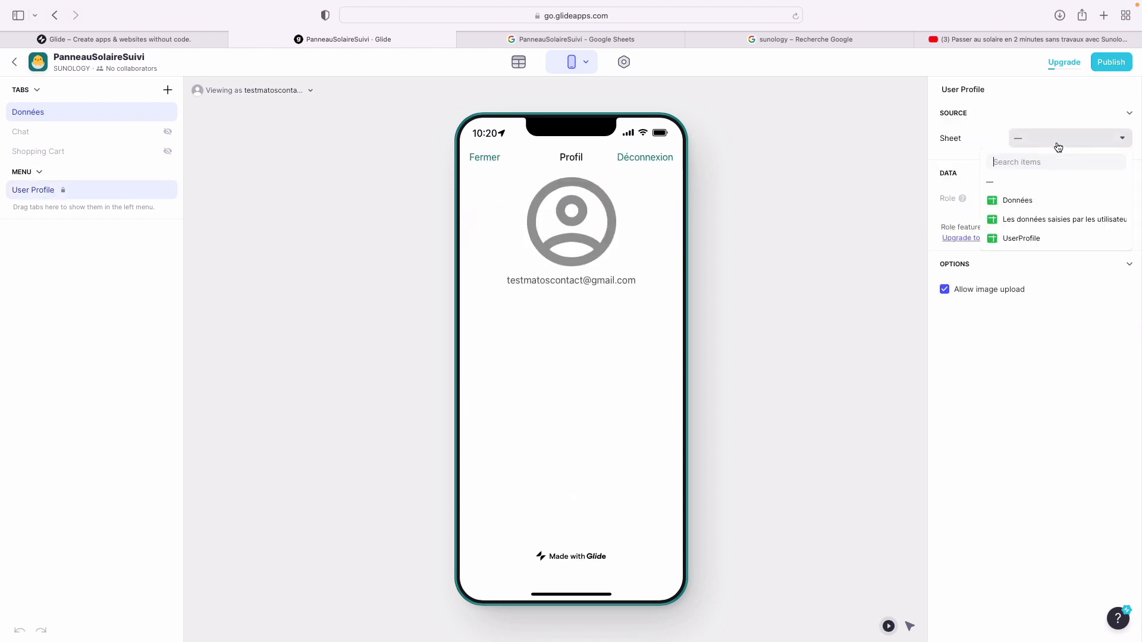
left_click(1035, 238)
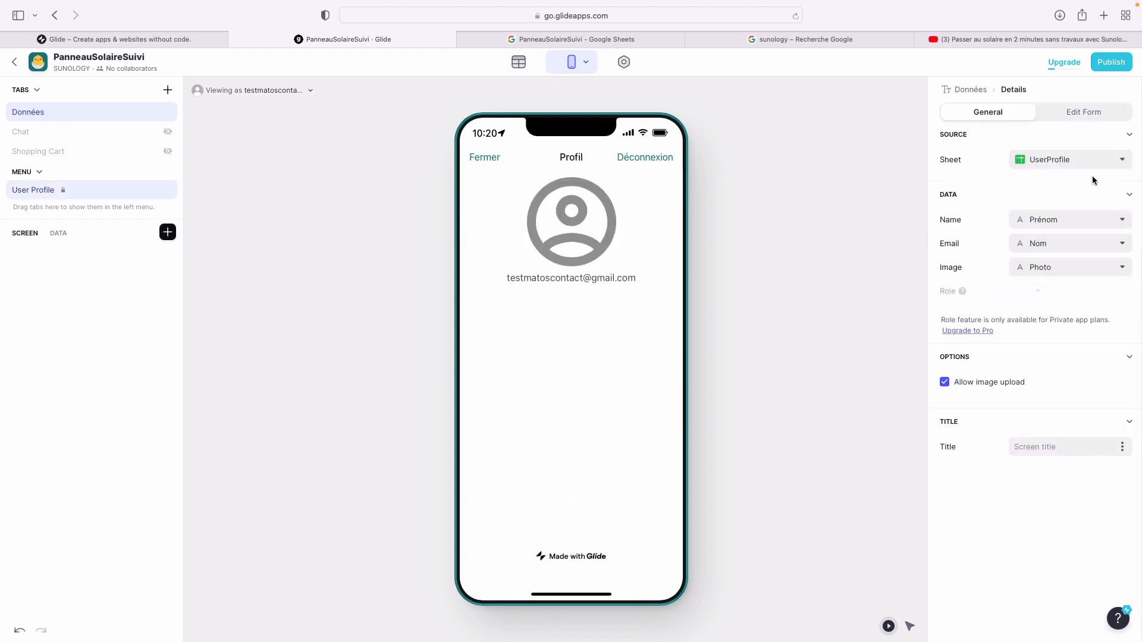
left_click(1072, 220)
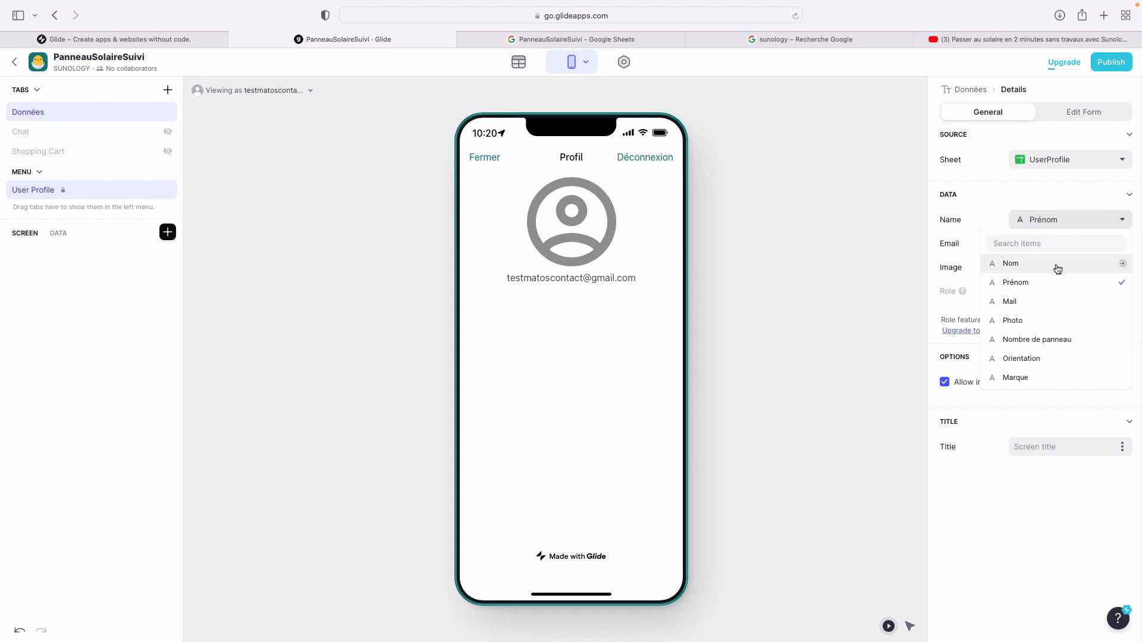
left_click(1014, 263)
left_click(1050, 246)
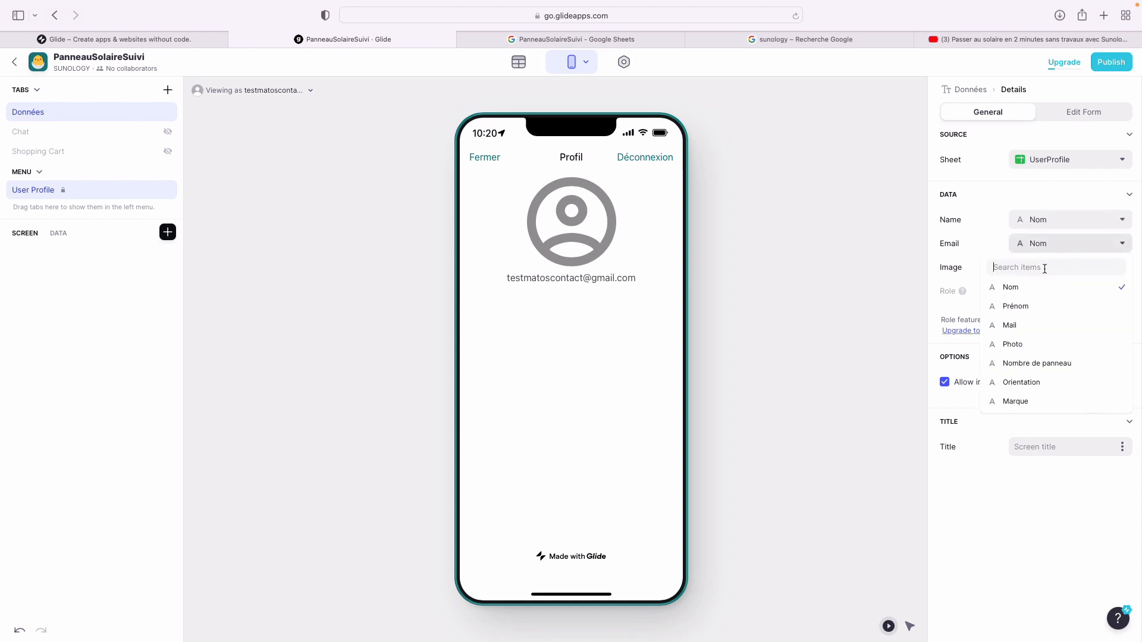
left_click(1046, 325)
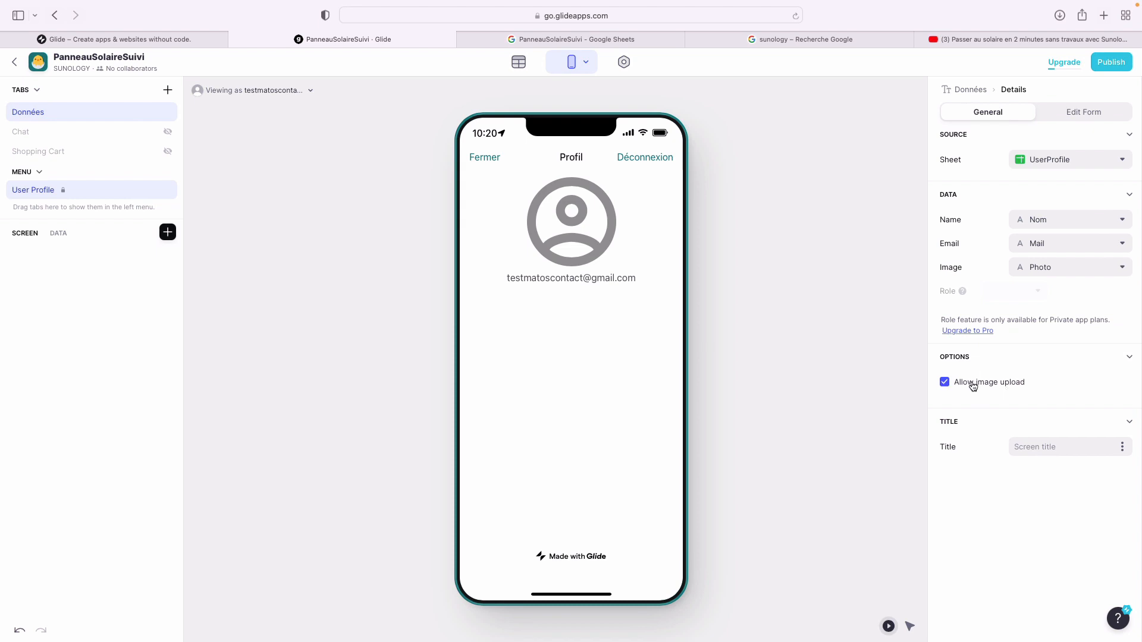
- Title the profile screen 'Votre profil' and allow users to edit their profile
left_click(1046, 444)
type("Vorre p")
key("BackSpace")
key("BackSpace")
key("BackSpace")
key("BackSpace")
type("re profi")
key("BackSpace")
type("ofil")
key("Return")
key("BackSpace")
left_click(1054, 116)
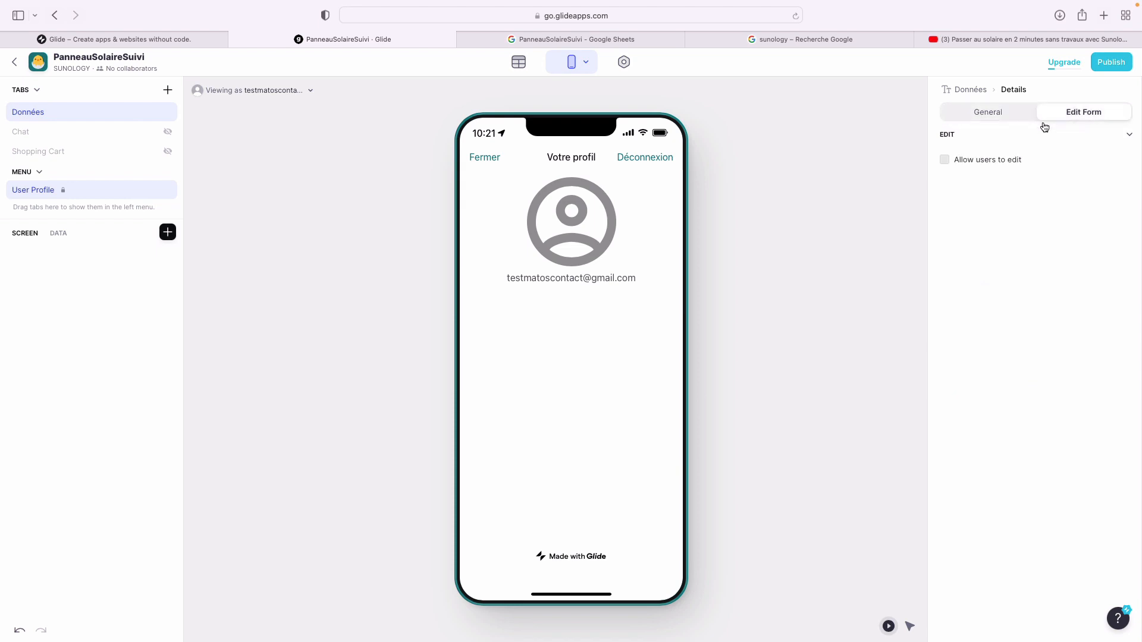
left_click(1002, 159)
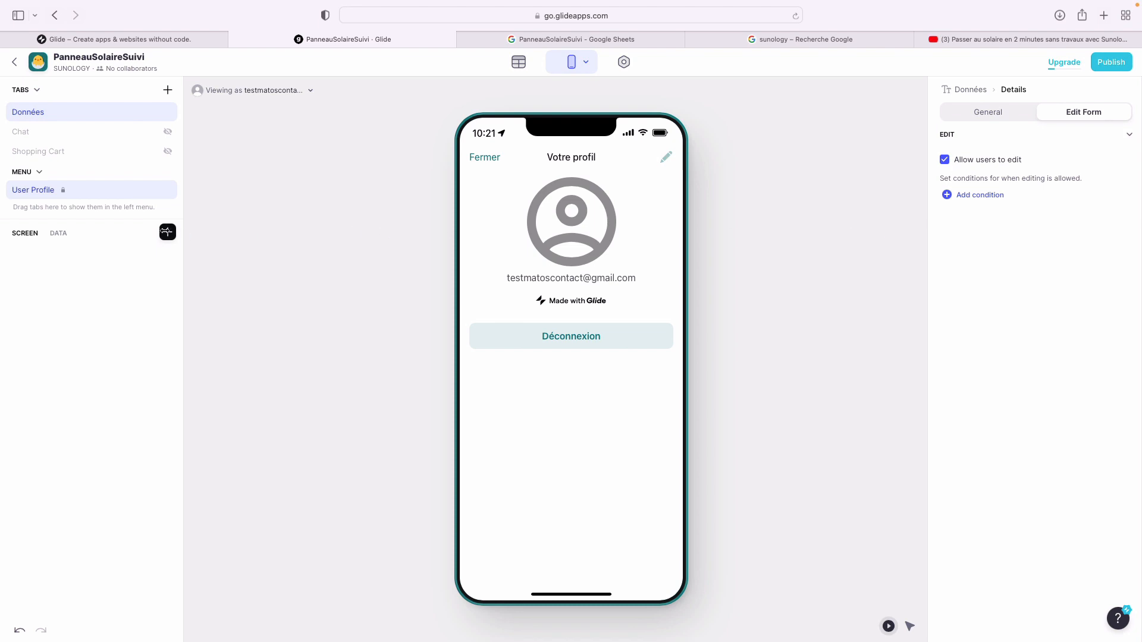
- Add the Nom profile column to the monthly data-entry form, keeping Nom as its column
left_click(42, 119)
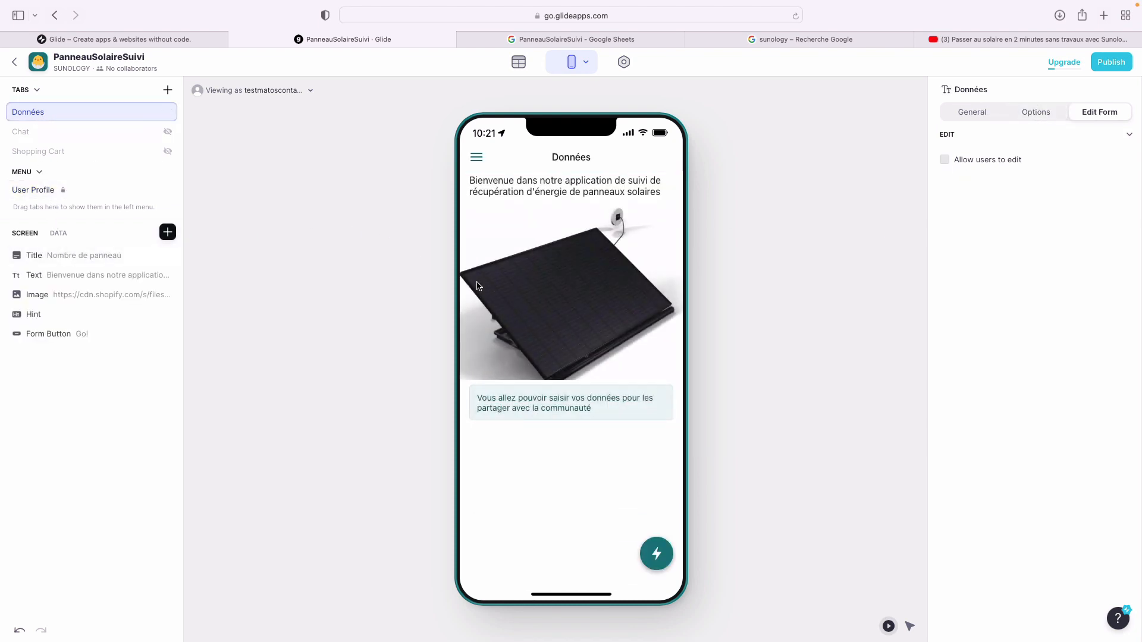
left_click(656, 554)
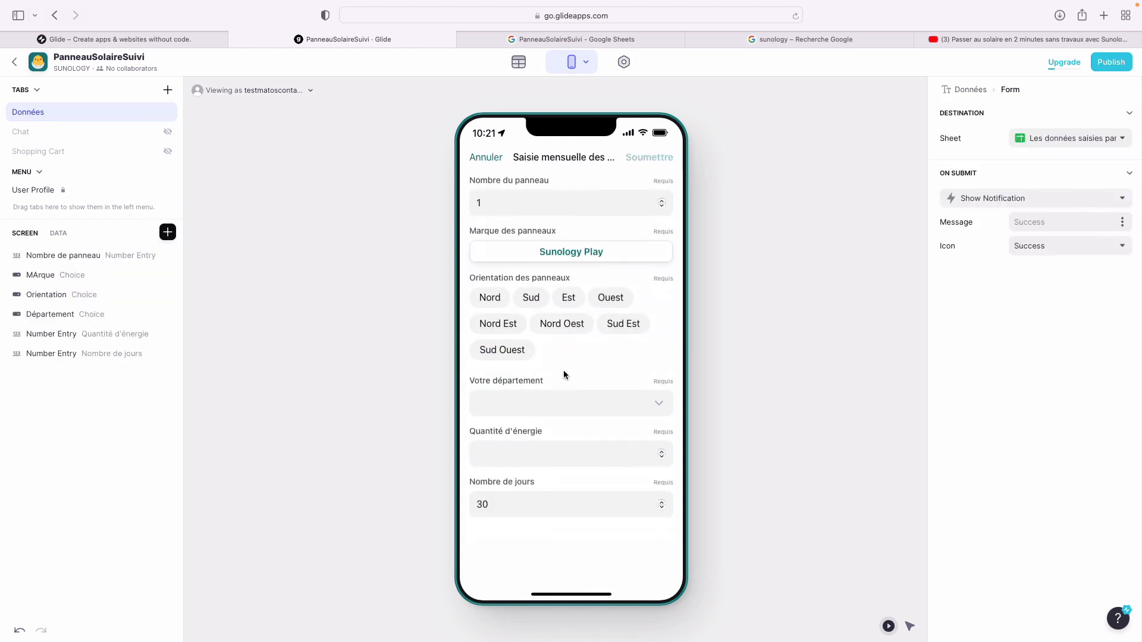
left_click(167, 232)
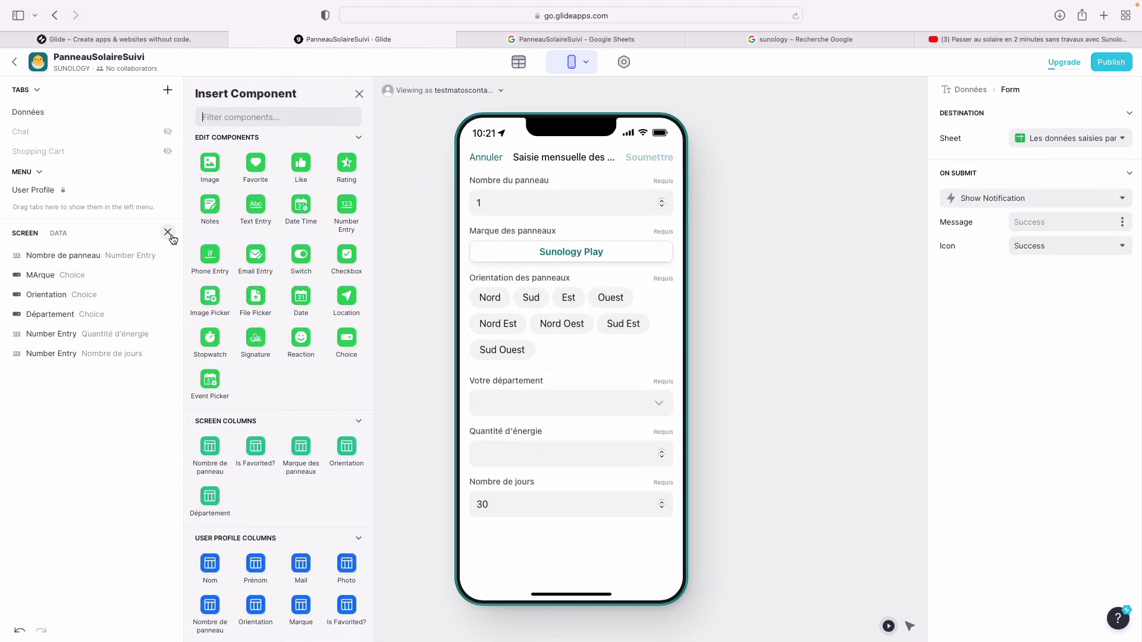
scroll(303, 477, "down", 5)
scroll(303, 477, "down", 2)
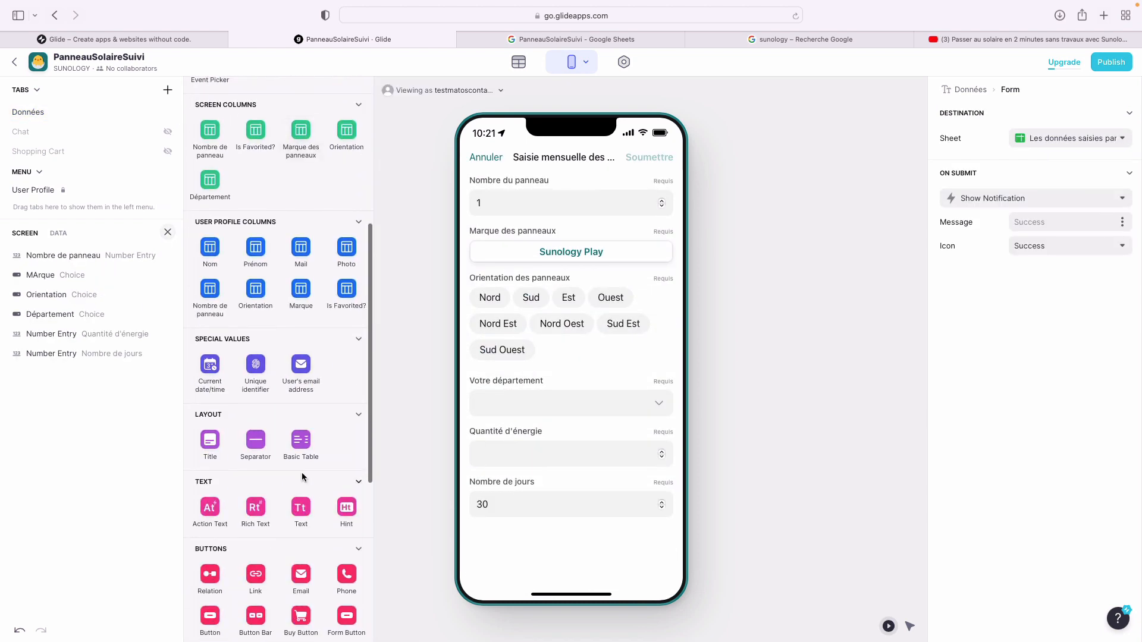
left_click(212, 247)
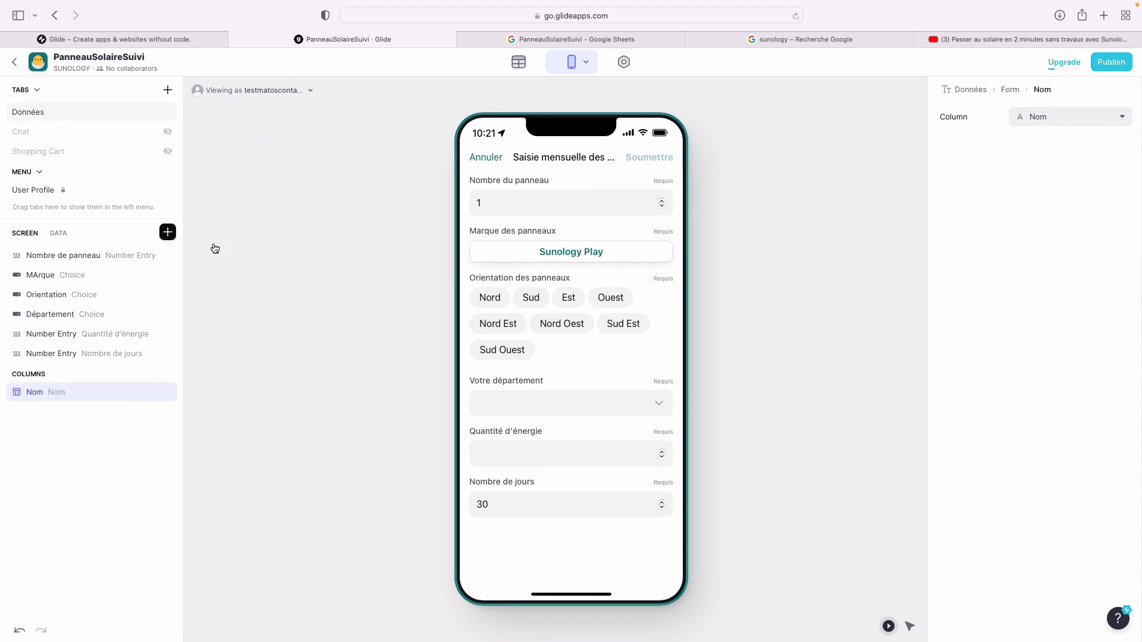
left_click(1073, 126)
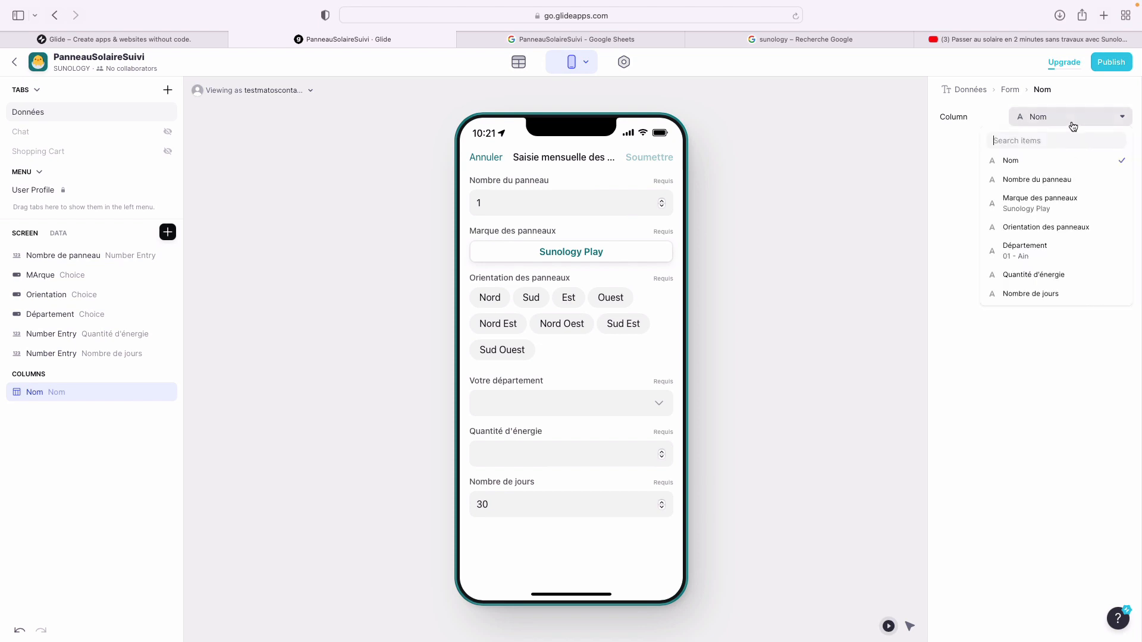
left_click(1069, 161)
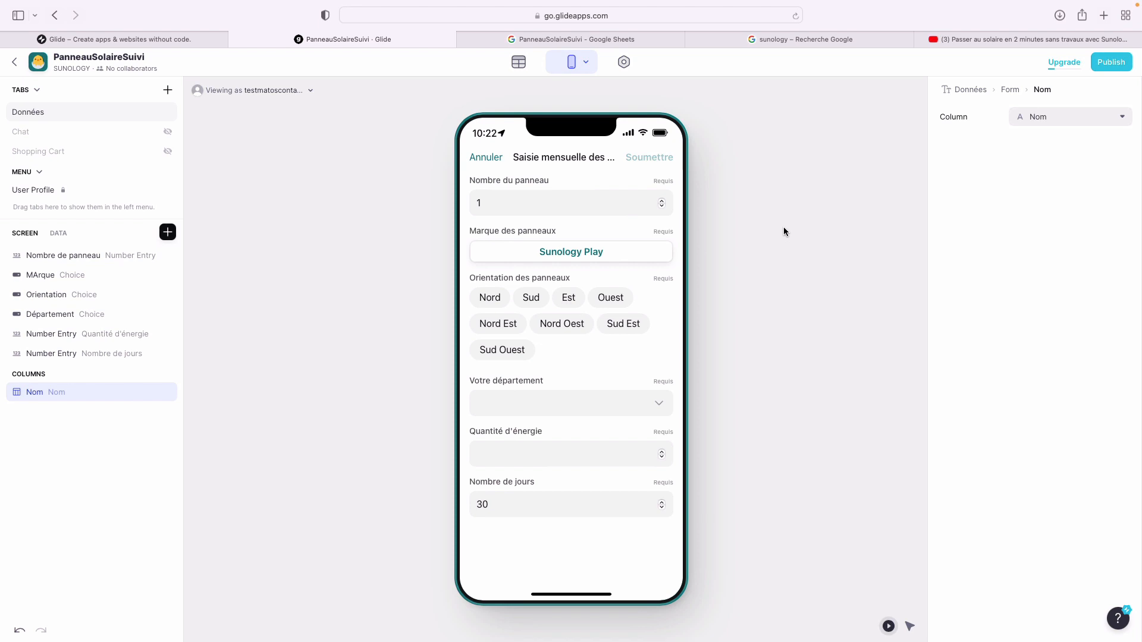
- Browse the component list, view the form's settings, and return to the Données tab screen
left_click(168, 233)
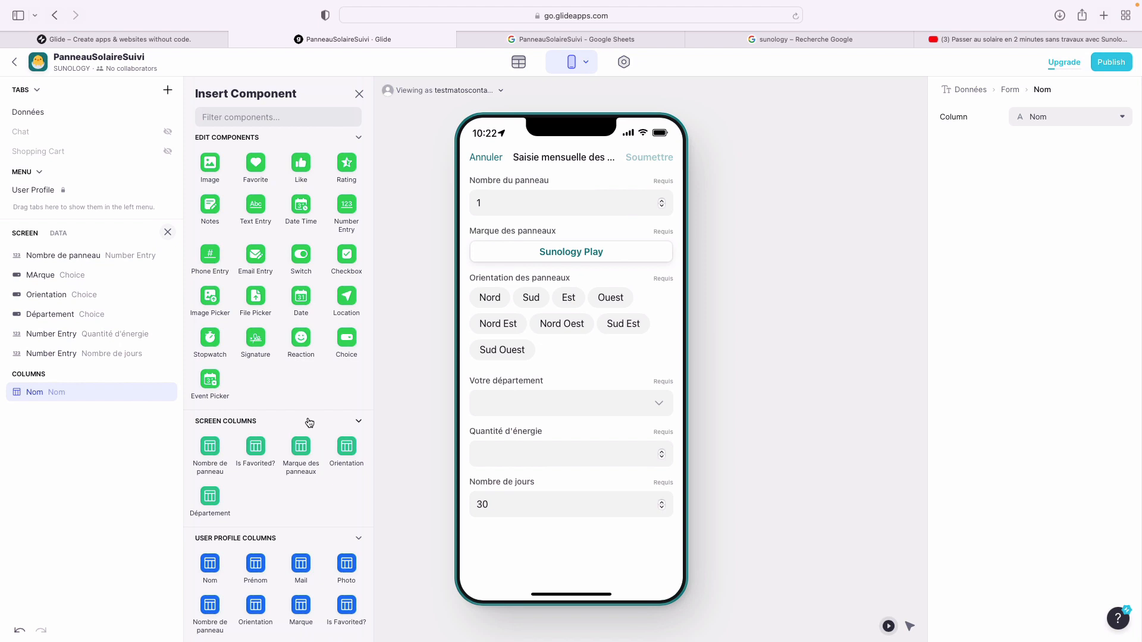
scroll(310, 423, "down", 5)
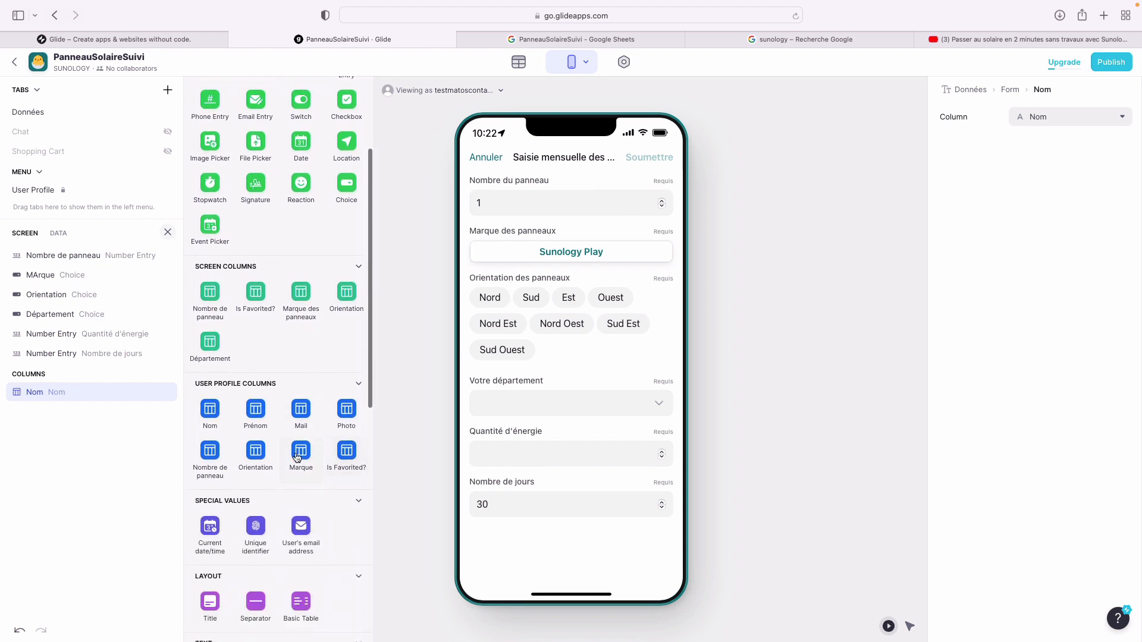
scroll(283, 455, "down", 1)
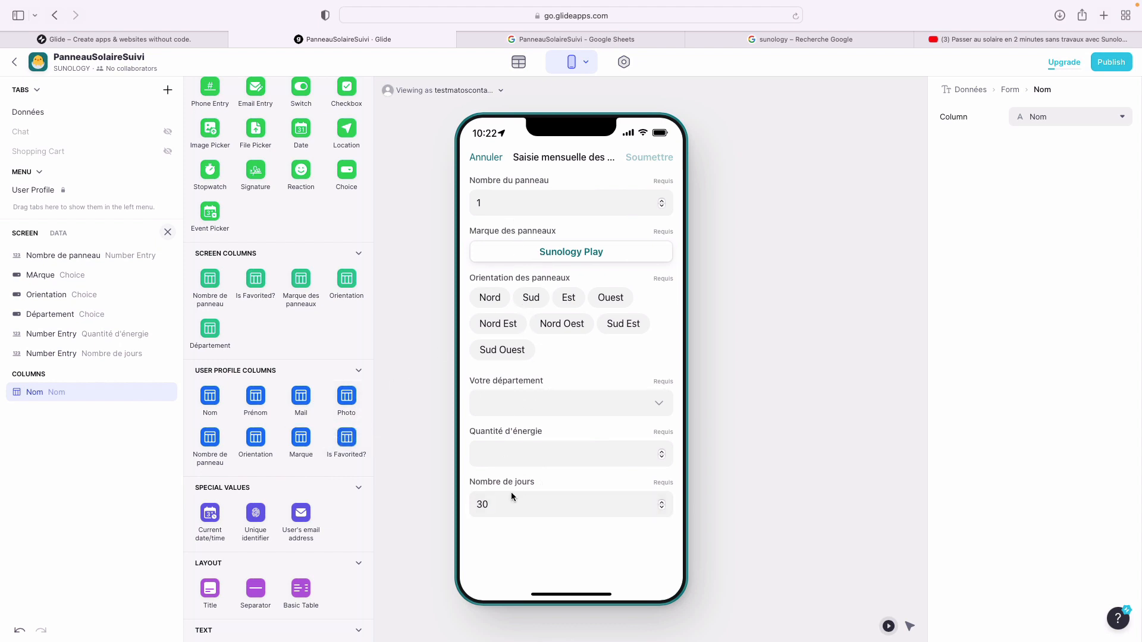
scroll(330, 529, "down", 5)
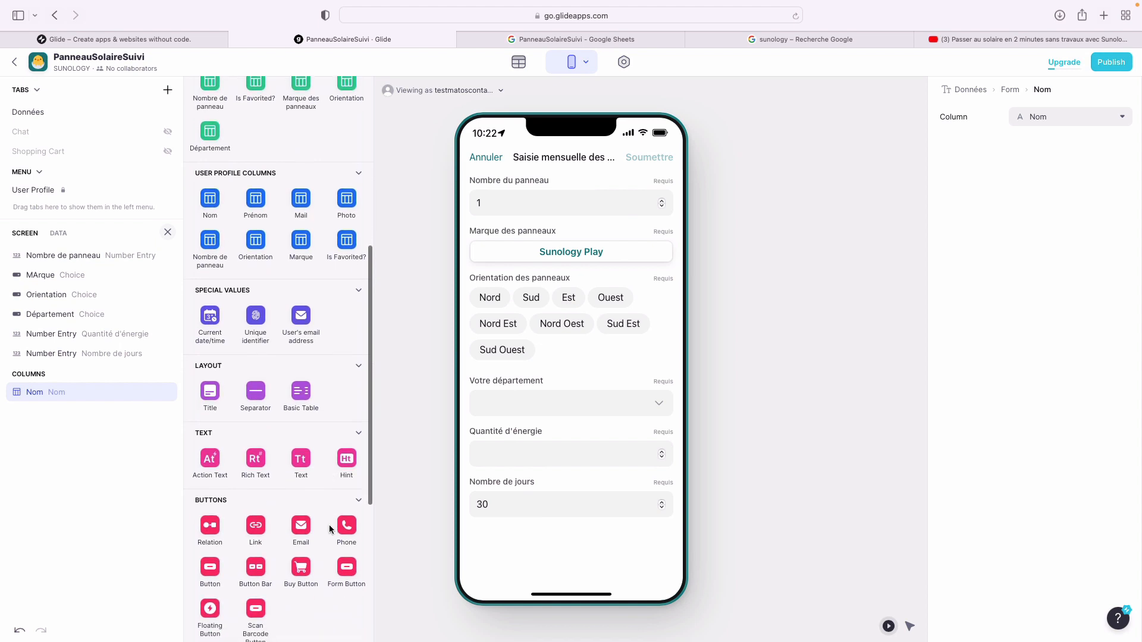
left_click(398, 405)
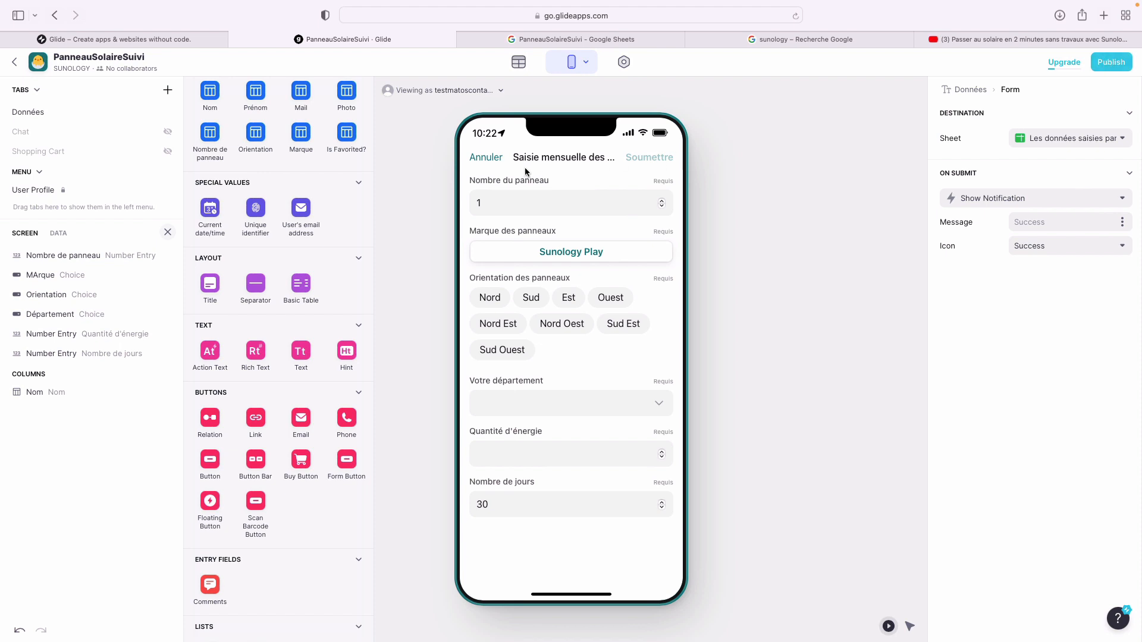
left_click(38, 118)
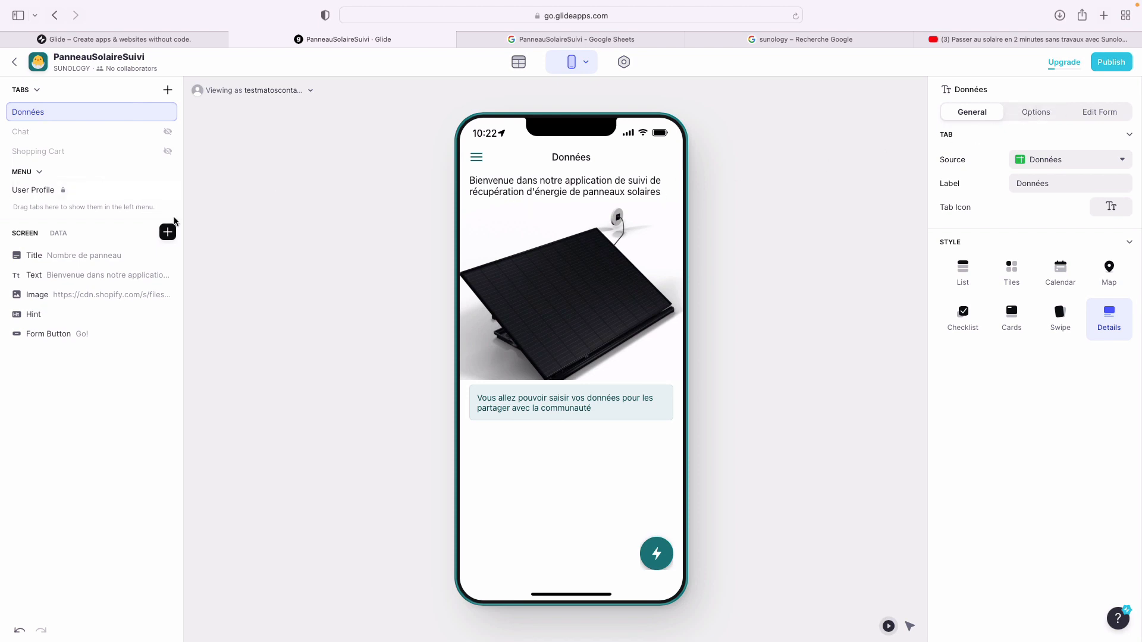
- Add an empty Hint with the green Success mood to the Données screen, then view the spreadsheet
left_click(167, 232)
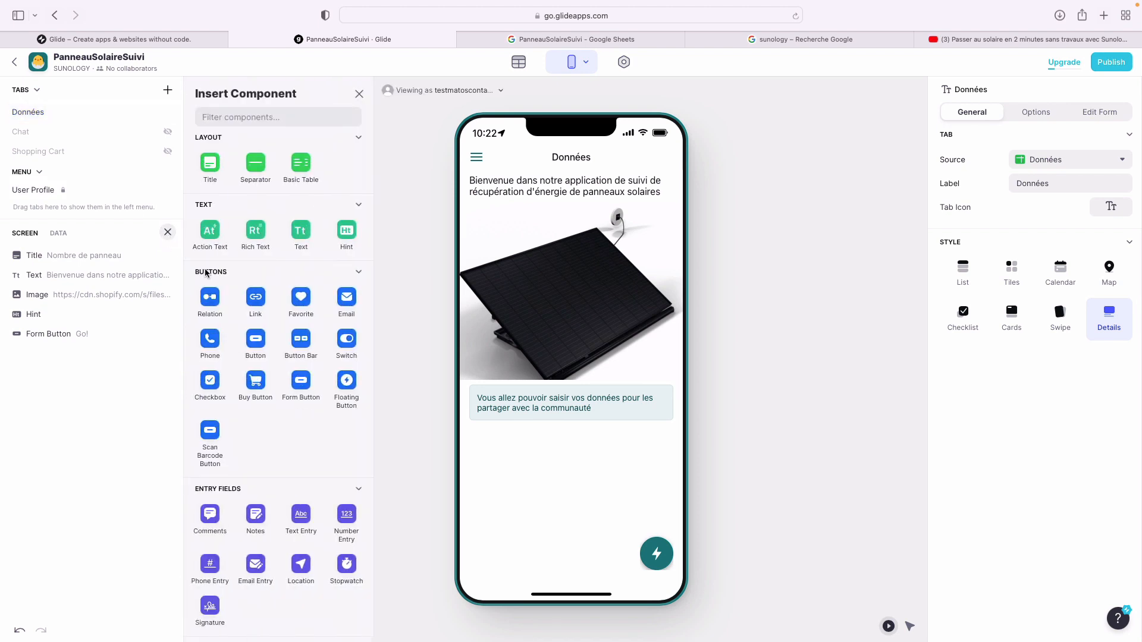
scroll(284, 387, "down", 8)
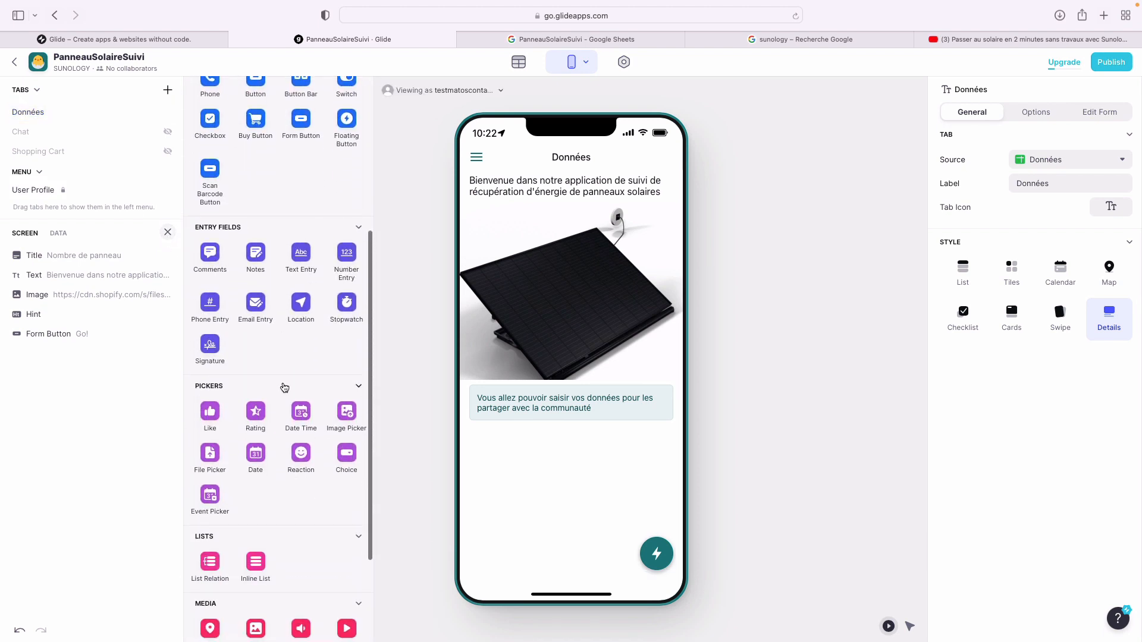
scroll(284, 386, "up", 8)
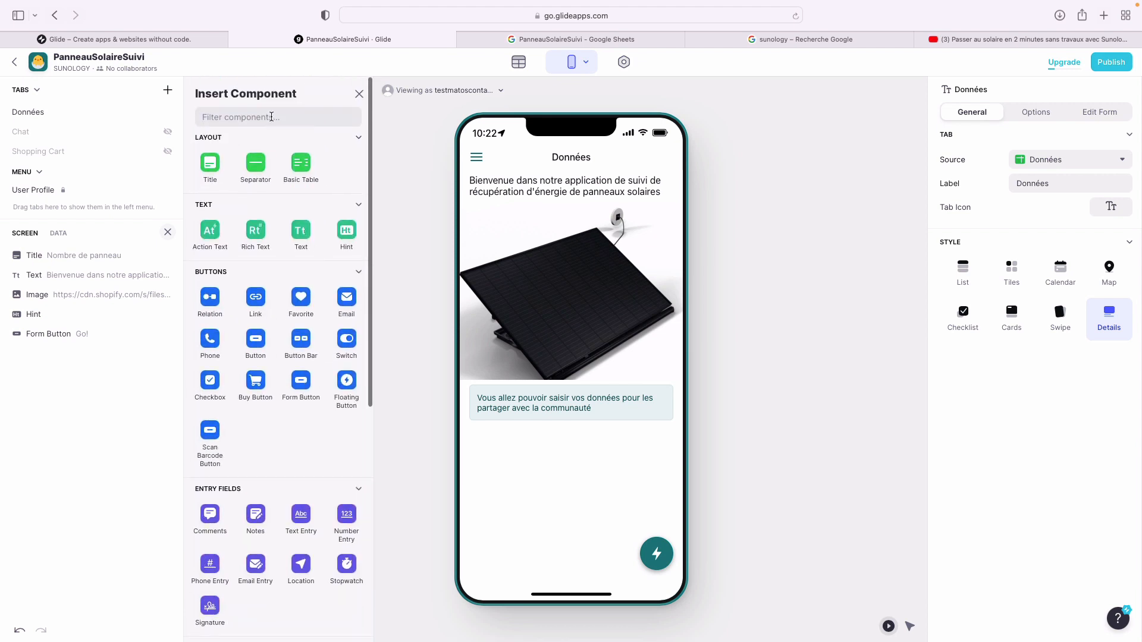
type("num")
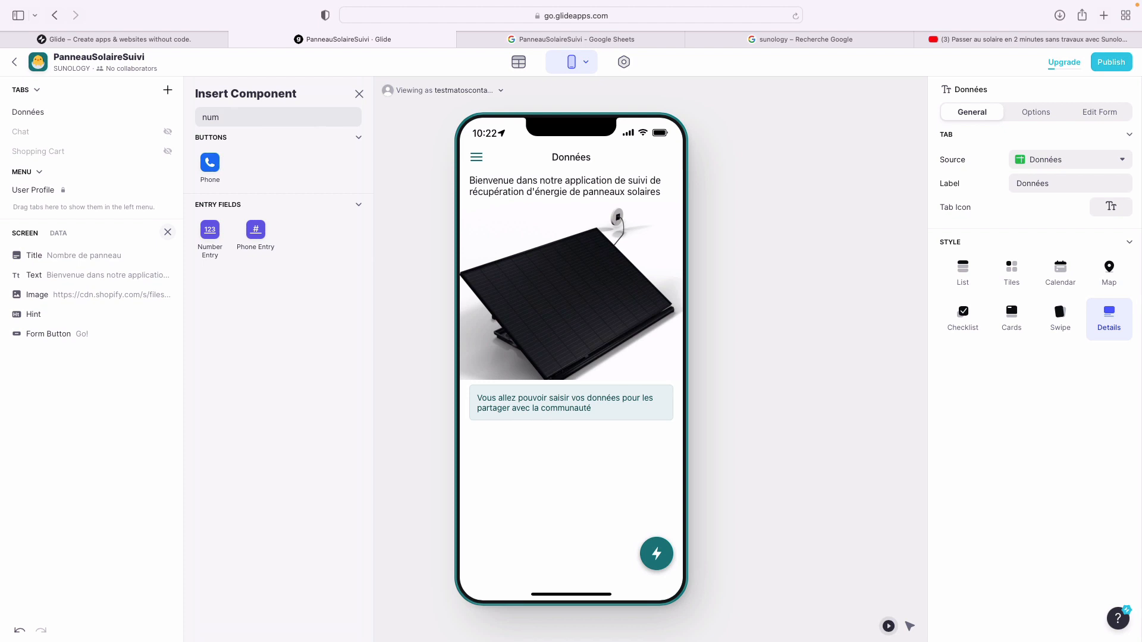
key("BackSpace")
key("BackSpace")
key("BackSpace")
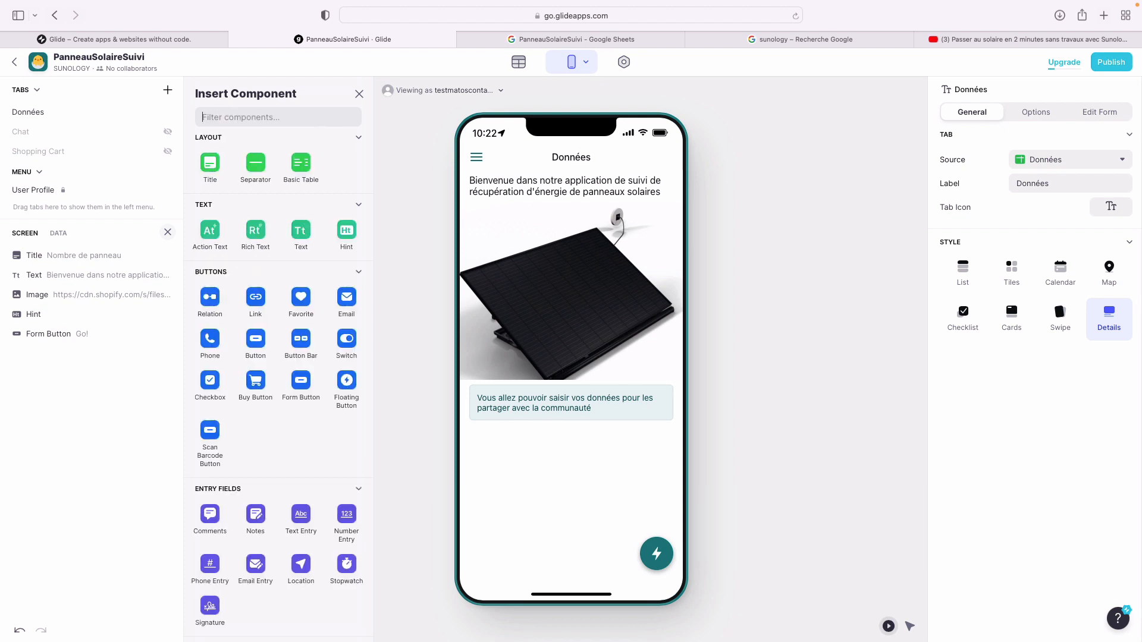
type("Te")
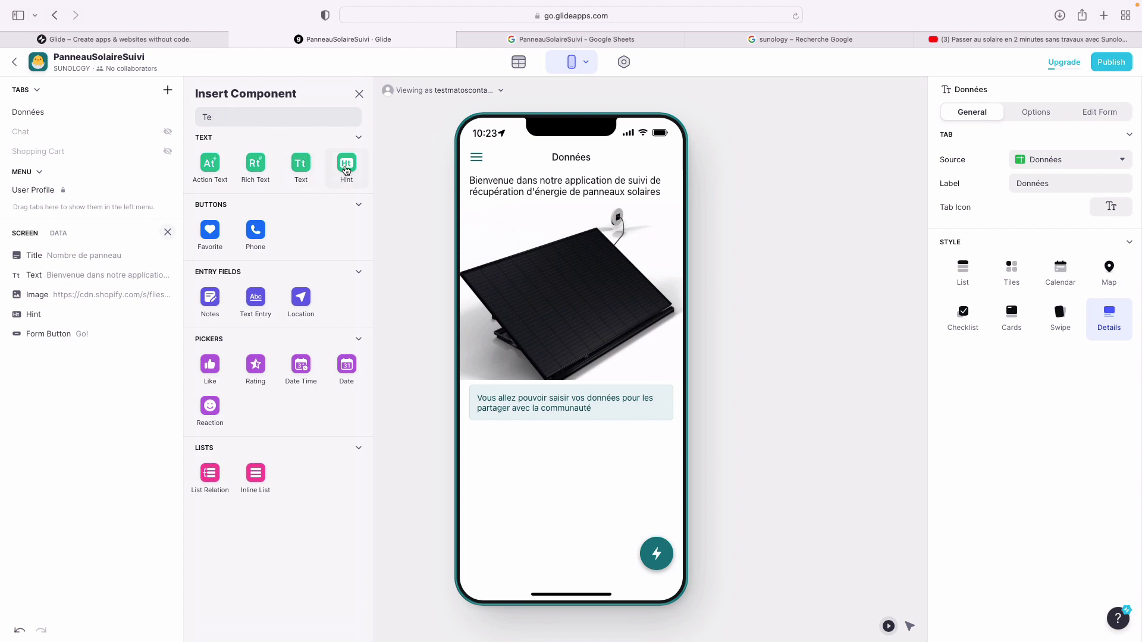
left_click(349, 170)
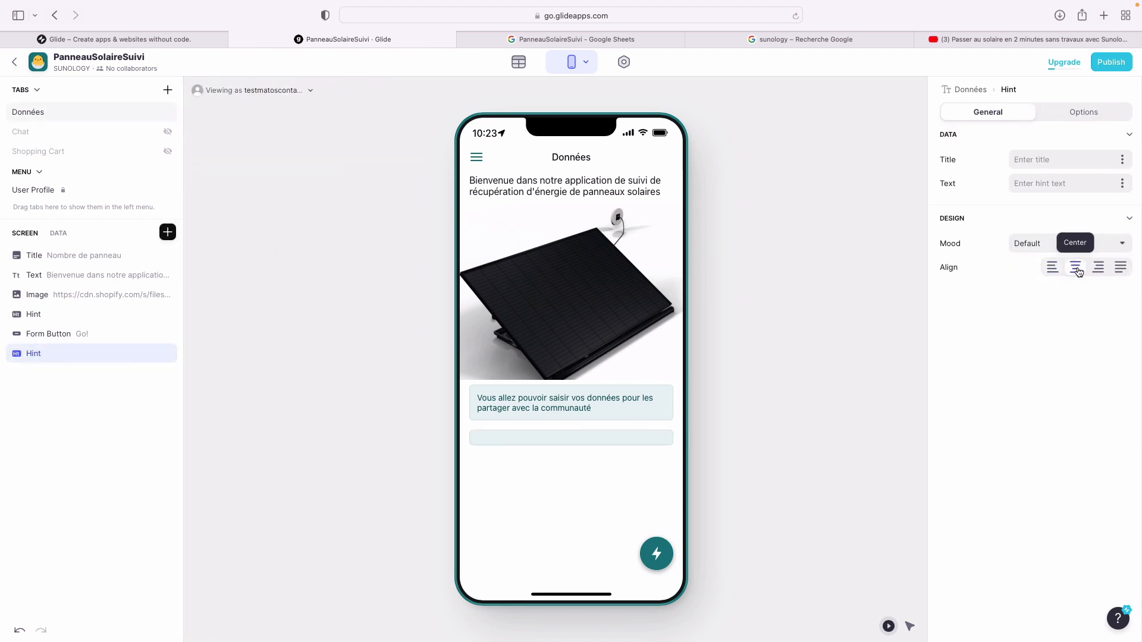
left_click(1094, 245)
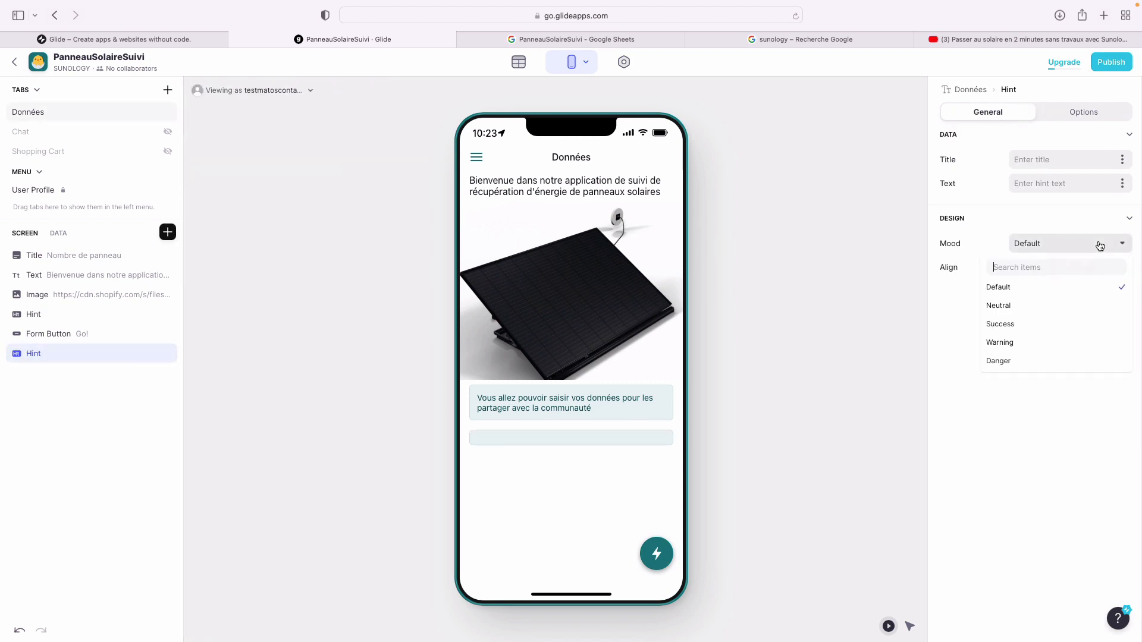
left_click(1054, 324)
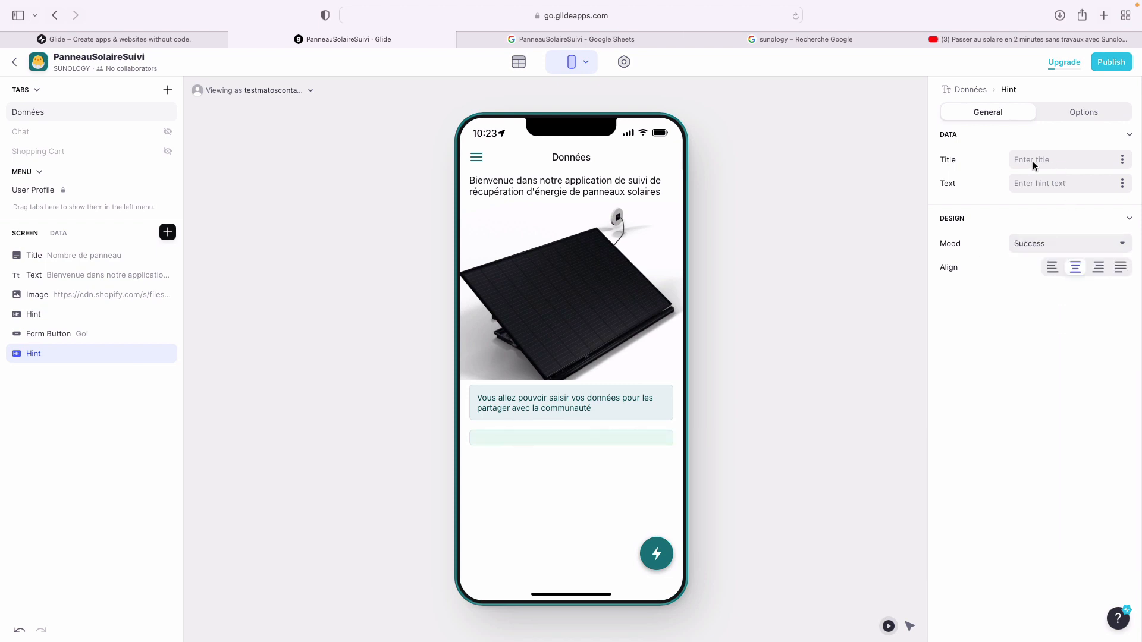
left_click(514, 40)
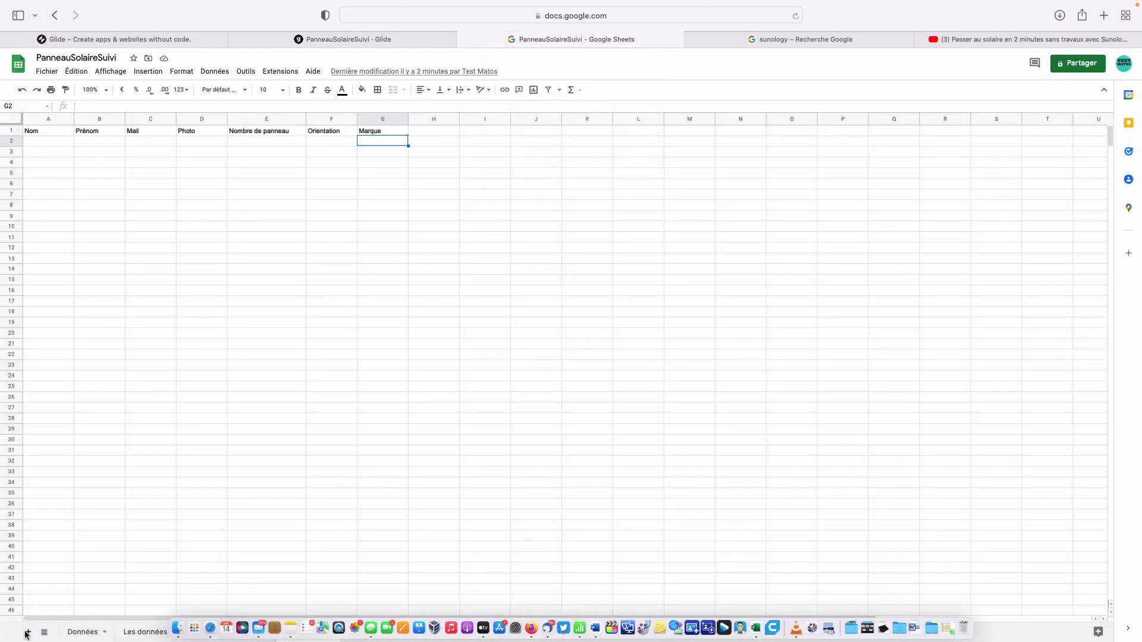
- Head cell E1 of the Données sheet 'Total Energie'
left_click(75, 632)
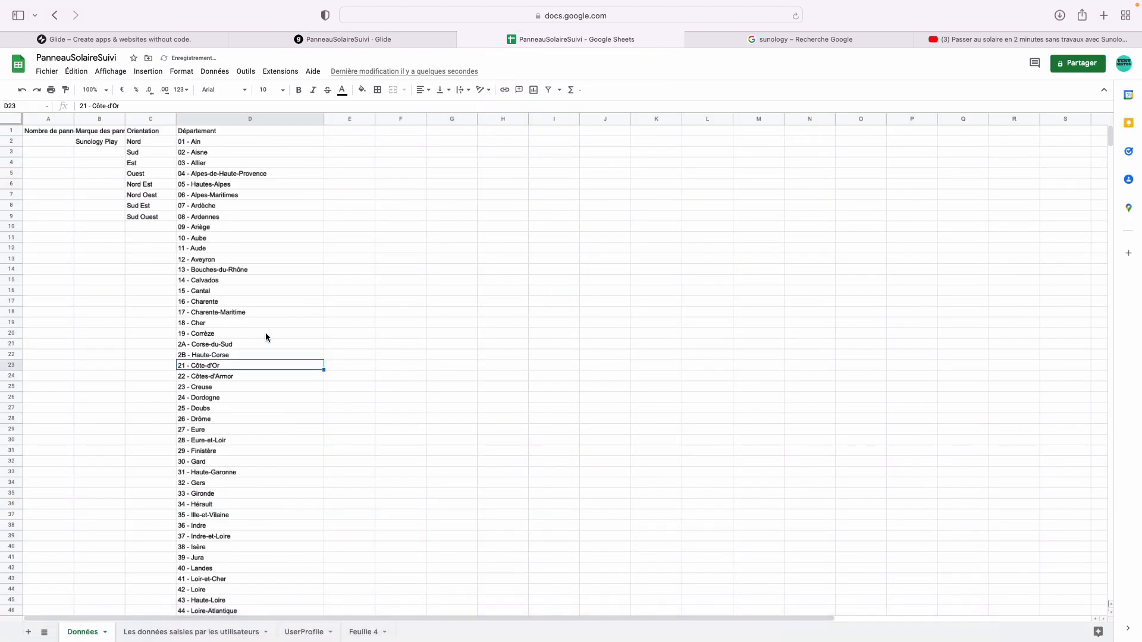
double_click(352, 131)
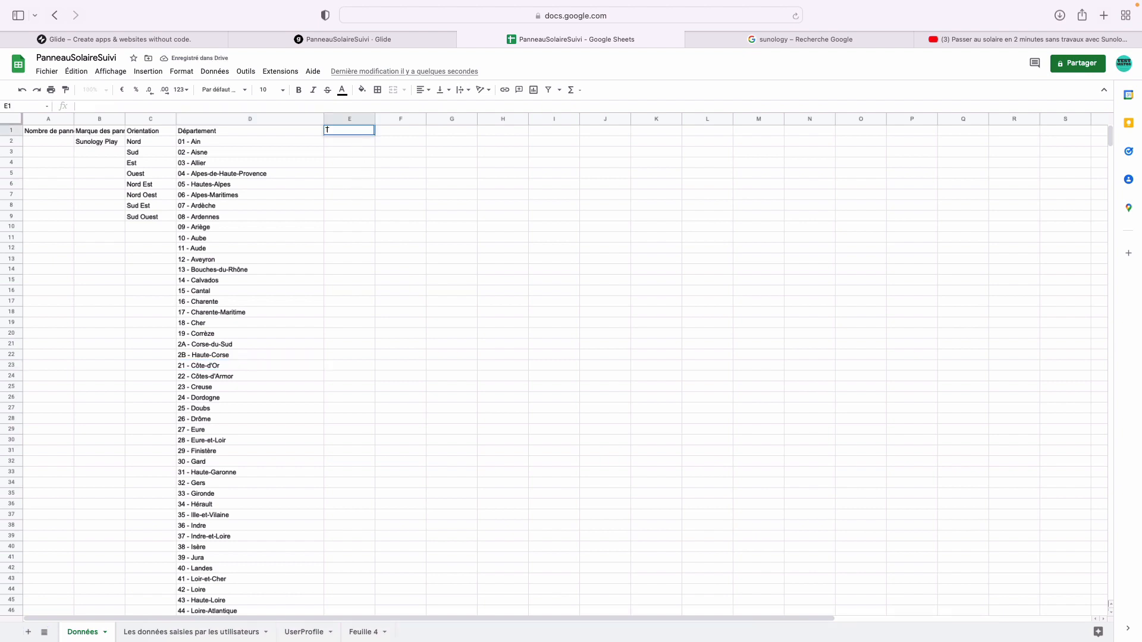
type("Total")
key("Return")
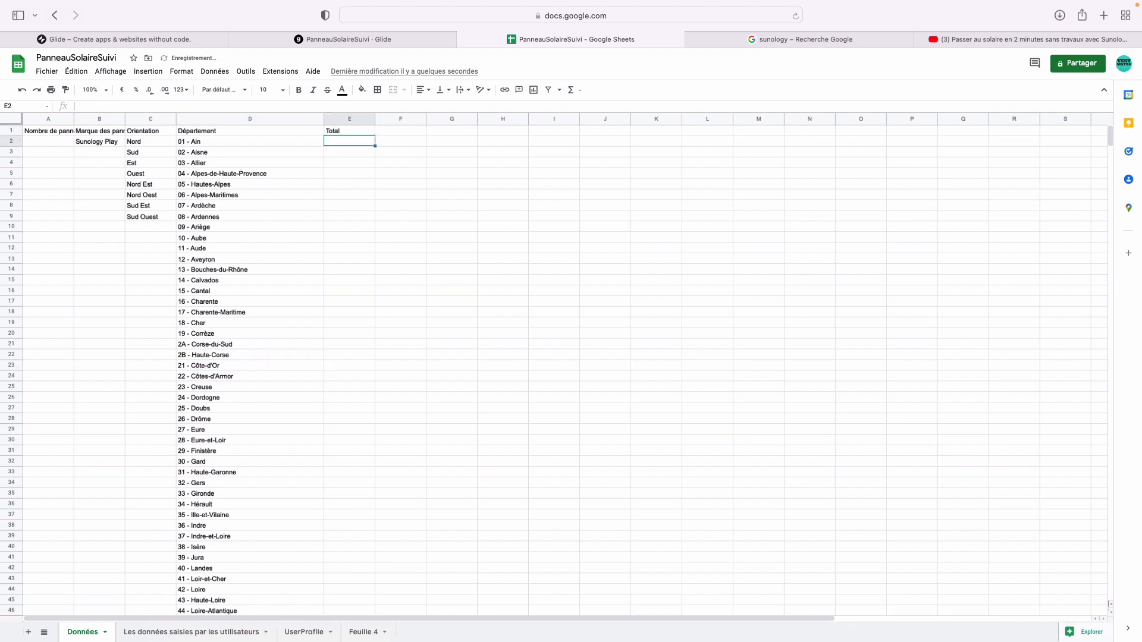
double_click(366, 130)
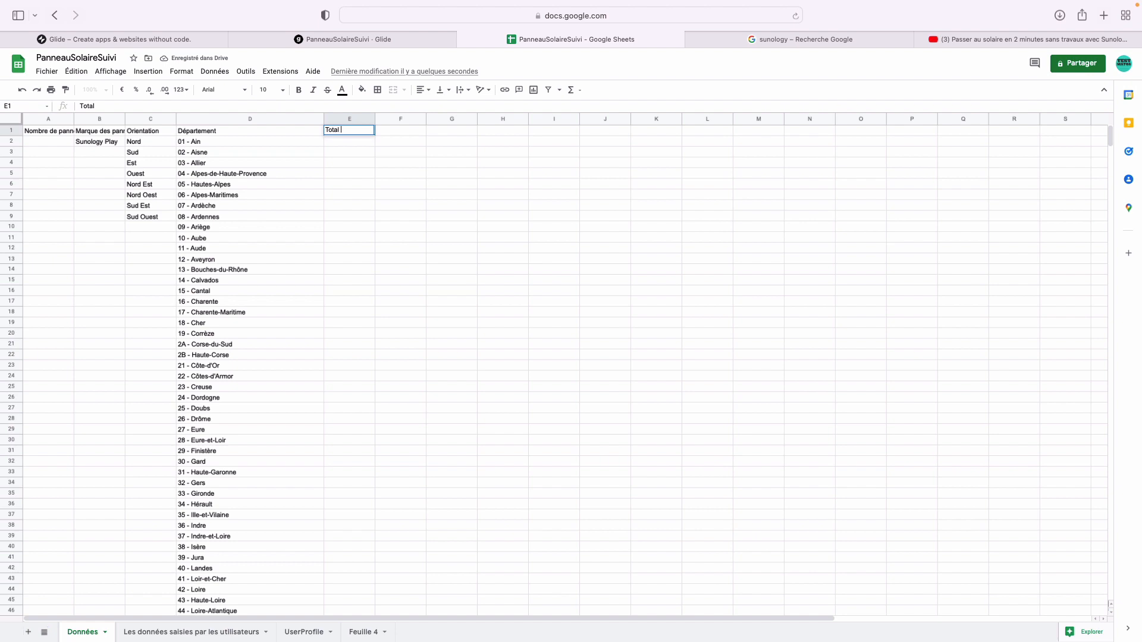
type("Energie")
key("Return")
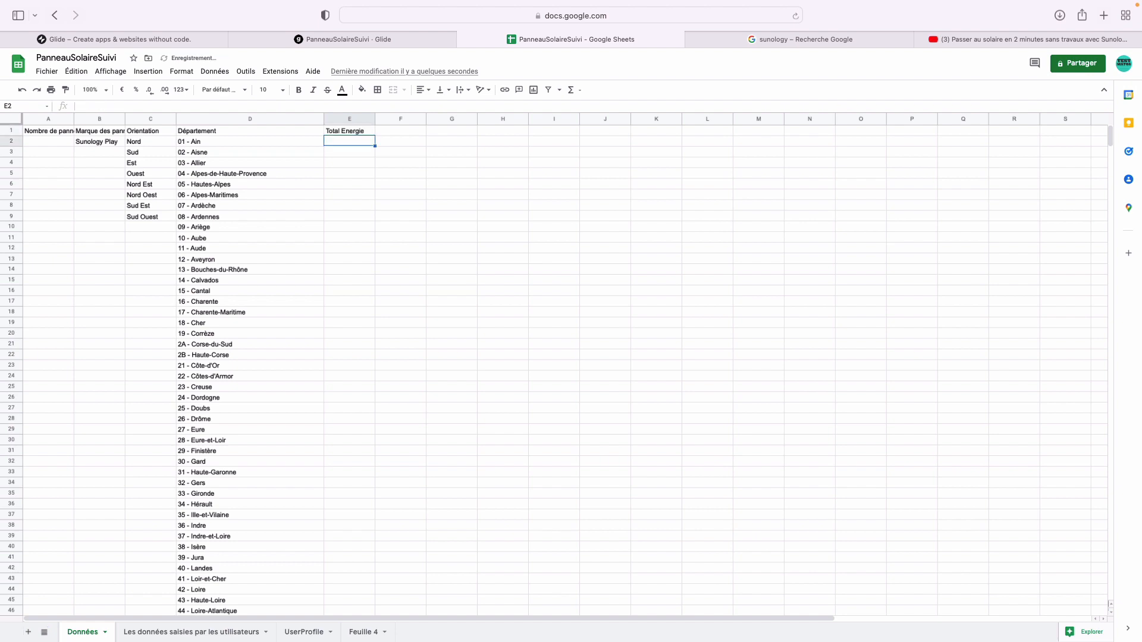
- Try a first Somme formula in E2 against the user-entries sheet, then return to Données
type("=")
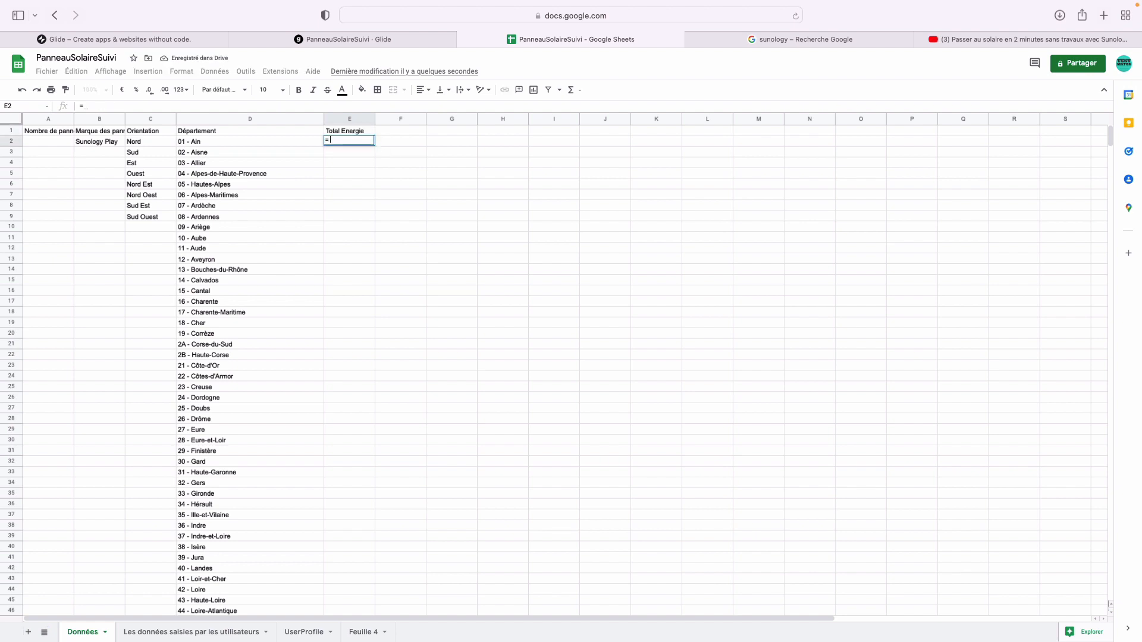
left_click(191, 632)
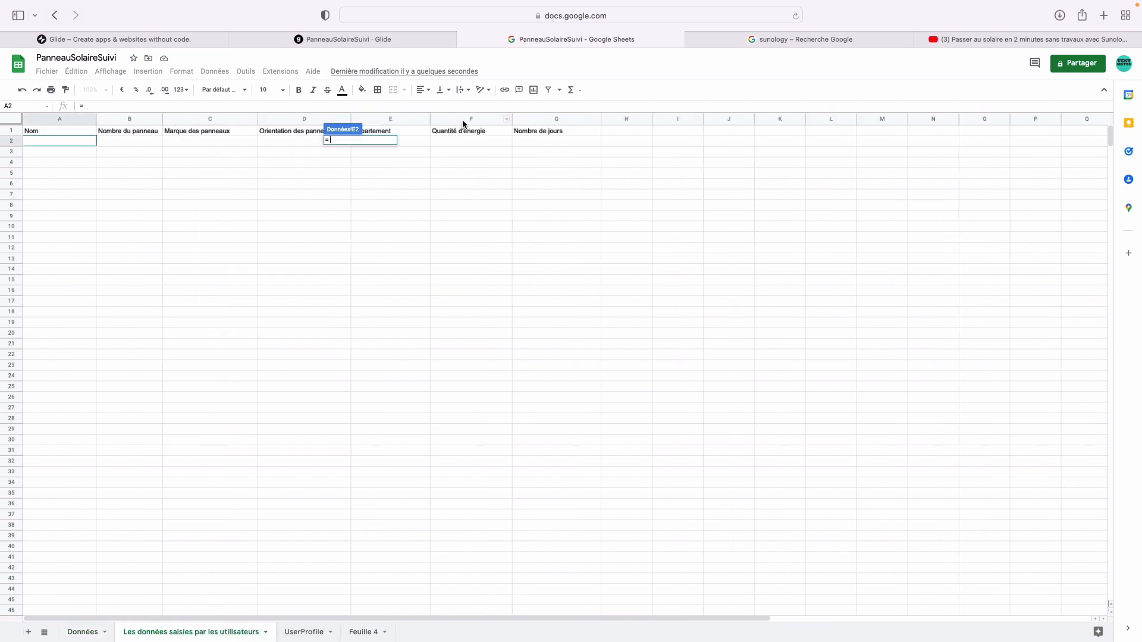
type("S")
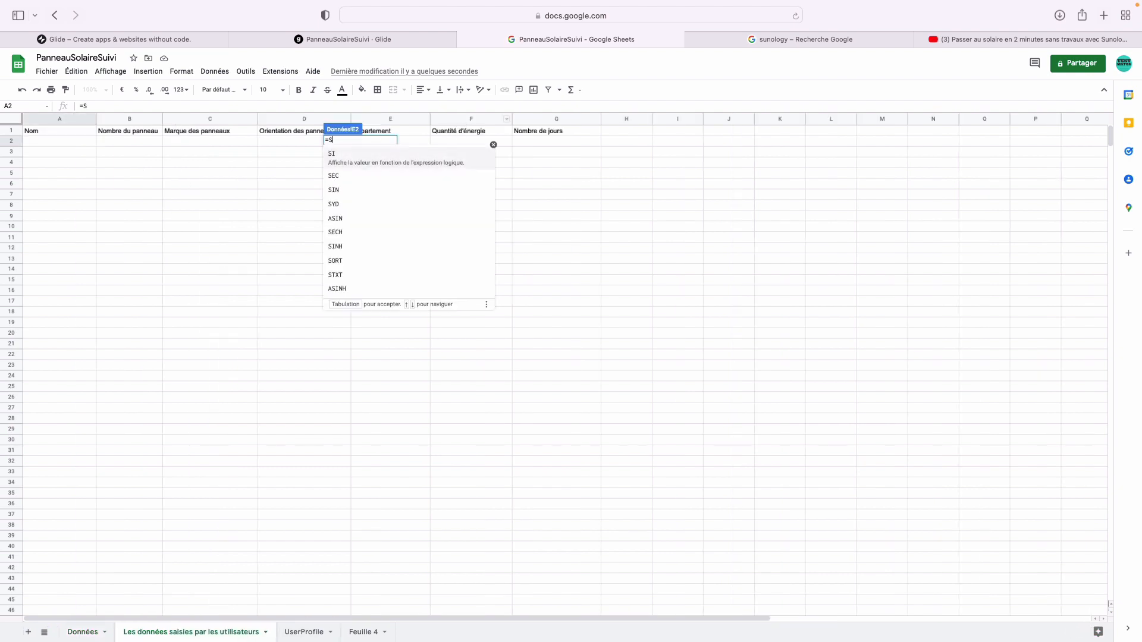
type("omme")
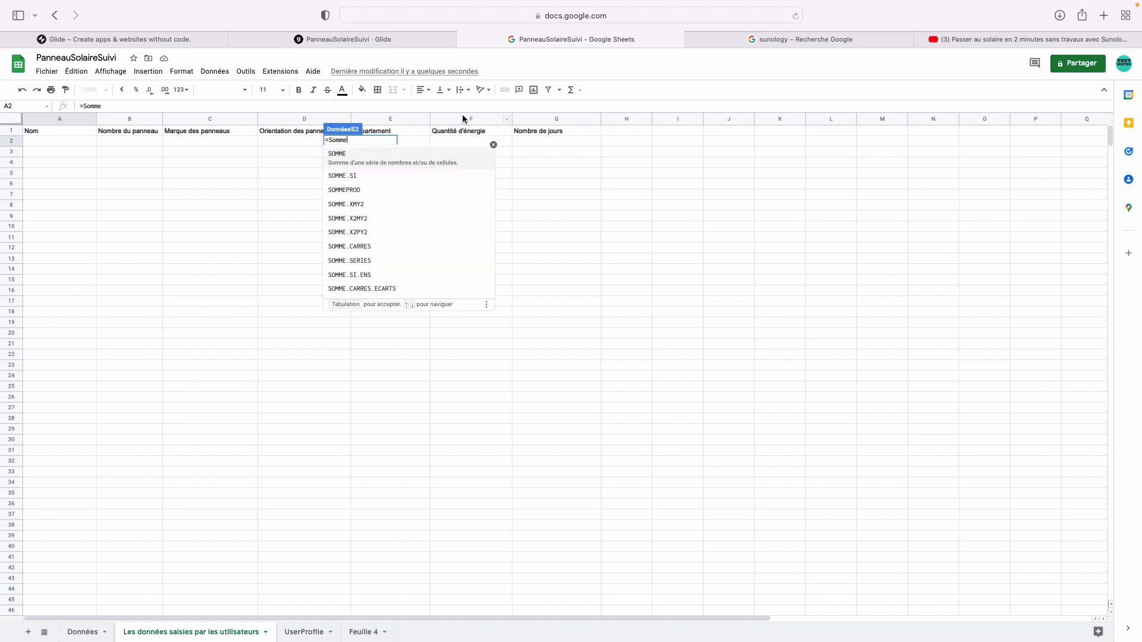
key("Return")
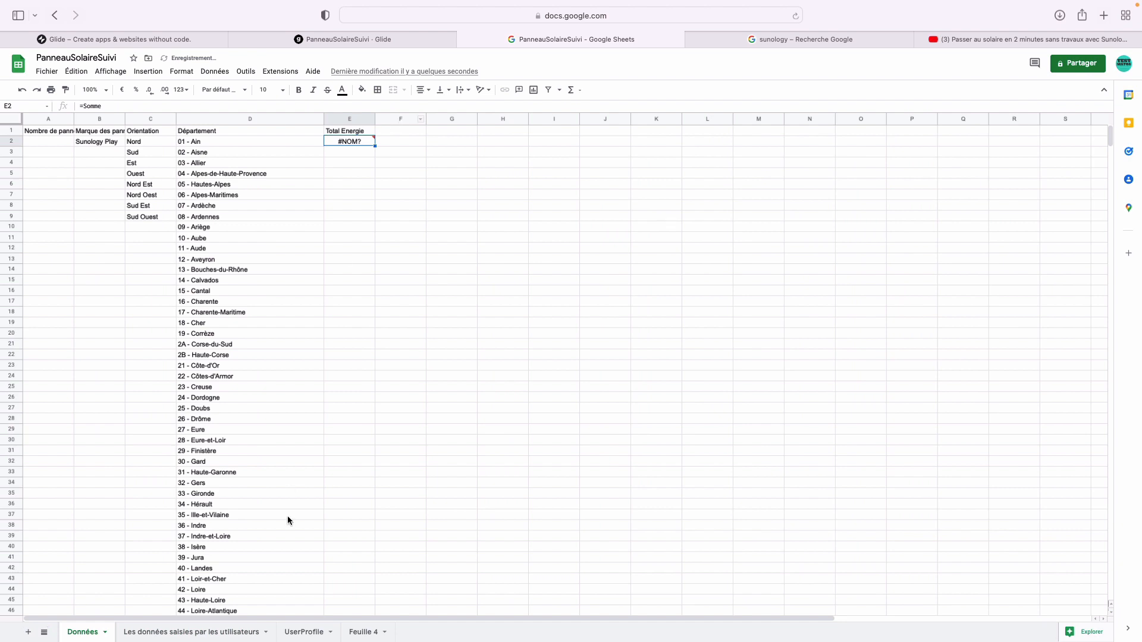
left_click(303, 632)
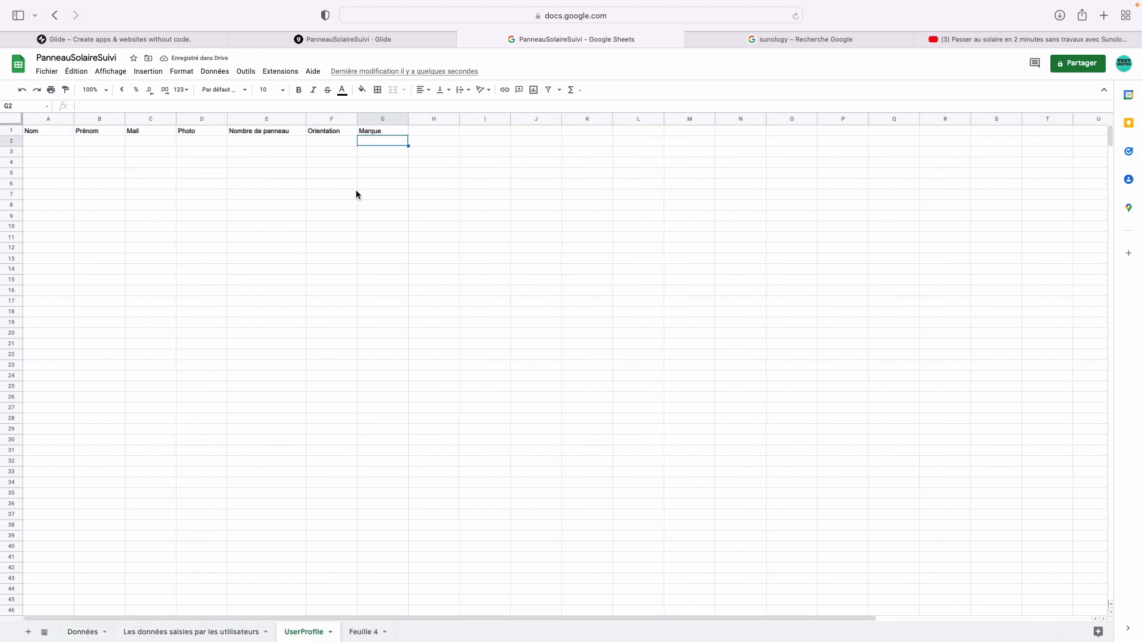
left_click(148, 632)
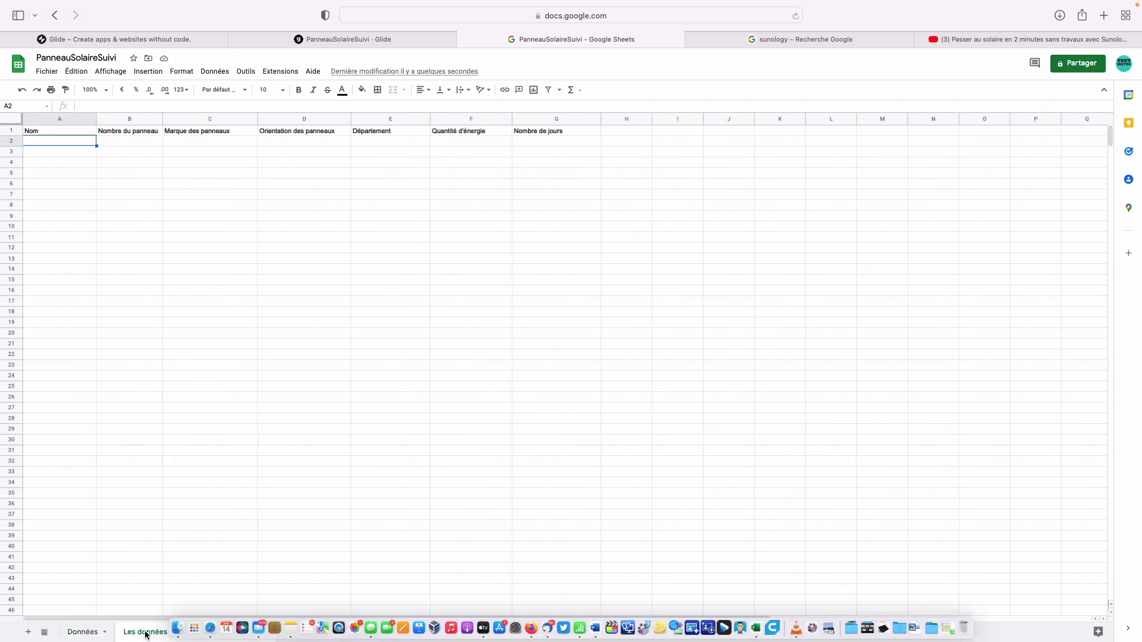
left_click(83, 632)
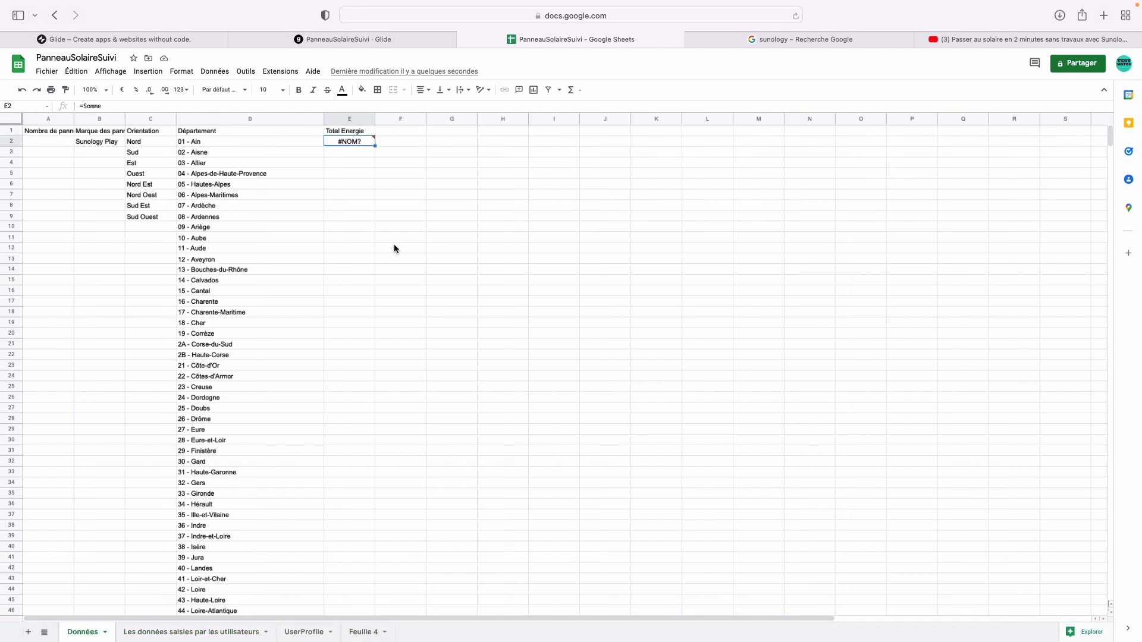
- Enter =SOMME( over the whole column F of 'Les données saisies par les utilisateurs' in E2
mouse_move(361, 146)
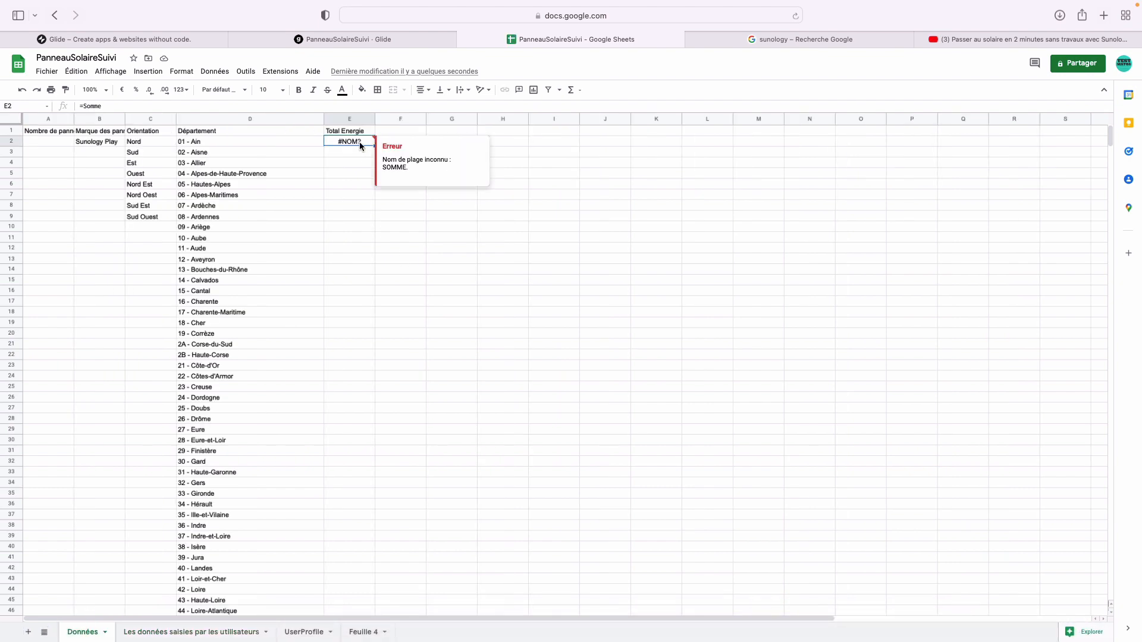
type("=")
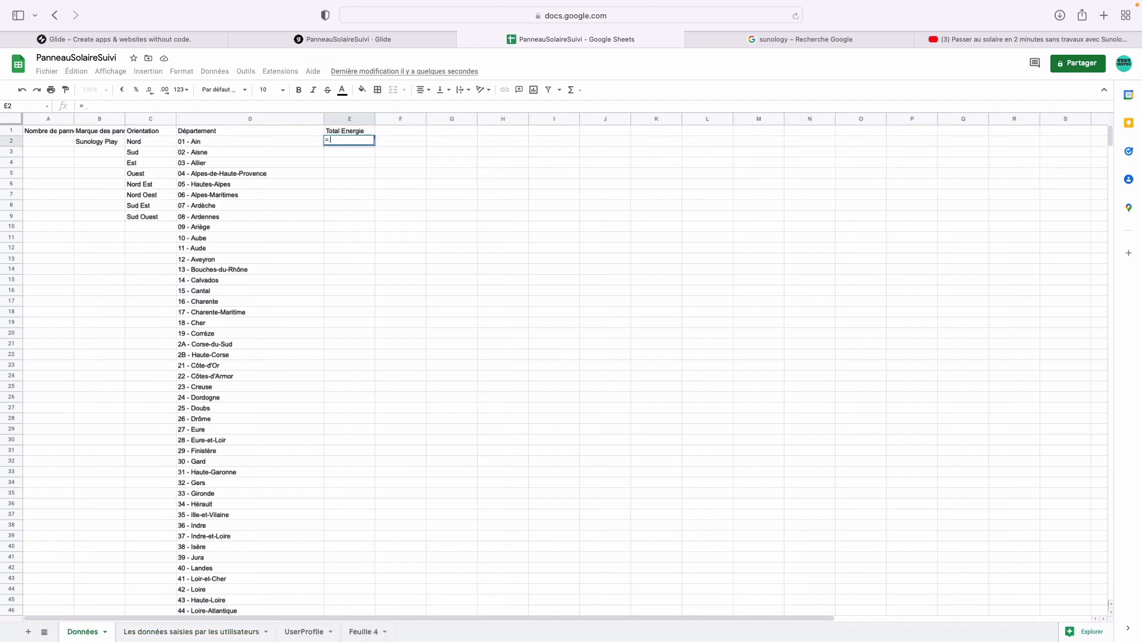
type("SOMM")
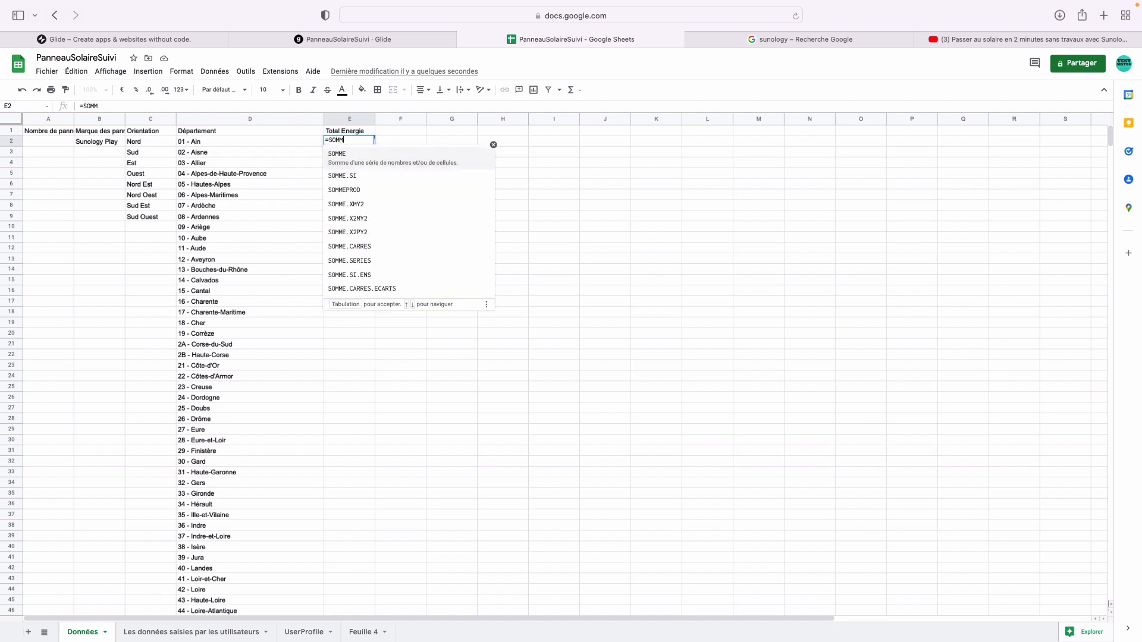
type("E(")
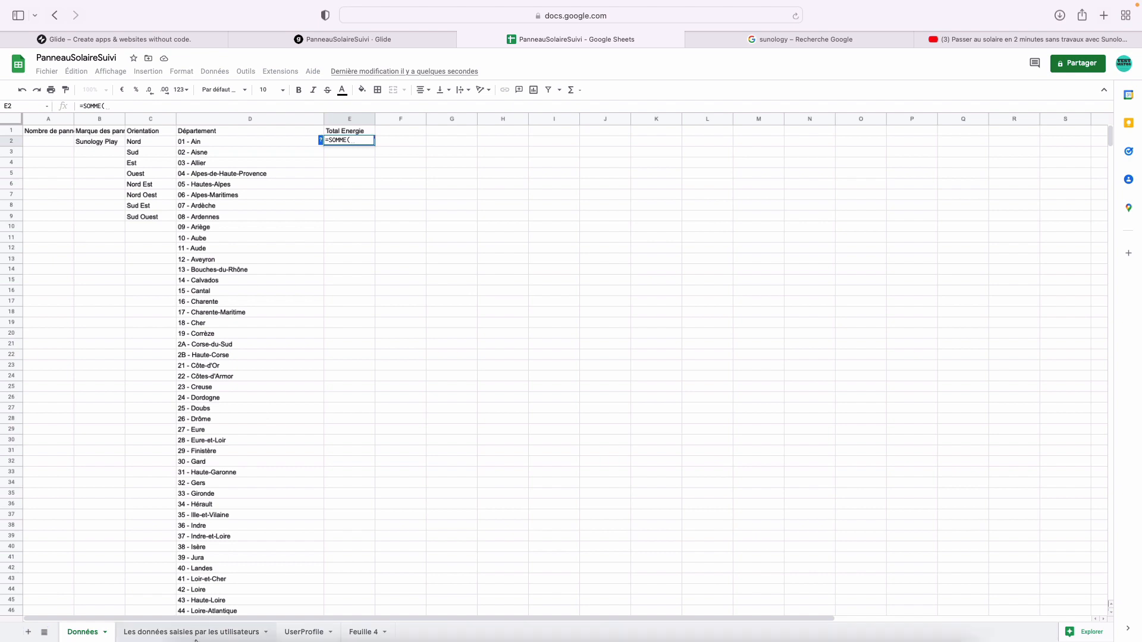
left_click(196, 635)
left_click(471, 122)
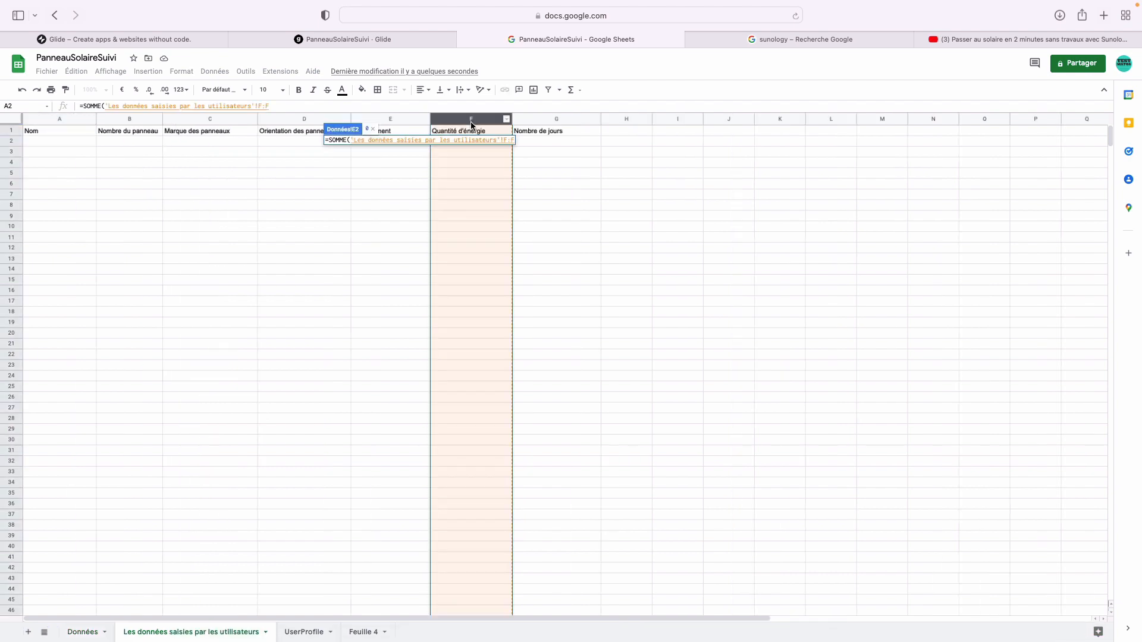
key("Return")
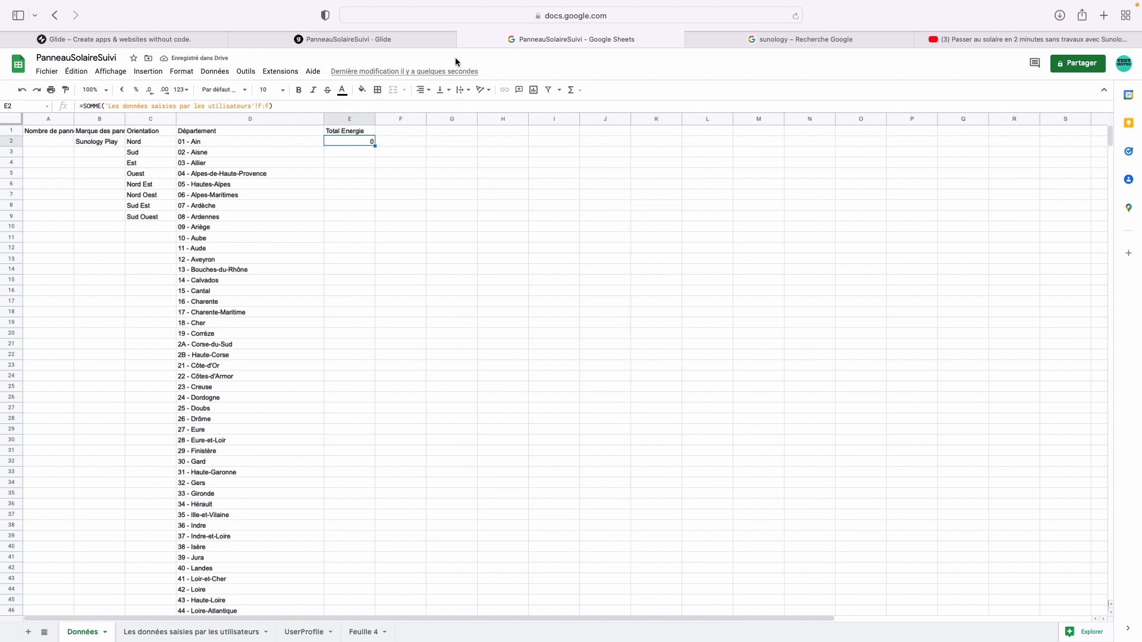
- Browse the hint's data choices, decline auto-added components, and keep Données as the tab source
left_click(409, 39)
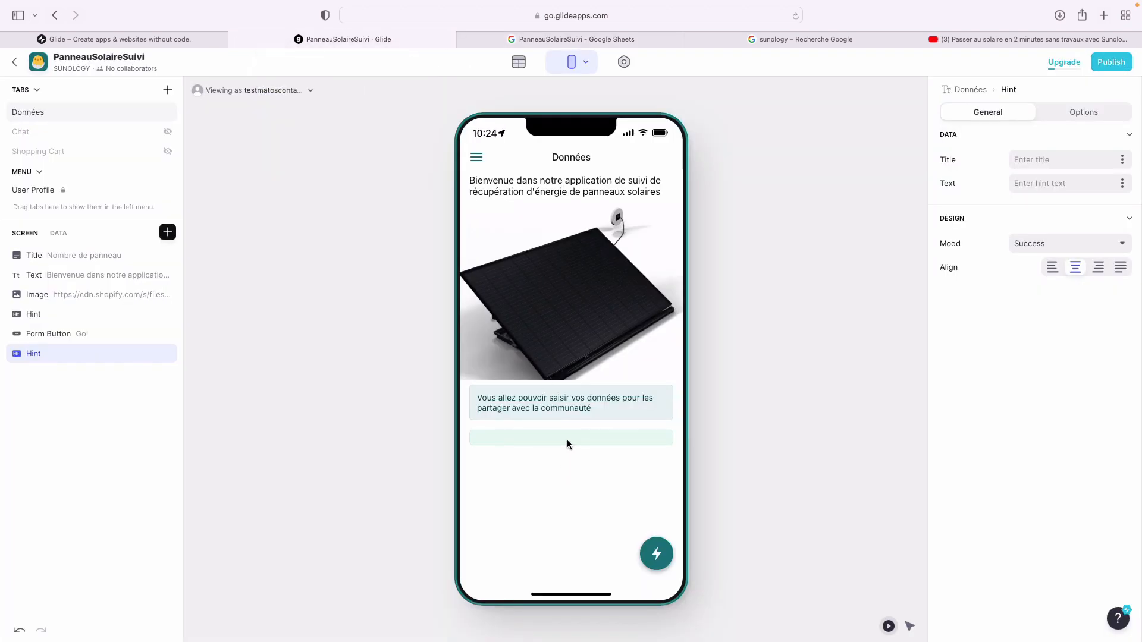
left_click(1122, 183)
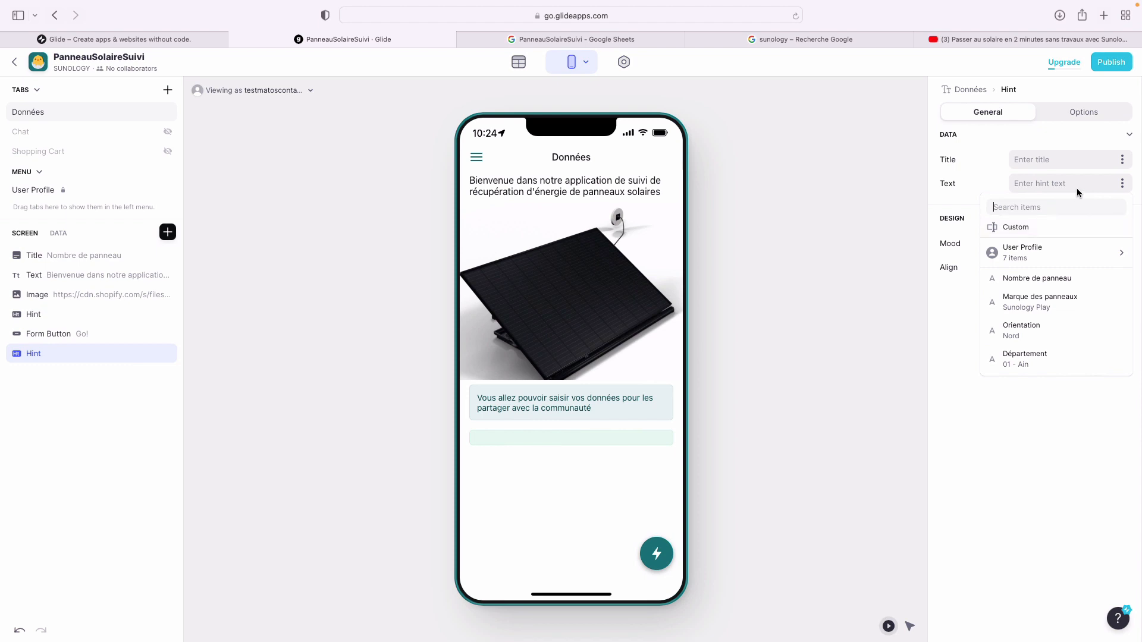
left_click(1063, 254)
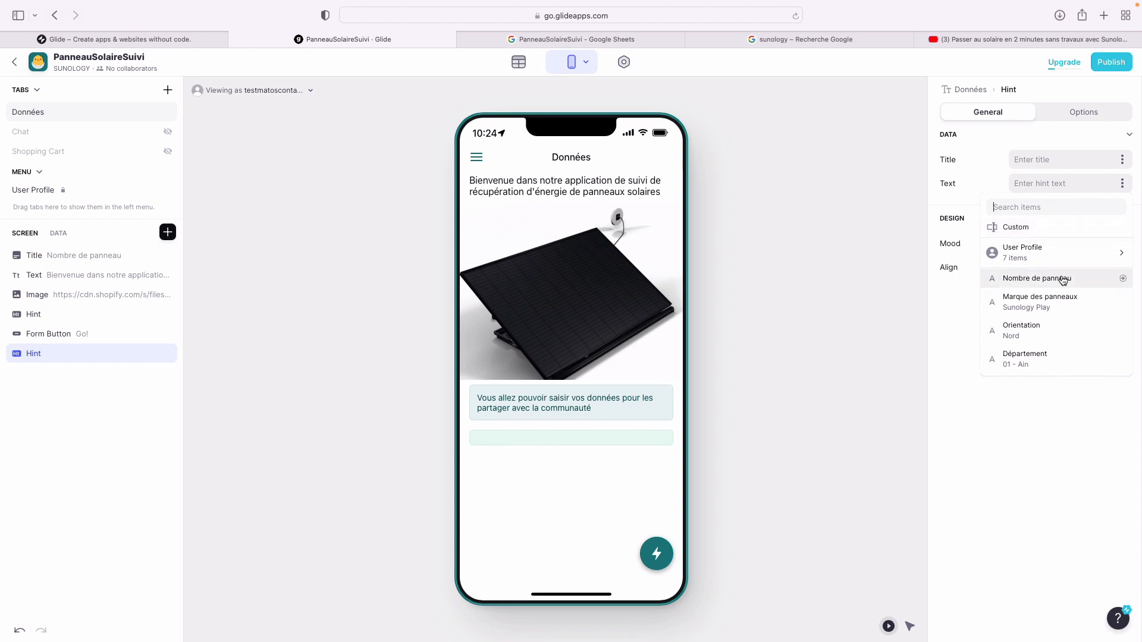
left_click(515, 83)
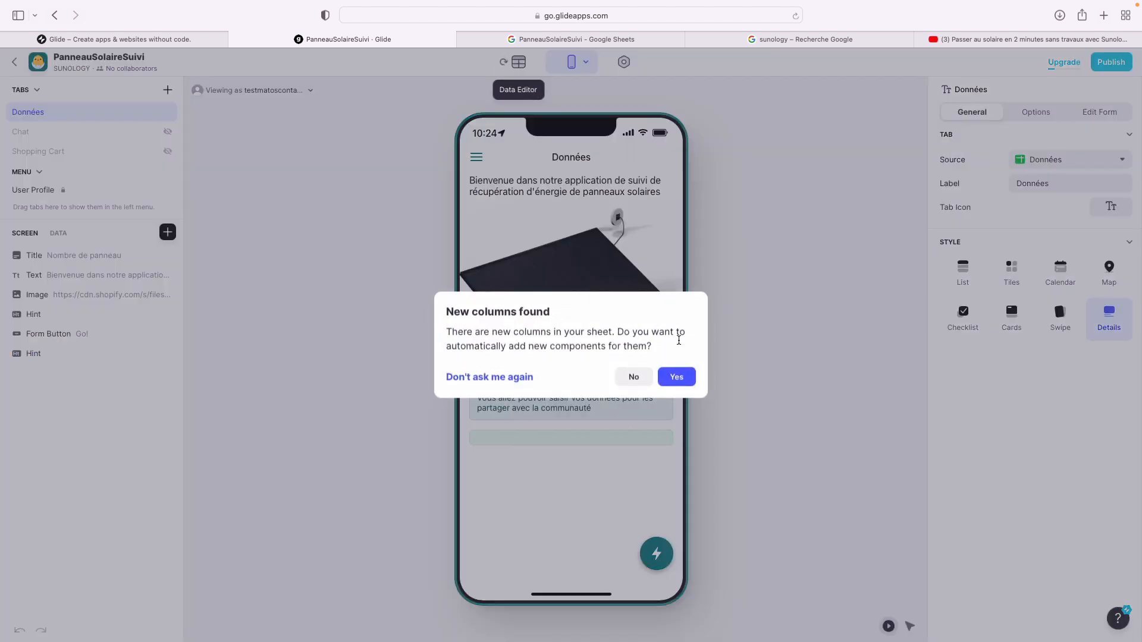
left_click(633, 377)
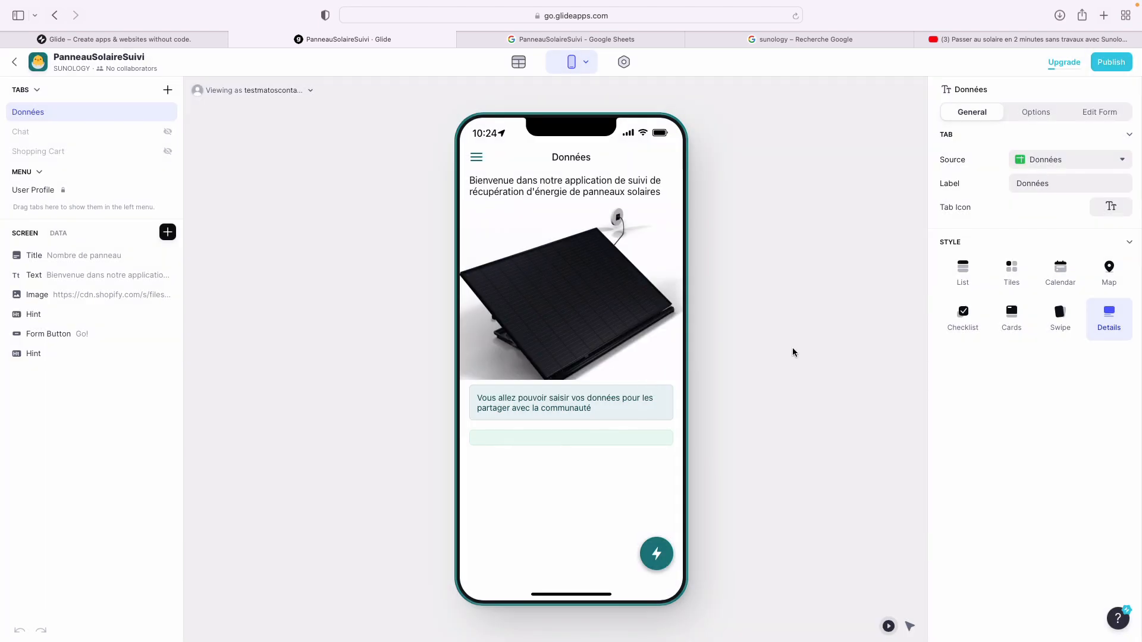
left_click(1118, 161)
left_click(1089, 178)
- Show Total Energie as the last hint's title, captioned 'Quantité d'énergie récupérée'
left_click(72, 355)
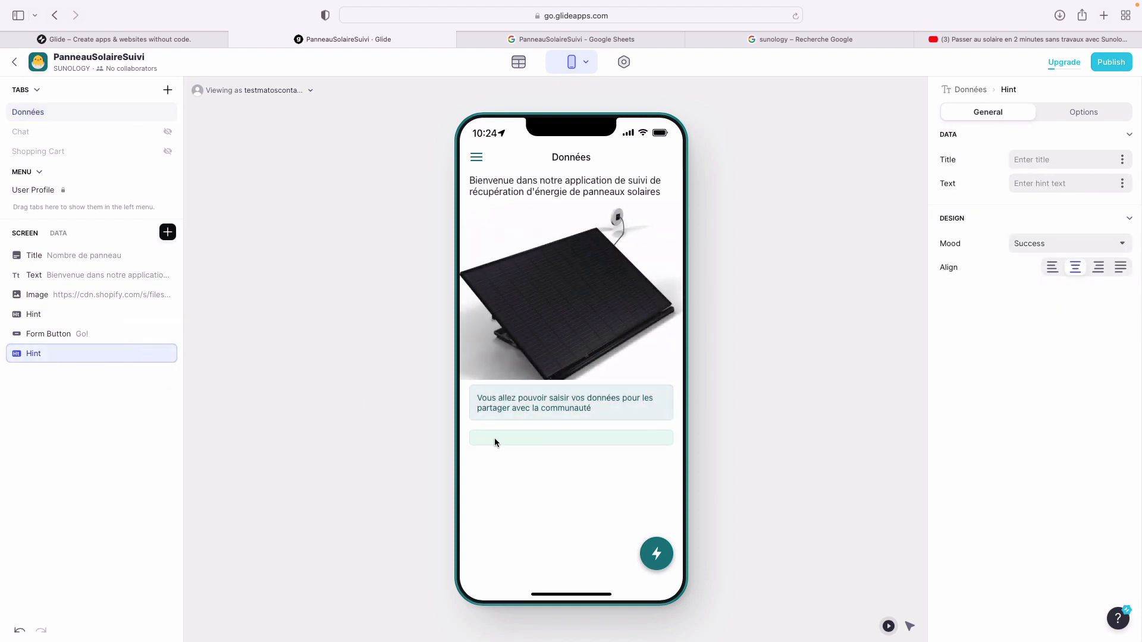
left_click(1122, 181)
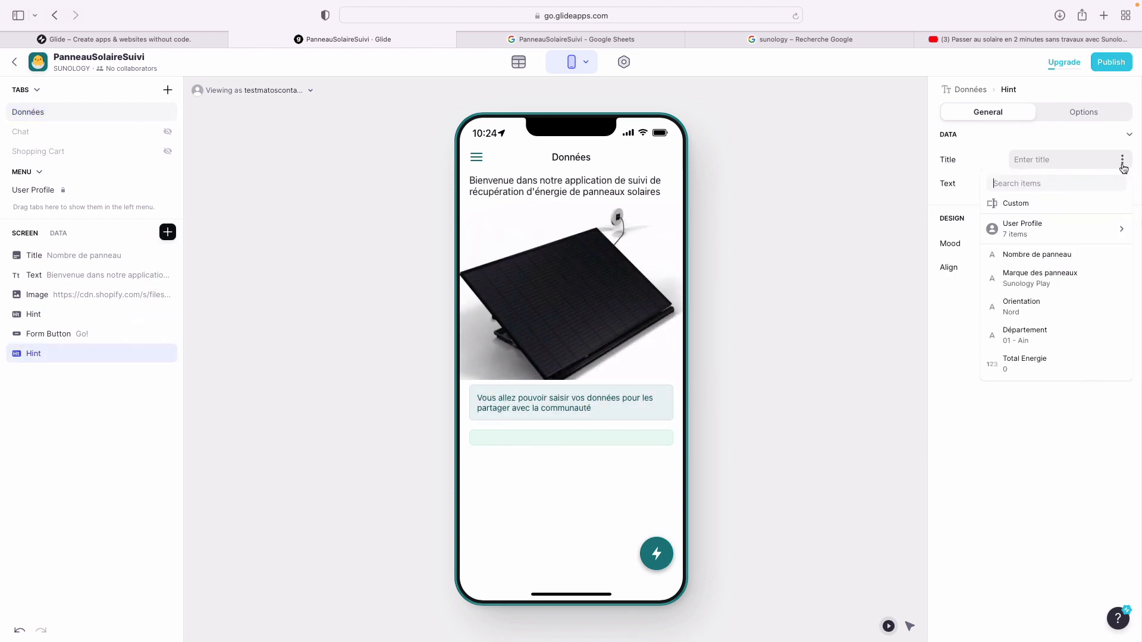
left_click(1056, 364)
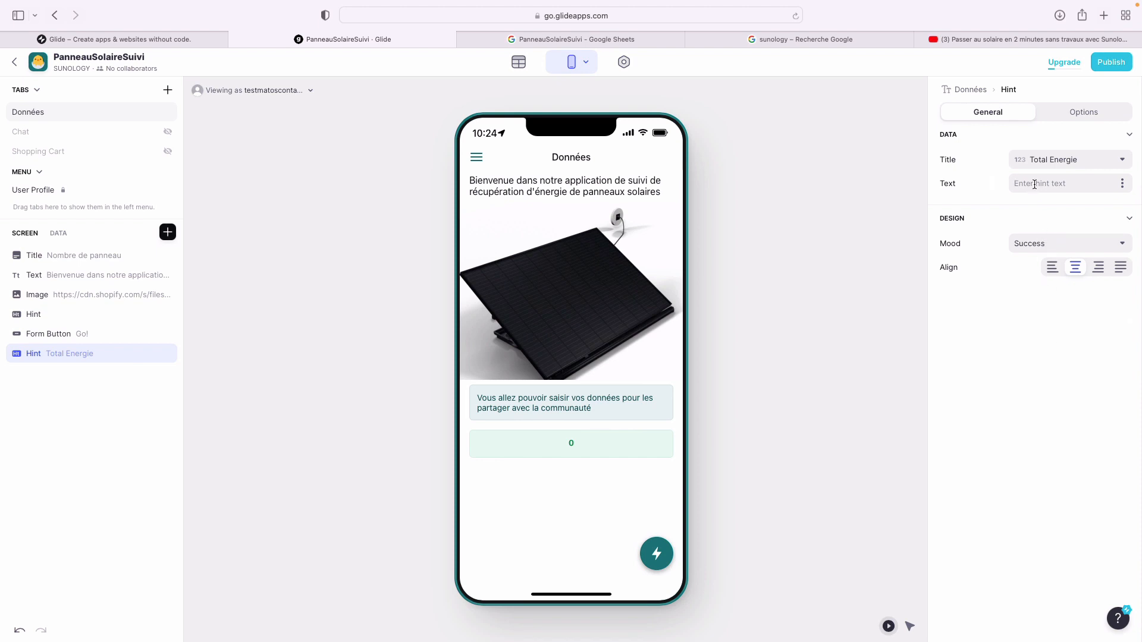
type("Quantité d")
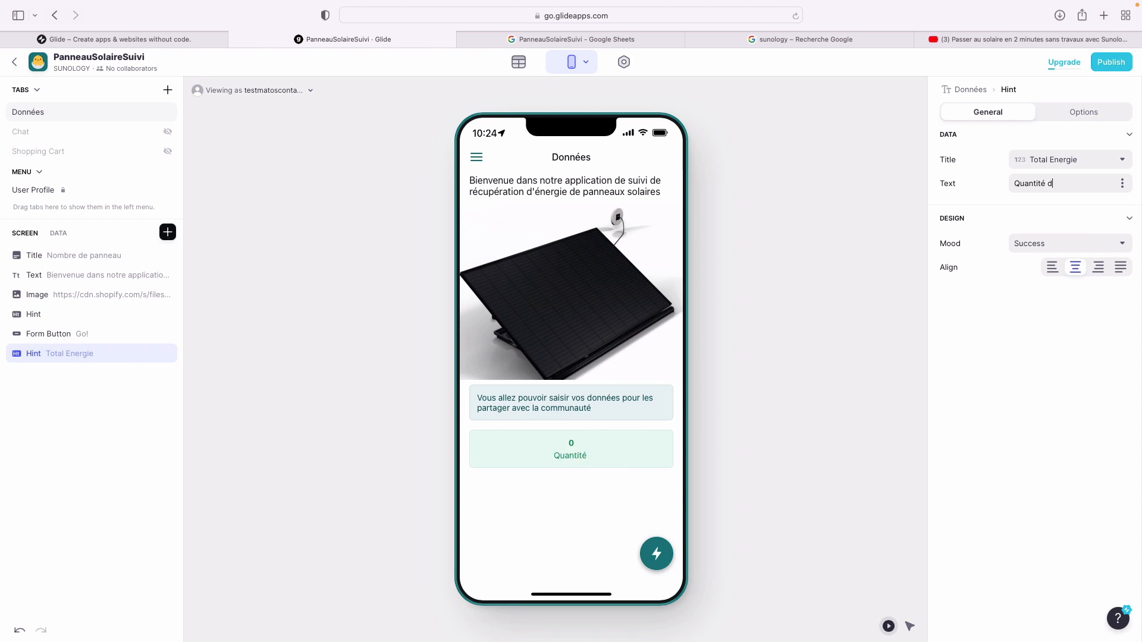
type("'énergie ré")
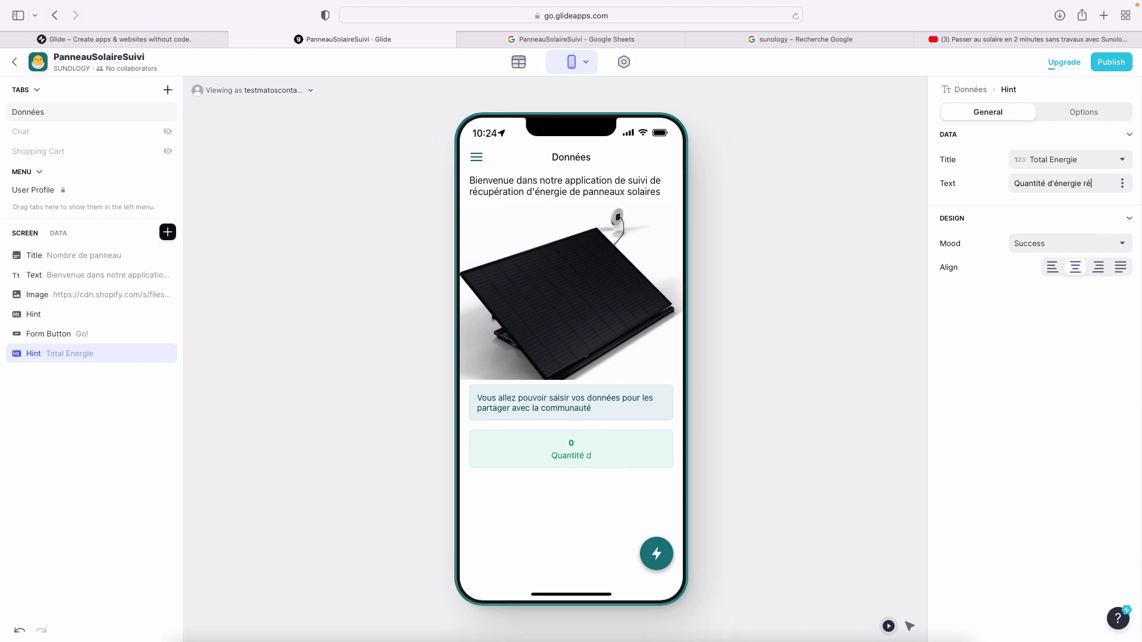
type("cupérée")
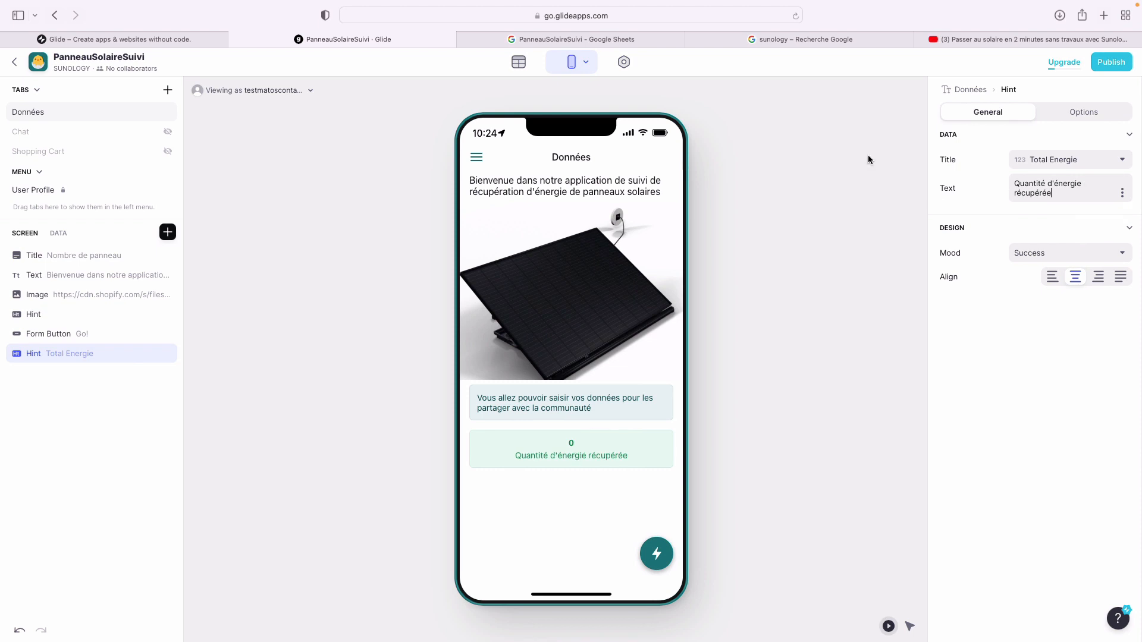
left_click(595, 39)
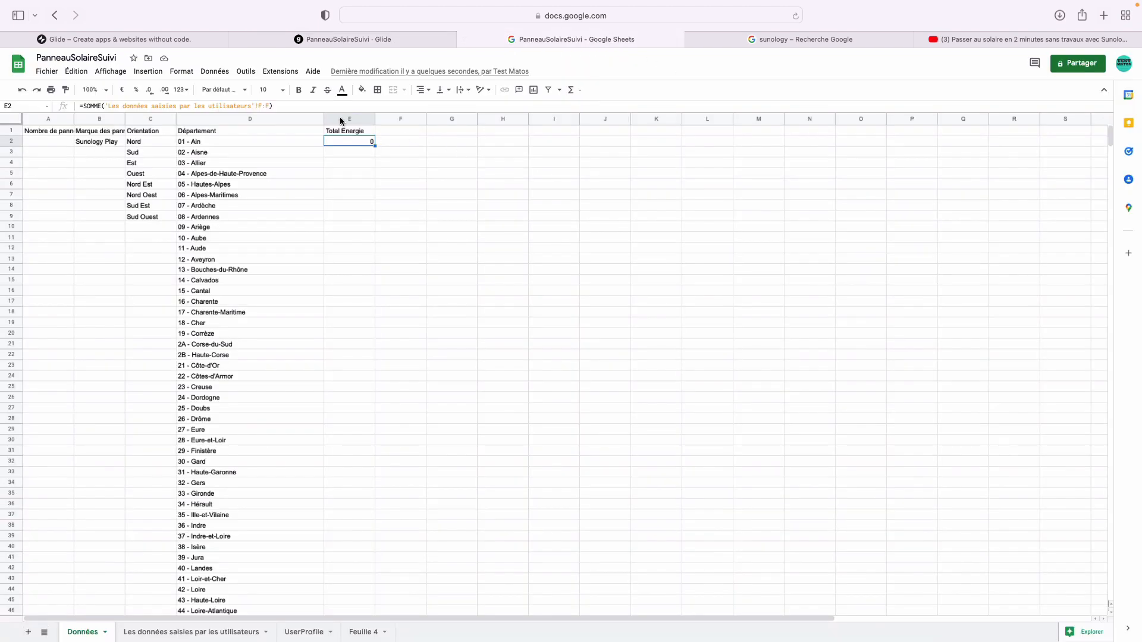
- Append &" kWh" to E2's SOMME formula so the cell reads 0 kWh
left_click(307, 108)
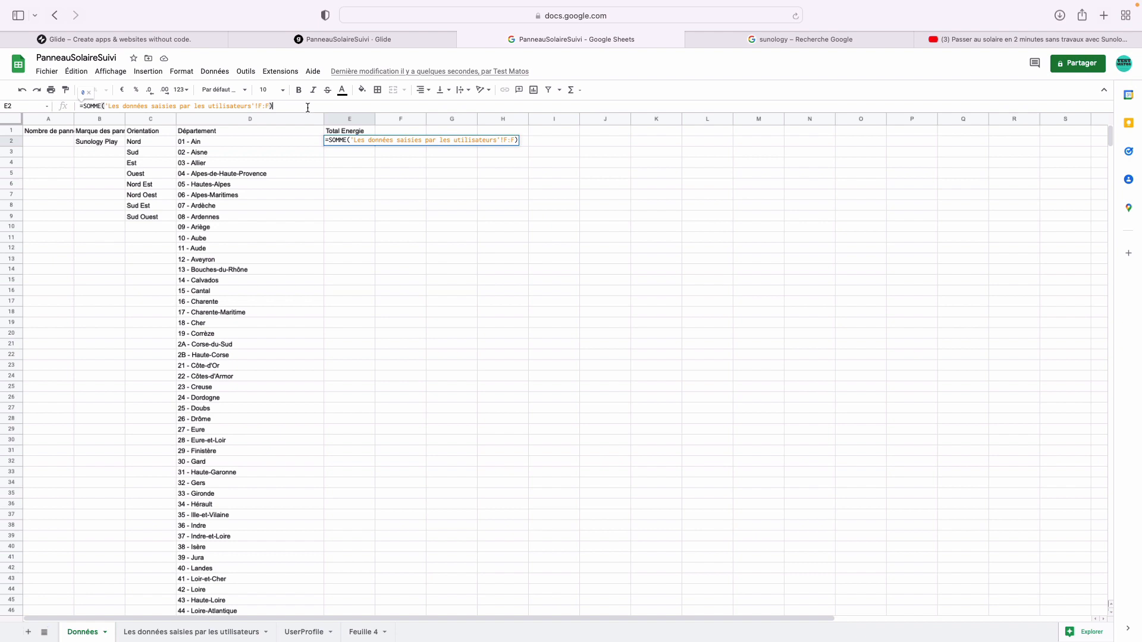
type("&")
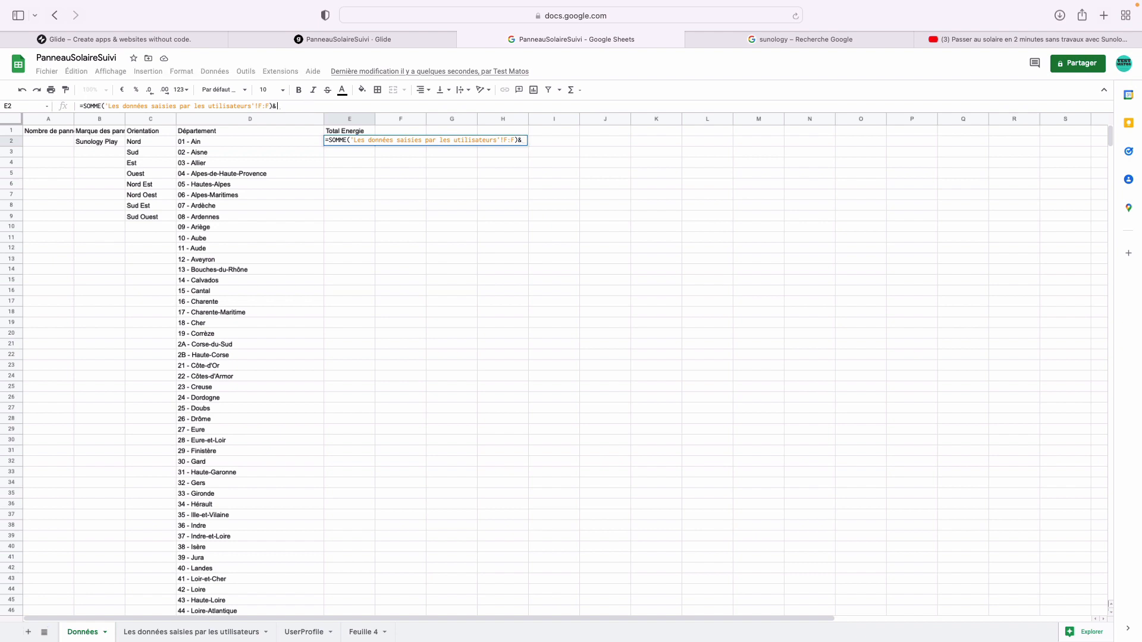
type("\"kWh\"")
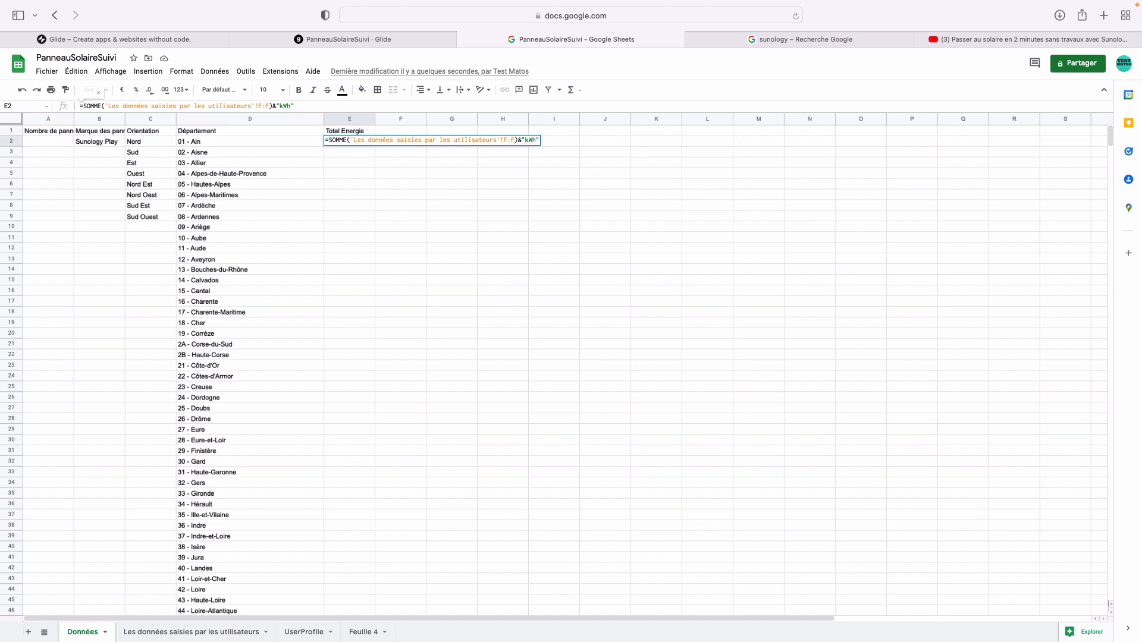
key("Return")
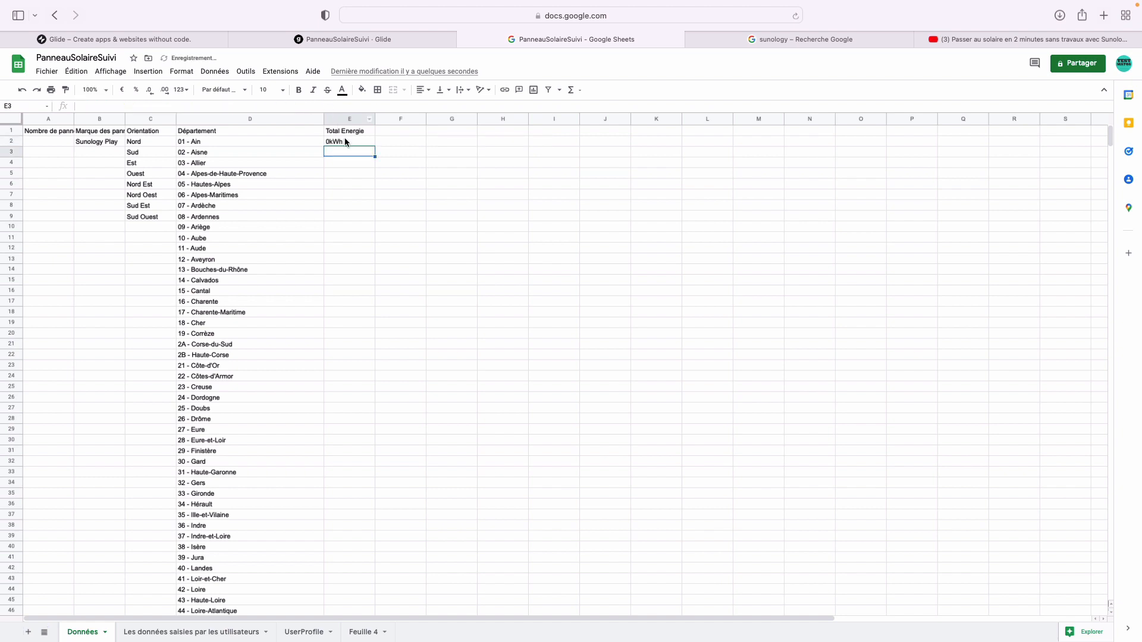
left_click(347, 142)
left_click(284, 107)
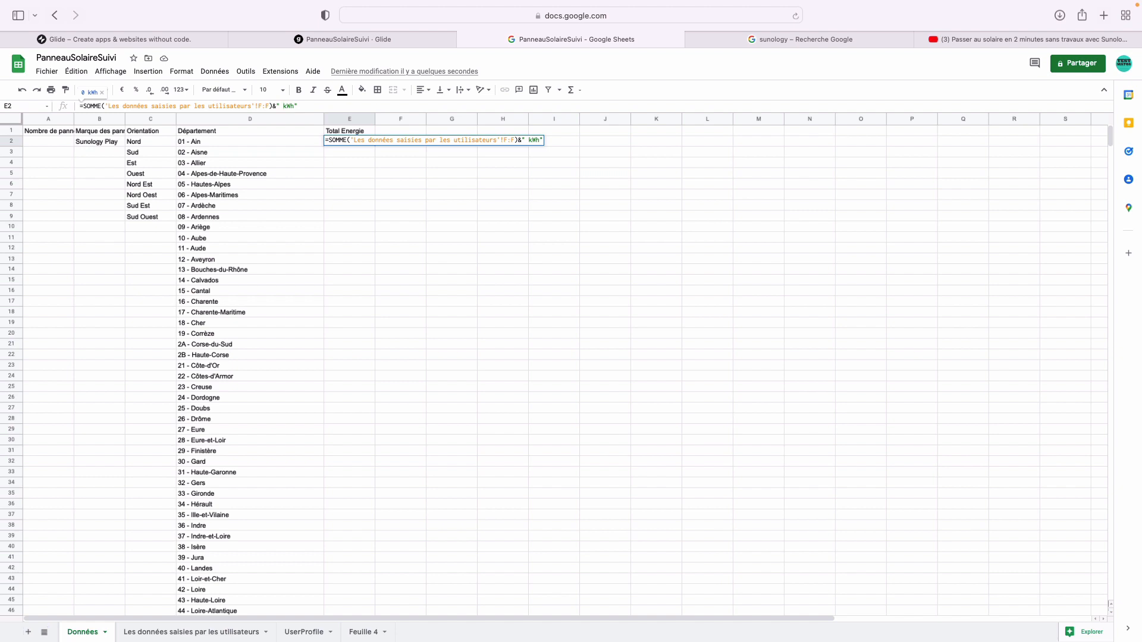
key("Return")
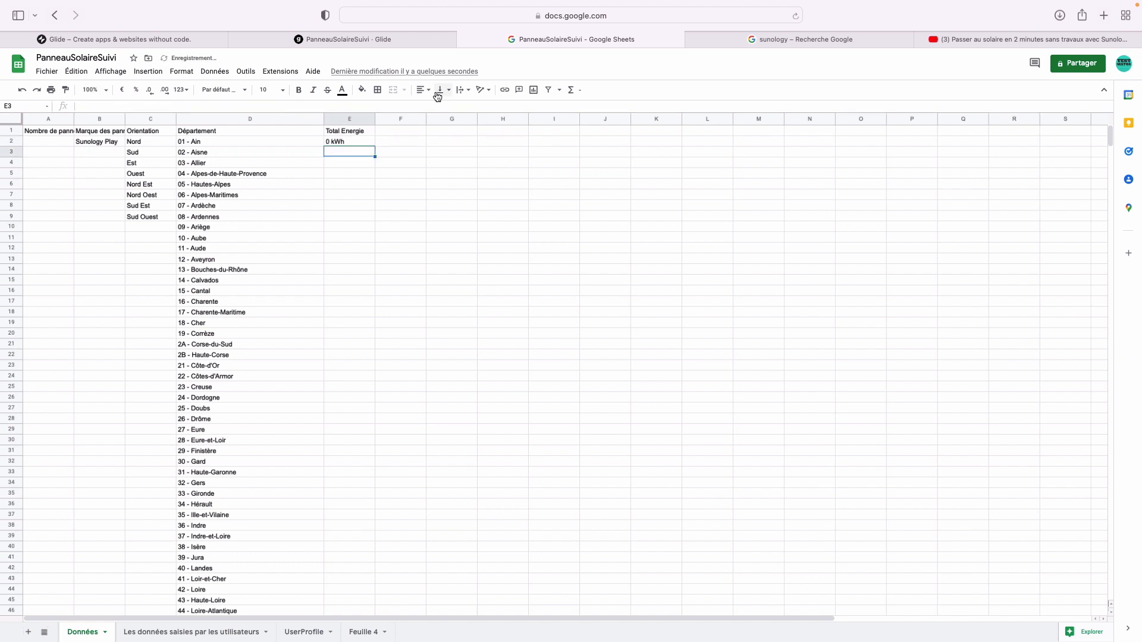
left_click(400, 36)
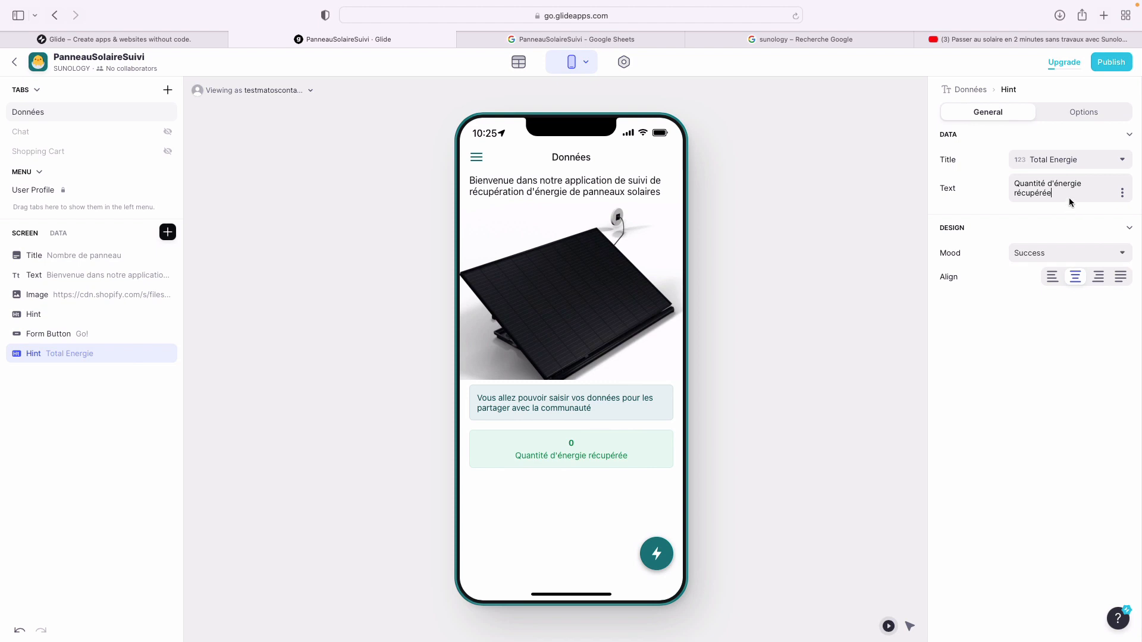
- Extend the hint caption with 'par les followers de' plus the channel name, fixing typos
type("par les followers de ")
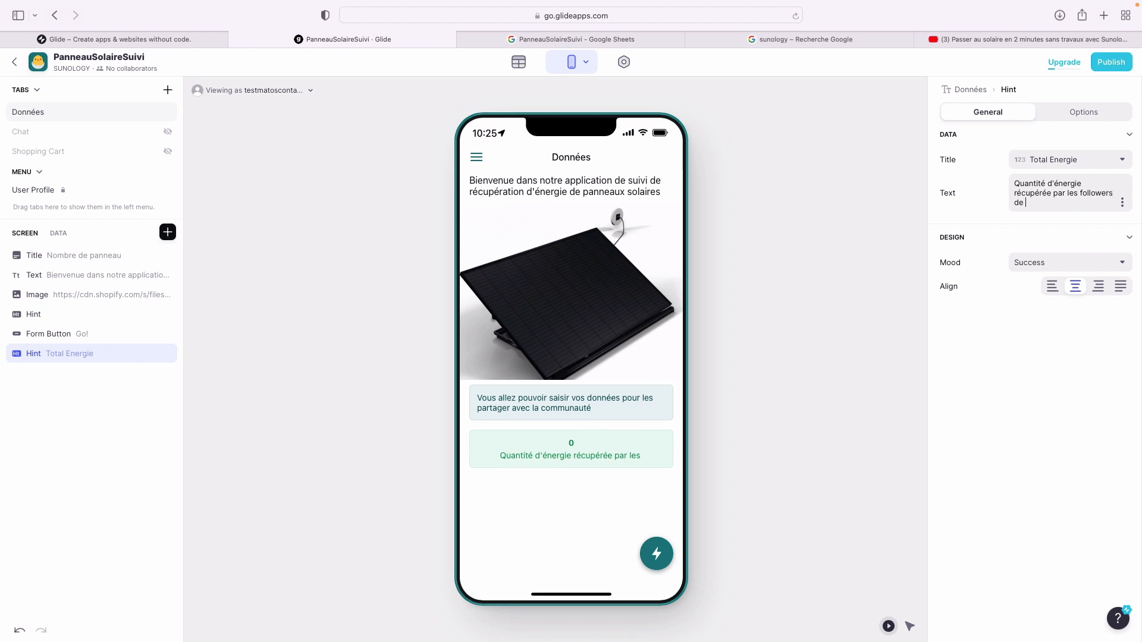
type("TestMat")
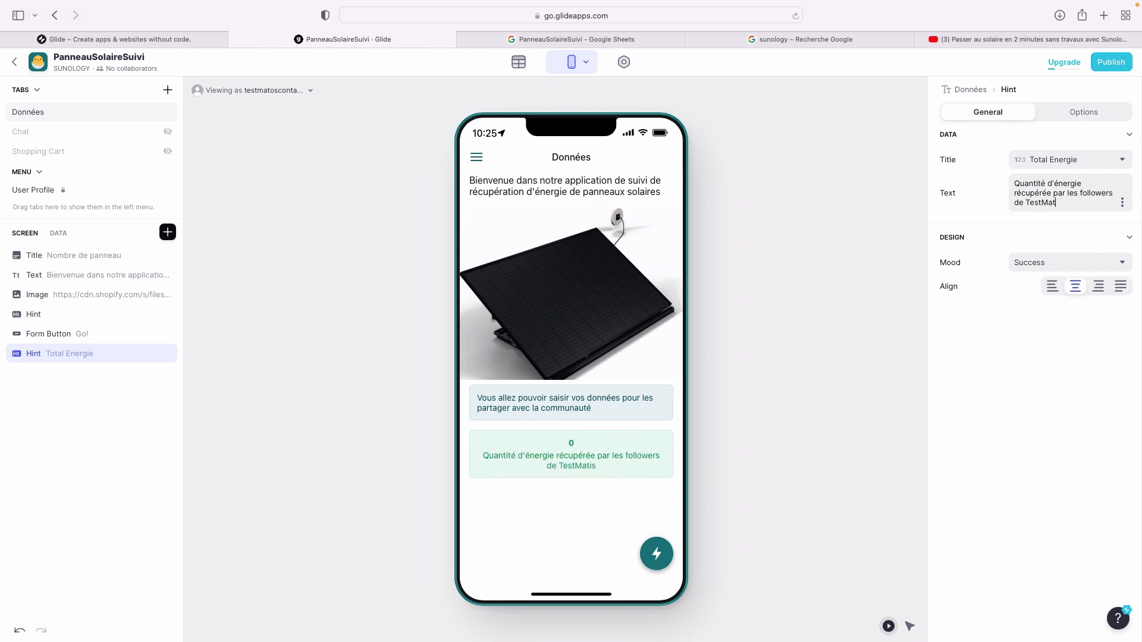
type("os")
key("Return")
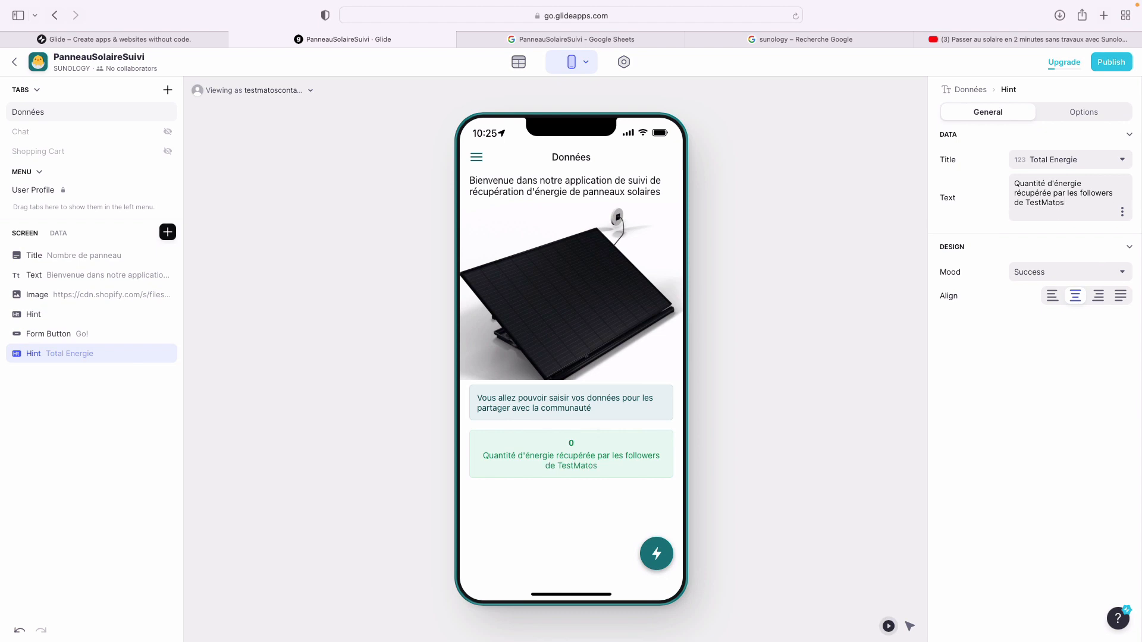
key("BackSpace")
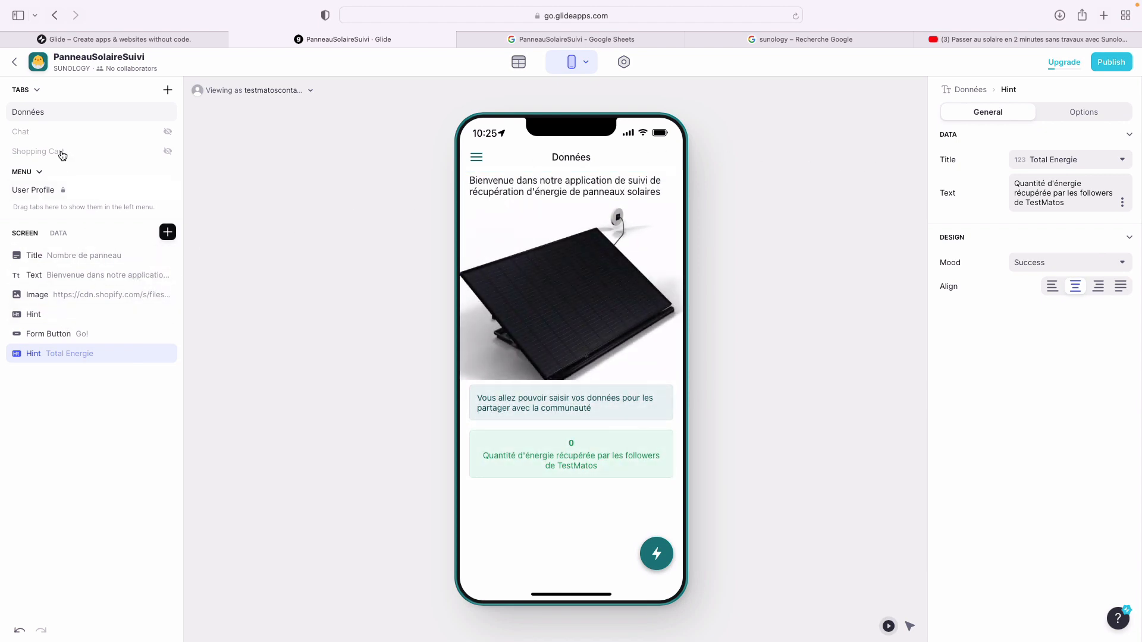
left_click(48, 116)
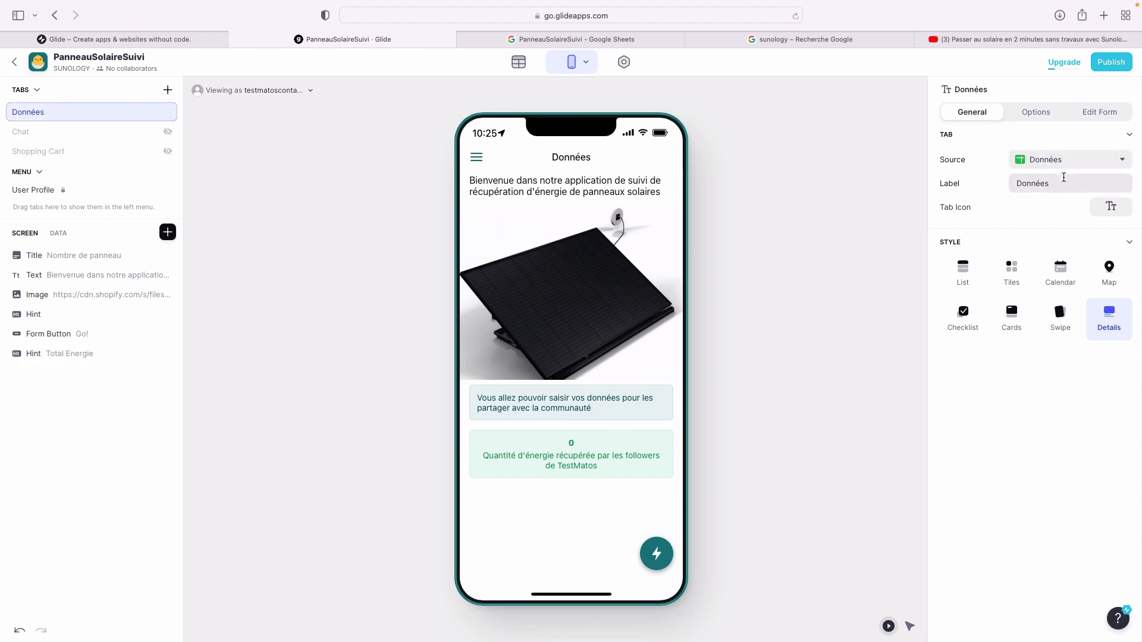
- Relabel the Données tab 'Accueil de notre application' and show the app's Privacy settings
left_click(1064, 183)
type("A")
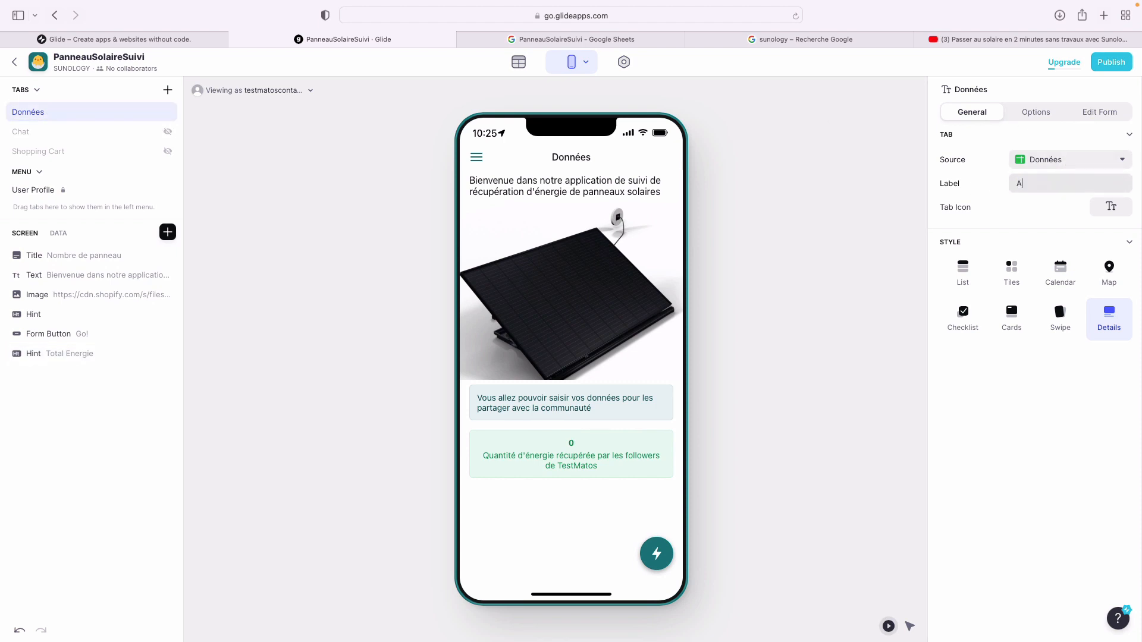
type("ccueil de notre application")
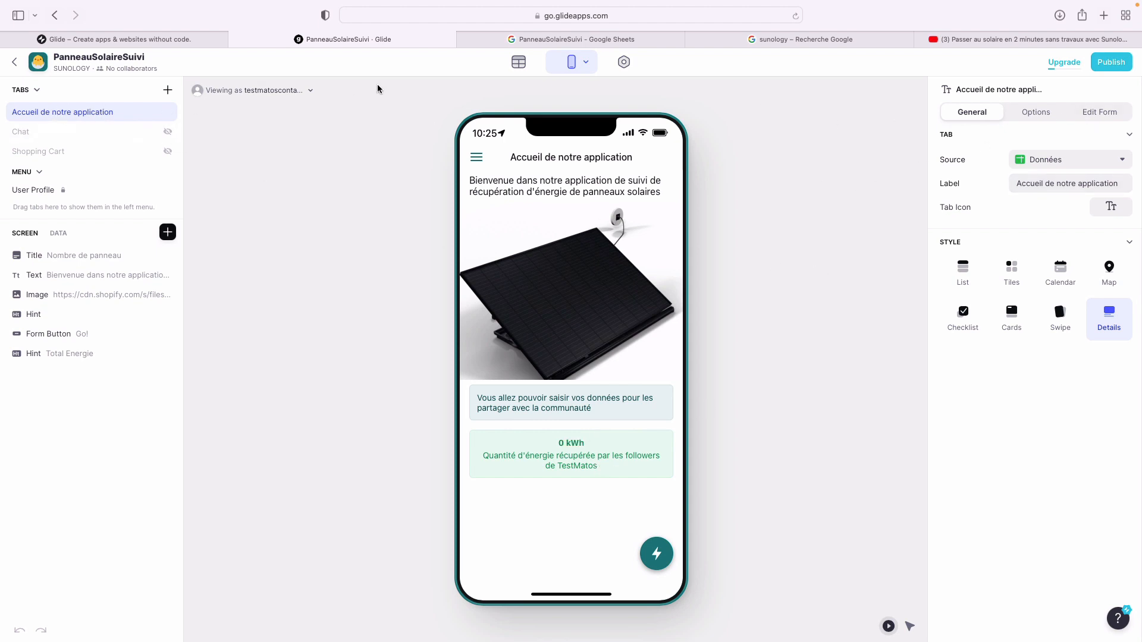
left_click(624, 62)
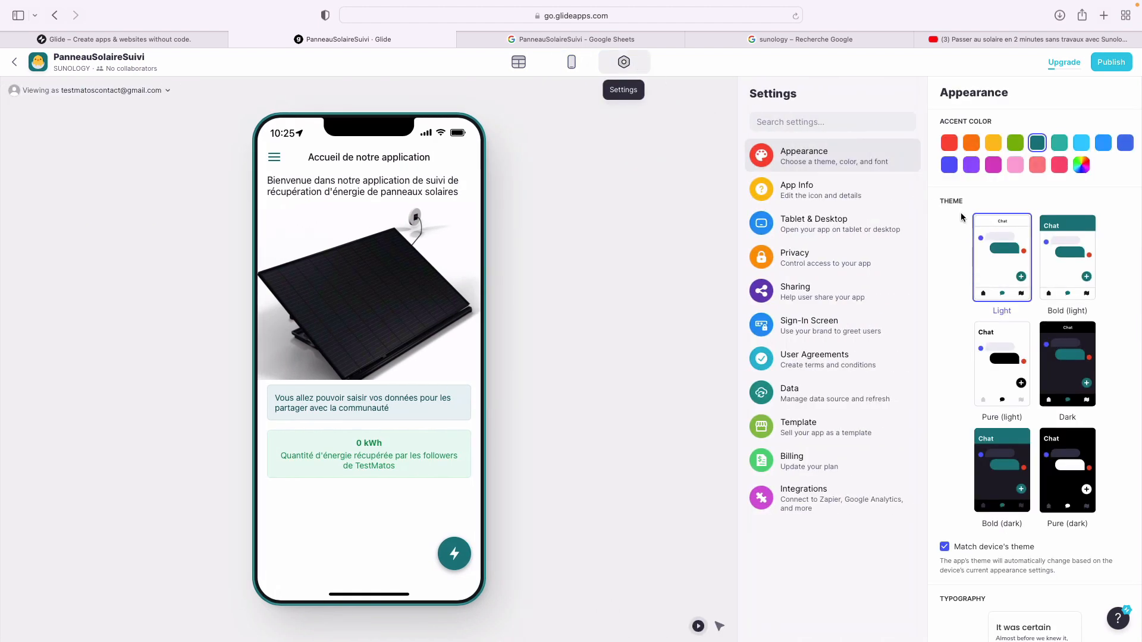
left_click(827, 273)
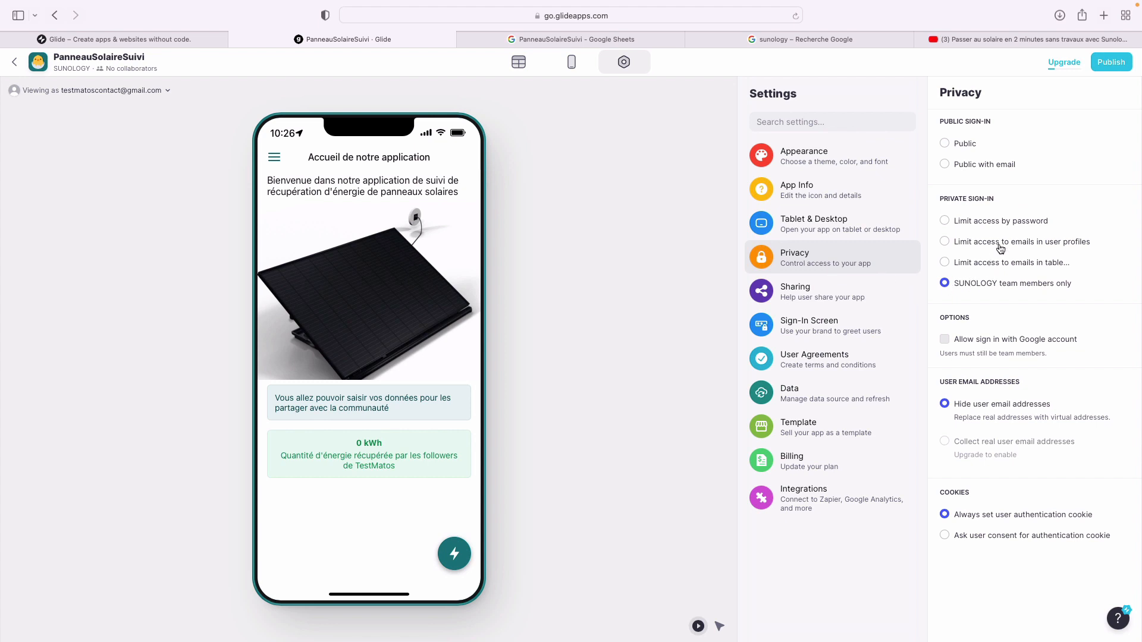
left_click(978, 169)
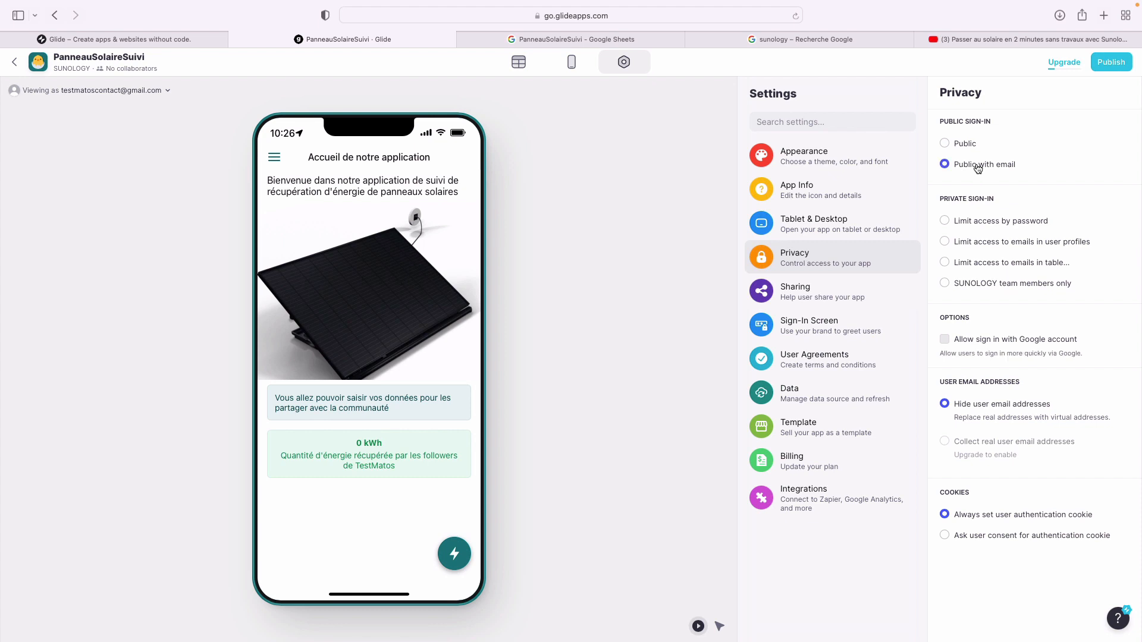
left_click(965, 342)
left_click(980, 443)
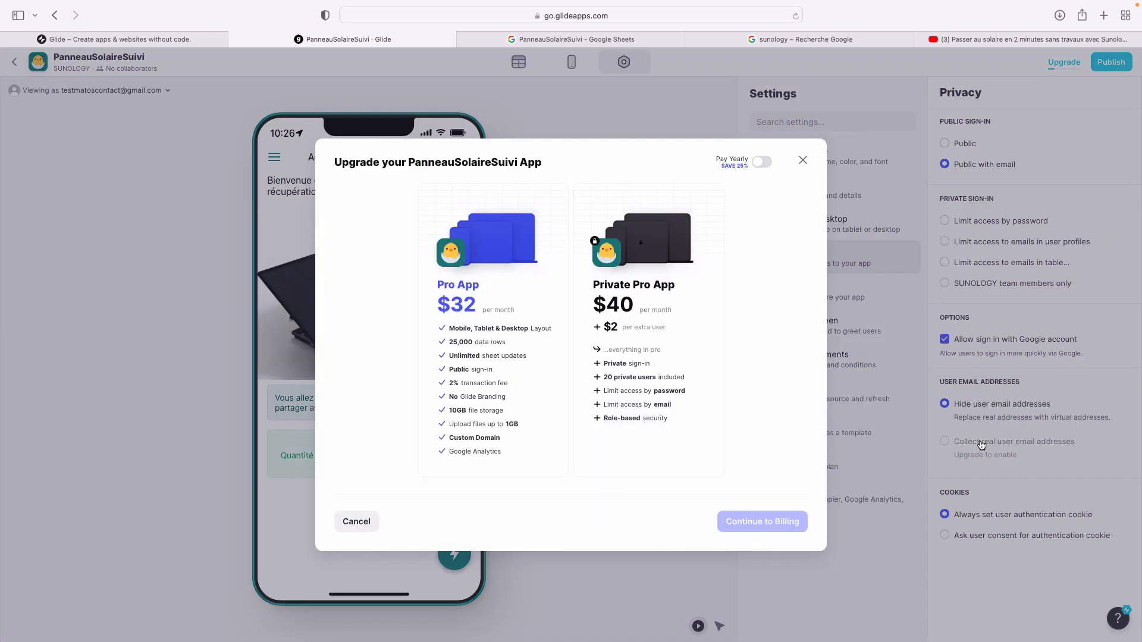
left_click(802, 160)
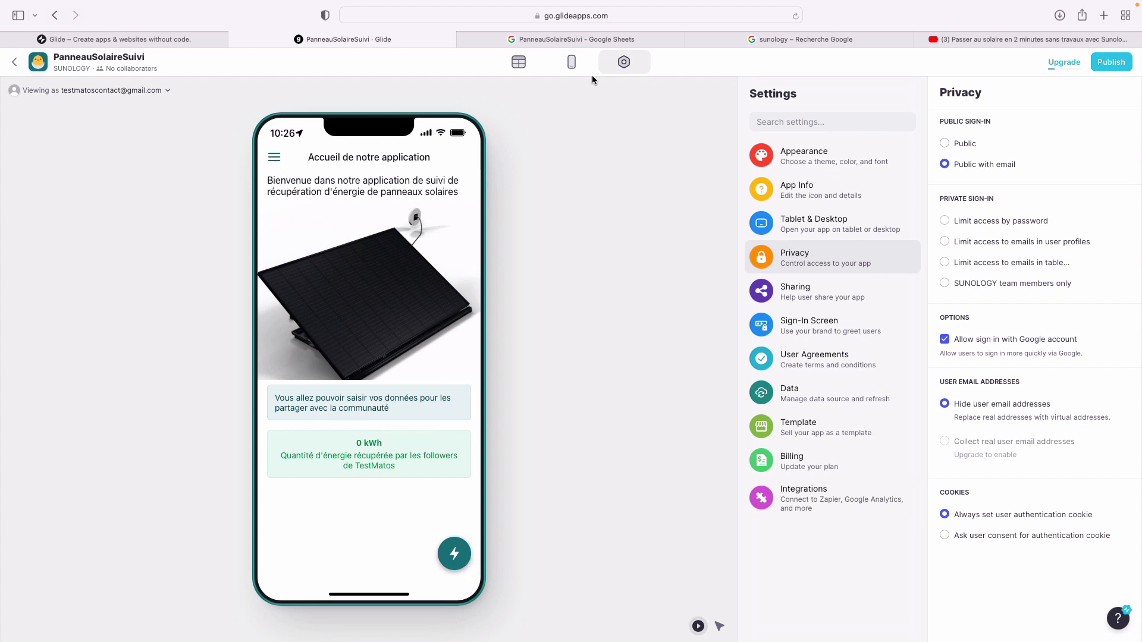
- Publish the app and change its app link from august-zebra-3725 to suivipanneau
left_click(1117, 62)
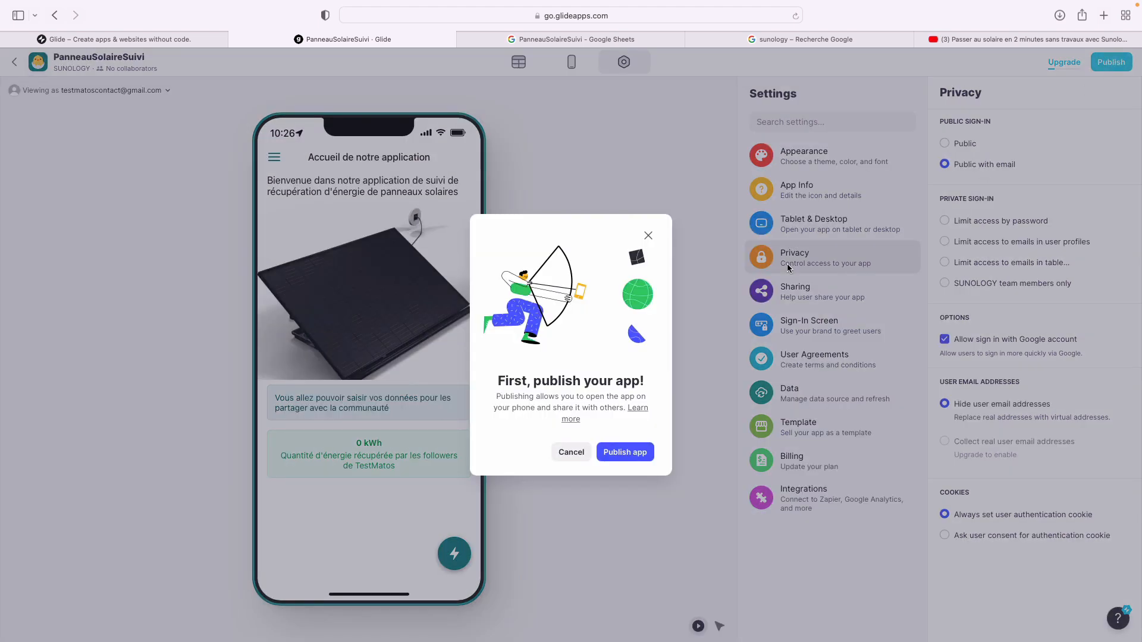
left_click(625, 463)
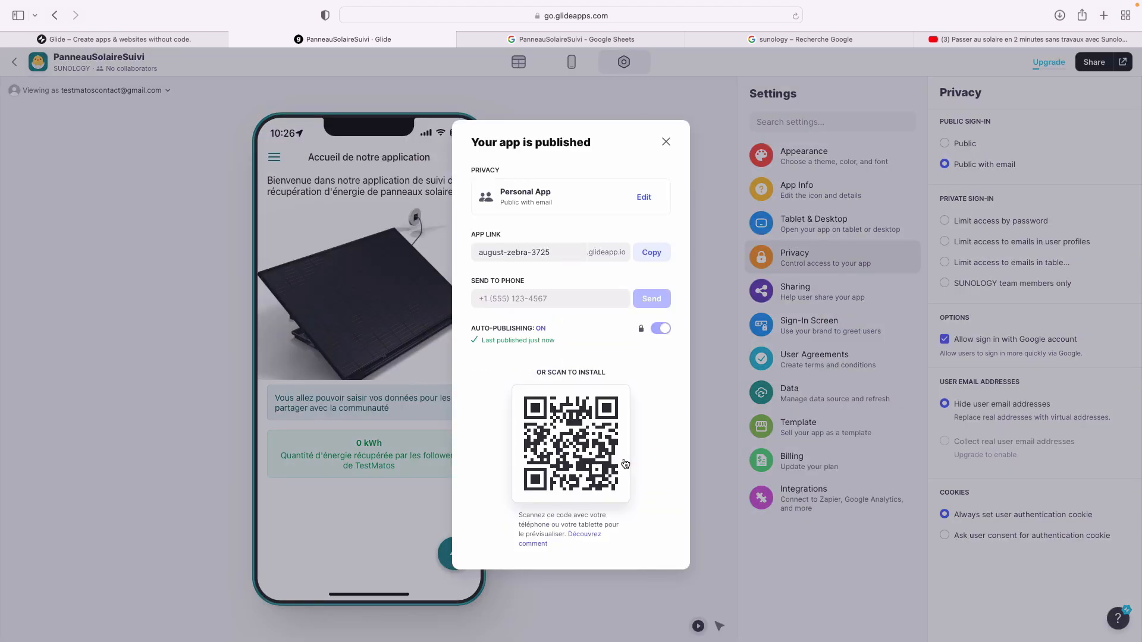
left_click_drag(568, 251, 427, 250)
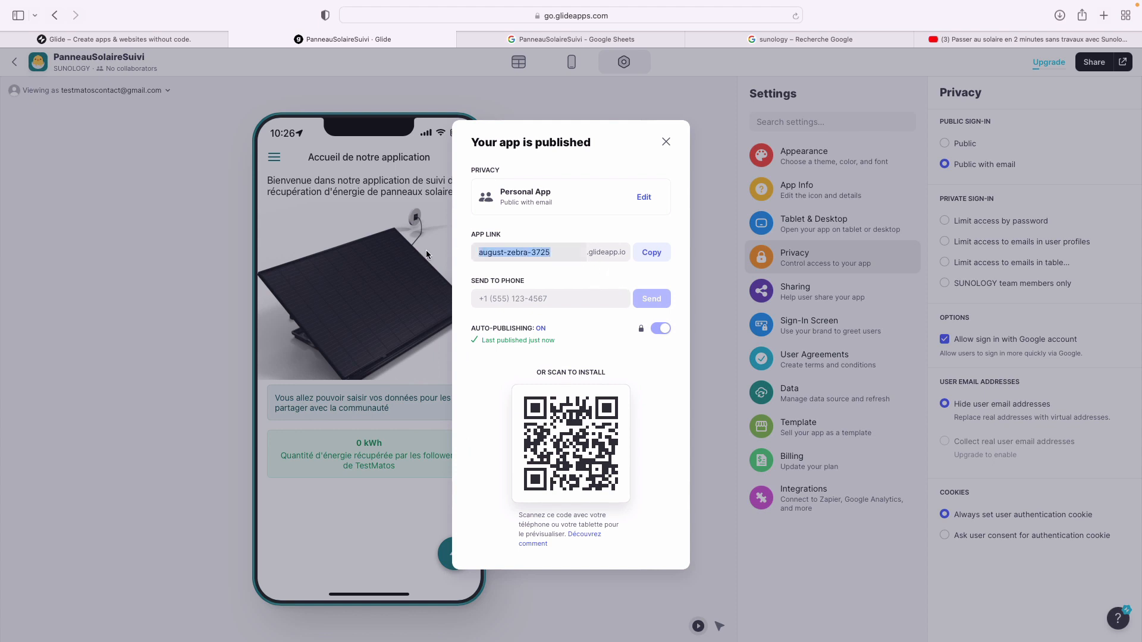
type("P")
key("BackSpace")
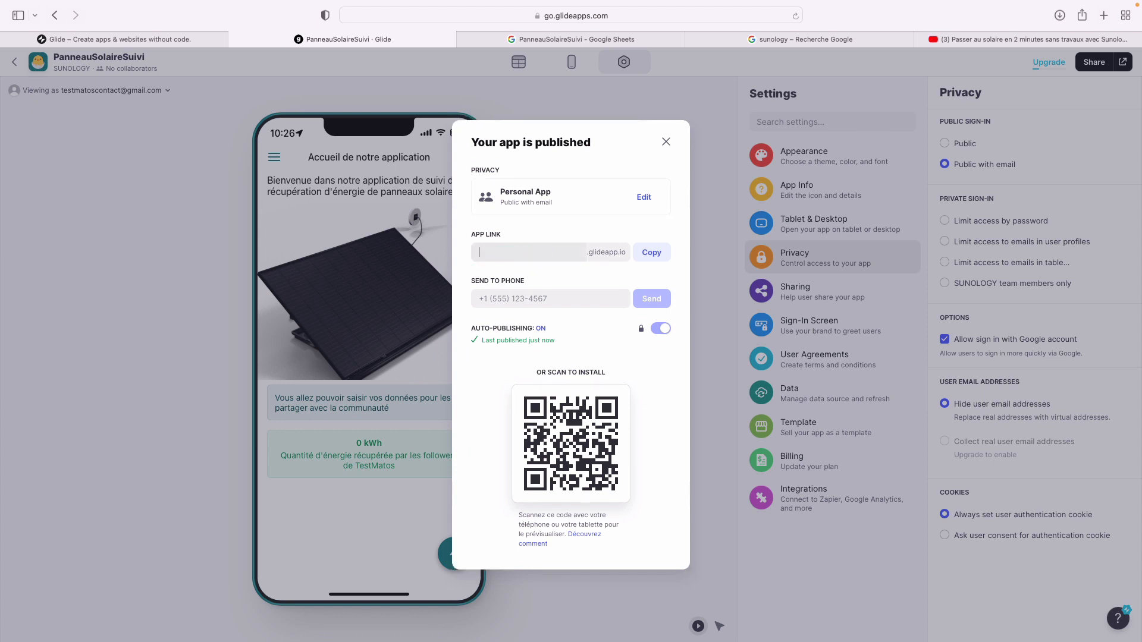
type("suivipanneau")
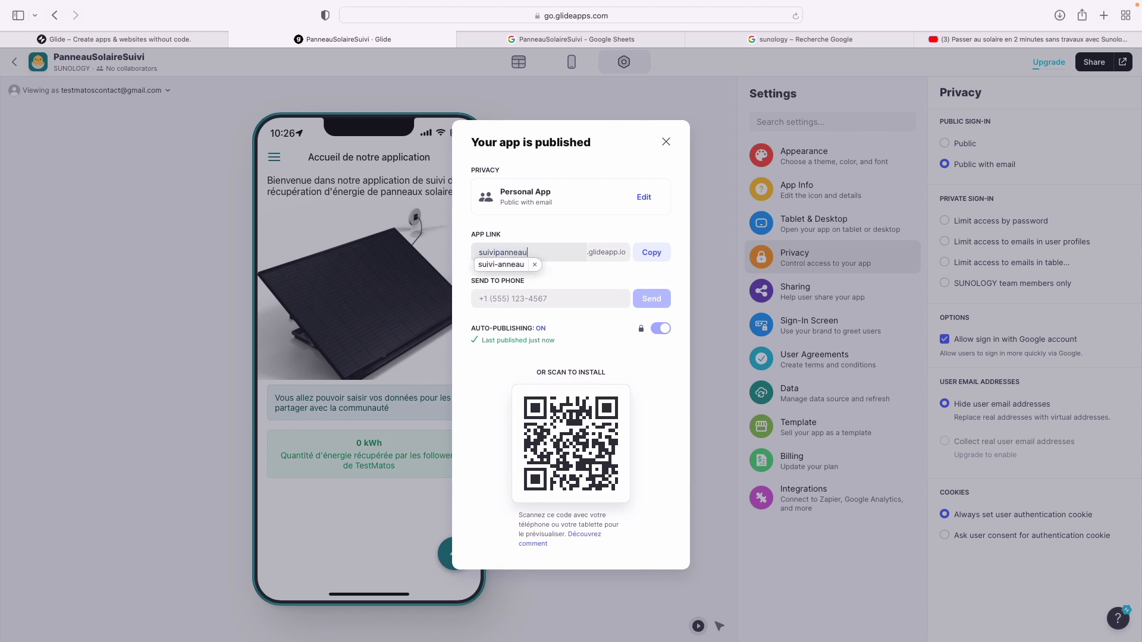
left_click(534, 264)
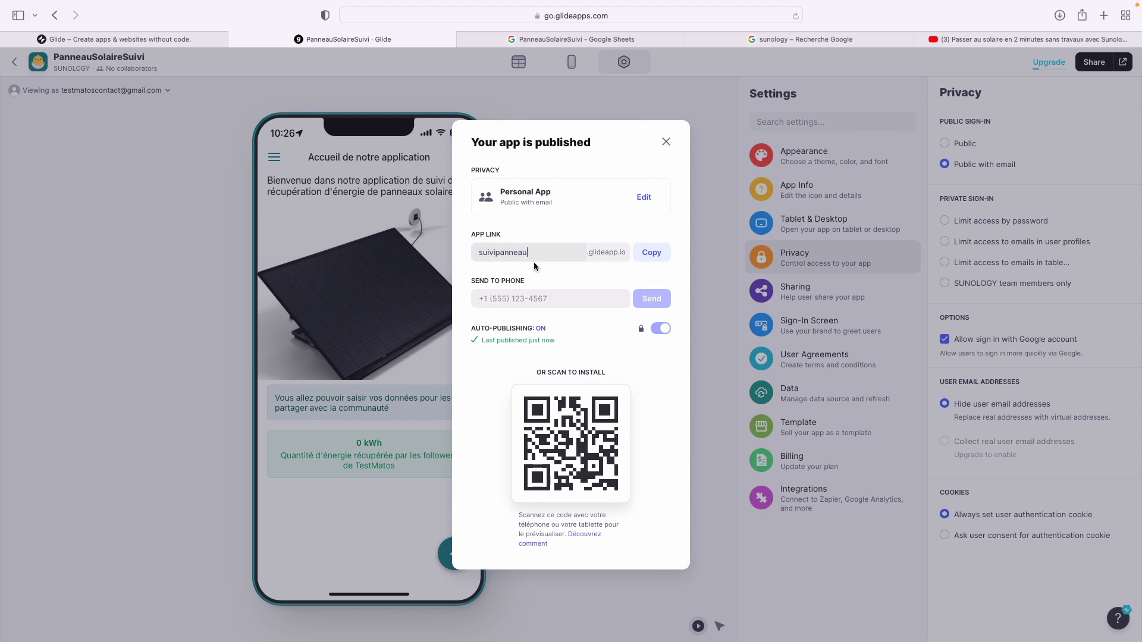
- Copy the suivipanneau.glideapp.io link from the published app's share details
left_click(642, 200)
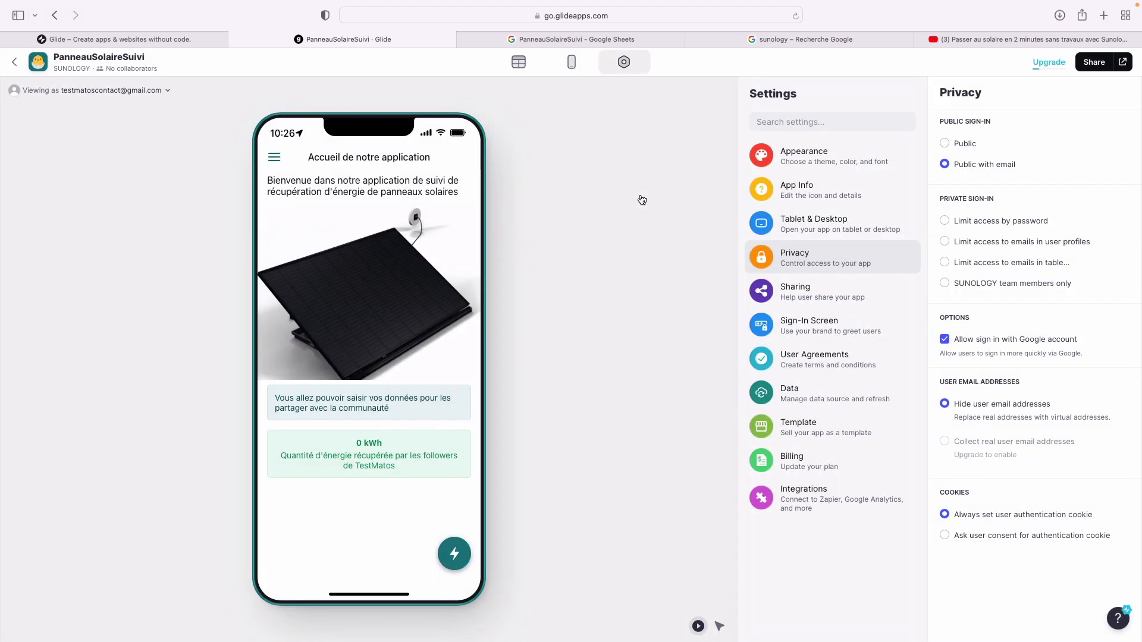
left_click(1093, 65)
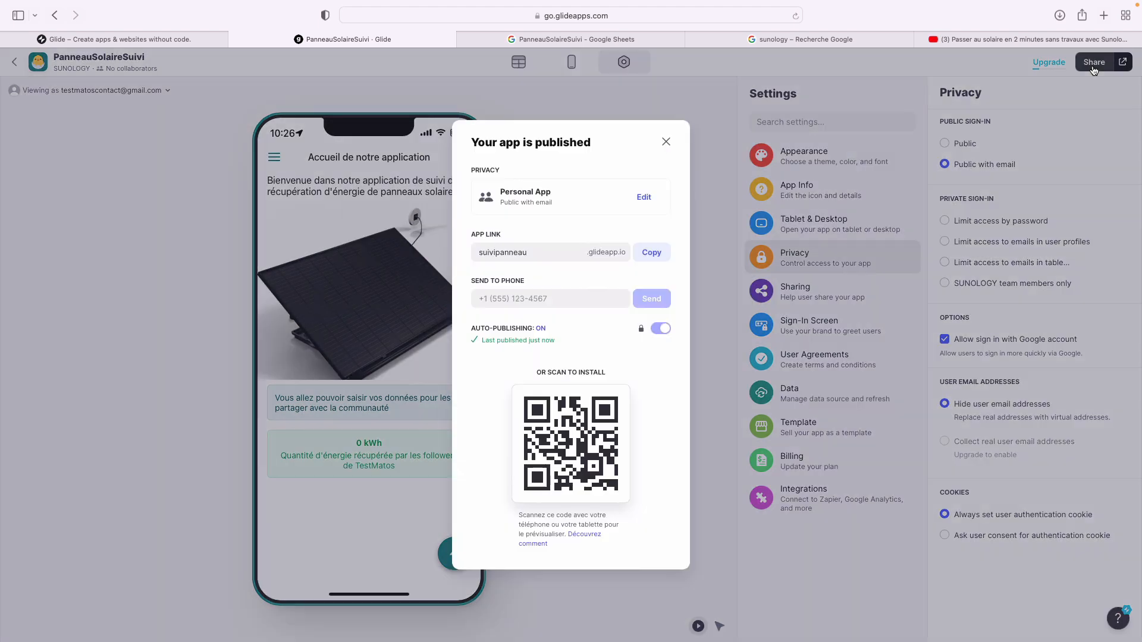
left_click(653, 254)
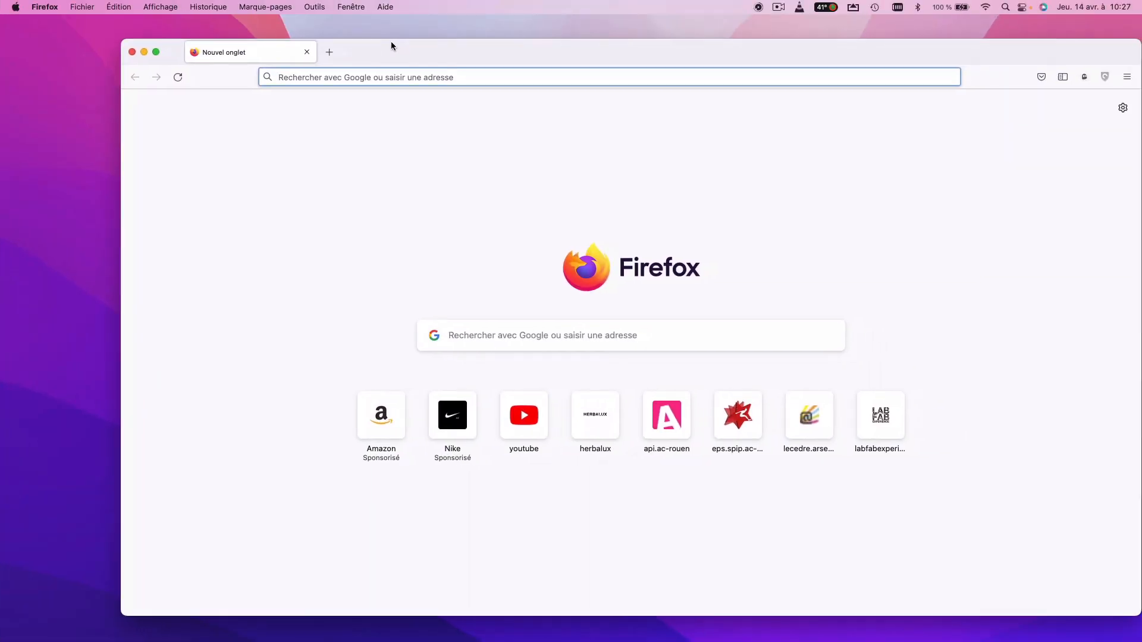
- Load the copied suivipanneau.glideapp.io link in a full-screen Firefox window
left_click(147, 53)
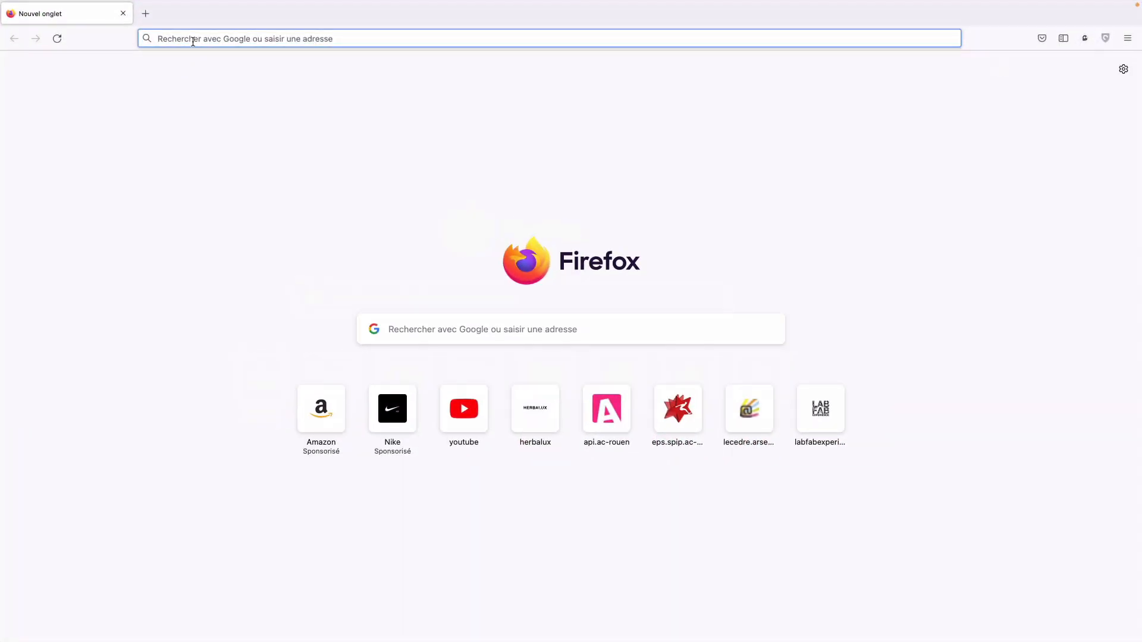
left_click(193, 39)
key("super+v")
key("Return")
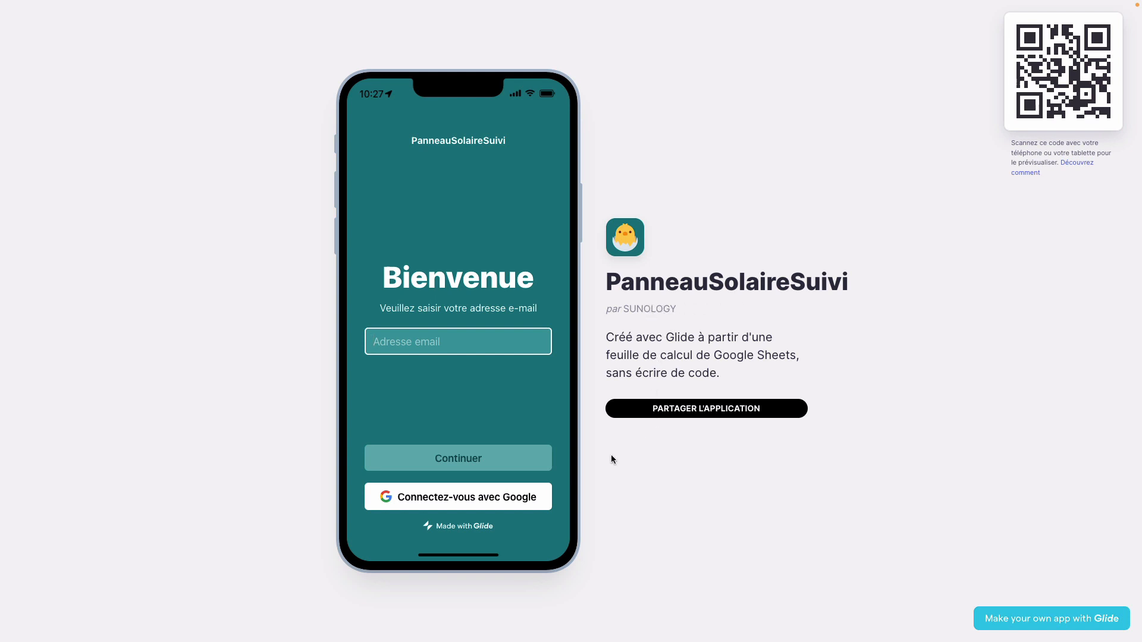
left_click(489, 500)
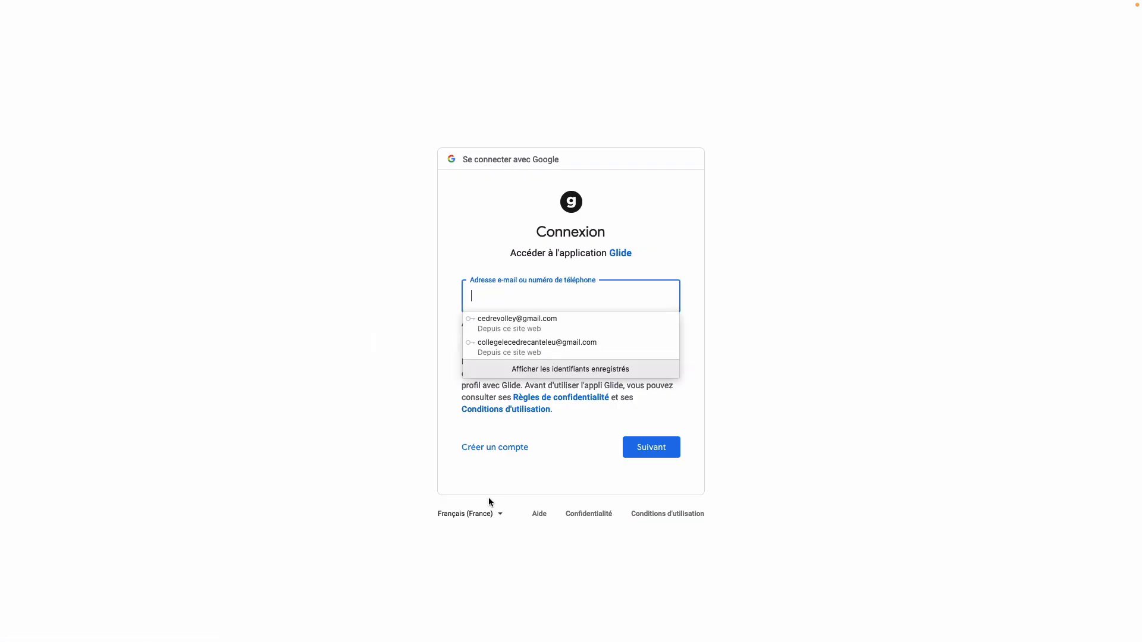
left_click(493, 335)
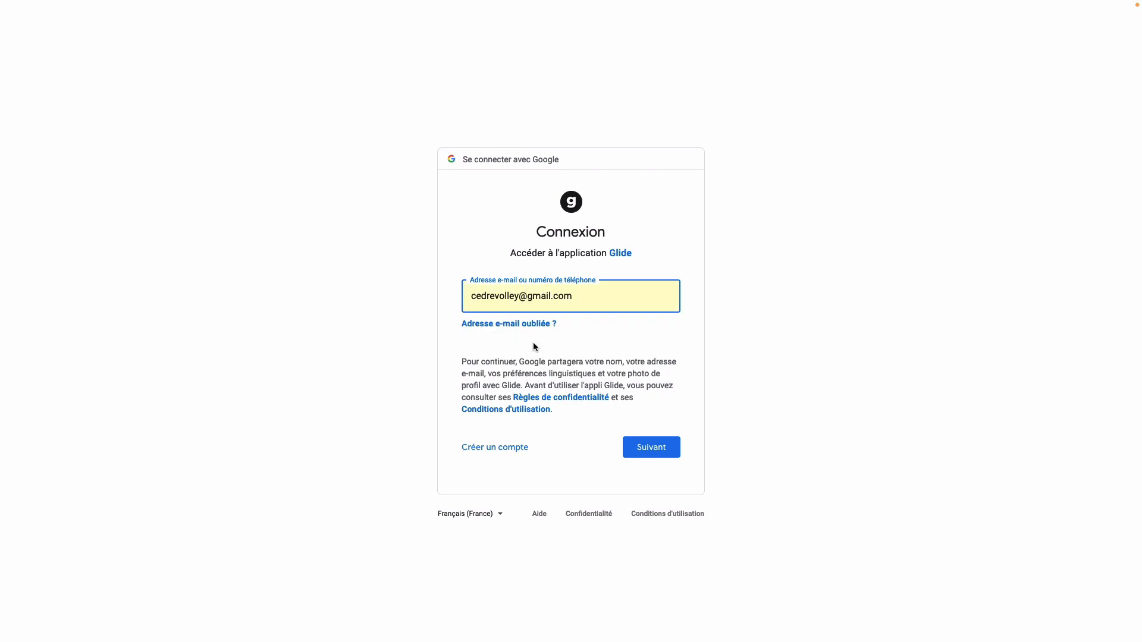
left_click(648, 444)
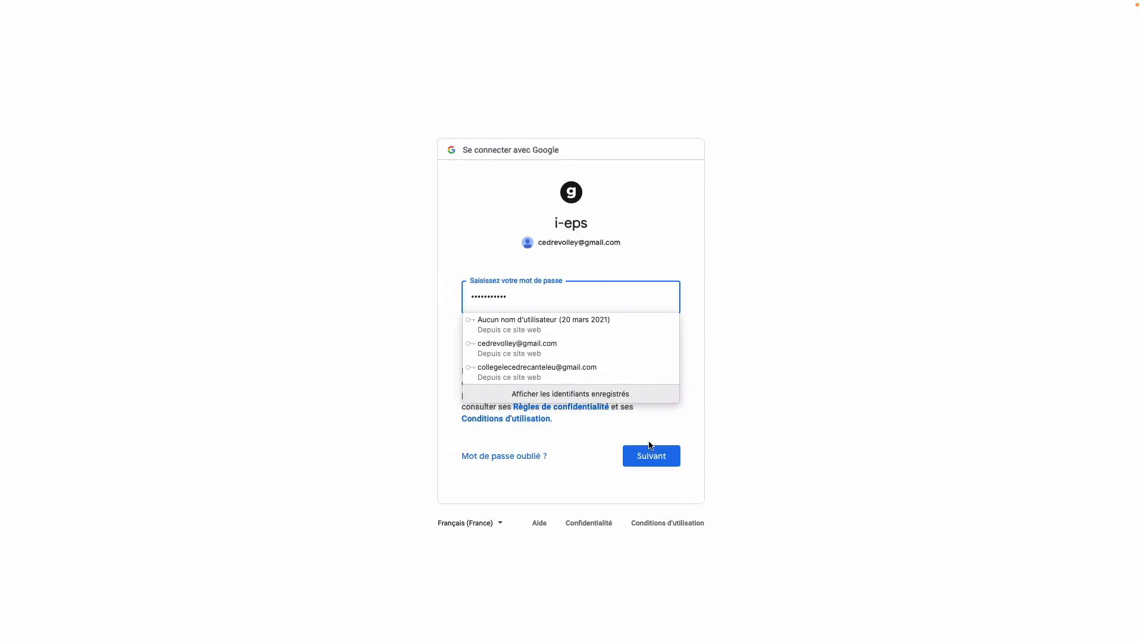
left_click(666, 458)
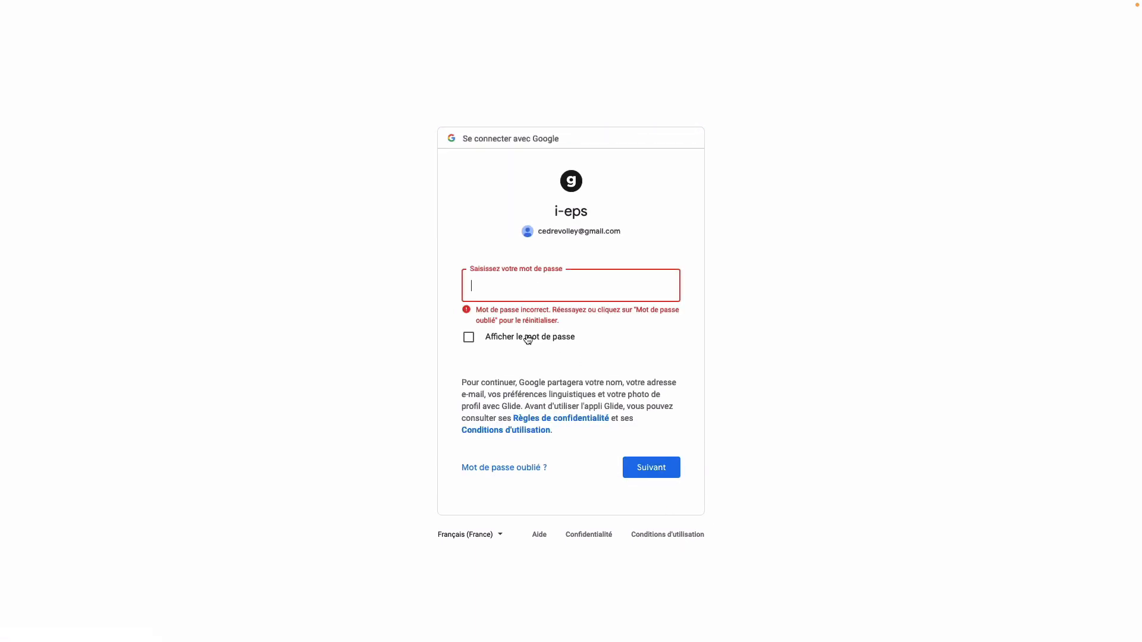
left_click(528, 337)
left_click(528, 336)
left_click(526, 282)
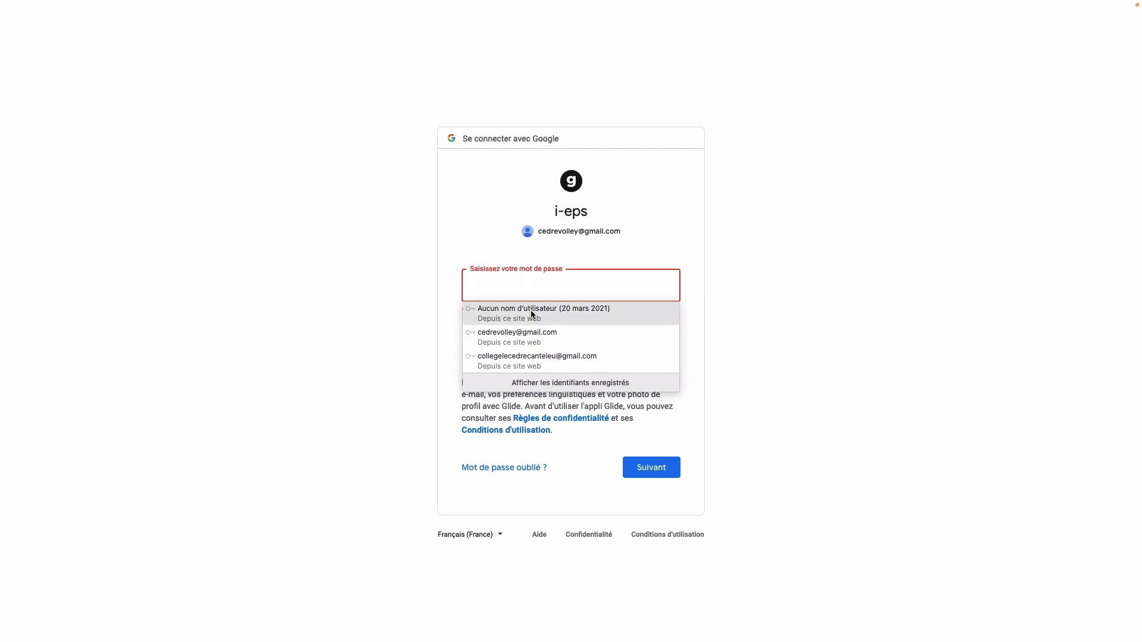
left_click(530, 309)
left_click(647, 467)
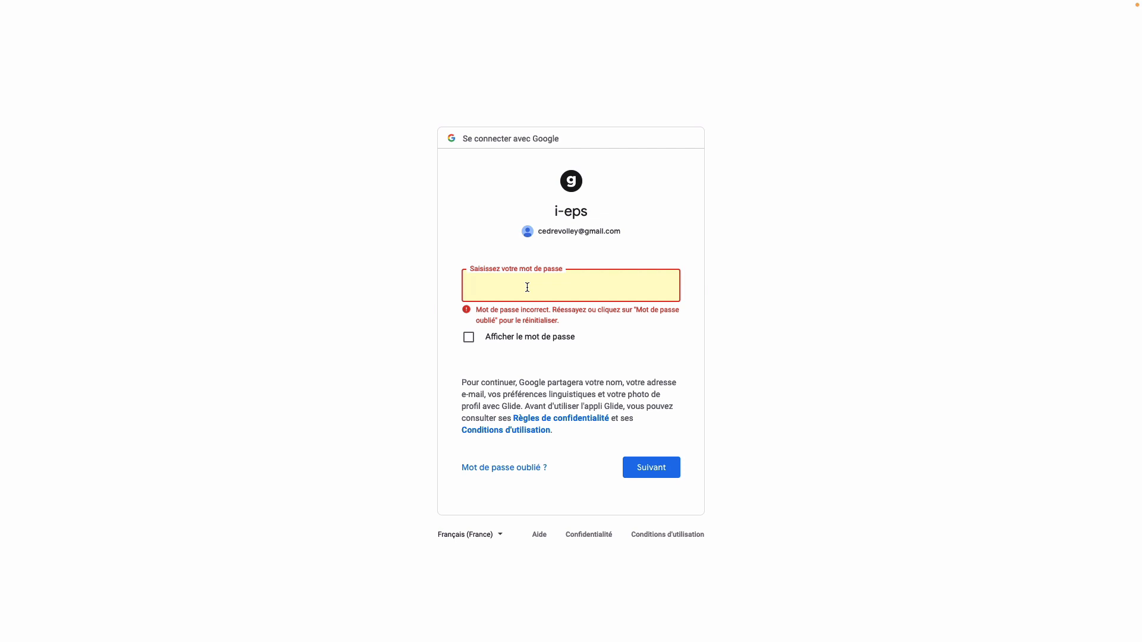
left_click(527, 287)
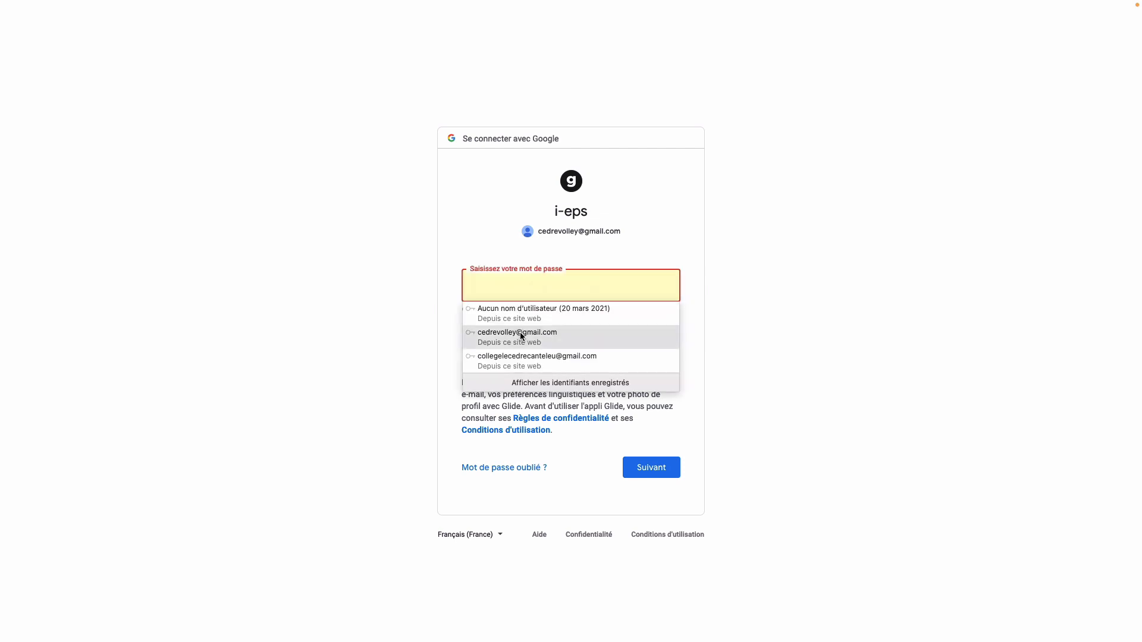
left_click(521, 336)
left_click(646, 467)
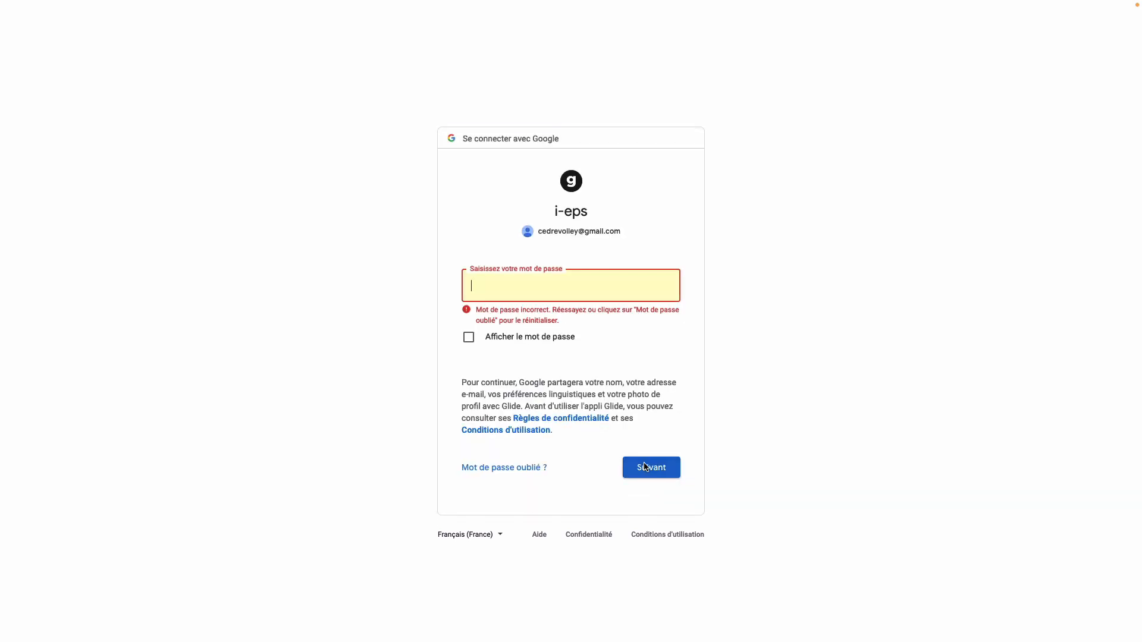
left_click(537, 360)
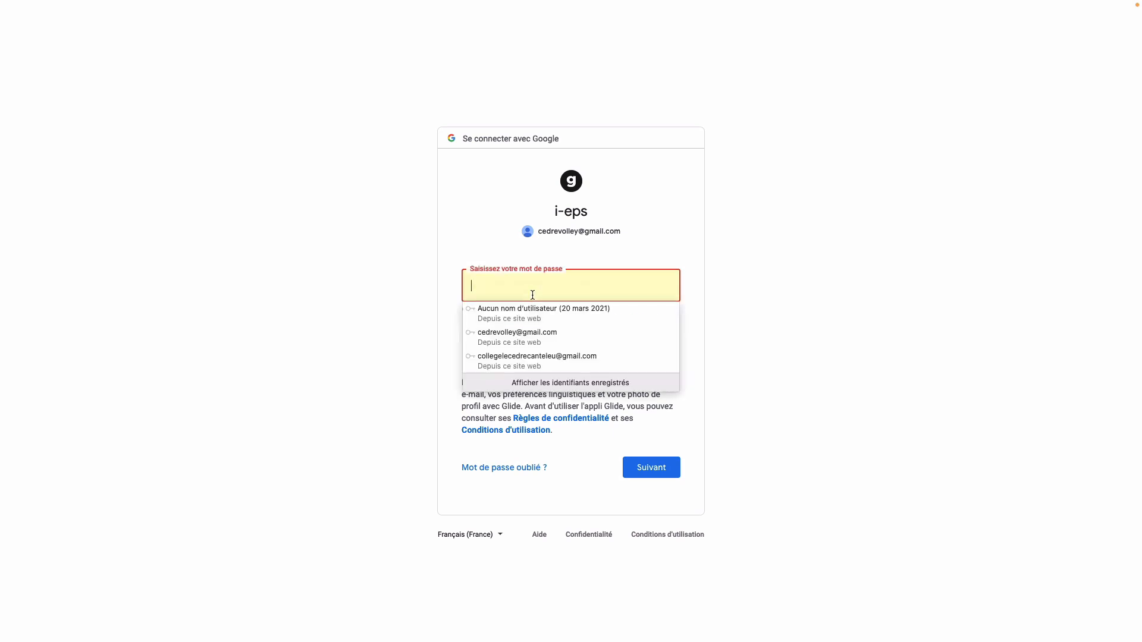
left_click(525, 360)
left_click(648, 463)
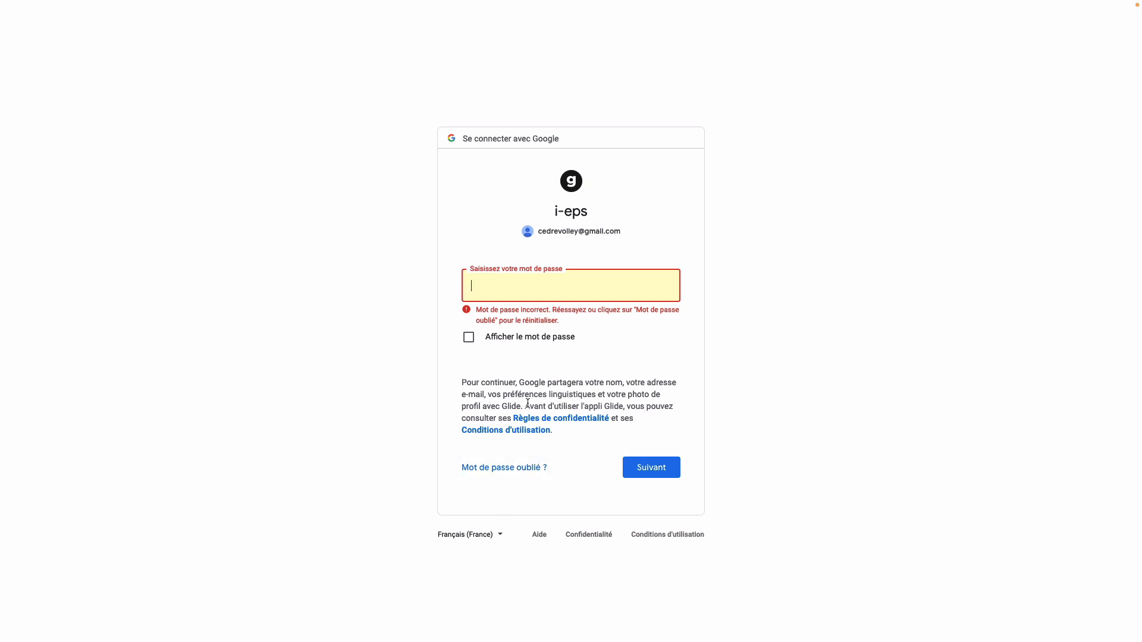
scroll(528, 404, "left", 5)
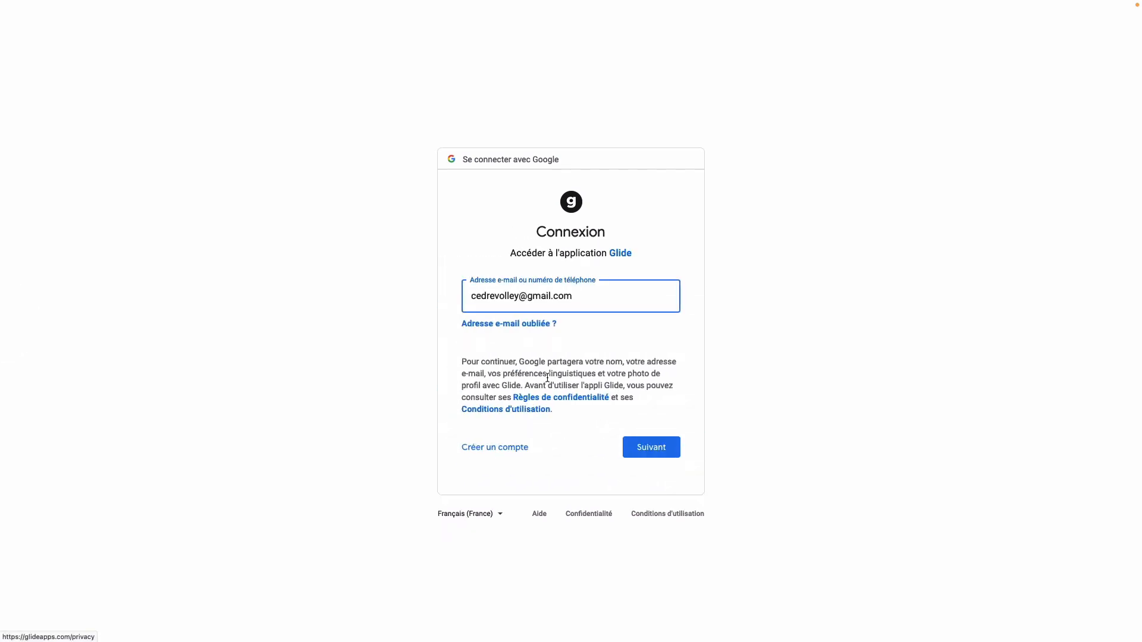
left_click_drag(589, 298, 381, 295)
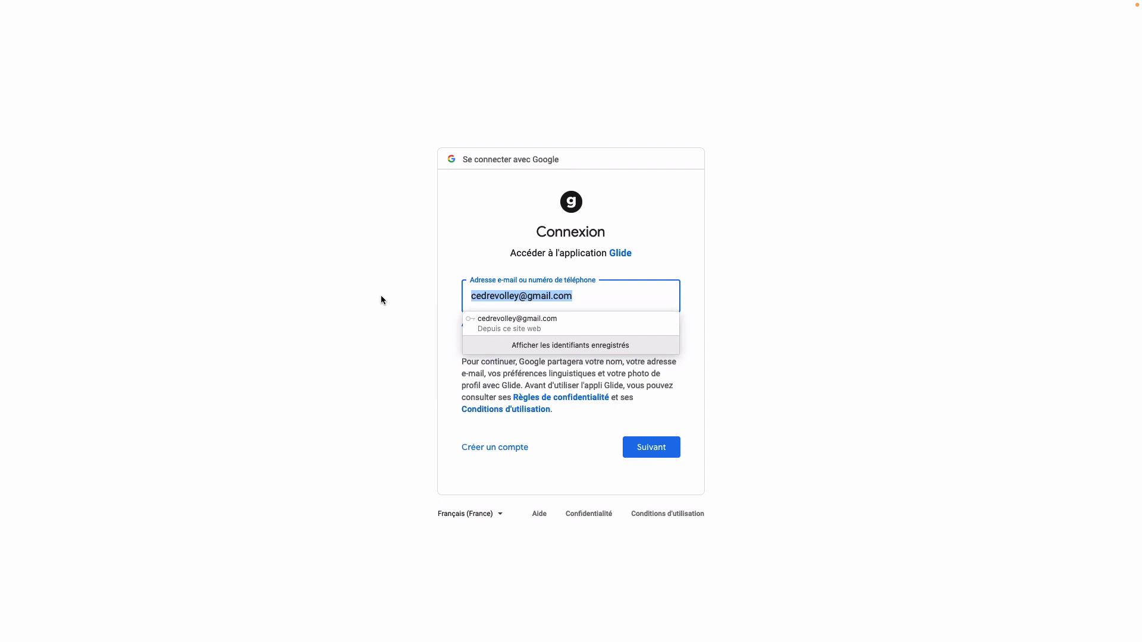
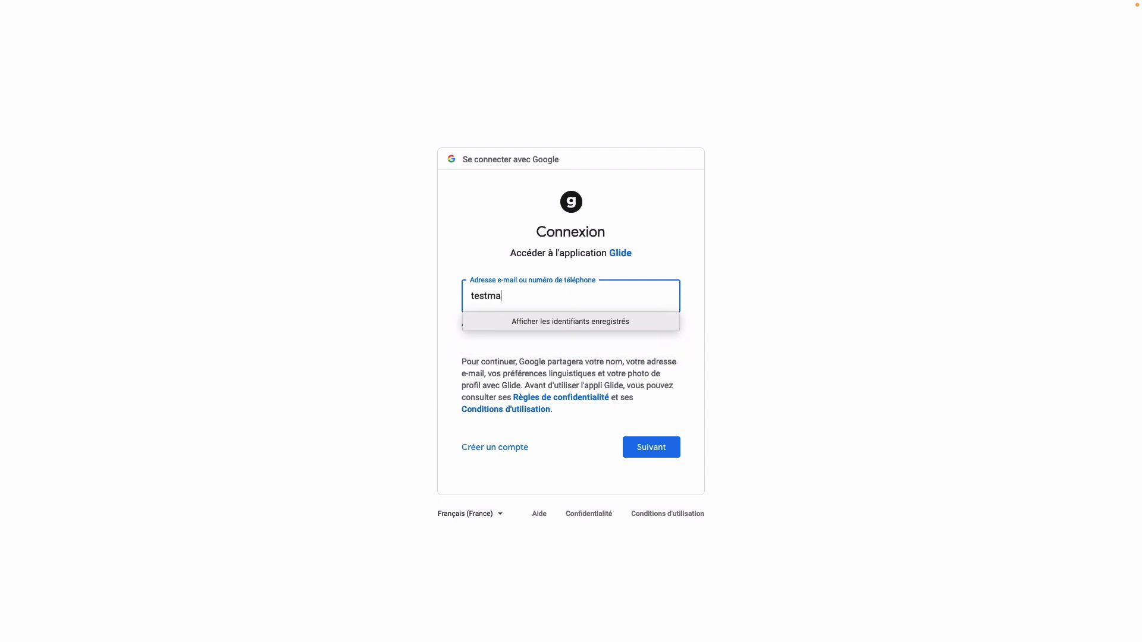
left_click(577, 450)
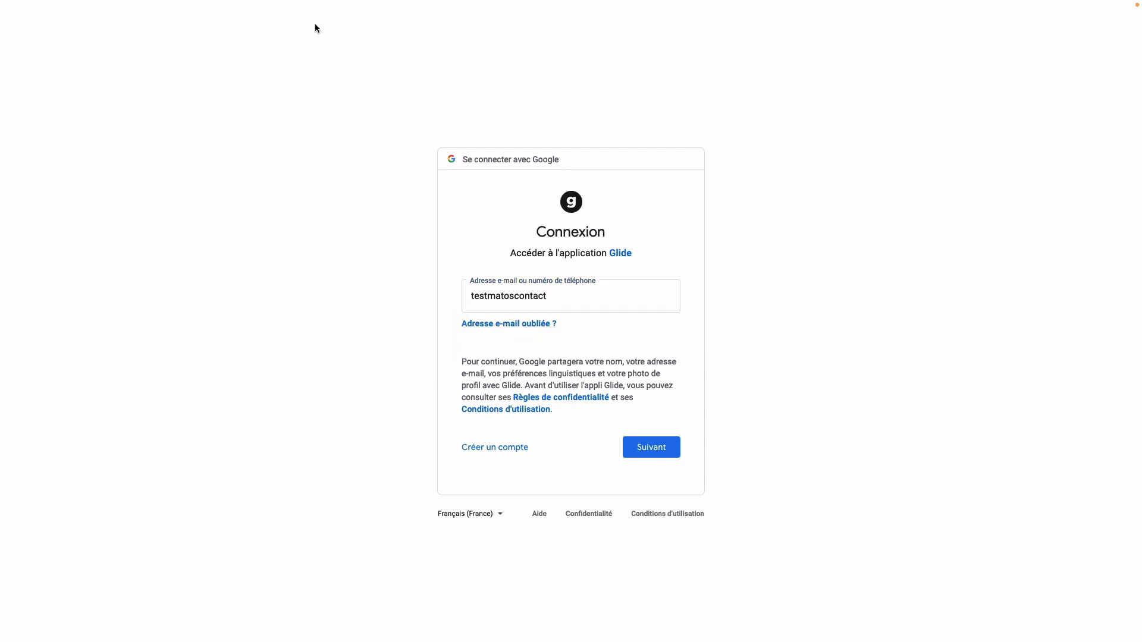
mouse_move(225, 46)
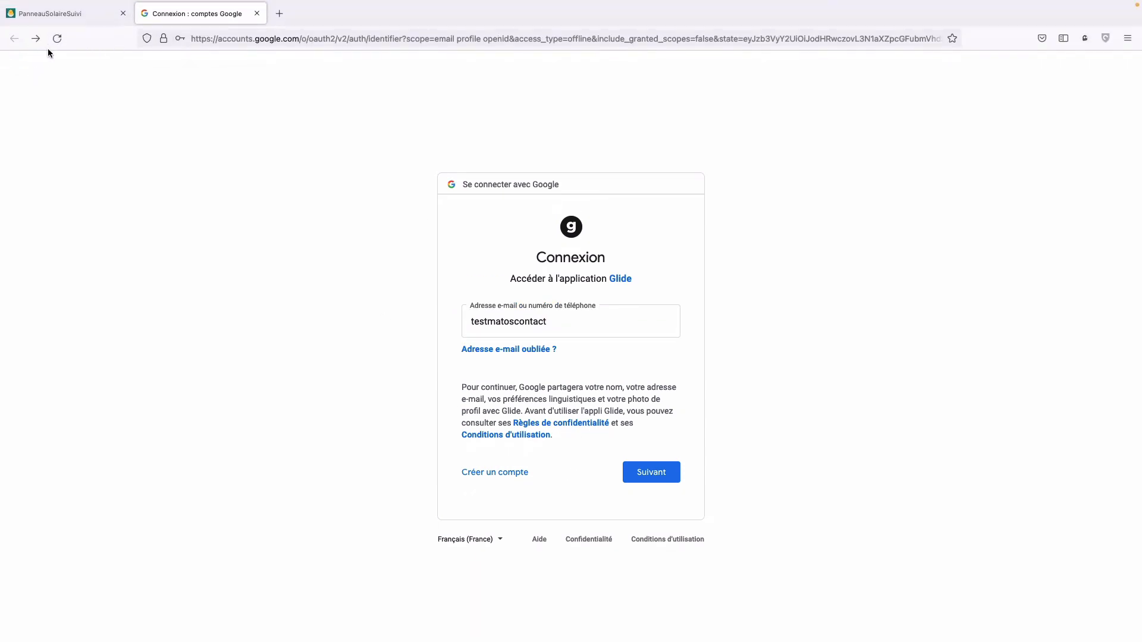
left_click(257, 13)
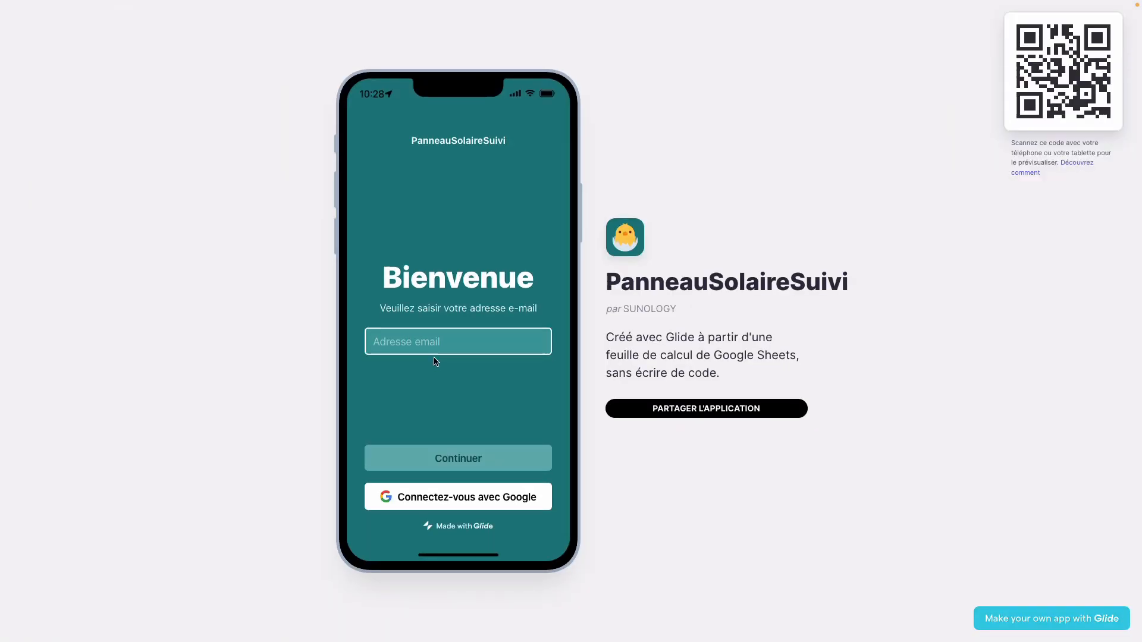
- Sign in on the Bienvenue screen with the test e-mail address and the emailed PIN
left_click(430, 348)
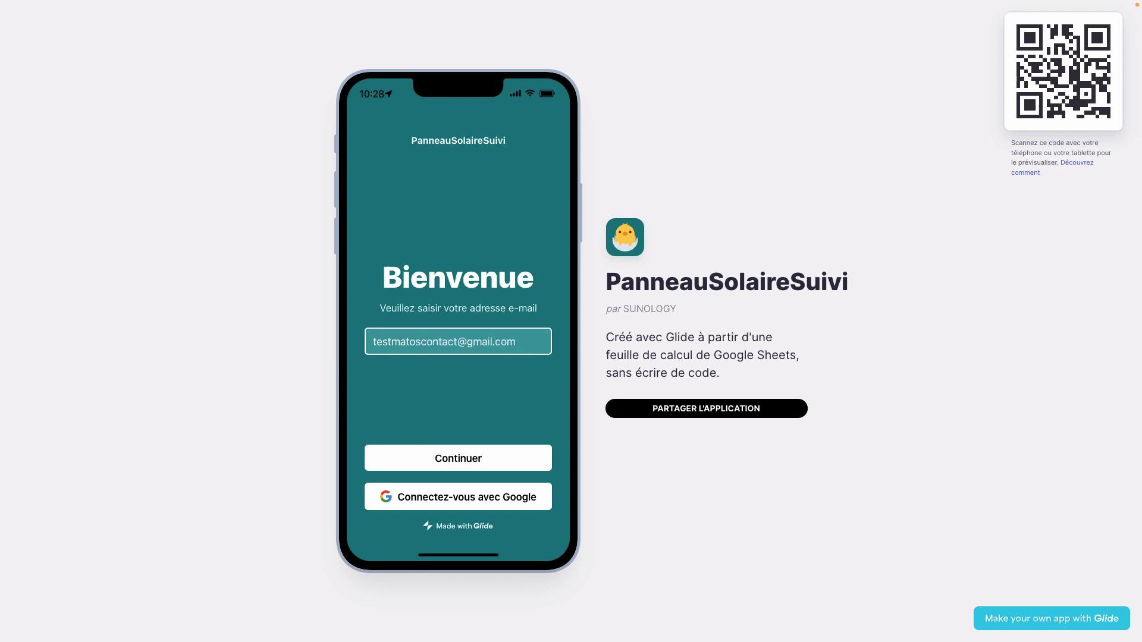
left_click(447, 457)
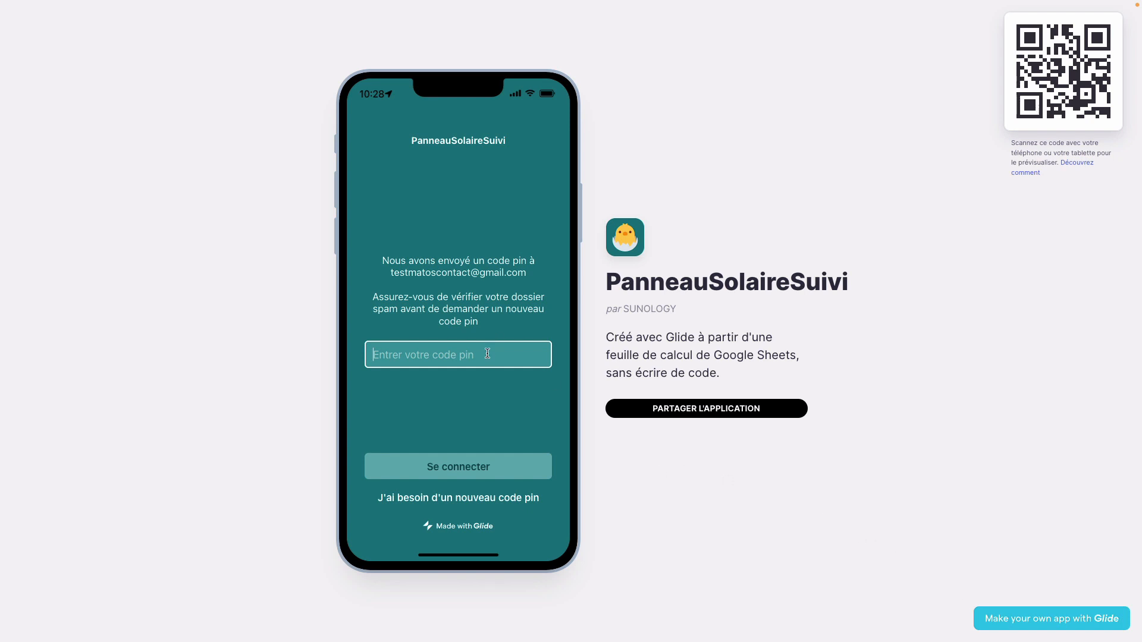
key("ctrl+v")
left_click(484, 467)
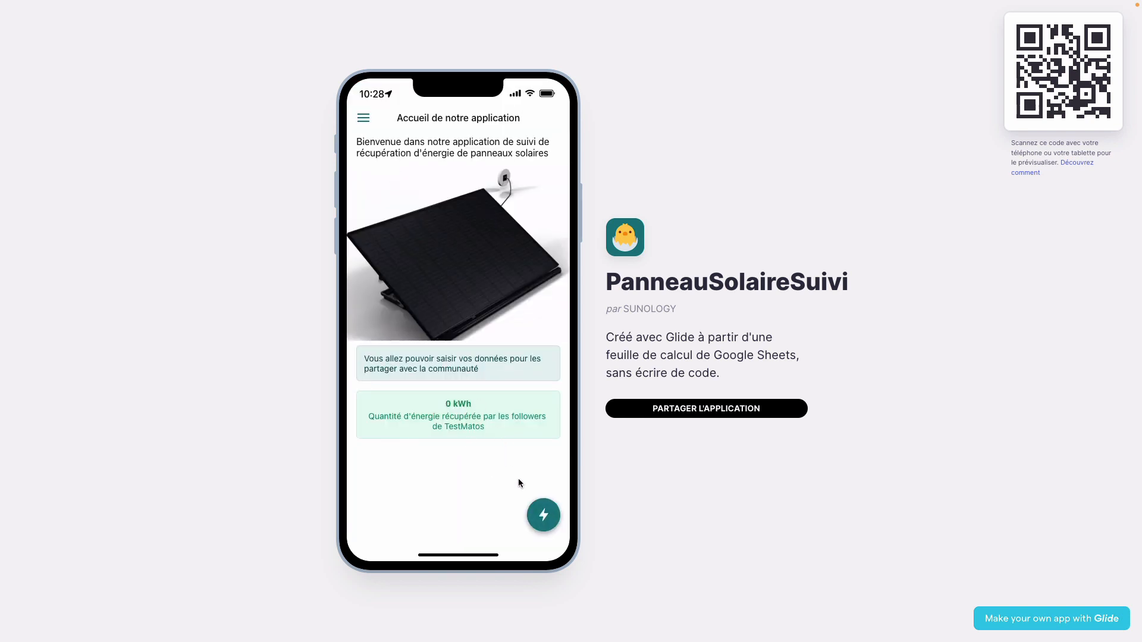
- In the monthly entry form, choose 2 panels, orientation Sud and département 76 - Seine-Maritime
left_click(541, 512)
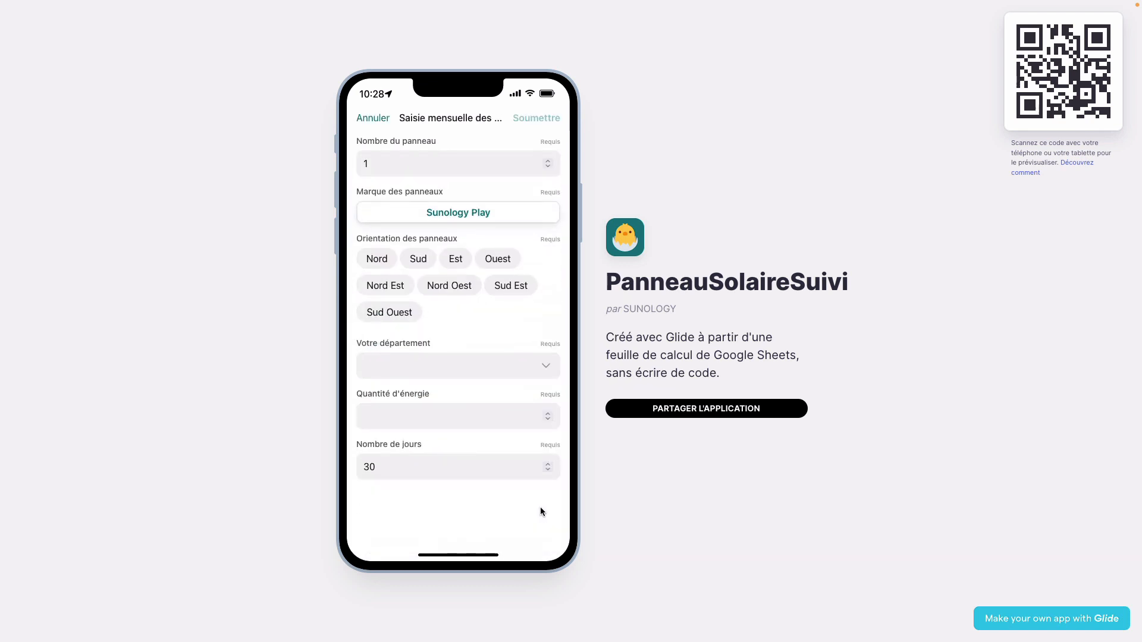
left_click(409, 170)
left_click(547, 160)
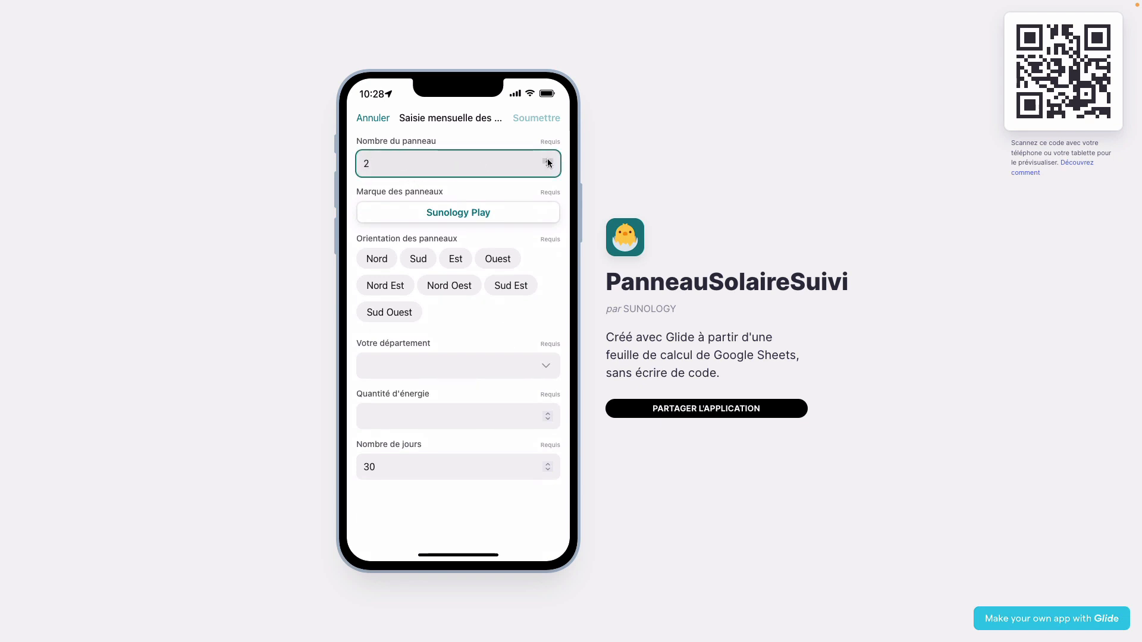
left_click(416, 259)
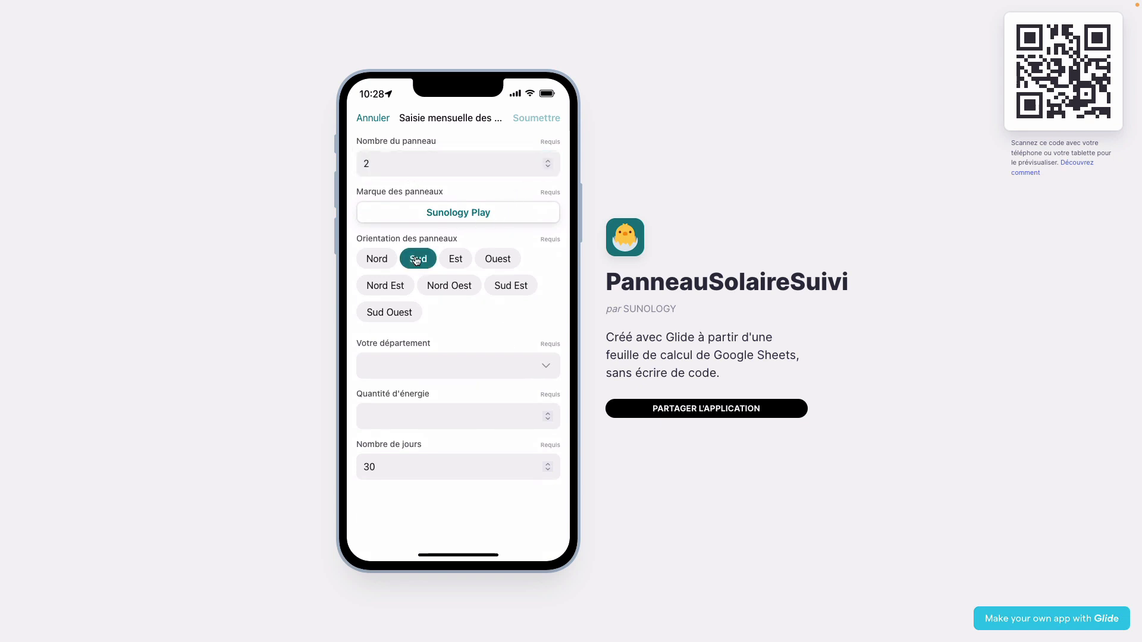
left_click(524, 366)
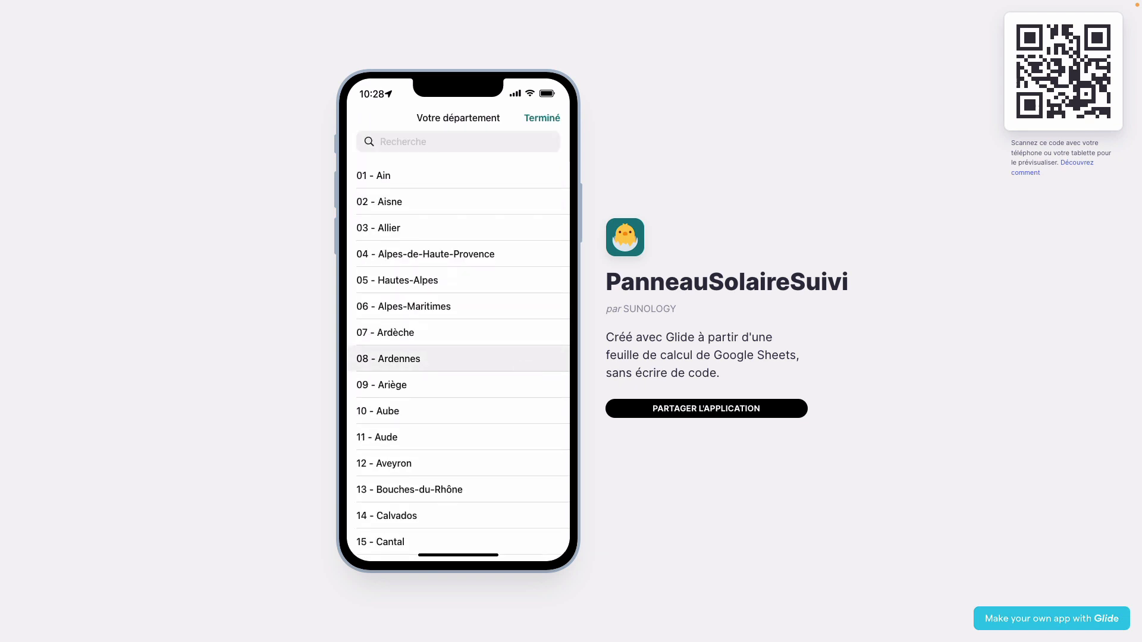
scroll(425, 438, "down", 15)
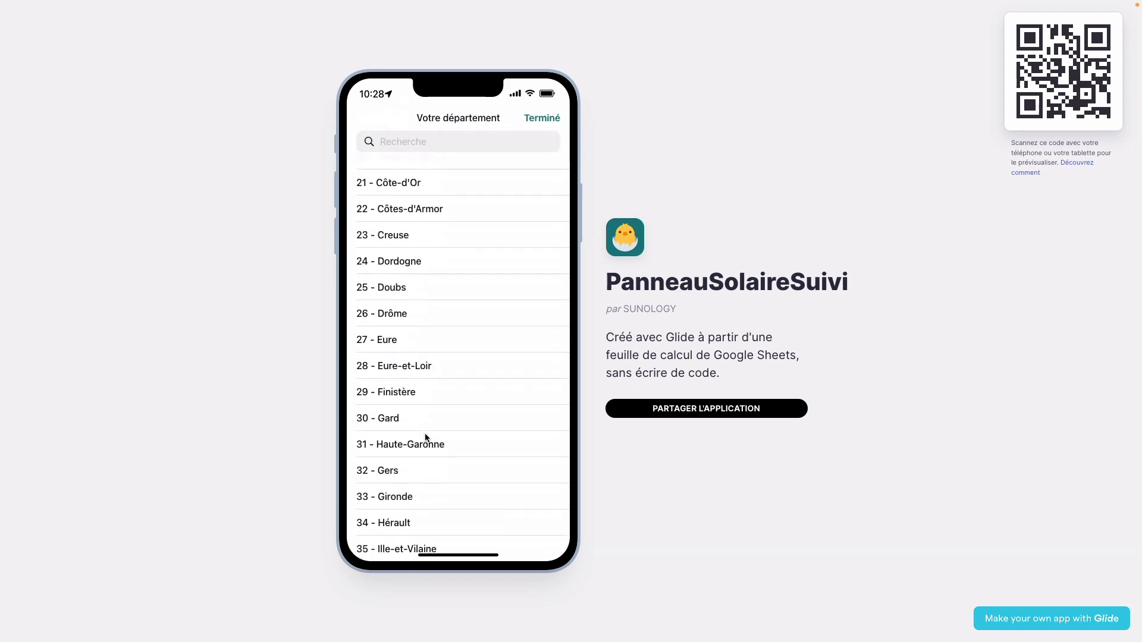
scroll(425, 437, "down", 13)
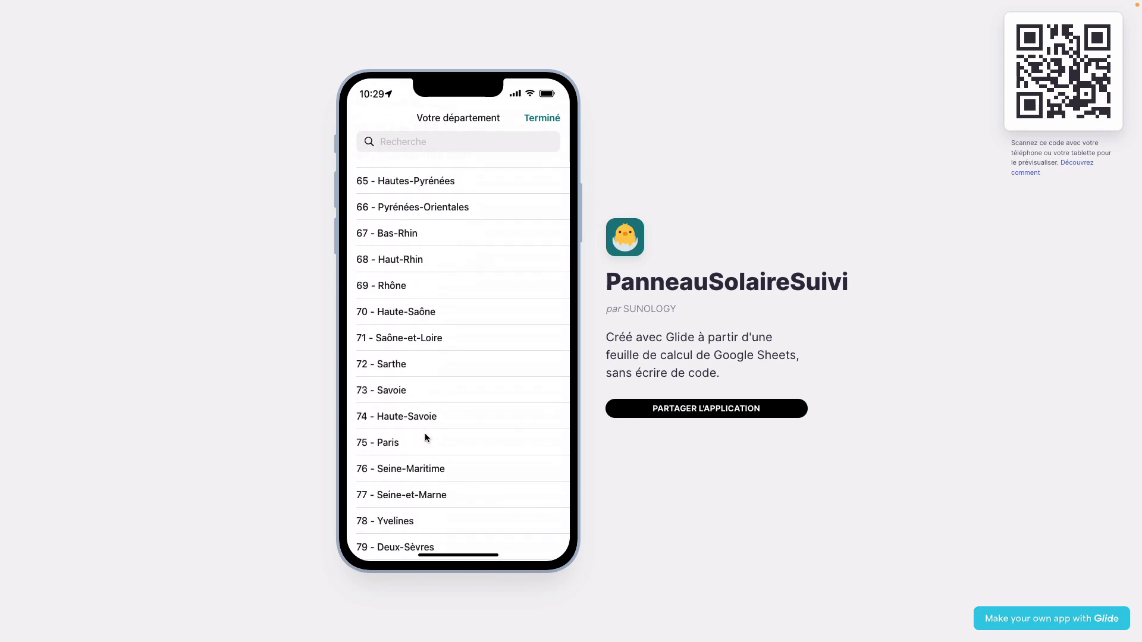
left_click(425, 436)
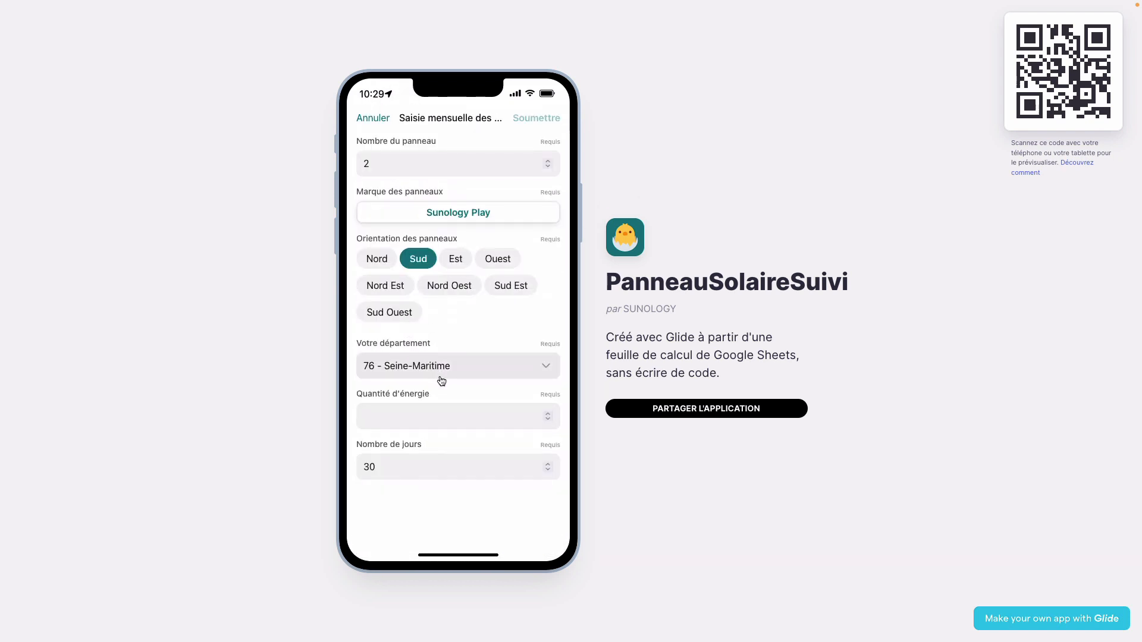
- Enter 57,80 energy over 21 days and submit the entry
left_click(453, 418)
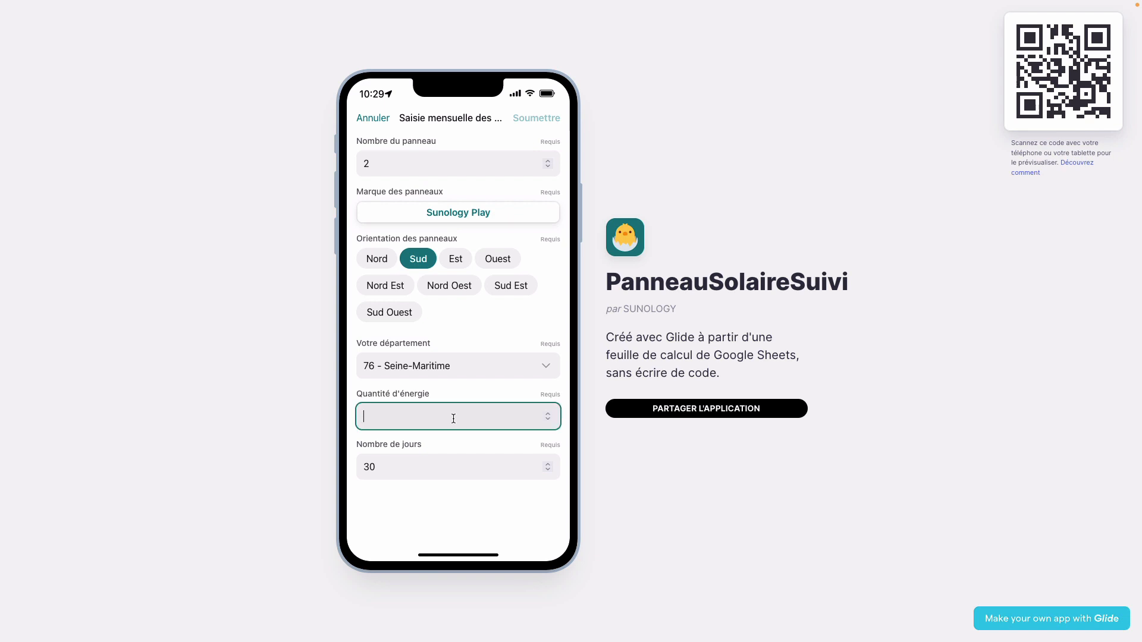
type("57,80")
left_click(473, 463)
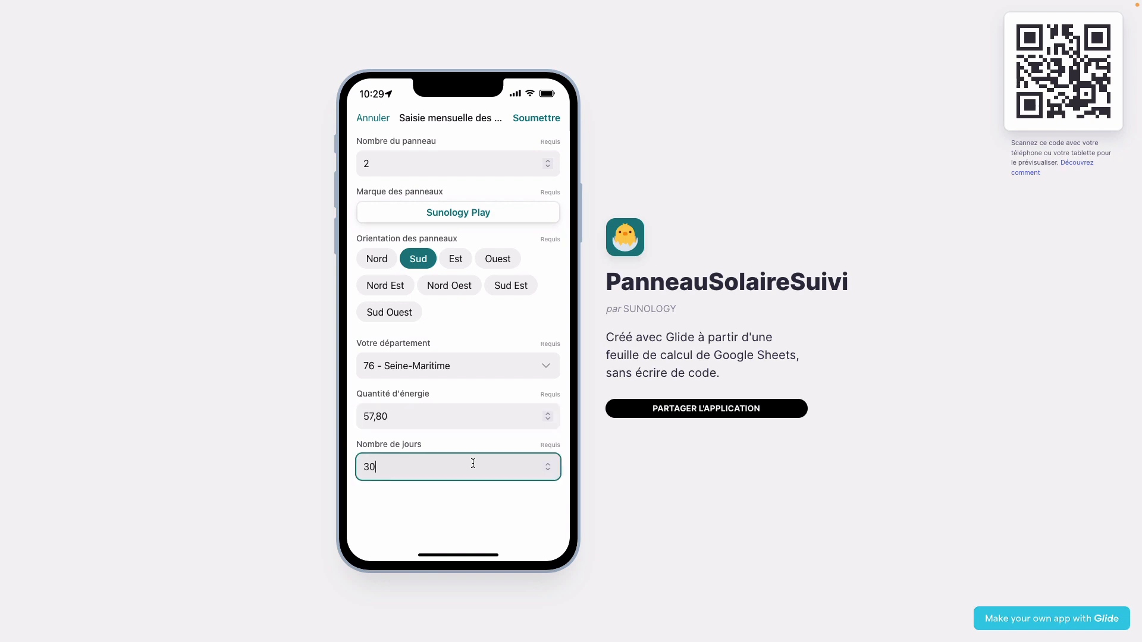
key("BackSpace")
key("BackSpace")
type("21")
left_click(490, 515)
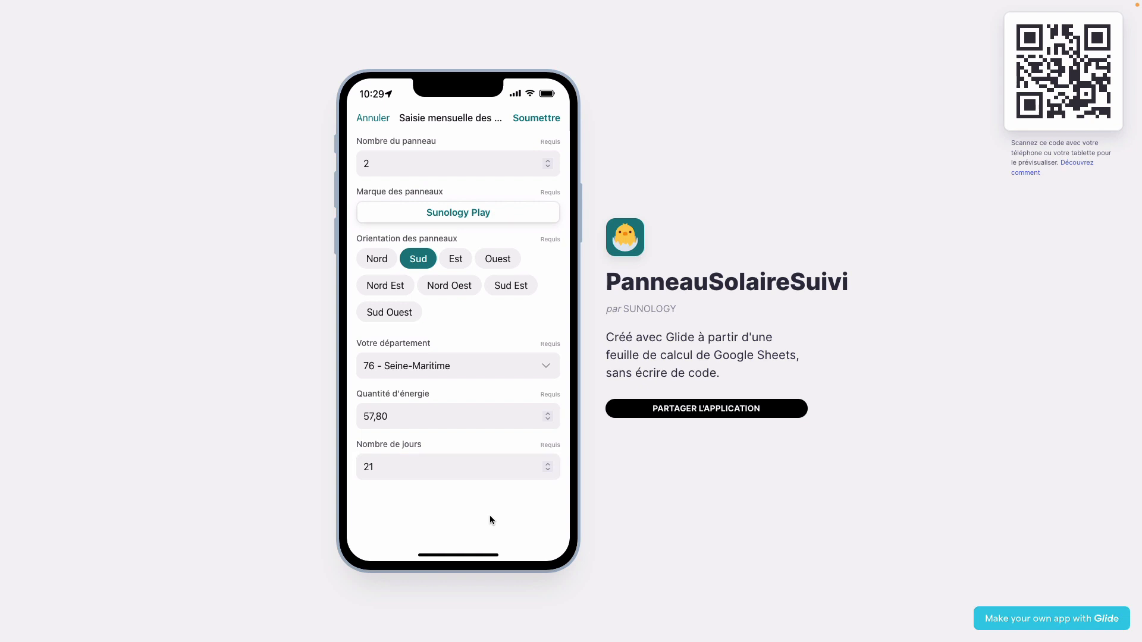
left_click(527, 118)
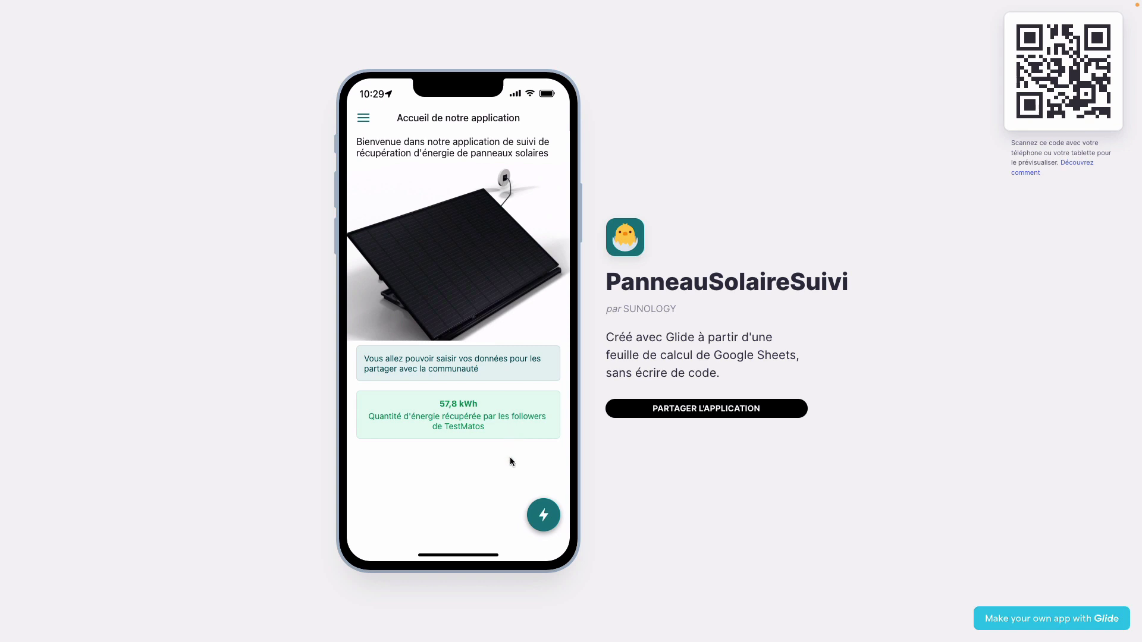
key("ctrl+Left")
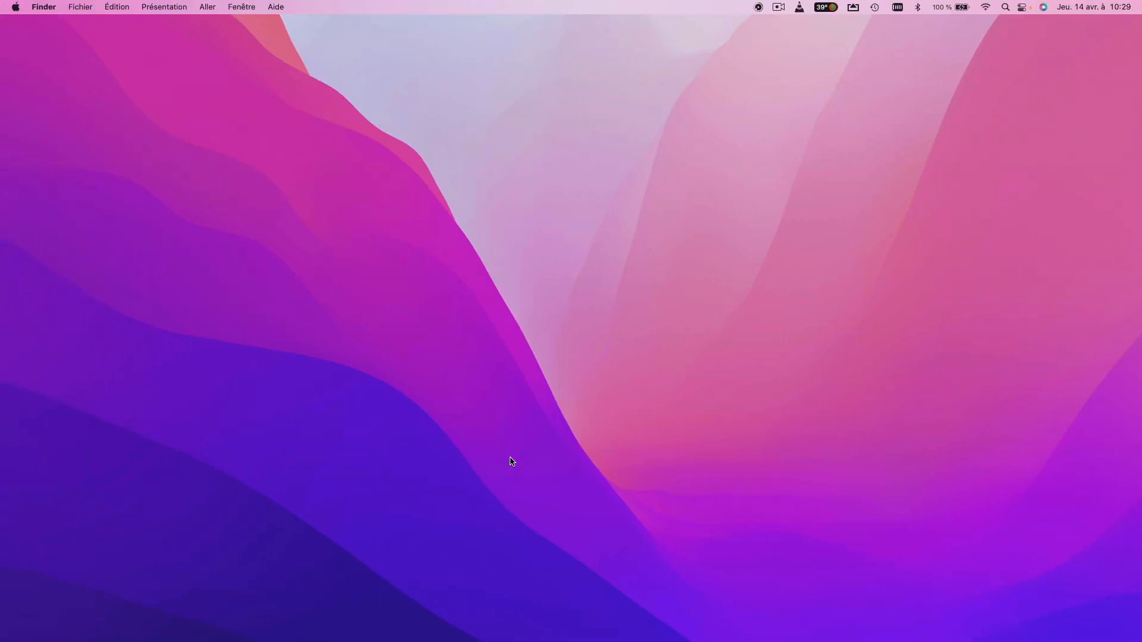
- Dismiss the published notice and view the submitted row in 'Les données saisies par les utilisateurs'
key("ctrl+Left")
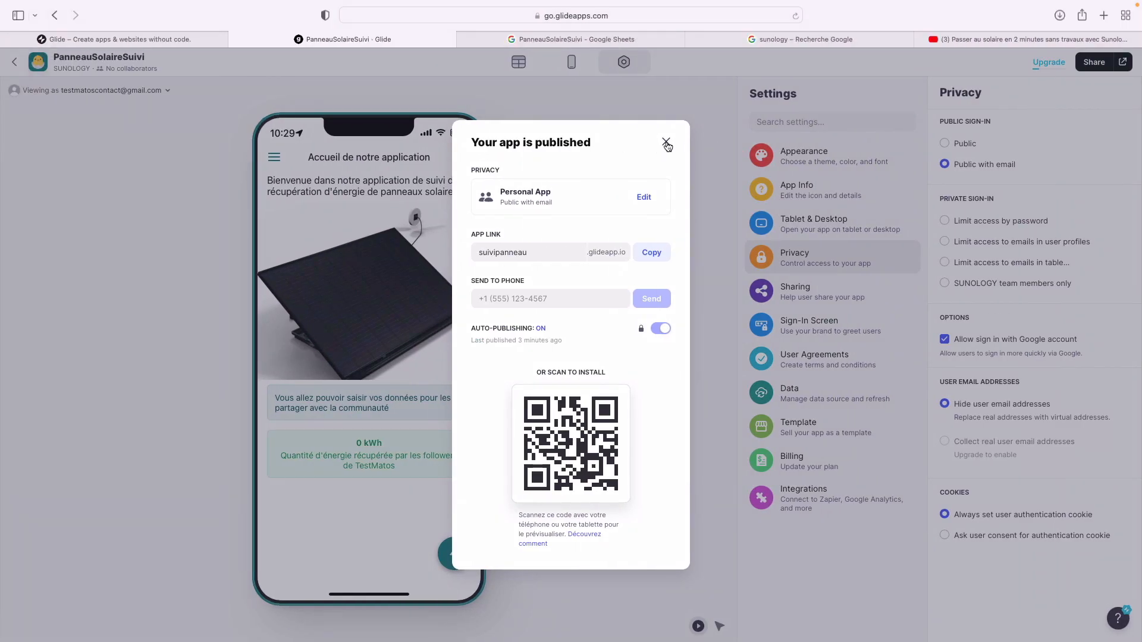
left_click(660, 141)
left_click(546, 39)
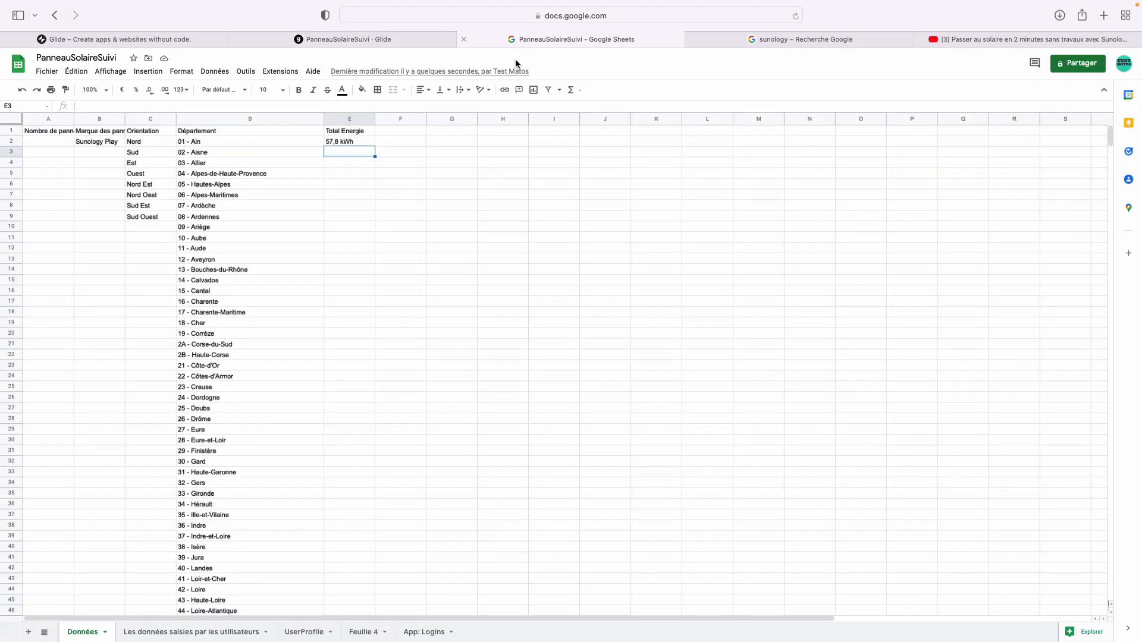
left_click(191, 631)
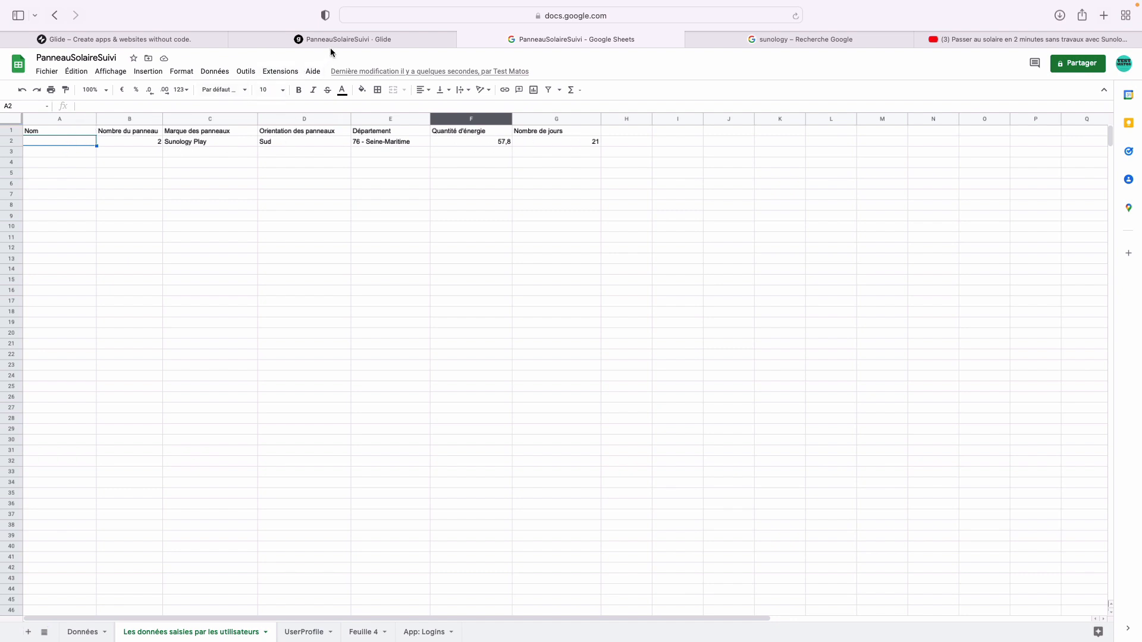
key("ctrl+Right")
key("ctrl+Right")
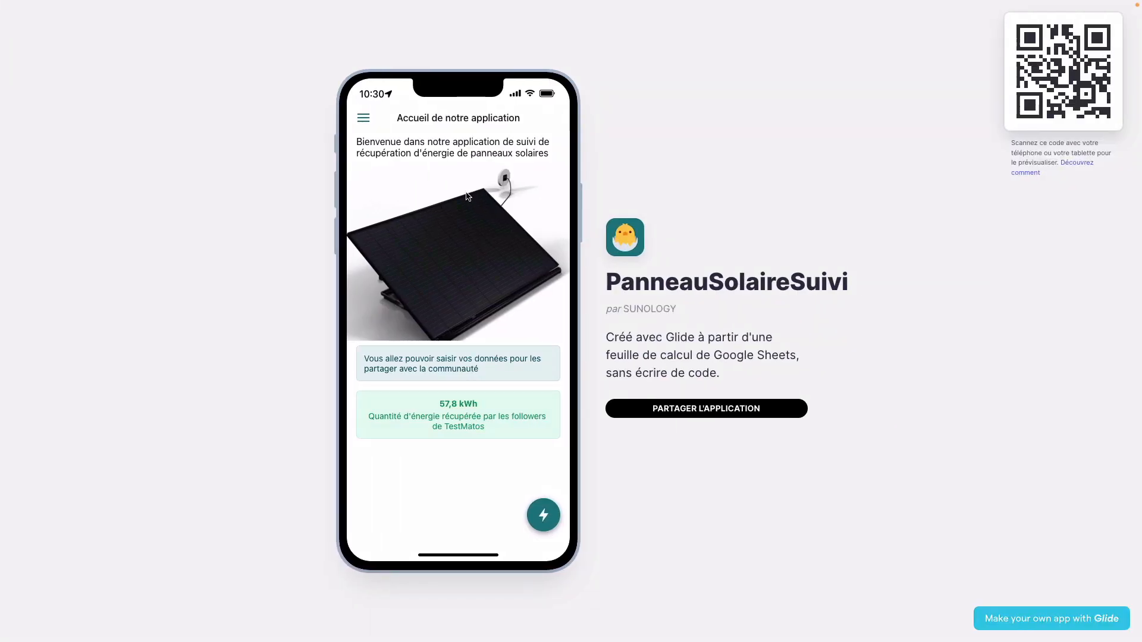
- Open the user profile from the navigation drawer and start editing its Nom field
left_click(363, 118)
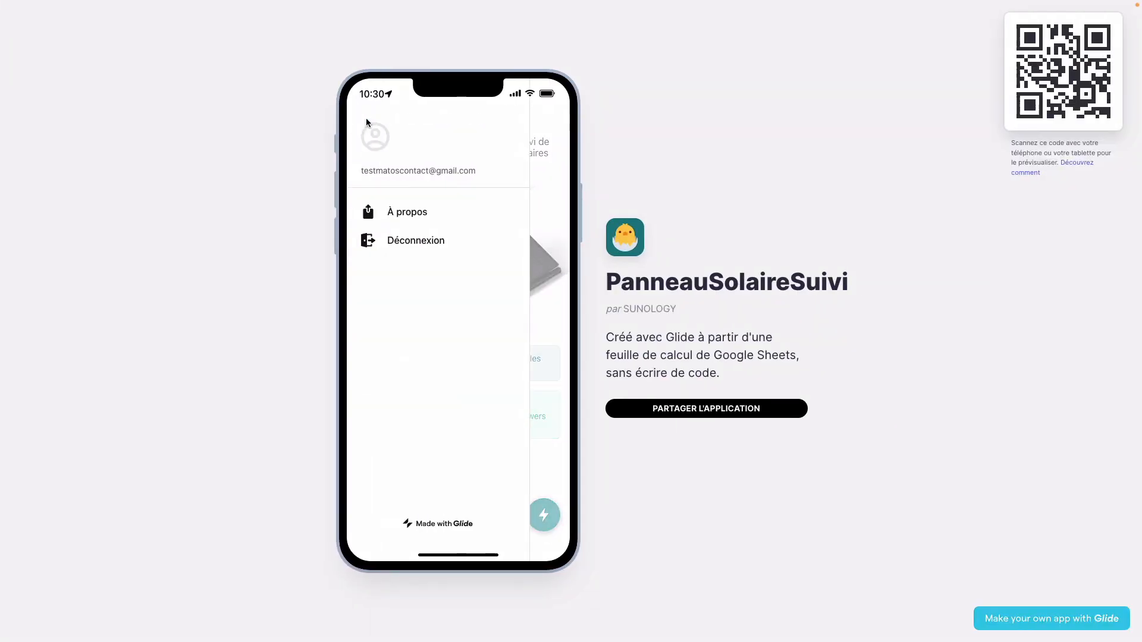
left_click(387, 175)
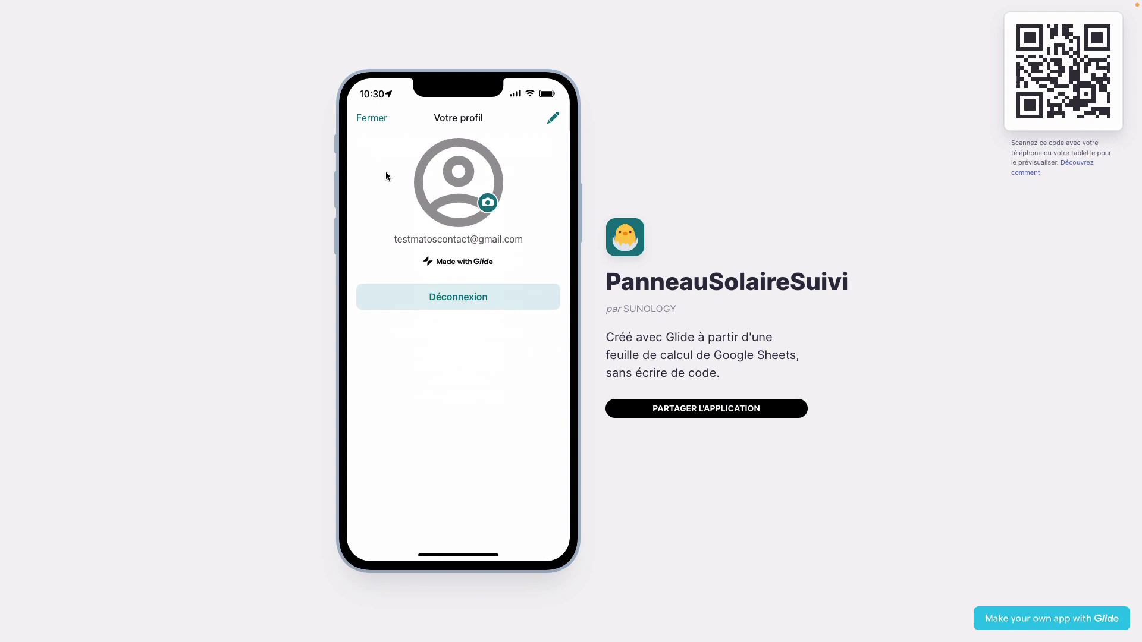
left_click(553, 118)
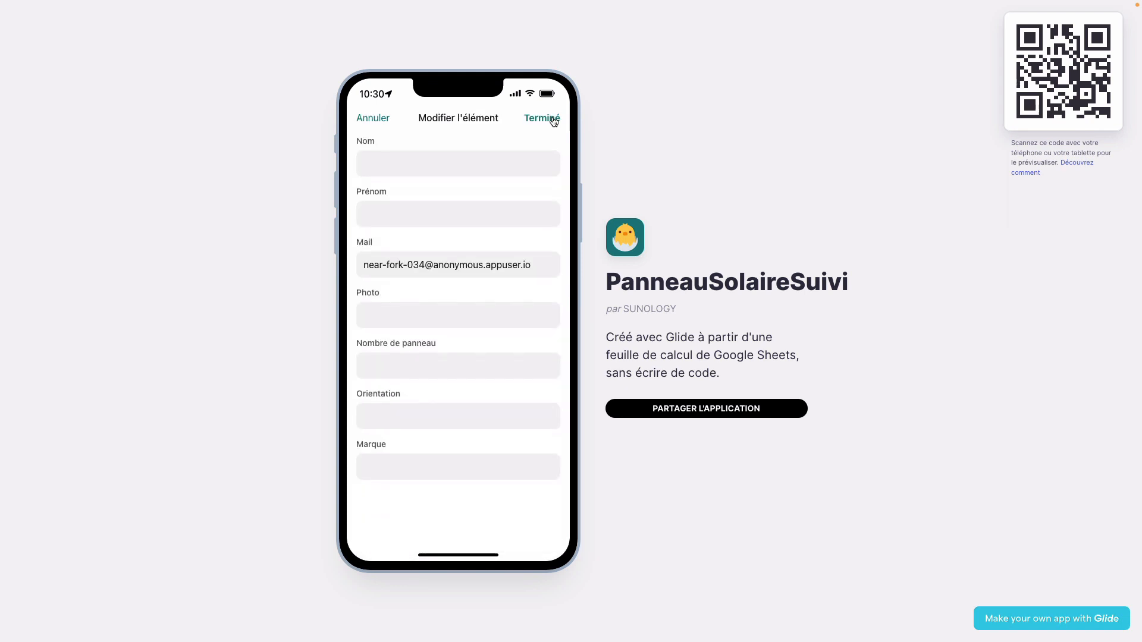
left_click(455, 168)
- Enter a name in Nom, save it with Terminé, and close back to the 57,8 kWh home screen
type("TE")
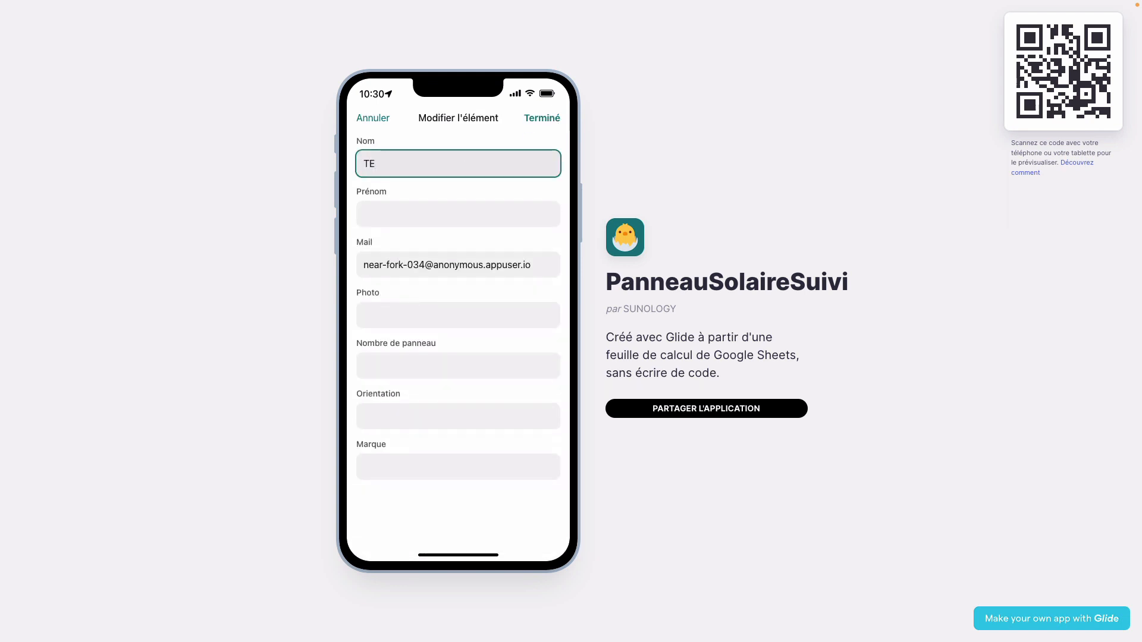
type("STS")
key("BackSpace")
type("MATOS")
key("Tab")
left_click(550, 121)
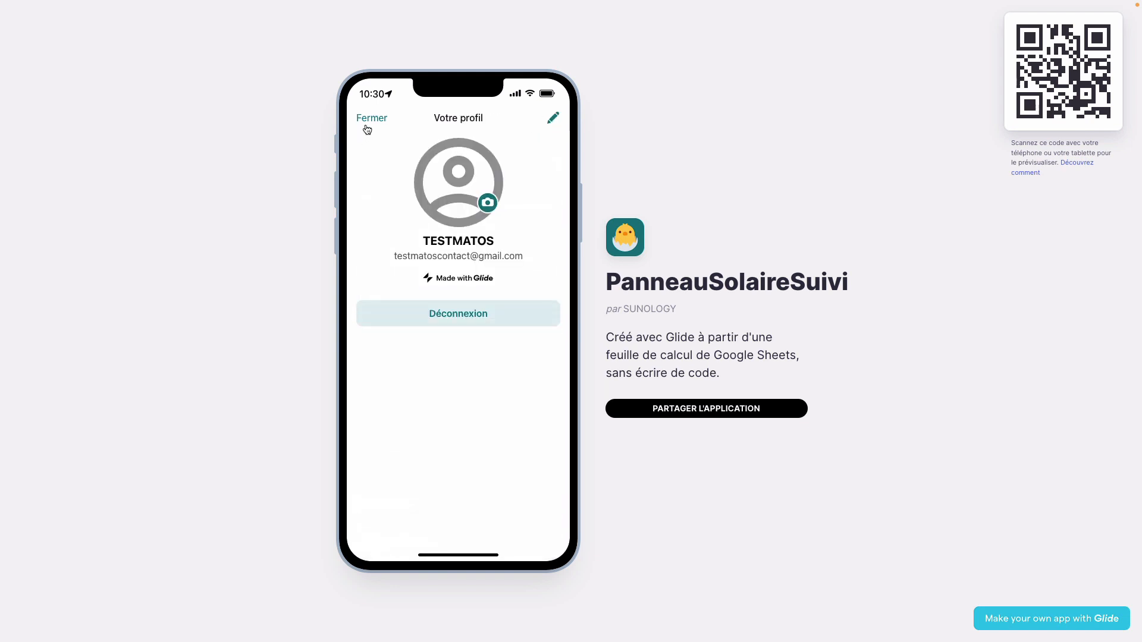
left_click(366, 128)
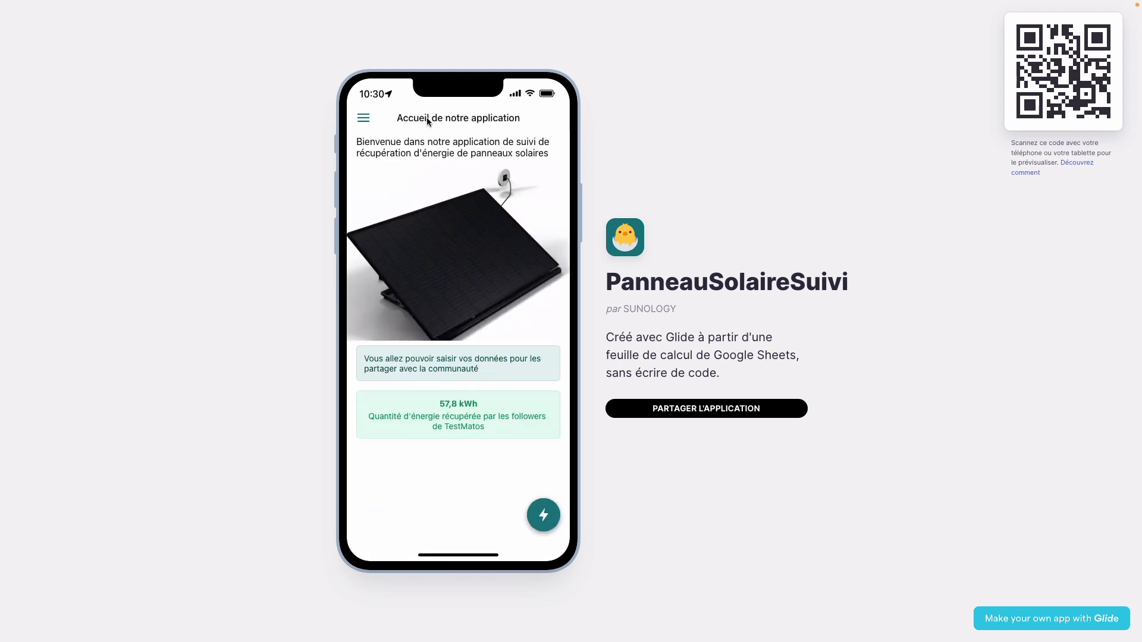
key("ctrl+Left")
key("ctrl+Left")
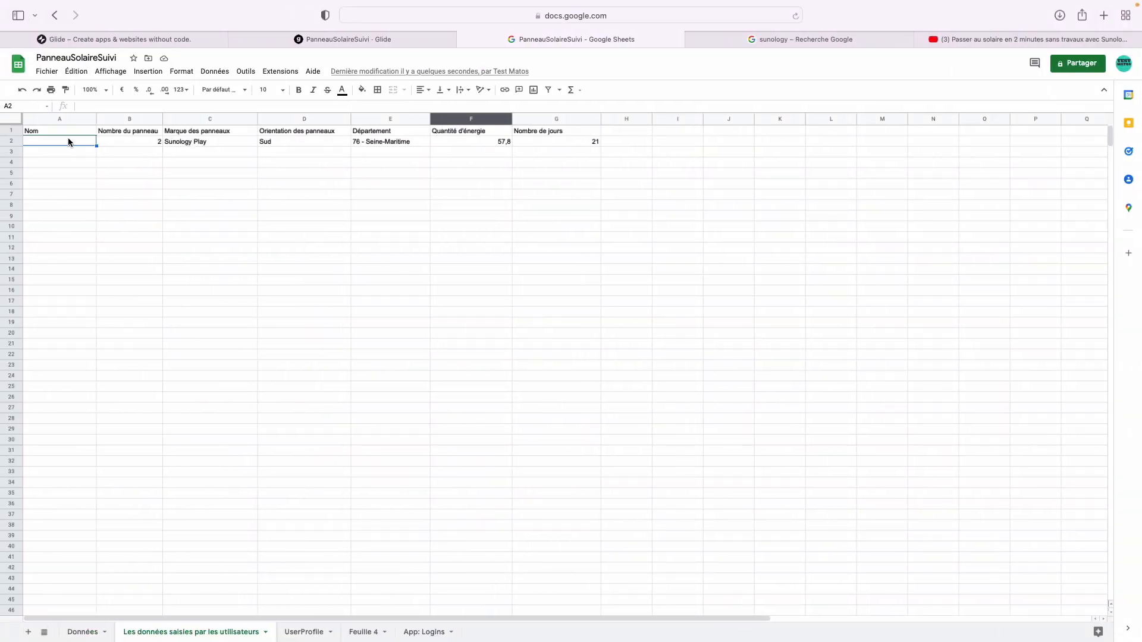
- Select cell B3, then go back to the PanneauSolaireSuivi · Glide editor tab
left_click(121, 151)
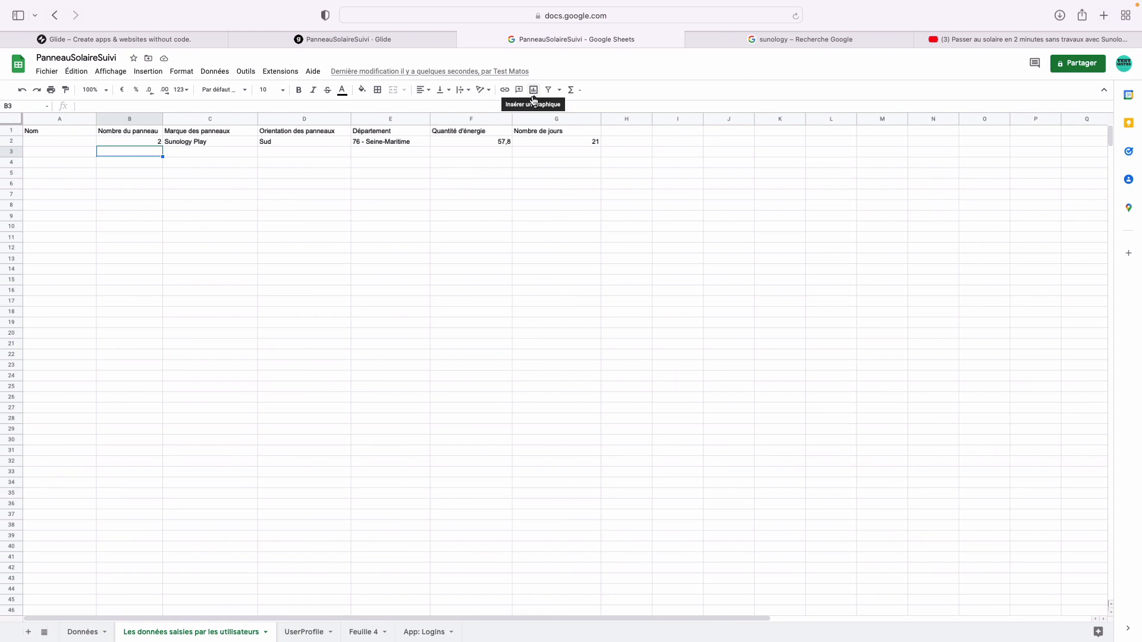
left_click(427, 40)
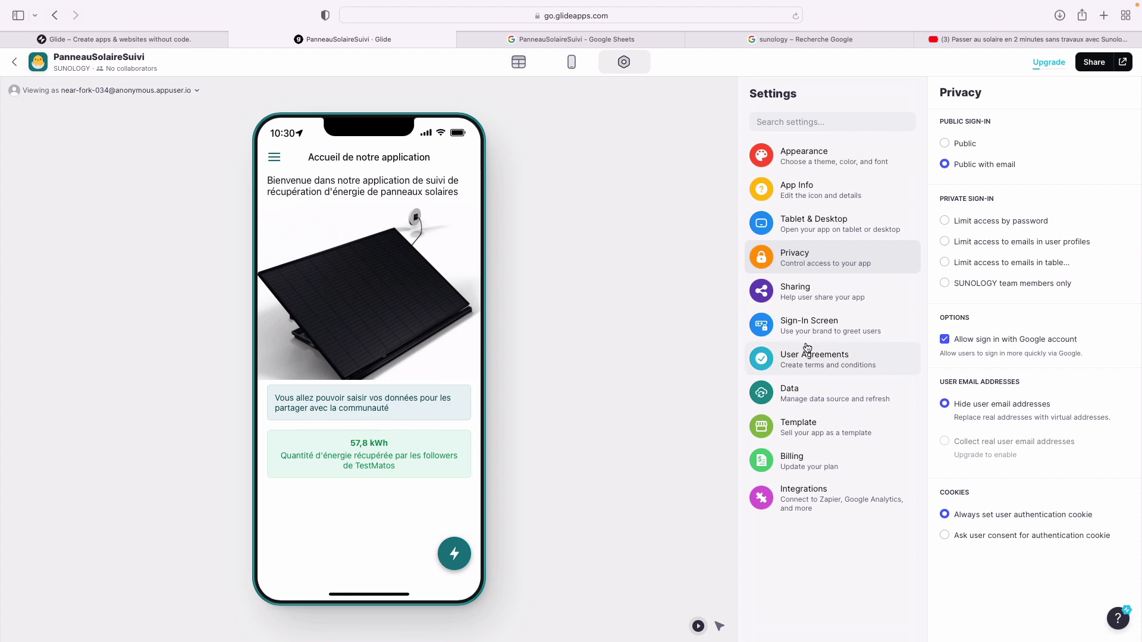
- Test the monthly entry form by opening and closing it in the app preview
left_click(453, 556)
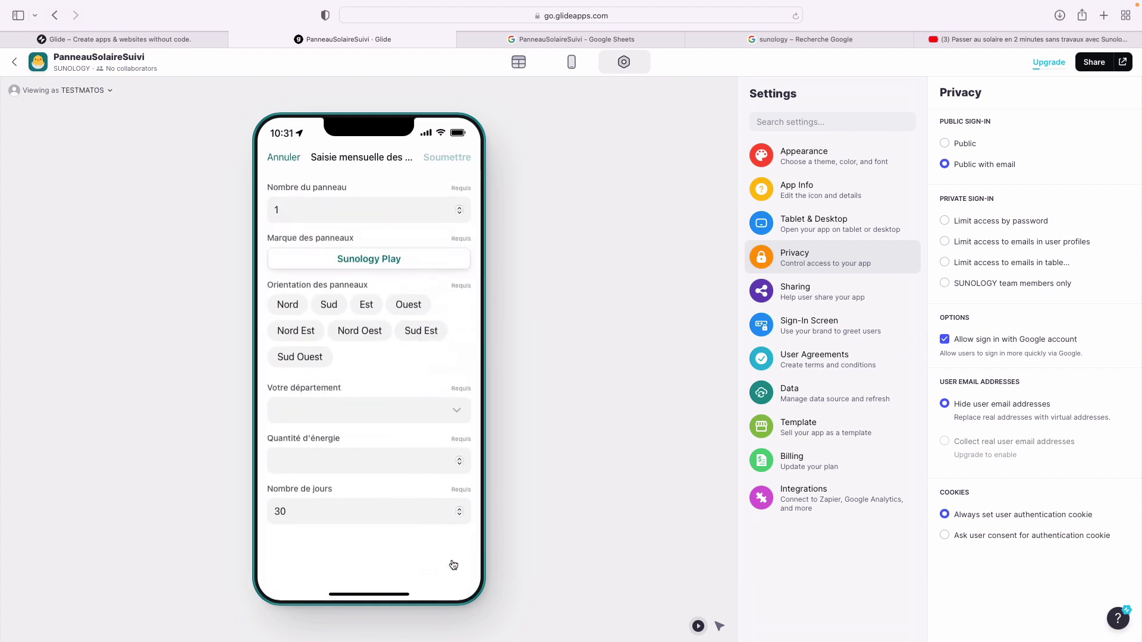
left_click(284, 158)
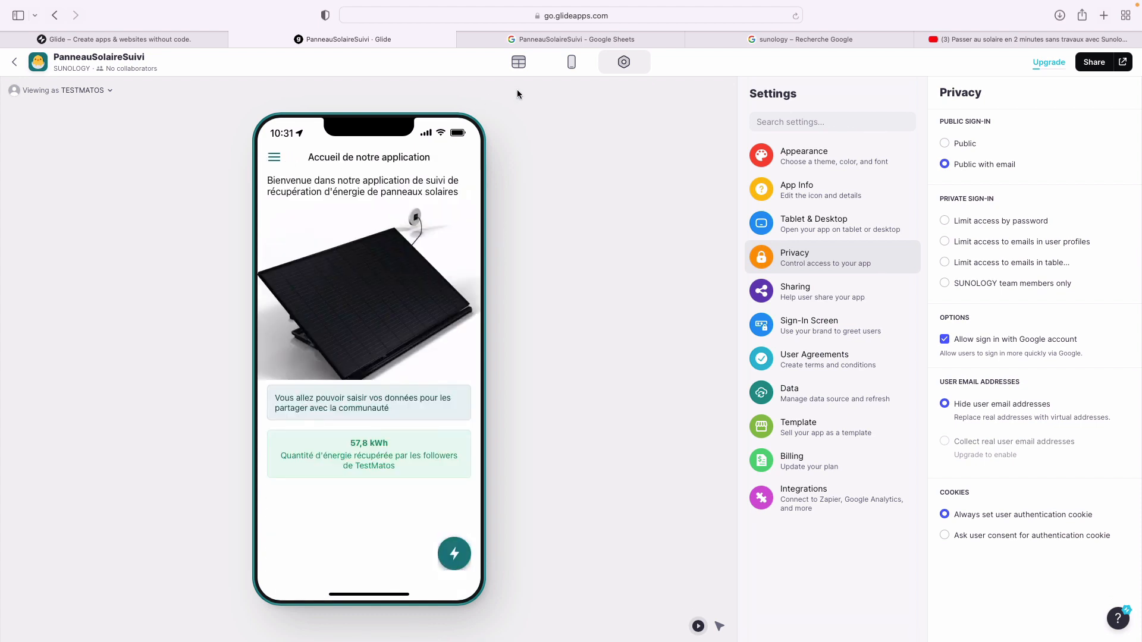
left_click(569, 64)
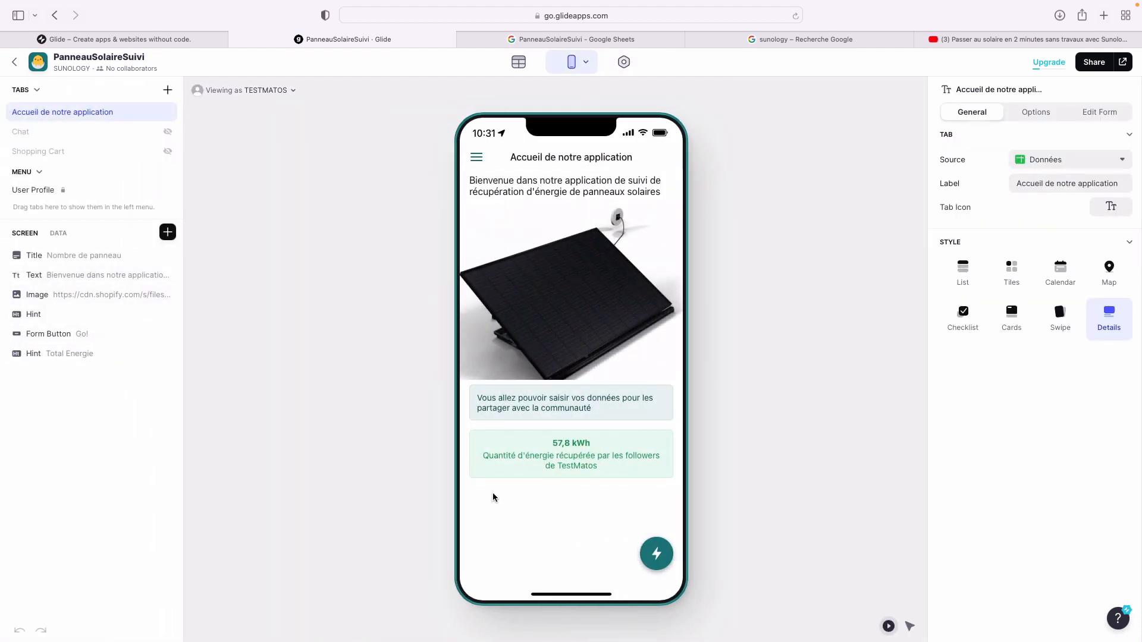
left_click(657, 561)
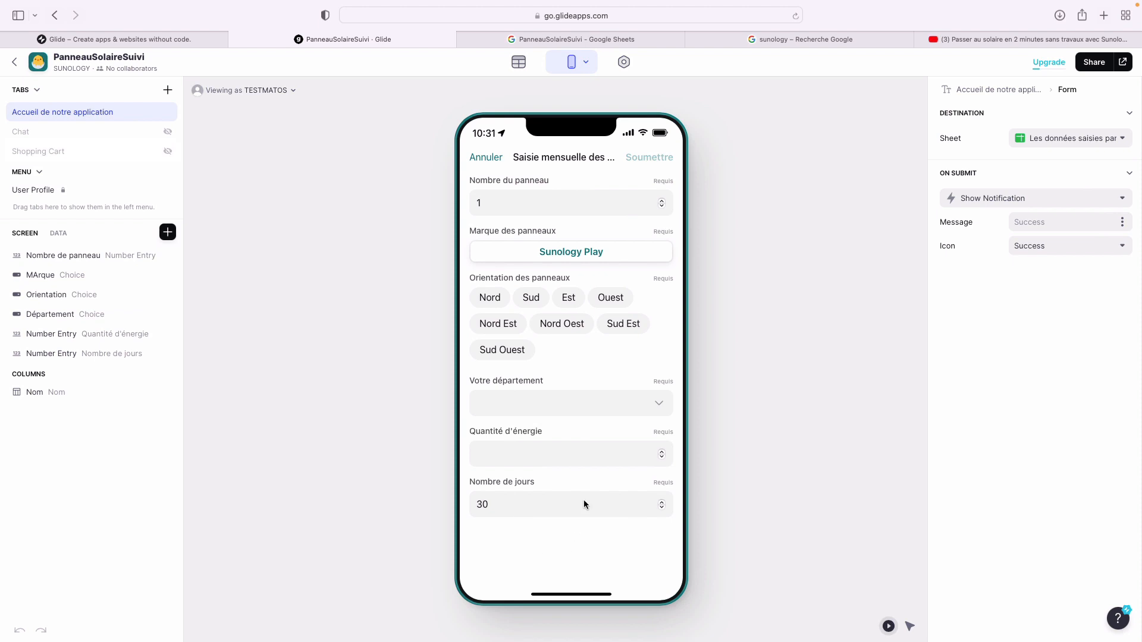
left_click(487, 161)
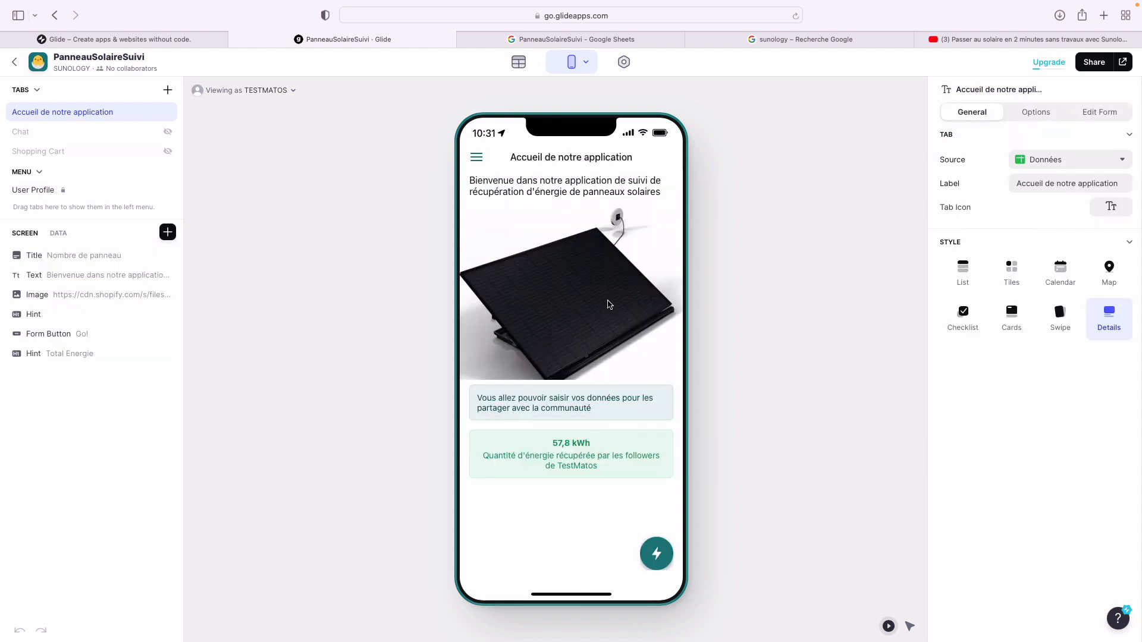
- Retitle the form button from 'Go!' to 'Saisir vos données'
left_click(84, 334)
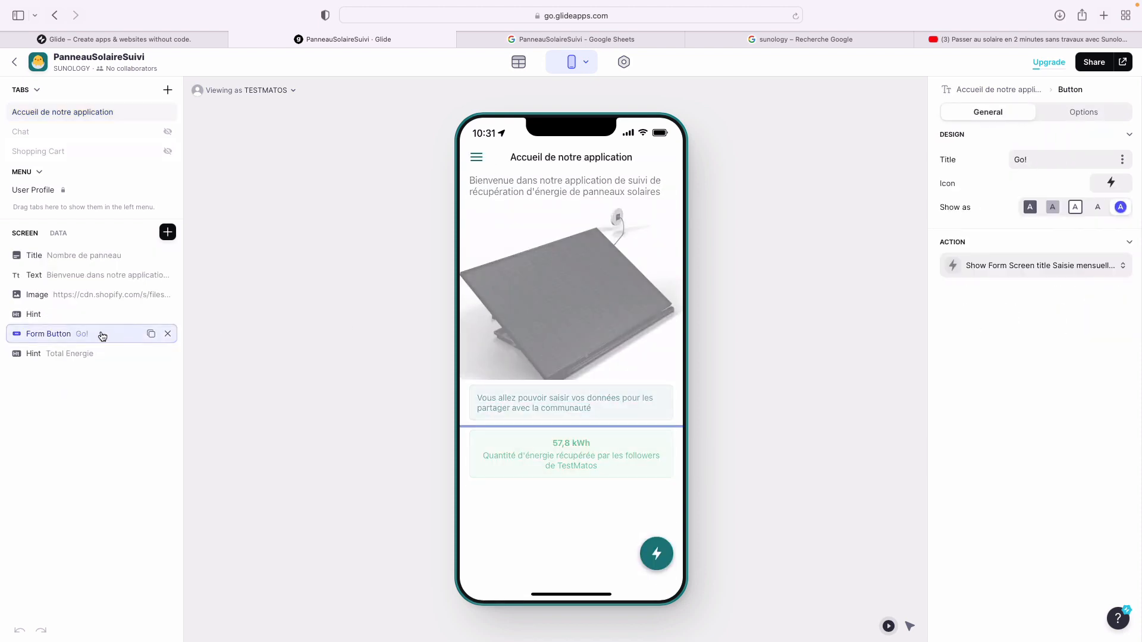
left_click(1039, 156)
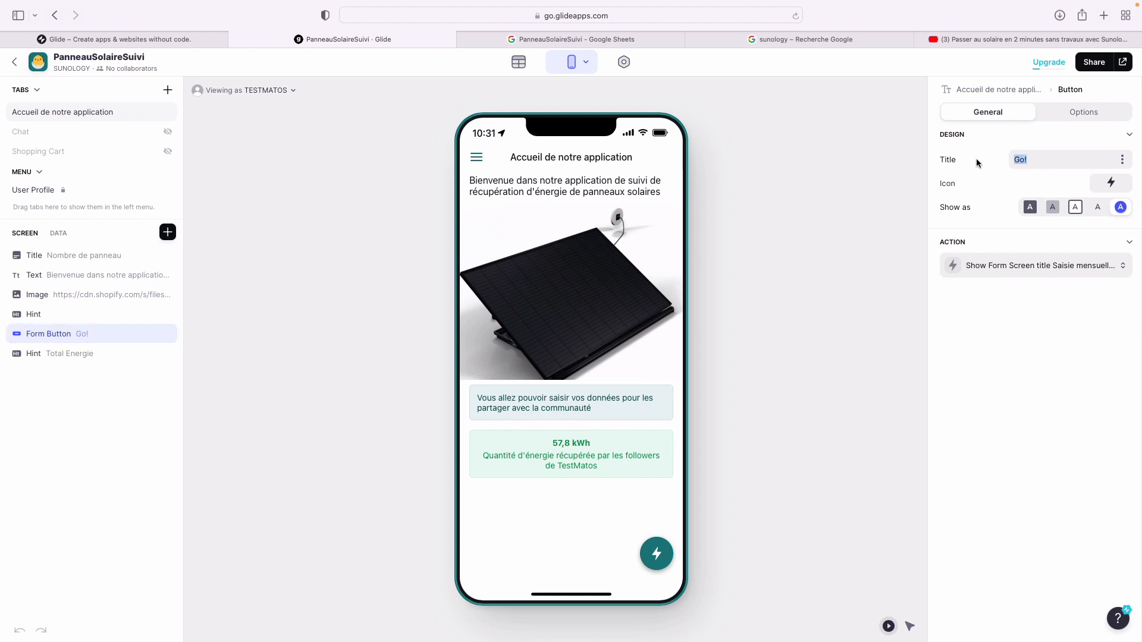
type("Saisir vos données")
- Try each 'Show as' style for the button, then settle on the full-width filled style
left_click(1029, 207)
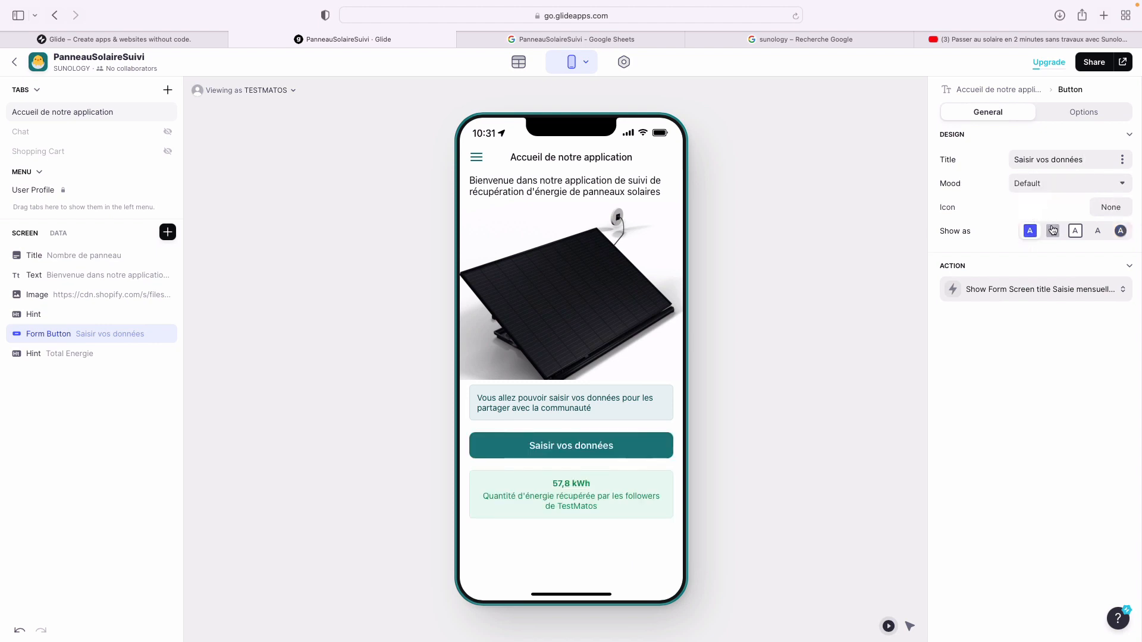
left_click(1052, 231)
left_click(1078, 231)
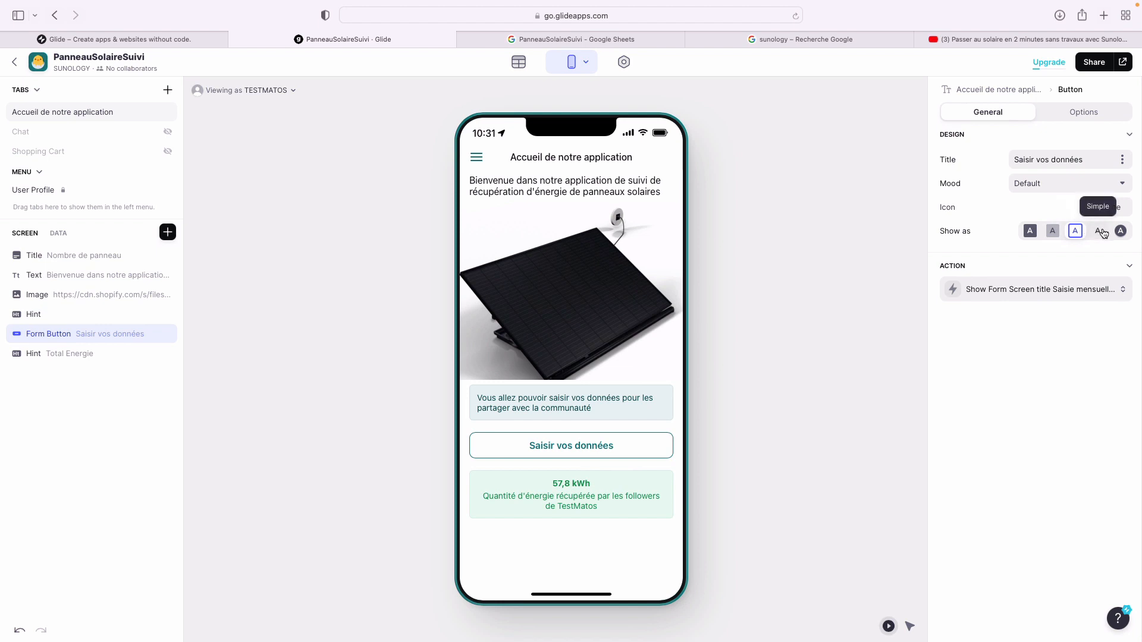
left_click(1098, 231)
left_click(1120, 231)
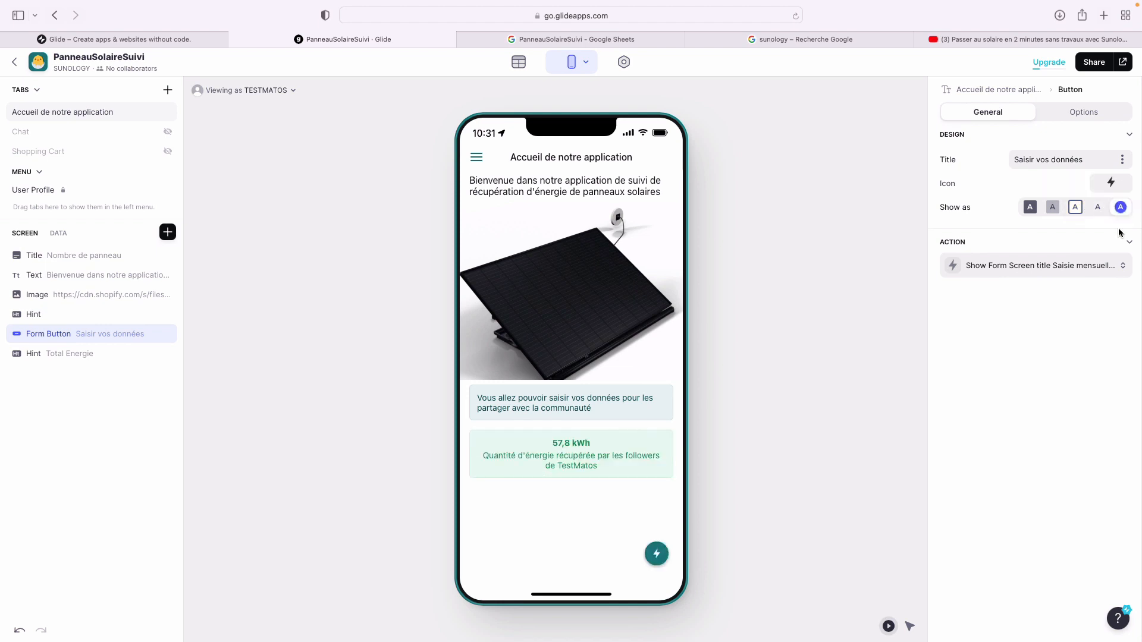
left_click(1029, 208)
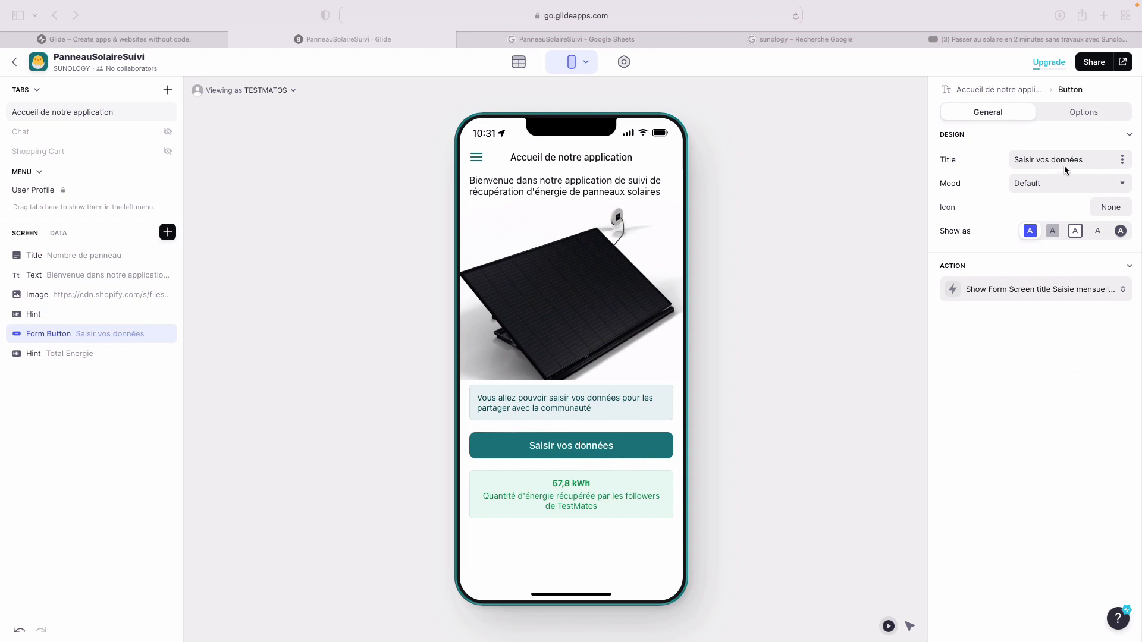
- Add a visibility condition to the Saisir vos données button: User Profile > Nom is empty
left_click(1070, 111)
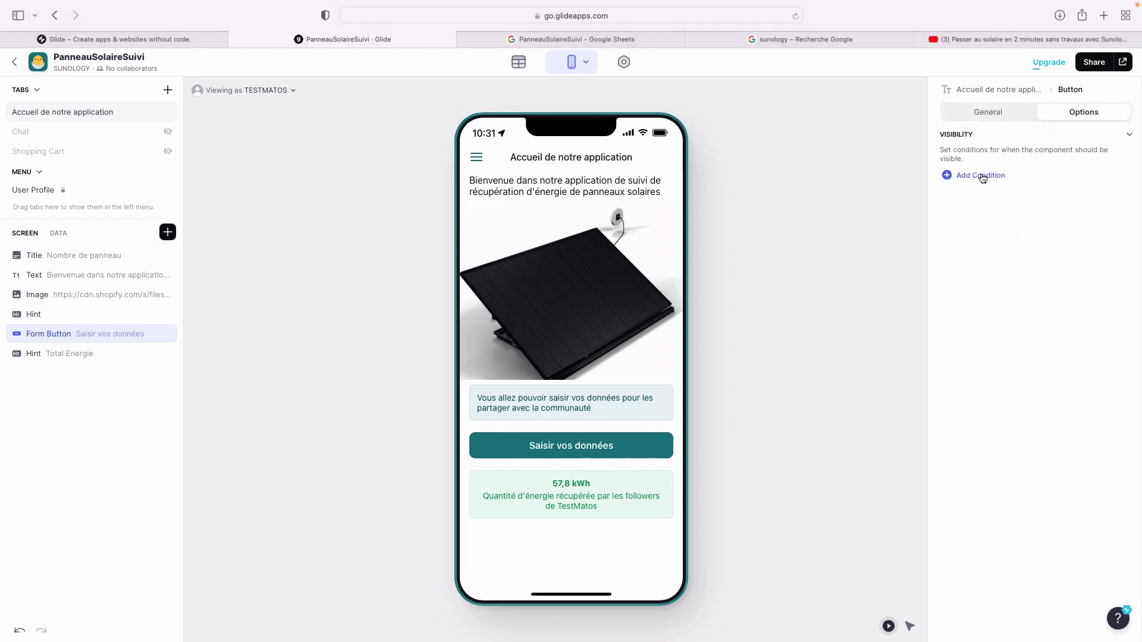
left_click(983, 176)
left_click(1029, 173)
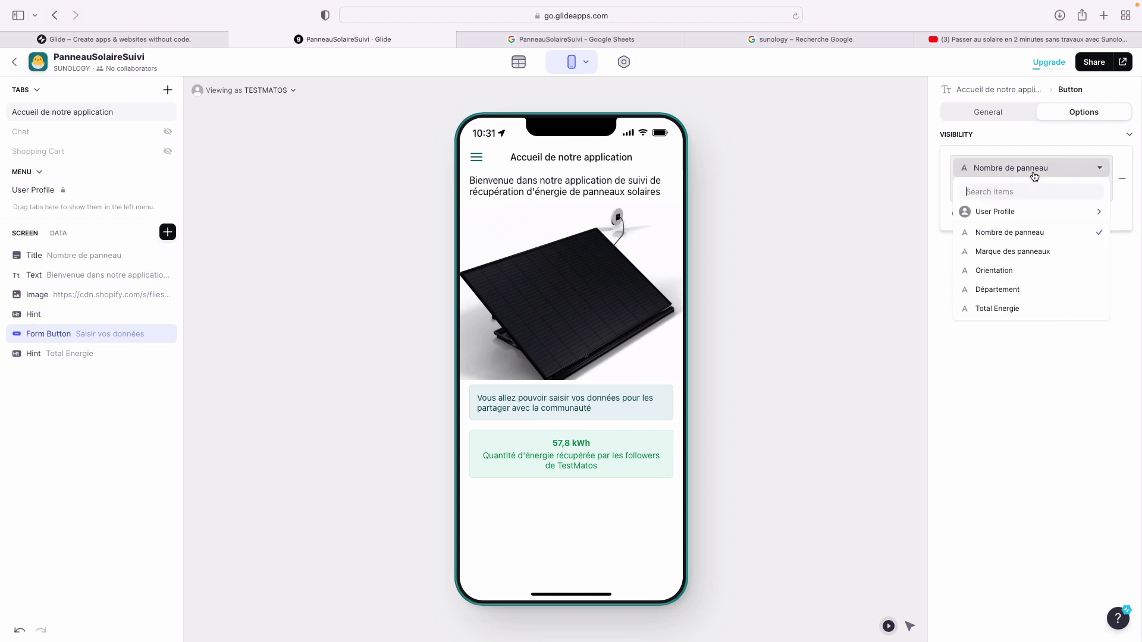
mouse_move(966, 212)
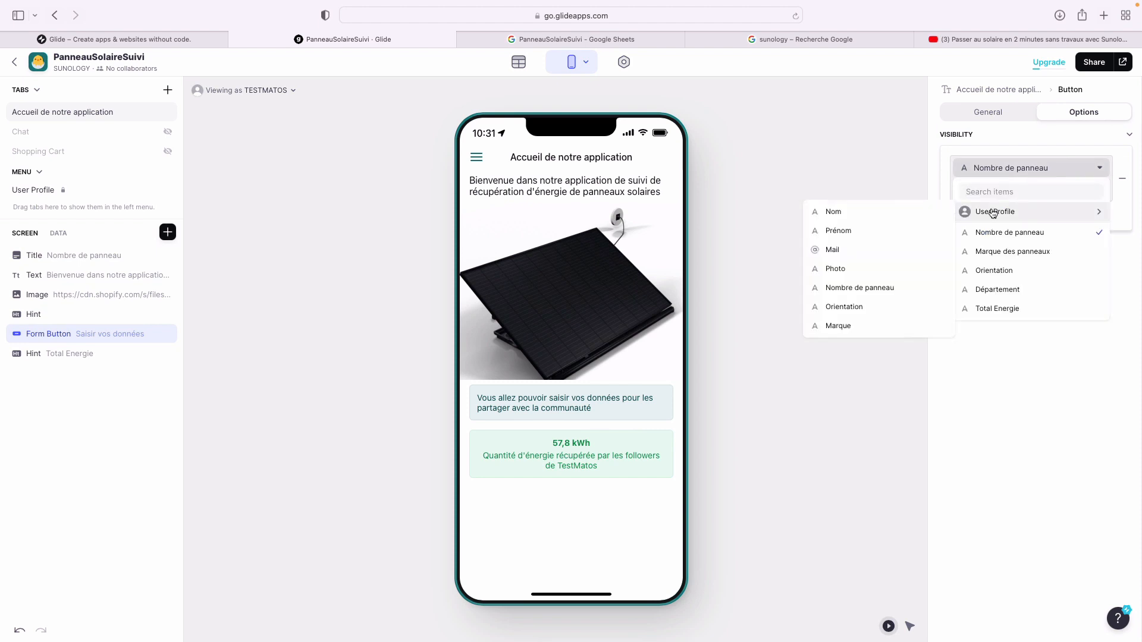
left_click(922, 213)
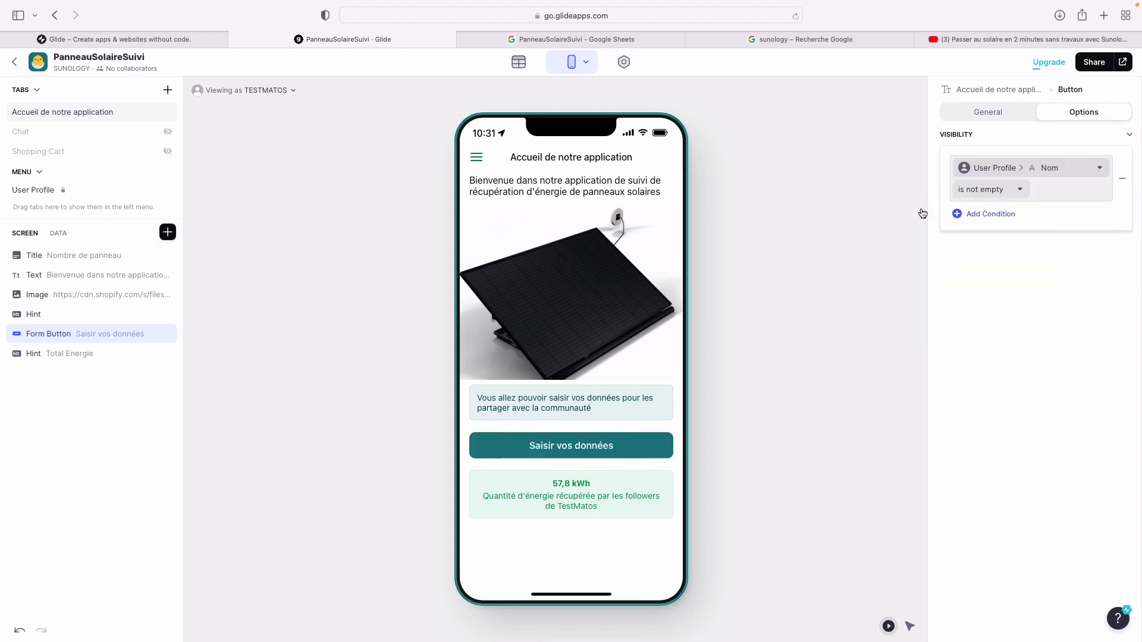
left_click(1000, 196)
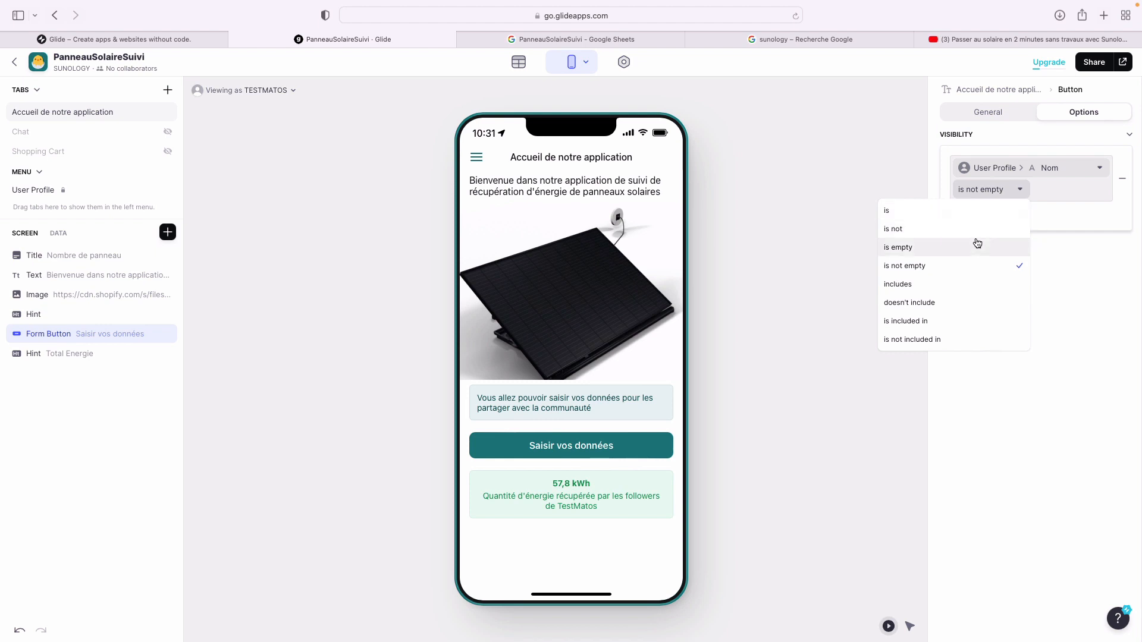
left_click(972, 265)
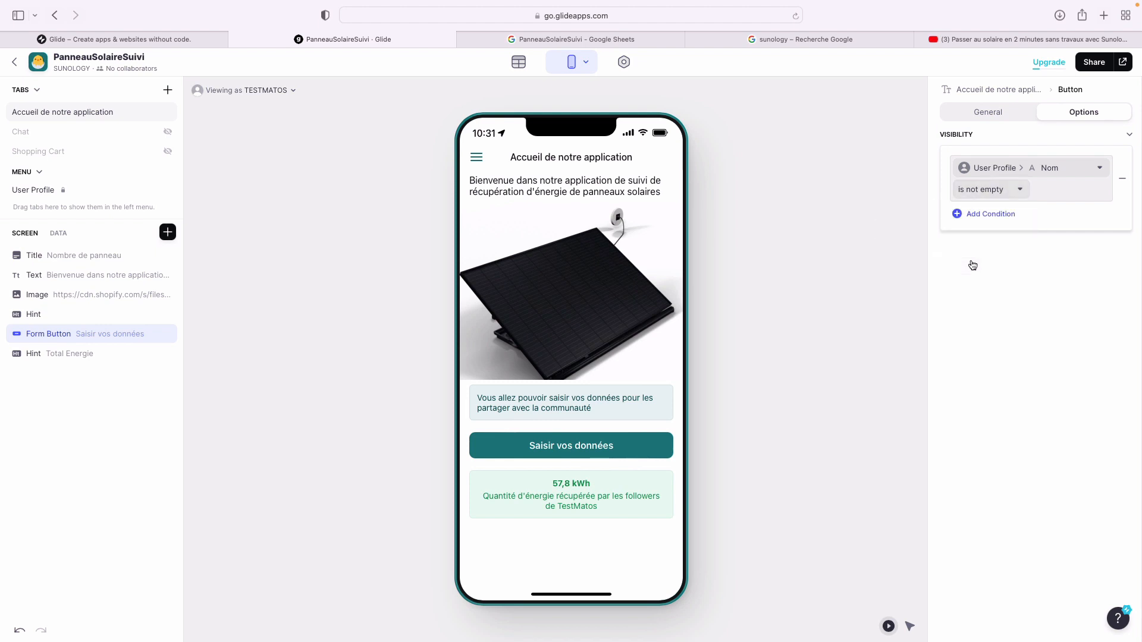
left_click(993, 198)
left_click(984, 248)
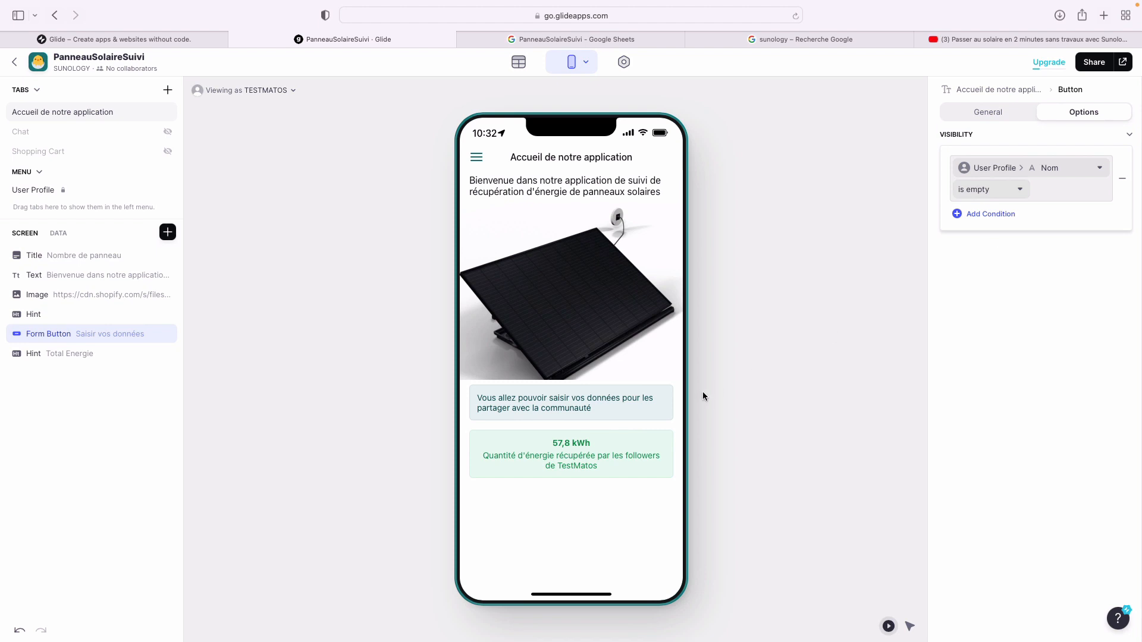
left_click(1058, 351)
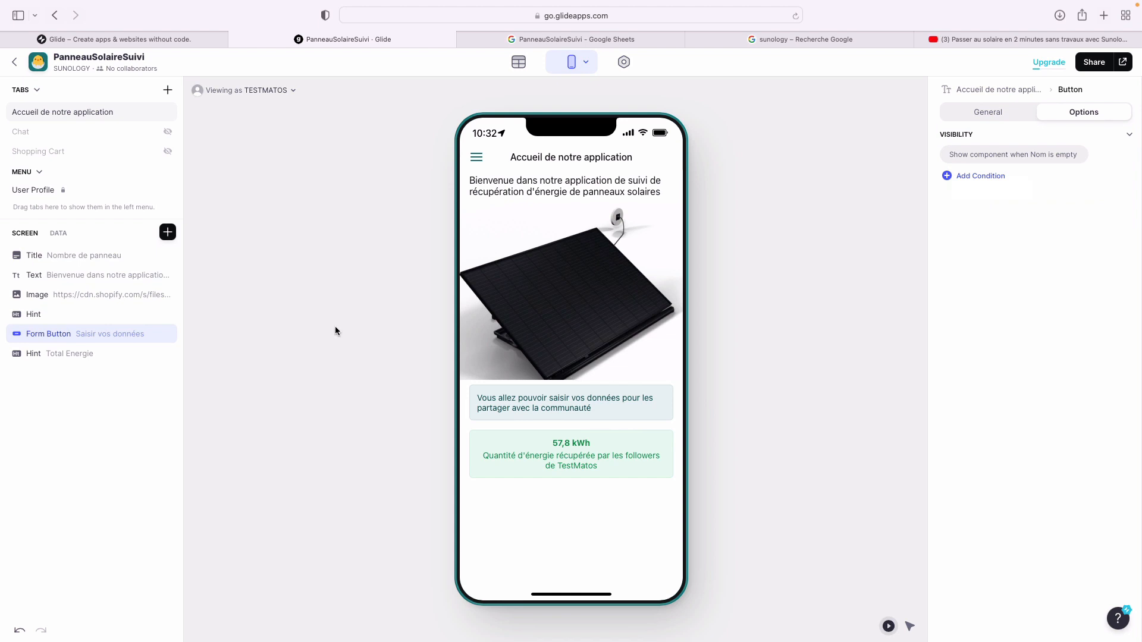
- Insert a Button component below the energy card and start replacing its 'Go!' title
left_click(169, 233)
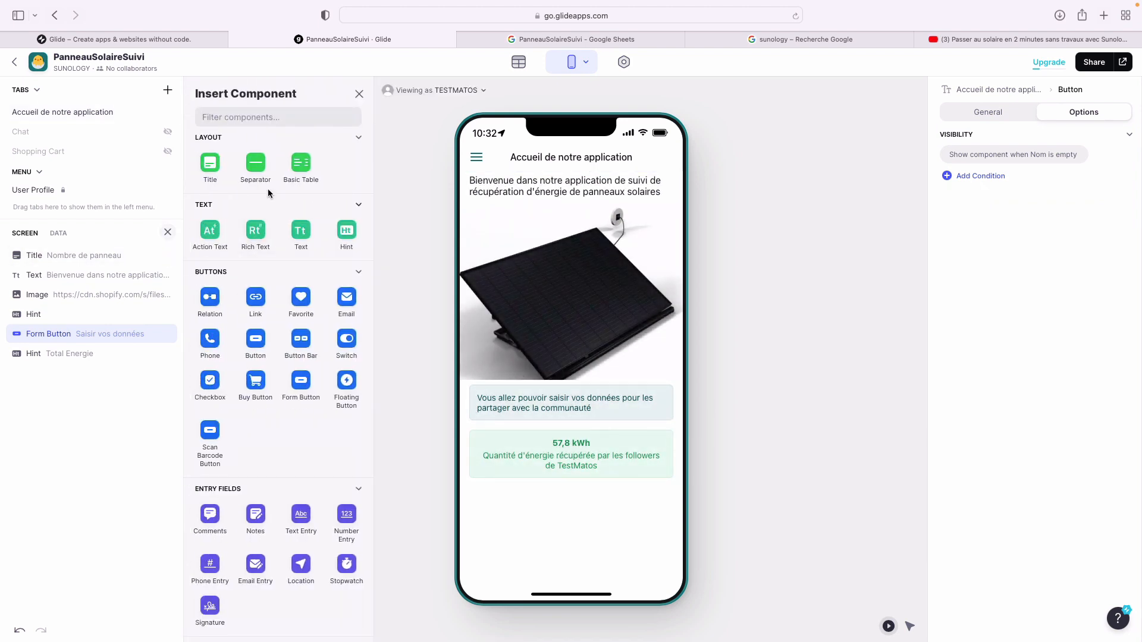
type("button")
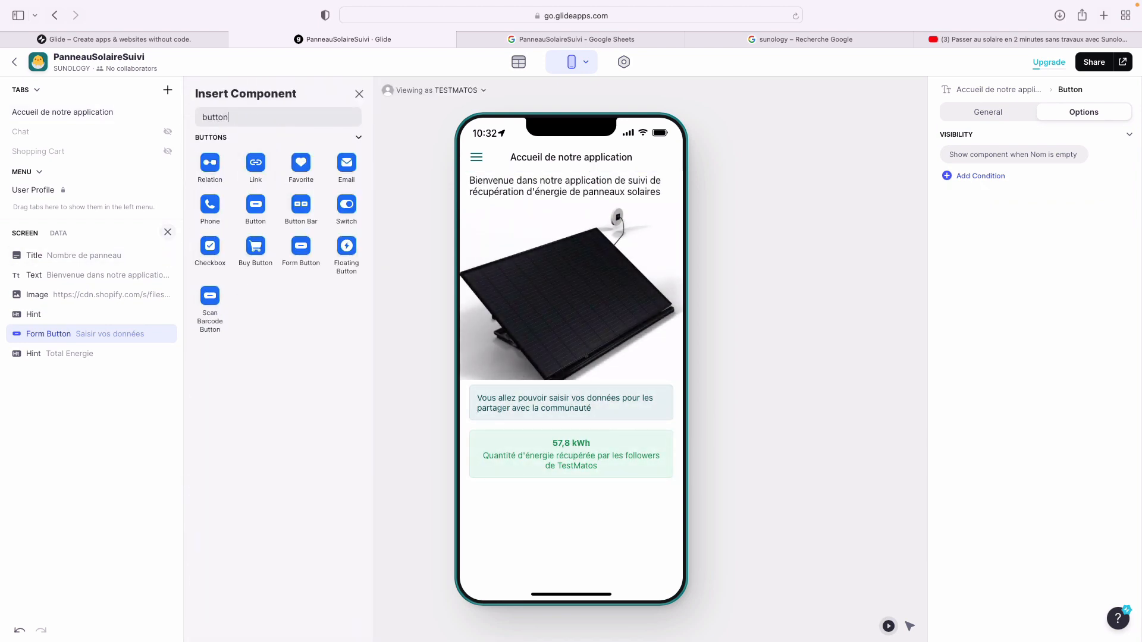
left_click(257, 203)
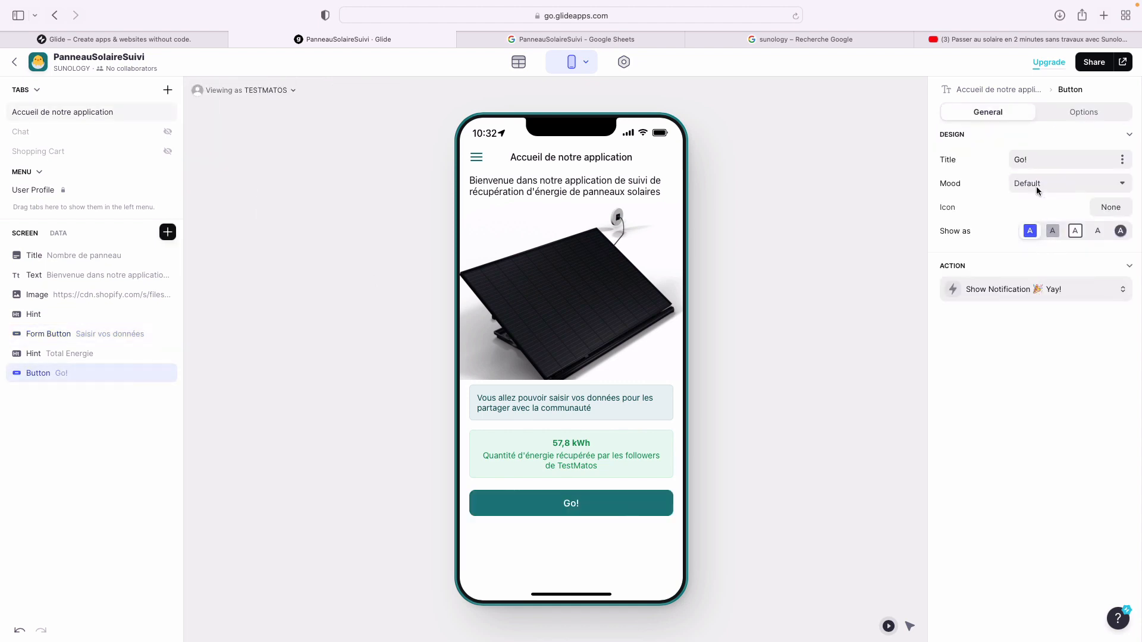
left_click_drag(1031, 157, 972, 157)
type("REmplir votre pro")
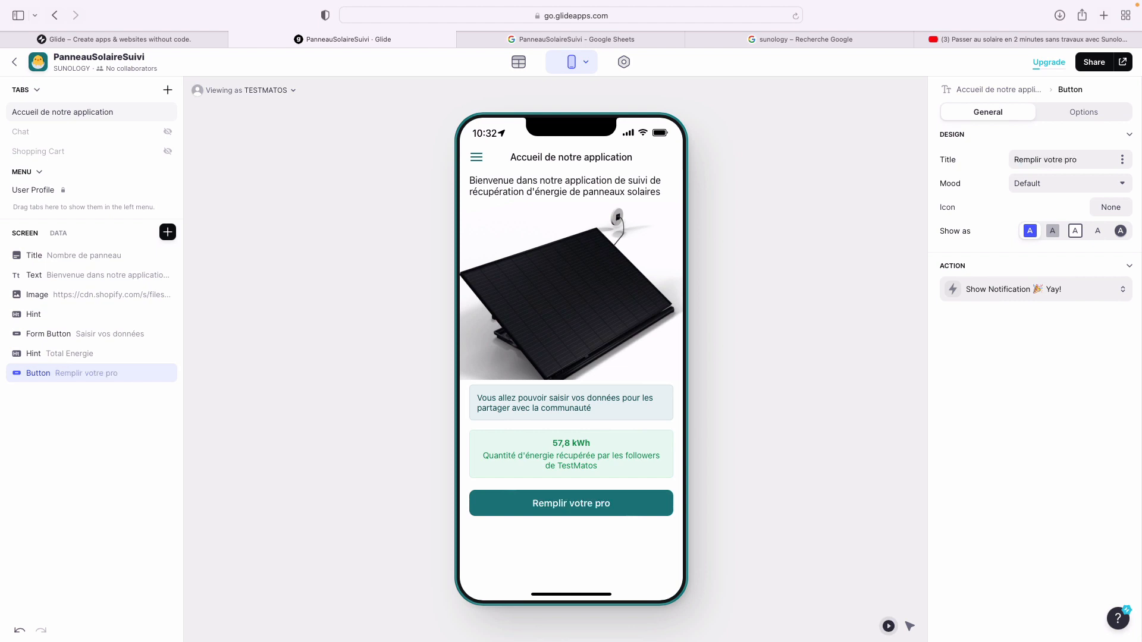
type("fil pour saisir le")
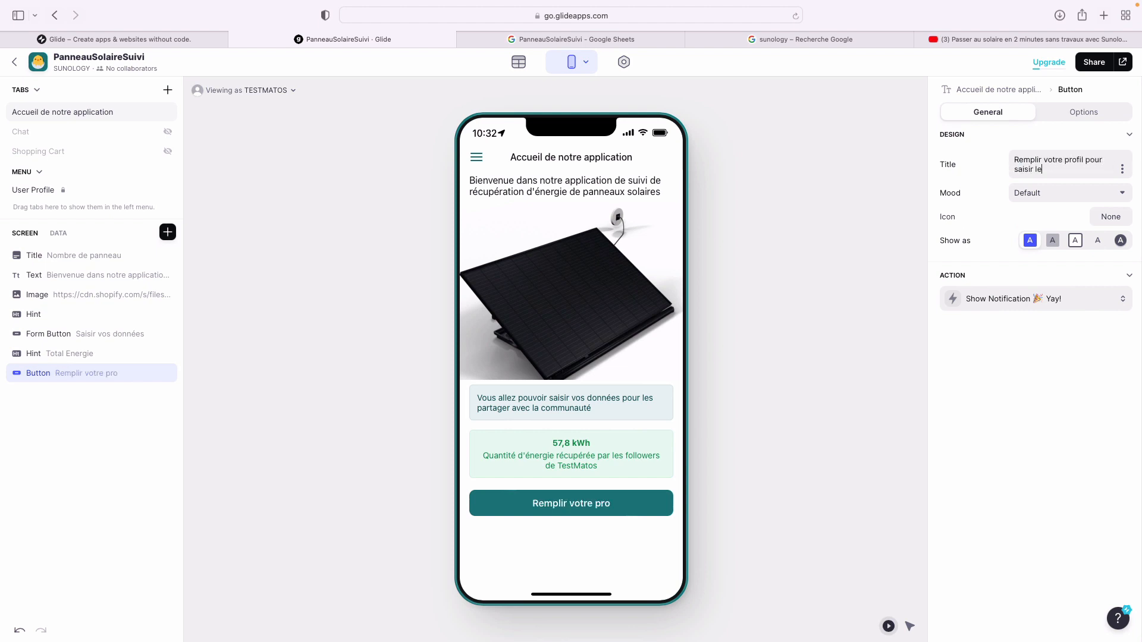
type("s données")
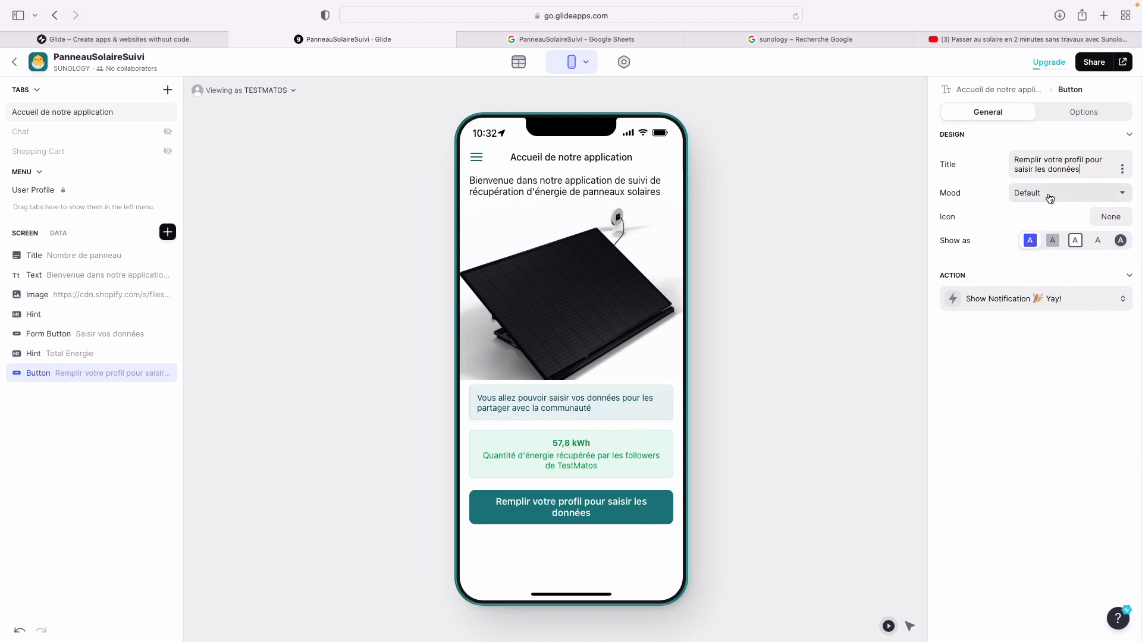
- Set the new button's action to Show User Profile Screen
left_click(1040, 300)
left_click(1035, 347)
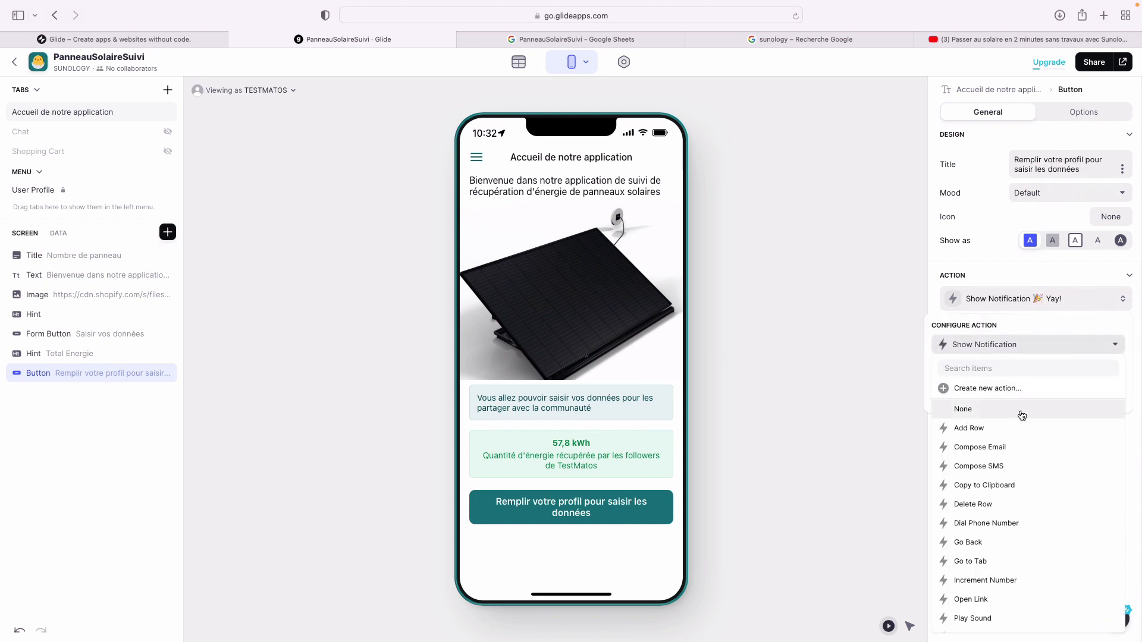
scroll(1013, 496, "down", 8)
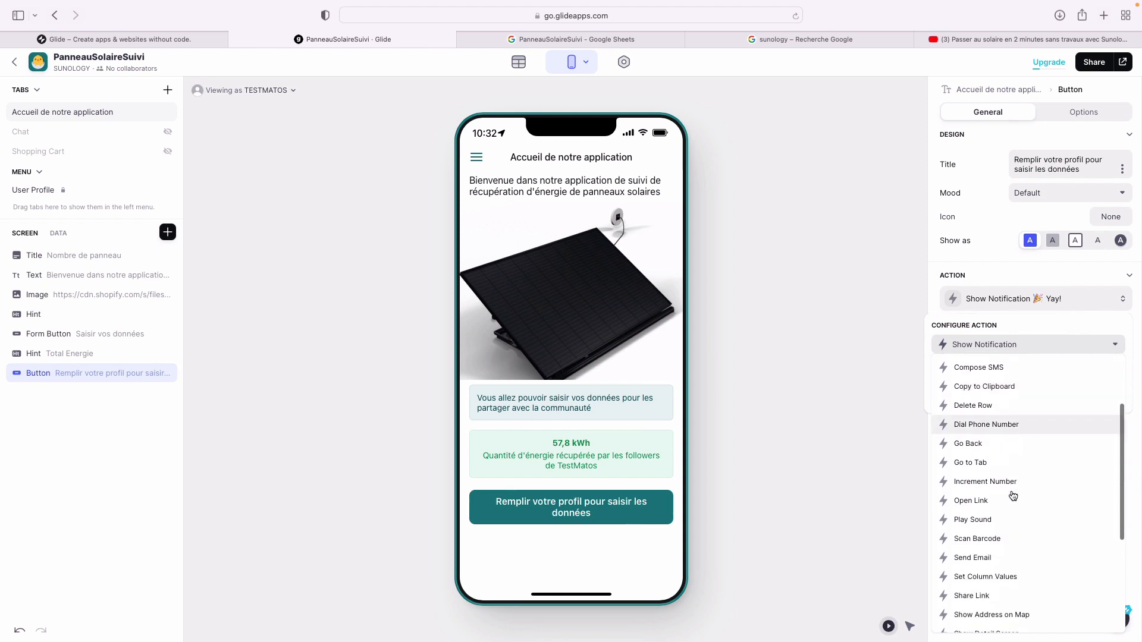
scroll(1013, 497, "down", 3)
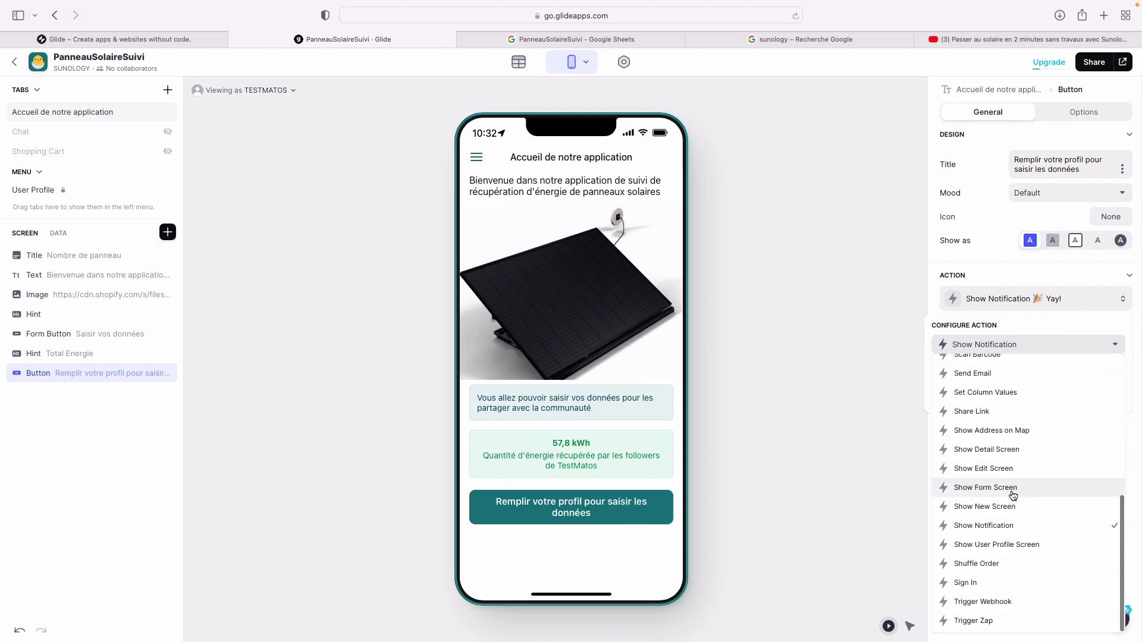
left_click(1010, 545)
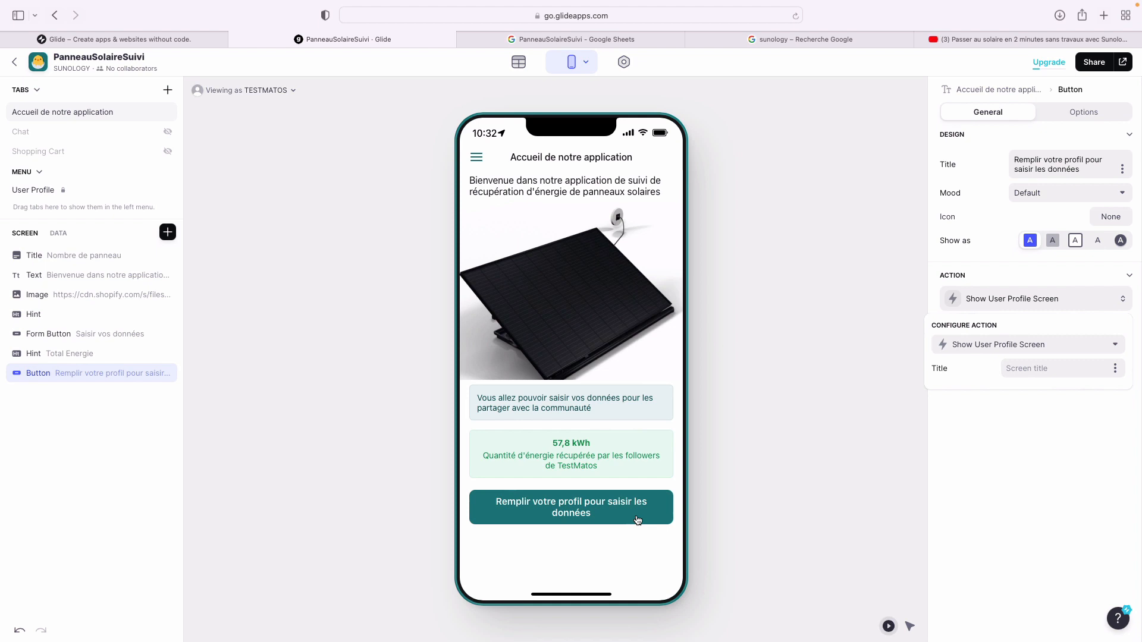
- Append 'de récupération d'énergie' to the profile button's title
left_click(1095, 171)
type("de répcup")
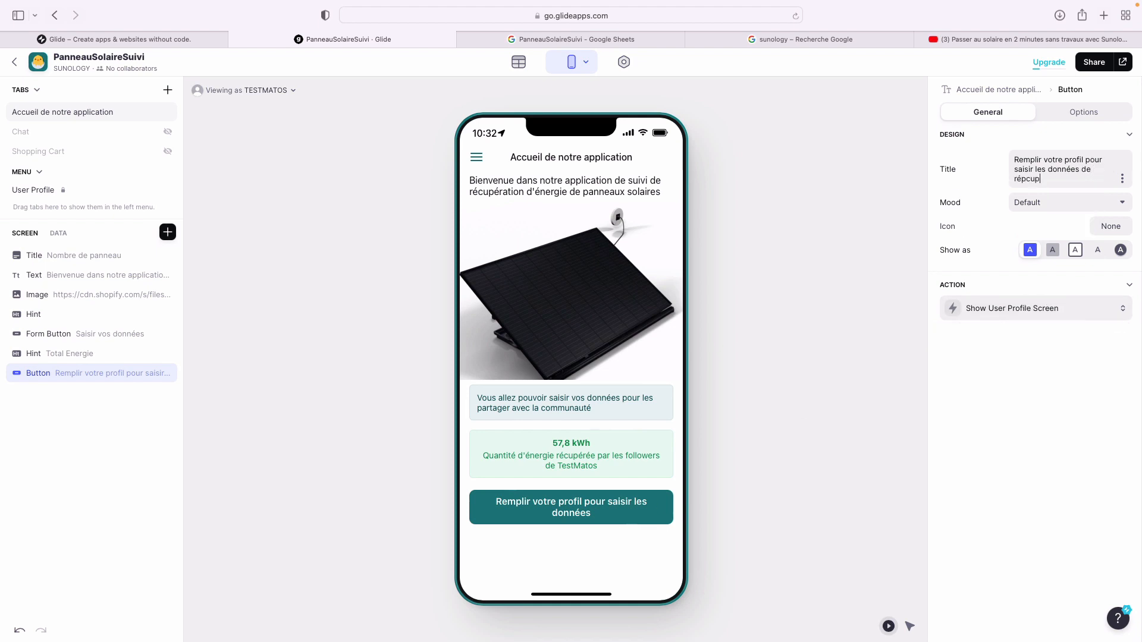
key("BackSpace")
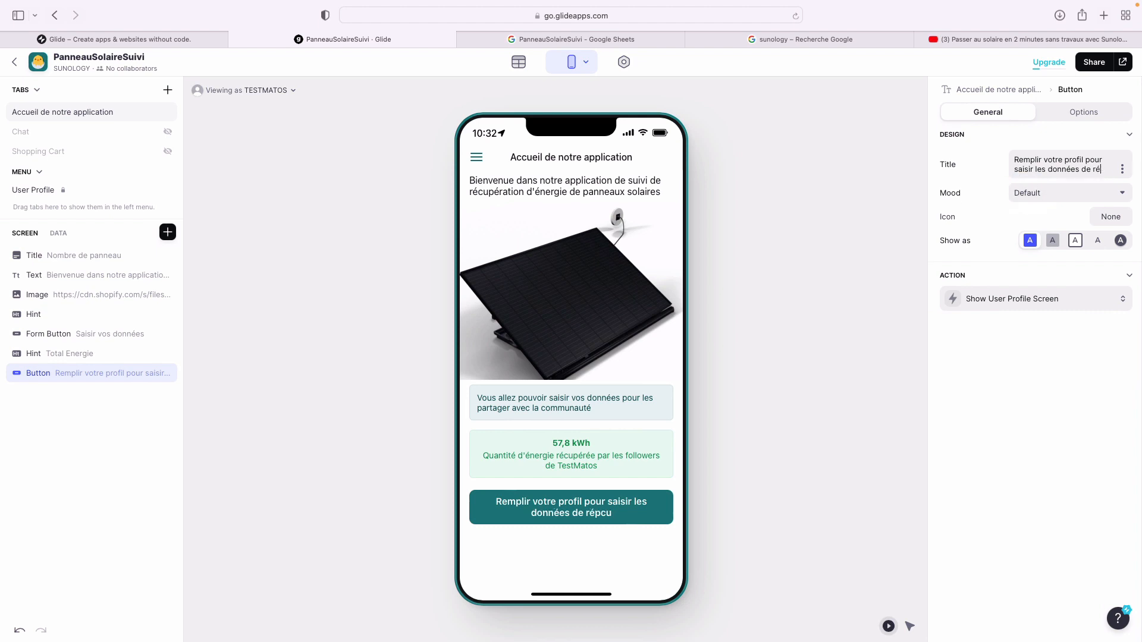
type("cupératio")
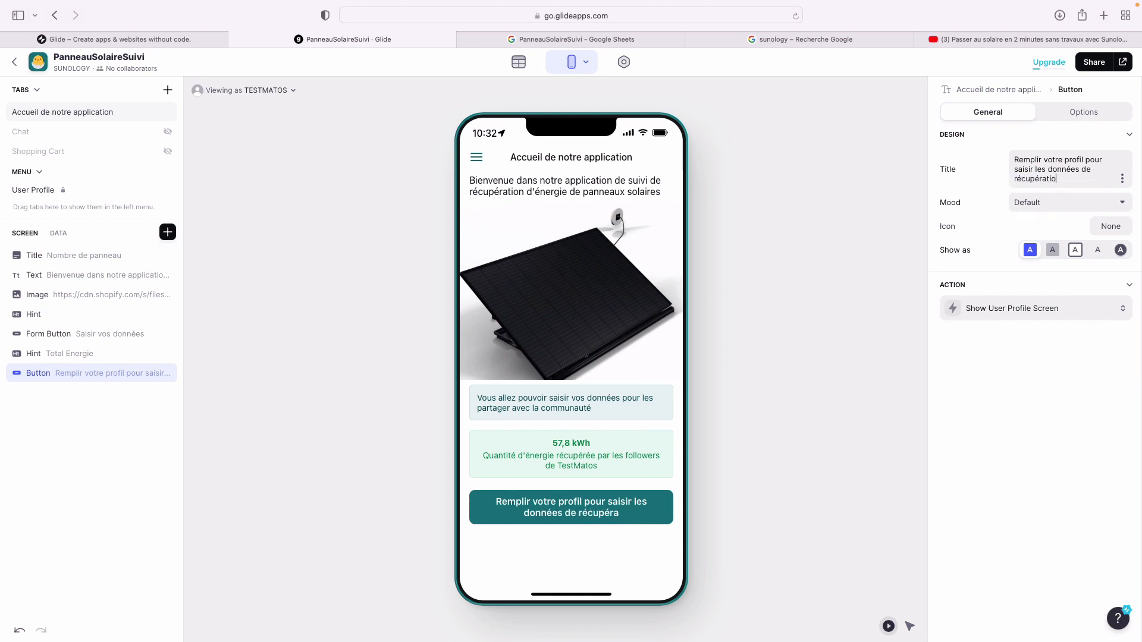
type("n d'énergie")
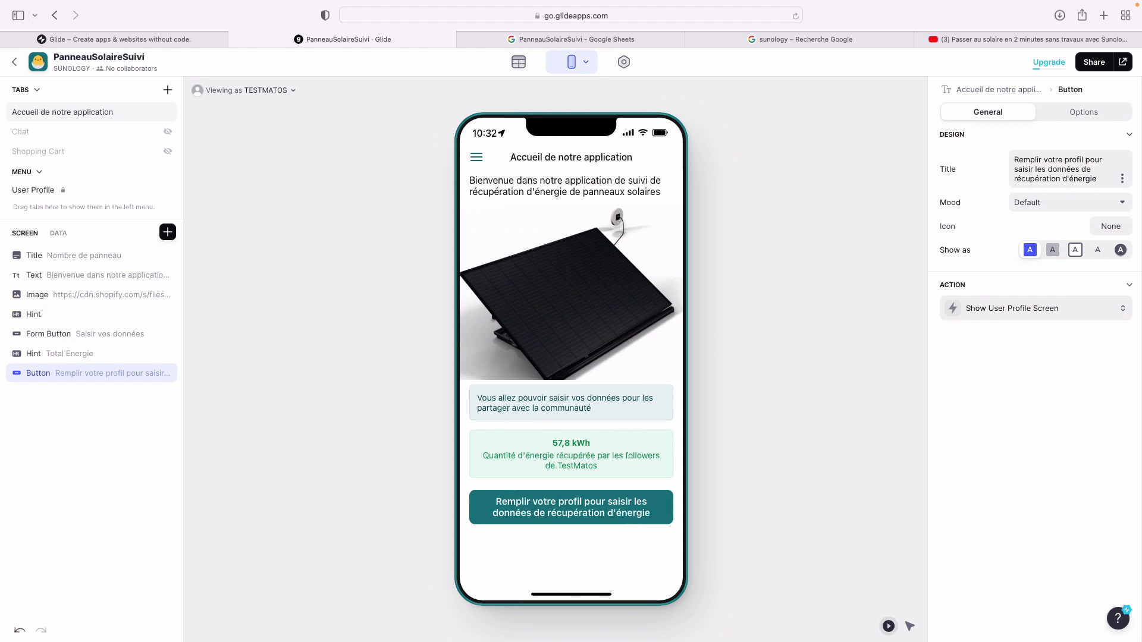
- Search the icons for 'warning' and give the button the warning triangle icon
left_click(1111, 227)
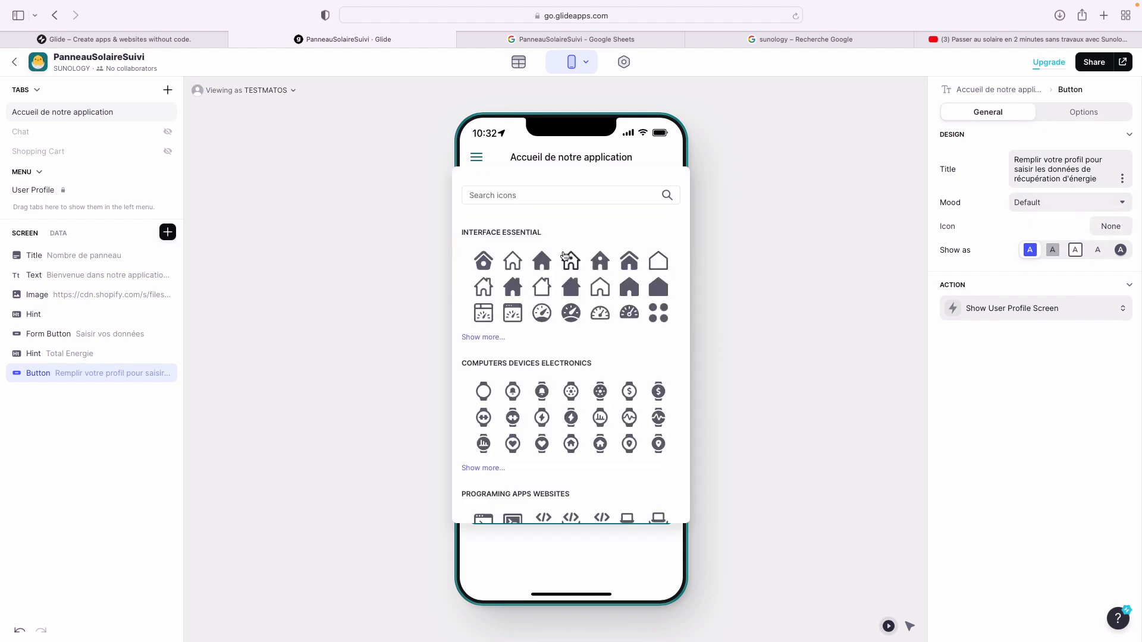
scroll(550, 353, "down", 5)
scroll(551, 352, "up", 5)
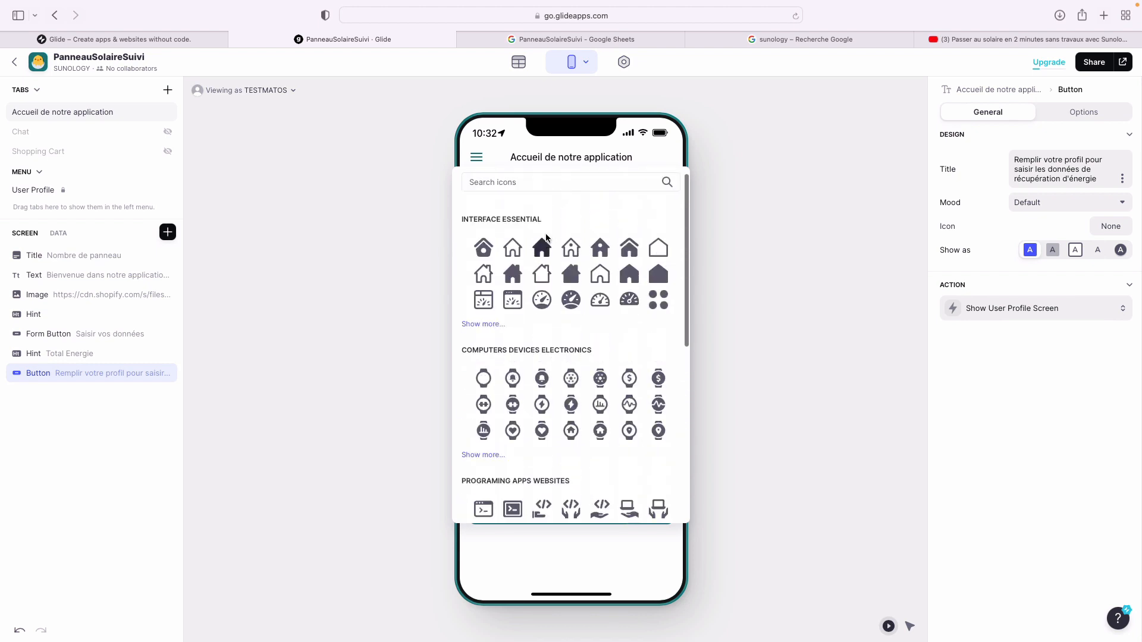
left_click(535, 182)
type("warning")
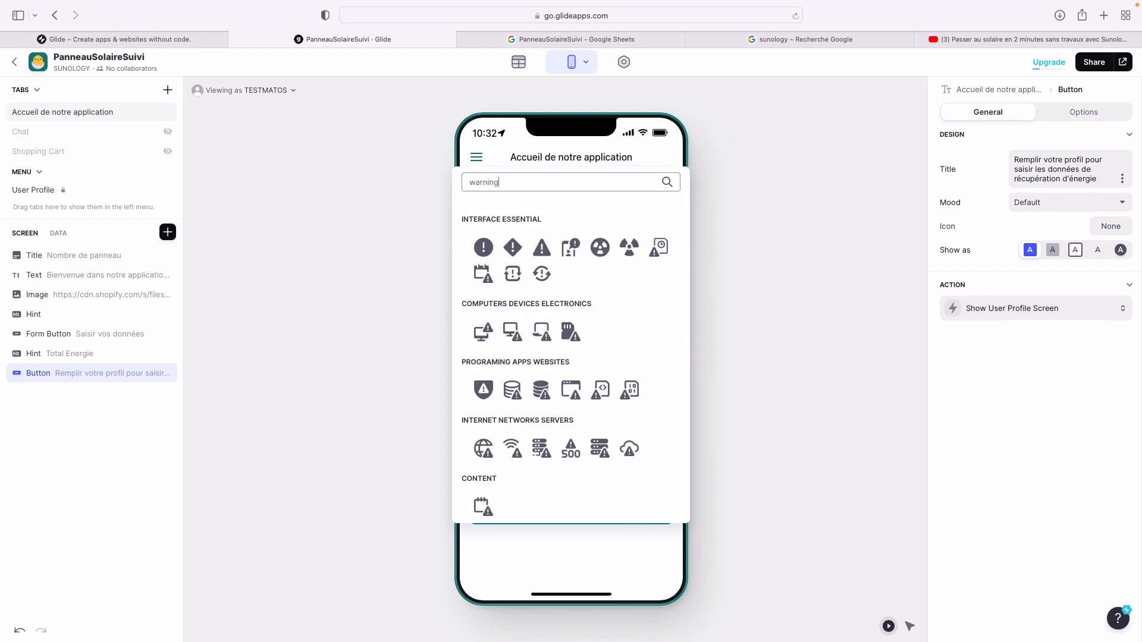
left_click(541, 248)
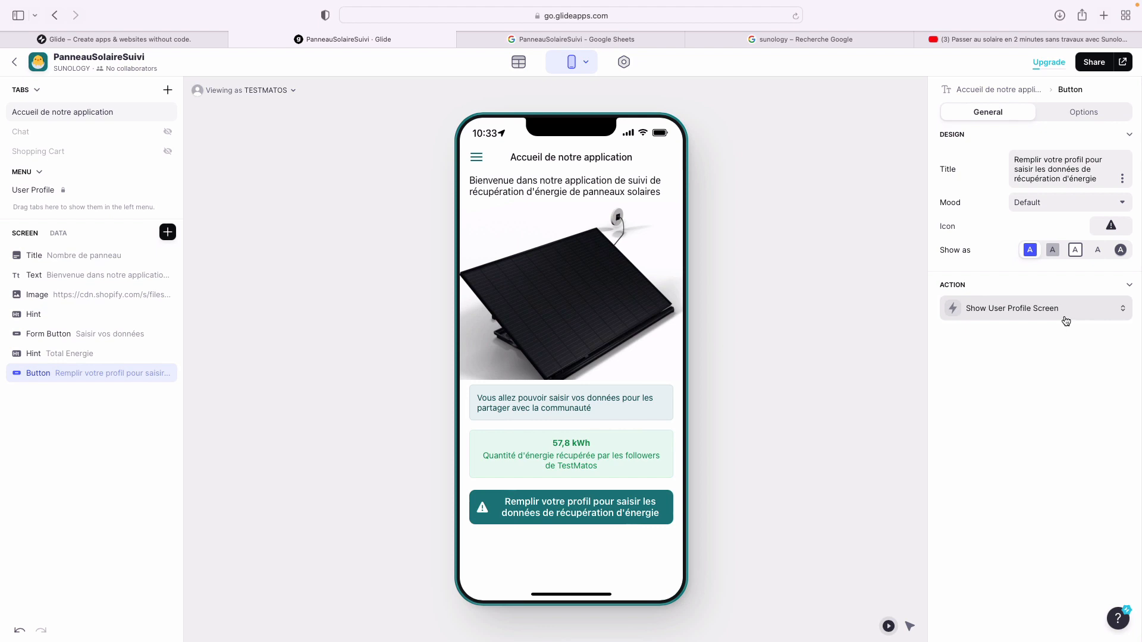
- Add a visibility condition to the profile button: User Profile > Nom is not empty
left_click(1079, 113)
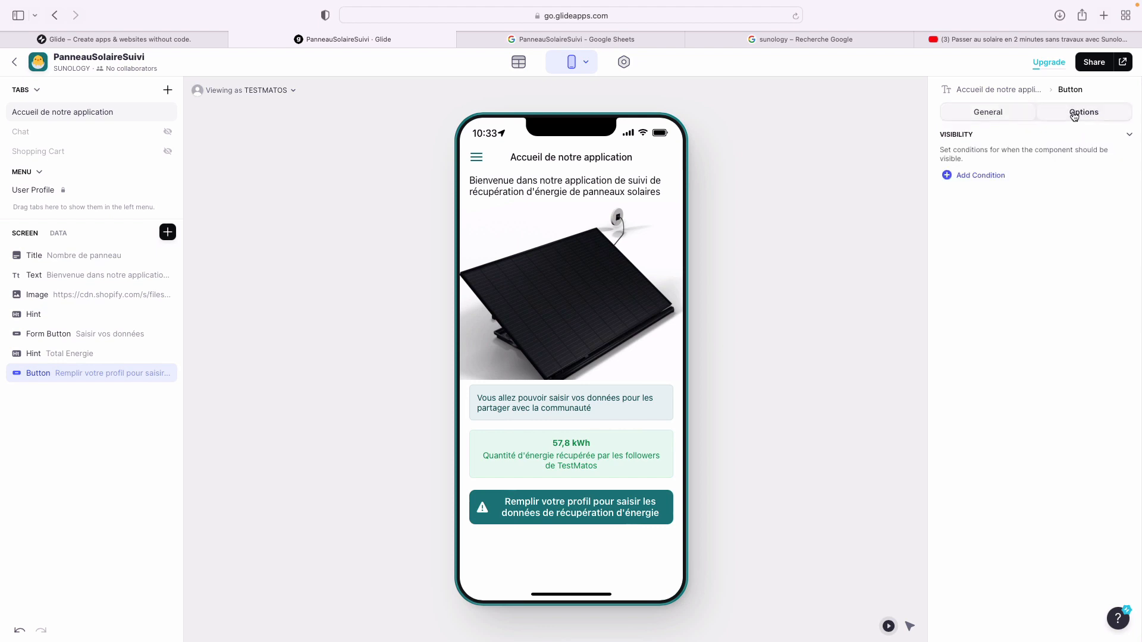
left_click(1000, 176)
left_click(1025, 172)
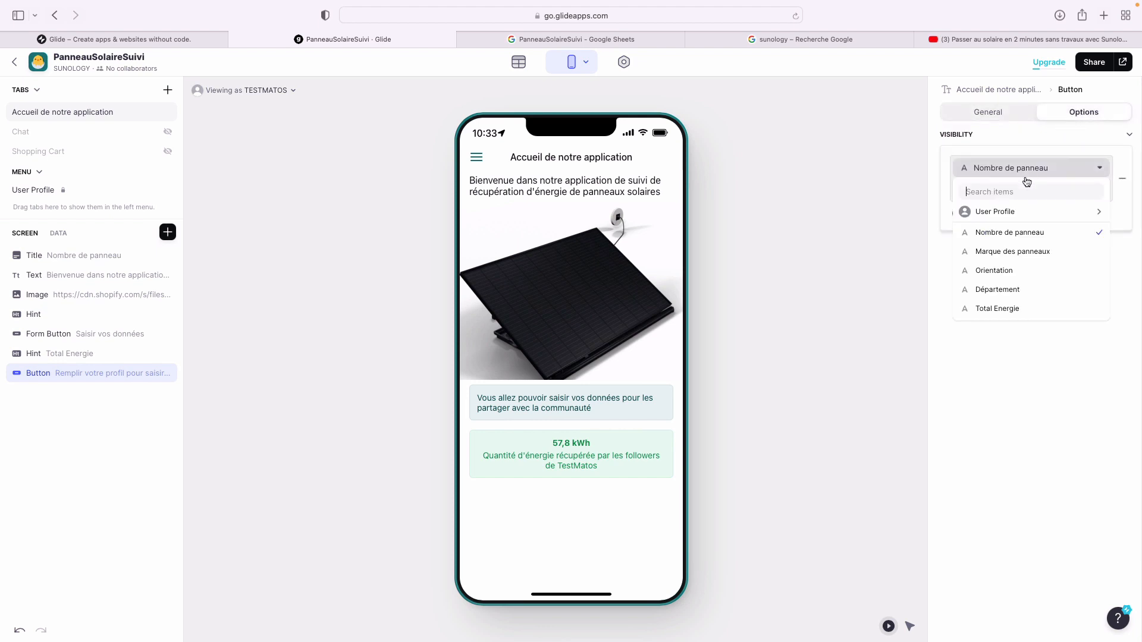
mouse_move(1012, 222)
left_click(925, 215)
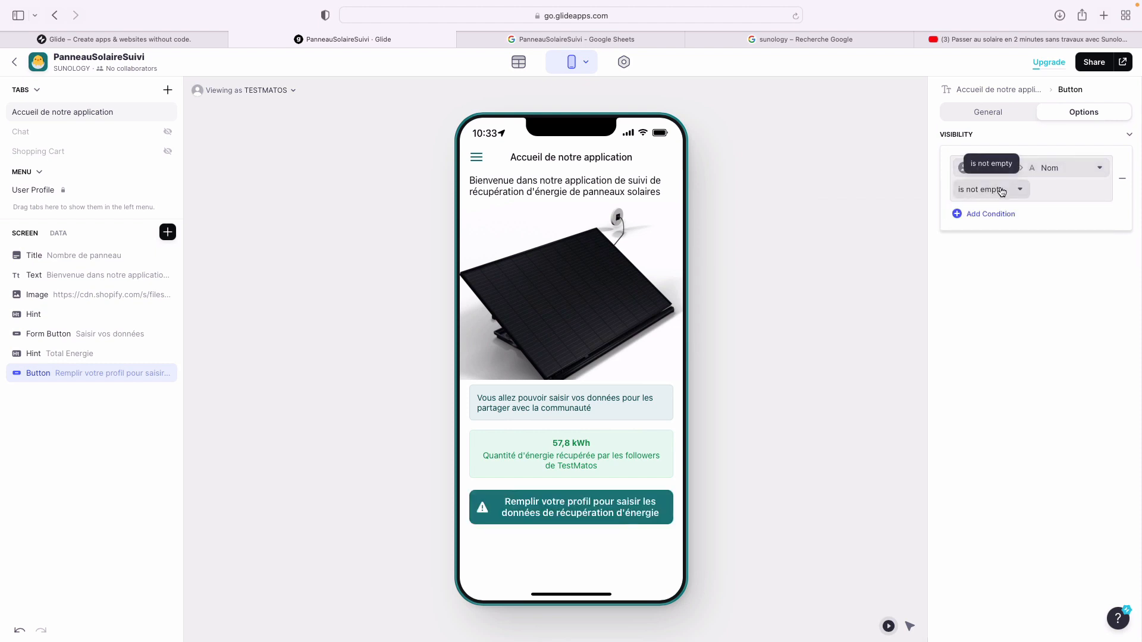
left_click(1002, 272)
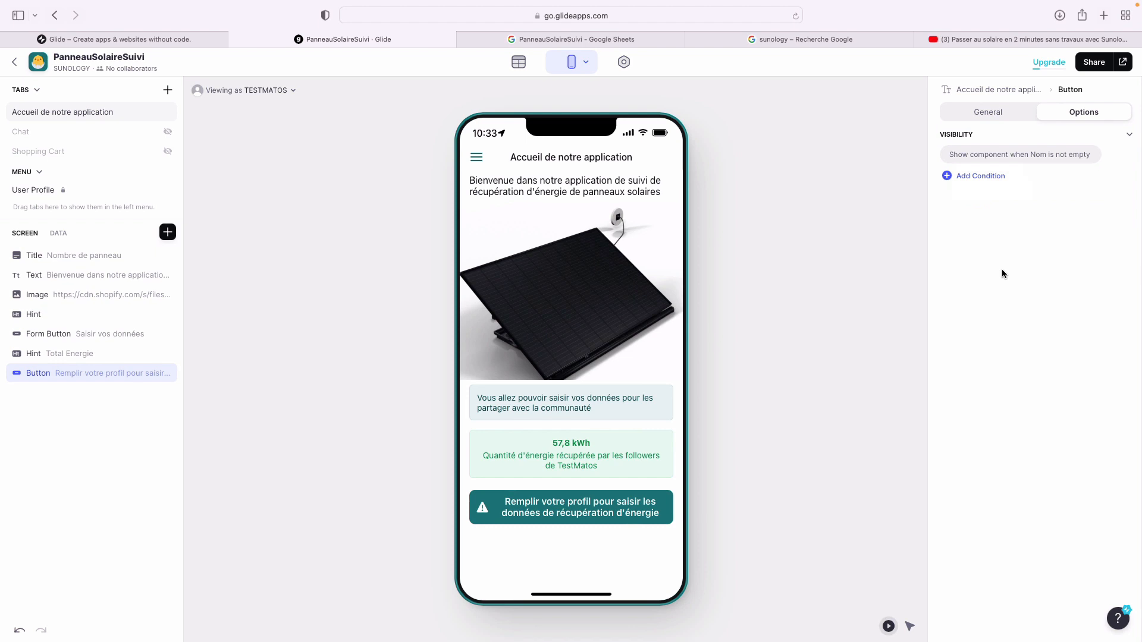
left_click(829, 323)
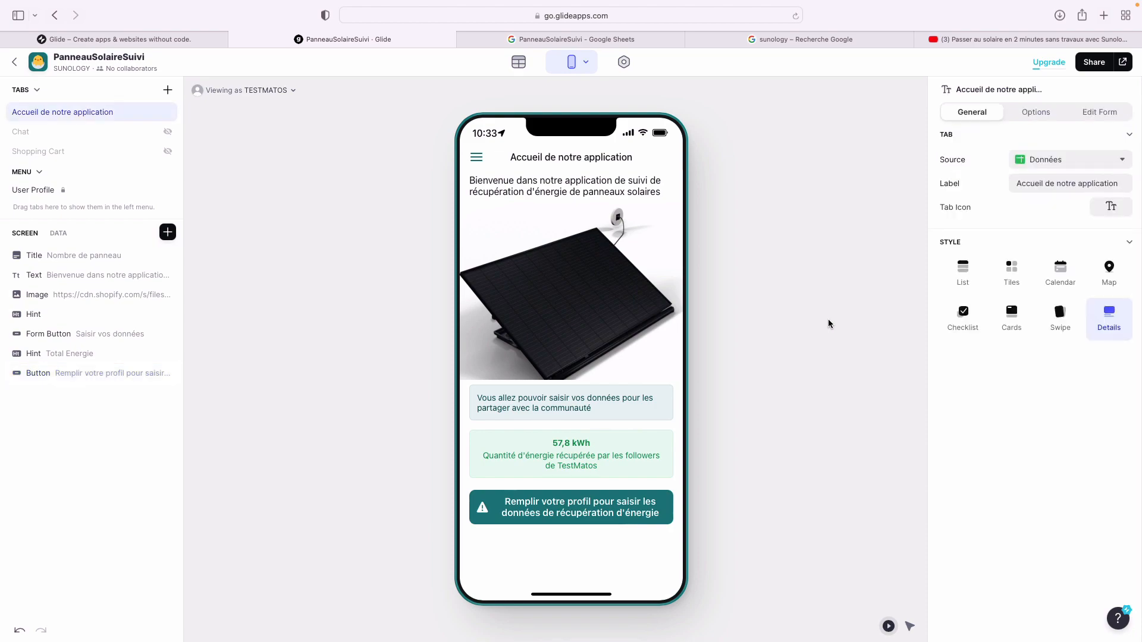
key("ctrl+Right")
key("ctrl+Right")
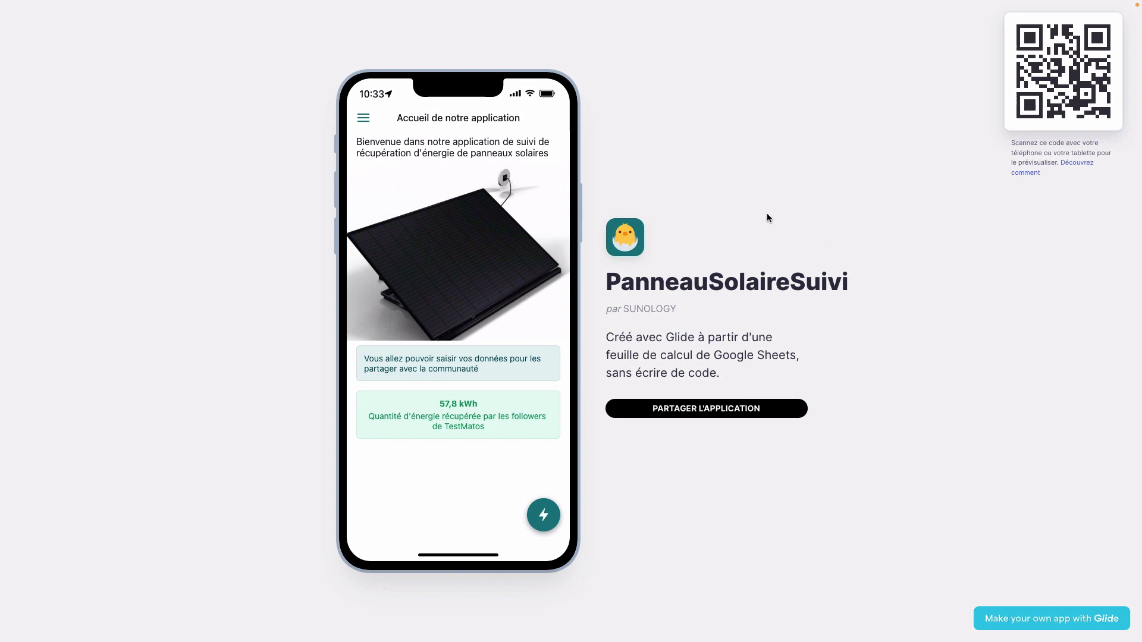
key("super+r")
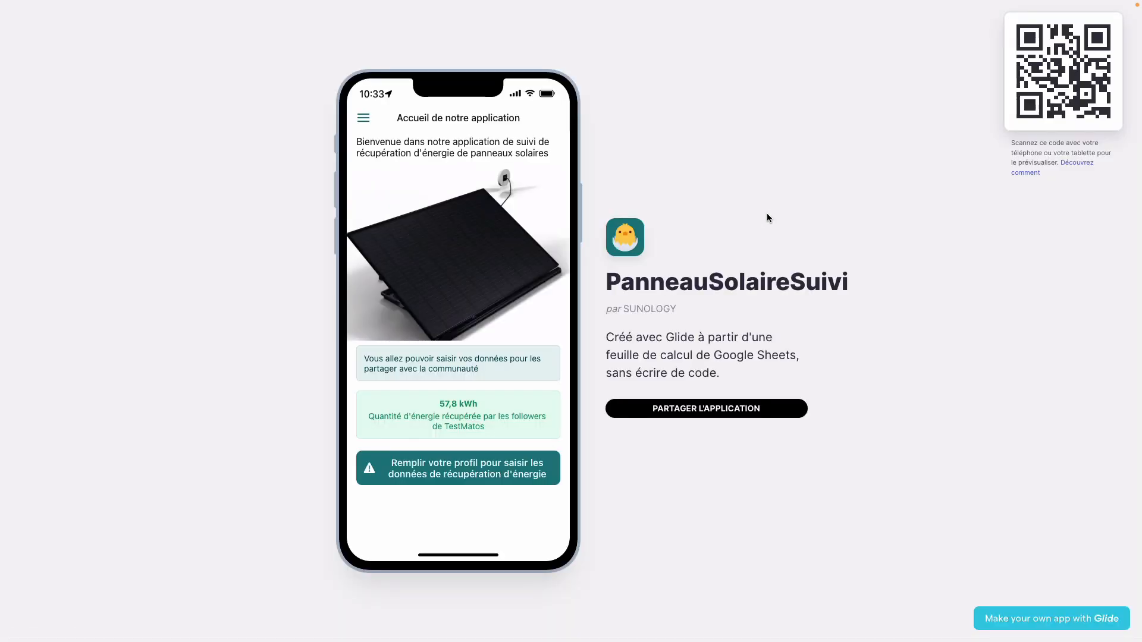
left_click(468, 471)
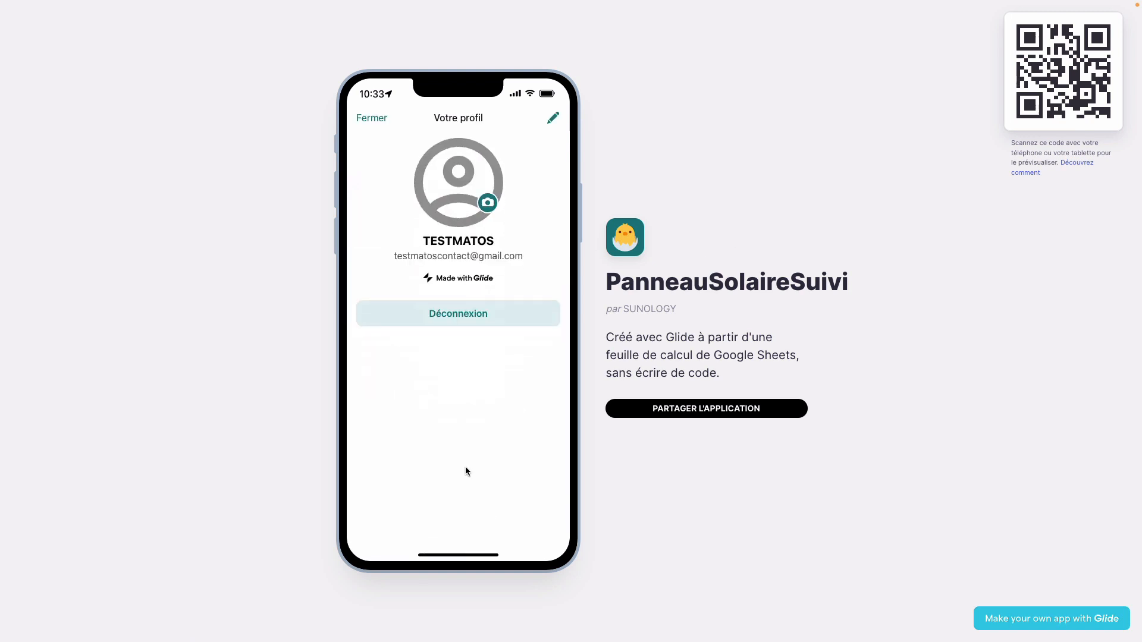
left_click(555, 126)
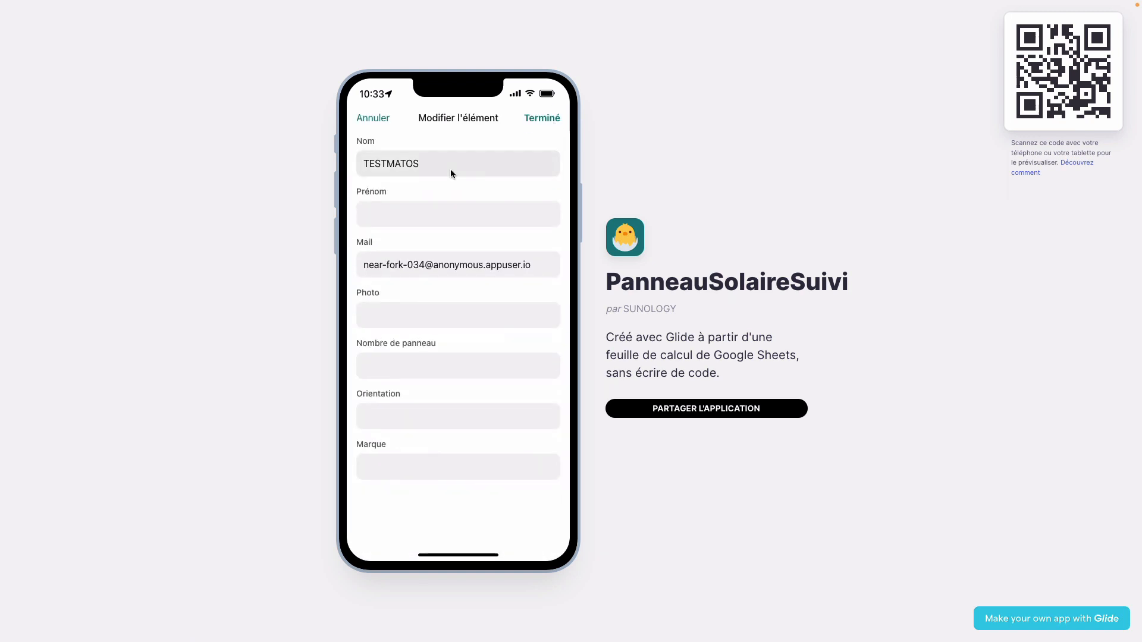
left_click(380, 119)
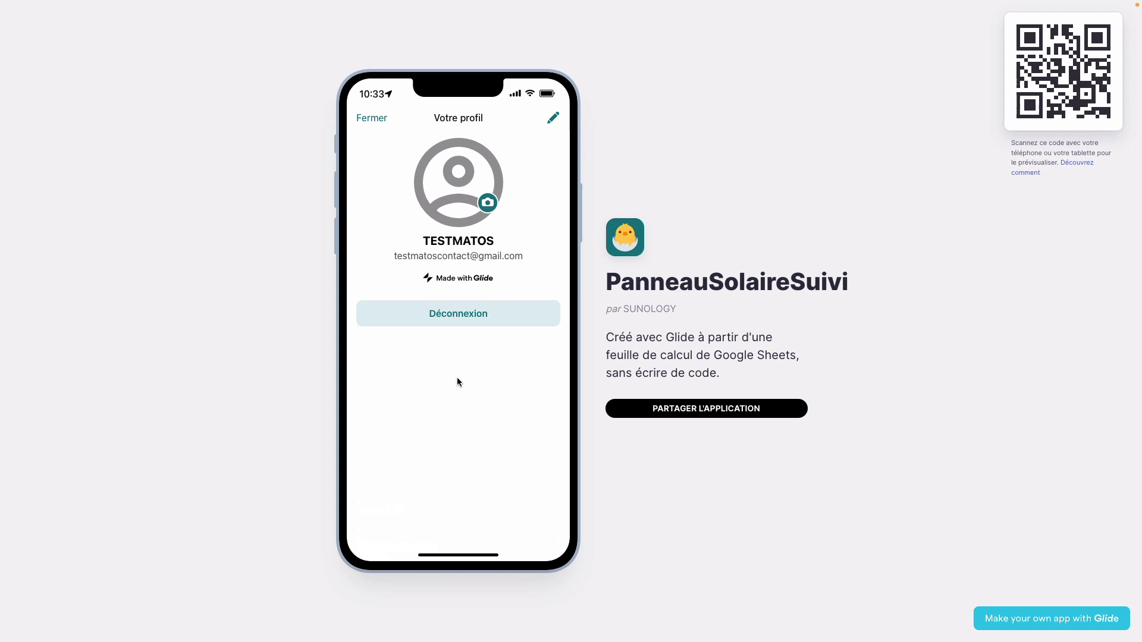
left_click(379, 120)
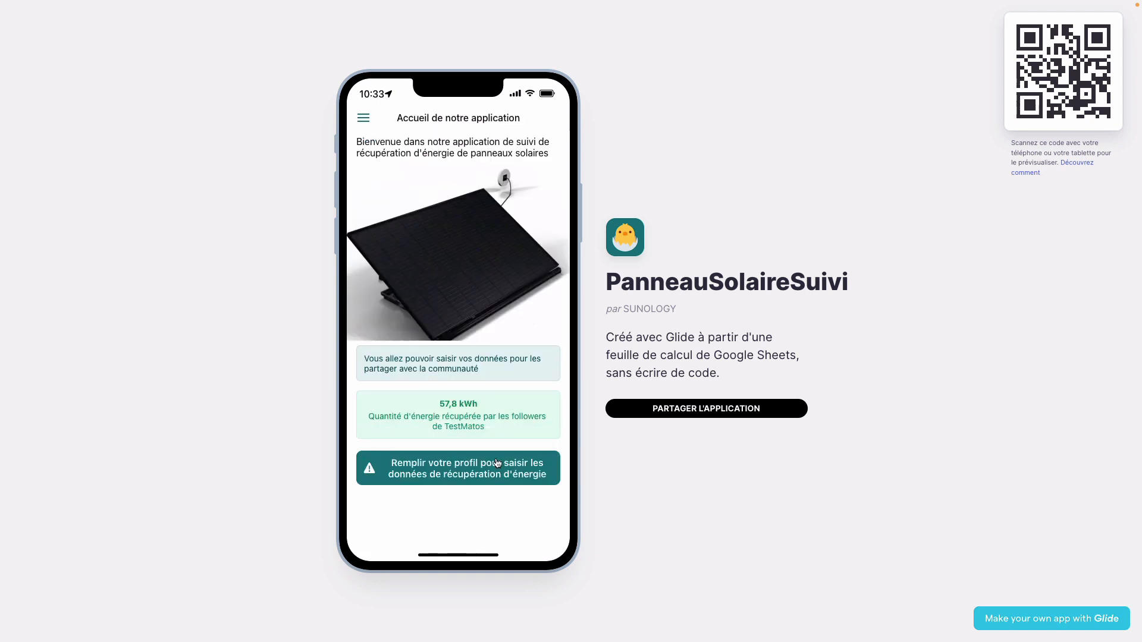
key("ctrl+Left")
key("ctrl+Left")
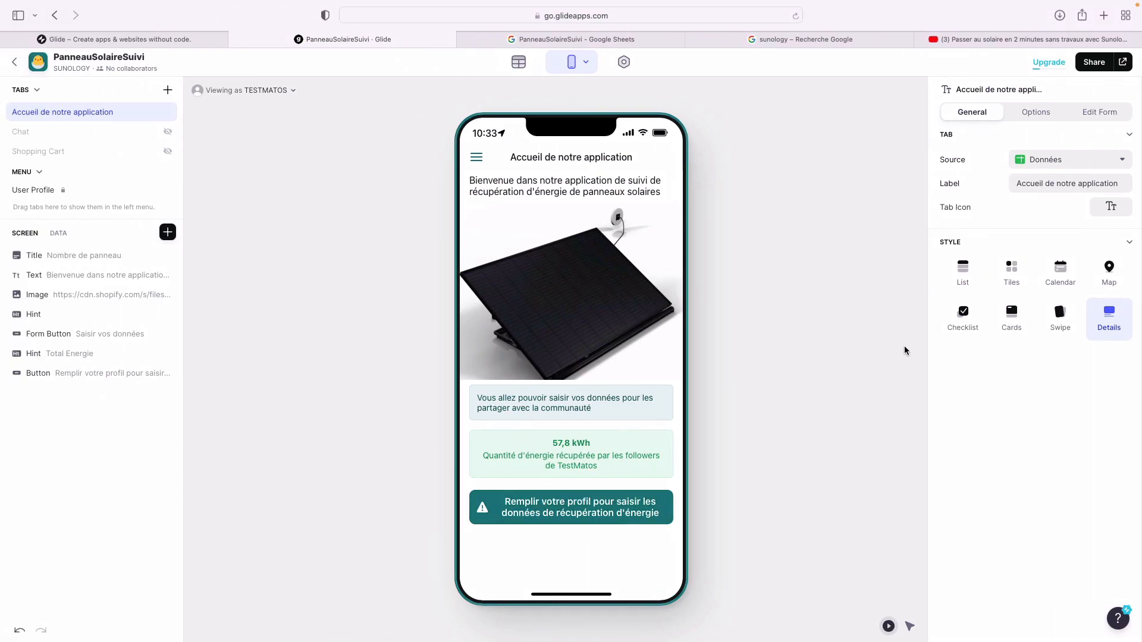
- Change the profile-warning button's visibility operator from 'is not empty' to 'is empty'
left_click(630, 522)
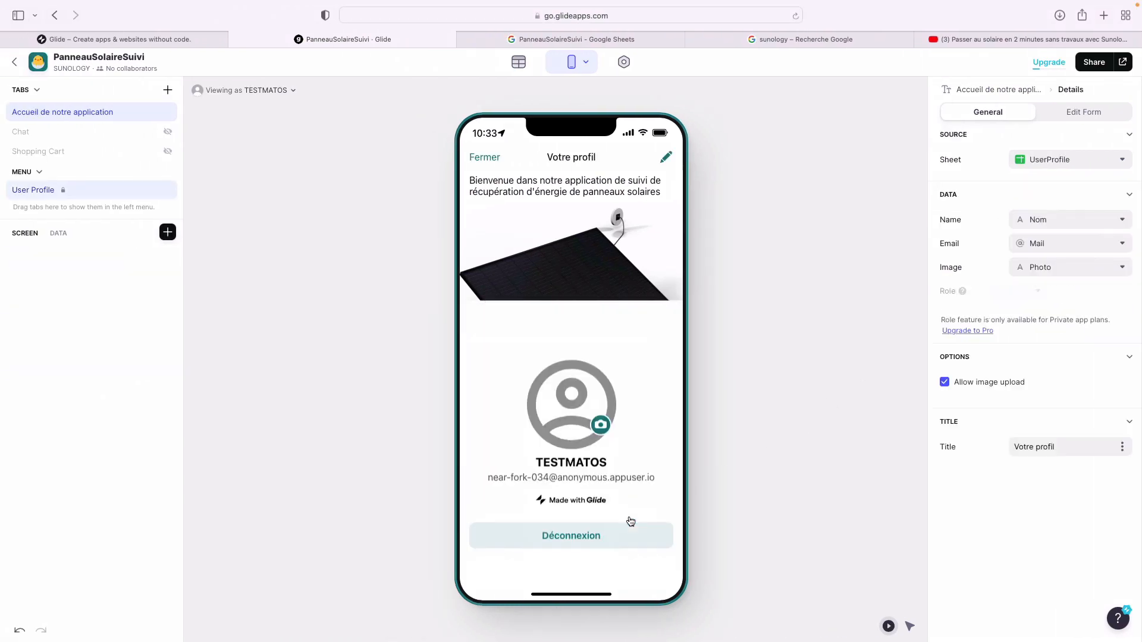
left_click(474, 161)
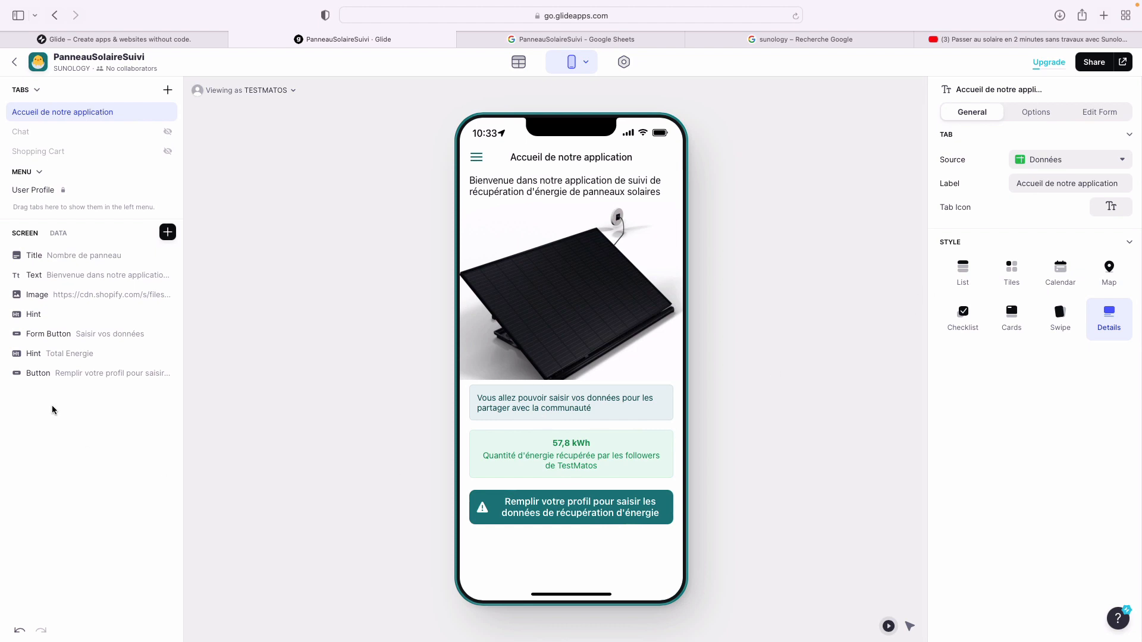
left_click(46, 374)
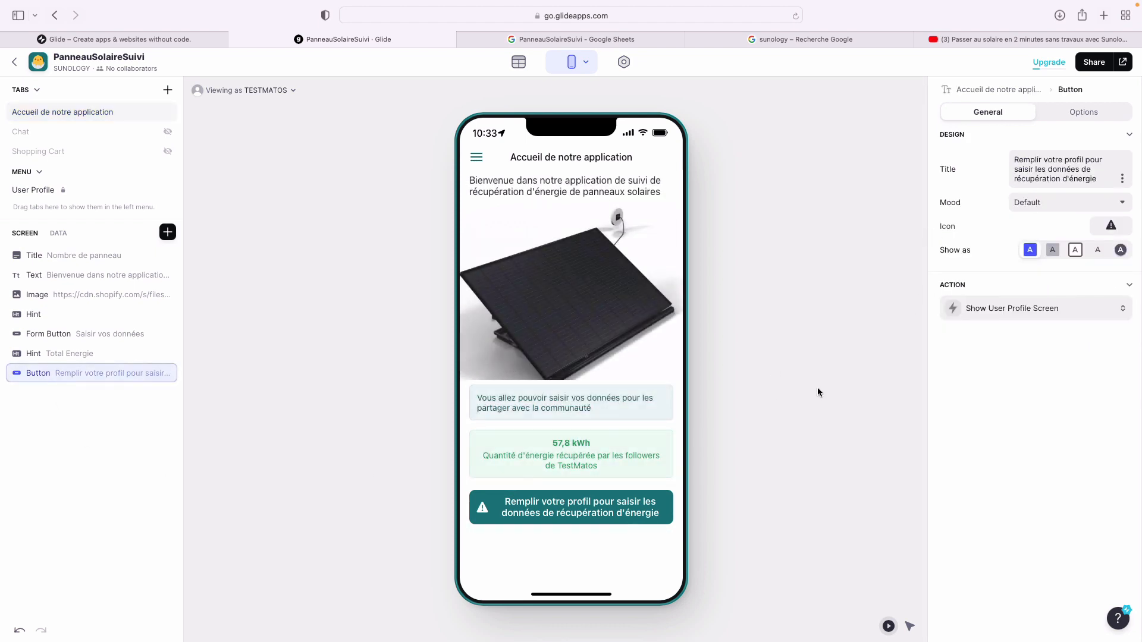
left_click(1079, 115)
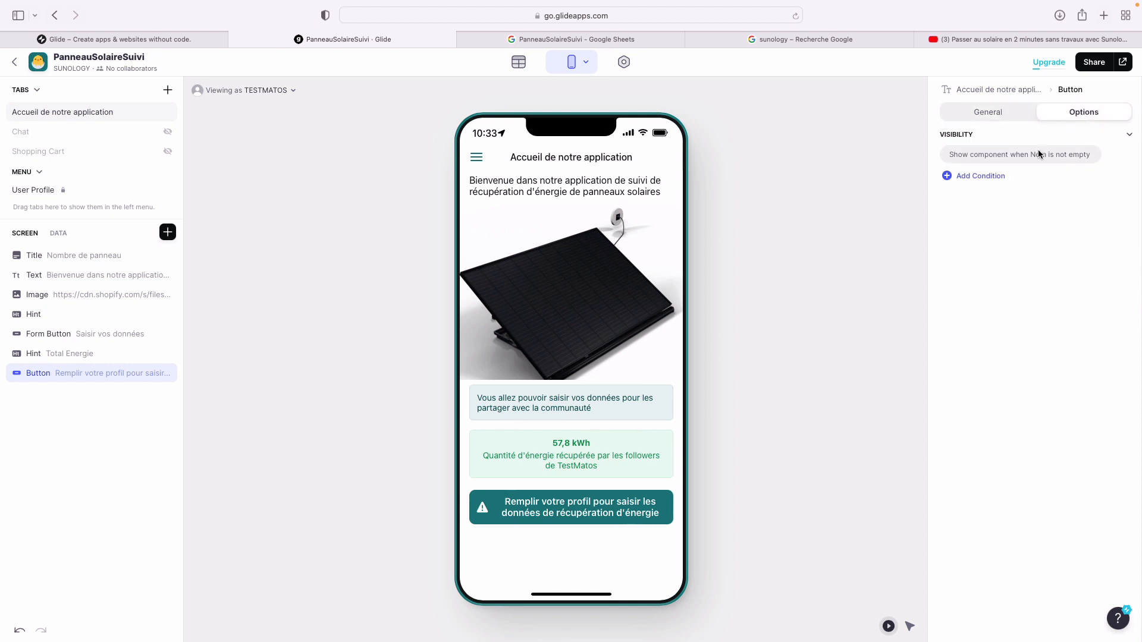
left_click(1033, 156)
left_click(1009, 190)
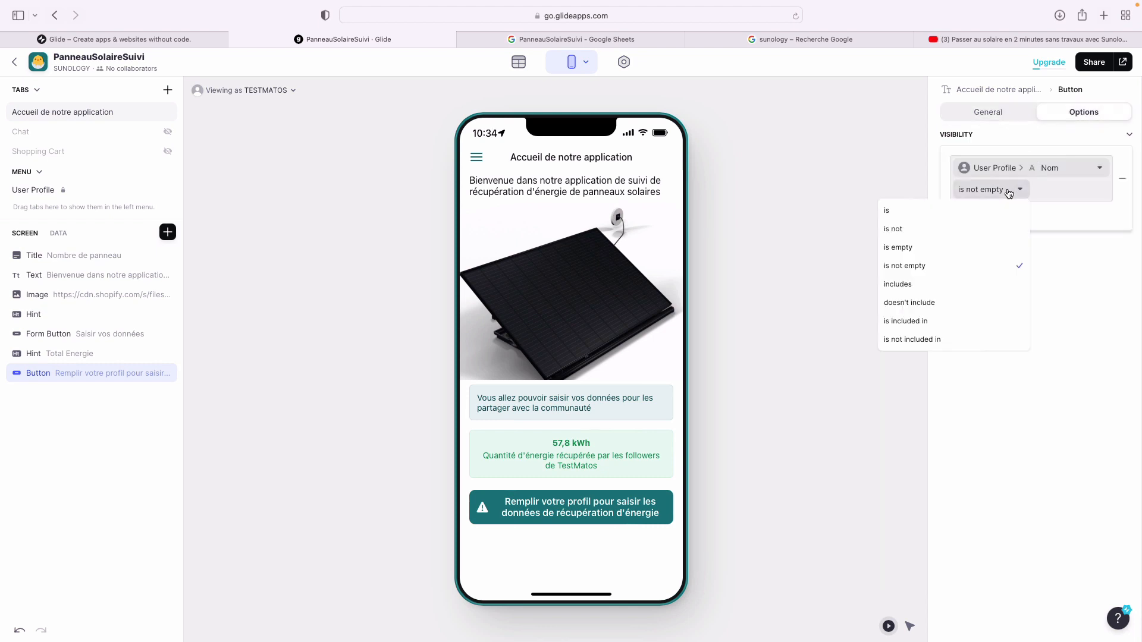
left_click(974, 247)
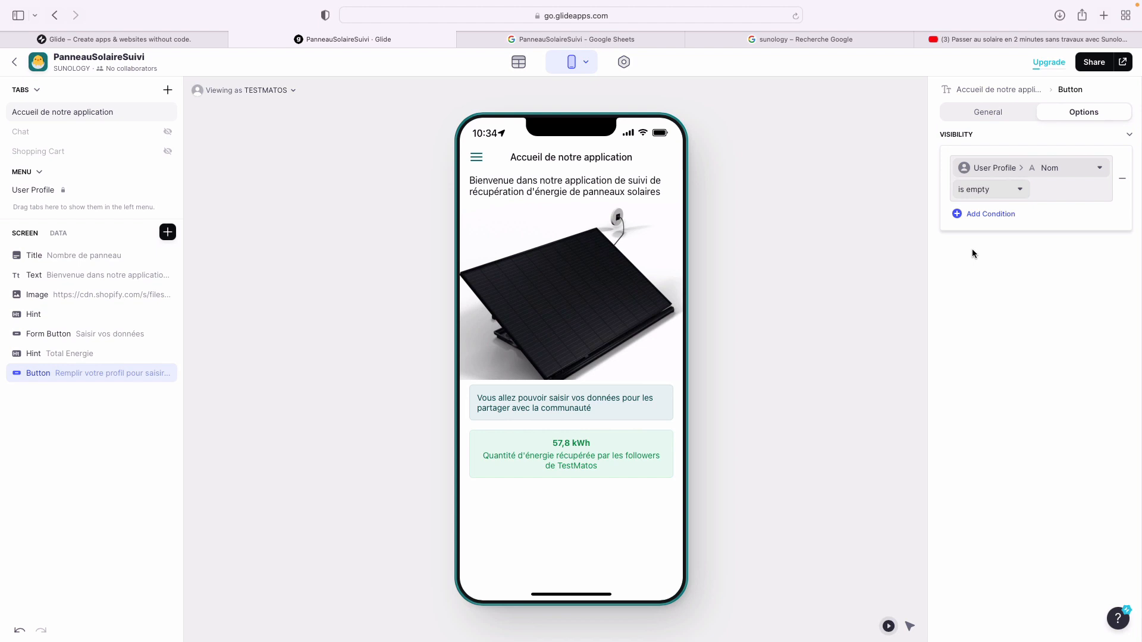
left_click(972, 249)
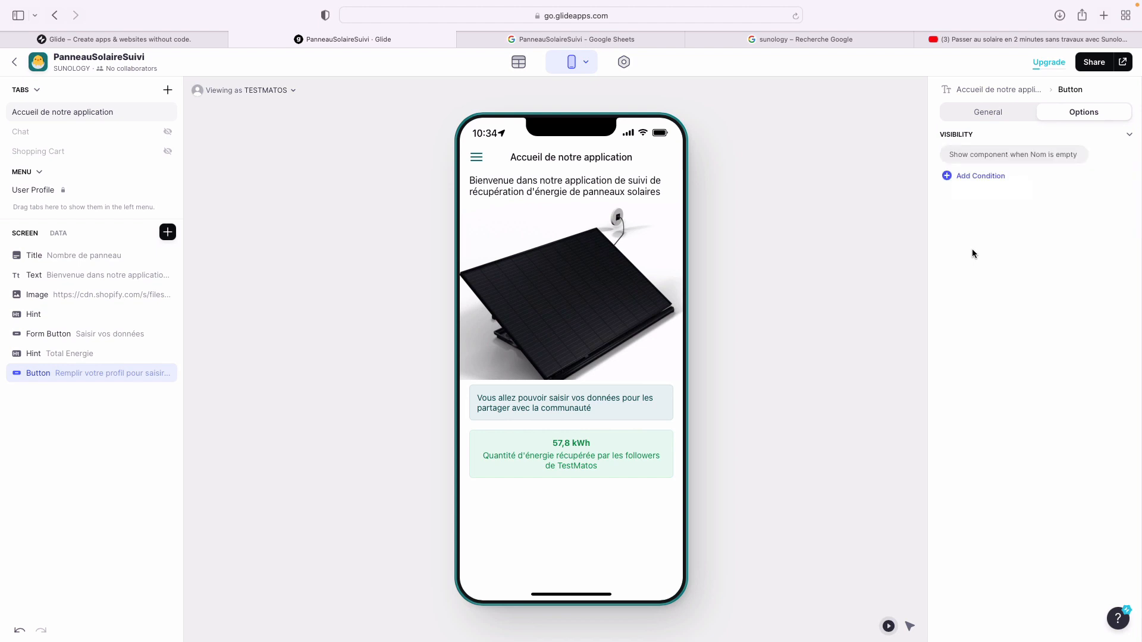
- Change the Saisir vos données button's visibility operator from 'is empty' to 'is not empty'
left_click(88, 339)
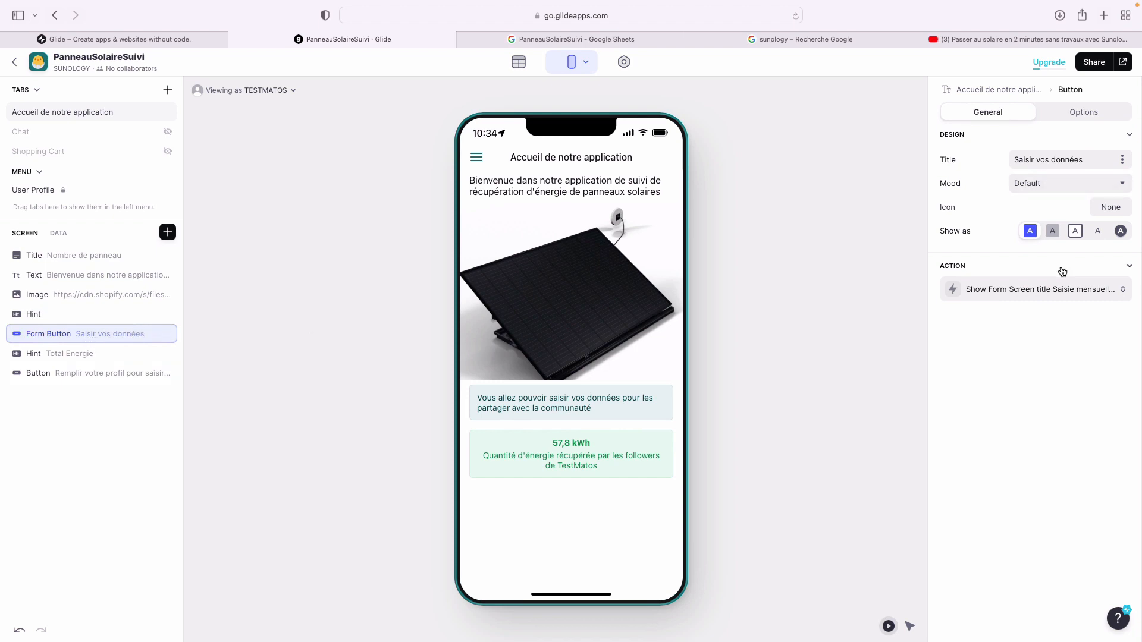
left_click(1072, 109)
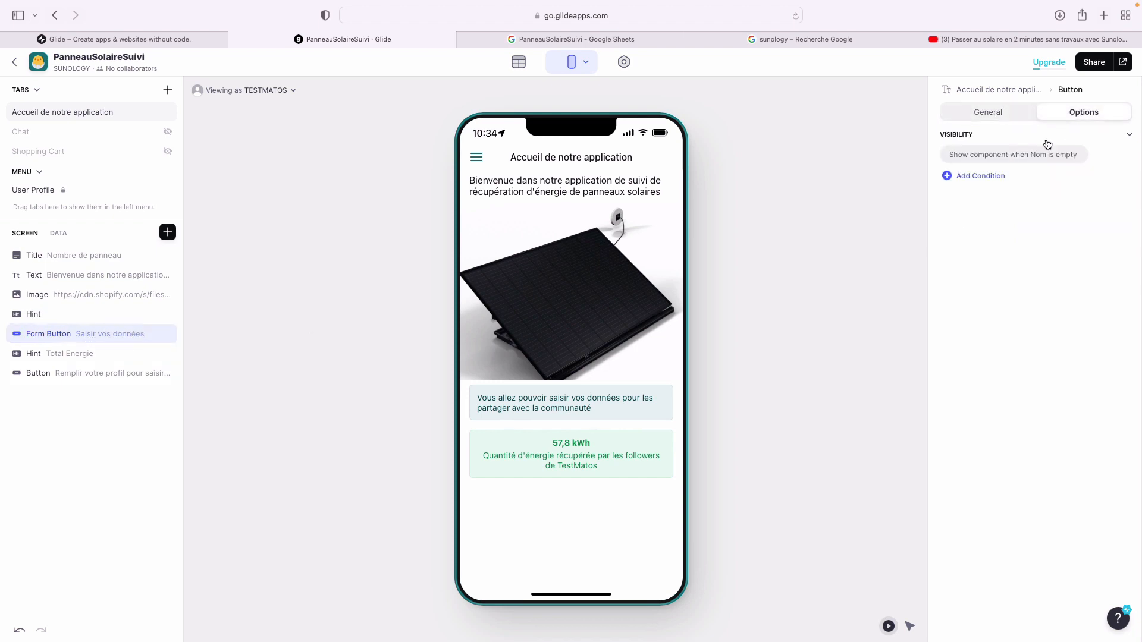
left_click(1028, 161)
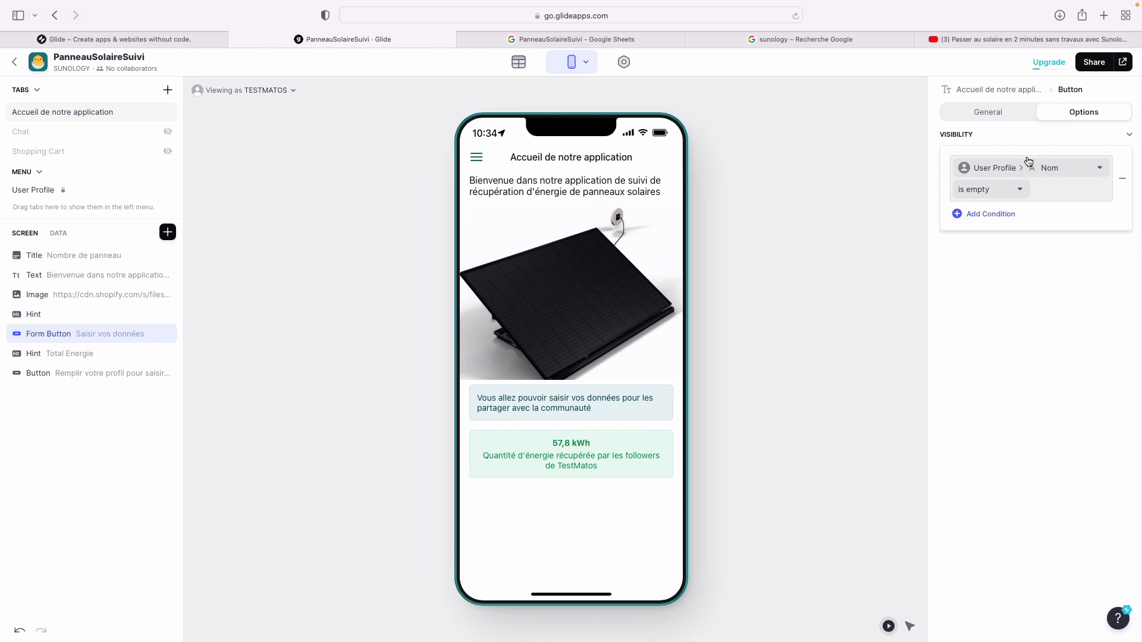
left_click(999, 193)
left_click(979, 265)
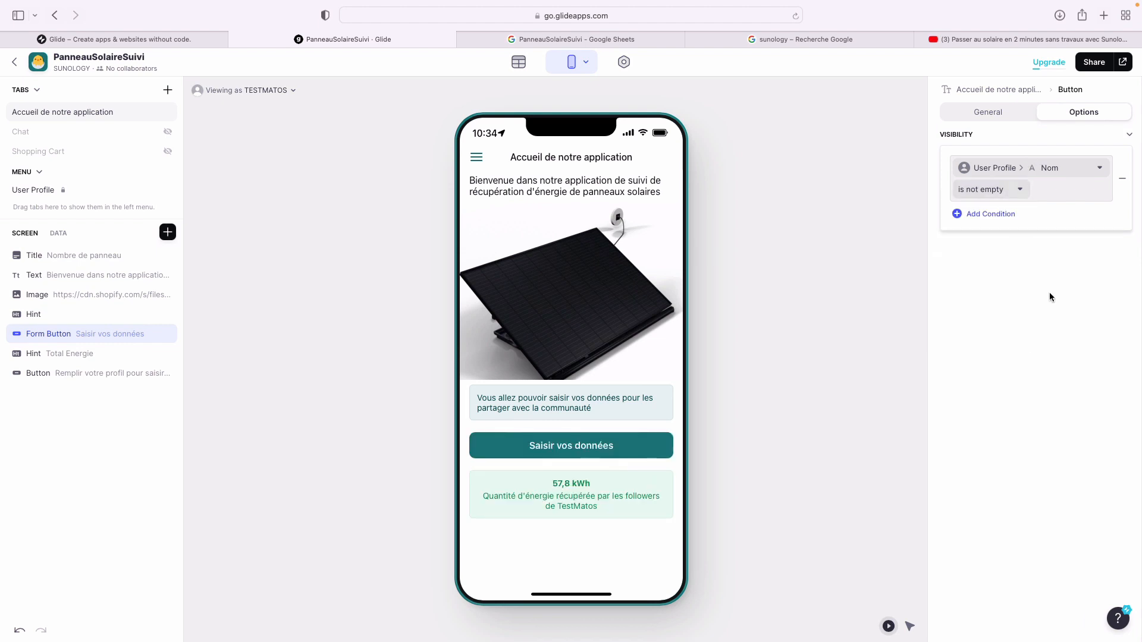
left_click(1058, 306)
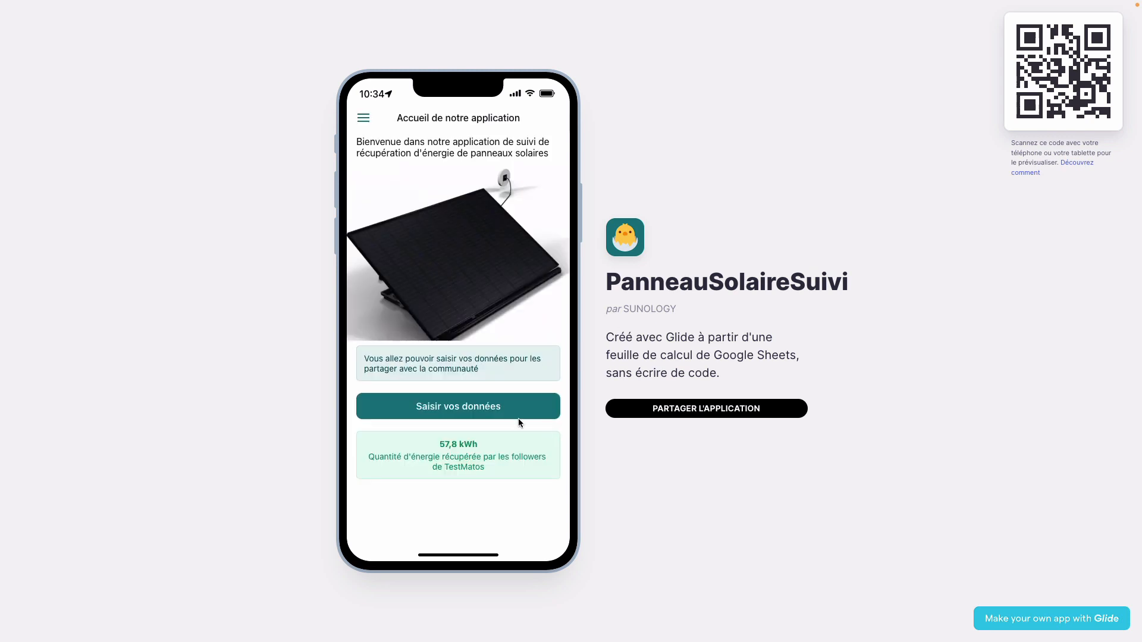
- Clear the Nom field in the user's profile, save with Terminé, and return to Accueil
left_click(363, 117)
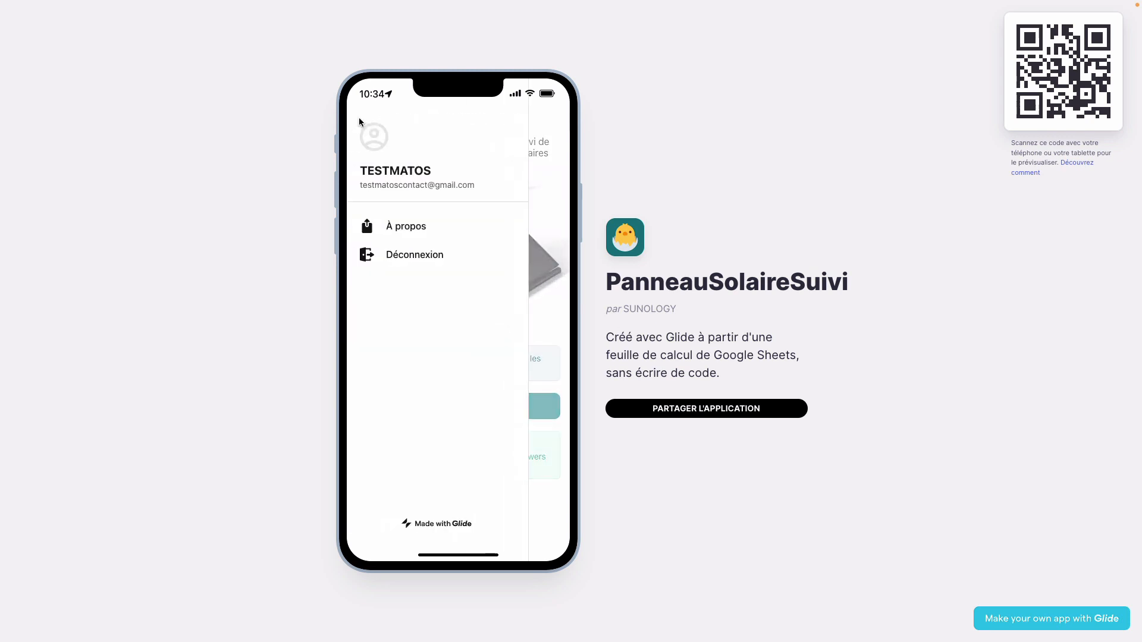
left_click(386, 168)
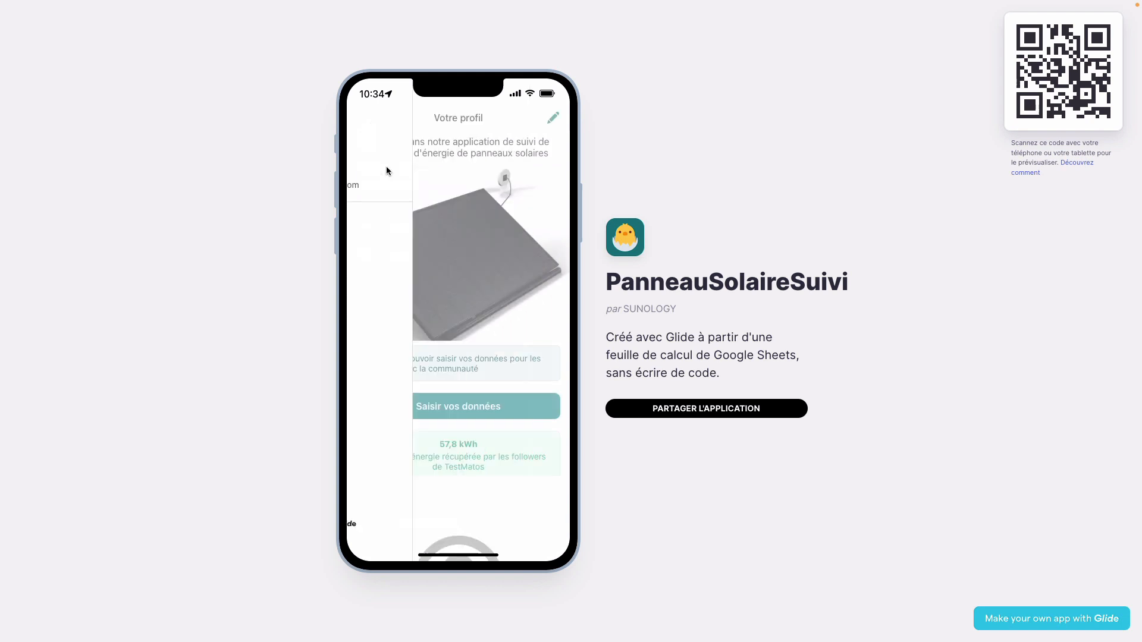
left_click(553, 117)
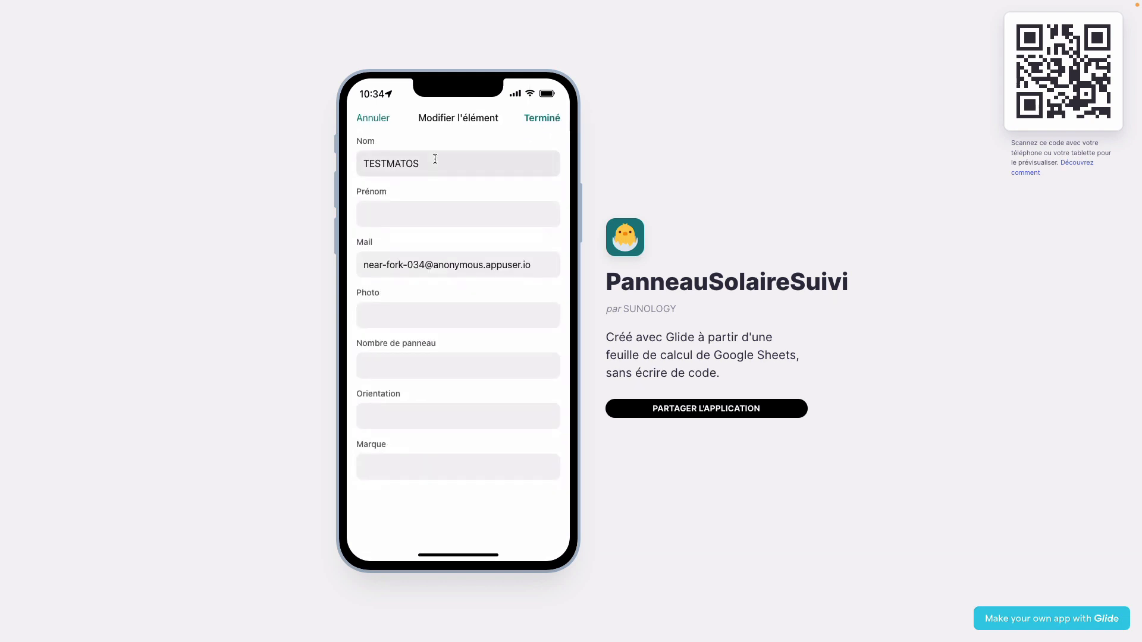
left_click_drag(436, 158, 276, 159)
key("BackSpace")
left_click(541, 118)
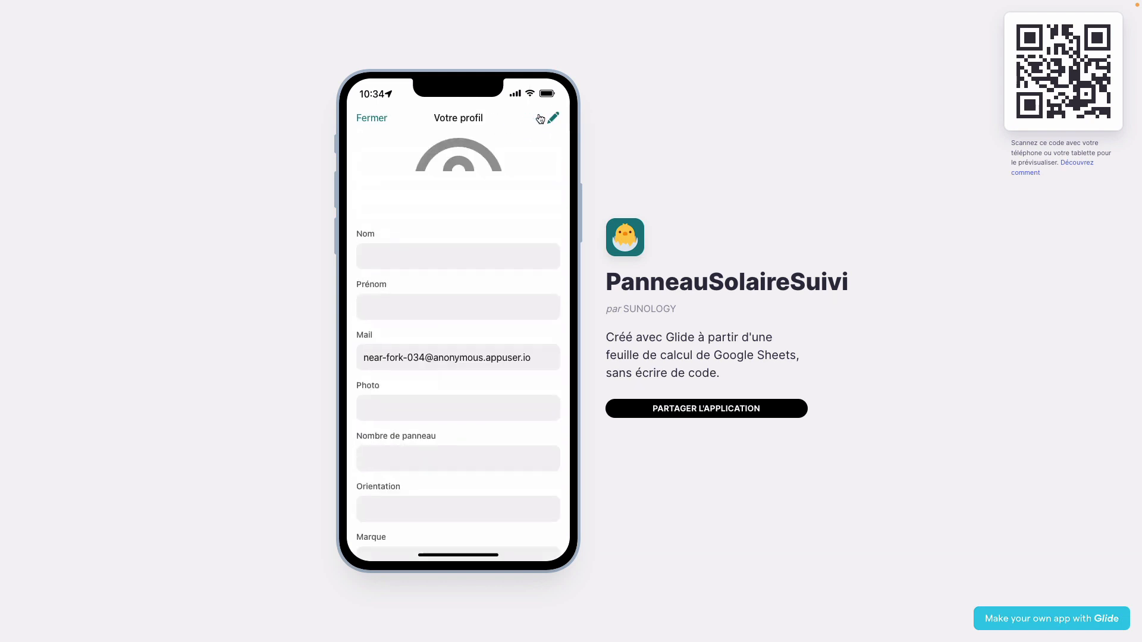
left_click(371, 121)
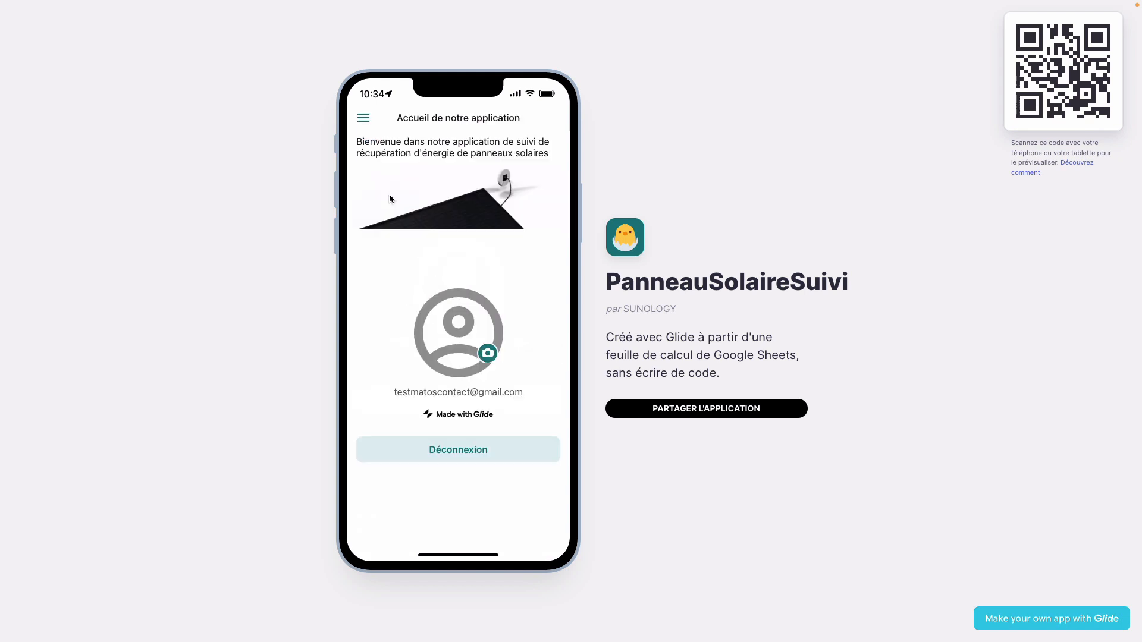
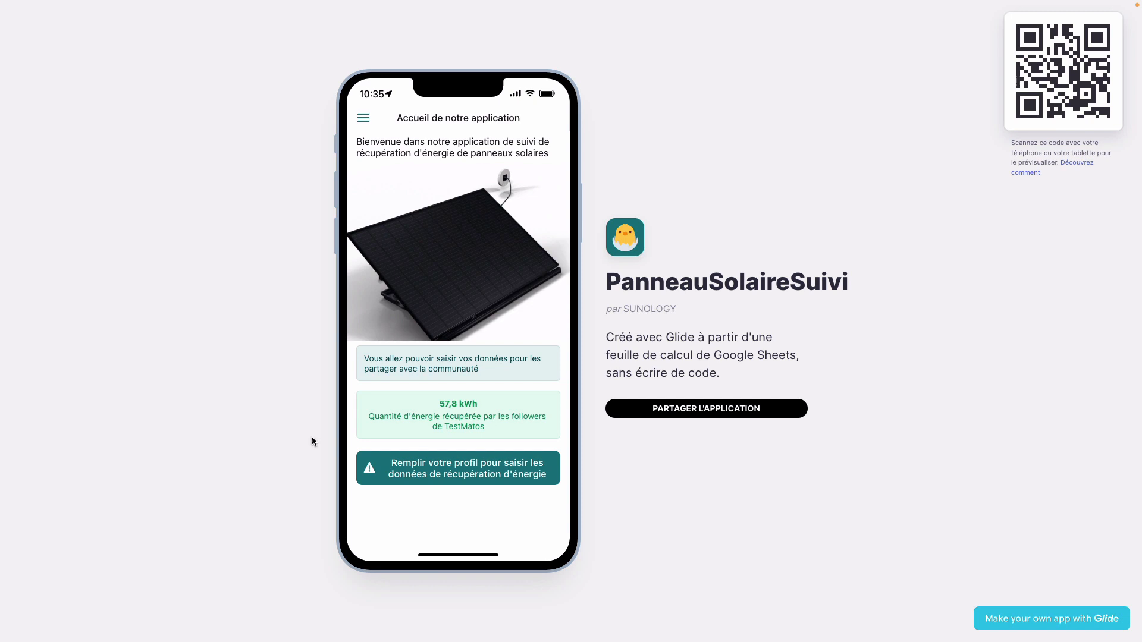
- Exit the full-screen app preview and get back to the Glide editor window
mouse_move(279, 3)
key("ctrl+Left")
key("ctrl+Right")
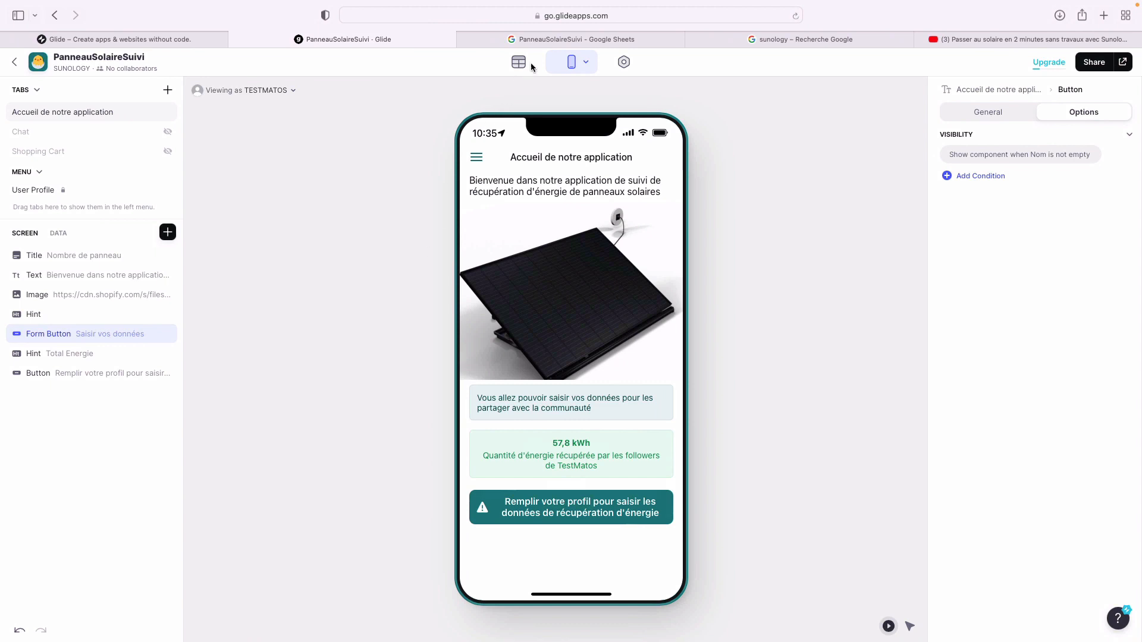
- Open the Données sheet of the PanneauSolaireSuivi spreadsheet in Google Sheets
left_click(543, 41)
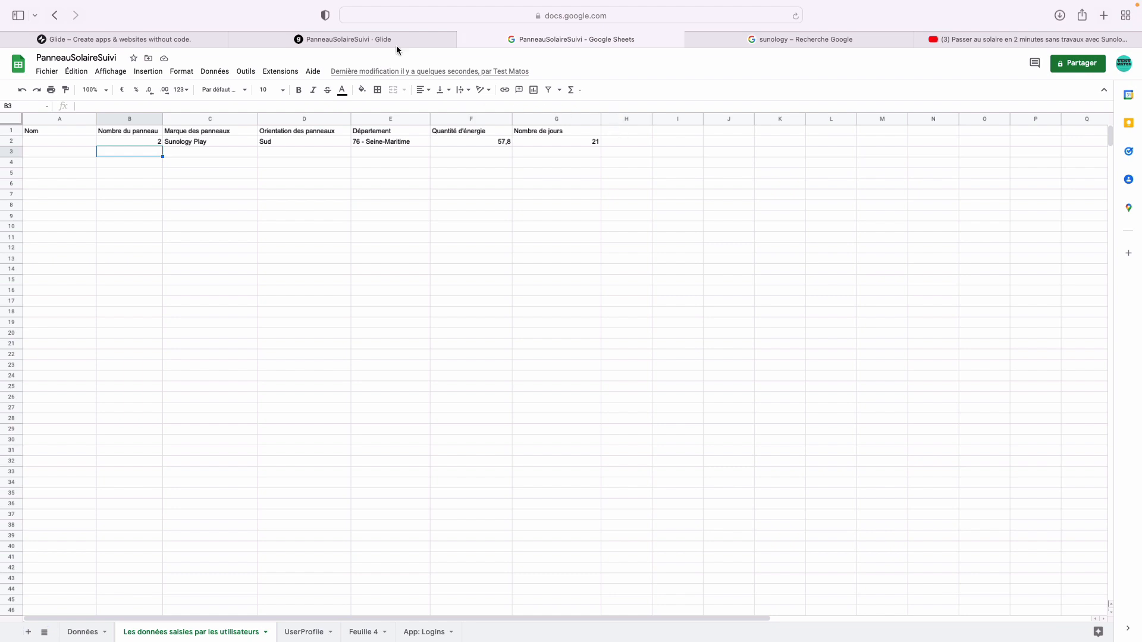
left_click(351, 36)
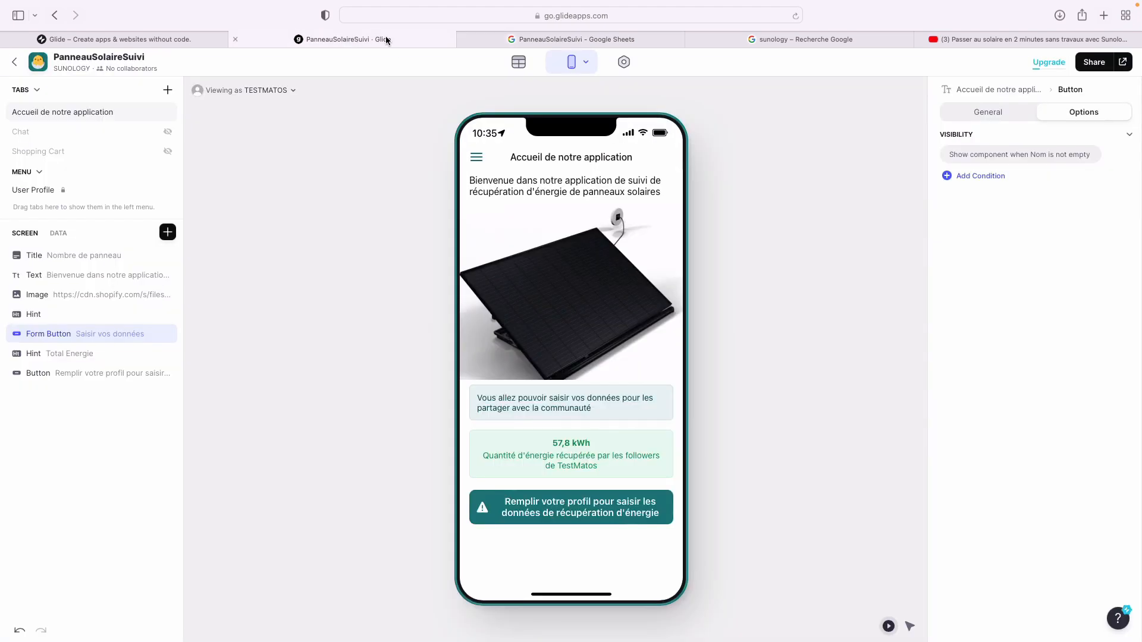
left_click(515, 40)
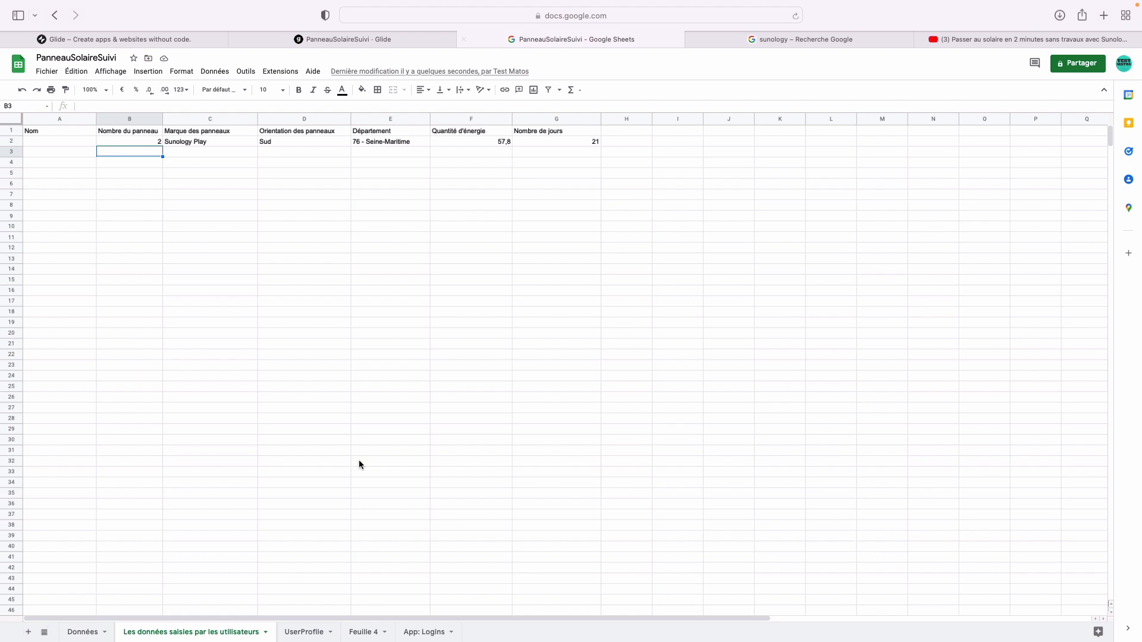
left_click(87, 634)
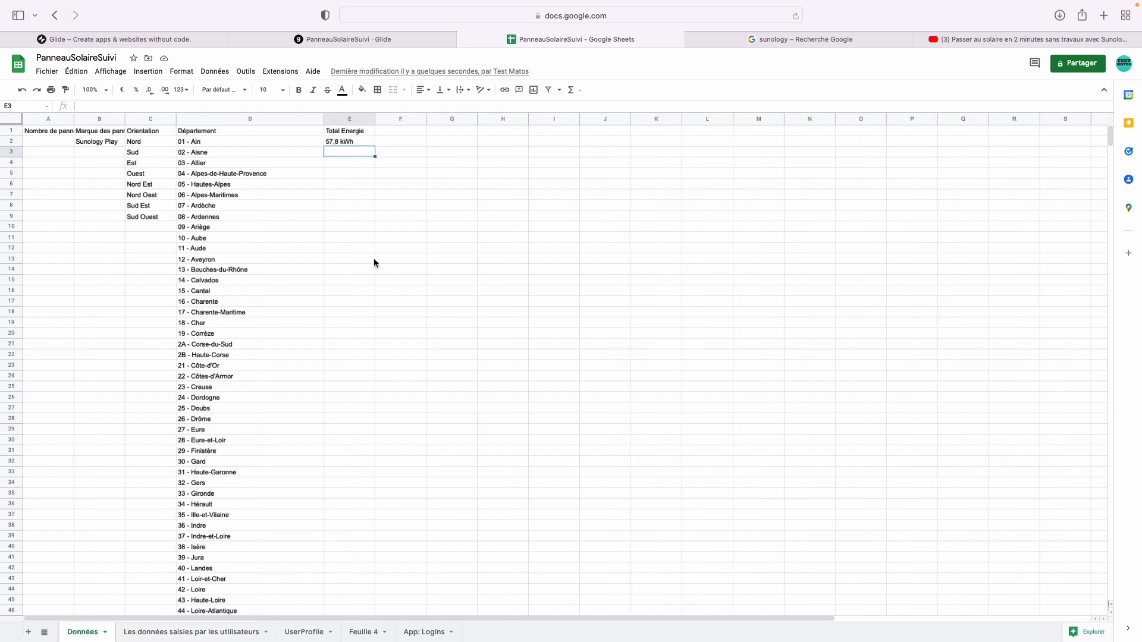
- Put a Mois heading in F1 with Janvier through Juin listed below it
double_click(408, 129)
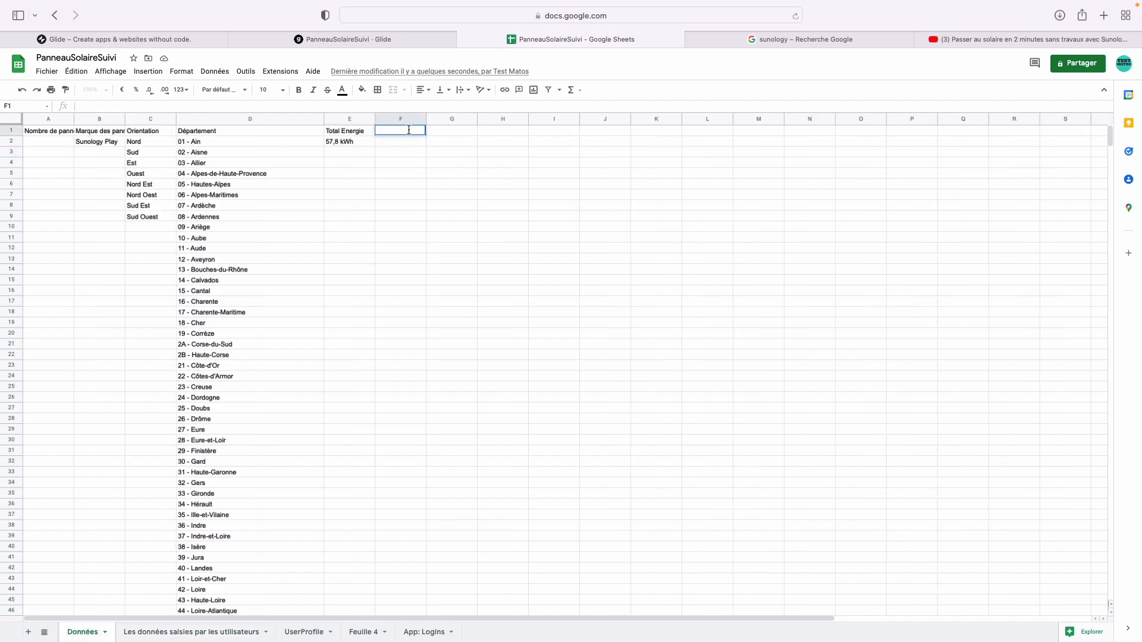
type("Mois")
key("Return")
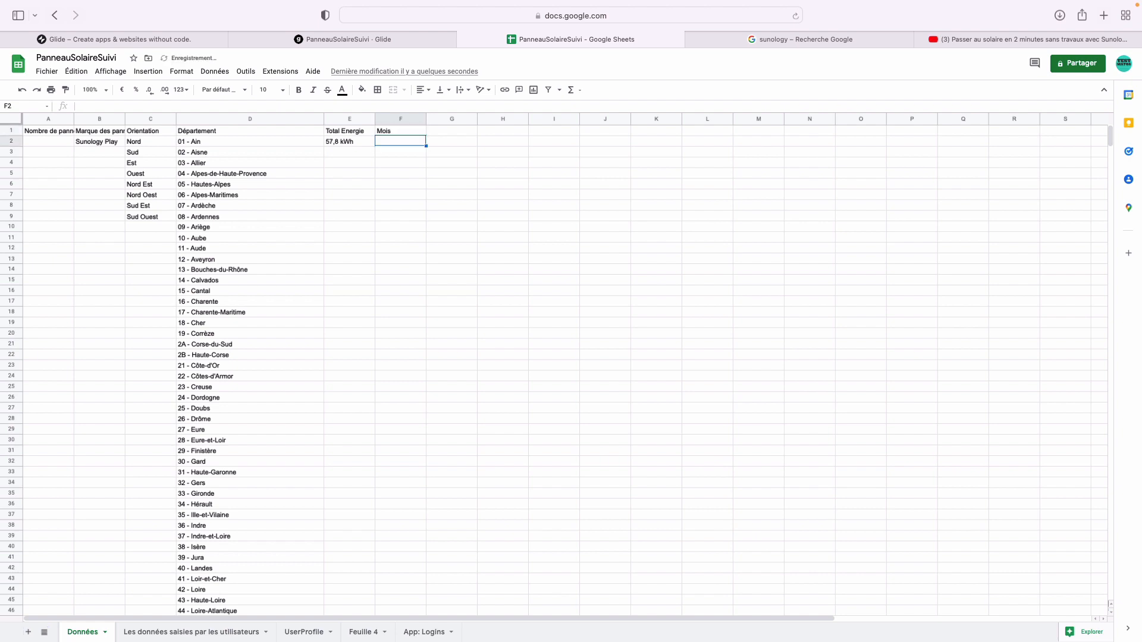
type("Janvier")
key("Return")
type("Dé")
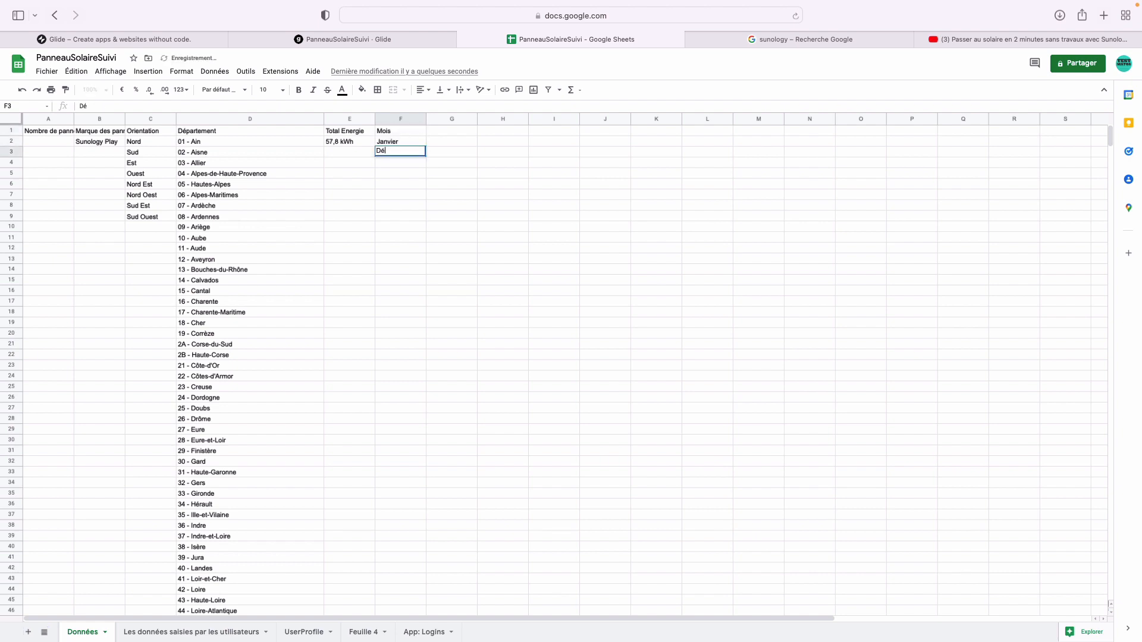
type("v")
key("BackSpace")
key("BackSpace")
key("BackSpace")
type("Février")
key("Return")
type("Mars")
key("Return")
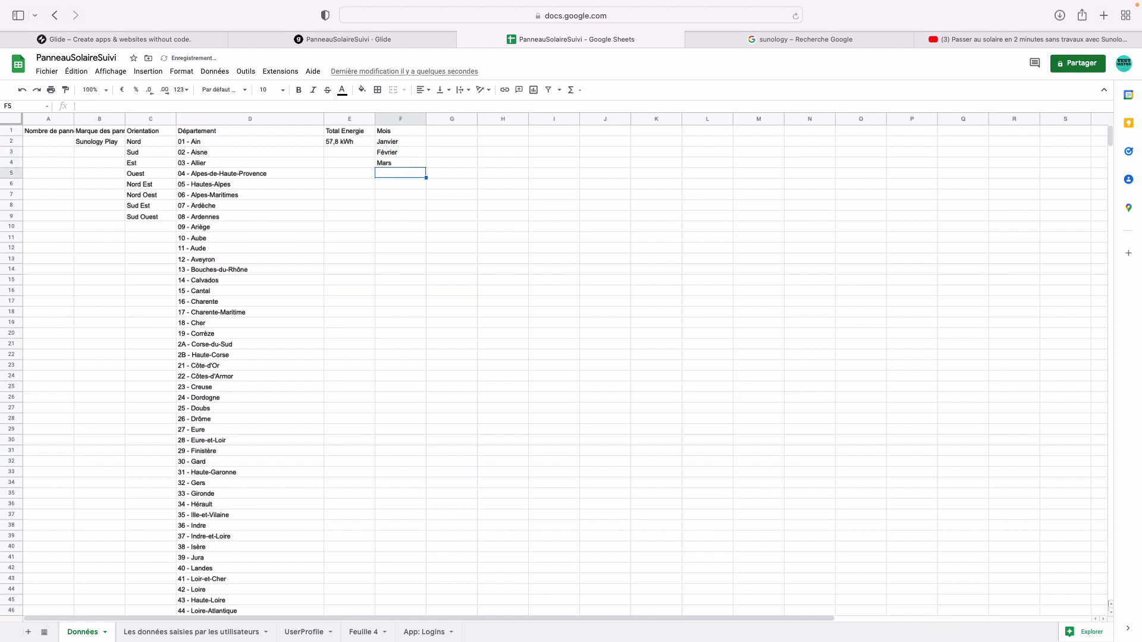
type("Avril")
key("Return")
type("Mai")
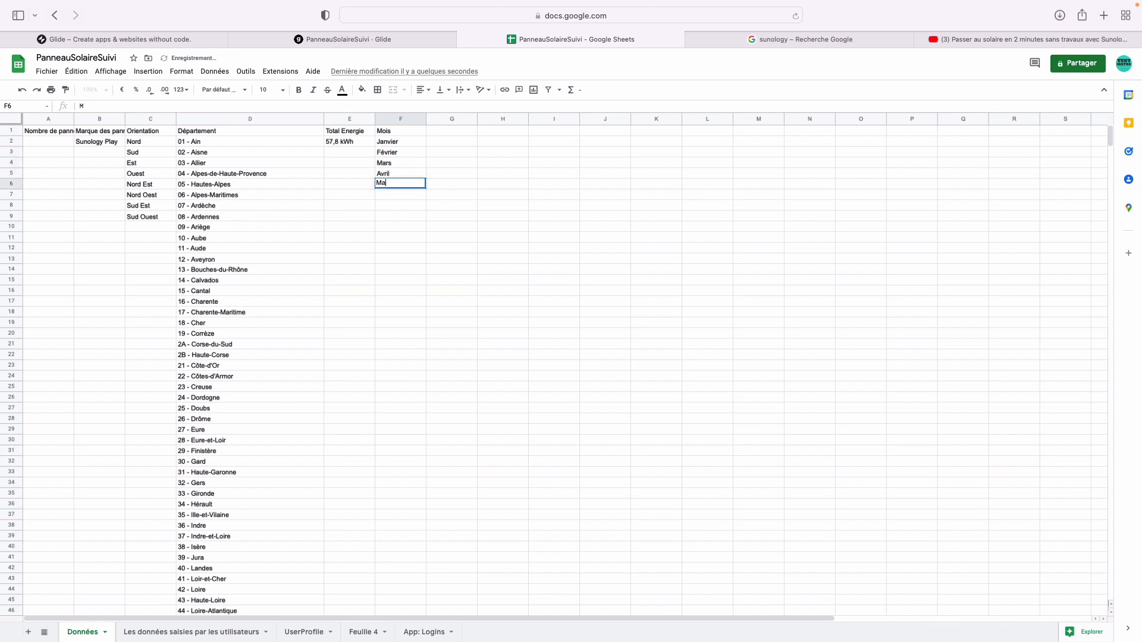
key("Return")
type("Juin")
key("Return")
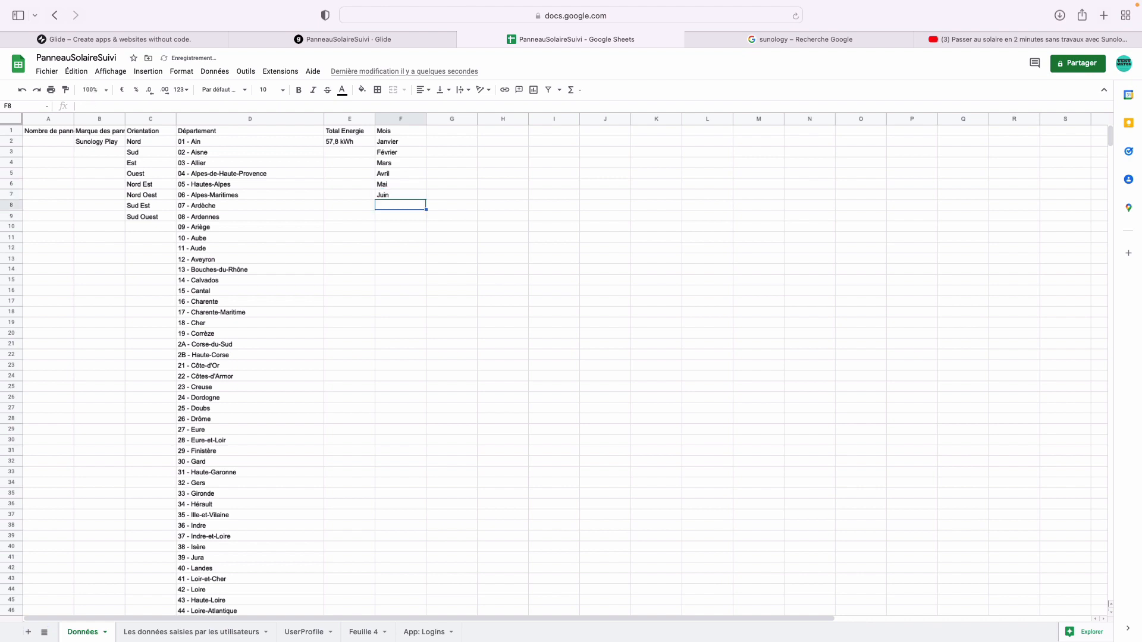
- Continue the Mois column with Juillet, Aout, Septembre, Octobre and Décembre
type("Juillet Aout")
key("Return")
key("Up")
type("Juillet")
key("Return")
type("Aout")
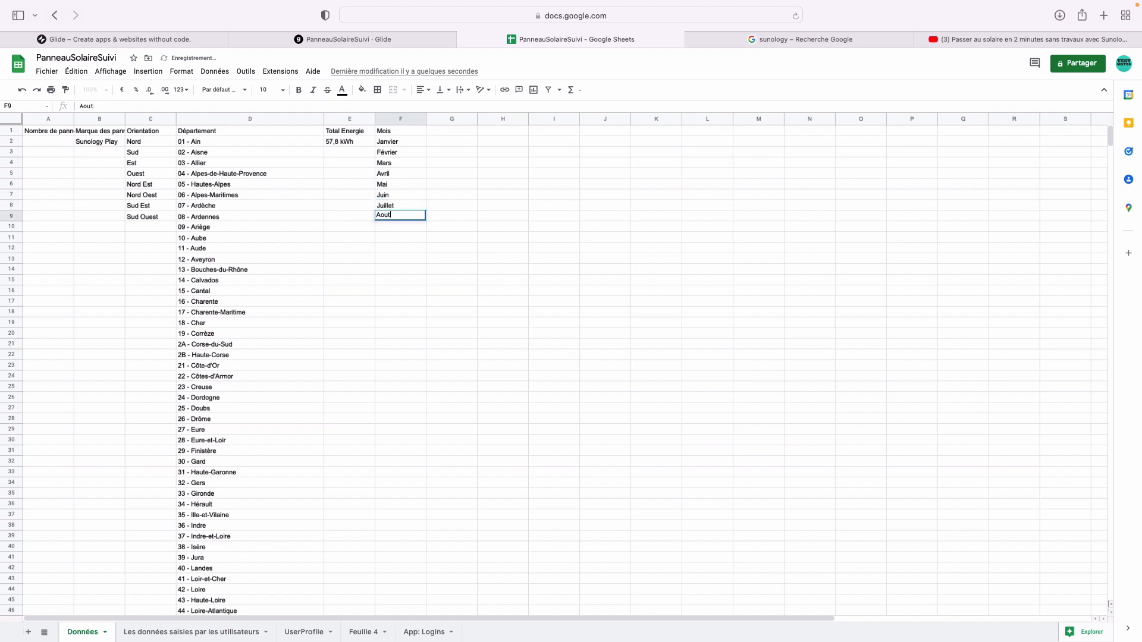
key("Return")
type("Septembre")
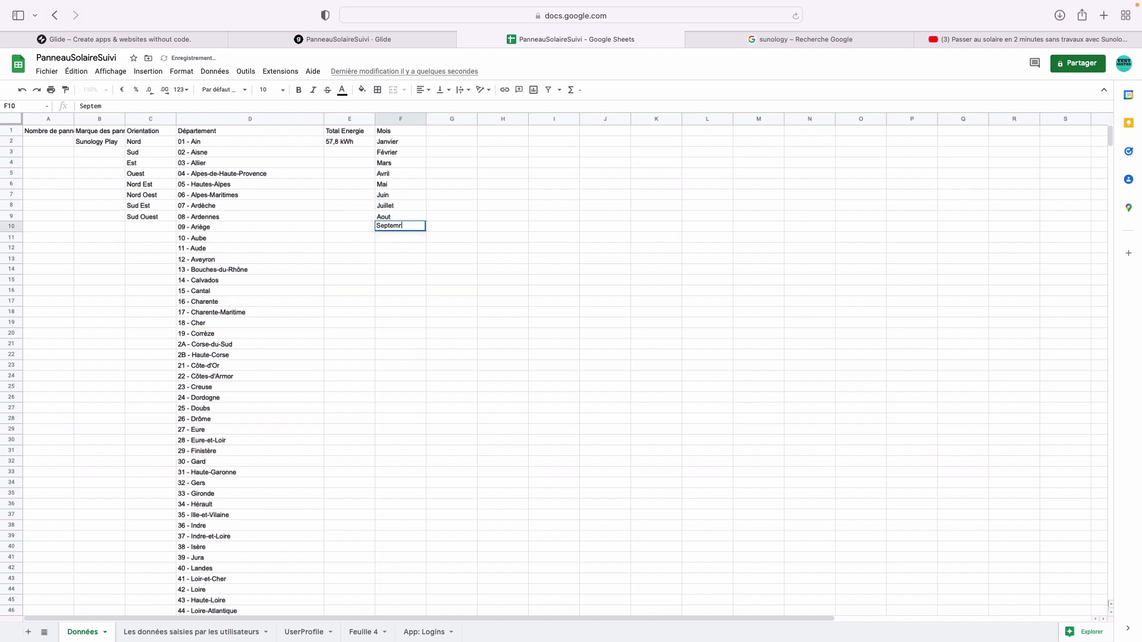
key("Return")
type("Octobre")
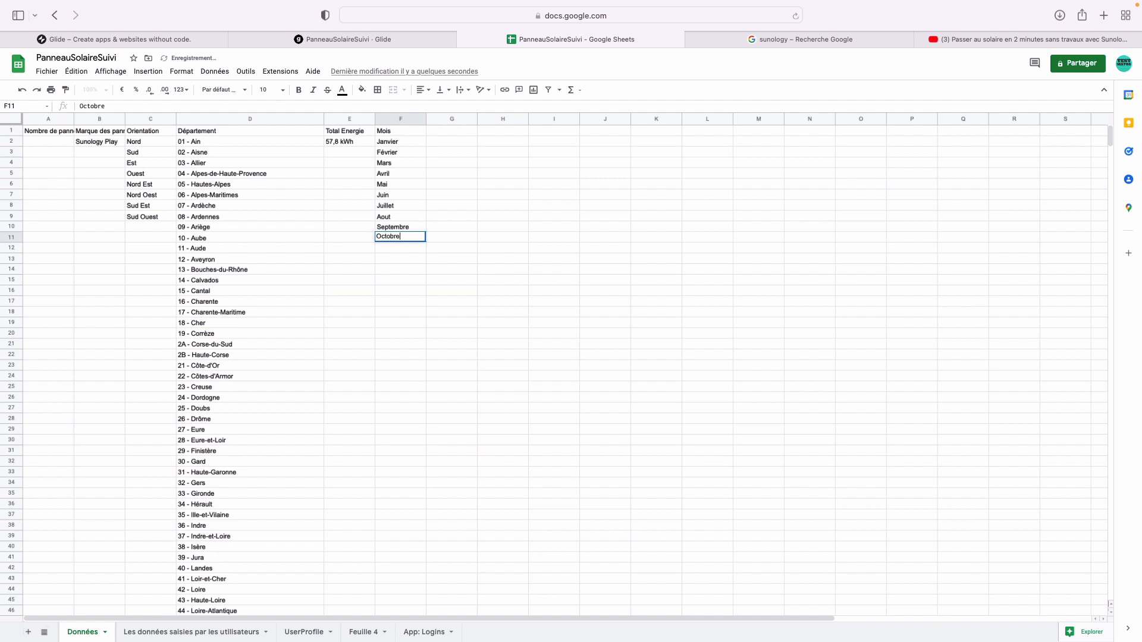
key("Return")
type("Décem")
type("bre")
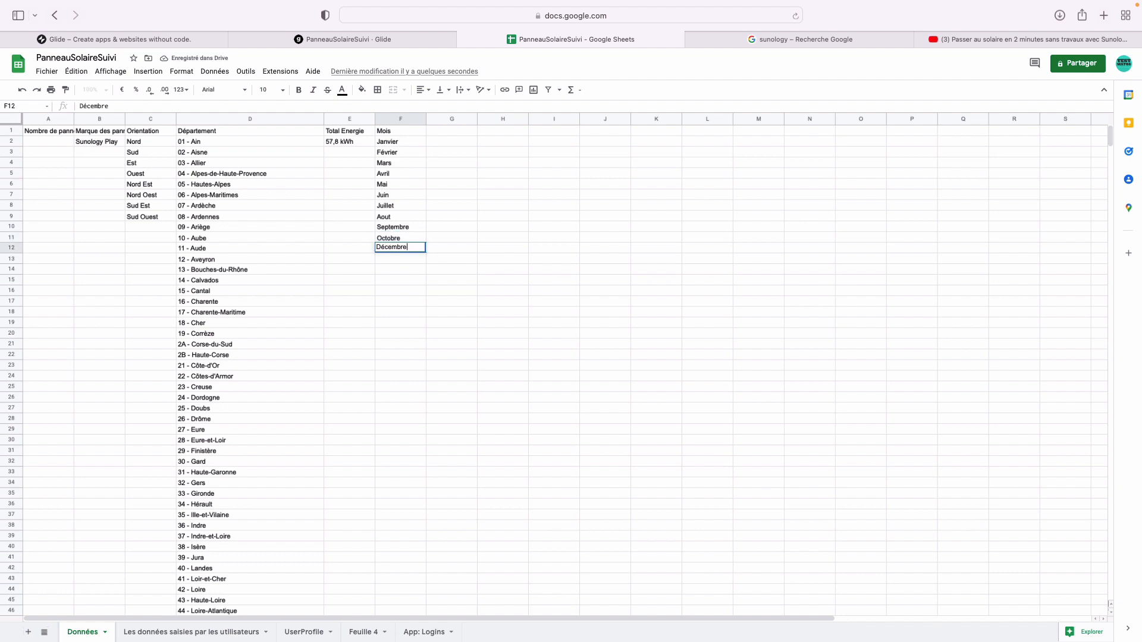
key("Return")
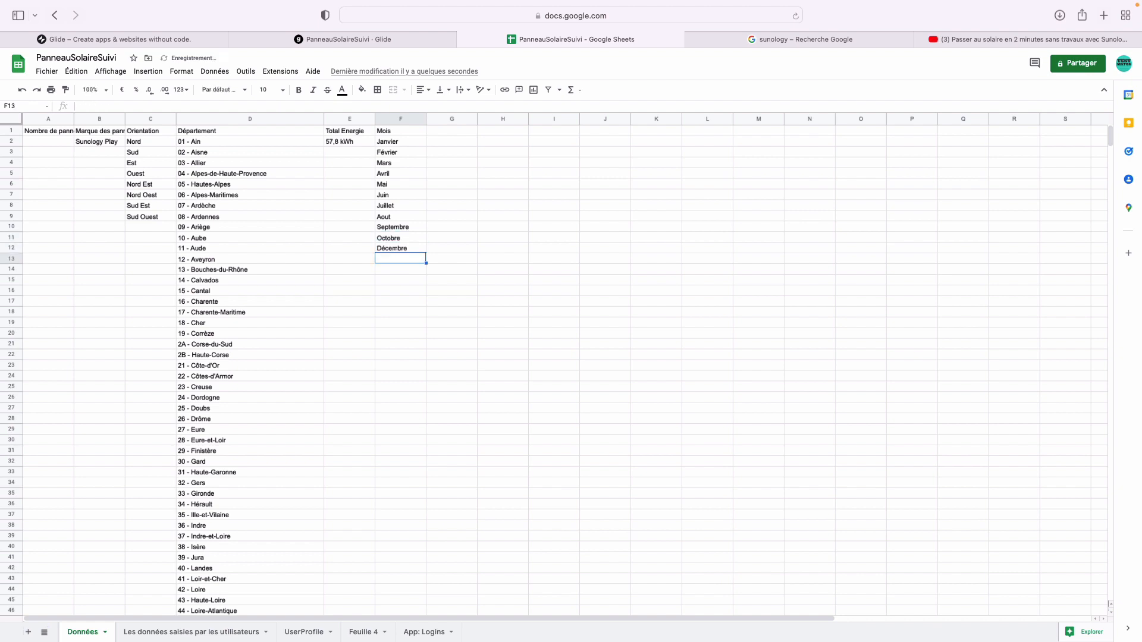
- Add an Année heading in G1 with 2020, 2021 and 2022 below it
left_click(455, 132)
type("Année")
key("Return")
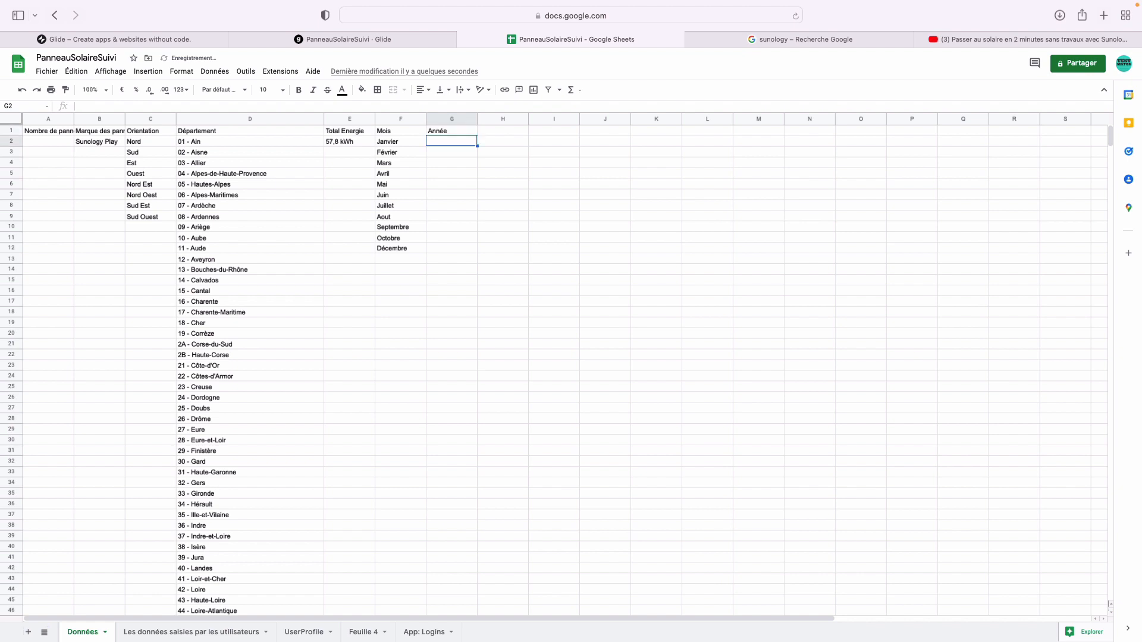
type("2020")
key("Return")
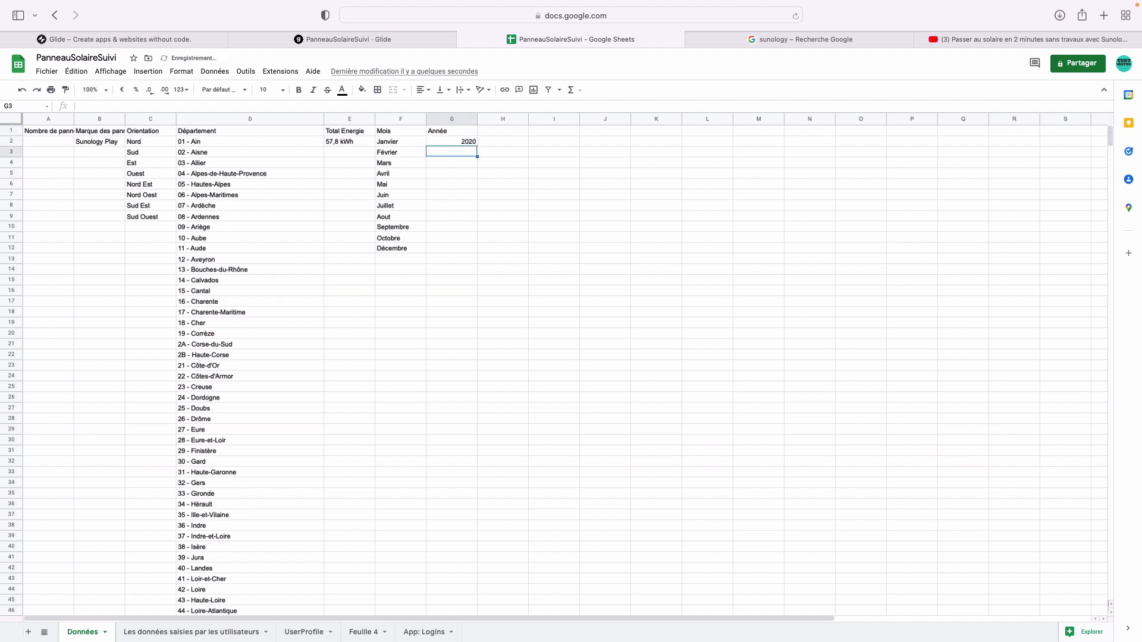
type("2021")
key("Return")
type("20")
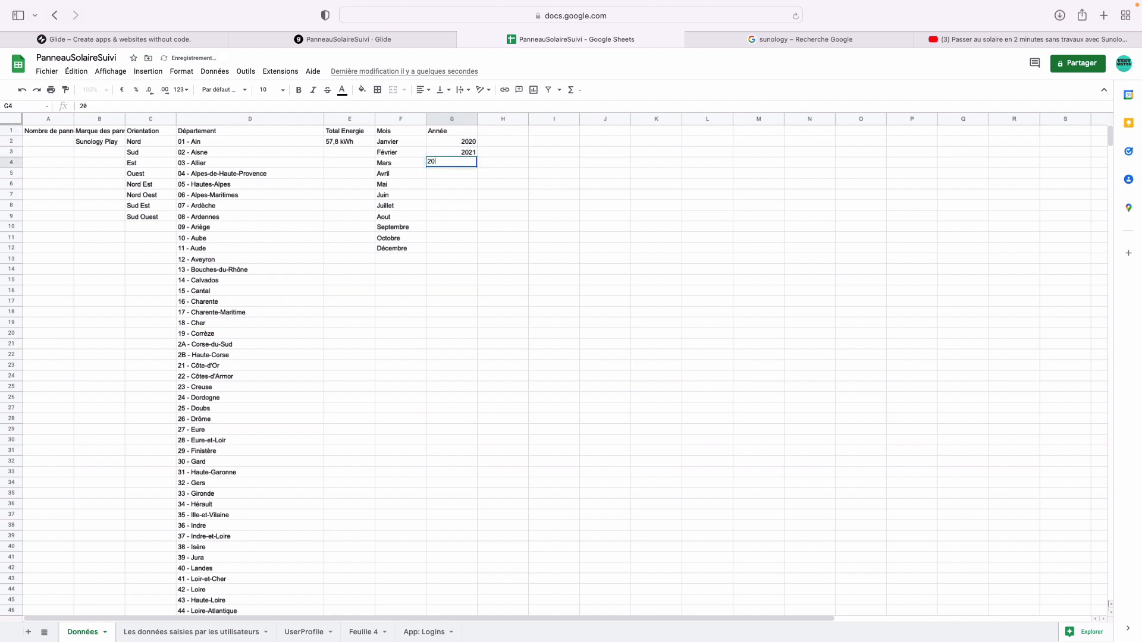
type("22")
key("Return")
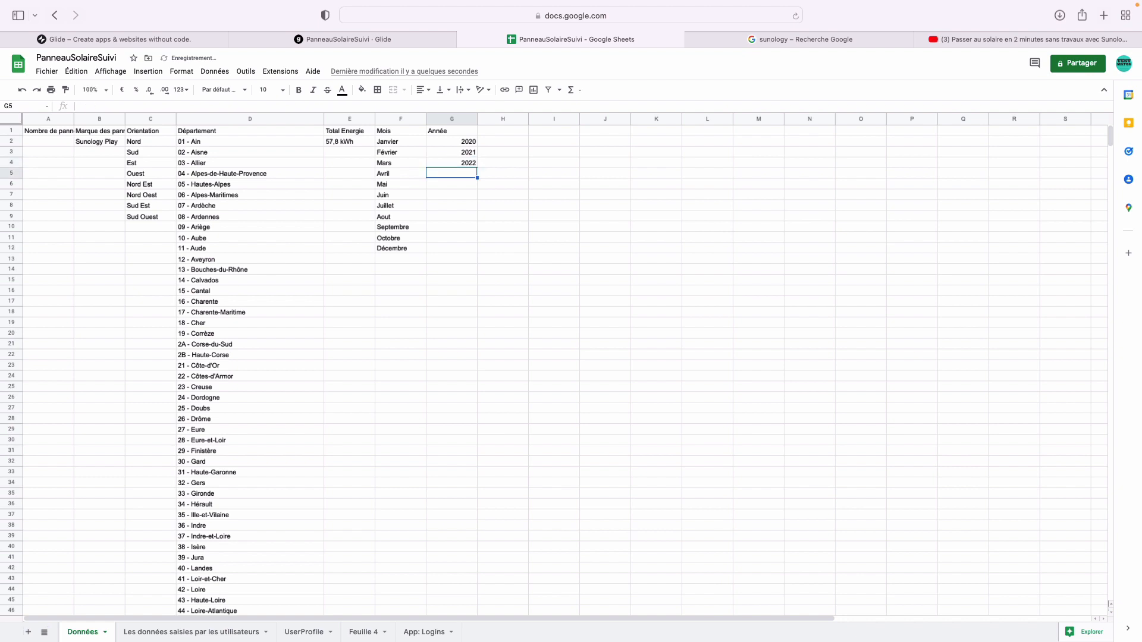
left_click(430, 37)
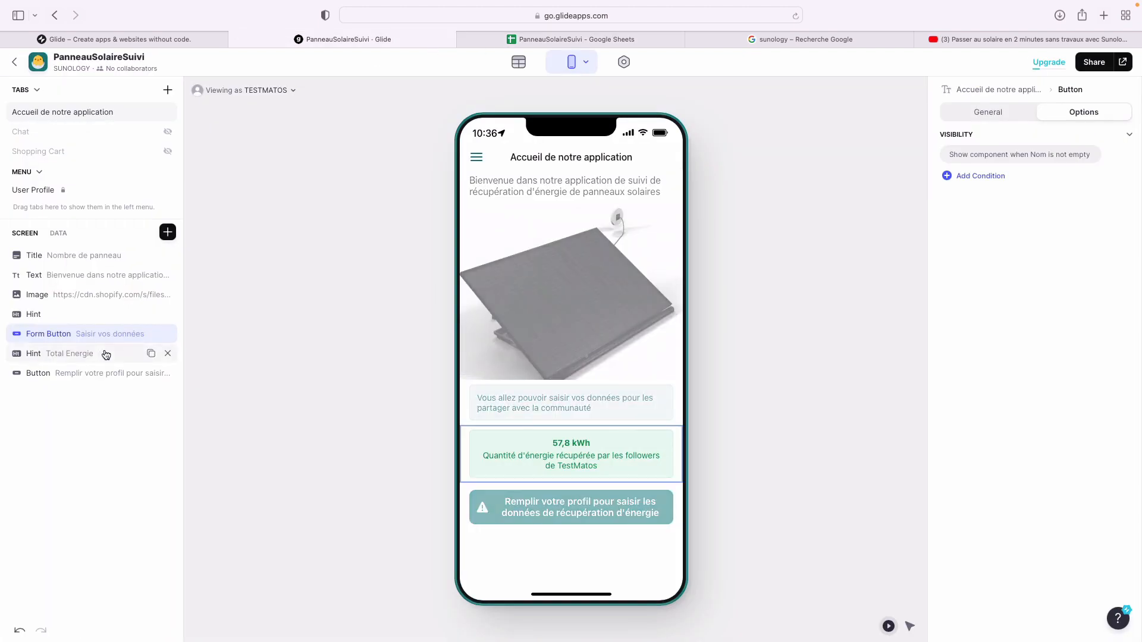
- On the Les données saisies par les utilisateurs sheet, add Mois and Année headers in H1 and I1
left_click(611, 39)
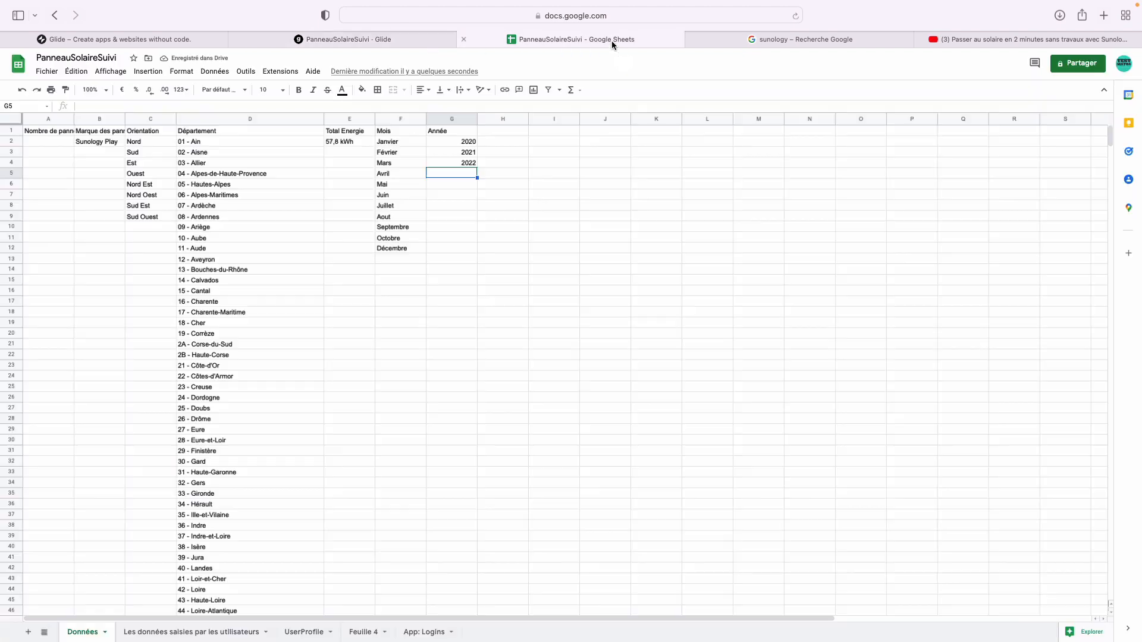
left_click(304, 632)
left_click(229, 634)
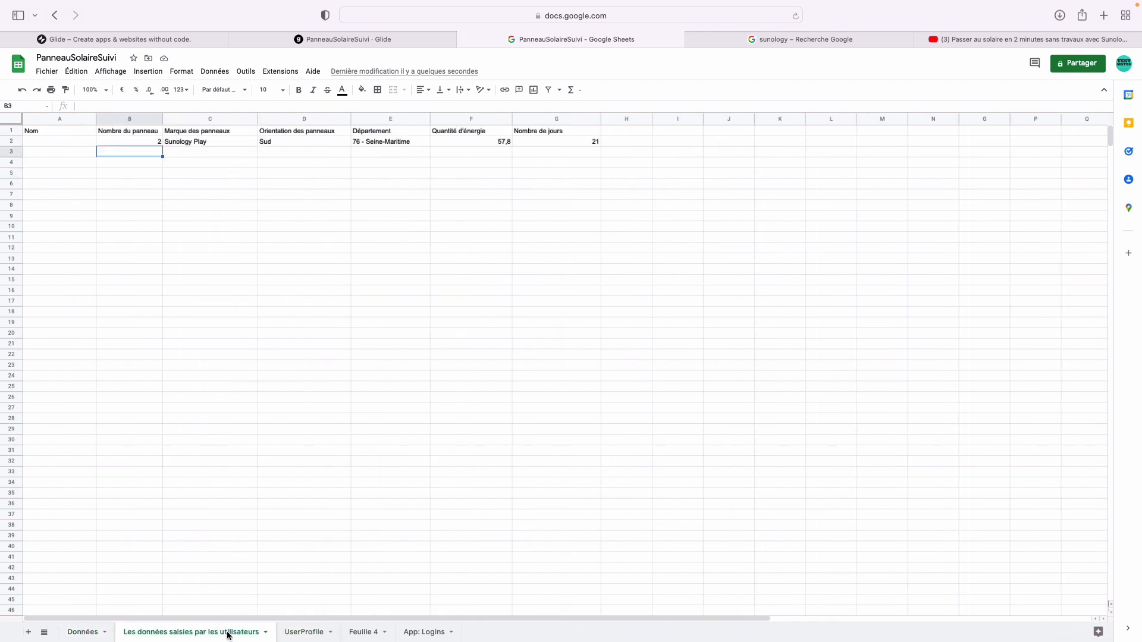
left_click(628, 121)
left_click(626, 130)
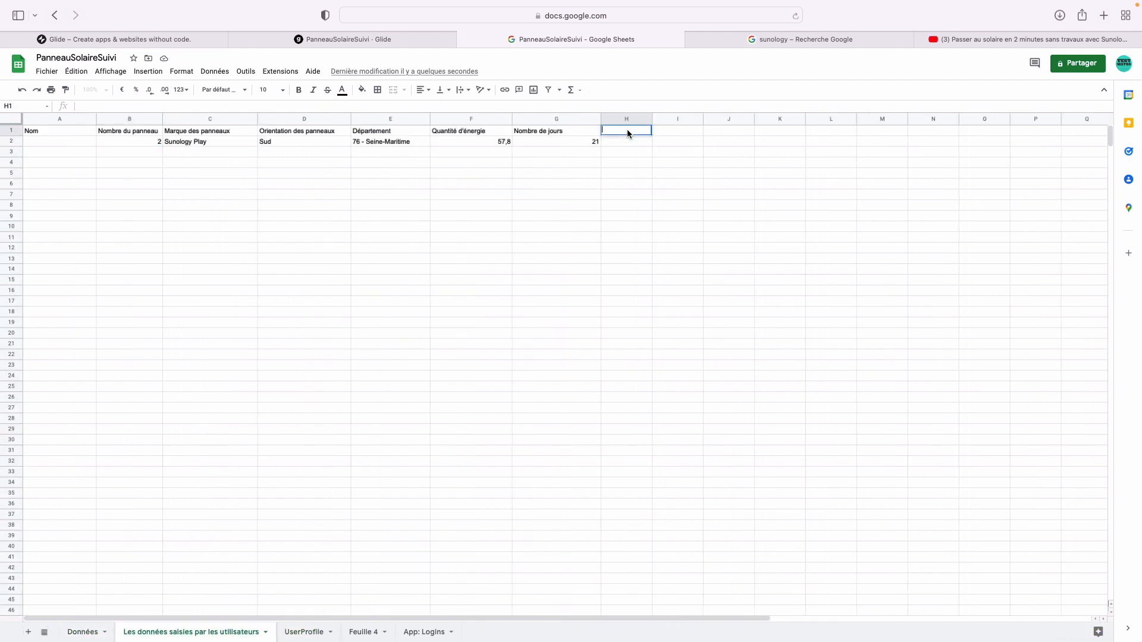
type("Mois")
key("Tab")
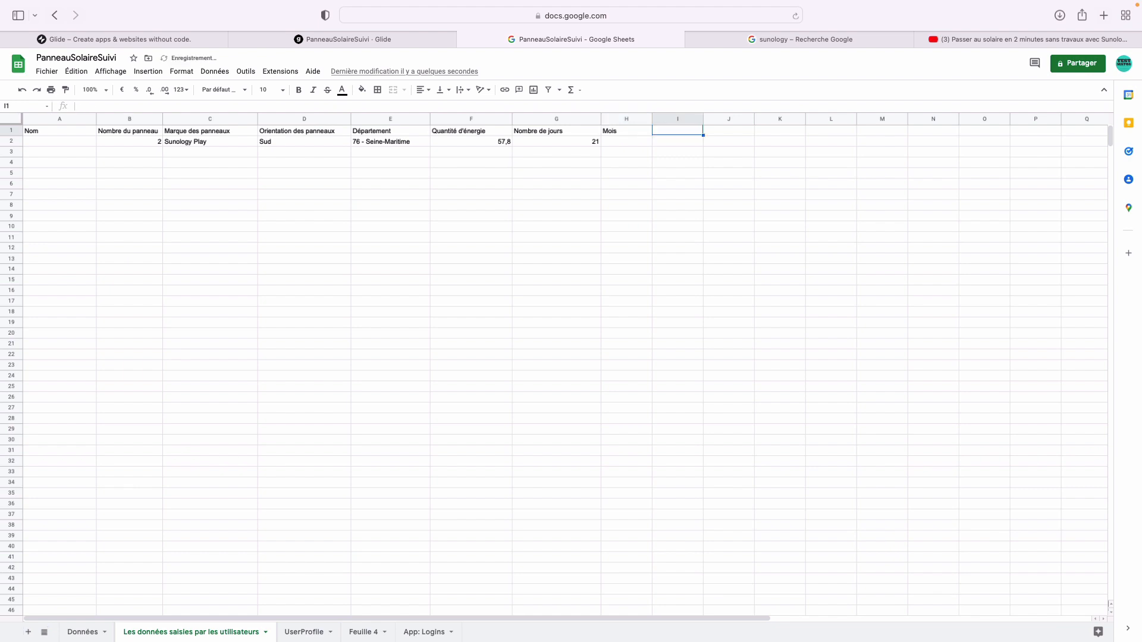
key("Left")
type("nn")
key("BackSpace")
key("BackSpace")
type("M")
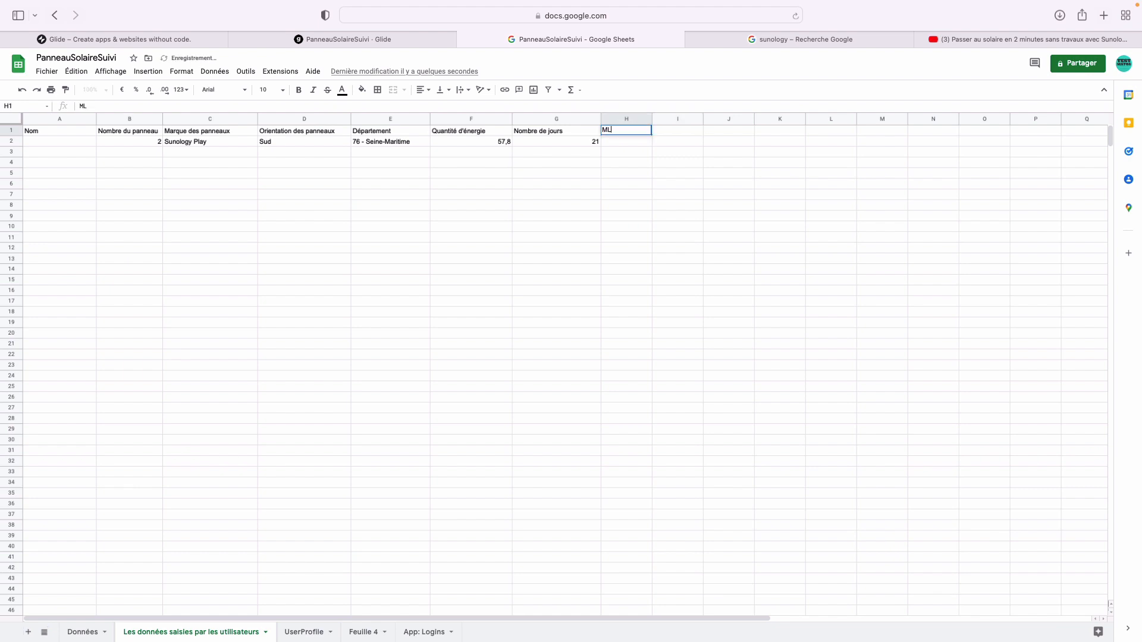
type("ois")
key("Tab")
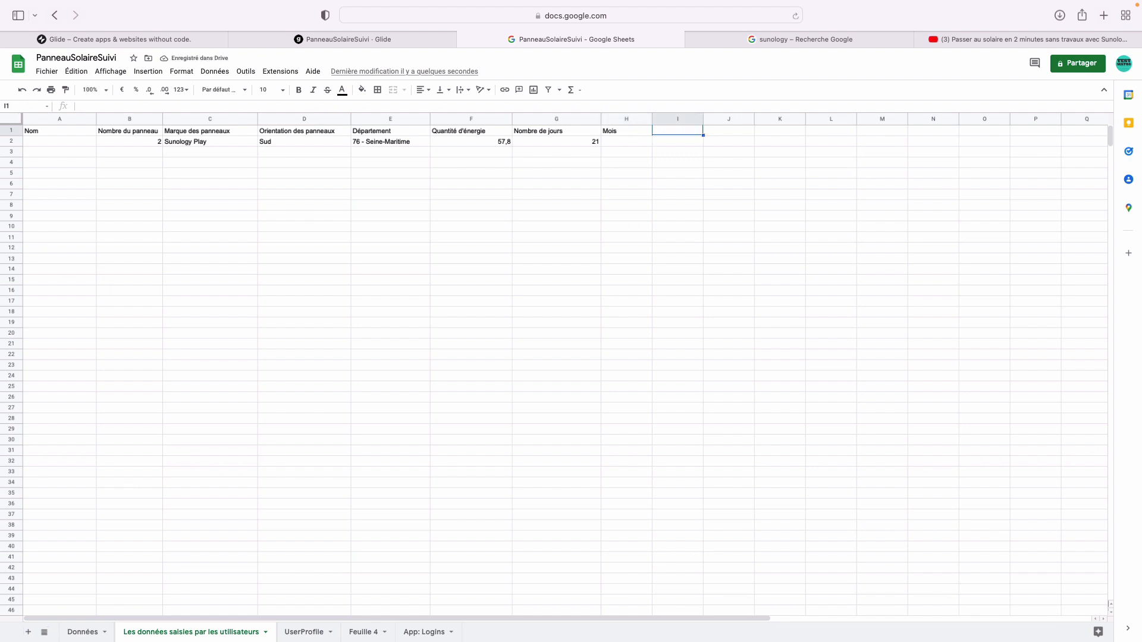
type("Année")
key("Return")
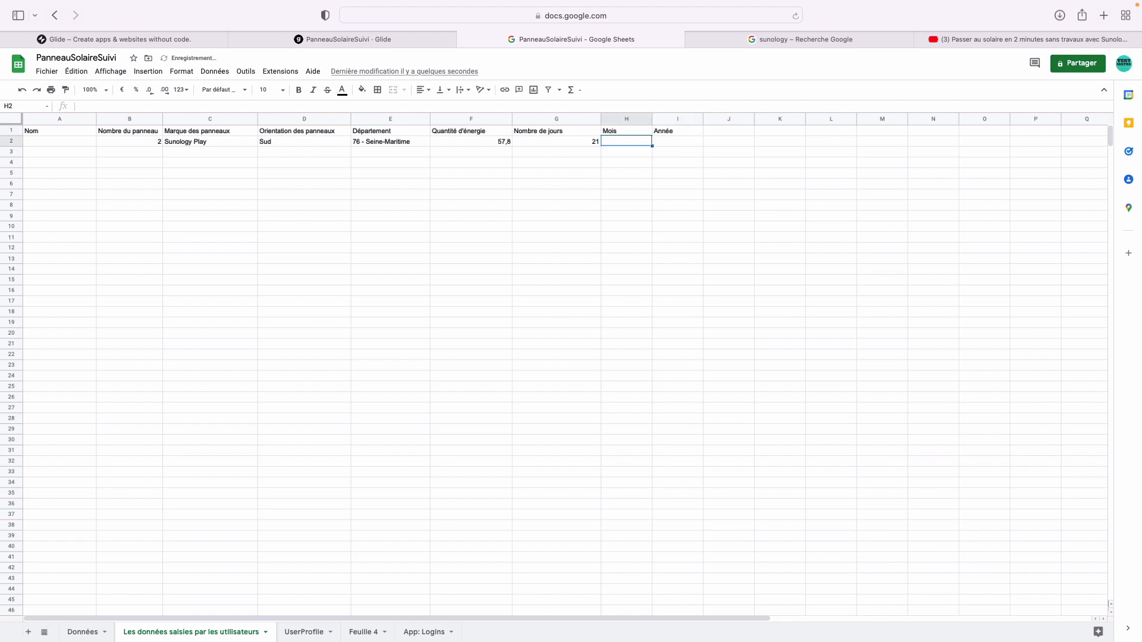
- Enter a first row of Mars and 2022 under Mois and Année
double_click(646, 146)
type("Mars")
key("Tab")
type("20")
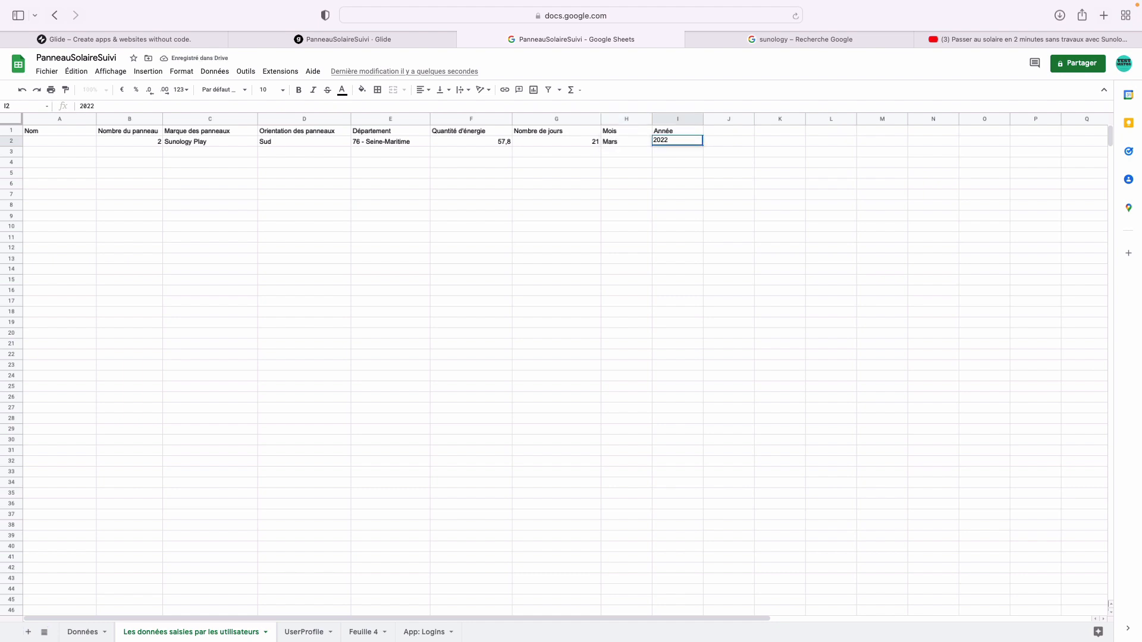
key("Return")
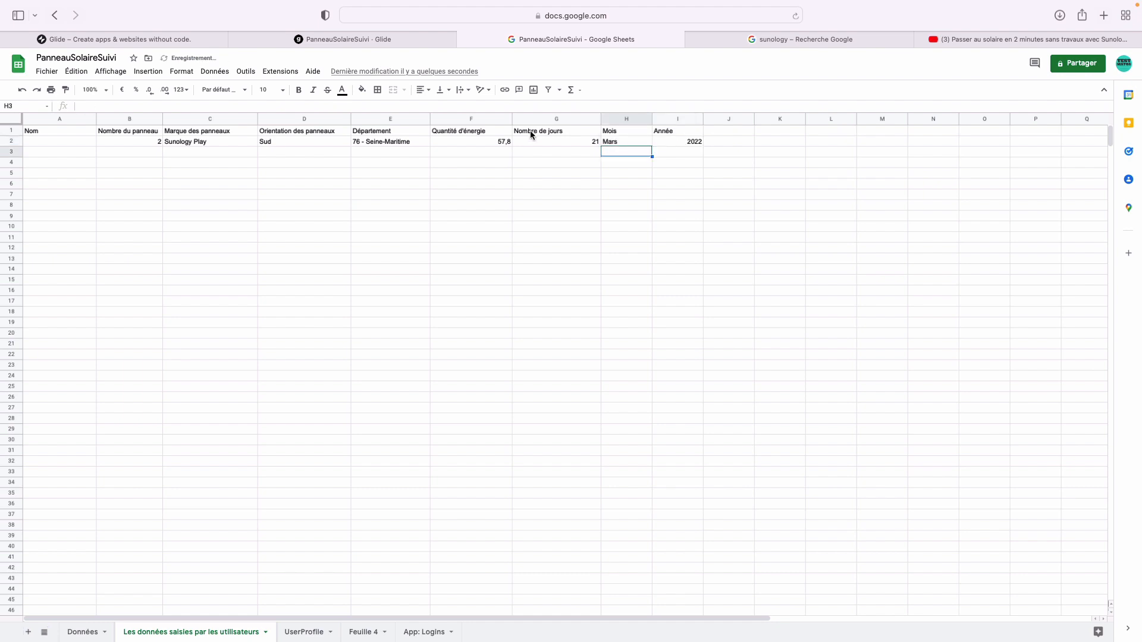
left_click(428, 38)
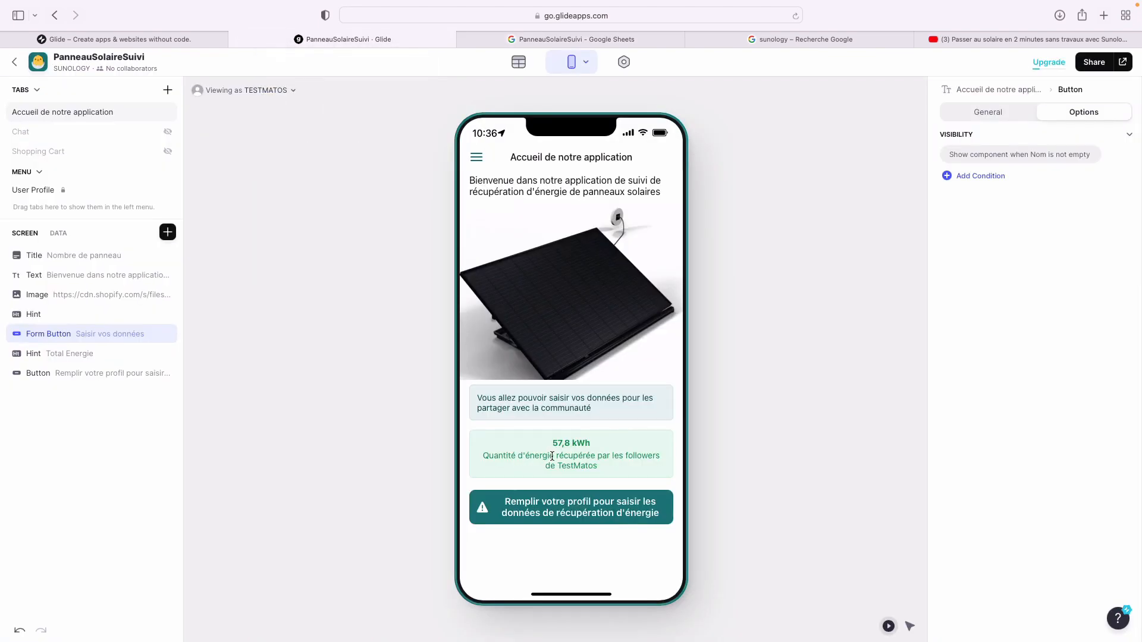
double_click(67, 337)
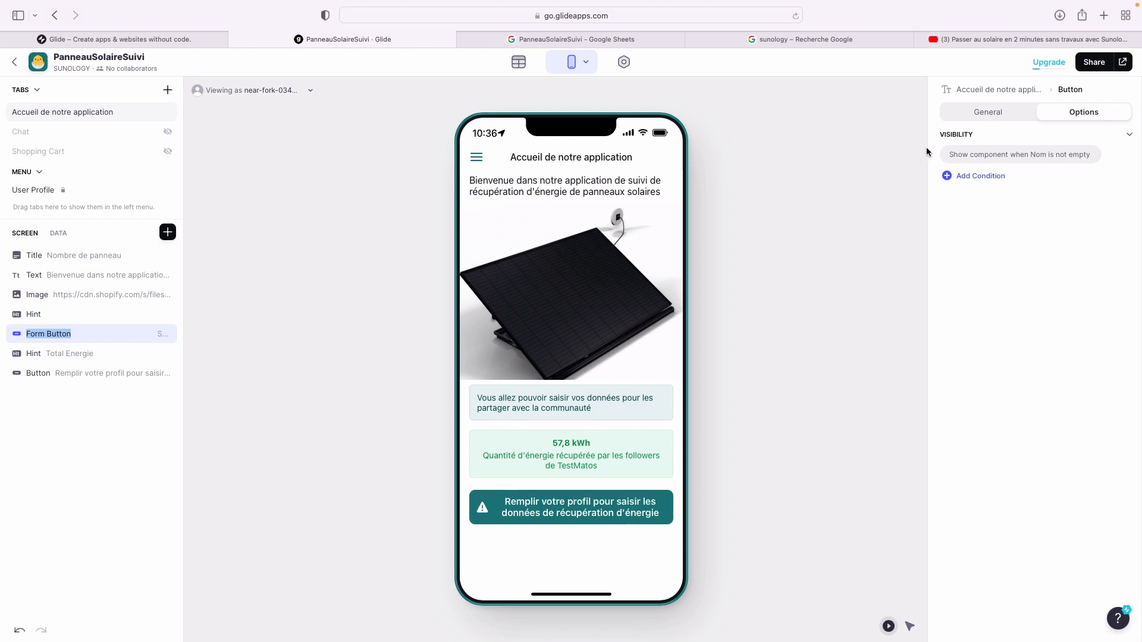
left_click(986, 113)
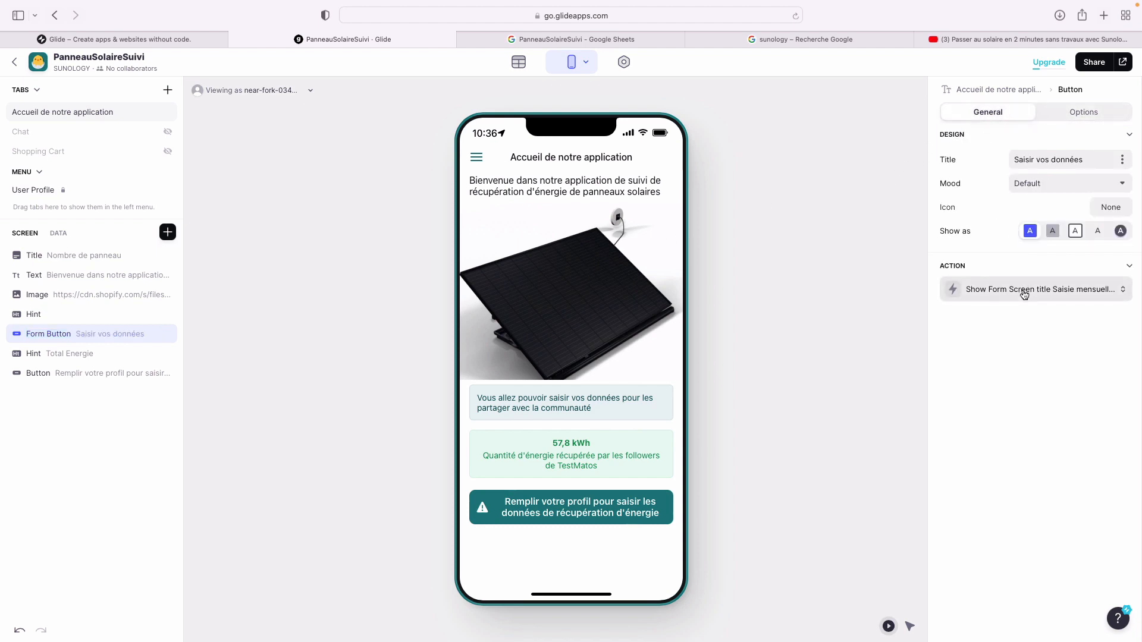
left_click(1024, 294)
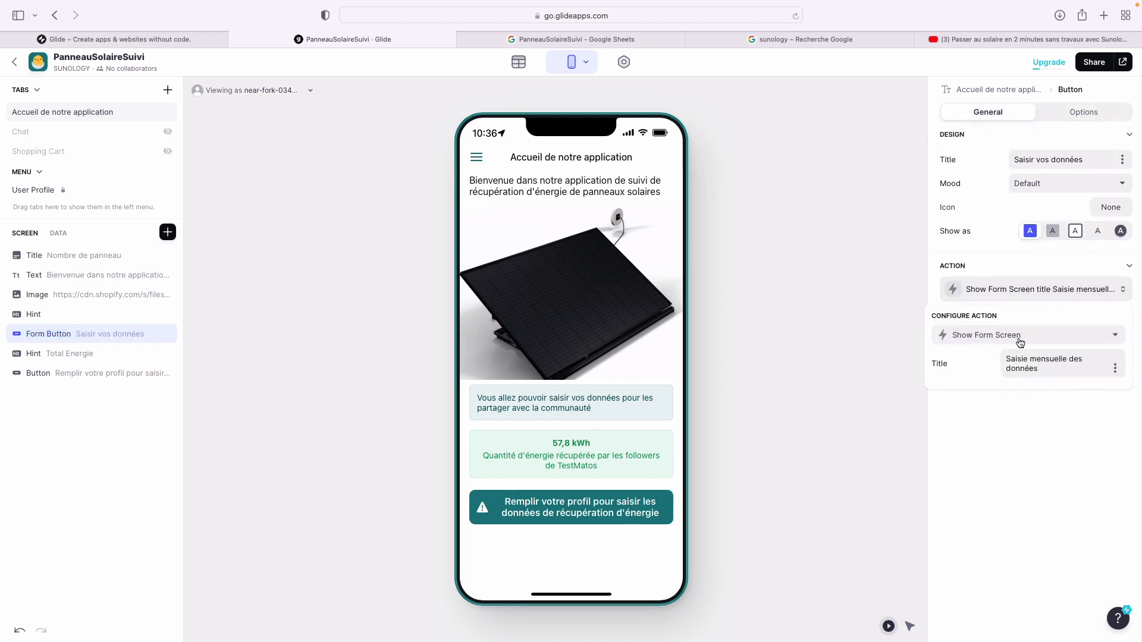
left_click(1024, 463)
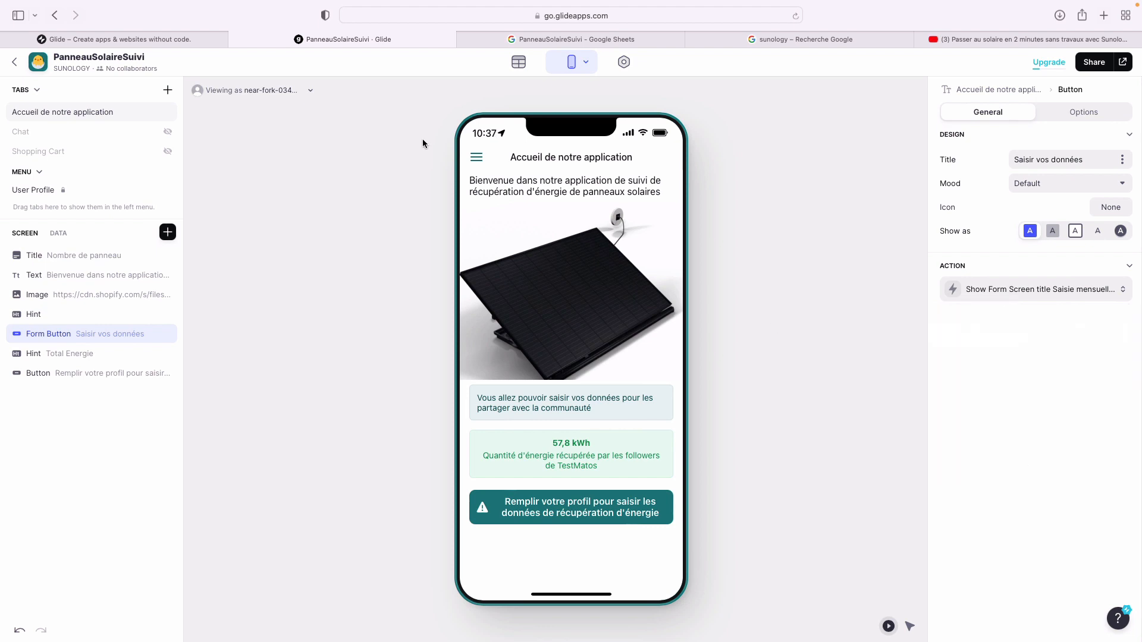
left_click(277, 90)
left_click(268, 157)
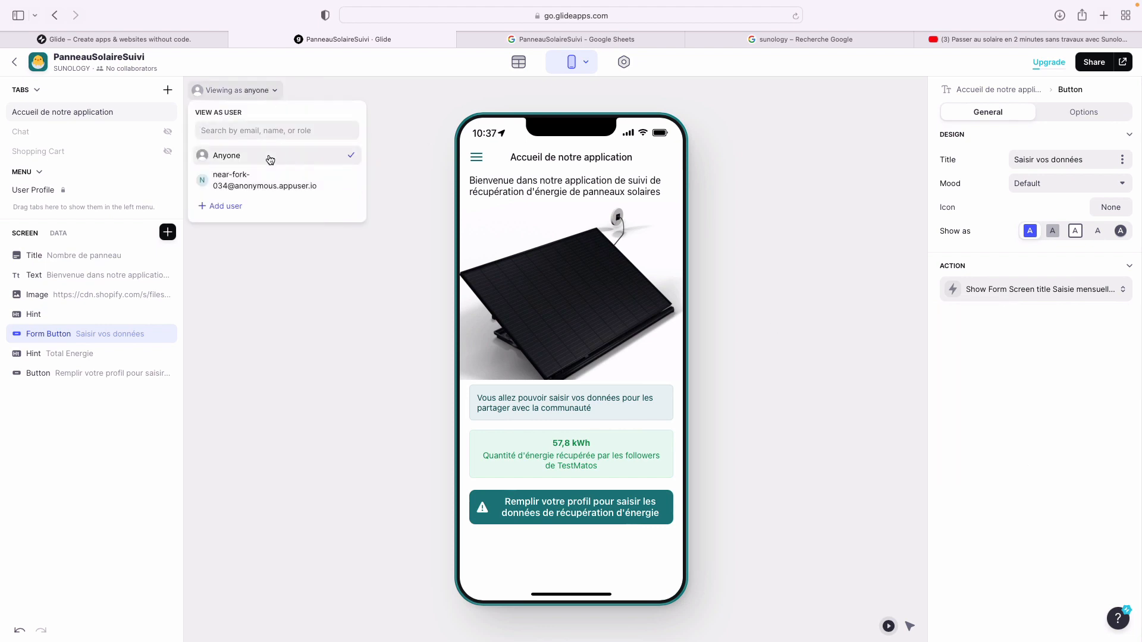
left_click(256, 179)
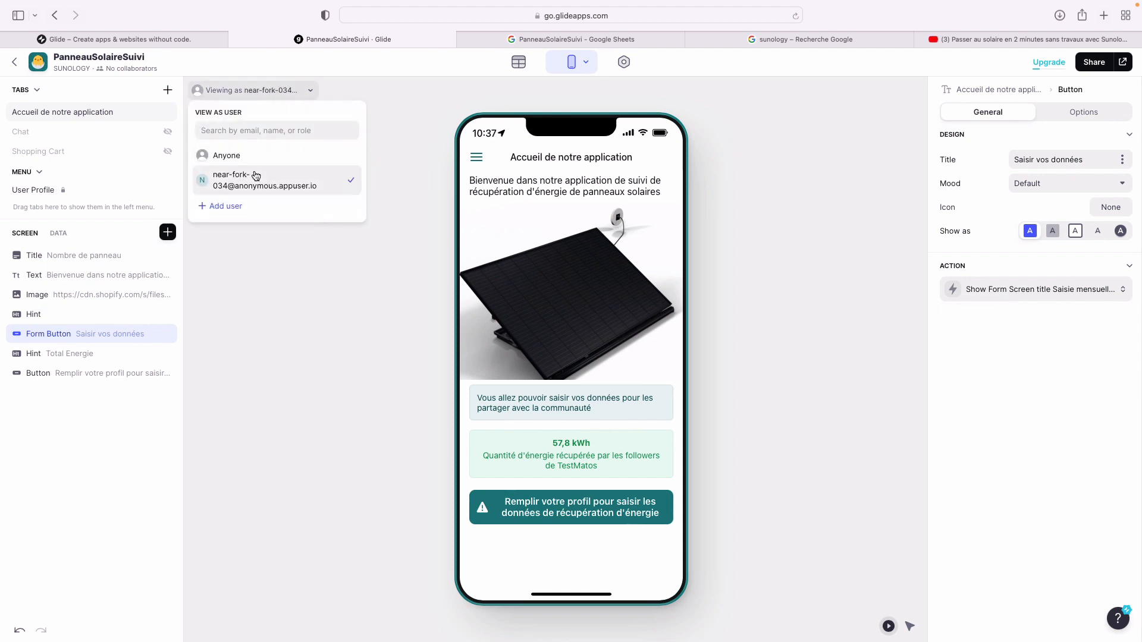
left_click(401, 89)
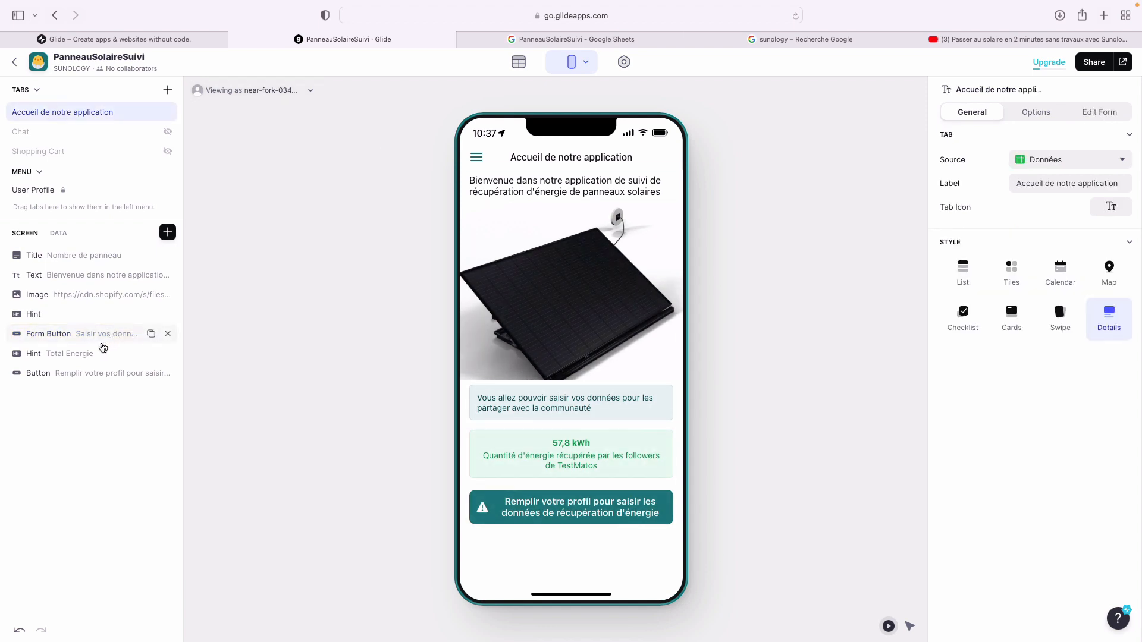
left_click(95, 335)
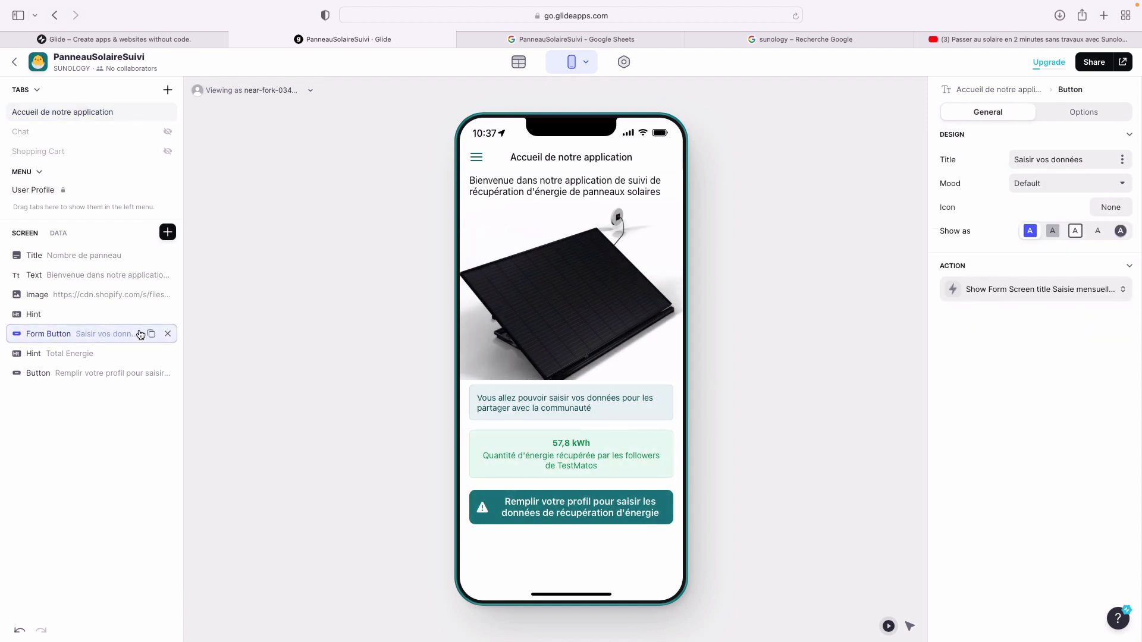
double_click(26, 334)
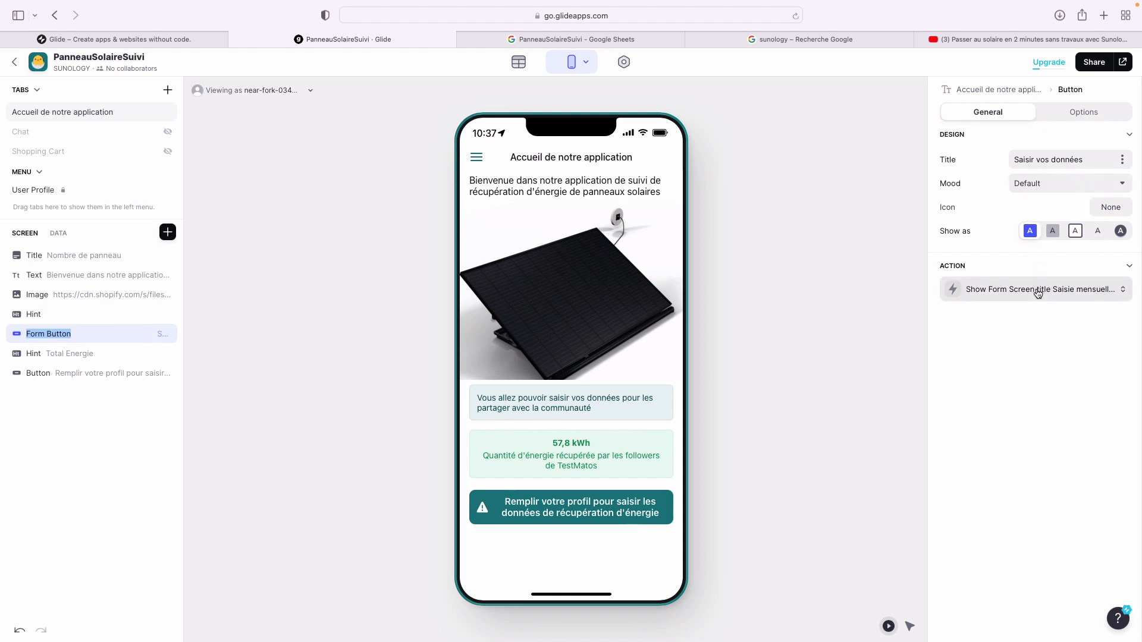
- Delete the form button's 'Nom is not empty' visibility condition and open the form in the preview
left_click(909, 626)
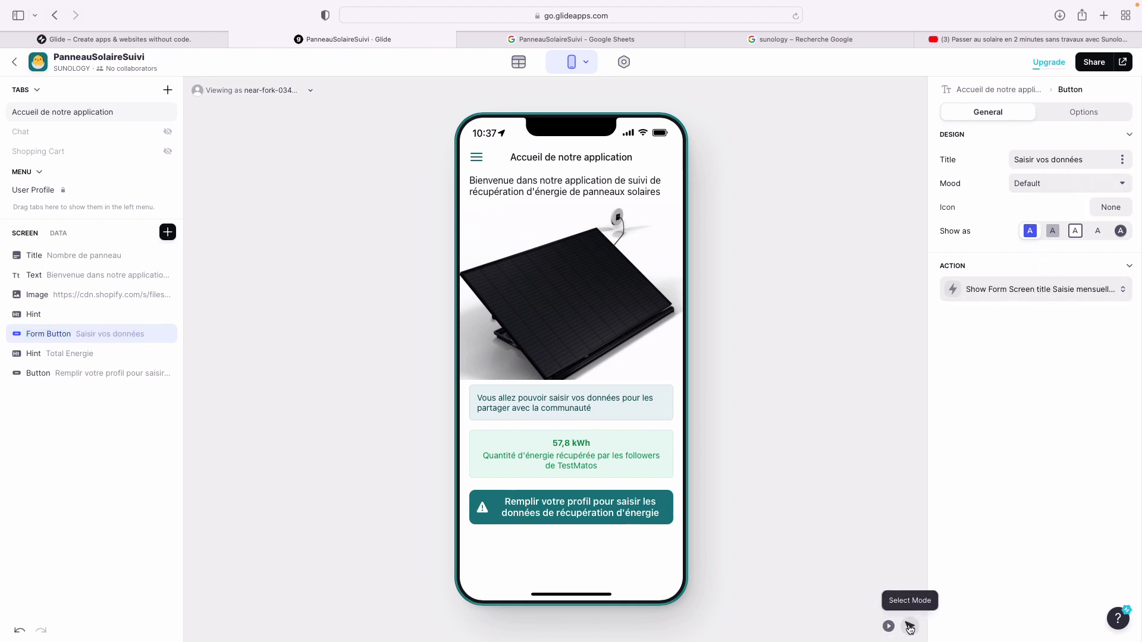
double_click(42, 333)
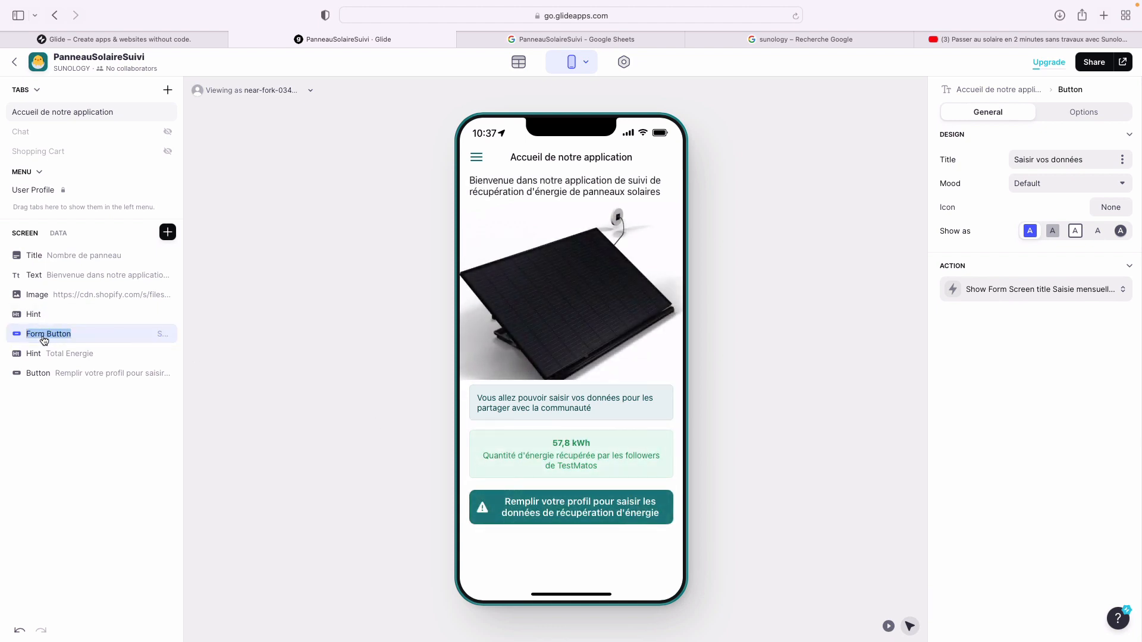
left_click(1068, 89)
left_click(1066, 114)
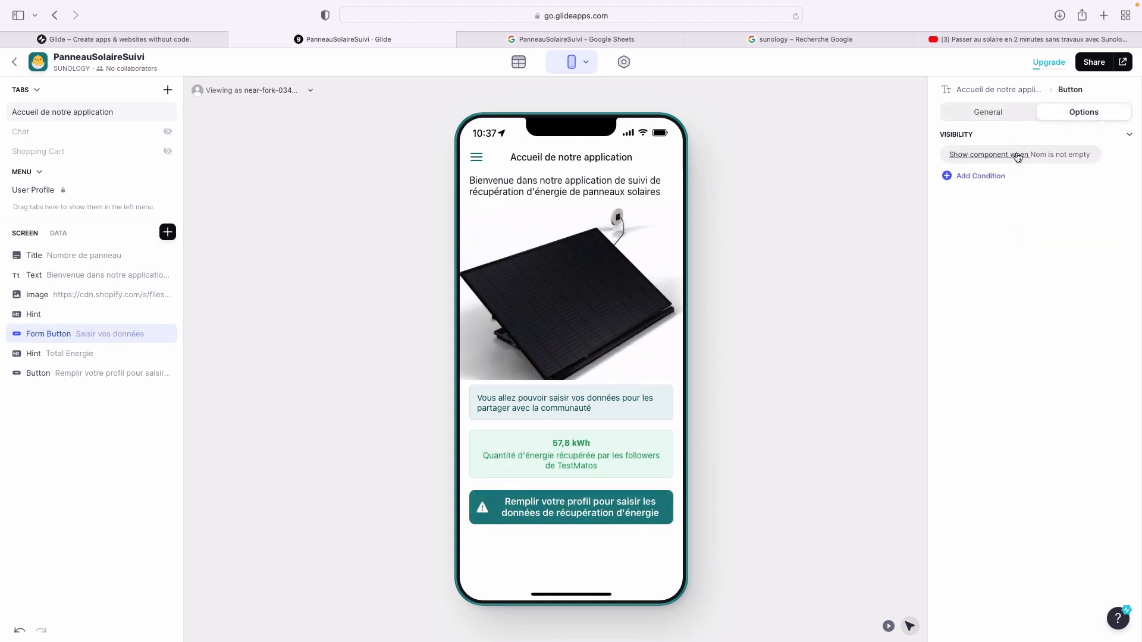
left_click(1018, 157)
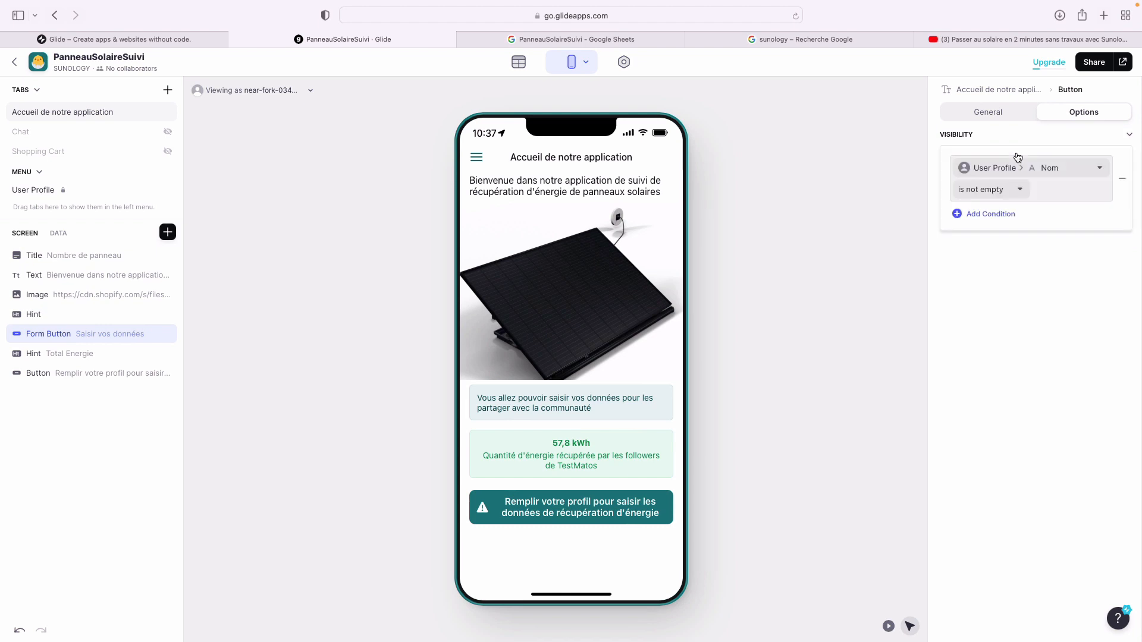
left_click(1127, 188)
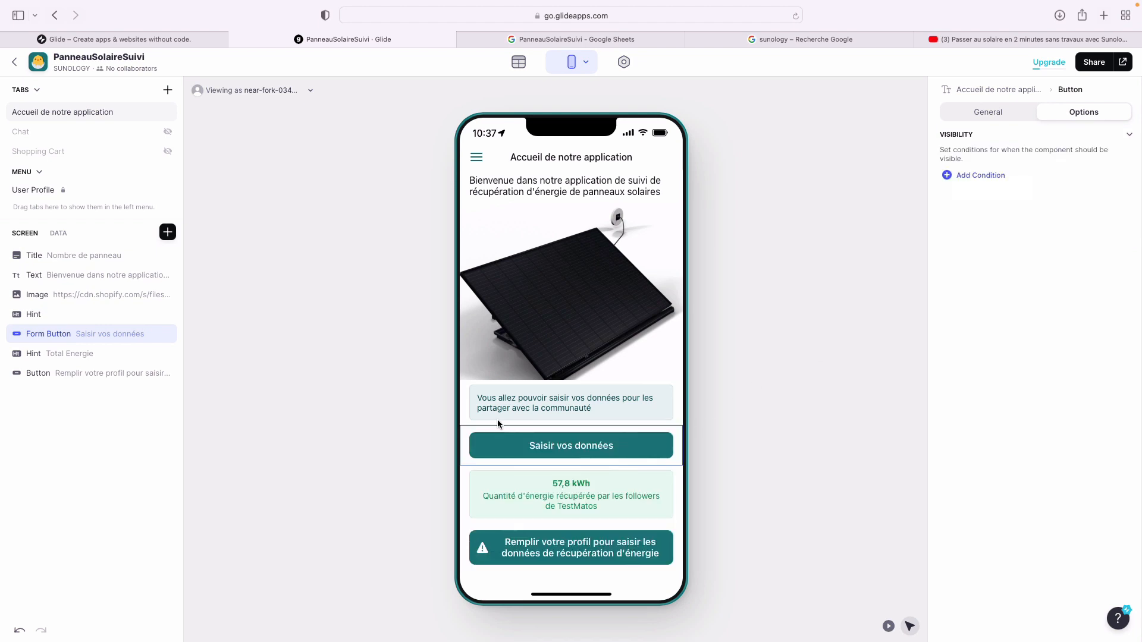
left_click(628, 449)
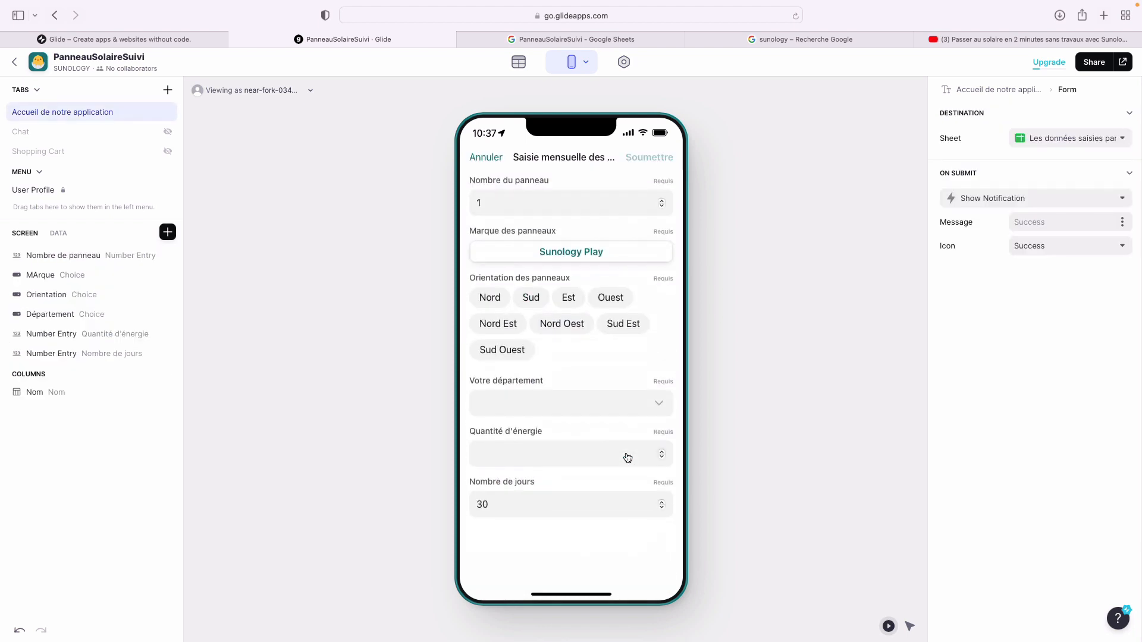
- Insert a Choice component into the form titled Mois, writing to the Mois column
left_click(168, 232)
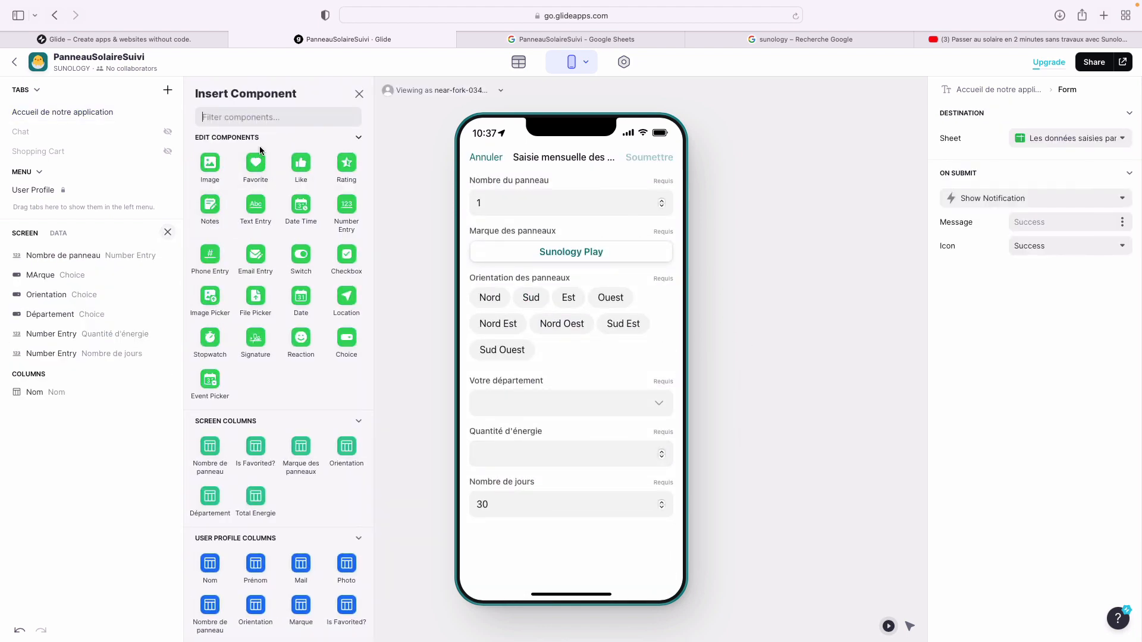
type("choice")
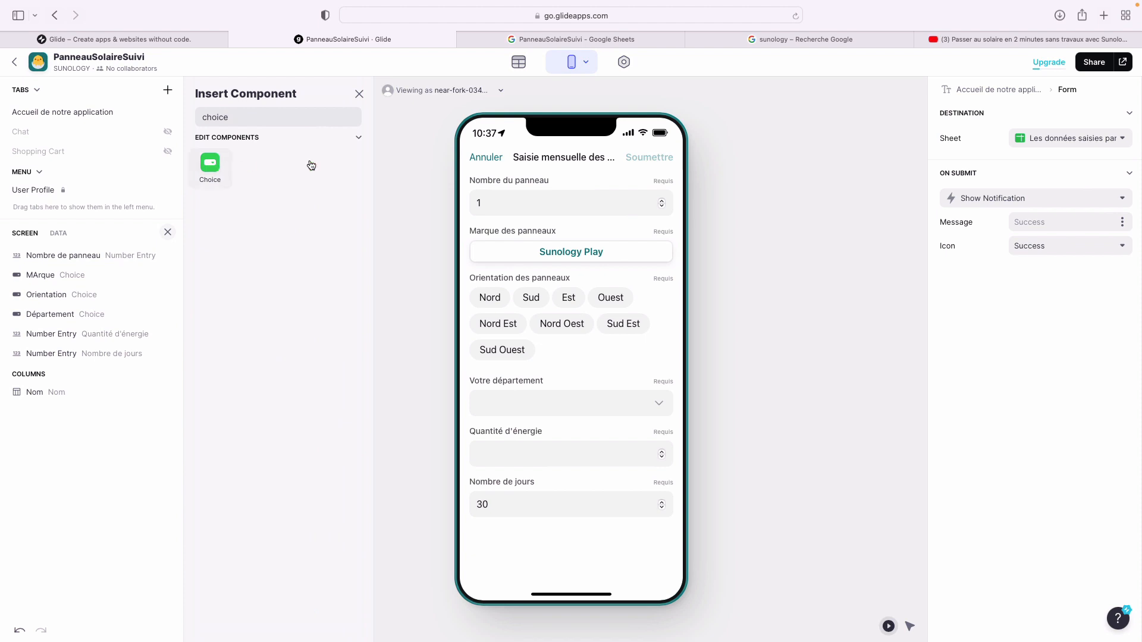
left_click(210, 166)
left_click(1083, 164)
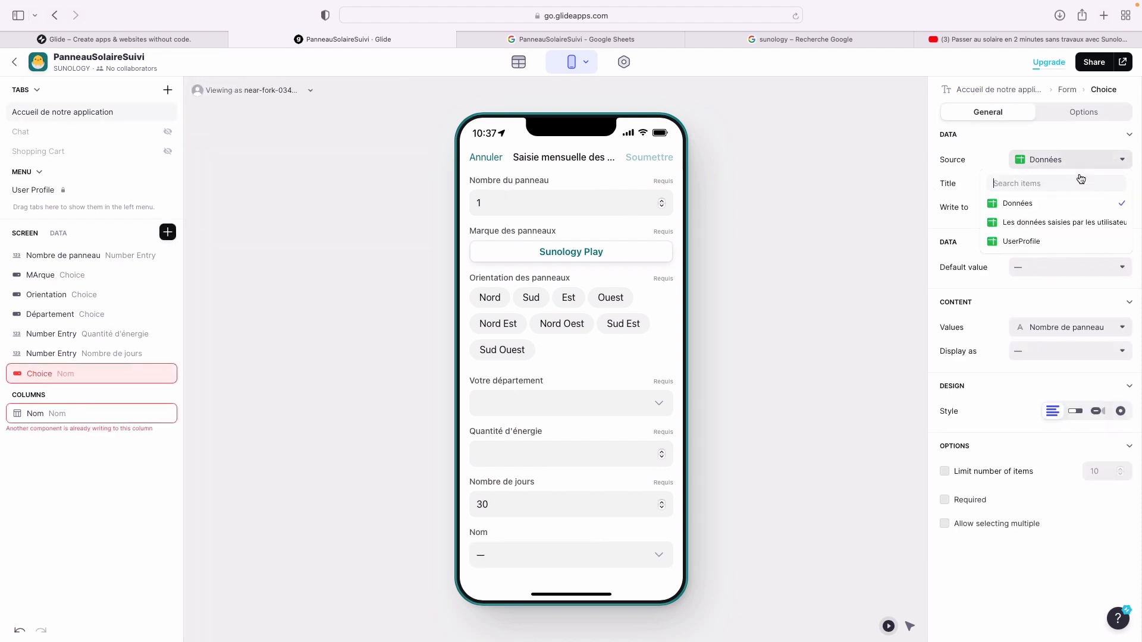
left_click(992, 142)
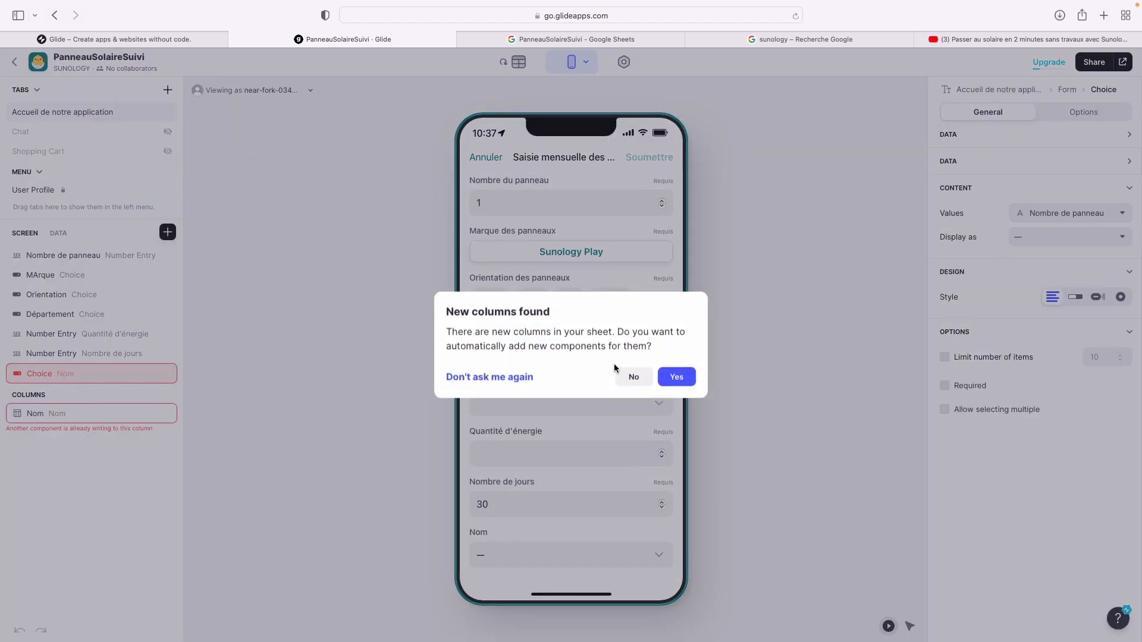
left_click(632, 376)
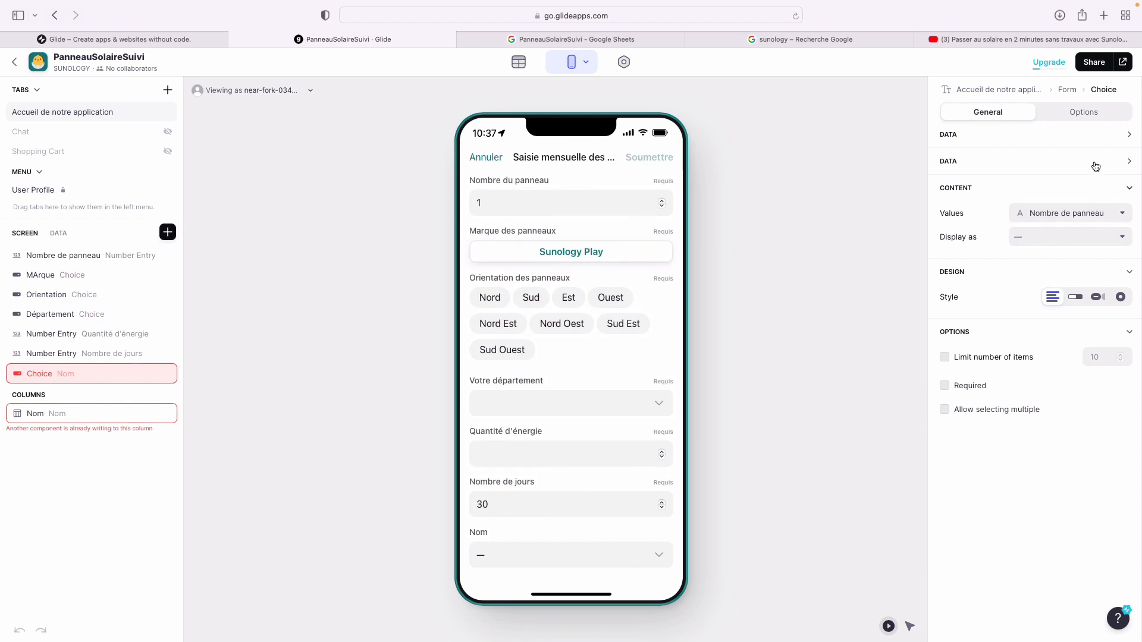
left_click(219, 354)
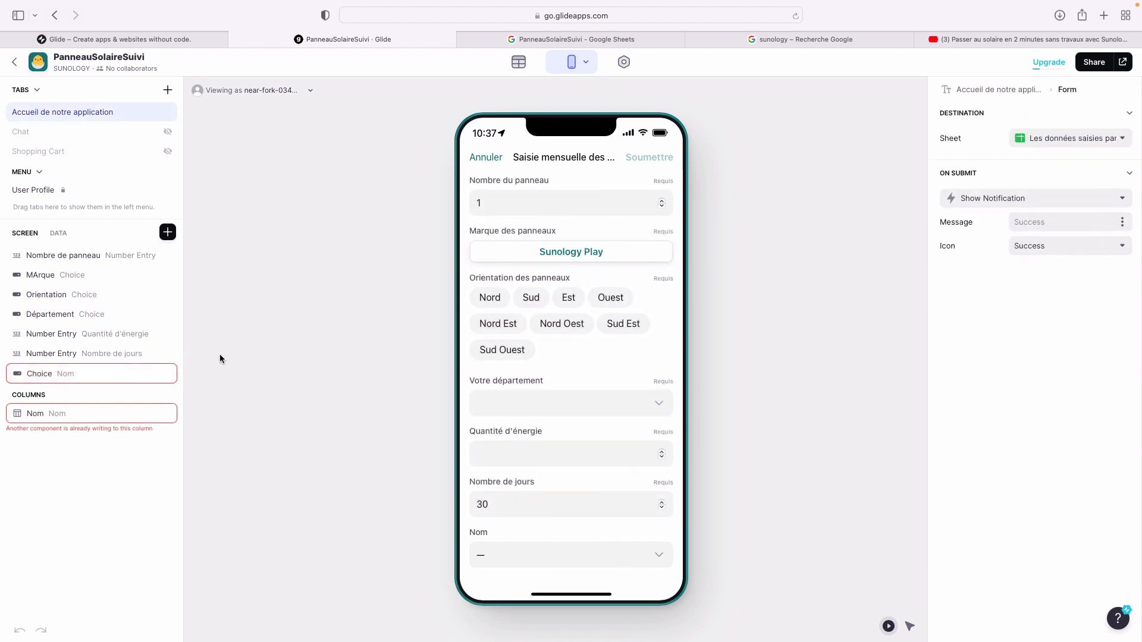
left_click(43, 373)
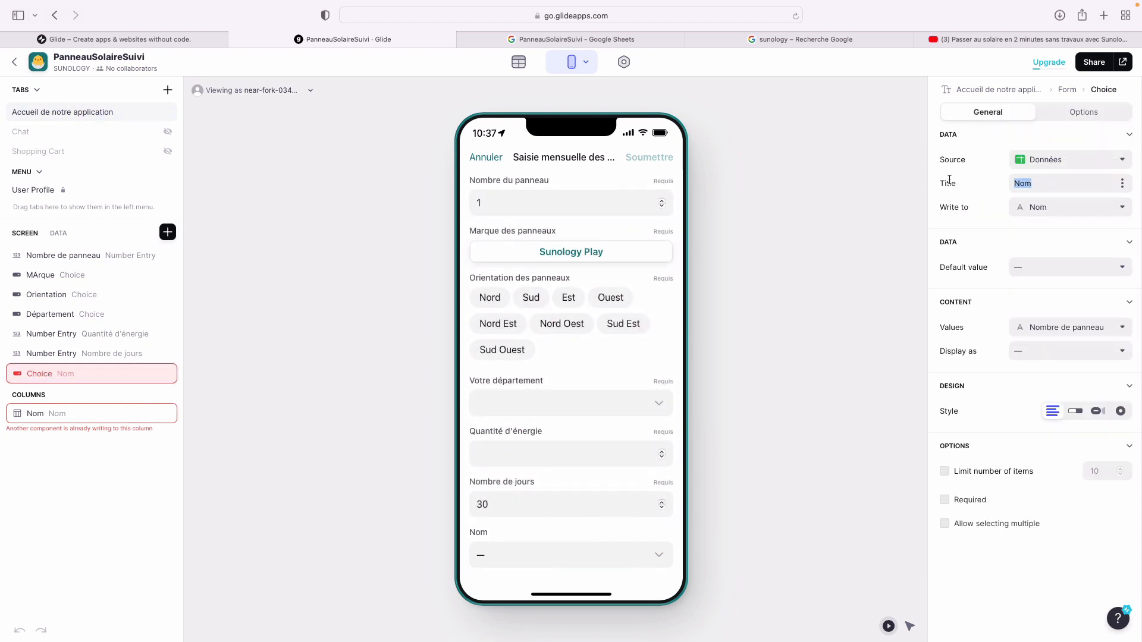
type("Mois")
left_click(1097, 207)
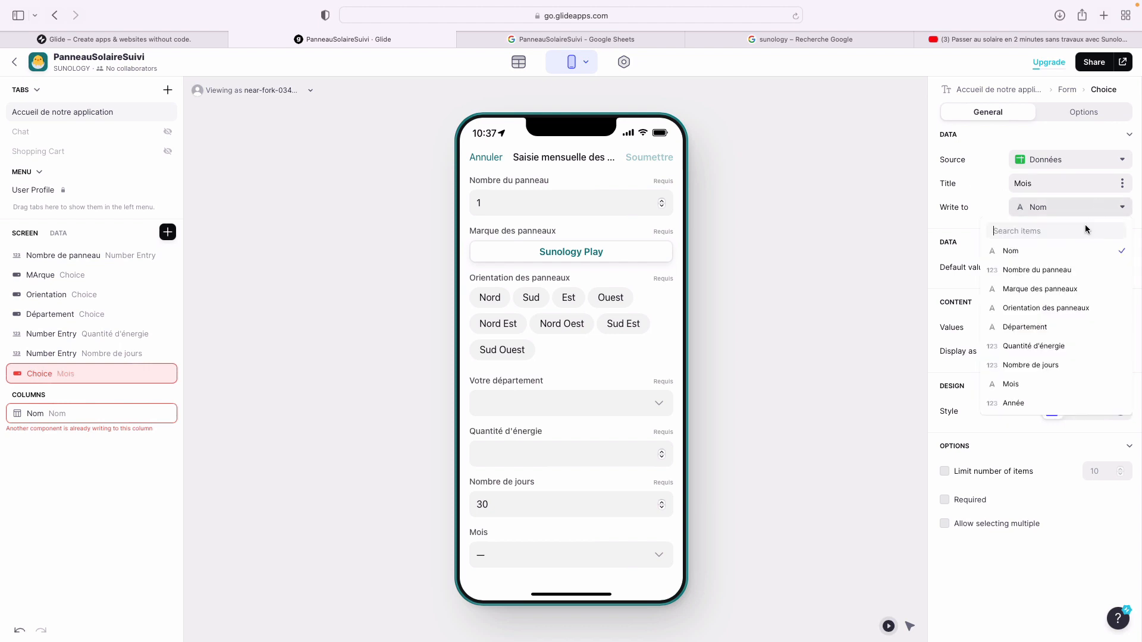
left_click(1054, 384)
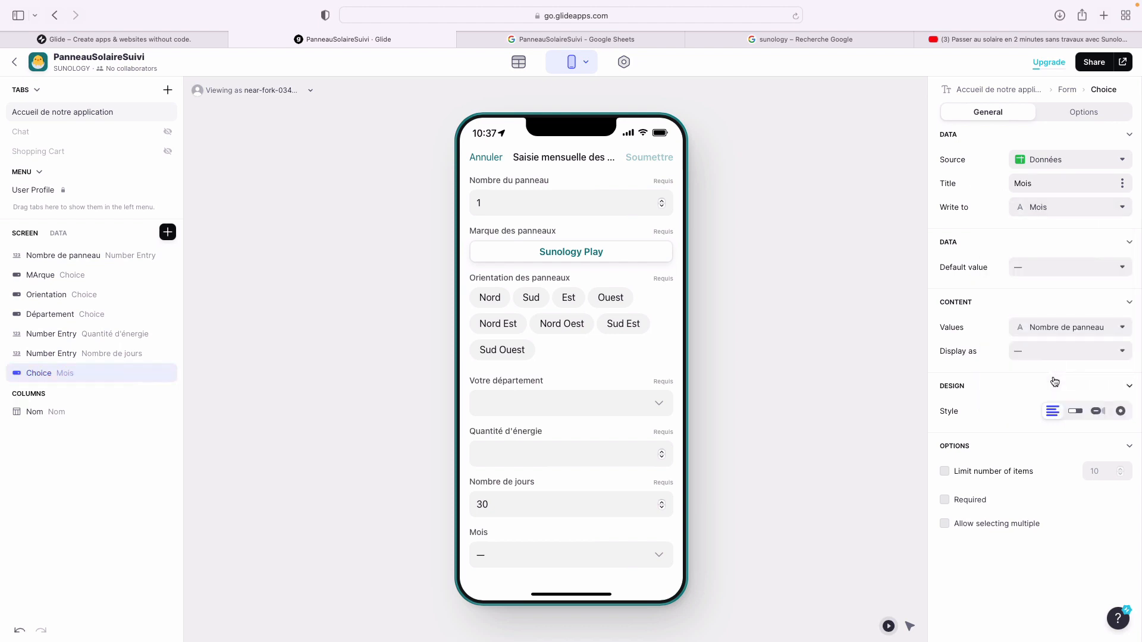
- Use the Mois column as the choice values and check the month picker in the preview
left_click(1075, 279)
left_click(1070, 242)
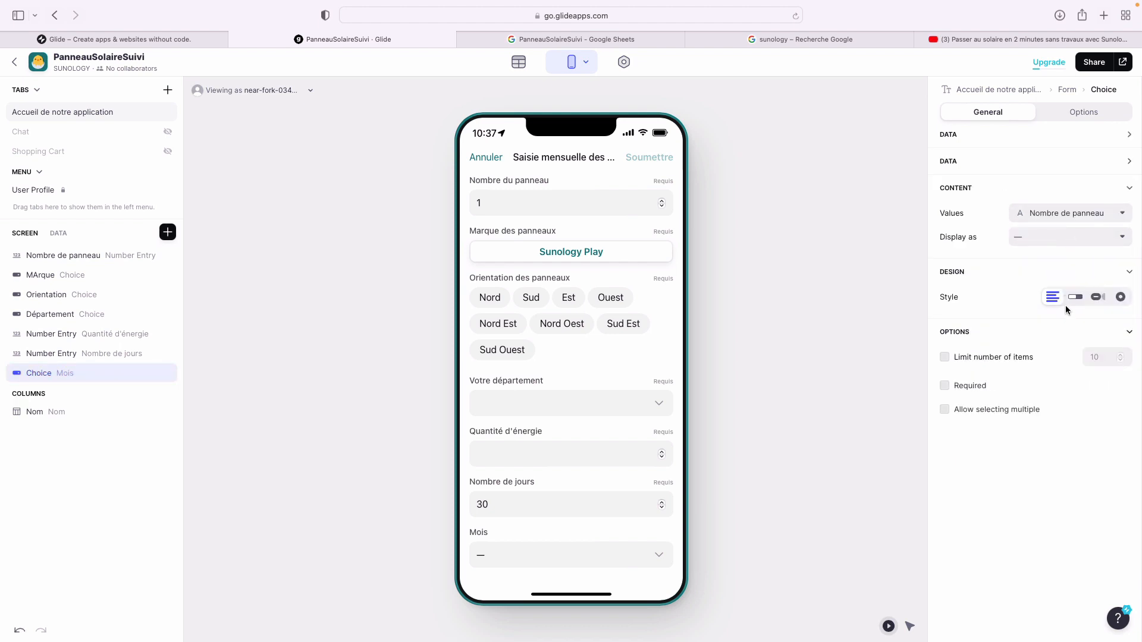
double_click(54, 375)
left_click(1005, 290)
left_click(1092, 161)
left_click(1091, 168)
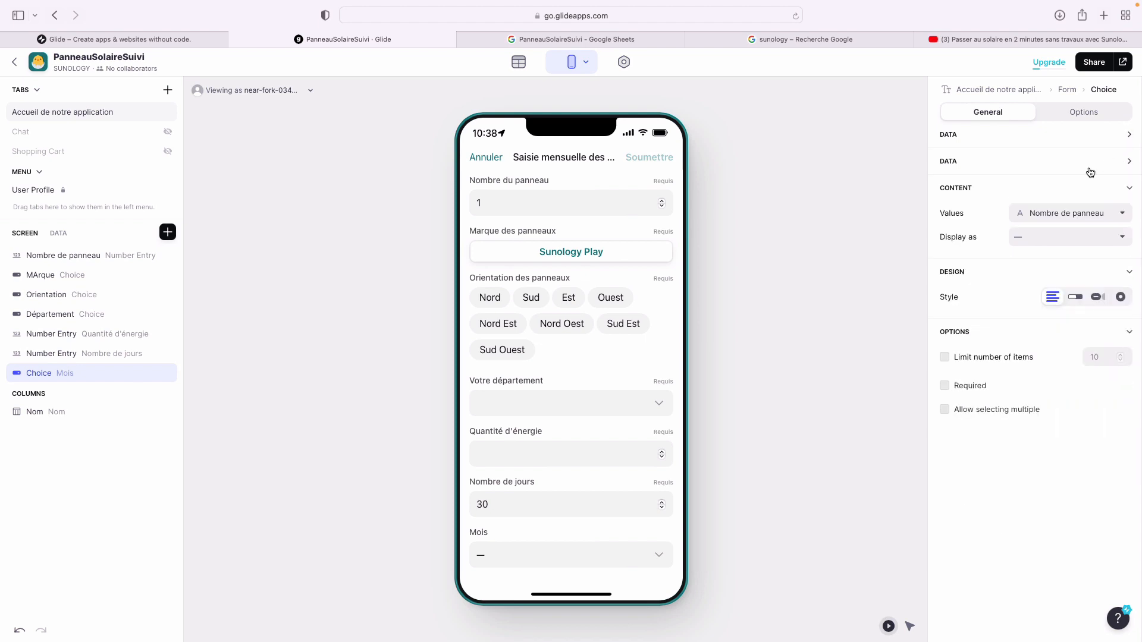
left_click(1131, 135)
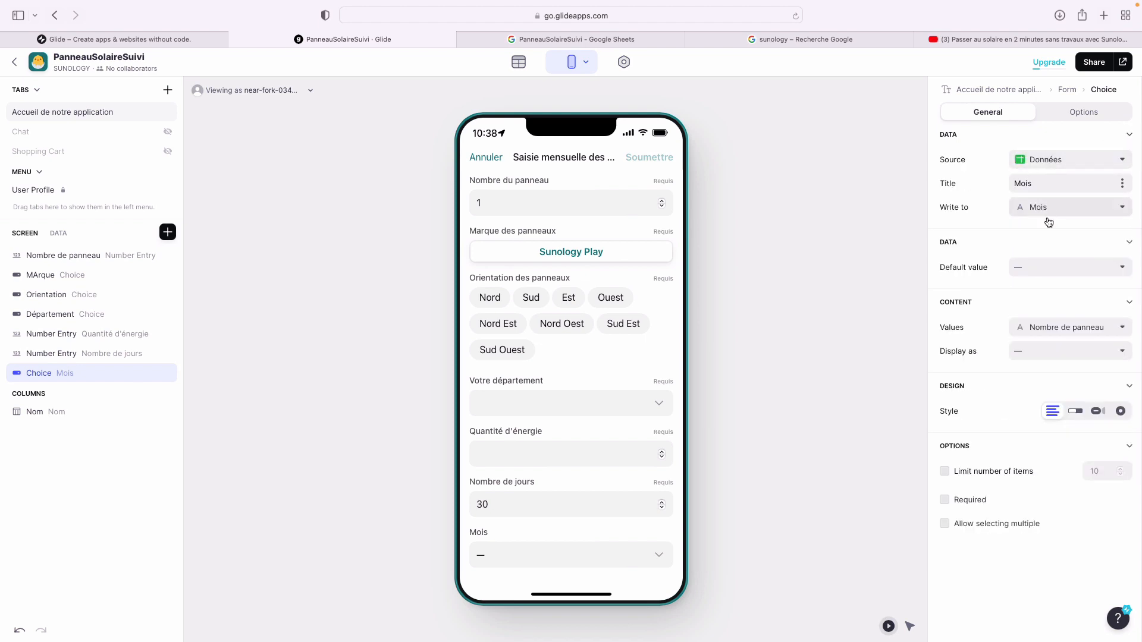
left_click(1049, 266)
left_click(1049, 266)
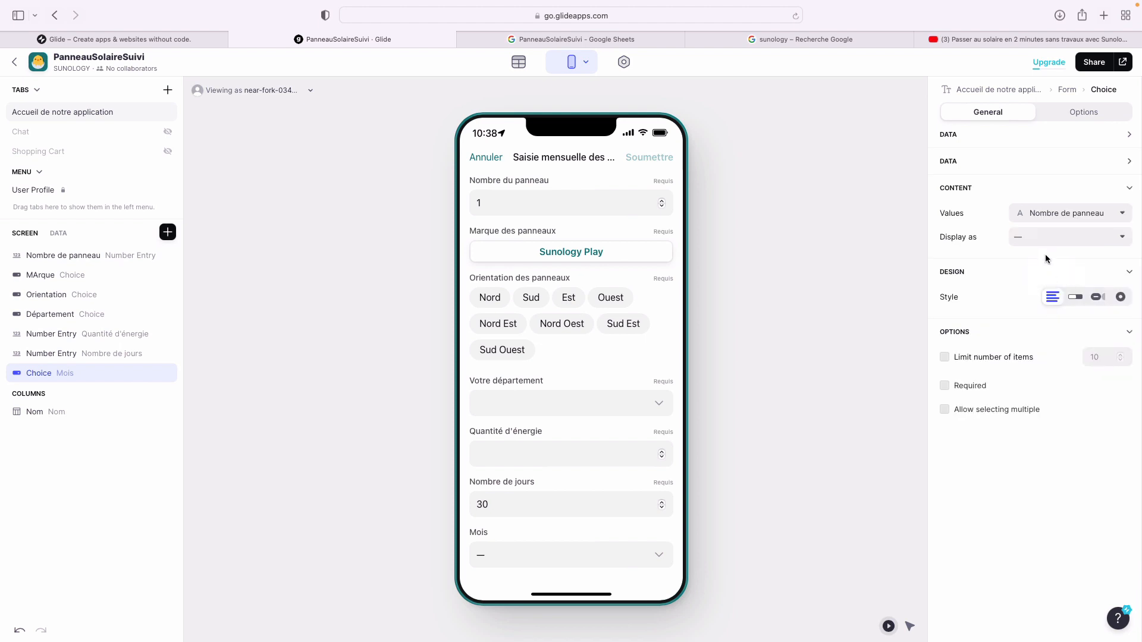
left_click(1128, 162)
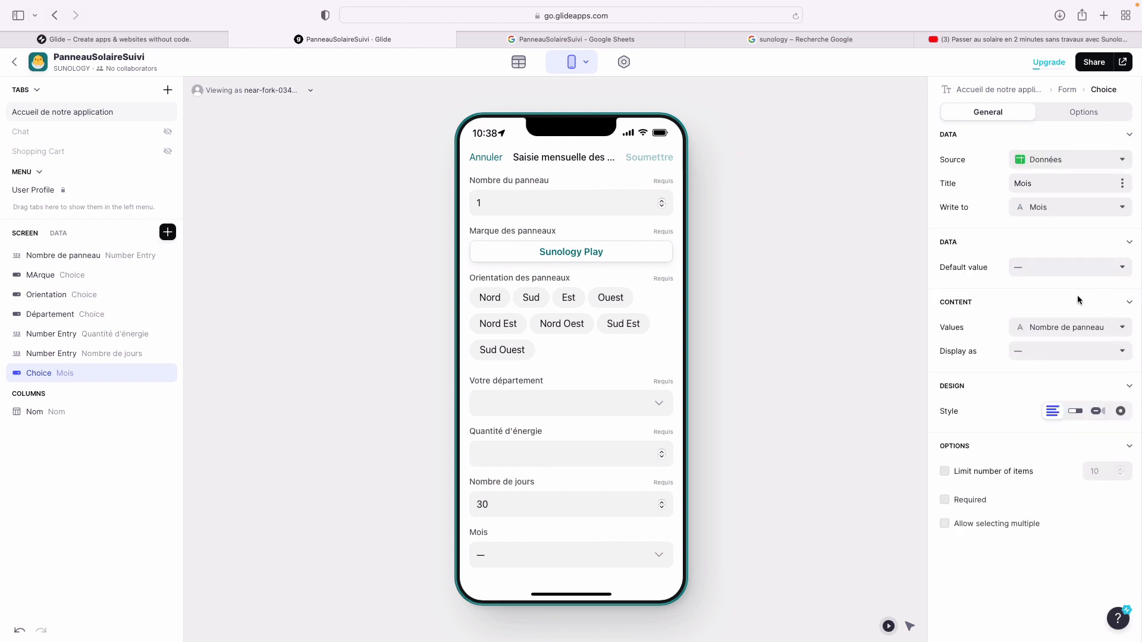
left_click(1078, 327)
left_click(1043, 463)
left_click(661, 553)
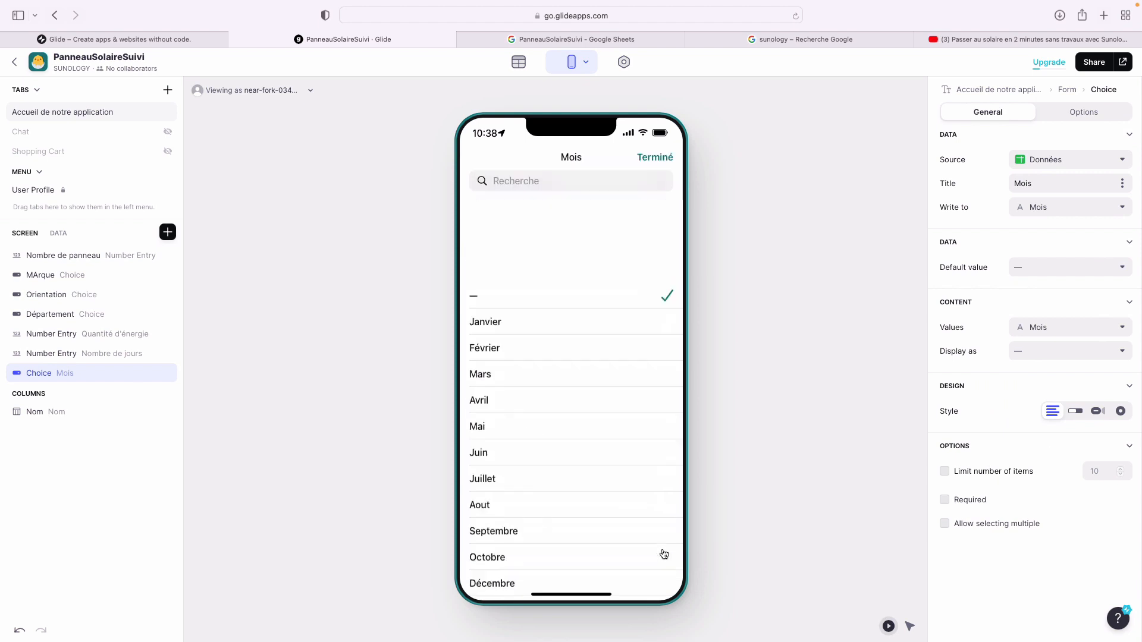
left_click(660, 158)
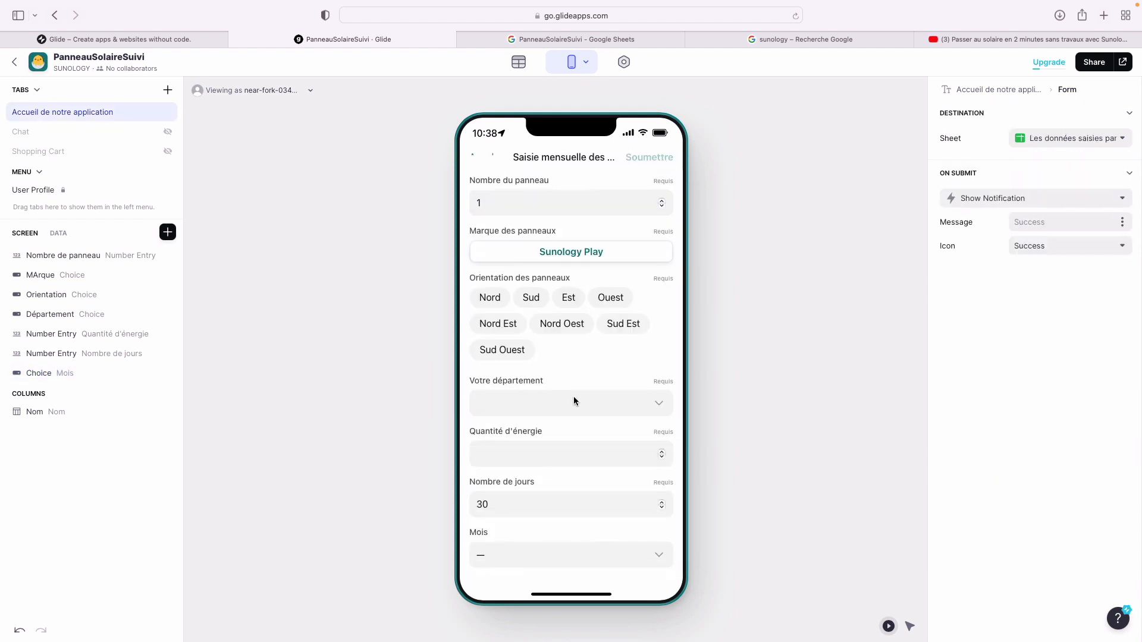
- Add a required Choice field titled Année, saving to and listing values from the Année column
left_click(168, 232)
type("choice")
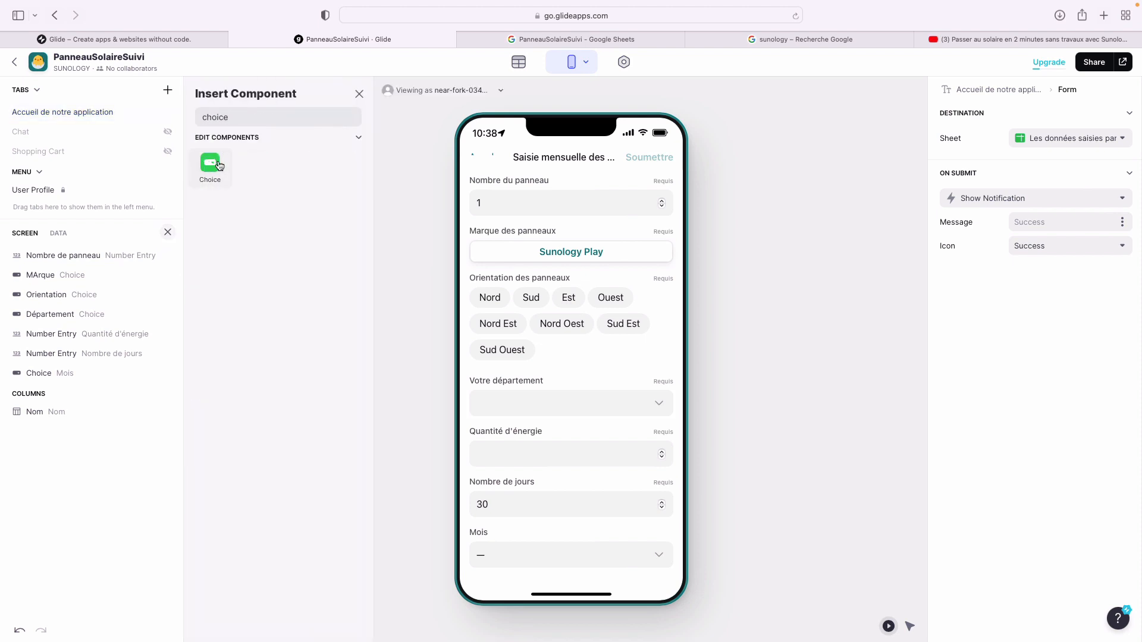
left_click(211, 163)
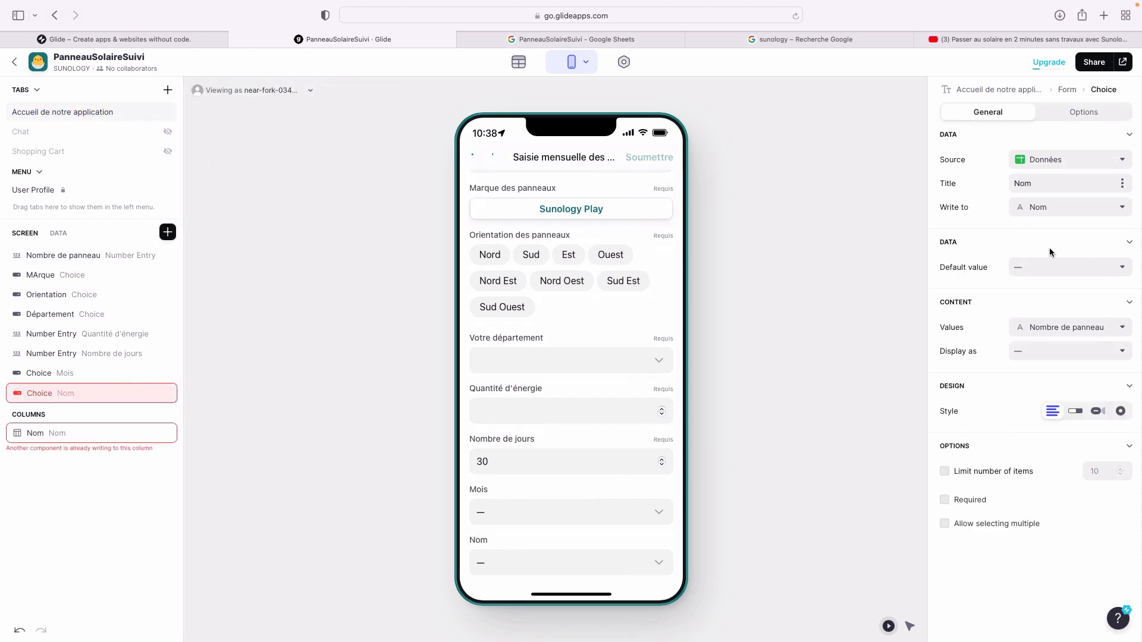
double_click(1094, 185)
type("Anén")
type("née")
left_click(1054, 209)
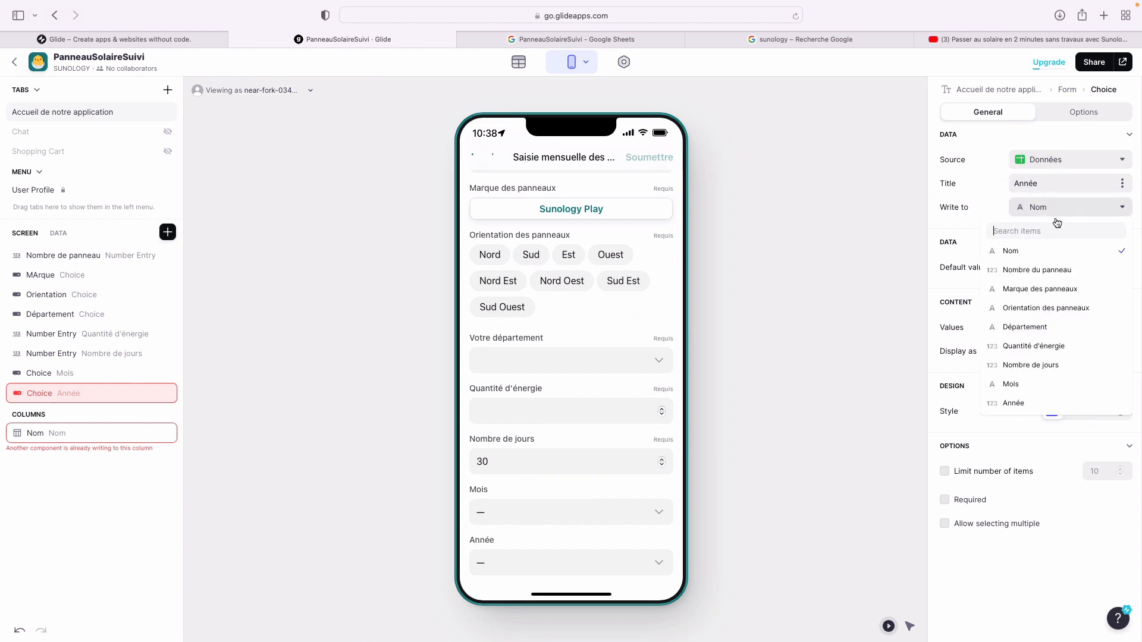
left_click(1032, 403)
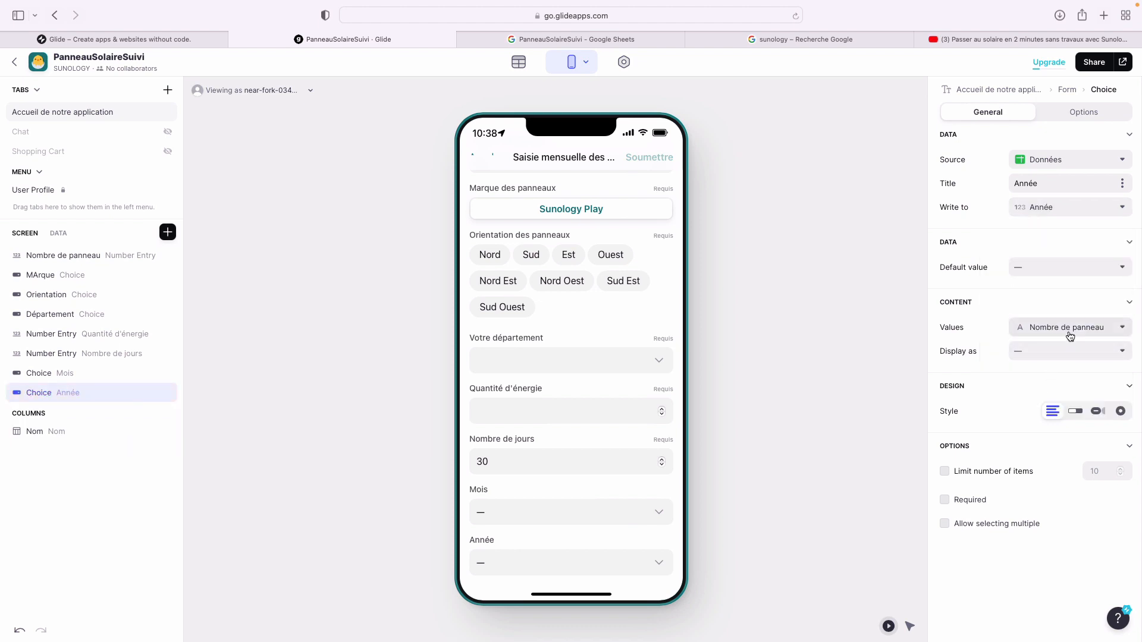
left_click(1070, 329)
left_click(1037, 484)
left_click(970, 500)
- Mark the Mois choice field as required too
left_click(75, 375)
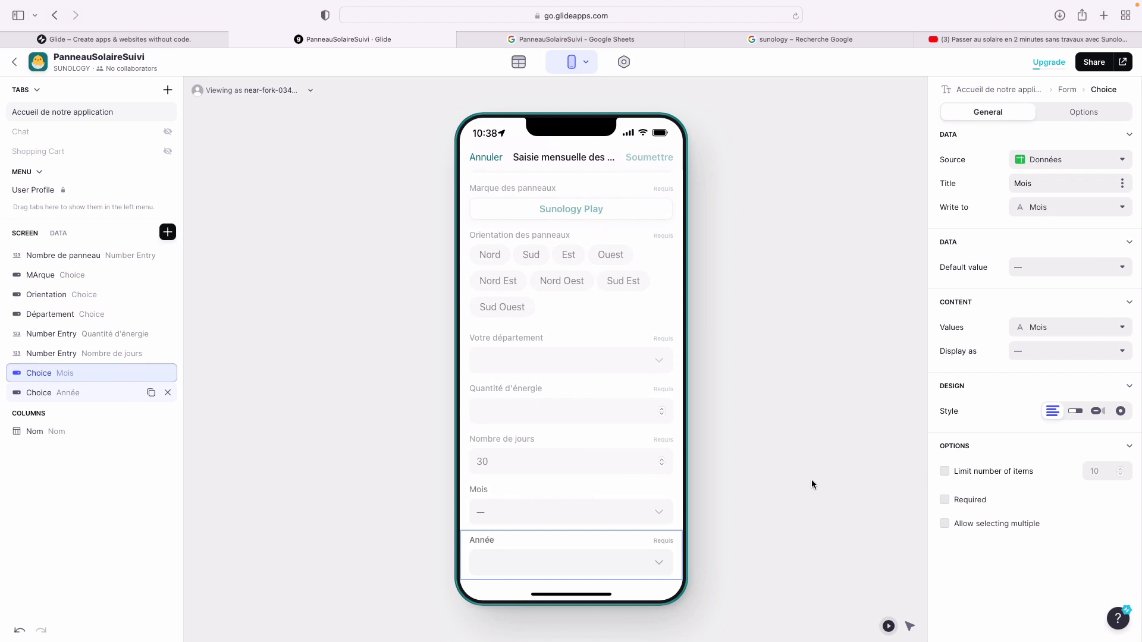
left_click(955, 500)
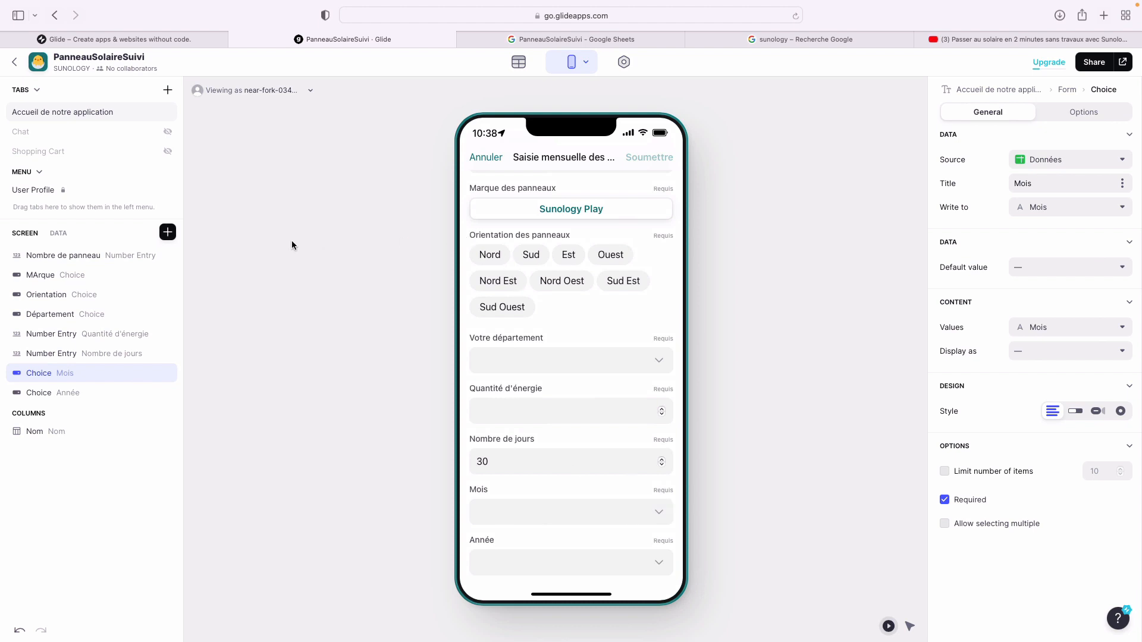
left_click(77, 392)
double_click(77, 391)
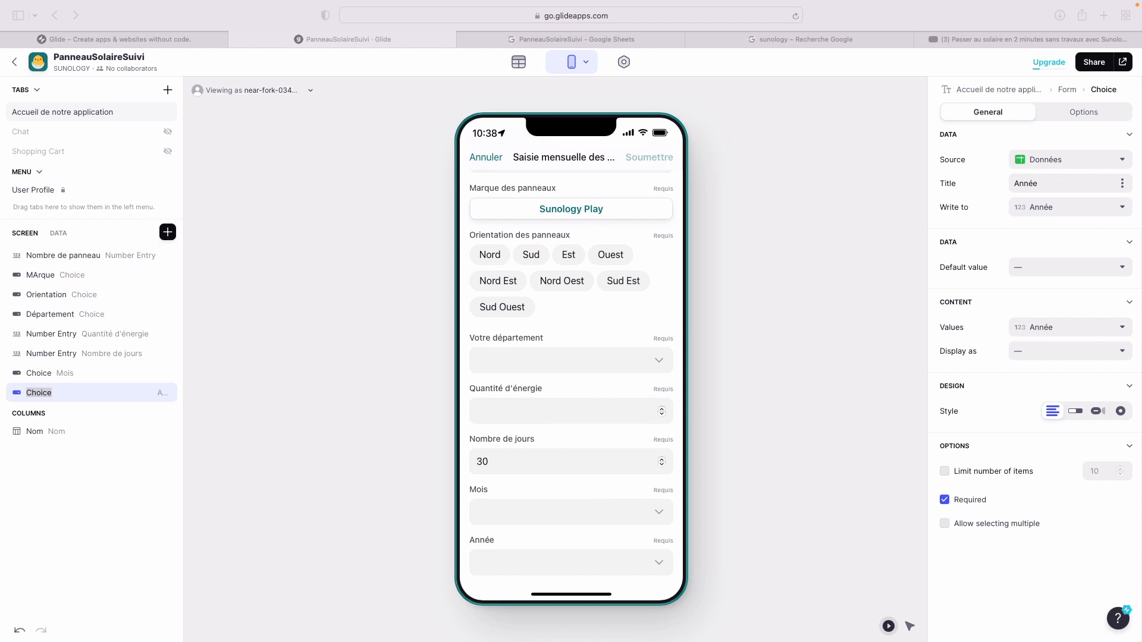
- Go back to the home screen and test-open the monthly entry form, then cancel it
left_click(255, 311)
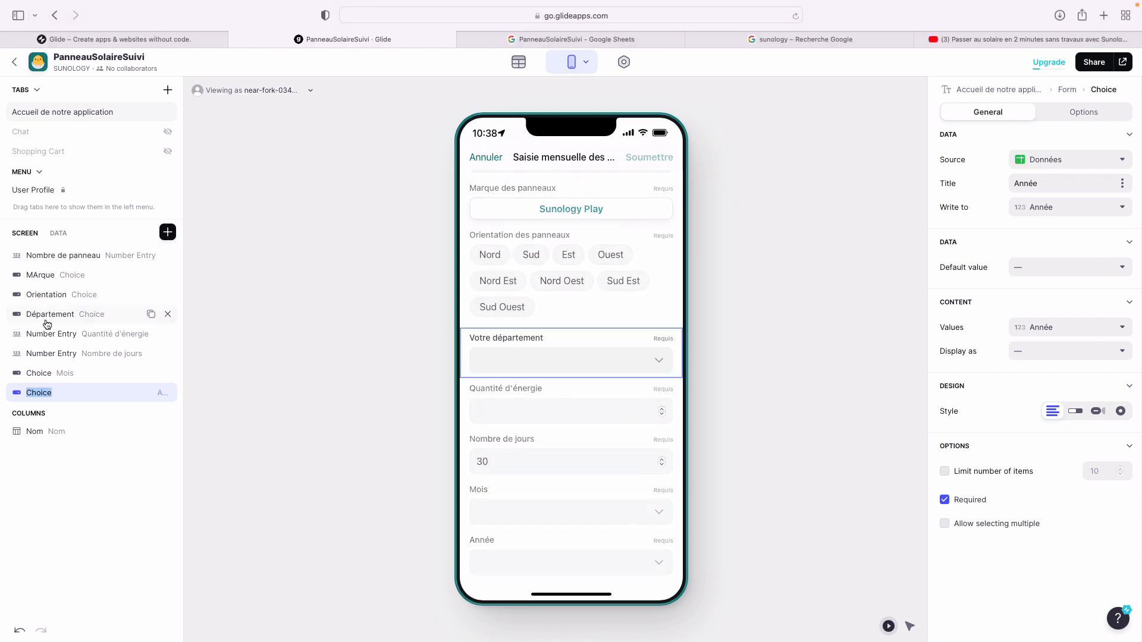
left_click(72, 119)
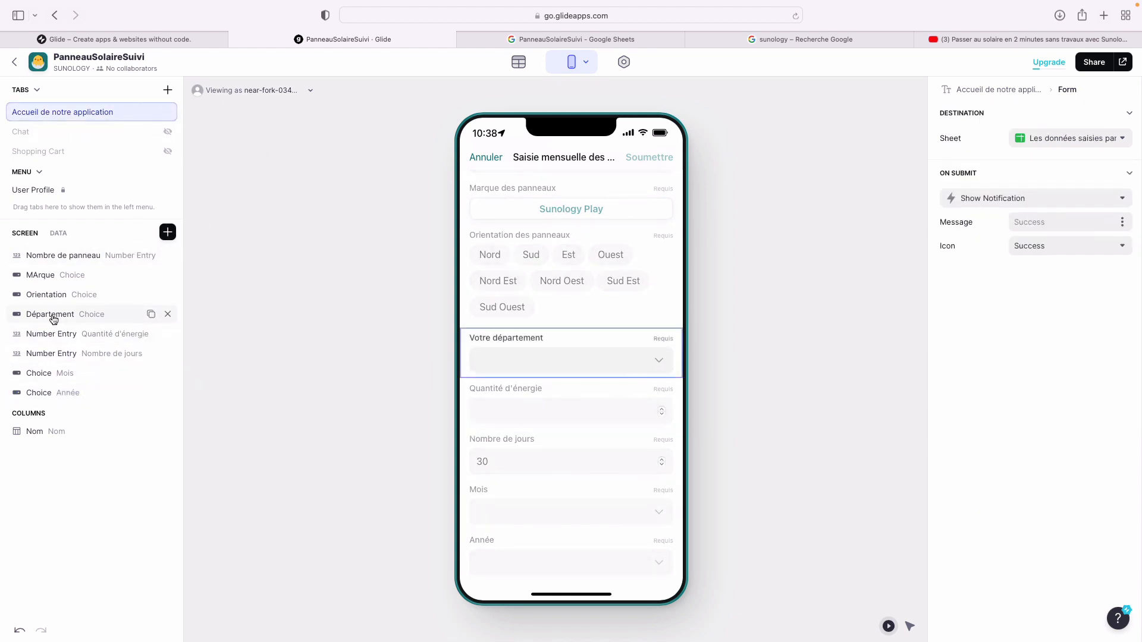
left_click(476, 167)
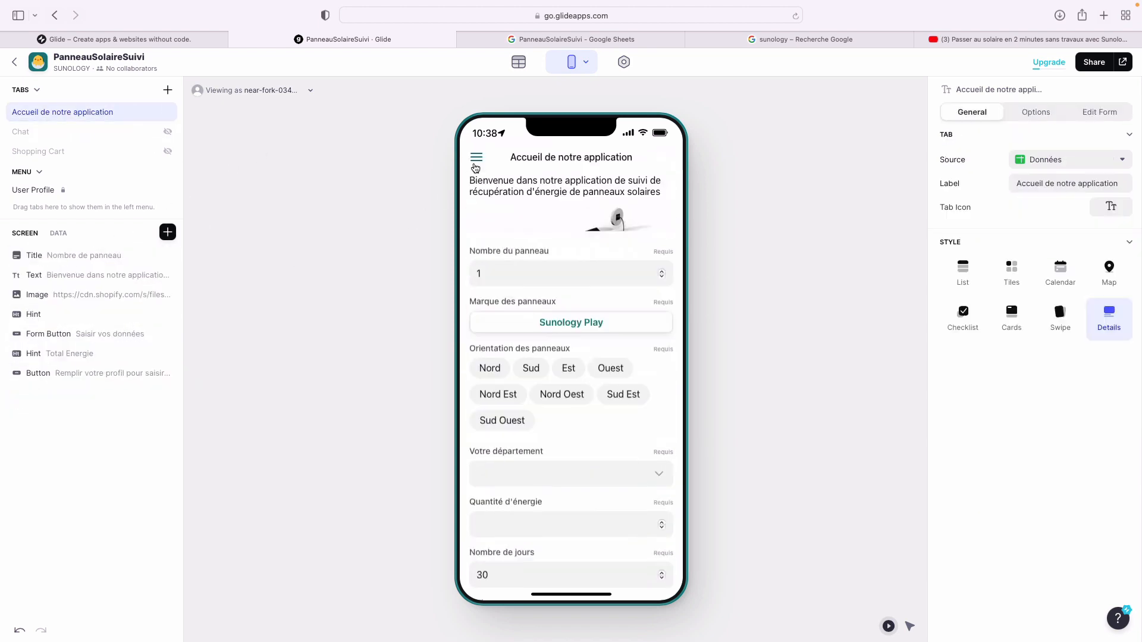
left_click(472, 444)
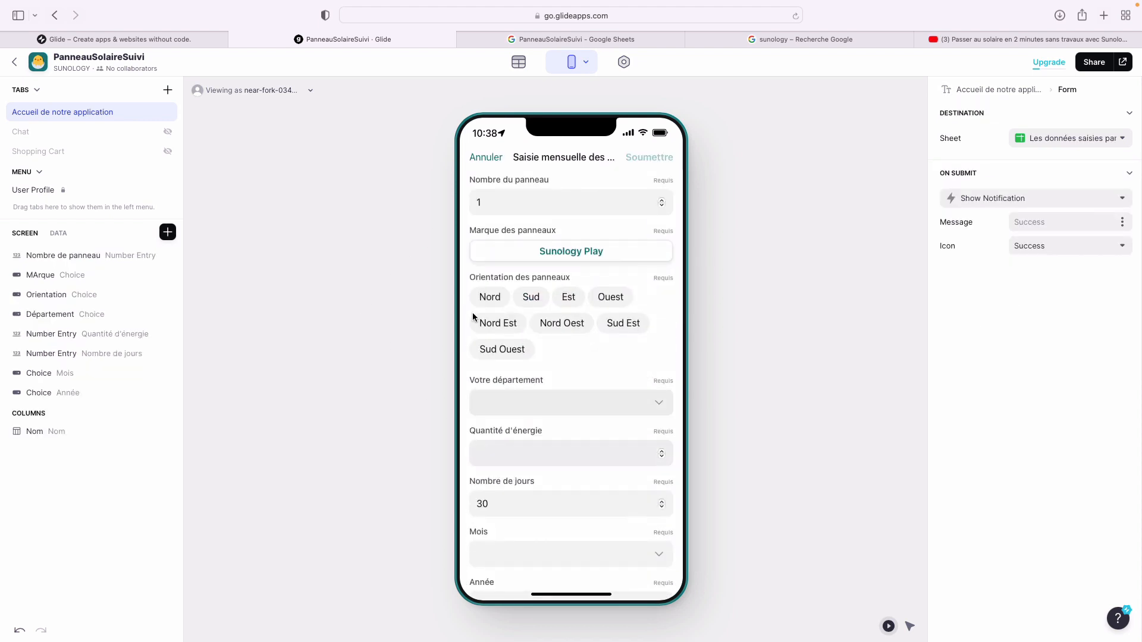
left_click(484, 158)
- Give the Saisir vos données button the visibility condition User Profile Nom is not empty
left_click(51, 333)
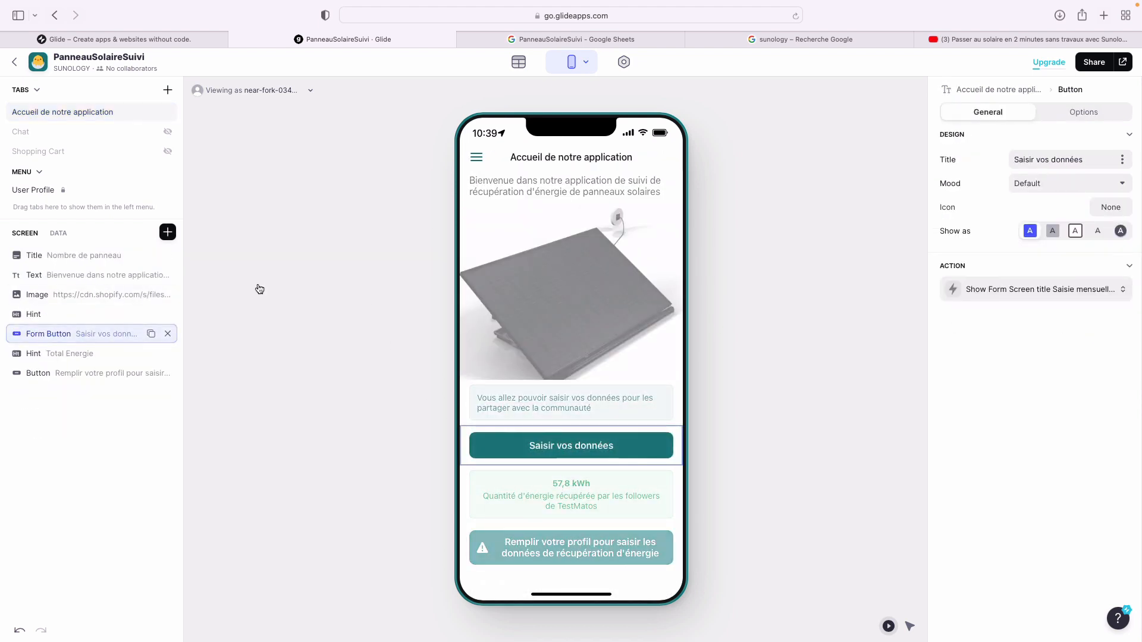
left_click(1078, 116)
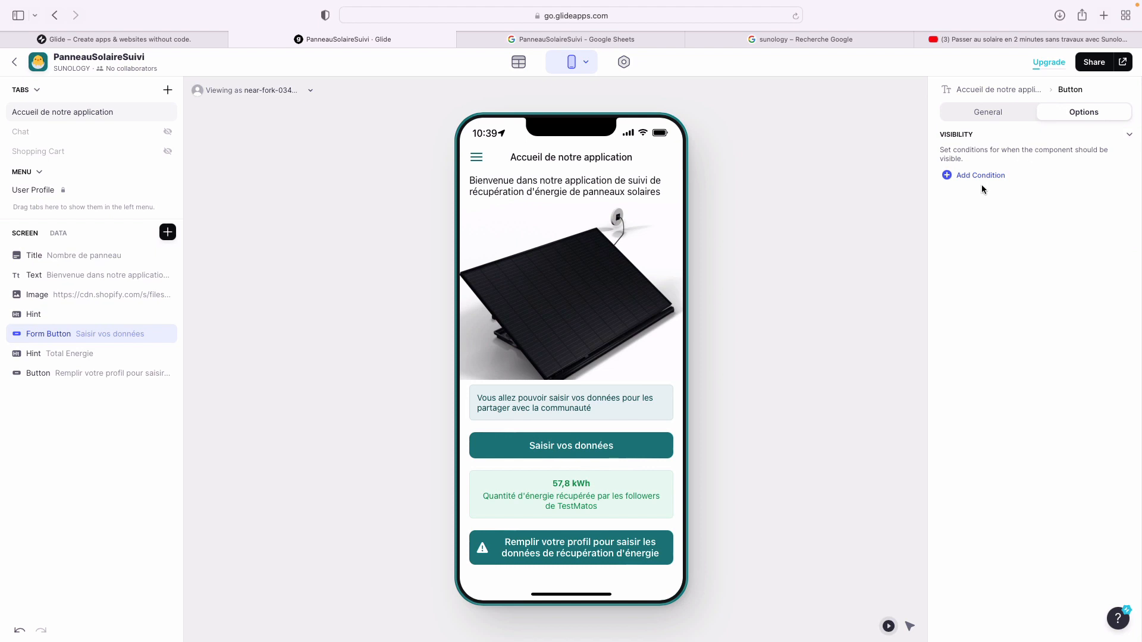
left_click(980, 176)
left_click(1017, 173)
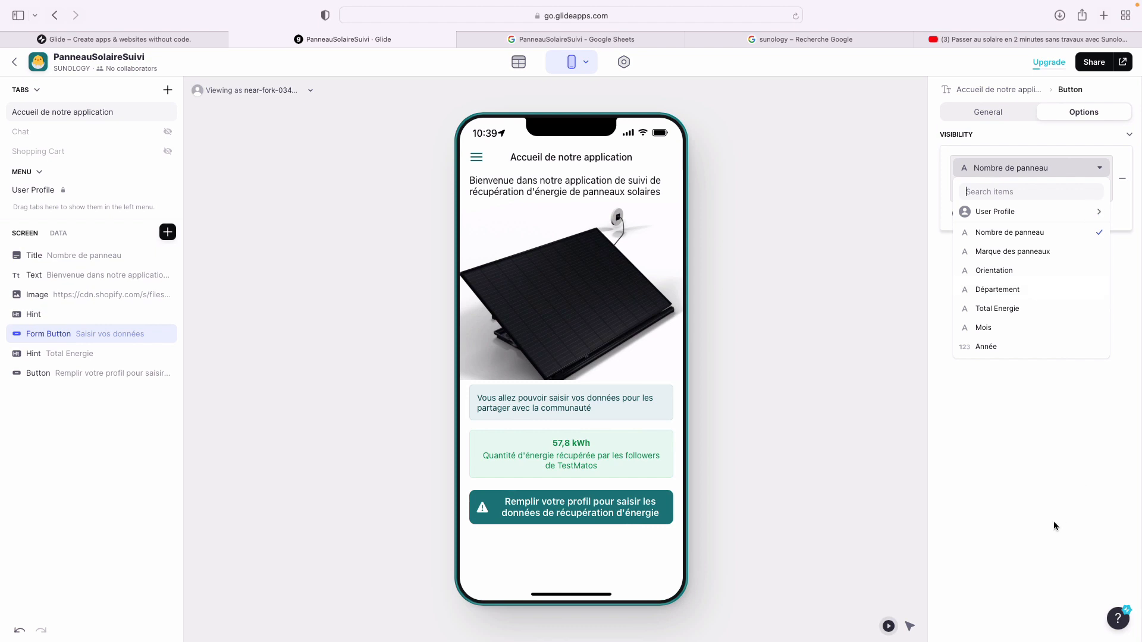
left_click(1004, 218)
left_click(897, 217)
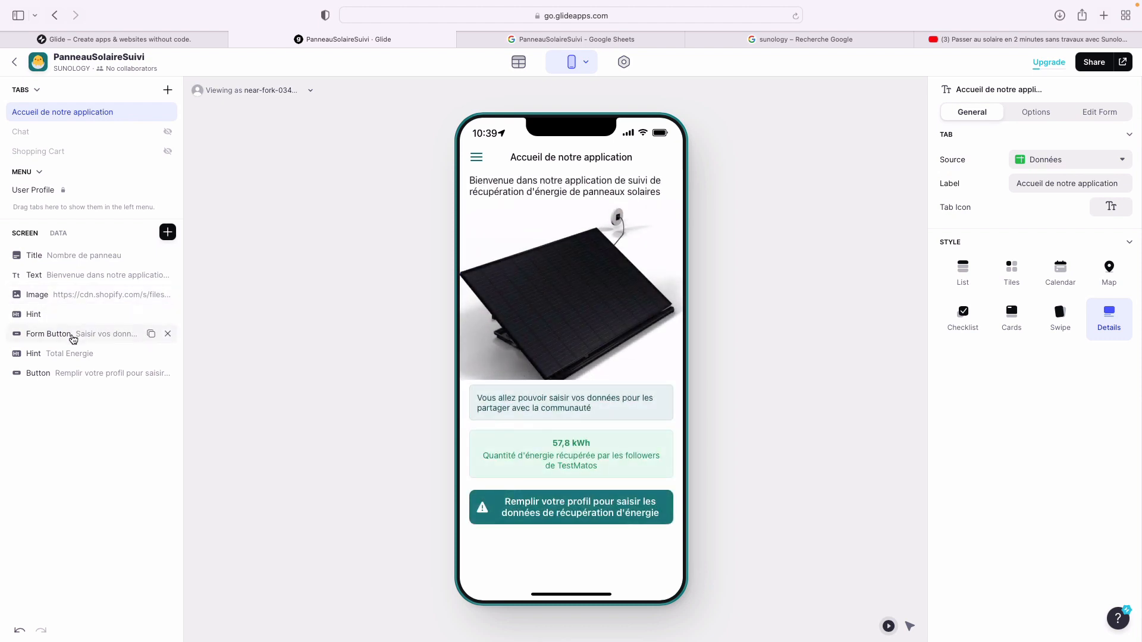
left_click(73, 336)
left_click(1080, 114)
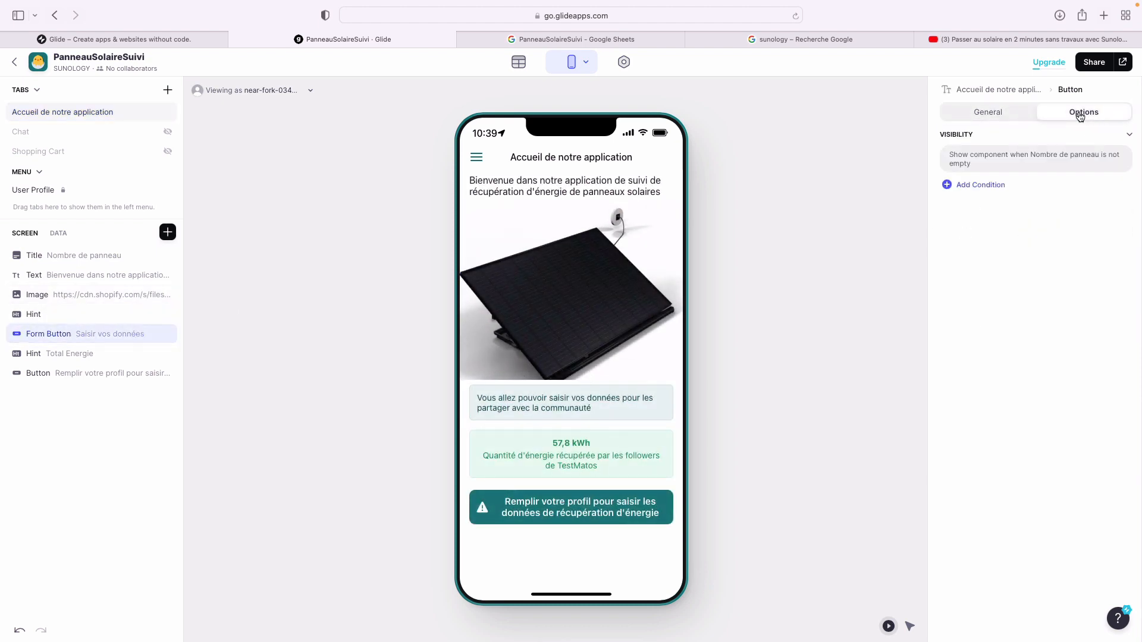
left_click(1062, 163)
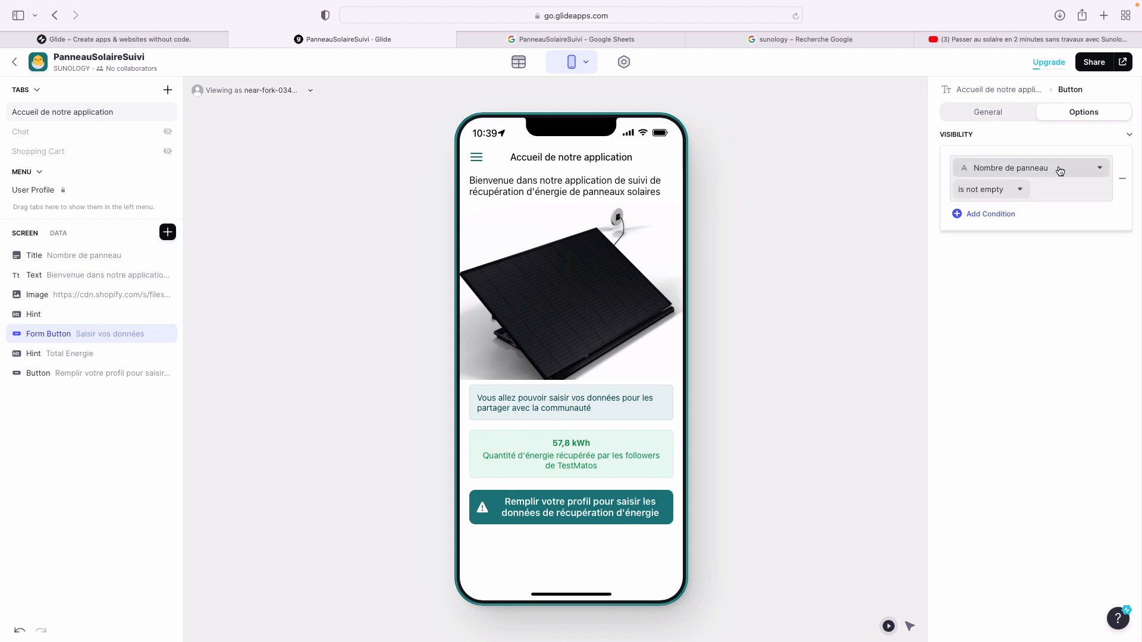
left_click(1057, 168)
mouse_move(1025, 215)
left_click(900, 212)
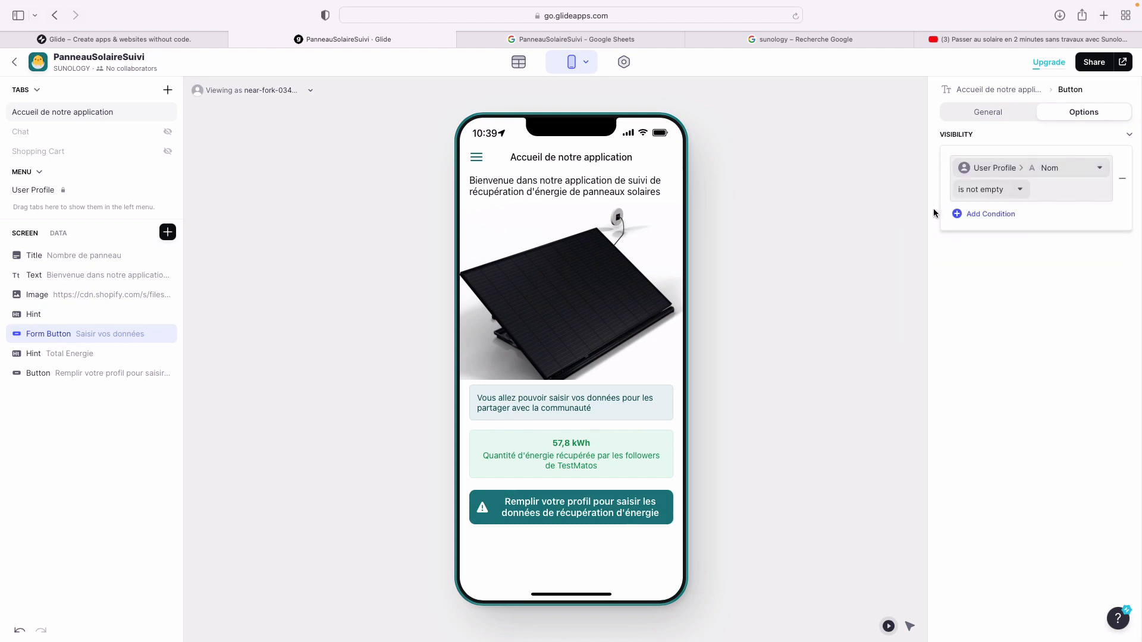
left_click(1003, 295)
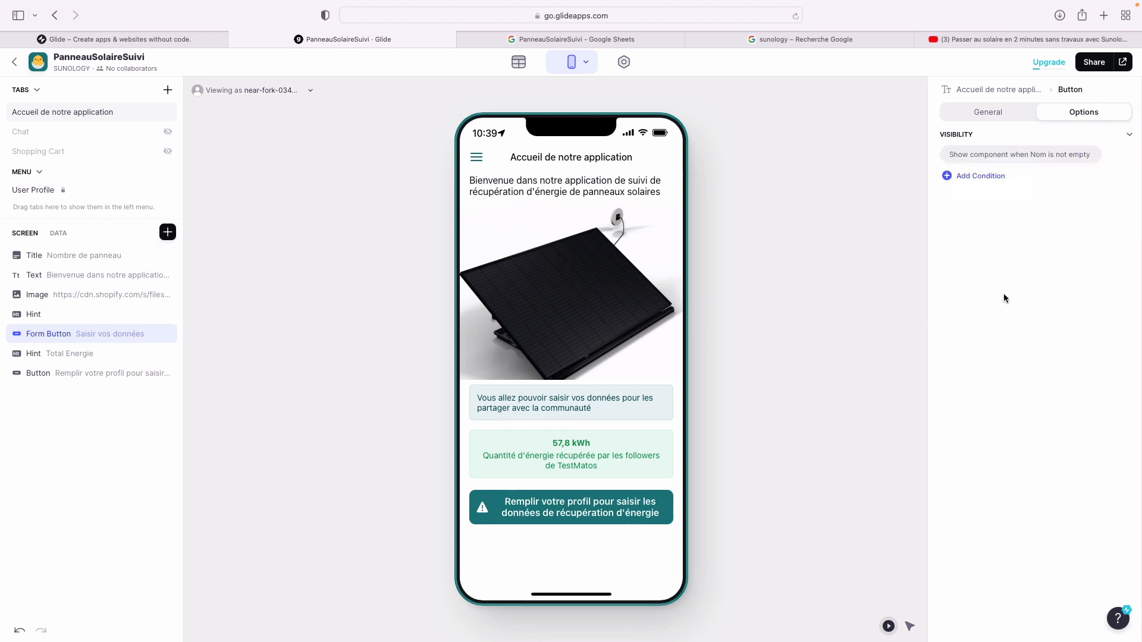
left_click(752, 342)
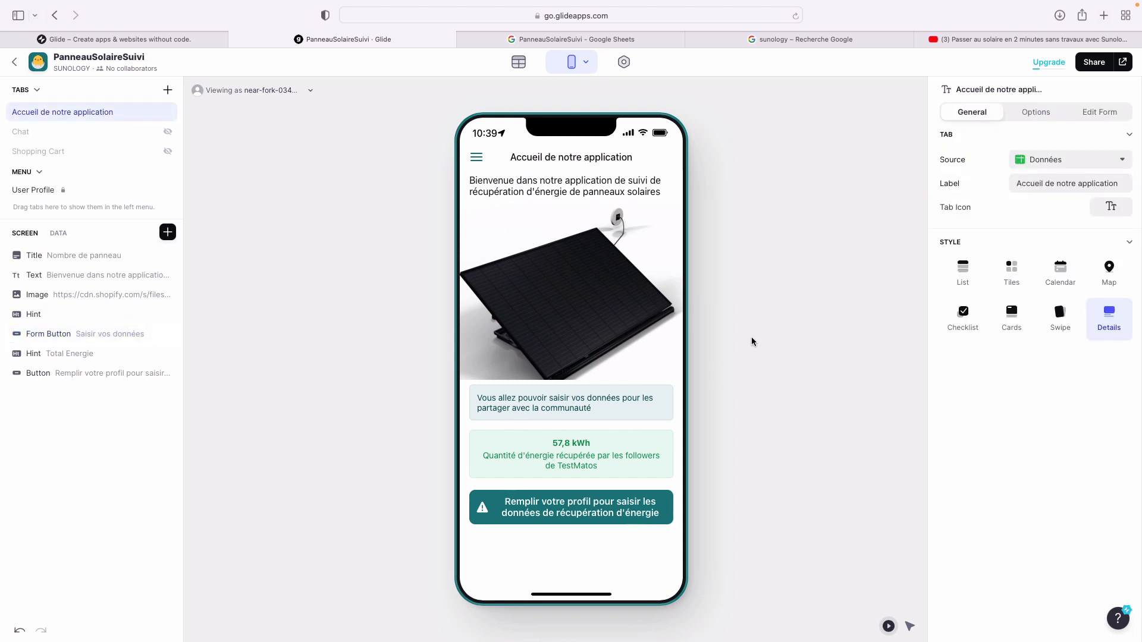